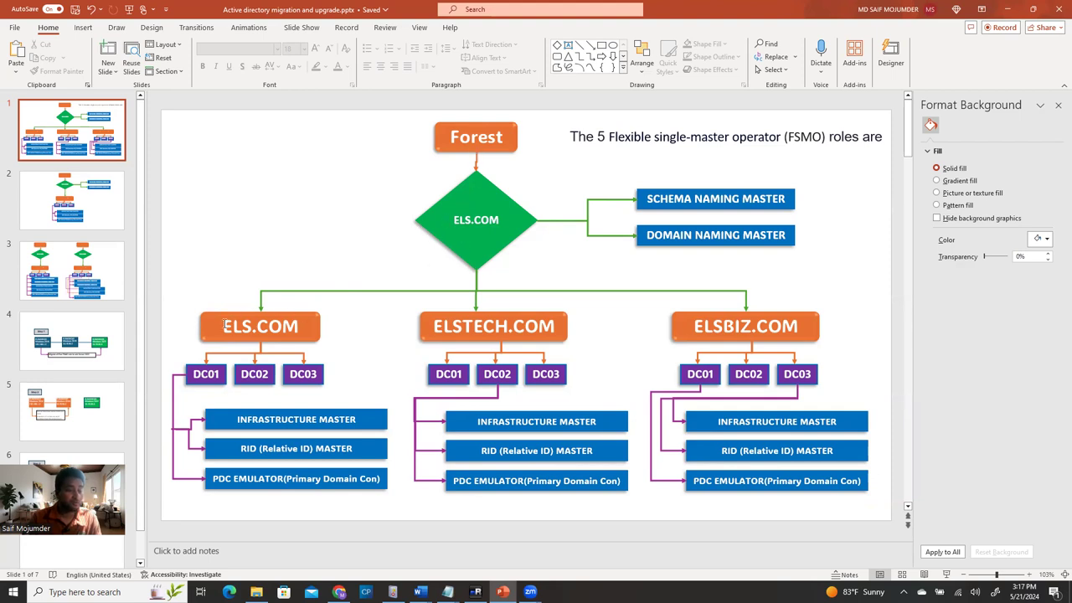
# Step: Move the selection from the ELS.COM label text to the ELSTECH.COM domain box
pyautogui.moveTo(226, 325); pyautogui.dragTo(303, 333)
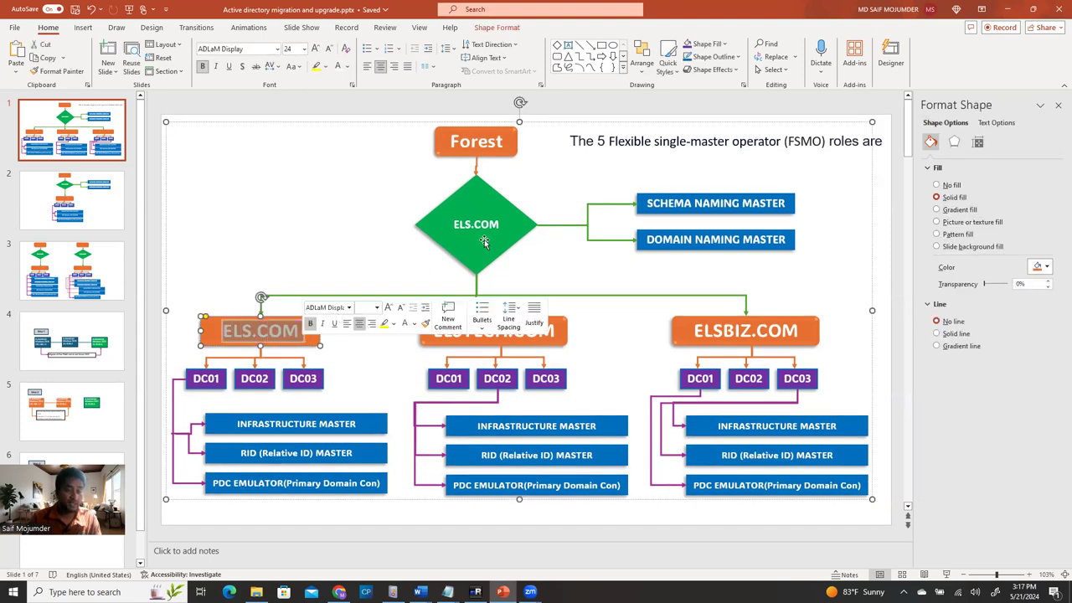
pyautogui.press('Escape')
pyautogui.press('Tab')
pyautogui.press('Tab')
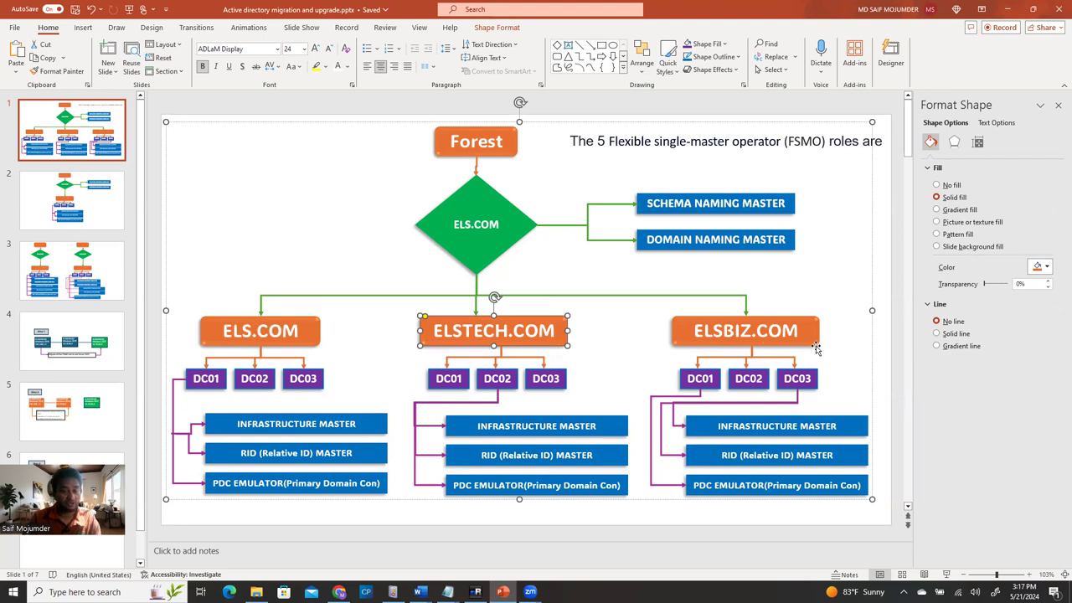
pyautogui.click(283, 216)
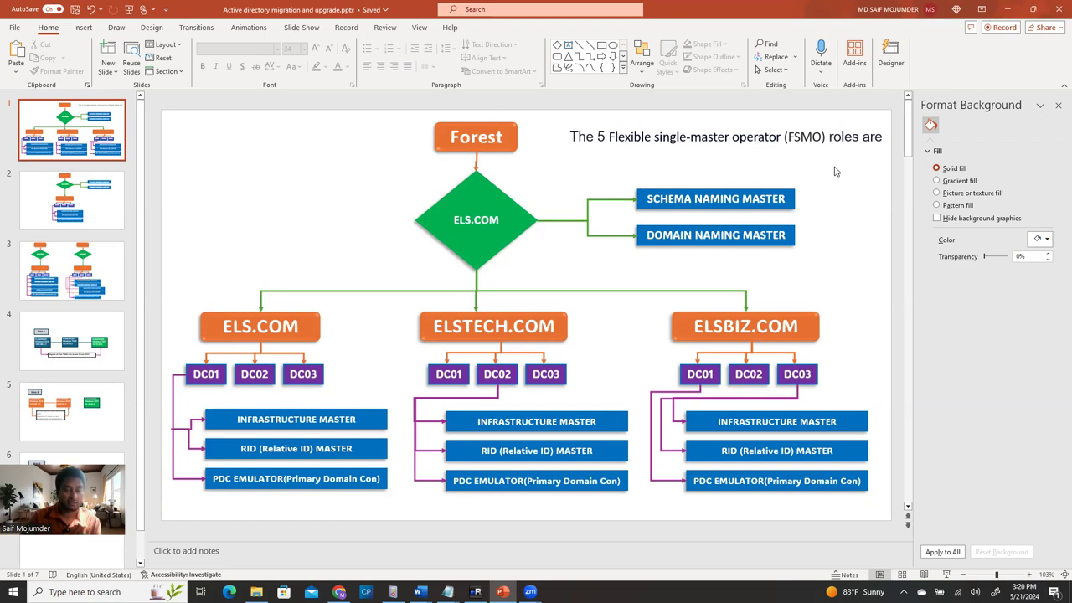
pyautogui.moveTo(834, 171); pyautogui.dragTo(584, 260)
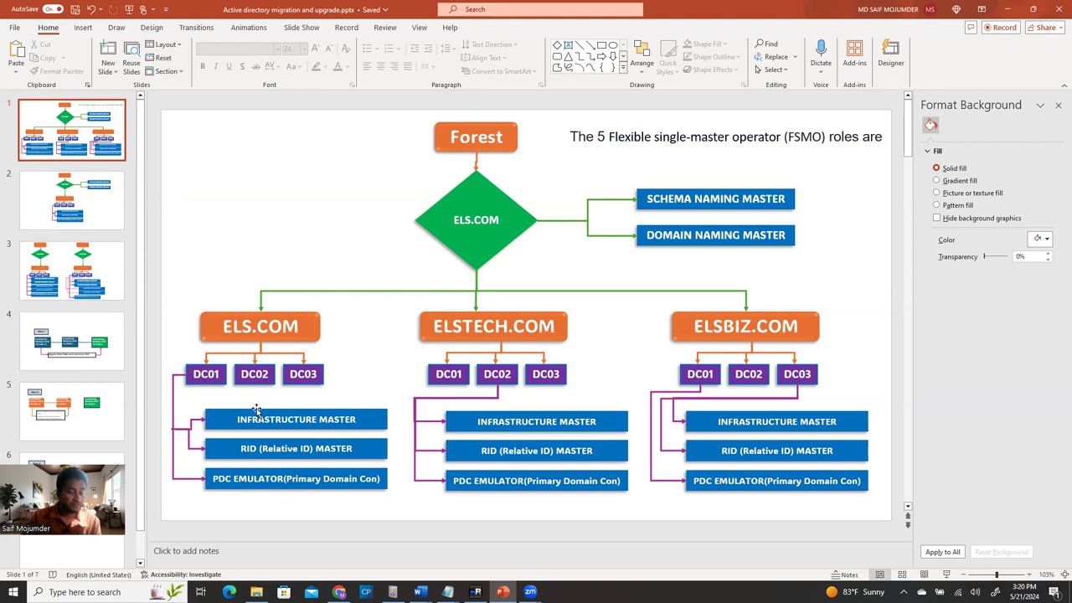
pyautogui.moveTo(397, 384); pyautogui.dragTo(228, 536)
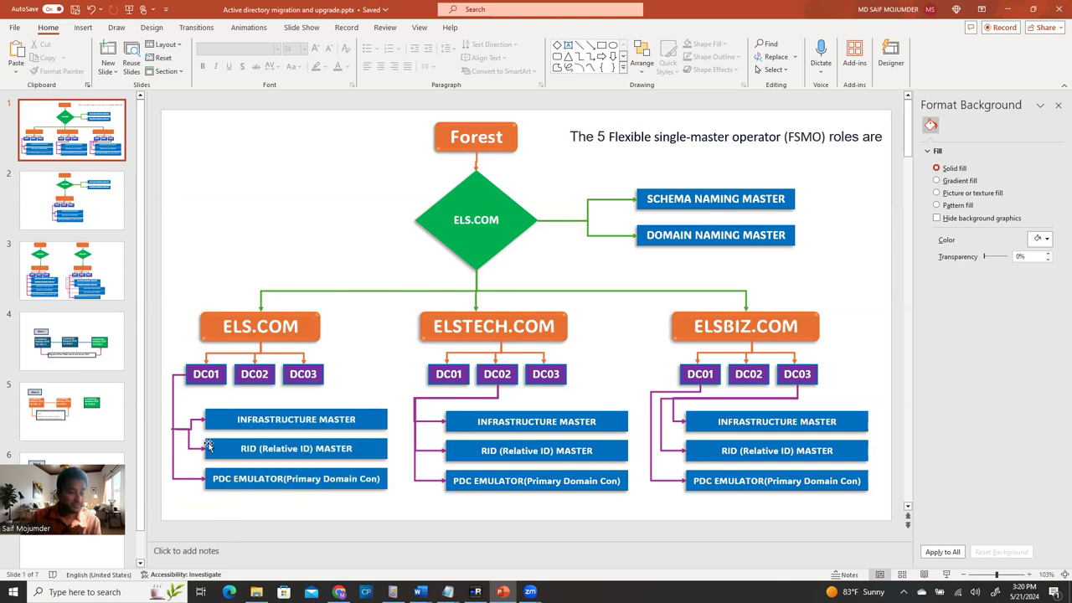
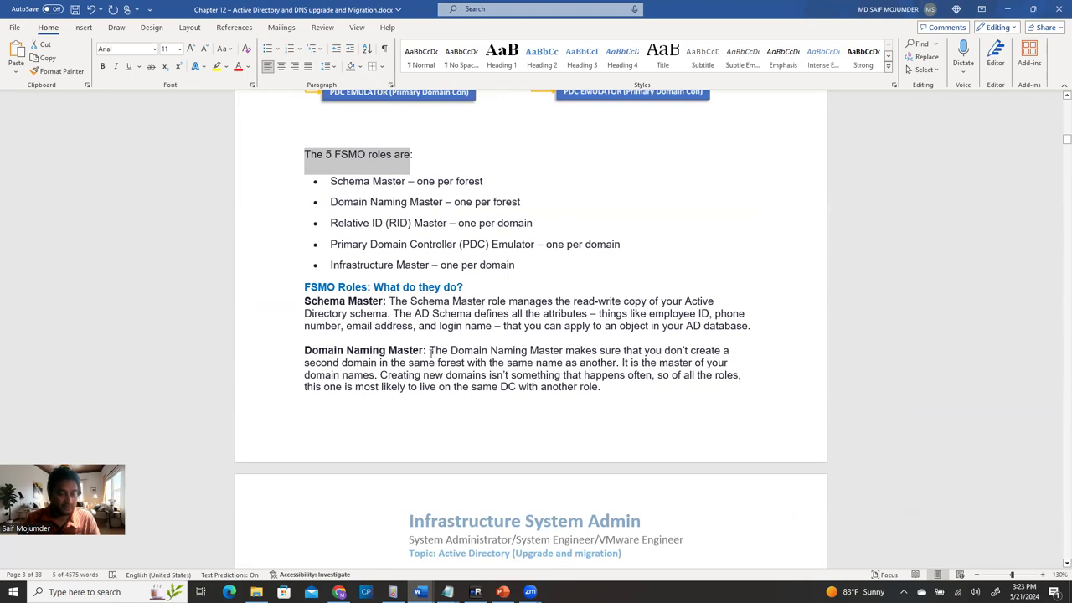
# Step: Deselect the roles heading and switch to the mRemoteNG session showing the SCCM Admin Properties dialog
pyautogui.scroll(-2, 470, 324)
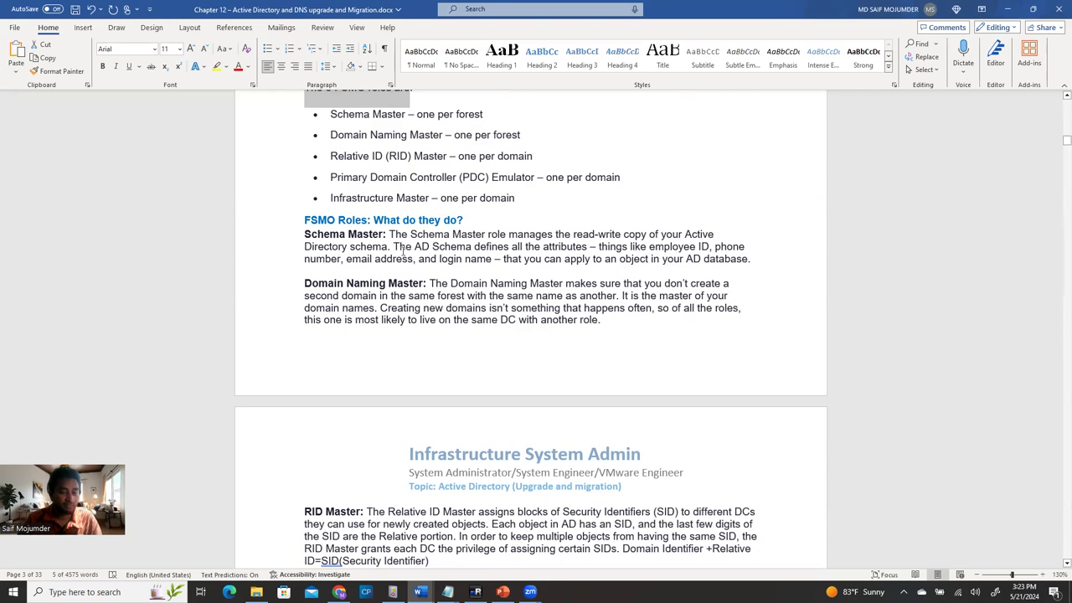
pyautogui.click(649, 260)
pyautogui.click(475, 591)
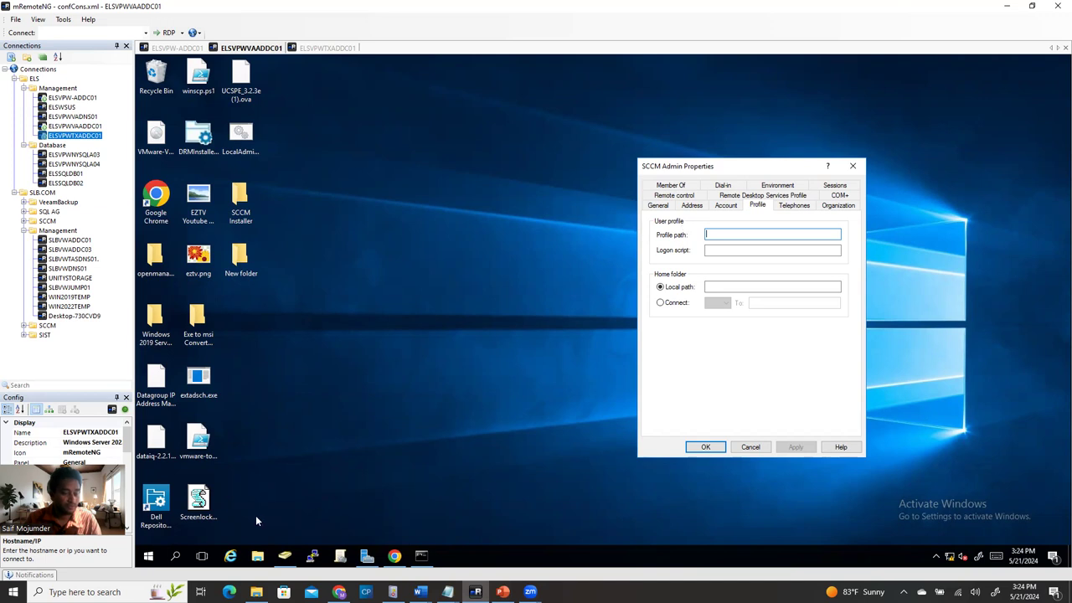
# Step: Open the SCCM Admin account's properties from the Service-Accounts container in Active Directory Users and Computers
pyautogui.click(279, 560)
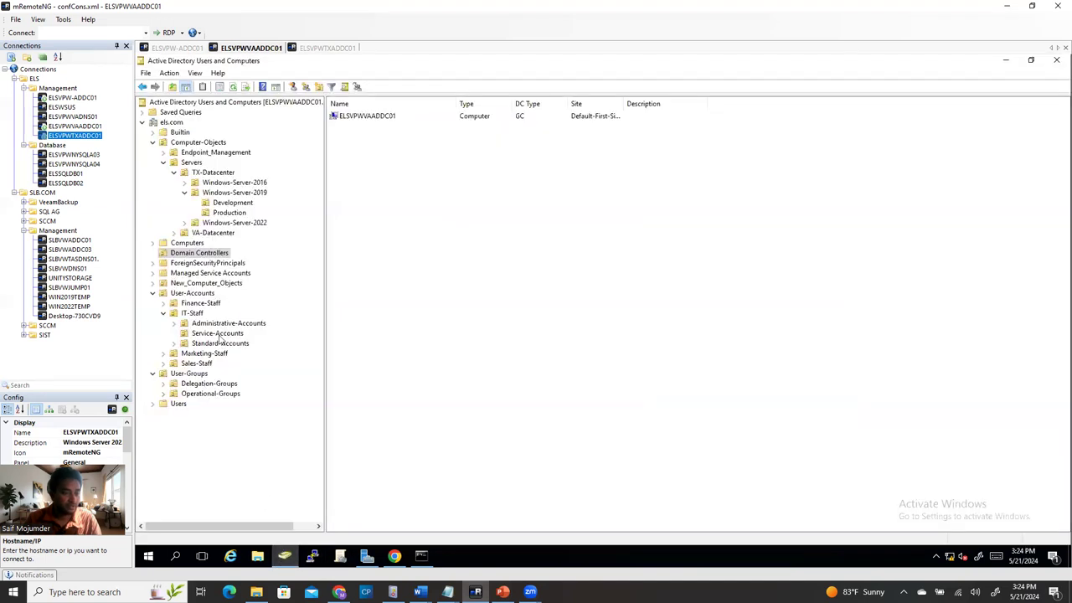
pyautogui.click(211, 334)
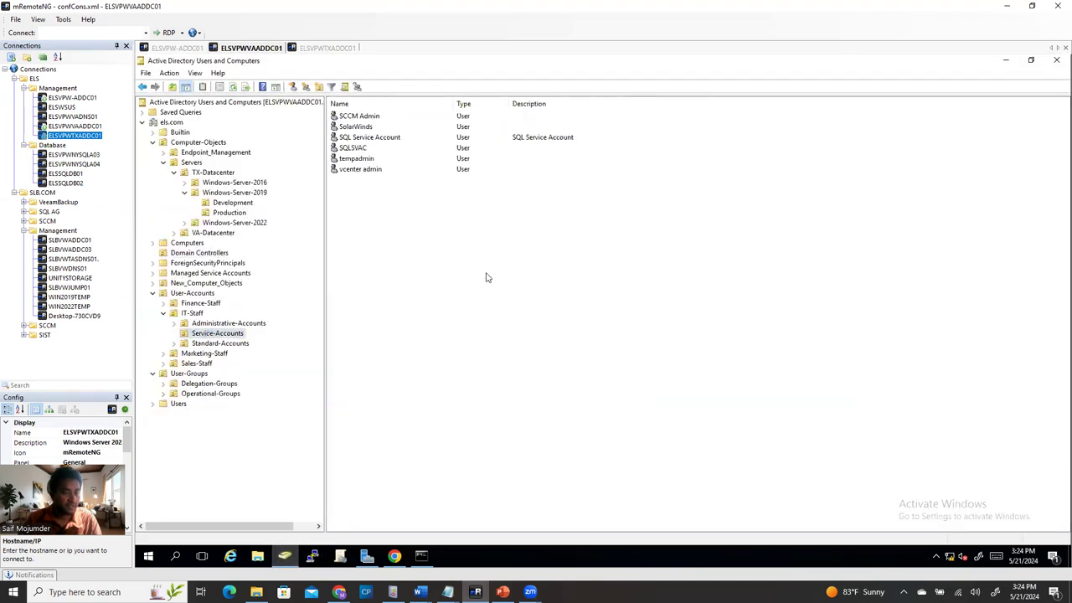
pyautogui.click(371, 117)
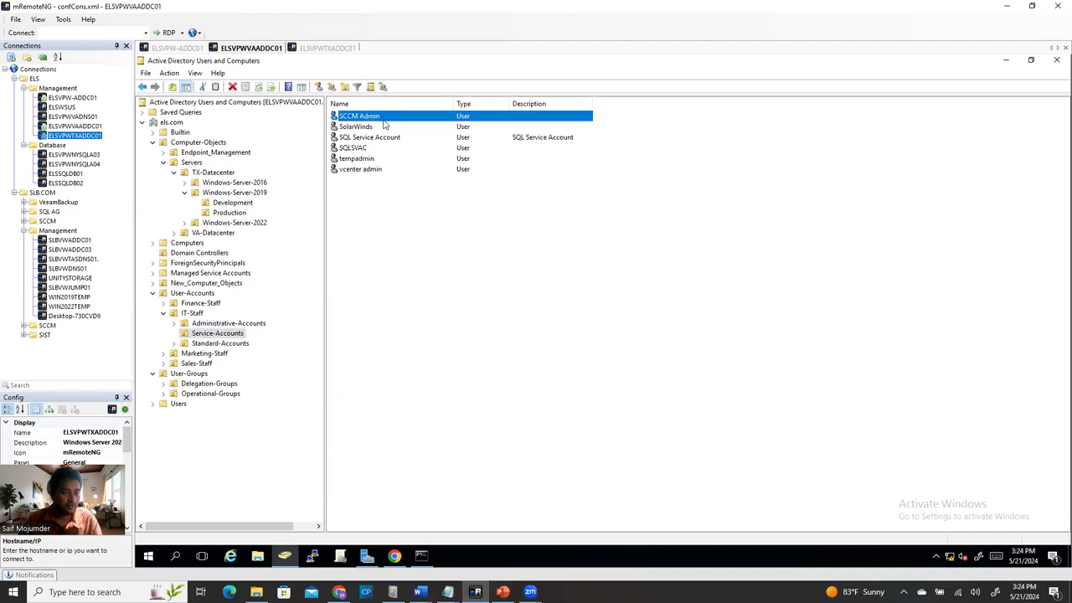
pyautogui.rightClick(383, 121)
pyautogui.click(418, 274)
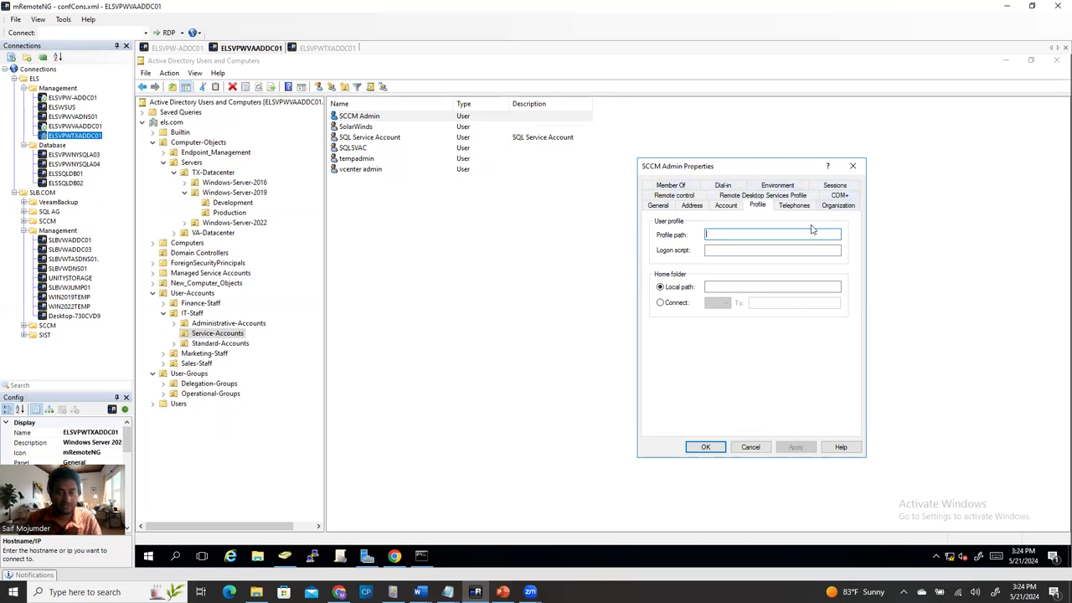
# Step: Review the account's logon name and account options, then close Properties and return to the Word guide
pyautogui.click(725, 209)
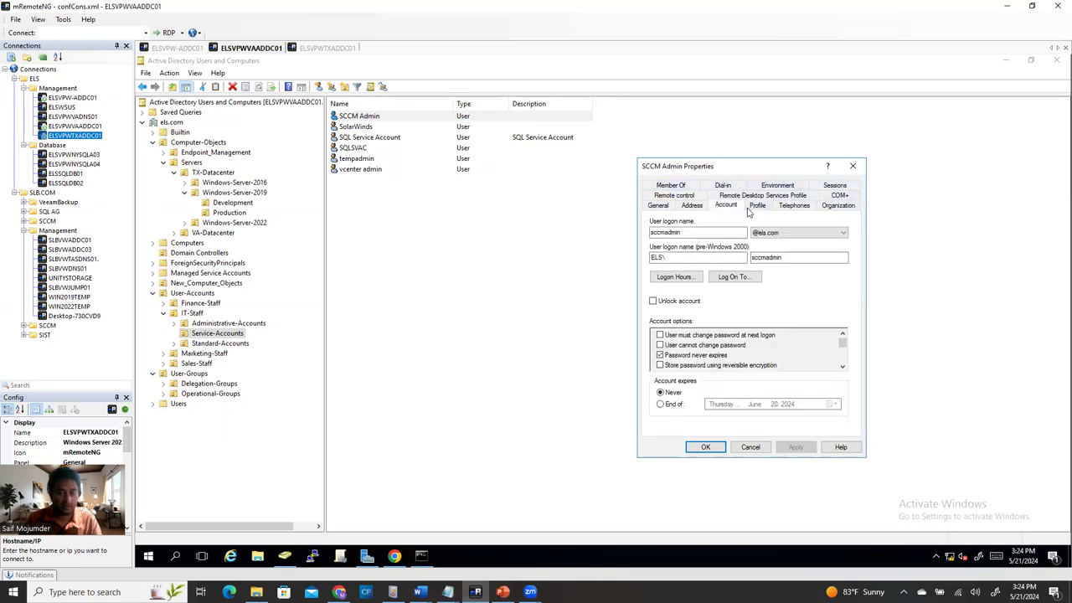
pyautogui.click(752, 211)
pyautogui.click(727, 210)
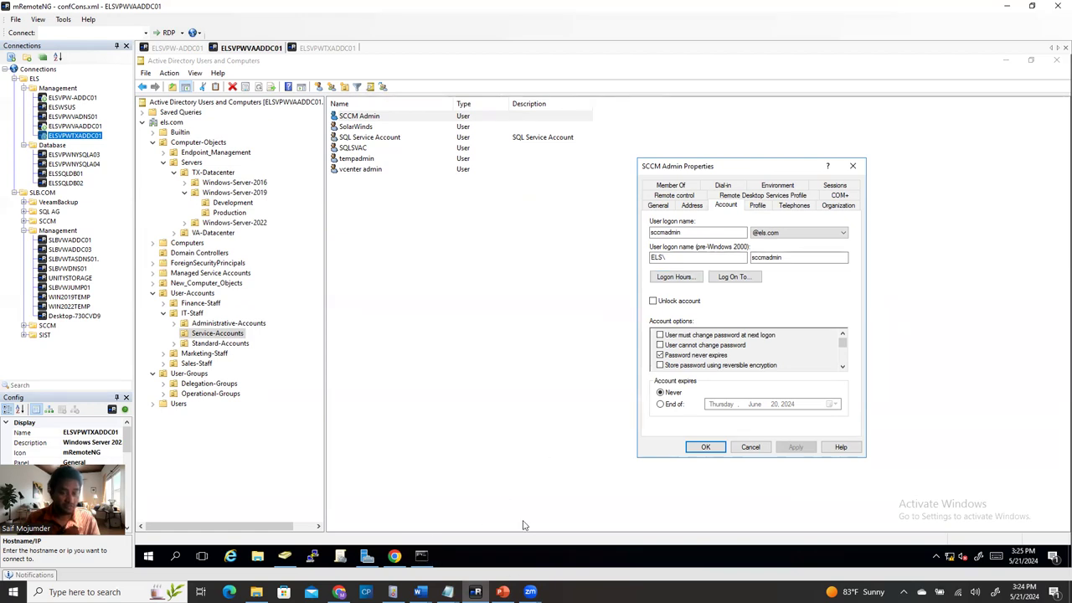
pyautogui.click(285, 563)
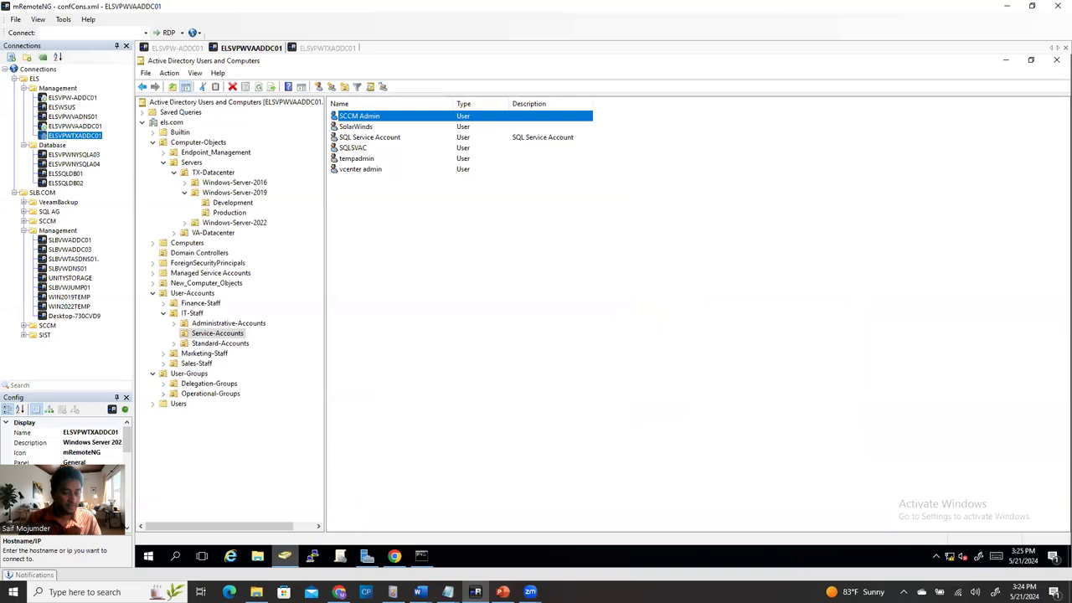
pyautogui.moveTo(419, 592)
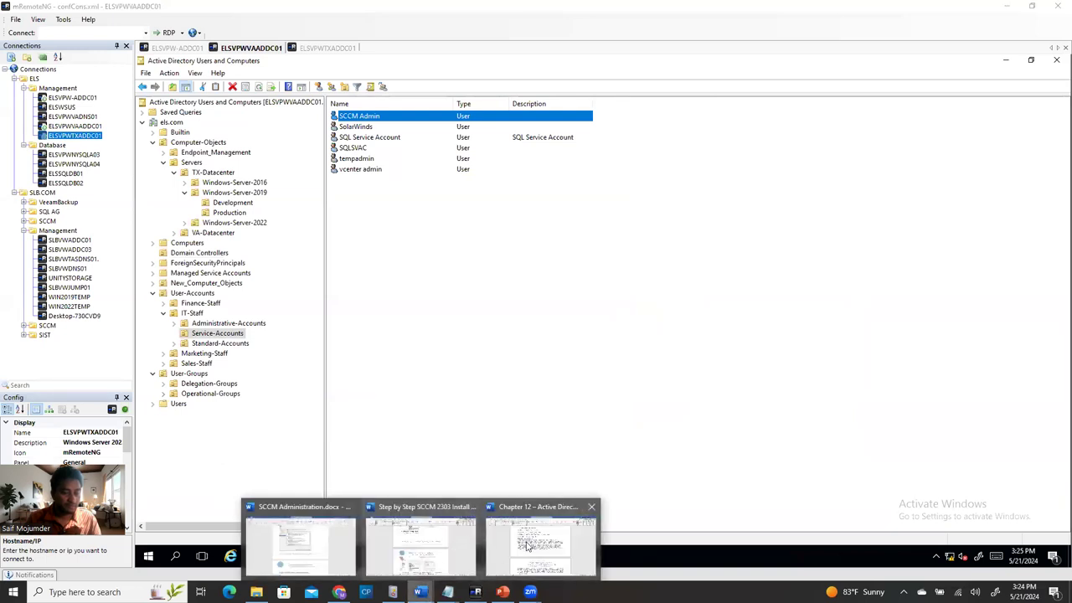
pyautogui.click(540, 543)
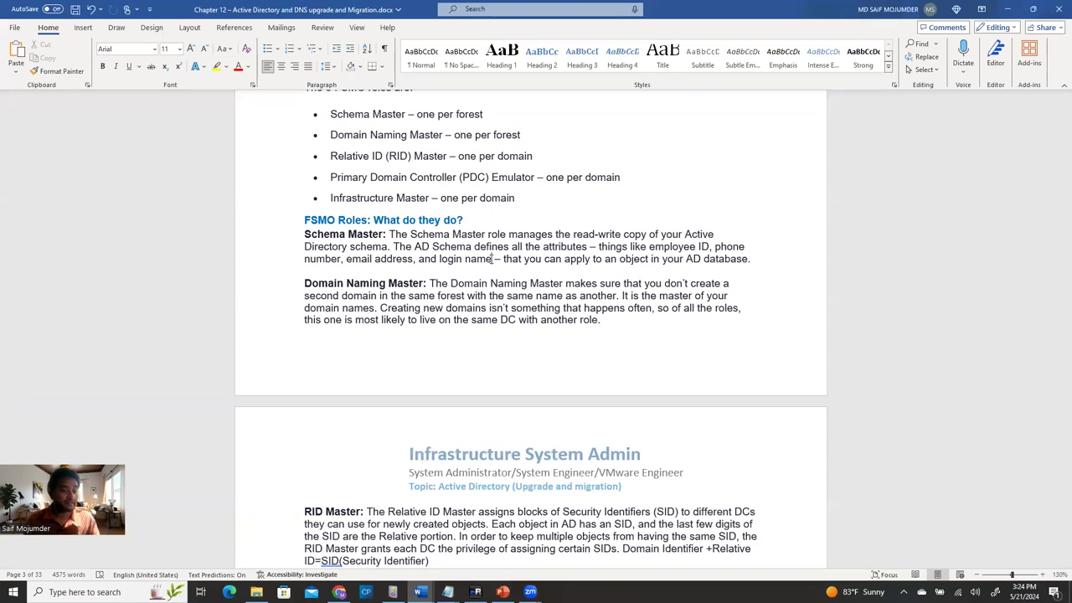
# Step: Place the caret in the Schema Master paragraph and scroll toward the RID, PDC and Infrastructure Master sections
pyautogui.click(491, 259)
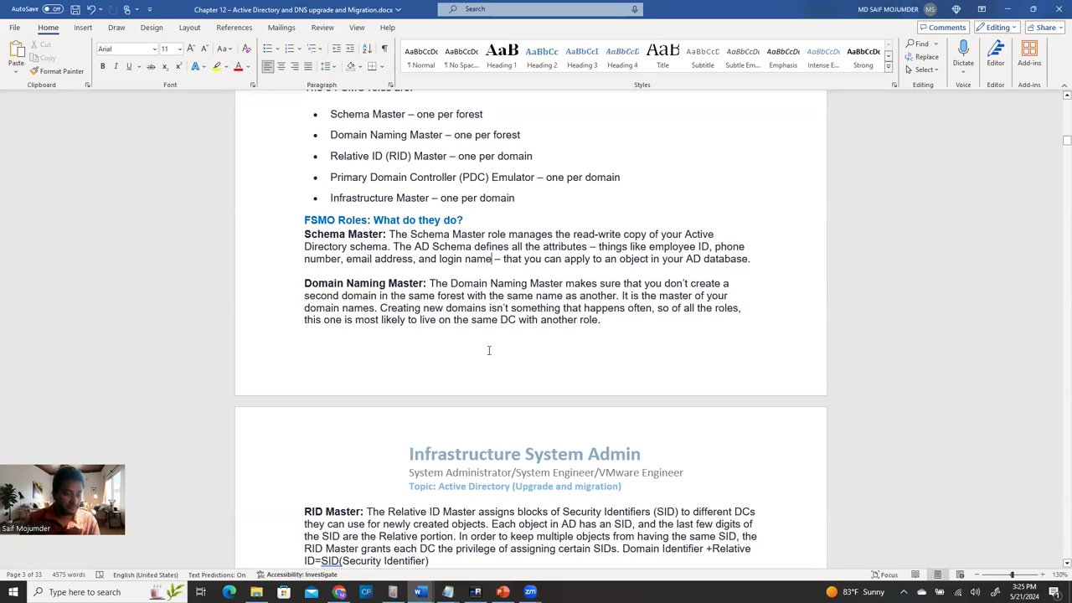
pyautogui.scroll(-5, 490, 350)
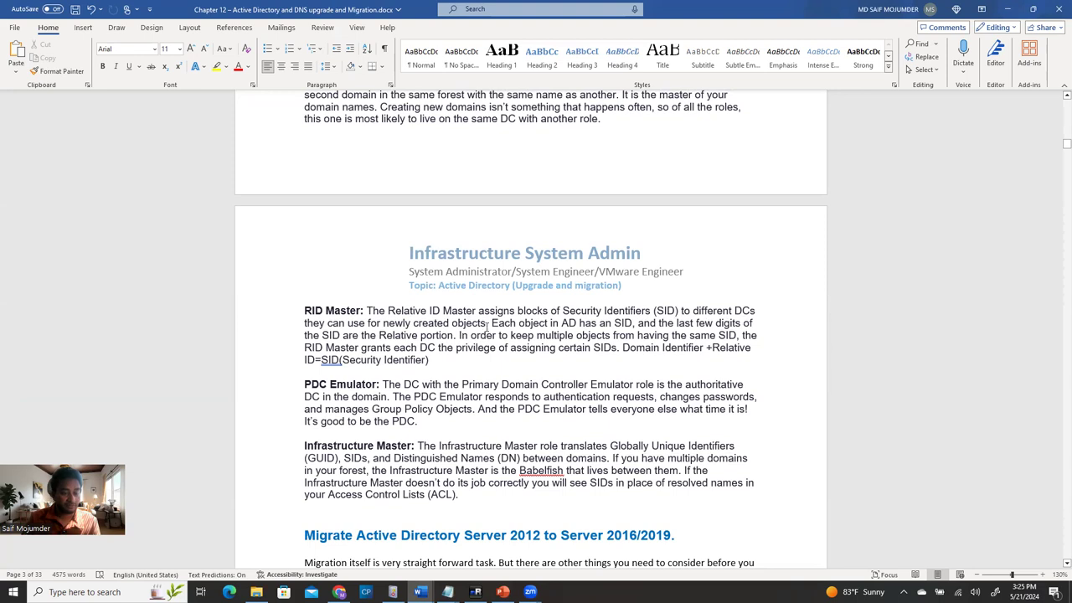
pyautogui.click(504, 384)
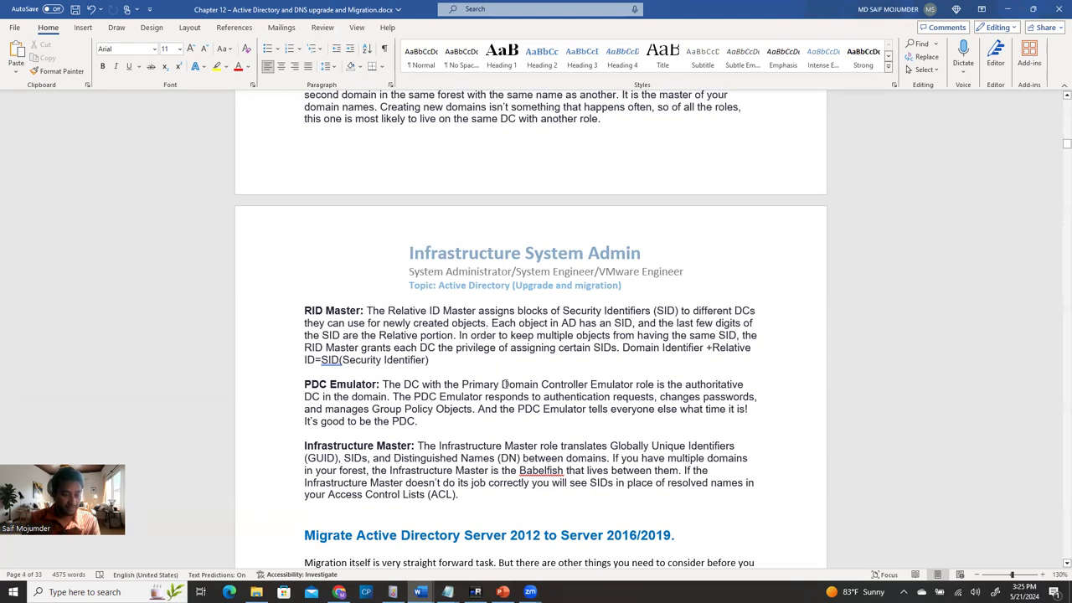
pyautogui.click(485, 323)
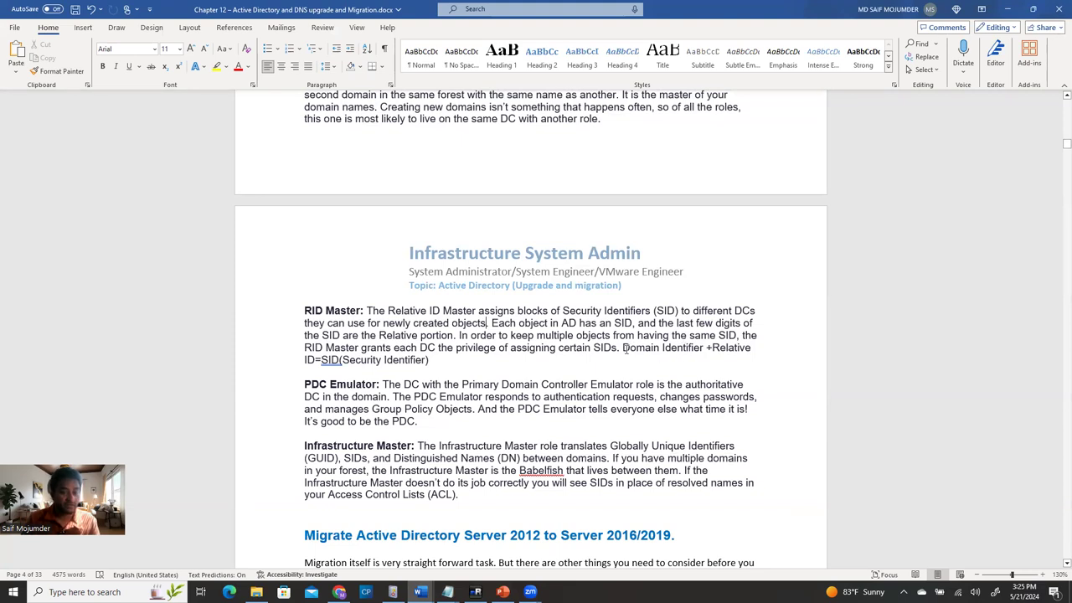
pyautogui.moveTo(623, 347); pyautogui.dragTo(693, 350)
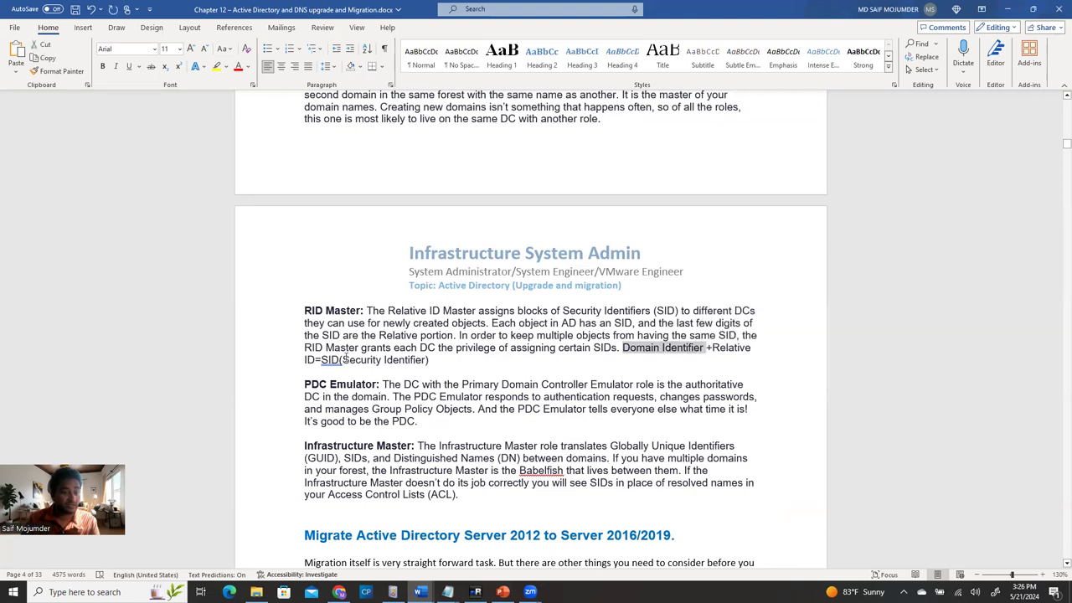
pyautogui.moveTo(320, 360); pyautogui.dragTo(341, 360)
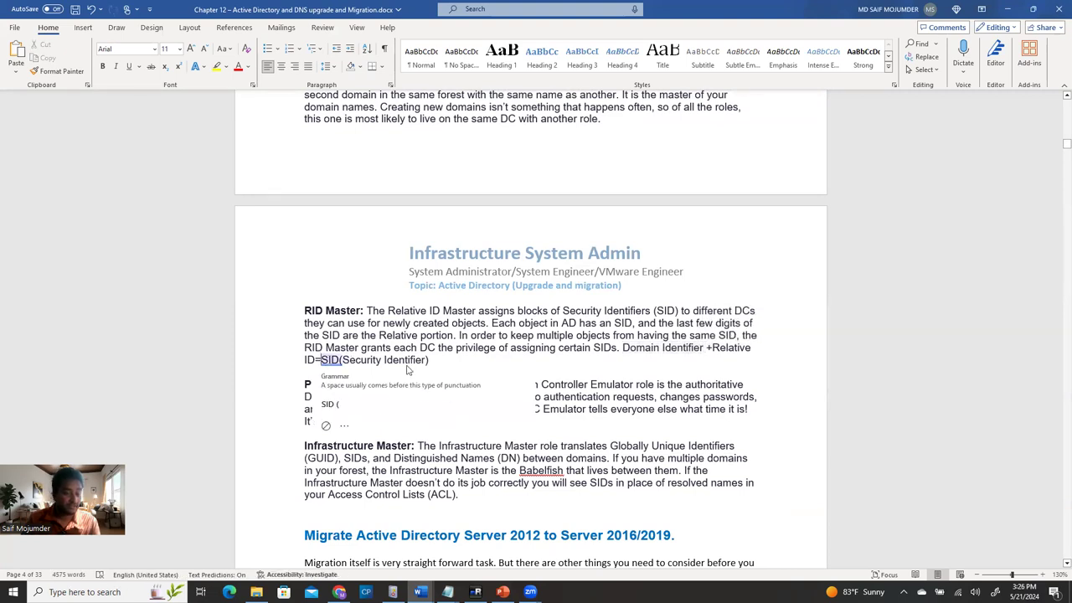
pyautogui.click(706, 384)
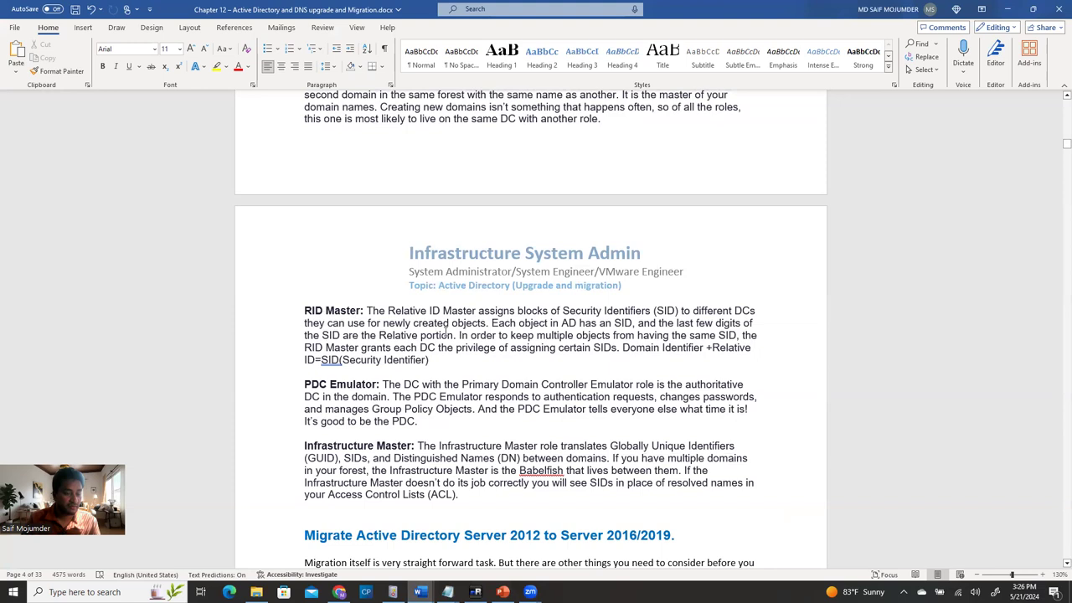
pyautogui.scroll(-1, 436, 355)
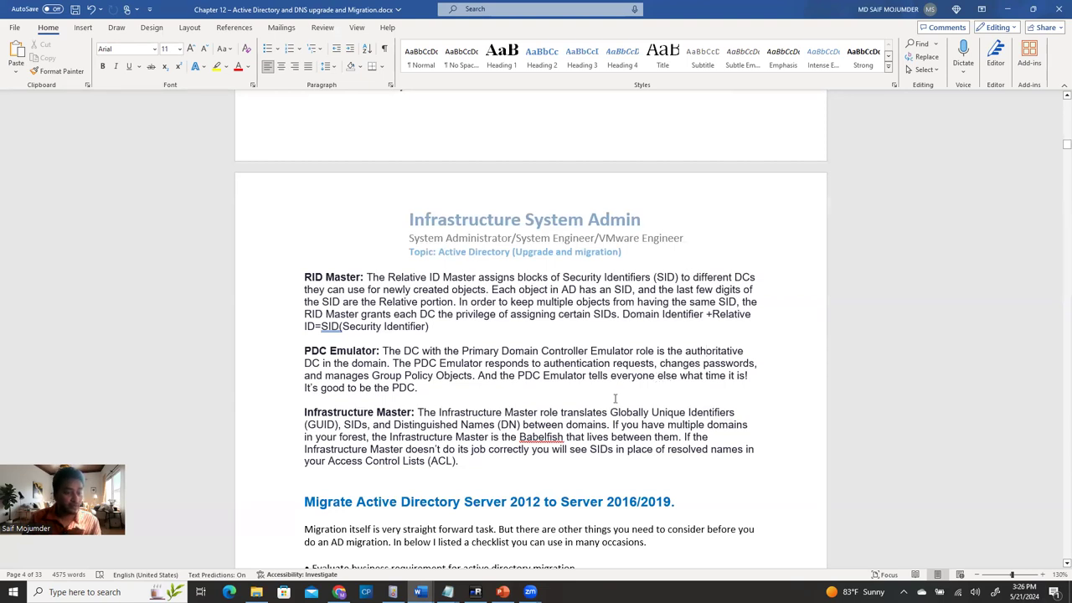
pyautogui.moveTo(298, 340); pyautogui.dragTo(474, 375)
pyautogui.click(394, 424)
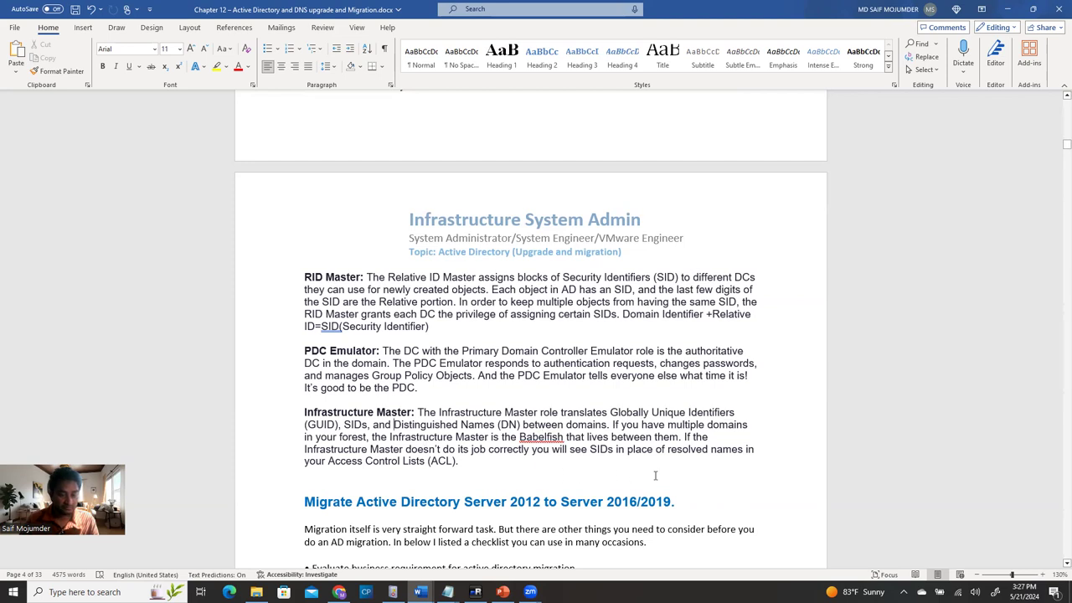
# Step: Select the RID, PDC and Infrastructure Master paragraphs, then clear the selection
pyautogui.scroll(-2, 657, 464)
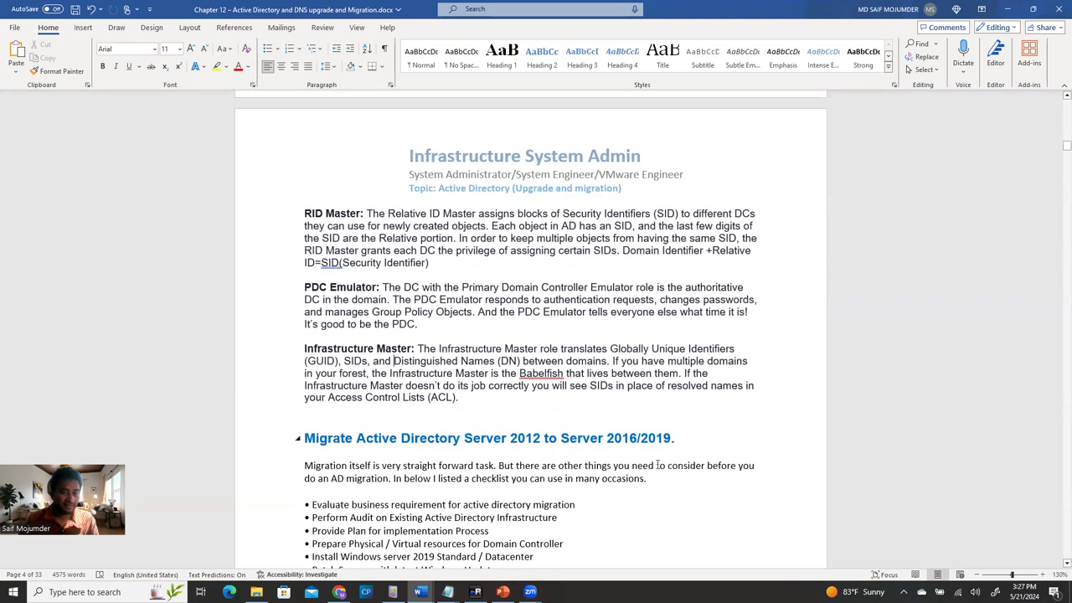
pyautogui.moveTo(458, 427); pyautogui.dragTo(306, 242)
pyautogui.scroll(5, 520, 375)
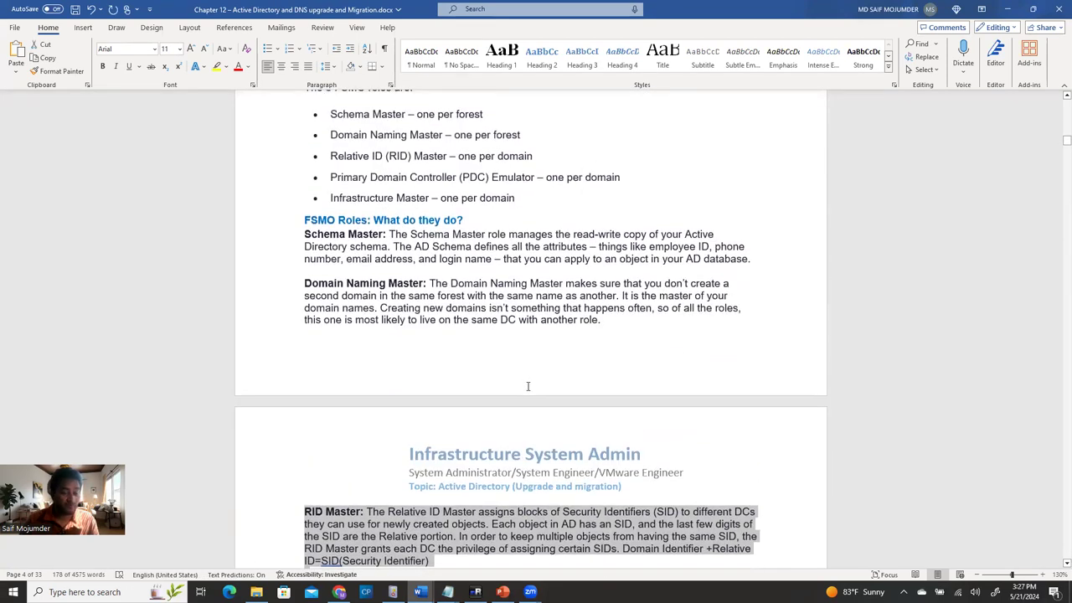
pyautogui.scroll(-4, 527, 386)
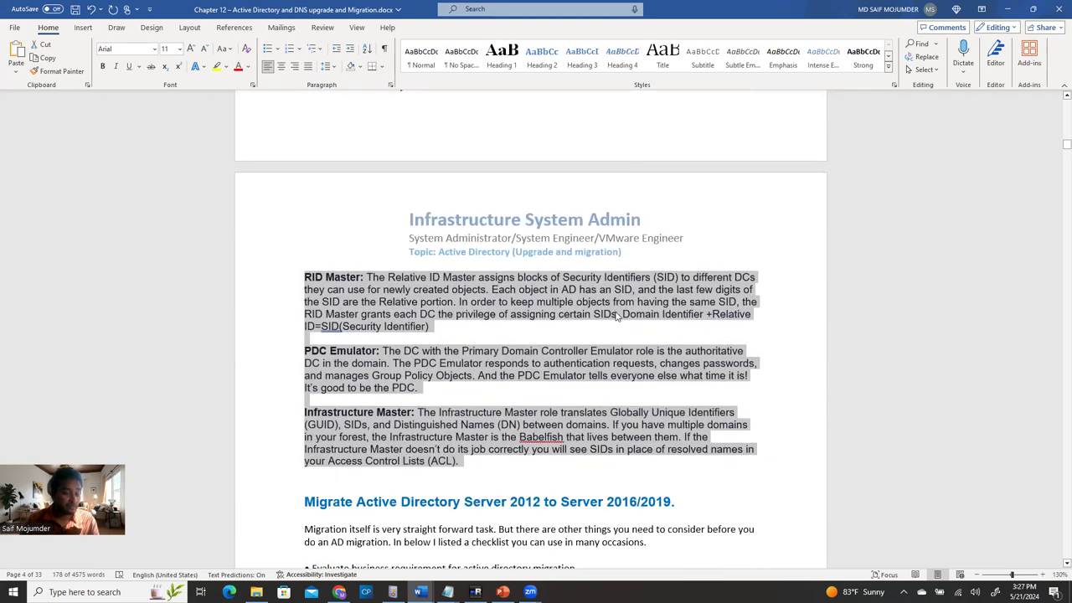
pyautogui.click(617, 315)
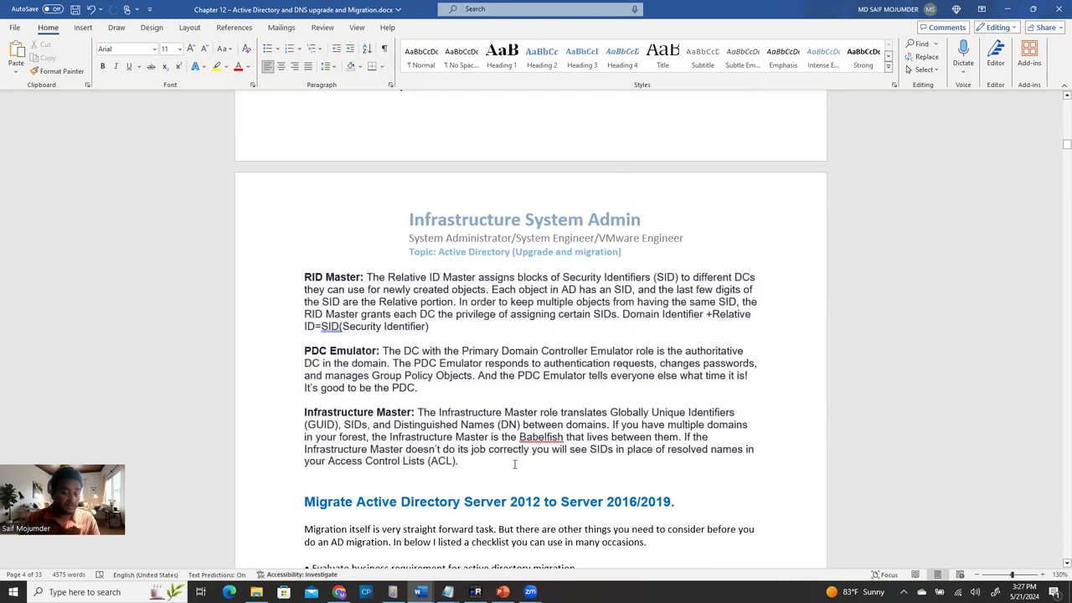
# Step: Scroll to the diagrams and show slide 4's Step 1 FSMO migration diagram in PowerPoint
pyautogui.scroll(-6, 515, 471)
pyautogui.scroll(-6, 515, 470)
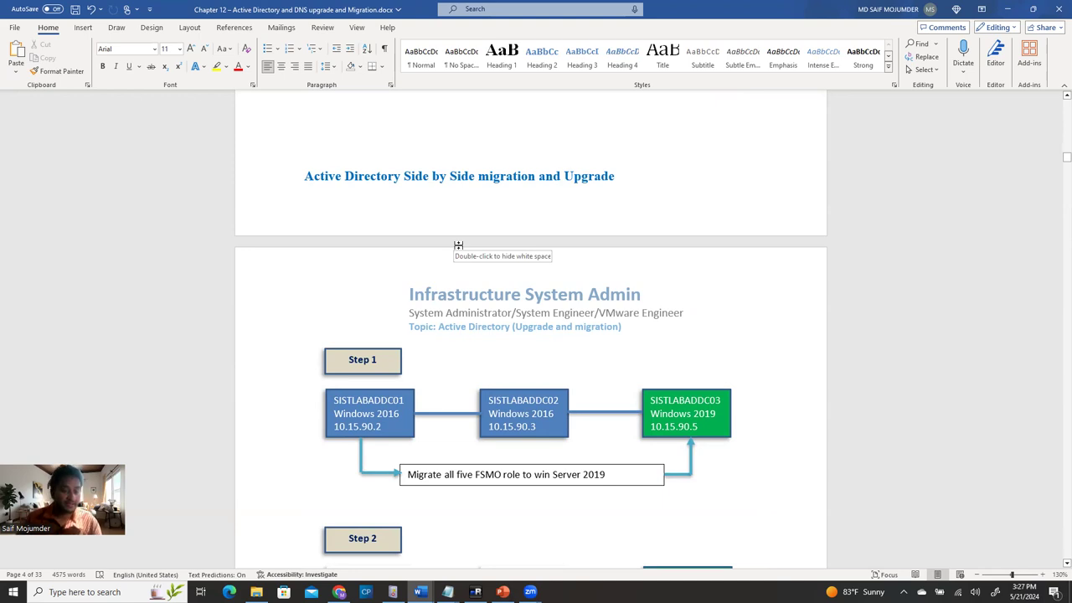
pyautogui.scroll(-2, 617, 251)
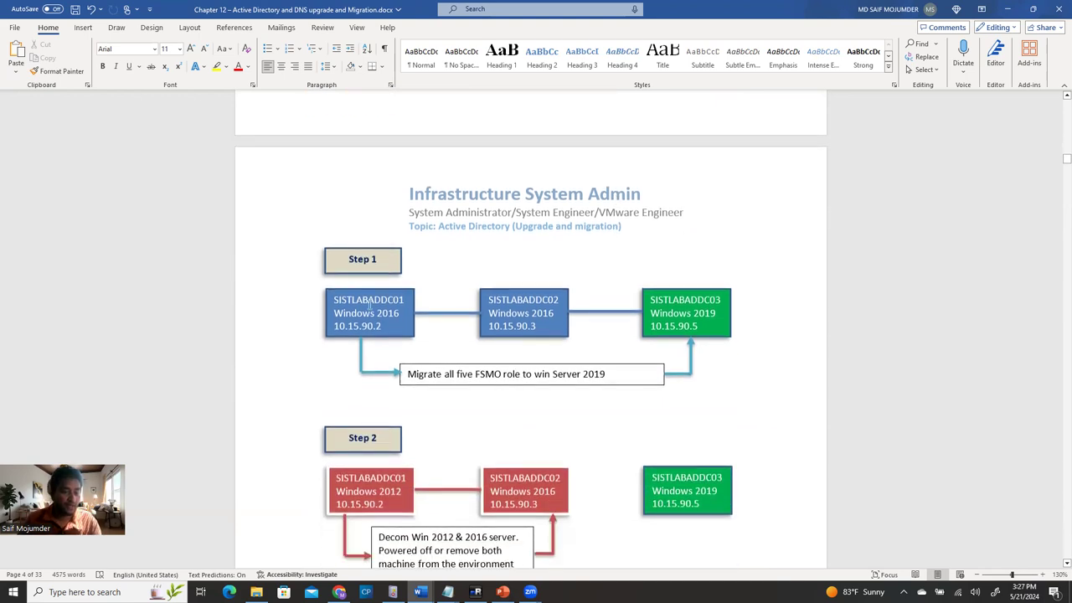
pyautogui.click(503, 592)
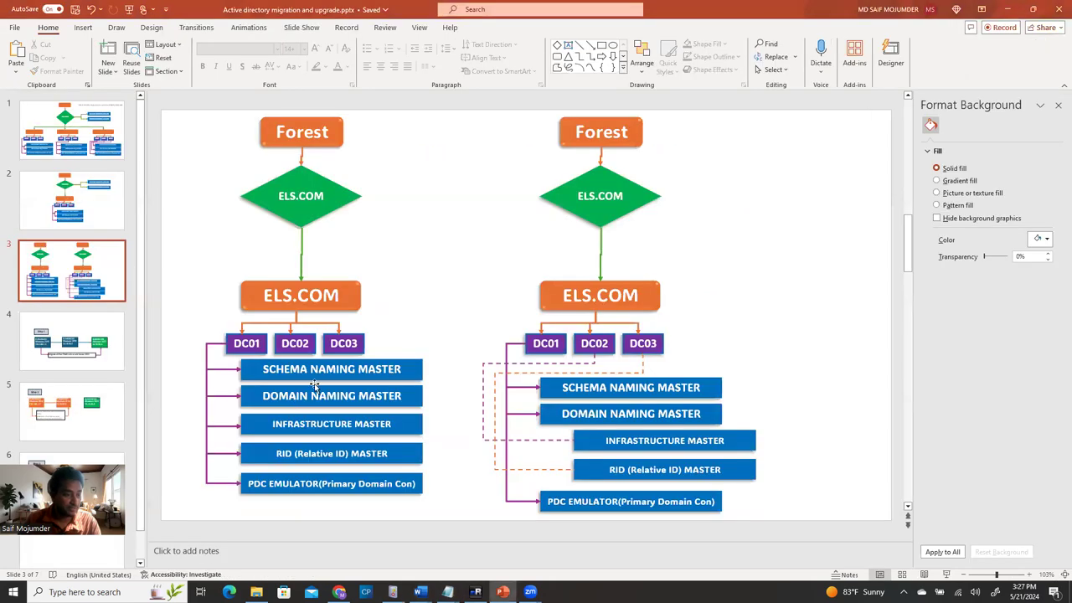
pyautogui.click(74, 335)
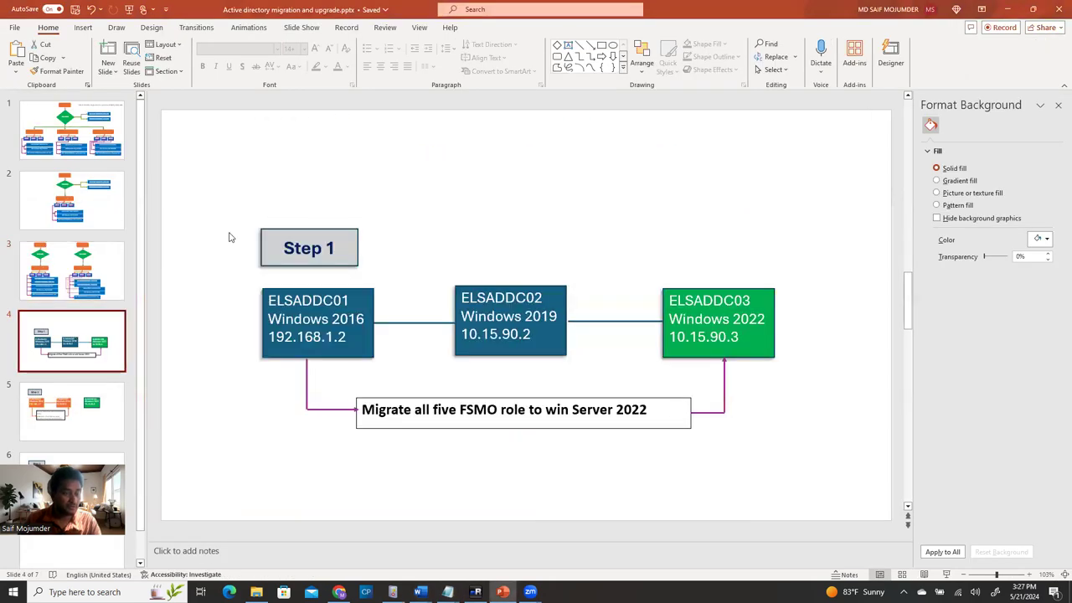
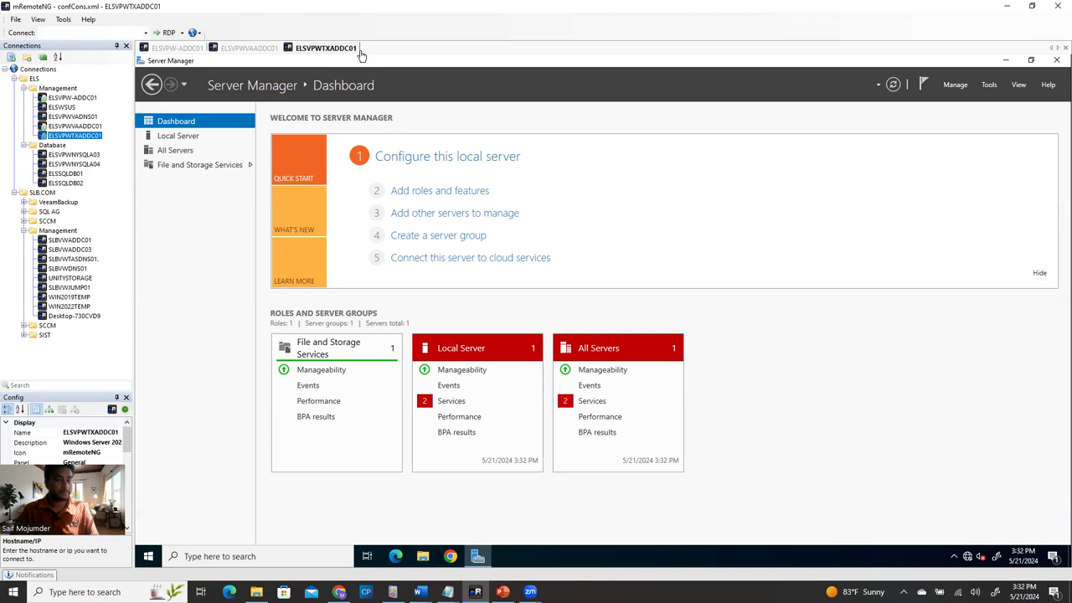
# Step: Check the computer name on Local Server and rename the saved connection to ELSVPWTXADDC02
pyautogui.click(197, 139)
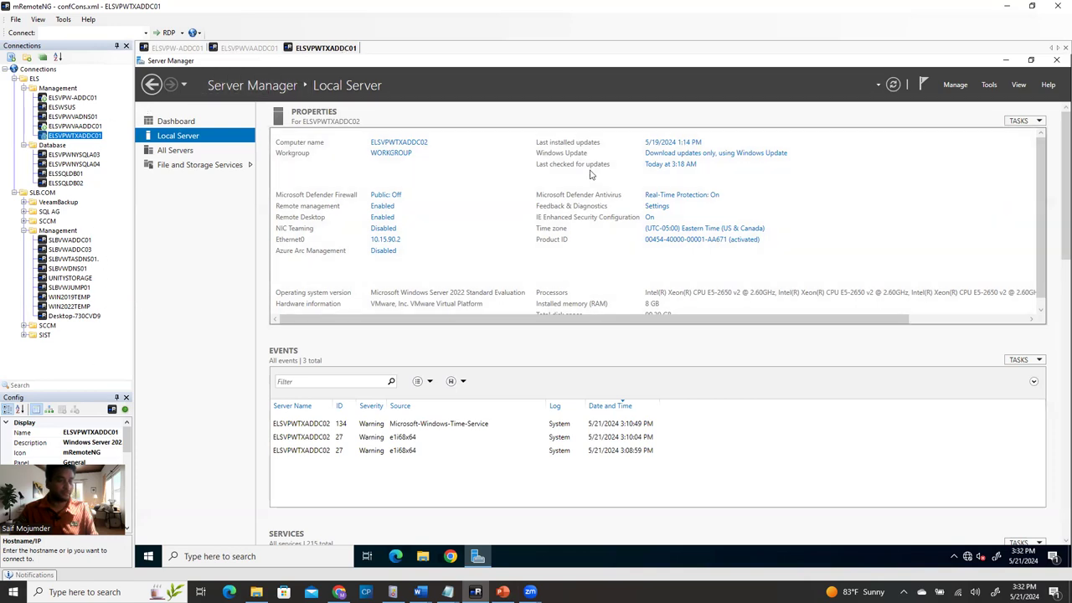
pyautogui.click(120, 432)
pyautogui.press('BackSpace')
pyautogui.write('2')
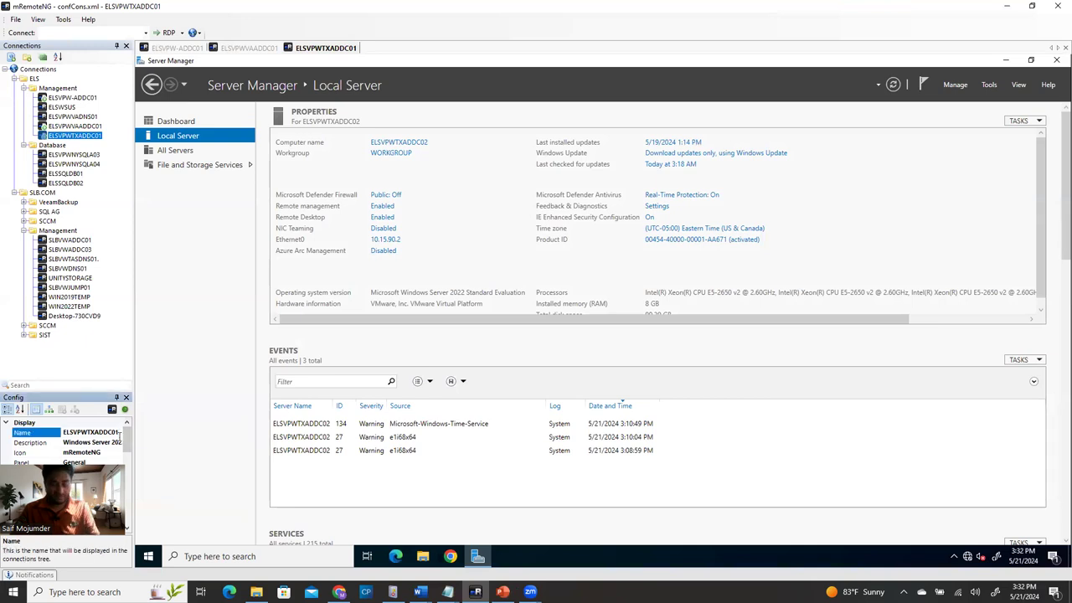
# Step: Look through File and Storage Services and Local Server, then return to the Dashboard
pyautogui.click(219, 165)
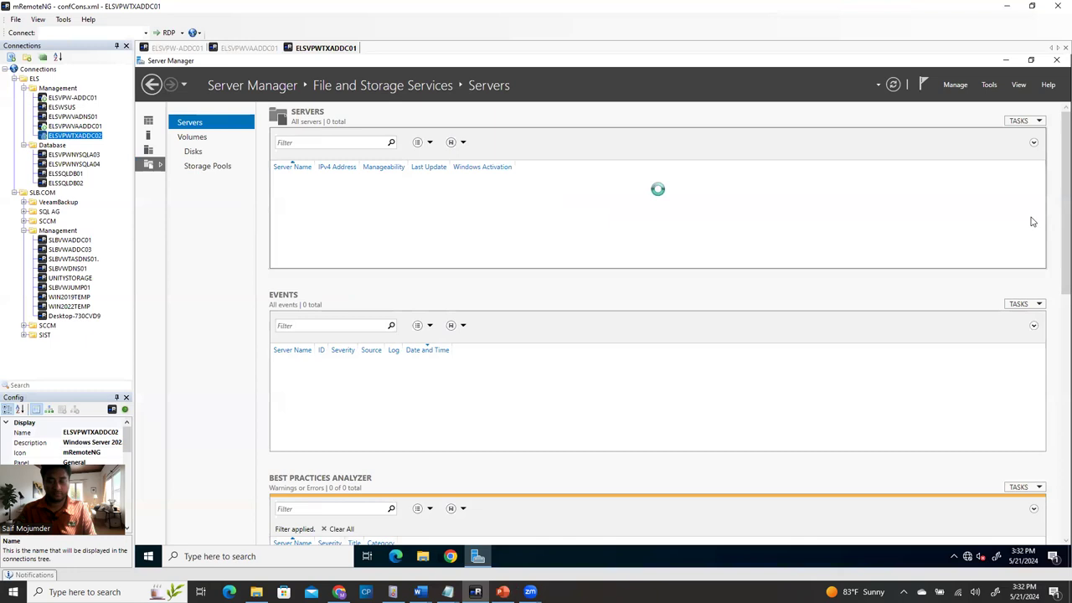
pyautogui.click(149, 137)
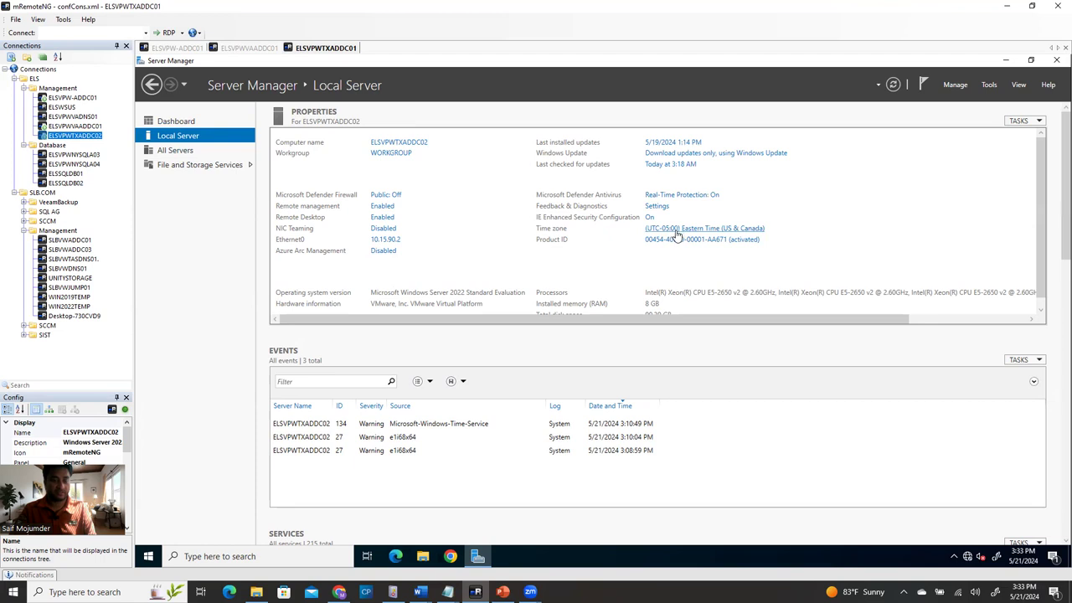
pyautogui.click(385, 195)
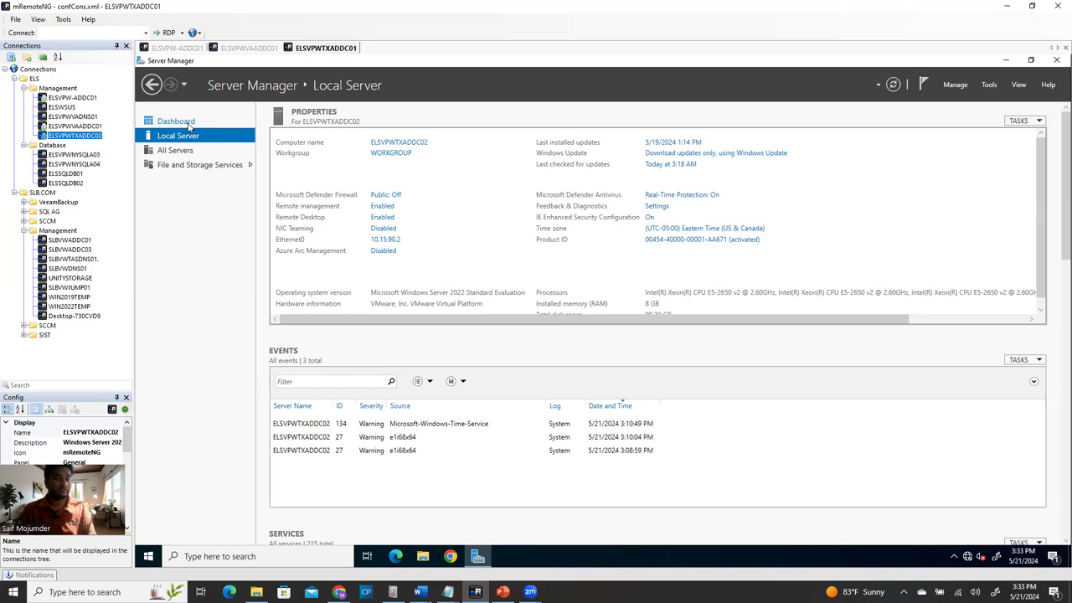
pyautogui.click(190, 125)
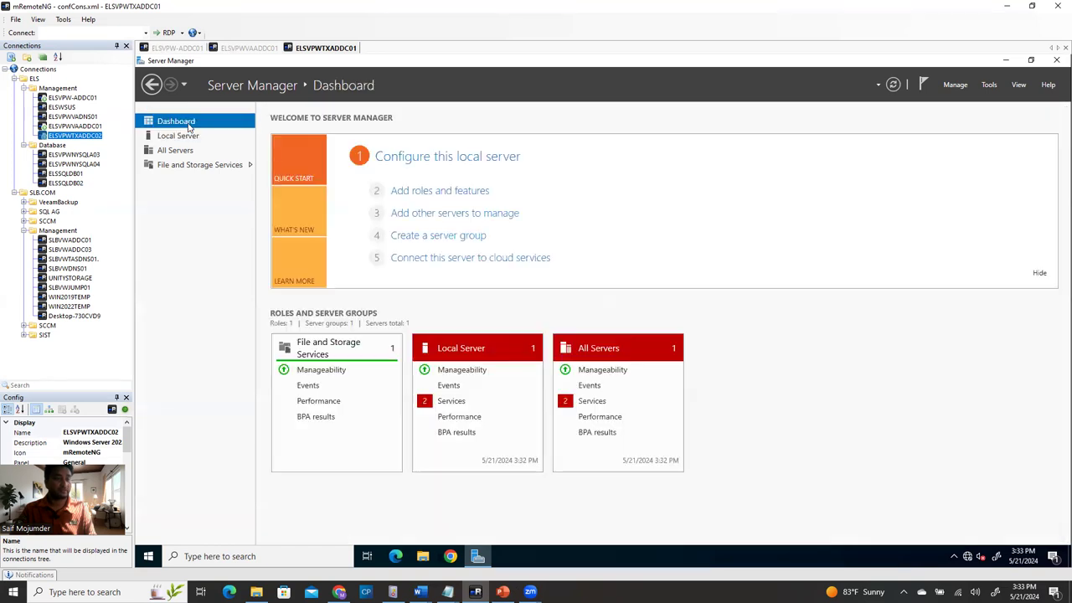
# Step: Install the Active Directory Domain Services role with its management features on this server
pyautogui.click(436, 194)
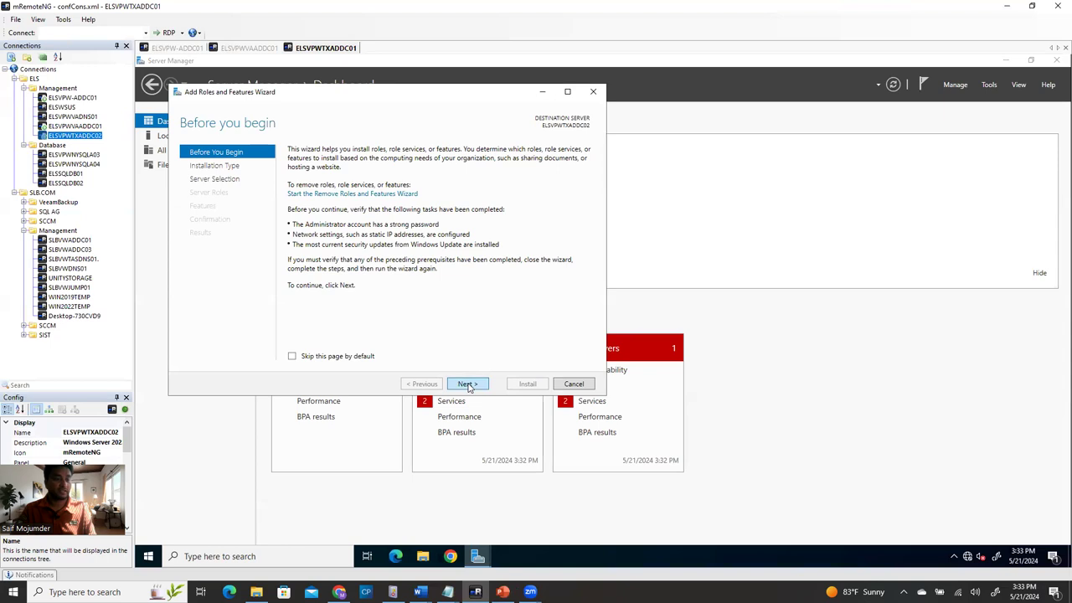
pyautogui.click(467, 385)
pyautogui.click(468, 384)
pyautogui.click(467, 384)
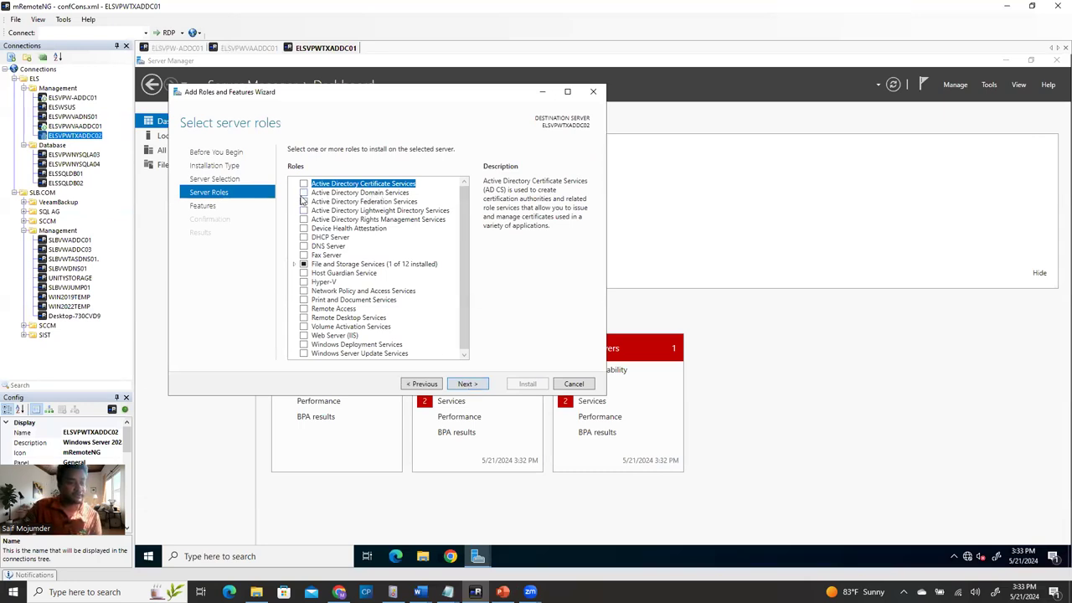
pyautogui.click(303, 193)
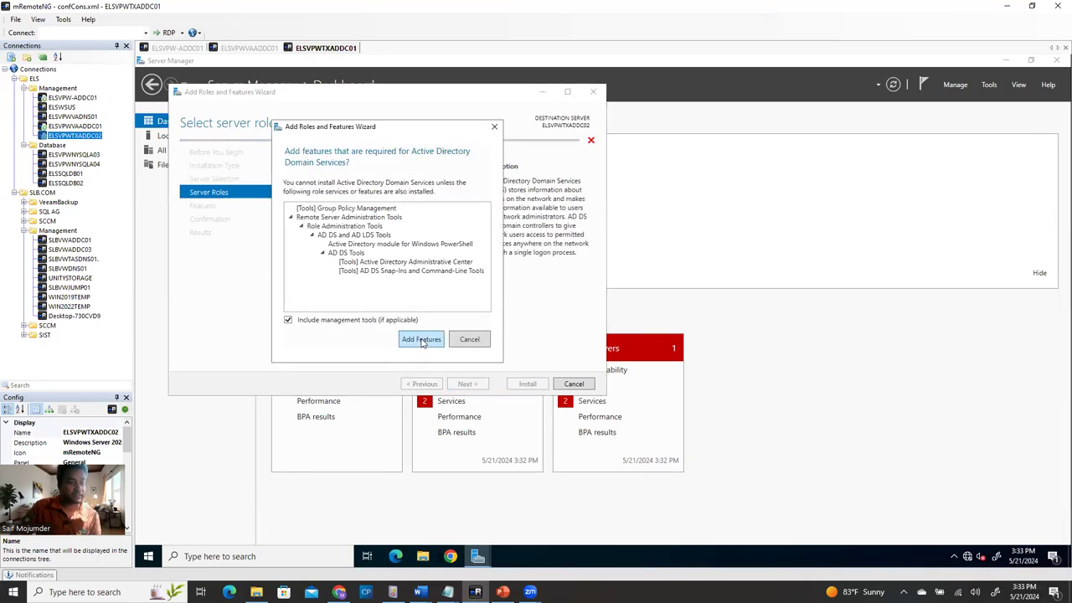
pyautogui.click(421, 339)
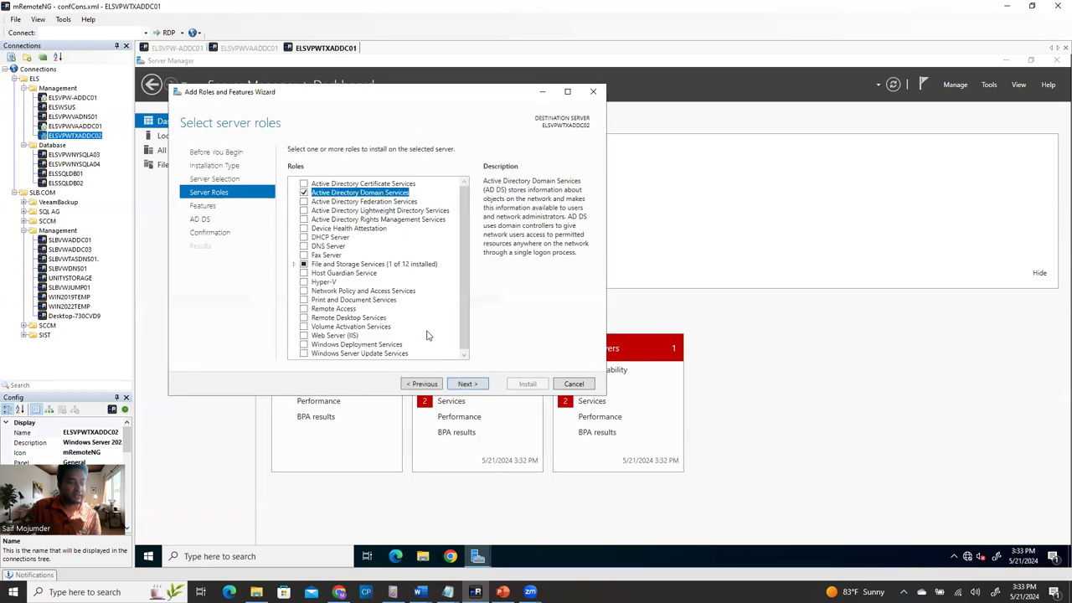
pyautogui.click(469, 386)
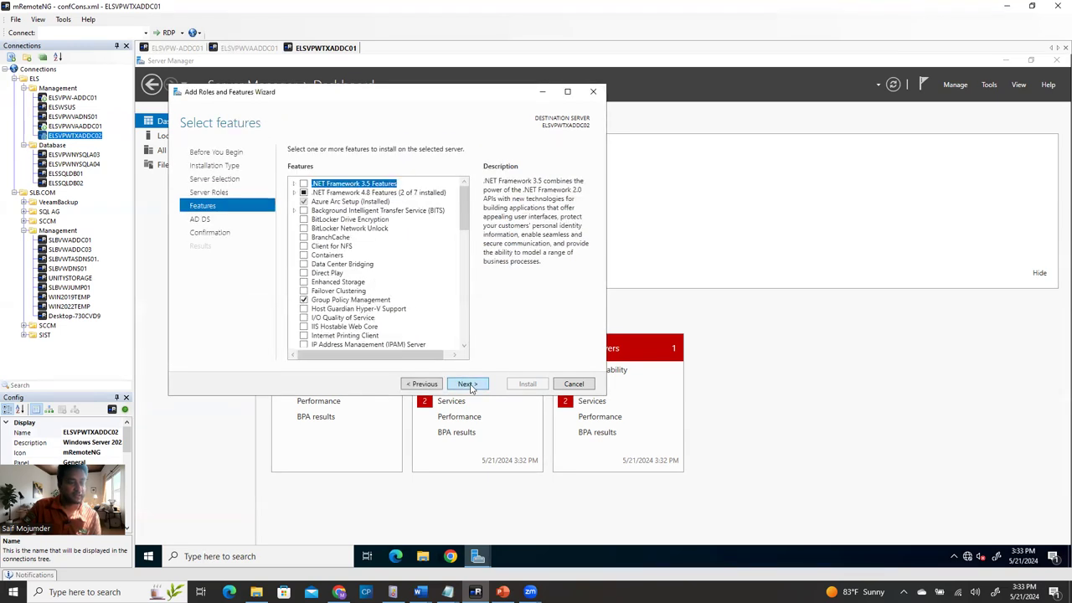
pyautogui.click(469, 386)
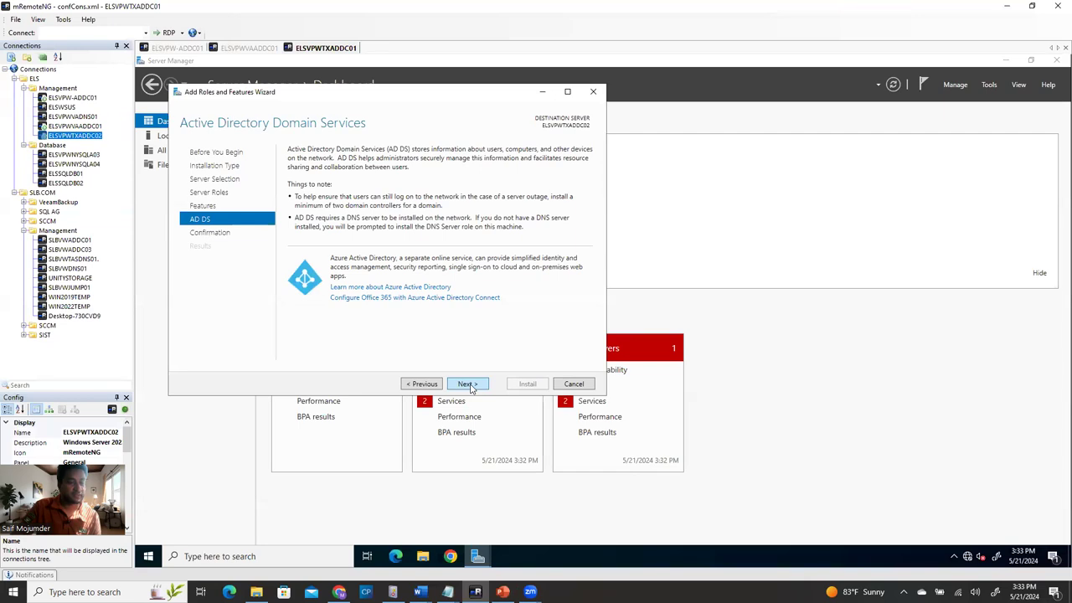
pyautogui.click(468, 385)
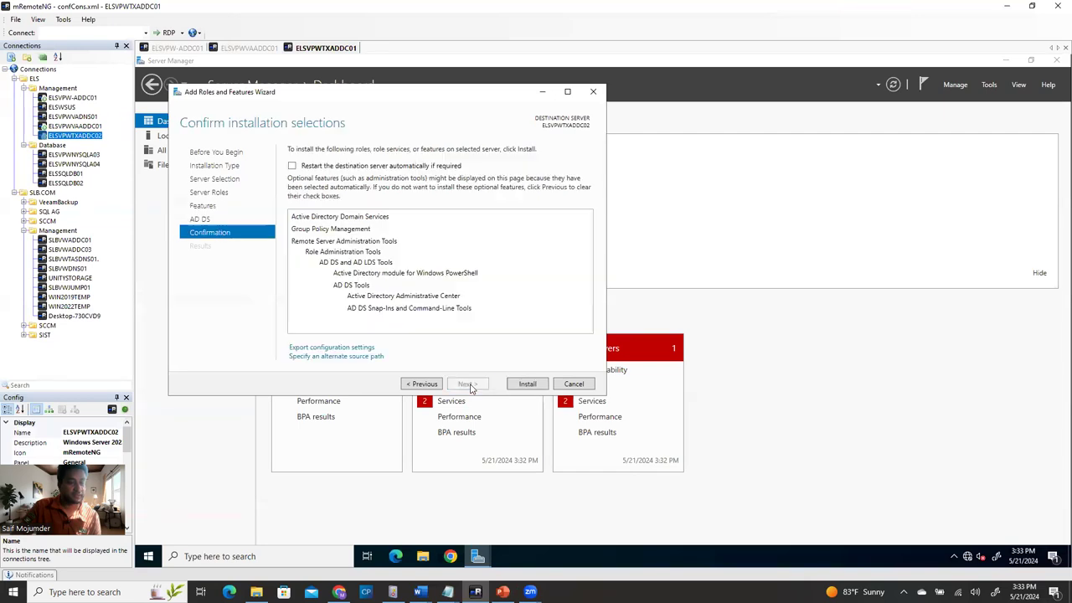
pyautogui.click(525, 384)
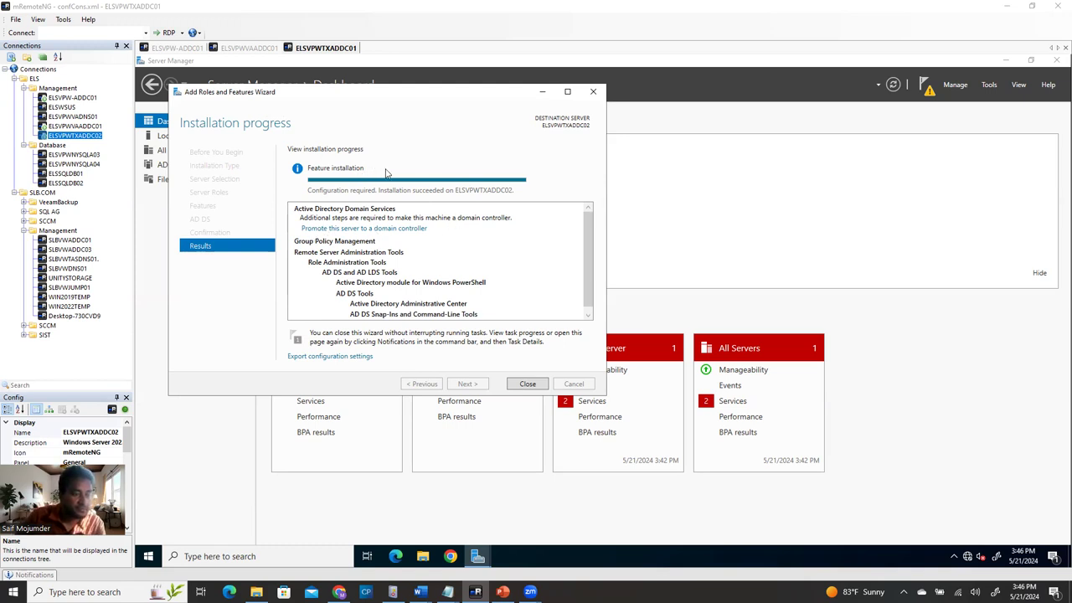
# Step: Launch domain controller promotion, close the finished roles wizard and minimize Server Manager
pyautogui.click(391, 229)
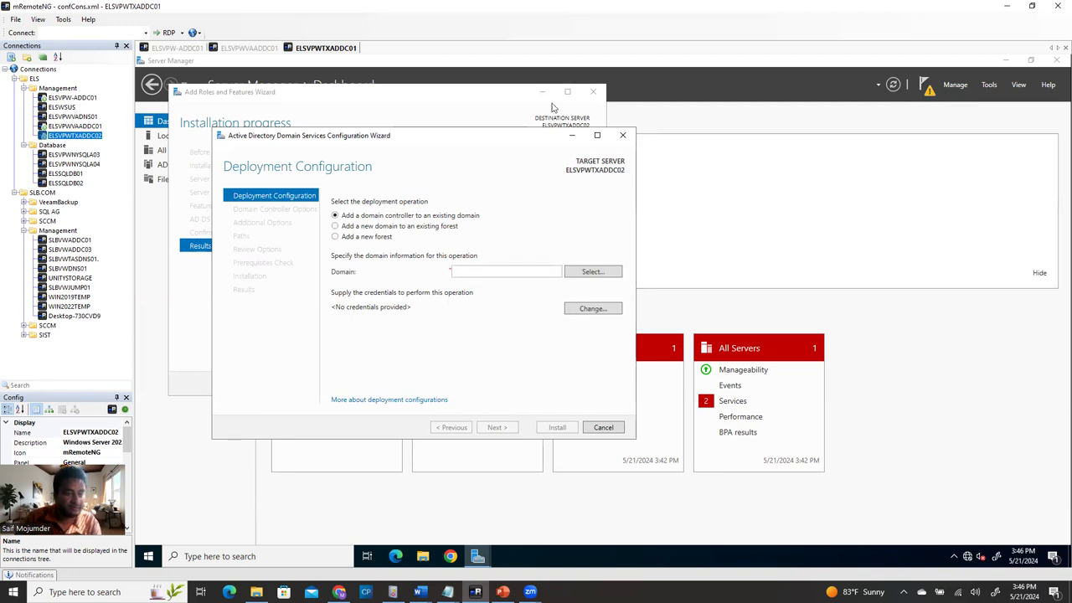
pyautogui.click(488, 97)
pyautogui.click(529, 384)
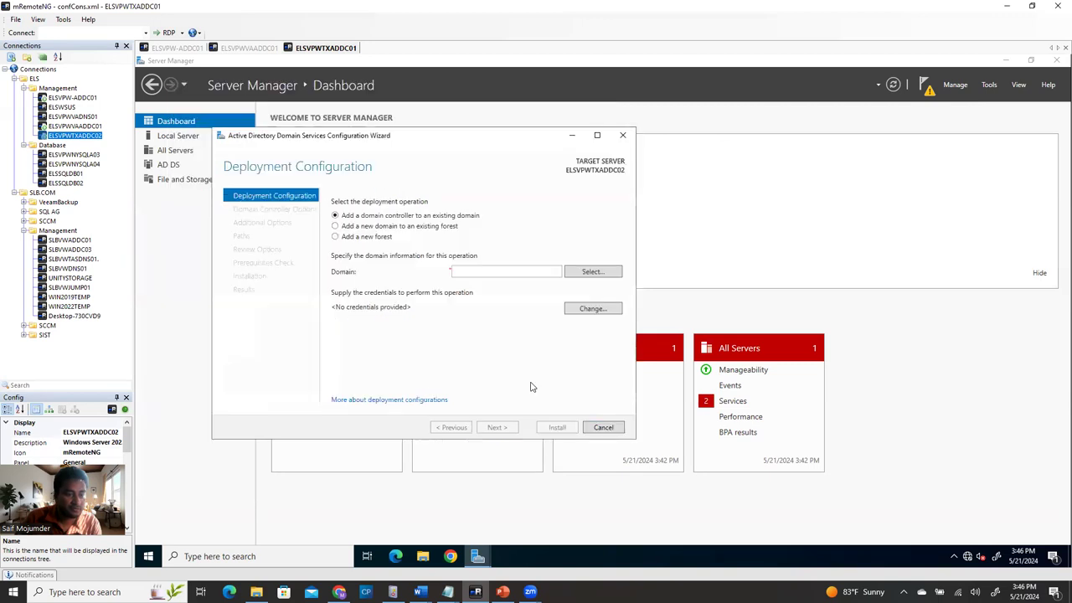
pyautogui.moveTo(493, 137); pyautogui.dragTo(524, 116)
pyautogui.click(1008, 61)
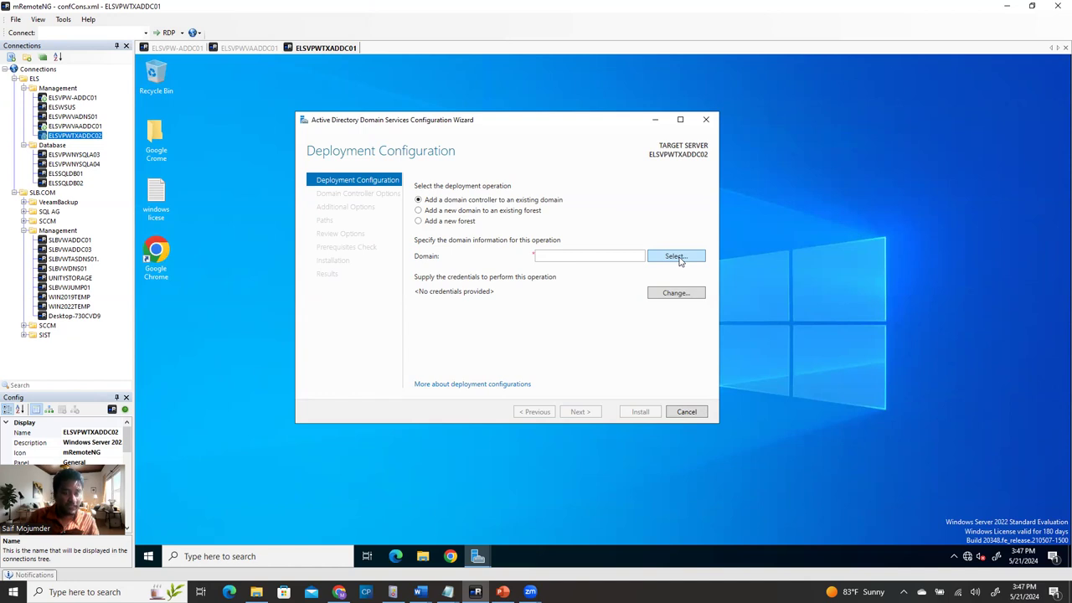
# Step: Supply the domain administrator username and password to browse existing domains
pyautogui.click(674, 256)
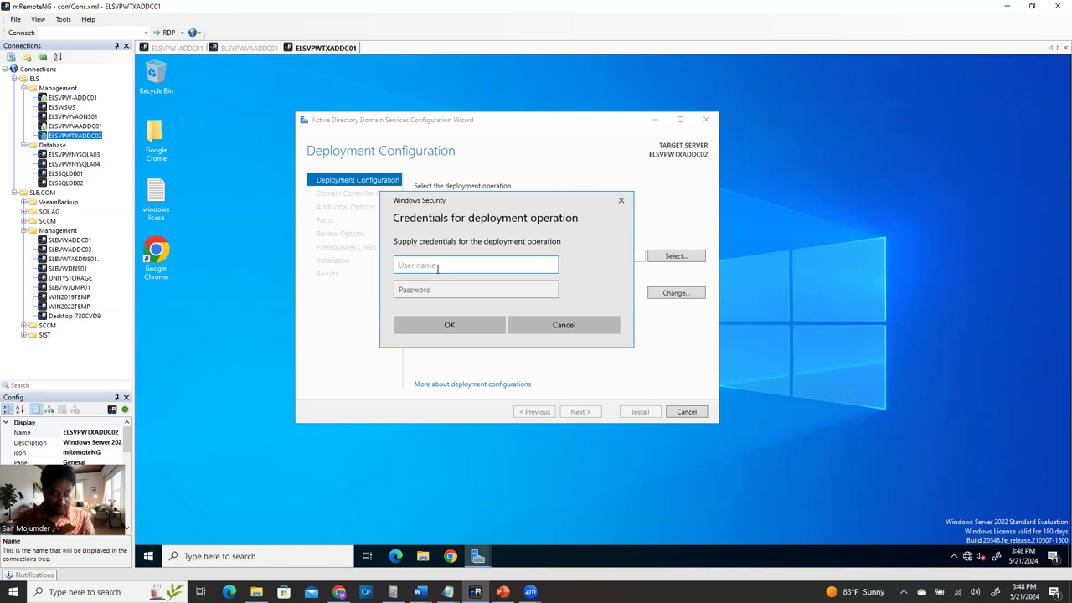
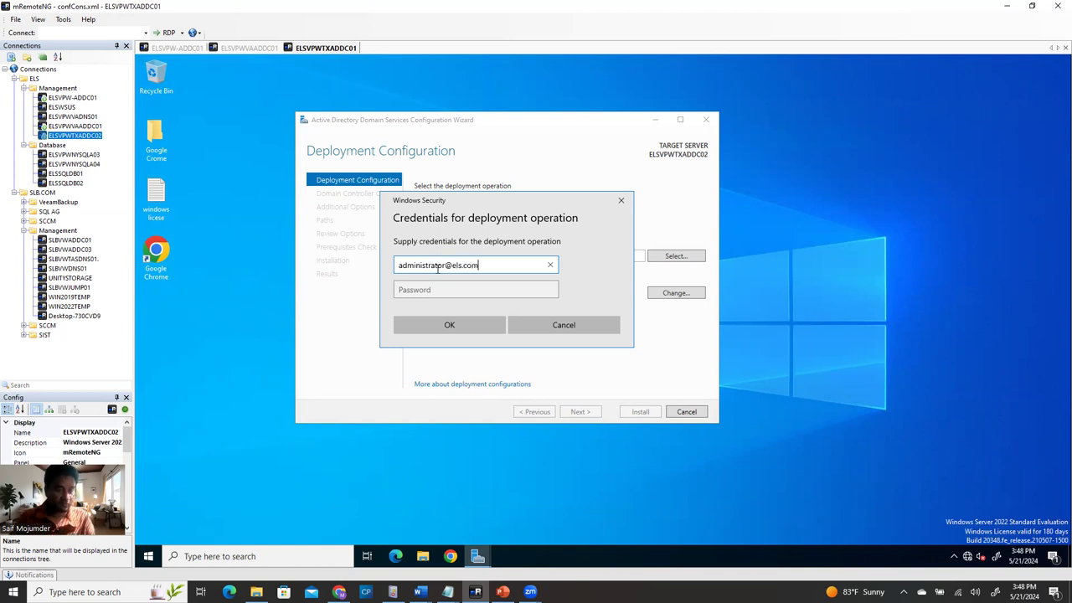
pyautogui.click(439, 292)
pyautogui.write('•••••••••••••')
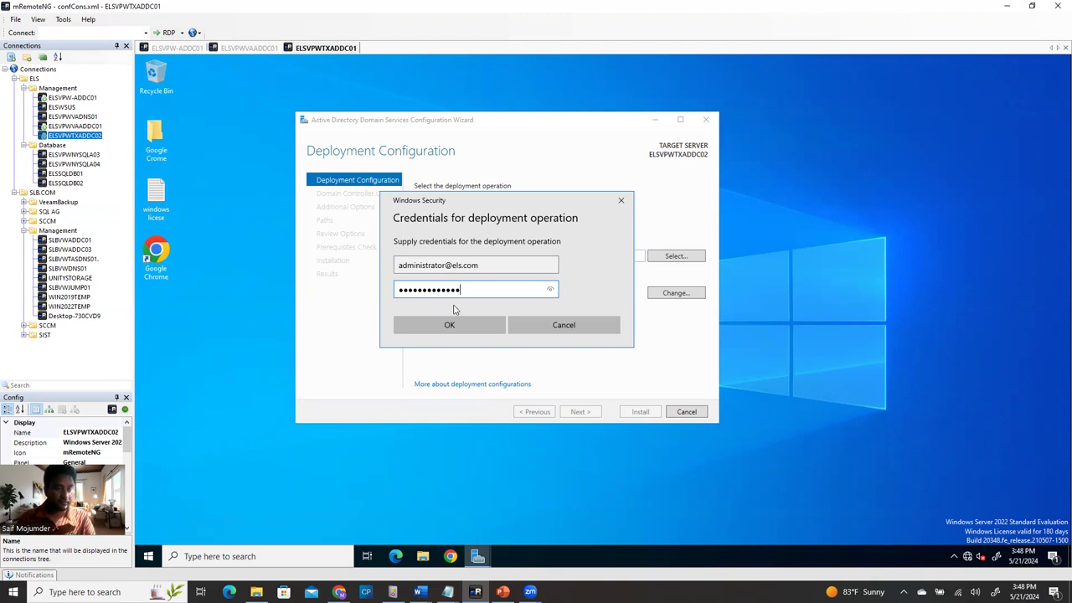
pyautogui.click(448, 325)
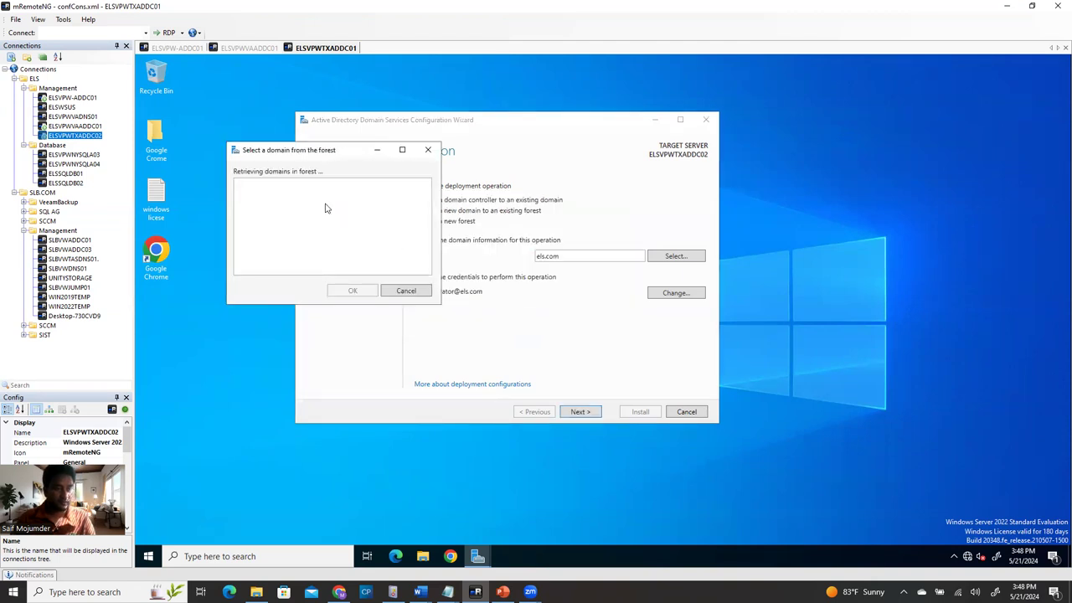
# Step: Choose els.com as the target domain and continue to Domain Controller Options
pyautogui.click(264, 194)
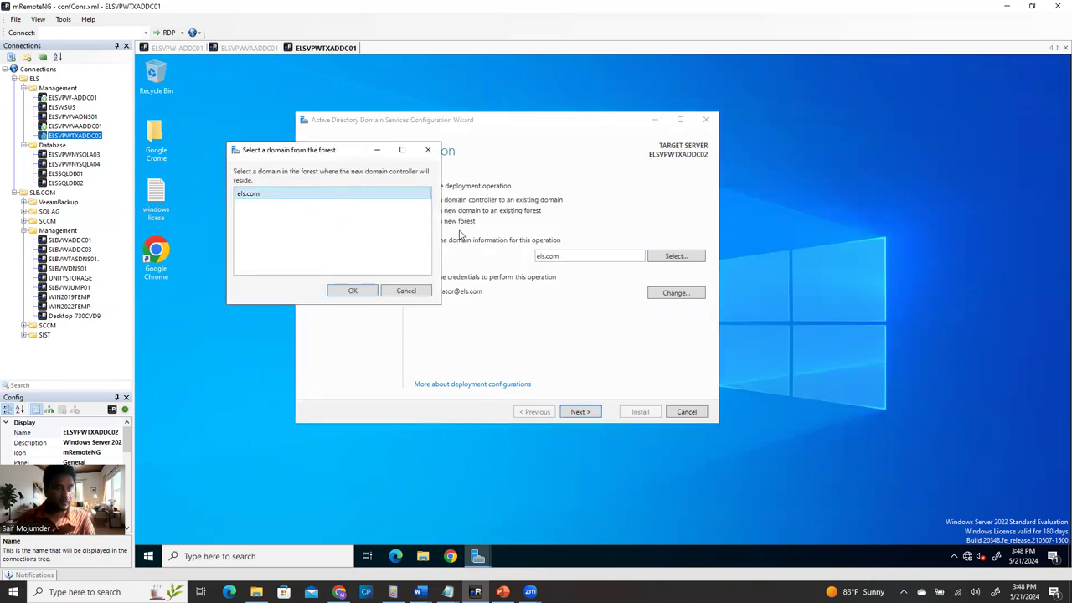
pyautogui.click(353, 291)
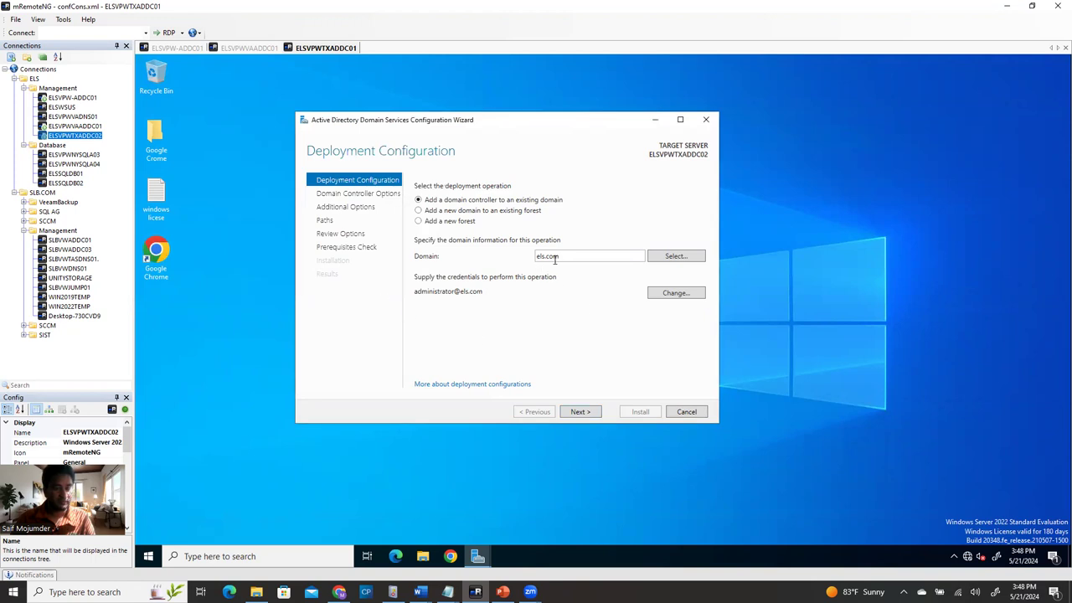
pyautogui.click(579, 412)
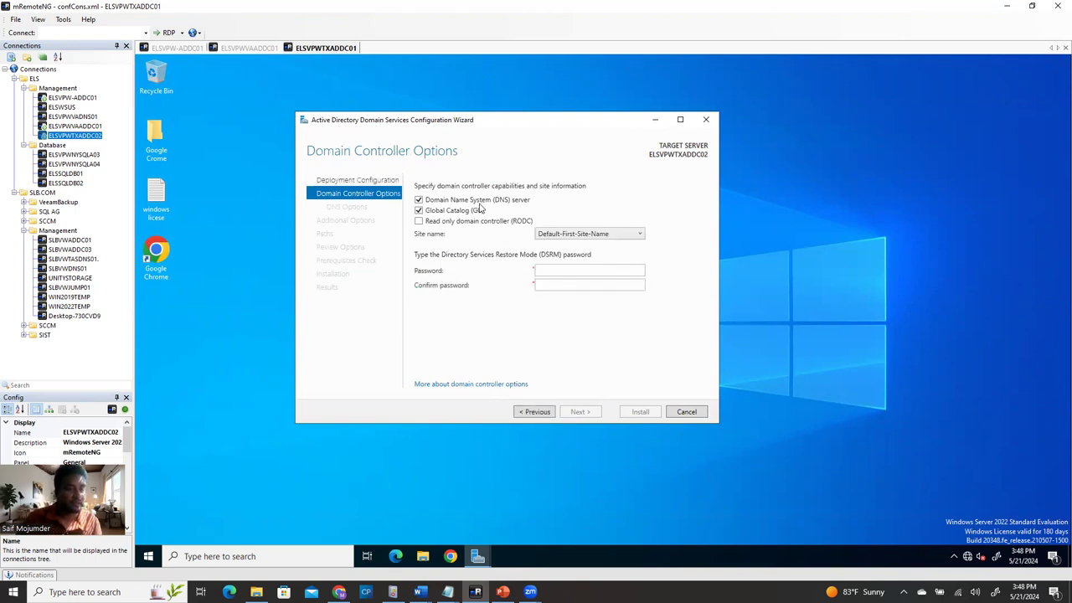
# Step: Uncheck the DNS server option and leave Read-only domain controller unchecked
pyautogui.click(419, 201)
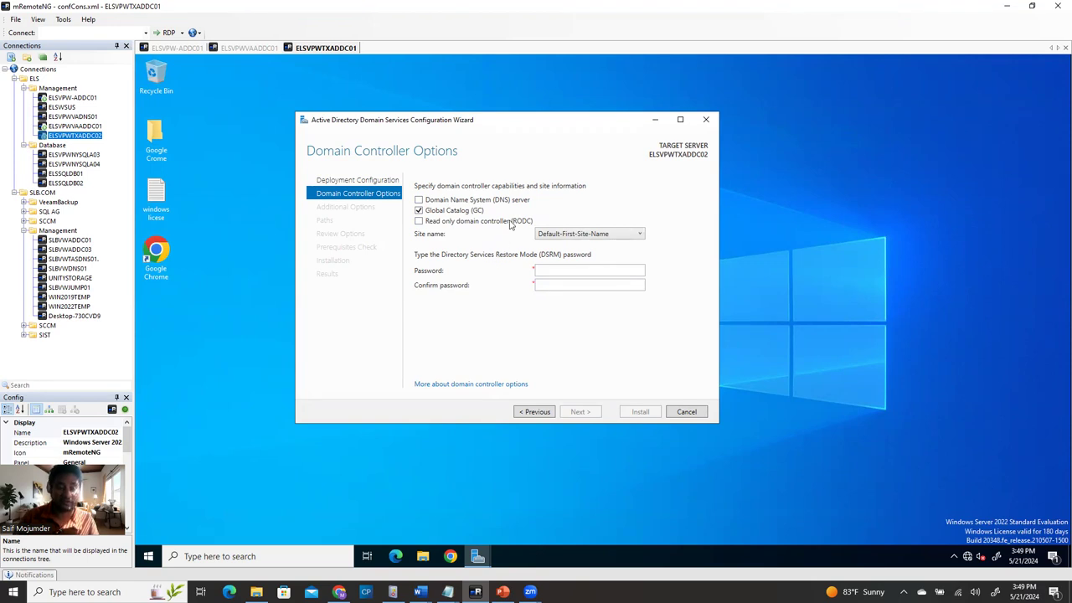
pyautogui.click(418, 221)
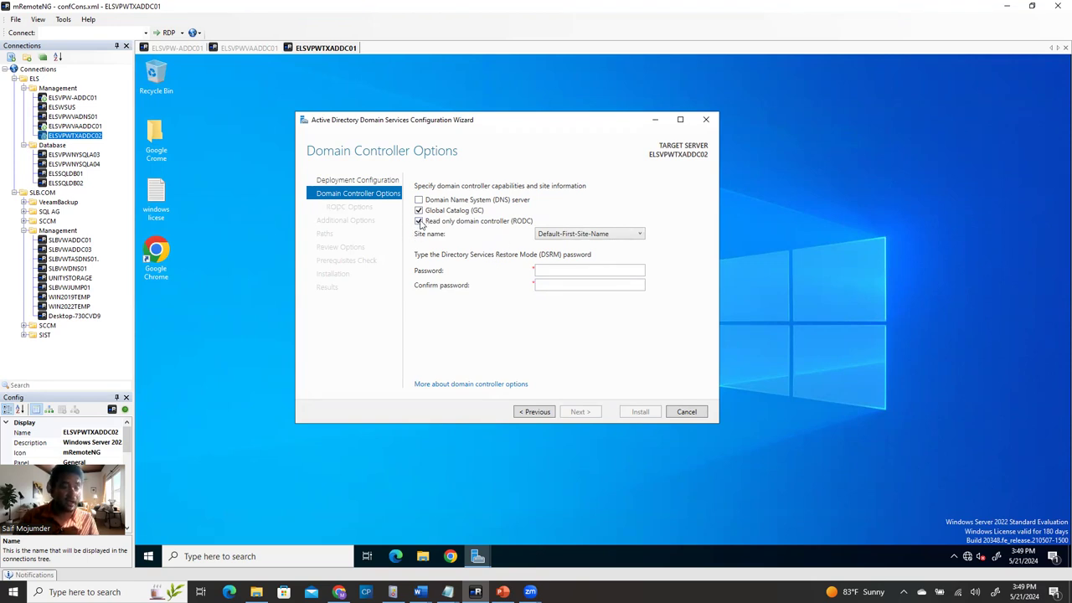
pyautogui.click(419, 221)
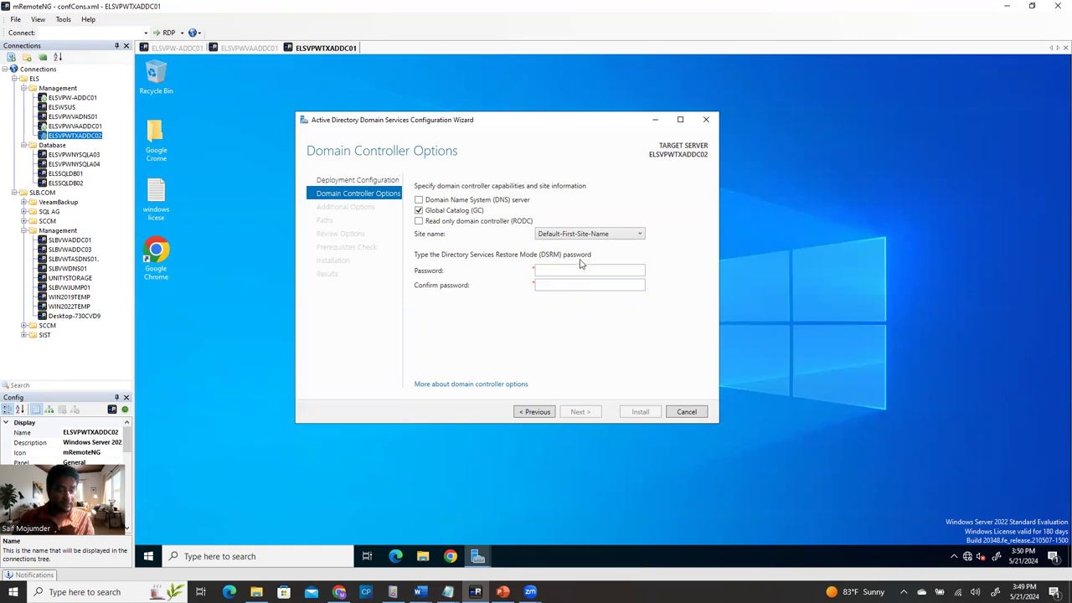
# Step: Enter and confirm the Directory Services Restore Mode password, then go on to Additional Options
pyautogui.click(553, 271)
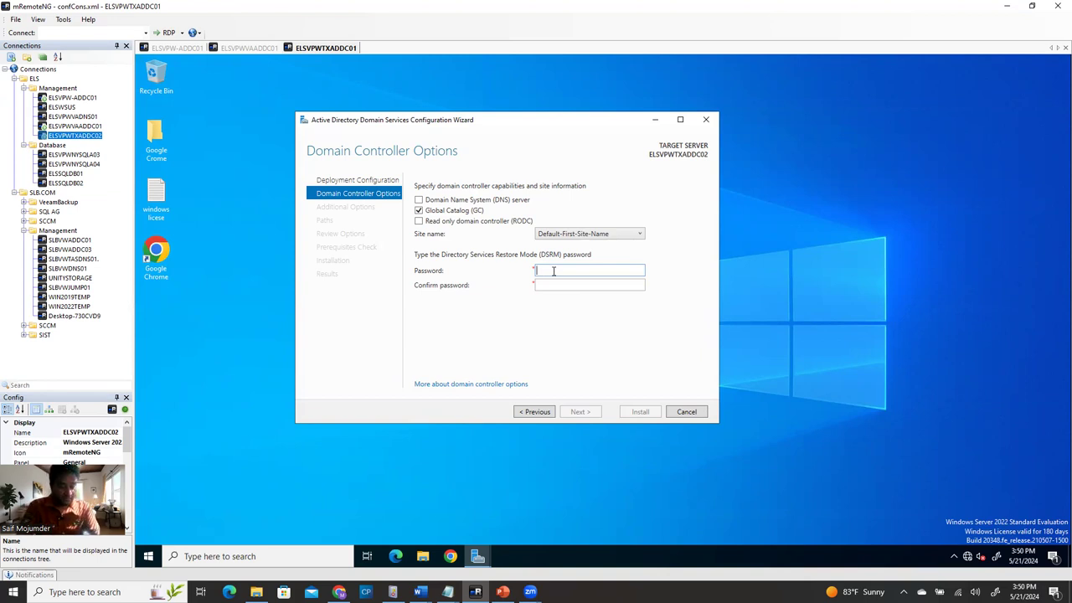
pyautogui.write('*************')
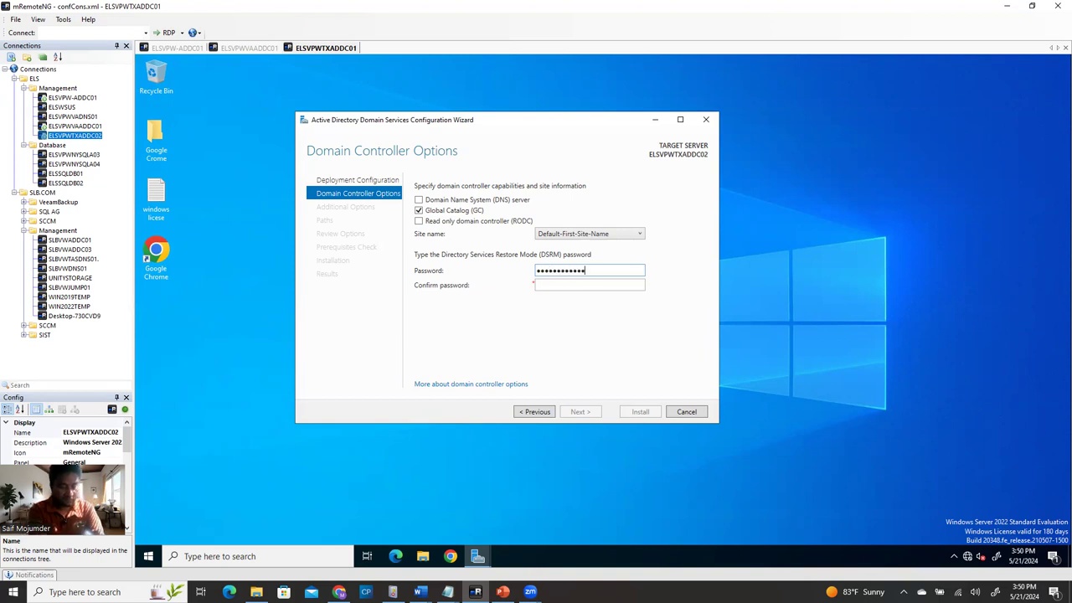
pyautogui.click(620, 287)
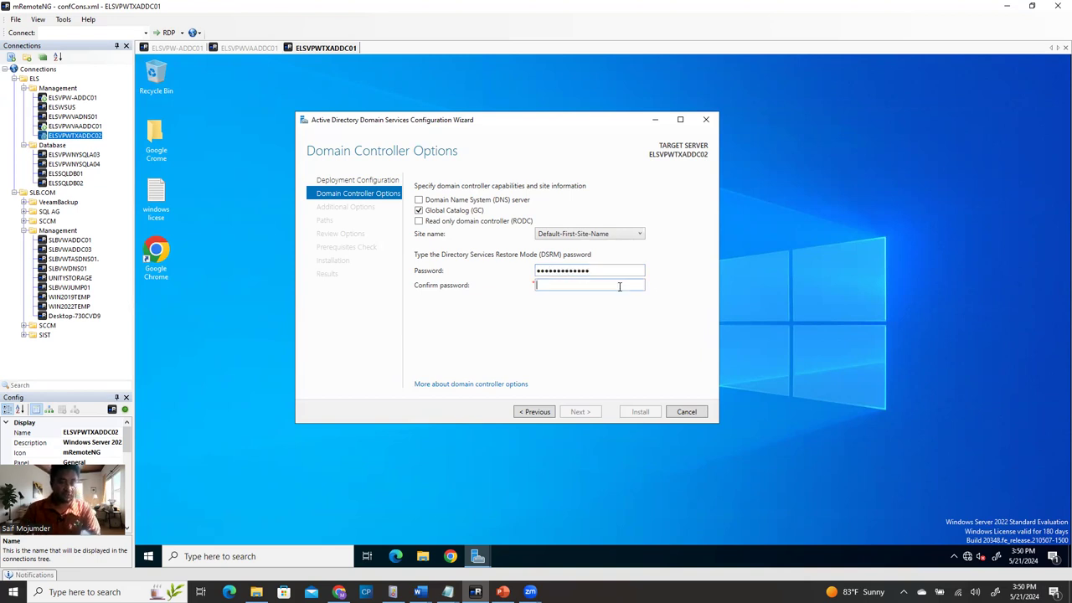
pyautogui.write('*************')
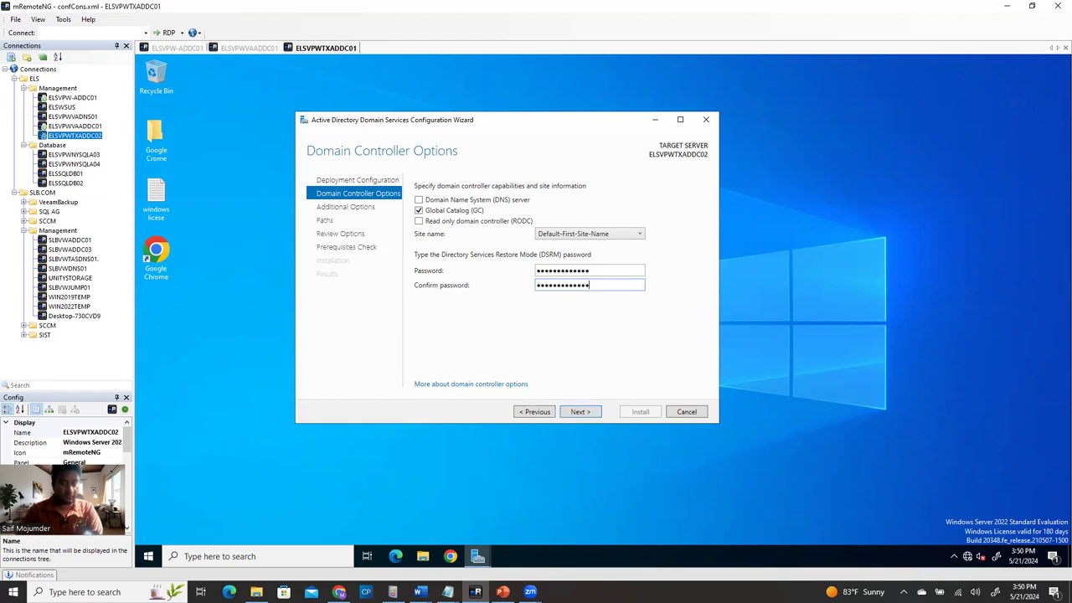
pyautogui.click(584, 411)
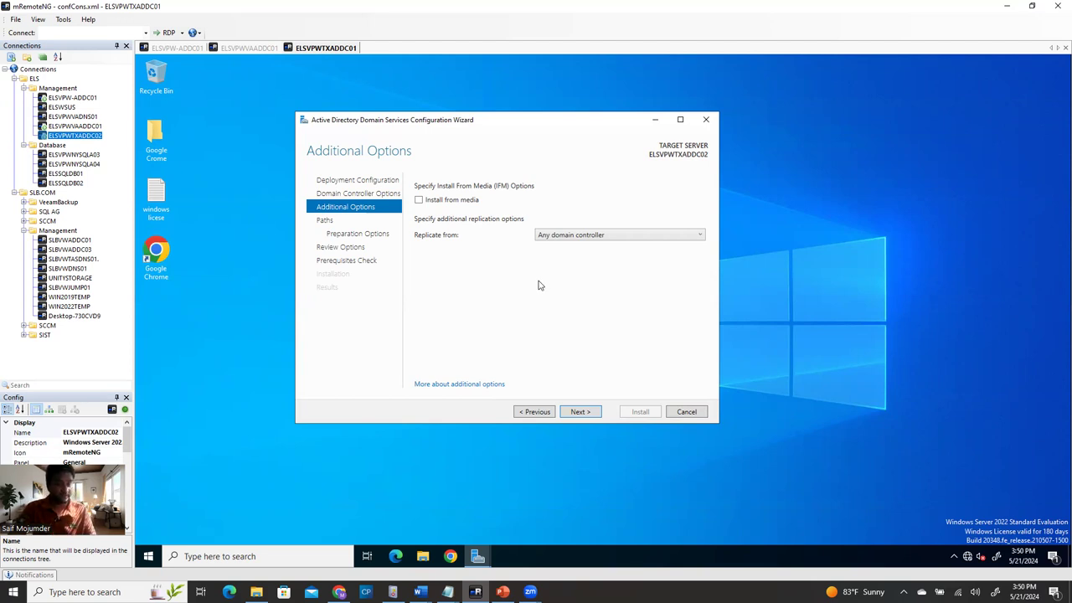
# Step: Leave Replicate from set to Any domain controller, after trying ELSVPWVAADDC01.els.com, and continue
pyautogui.click(590, 238)
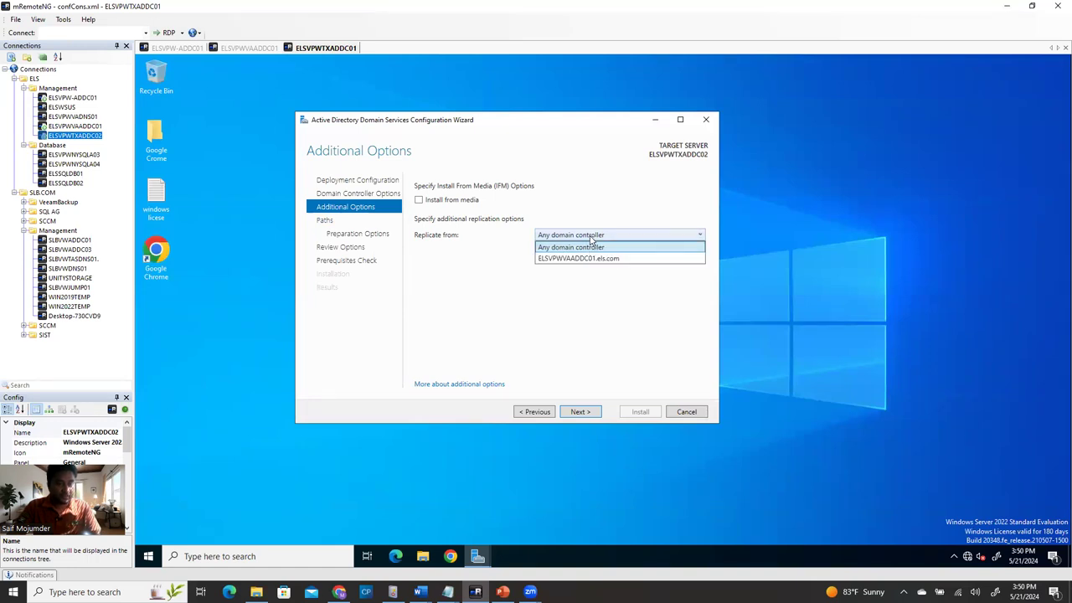
pyautogui.click(590, 258)
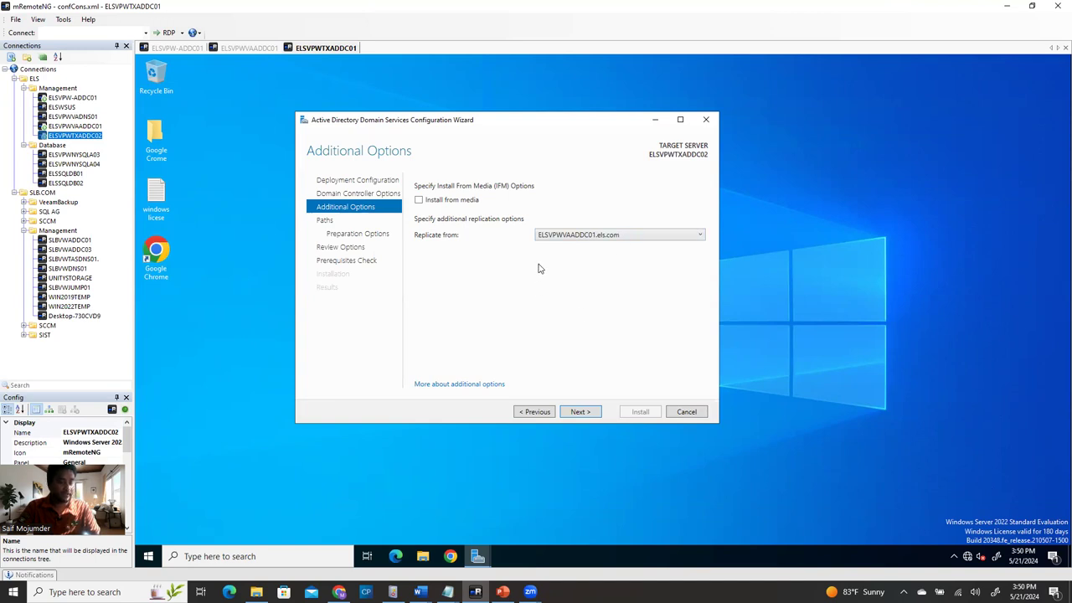
pyautogui.click(578, 235)
pyautogui.click(584, 247)
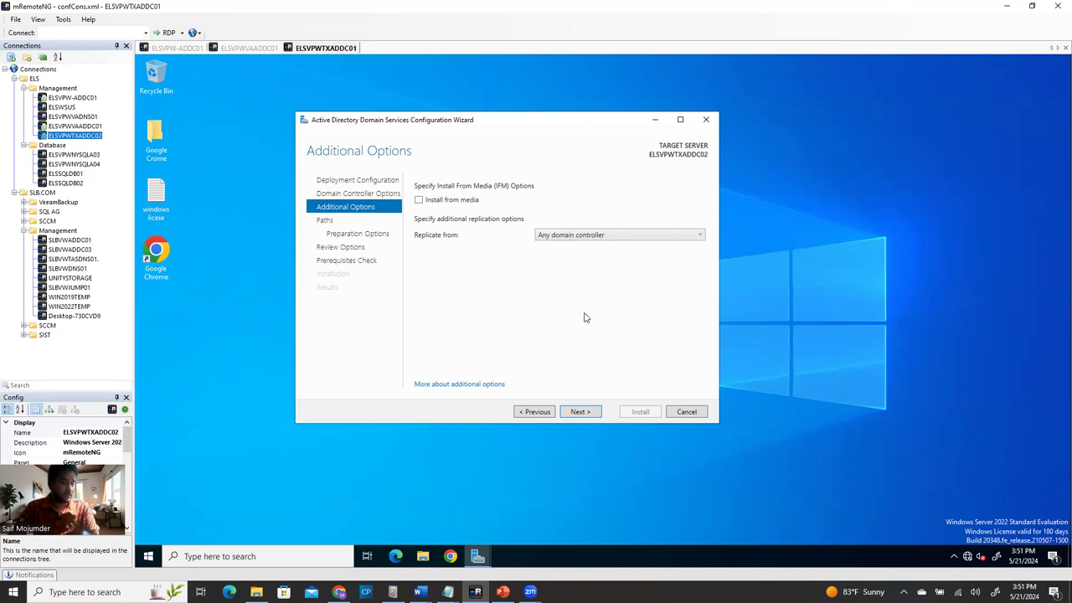
pyautogui.click(604, 235)
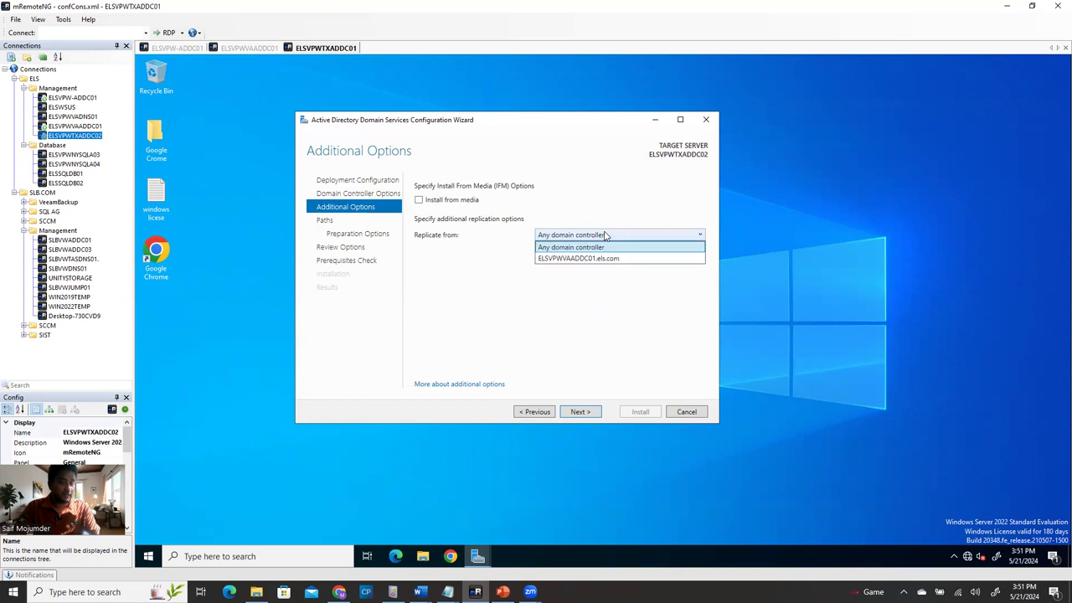
pyautogui.click(604, 248)
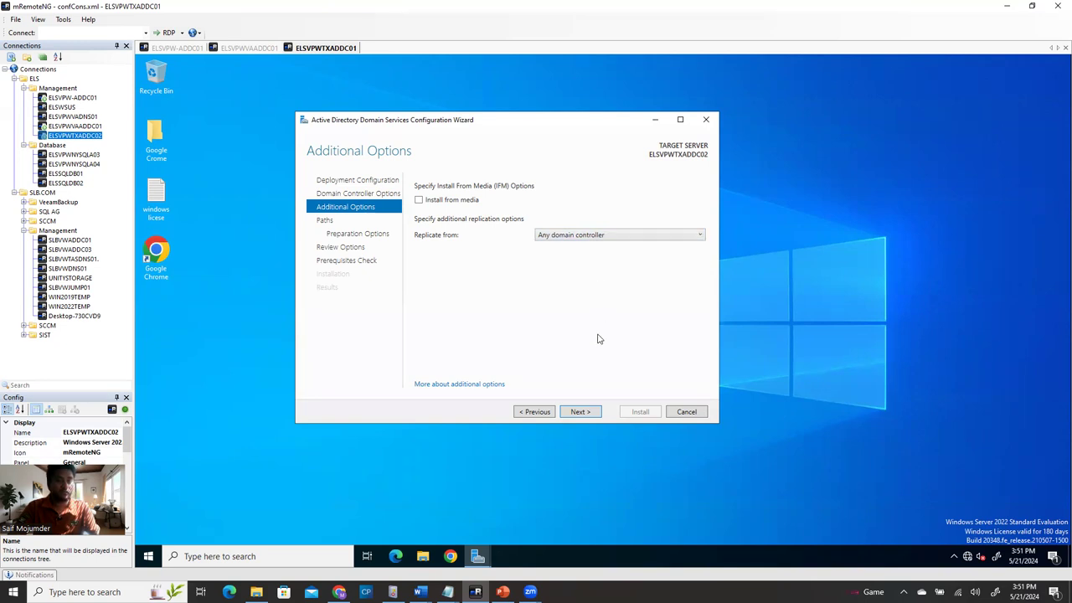
pyautogui.click(576, 413)
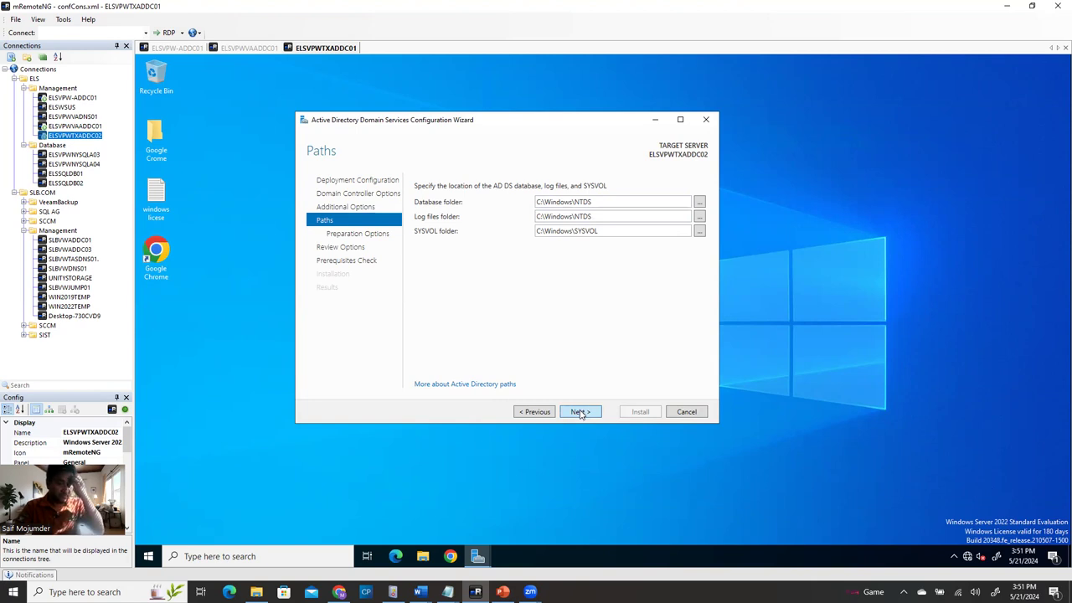
# Step: Accept the default C:\Windows\NTDS and SYSVOL paths and advance through review to the prerequisites check
pyautogui.click(580, 412)
pyautogui.click(582, 413)
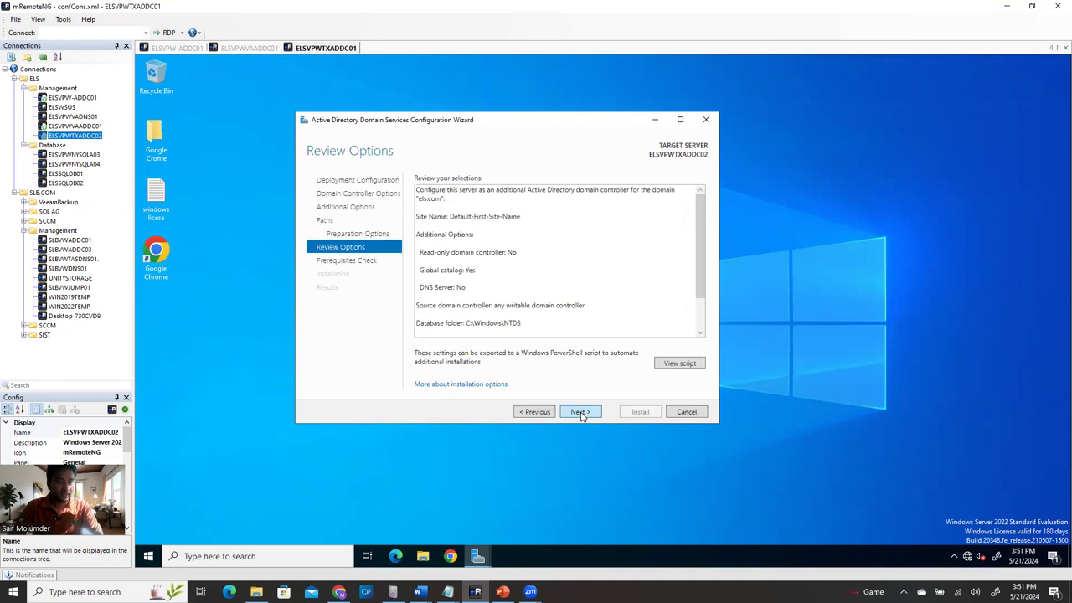
pyautogui.click(581, 414)
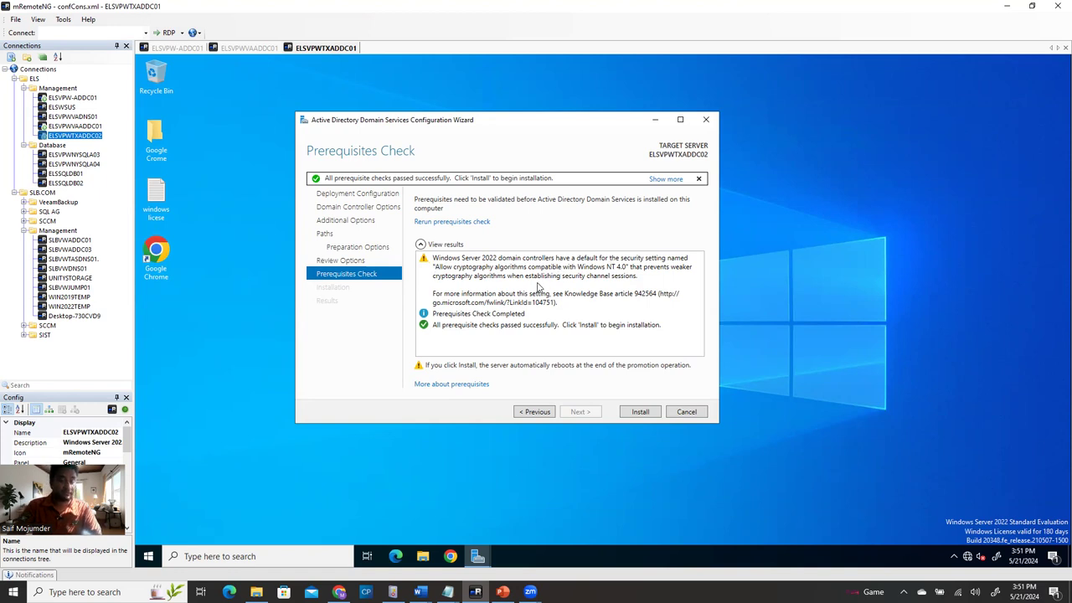
# Step: Start the AD DS installation from the Prerequisites Check page
pyautogui.click(639, 415)
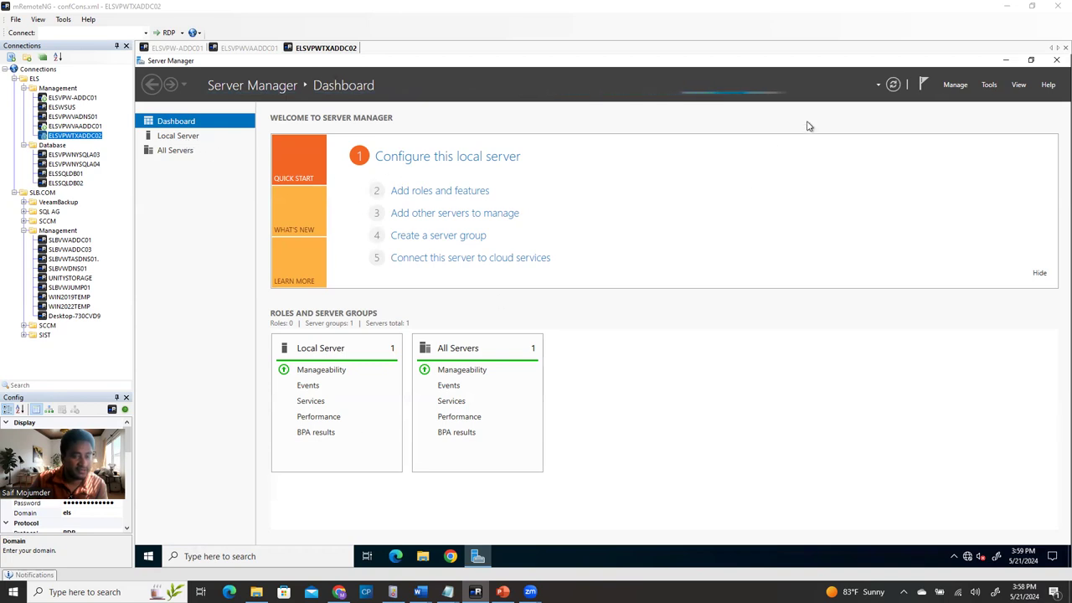
# Step: Launch Active Directory Users and Computers from Tools and minimize Server Manager
pyautogui.click(991, 85)
pyautogui.click(989, 84)
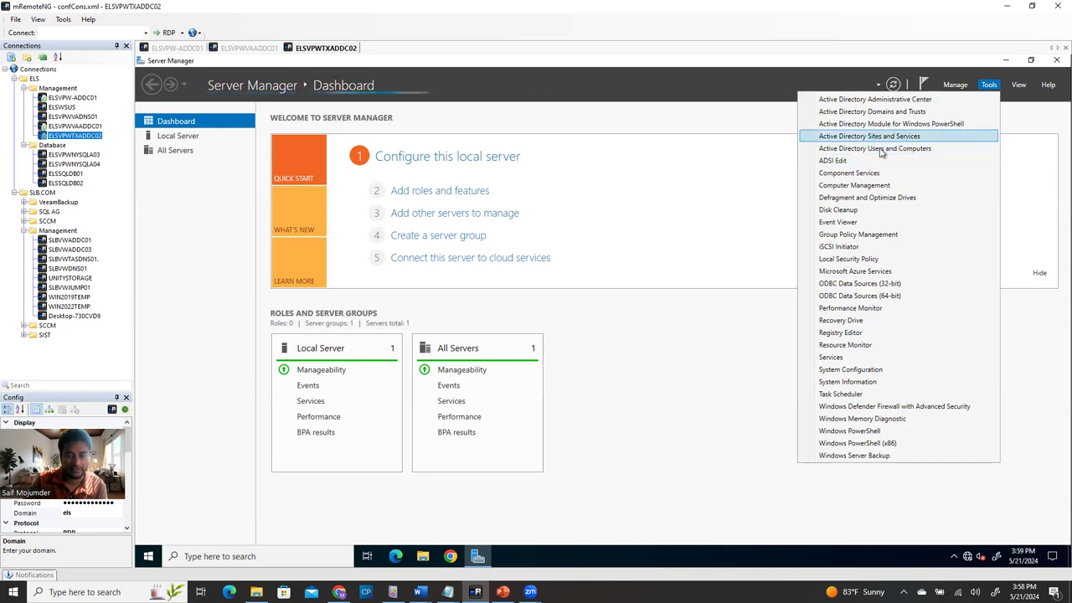
pyautogui.click(888, 151)
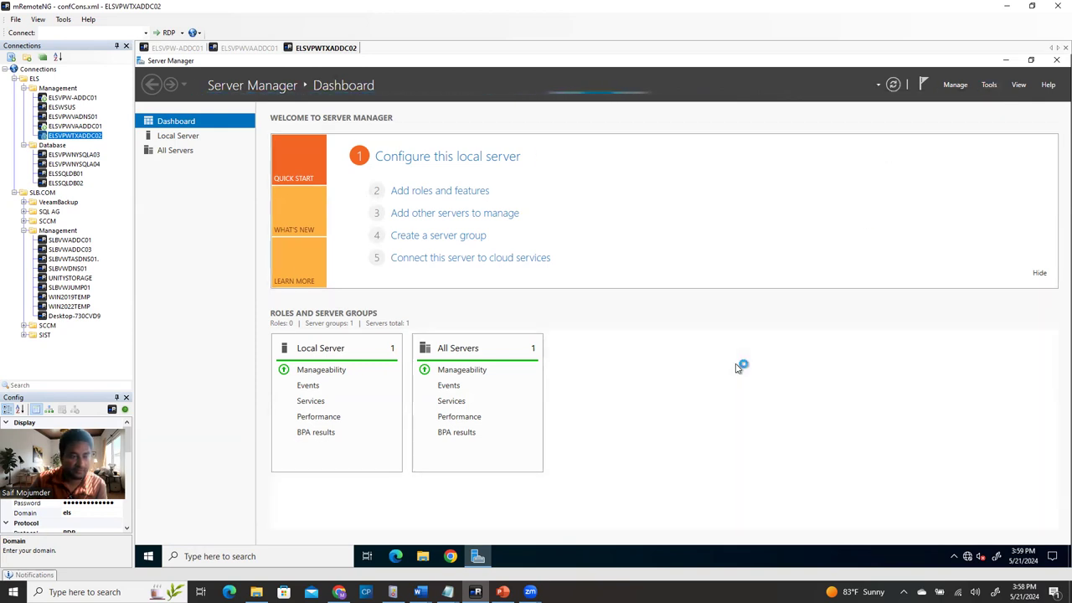
pyautogui.click(1006, 61)
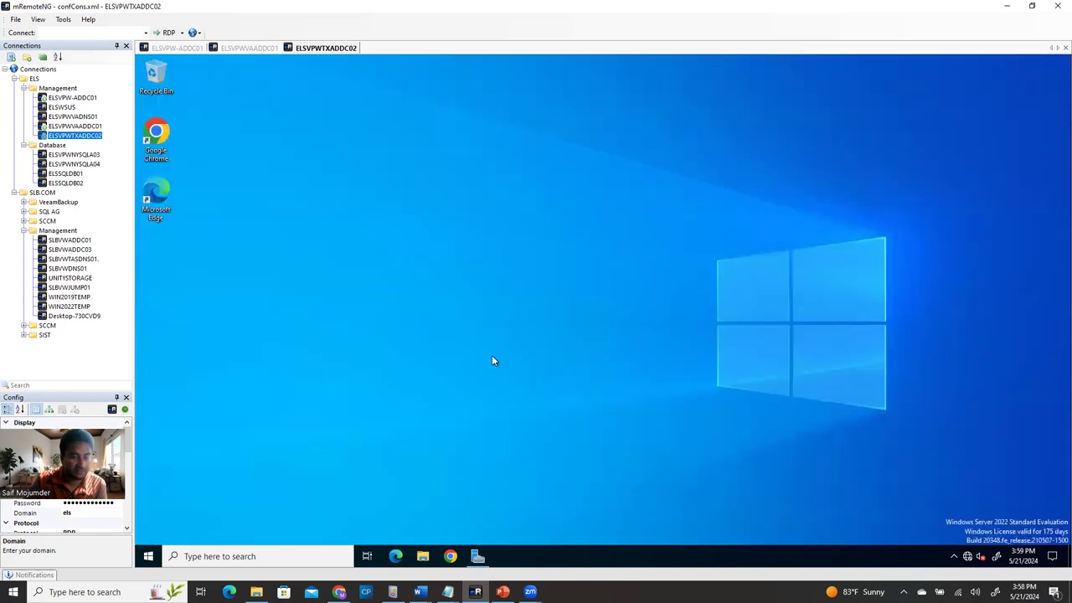
pyautogui.moveTo(427, 110); pyautogui.dragTo(690, 122)
# Step: Switch to the ELSVPWVAADDC01 session and clear its open windows
pyautogui.click(254, 48)
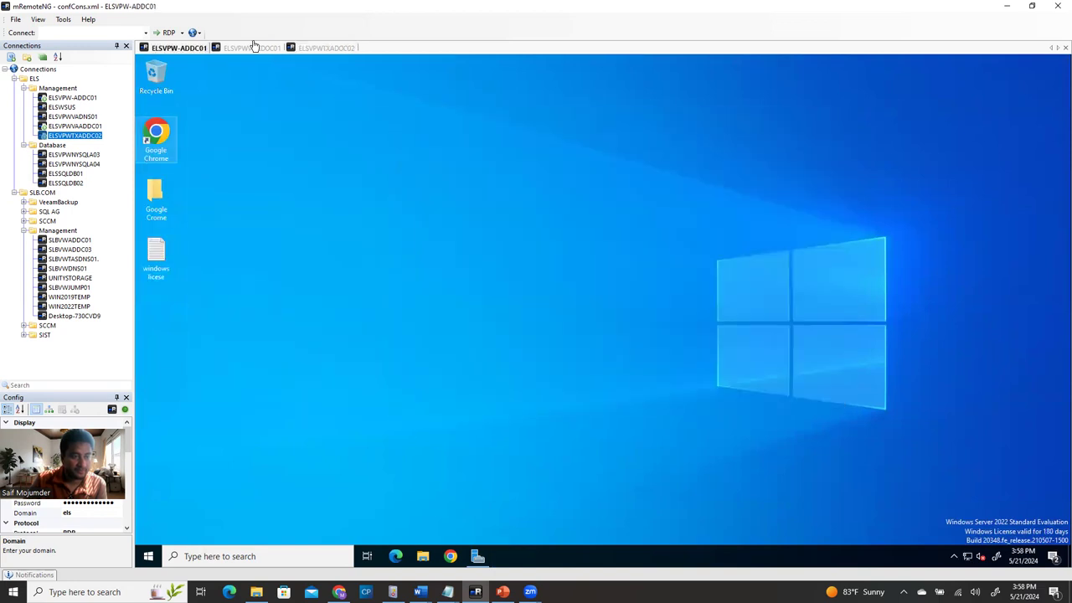
pyautogui.doubleClick(259, 52)
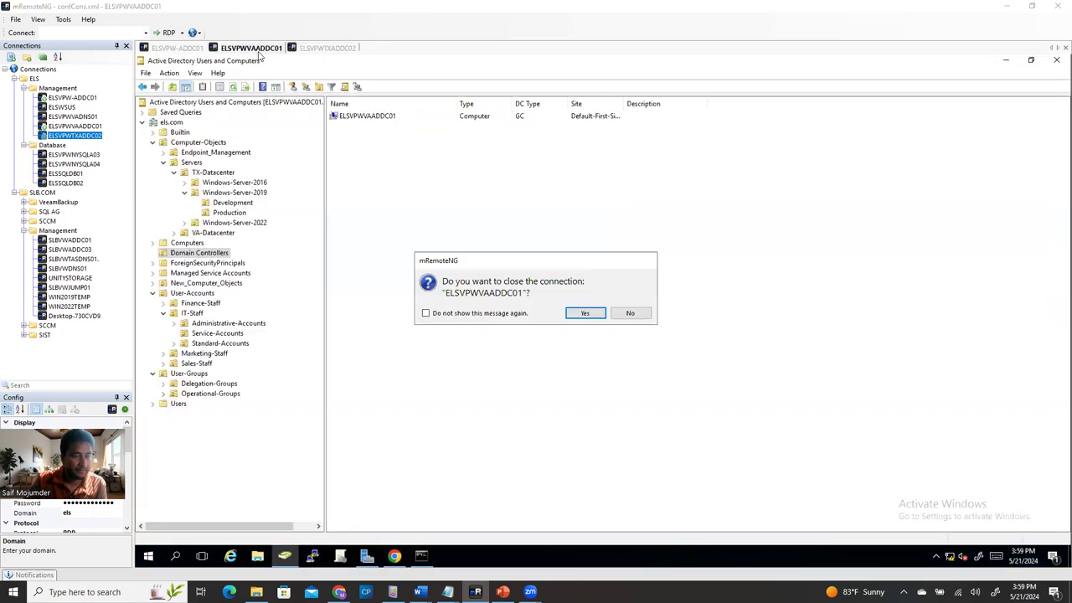
pyautogui.click(630, 317)
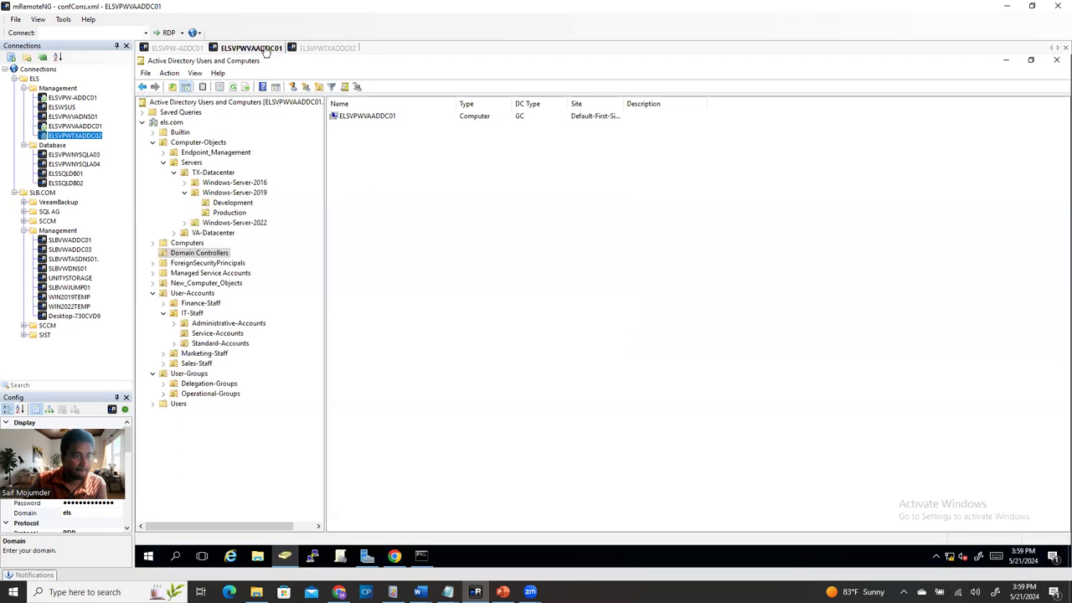
pyautogui.click(1004, 62)
pyautogui.click(853, 167)
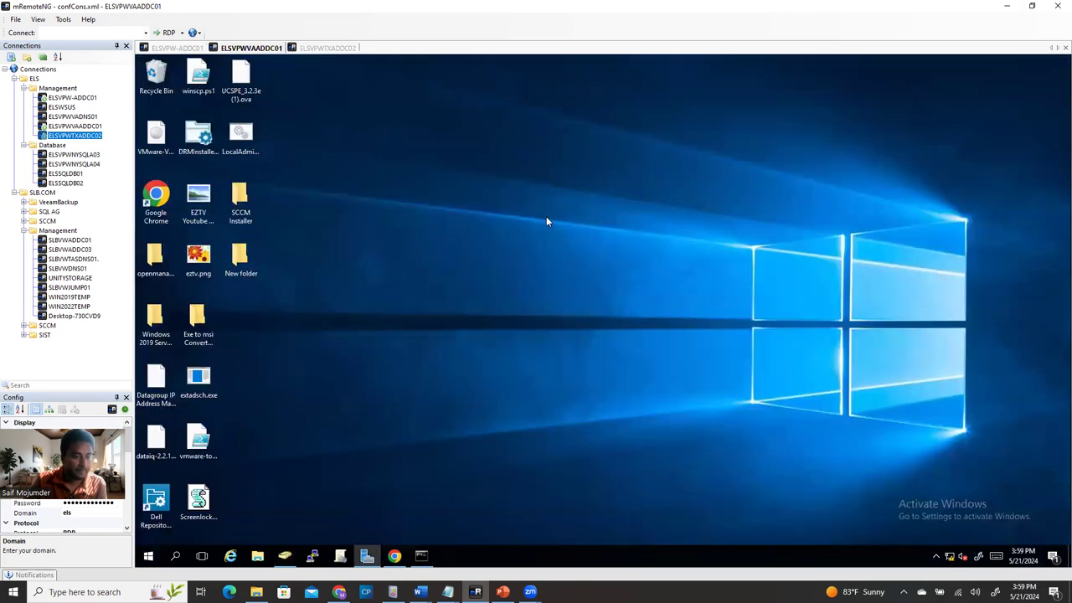
# Step: Run winver on ELSVPWVAADDC01 to confirm Windows Server 2016, then return to ELSVPWTXADDC02
pyautogui.click(176, 556)
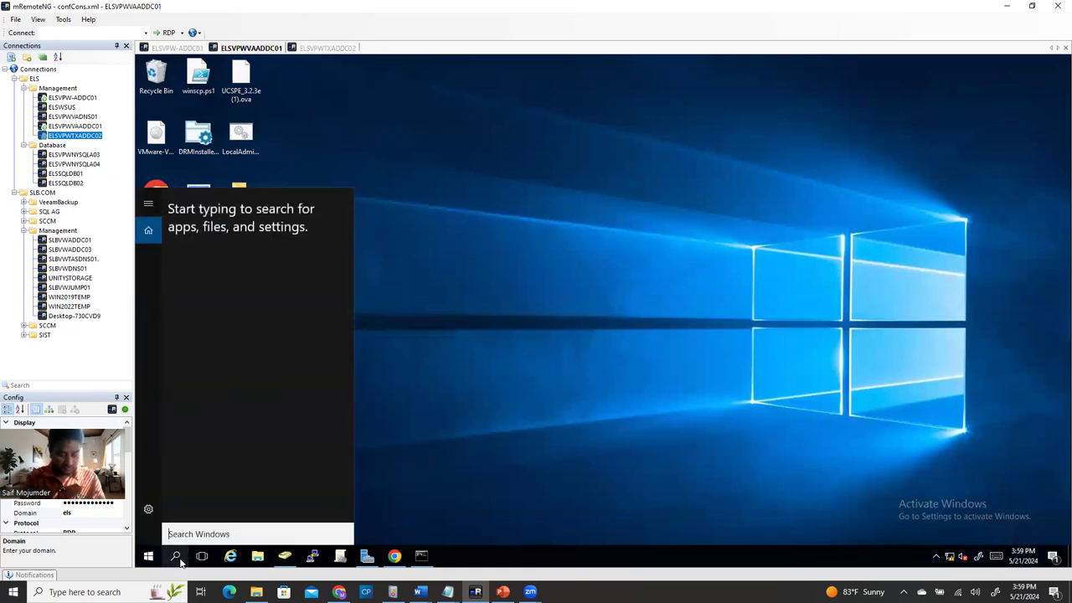
pyautogui.write('winver')
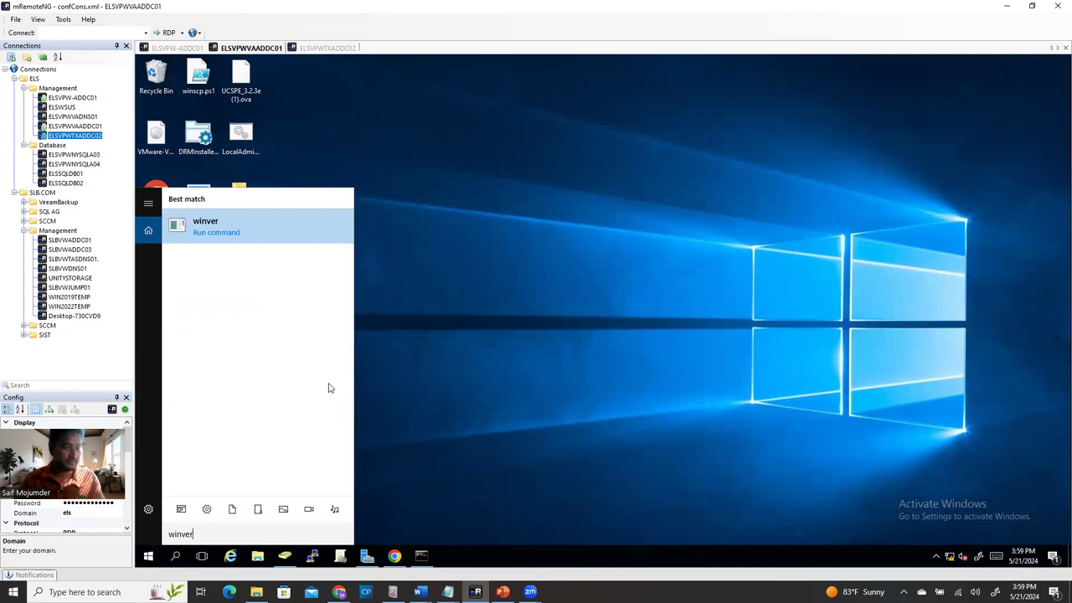
pyautogui.click(211, 228)
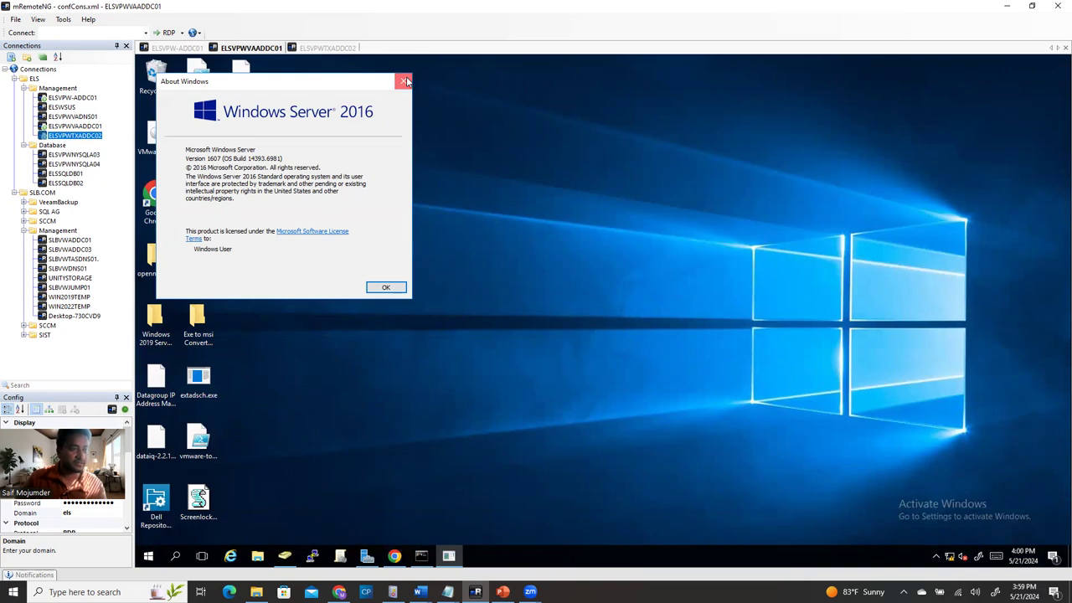
pyautogui.click(405, 81)
pyautogui.click(337, 50)
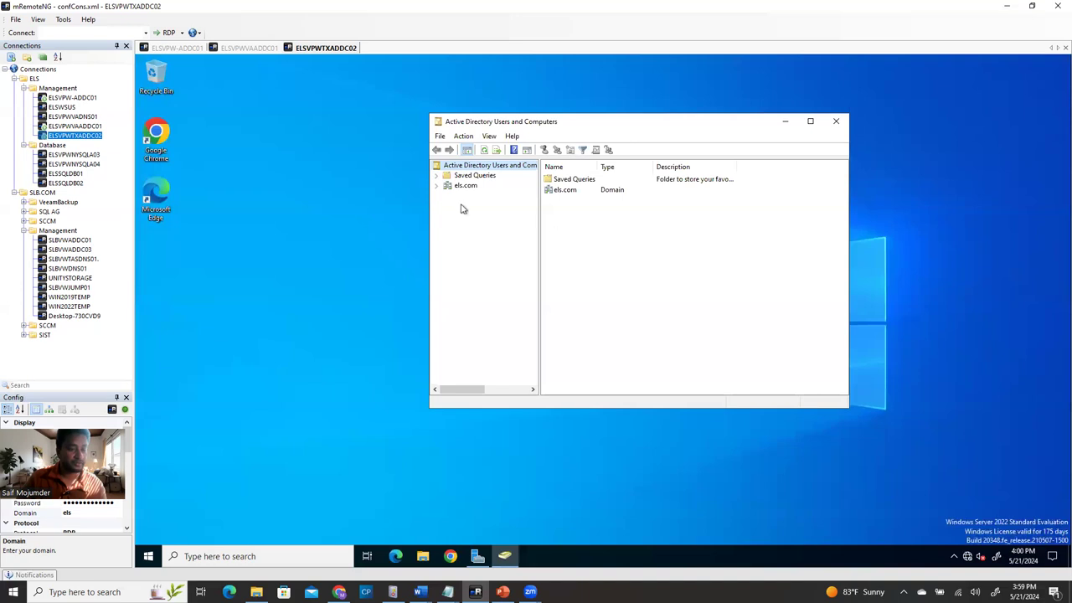
# Step: Turn on Advanced Features and browse els.com > User-Accounts > IT-Staff > Service-Accounts on ELSVPWTXADDC02
pyautogui.click(436, 186)
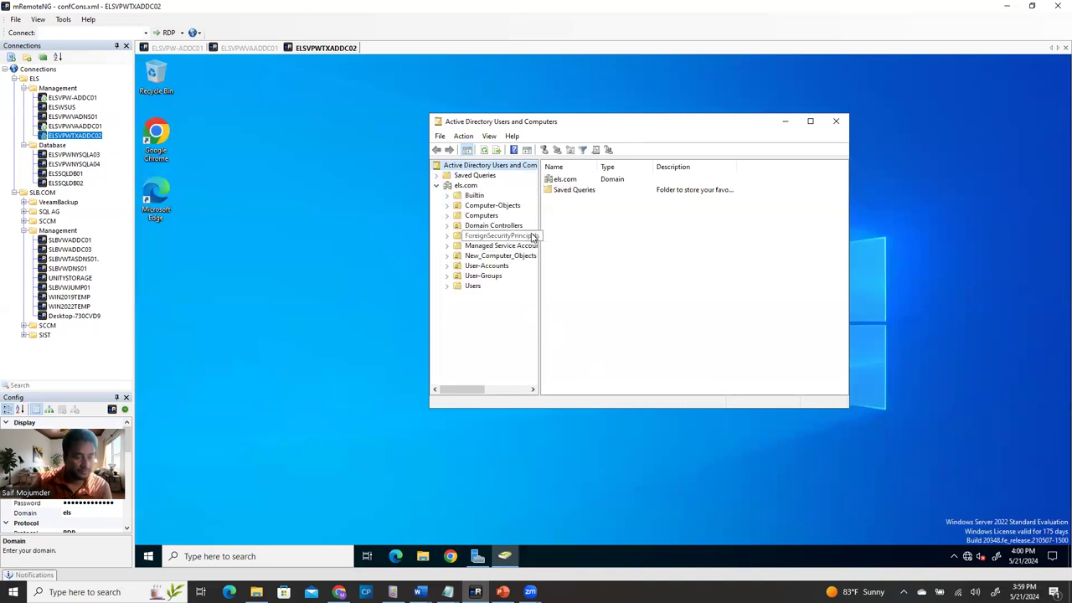
pyautogui.moveTo(539, 288); pyautogui.dragTo(617, 302)
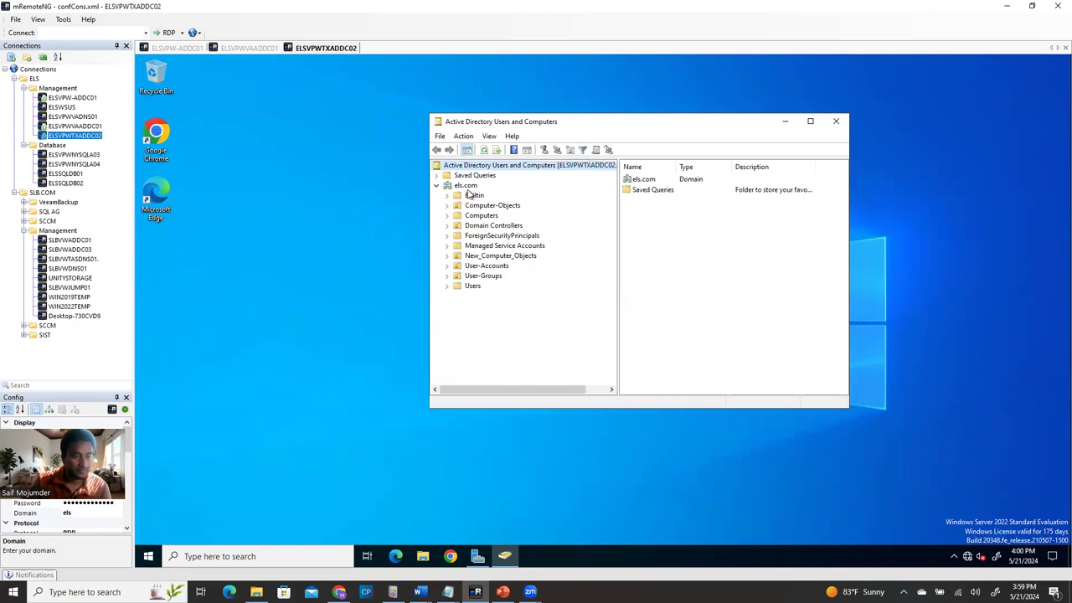
pyautogui.click(489, 135)
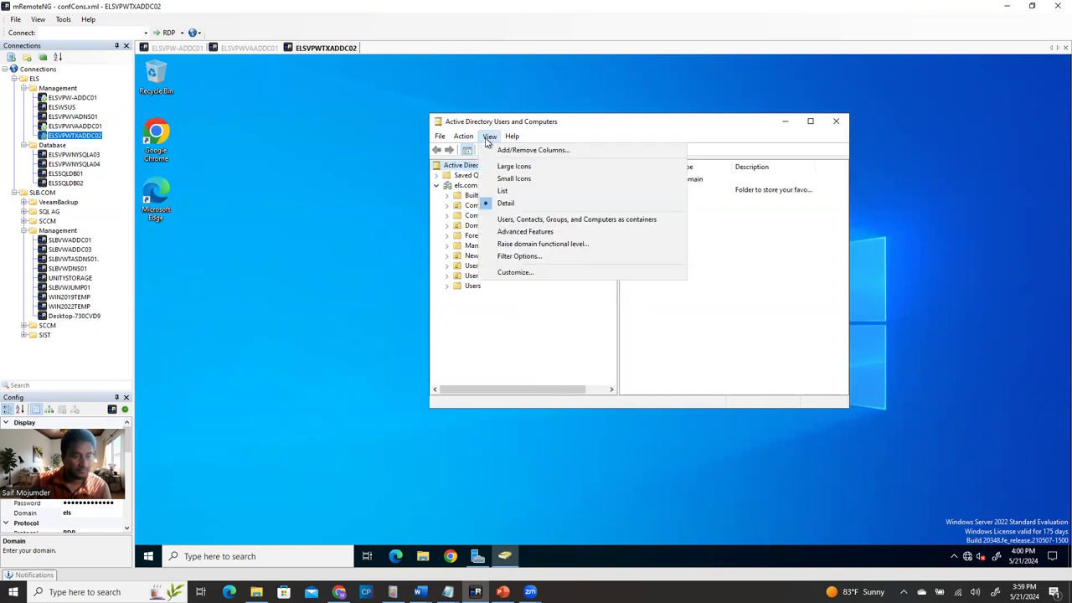
pyautogui.click(525, 231)
pyautogui.click(437, 185)
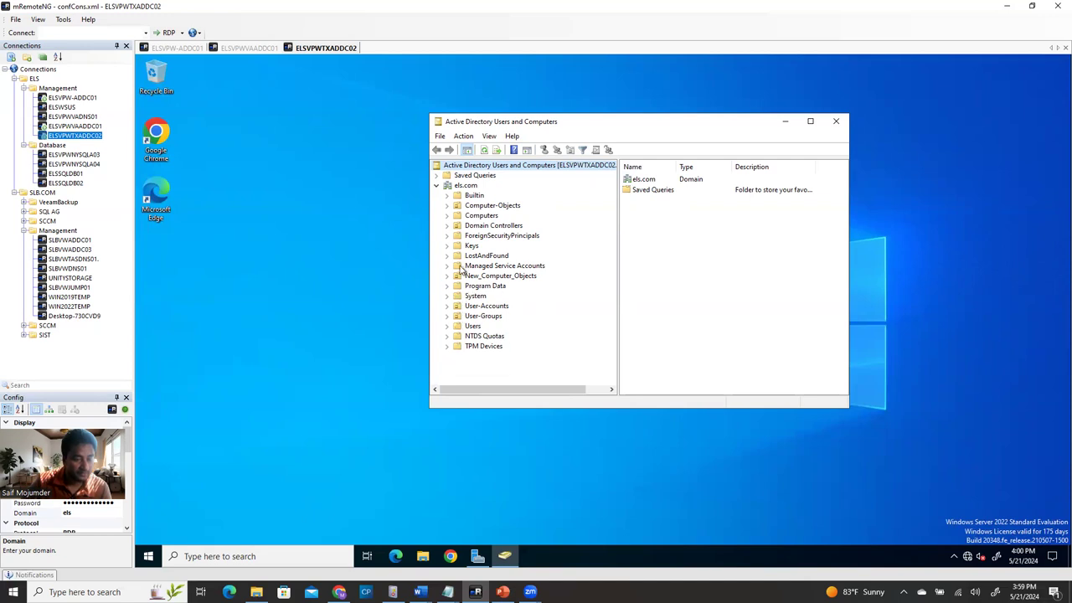
pyautogui.click(447, 306)
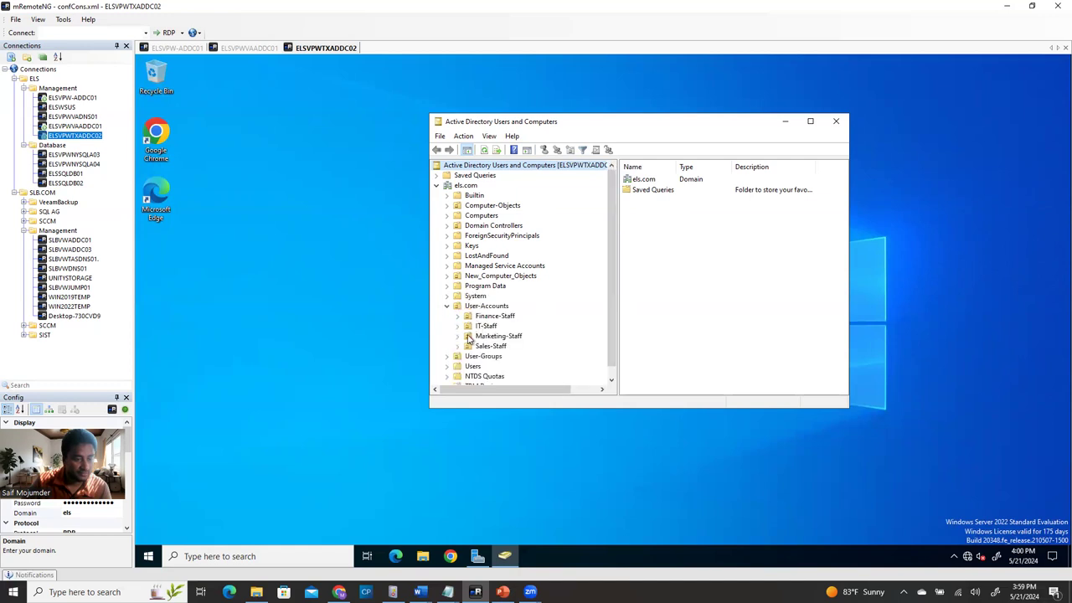
pyautogui.click(457, 325)
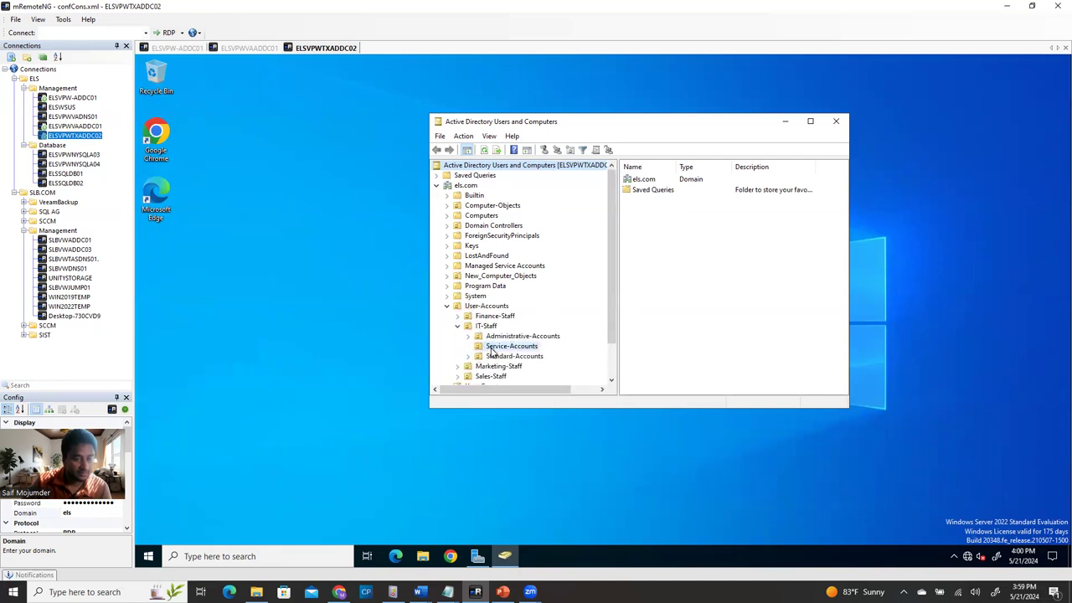
pyautogui.click(503, 347)
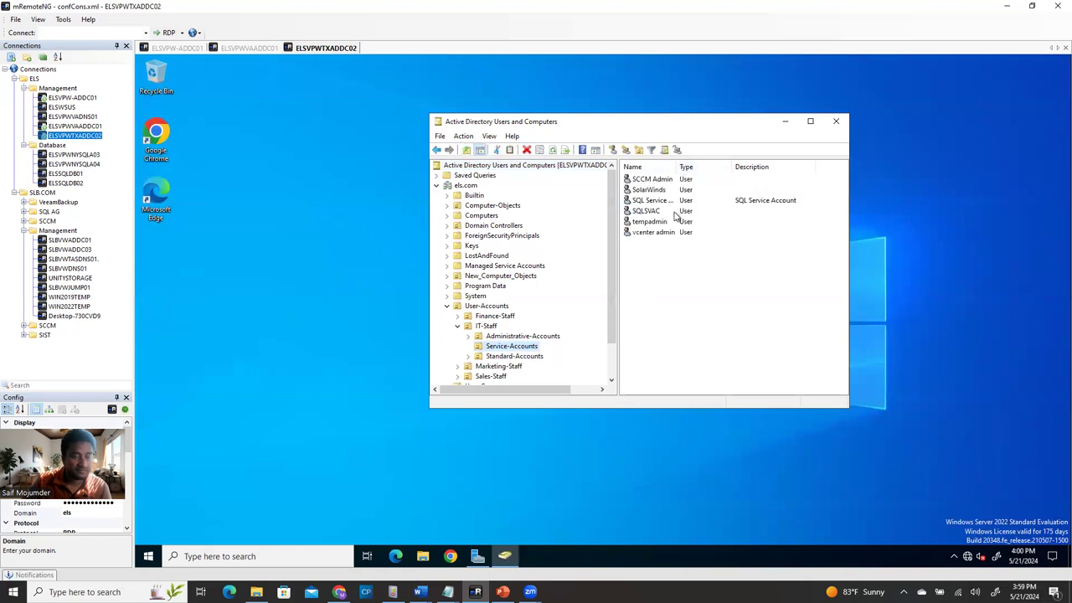
# Step: Compare with ELSVPWVAADDC01's Service-Accounts list, then widen ELSVPWTXADDC02's Name column
pyautogui.click(238, 48)
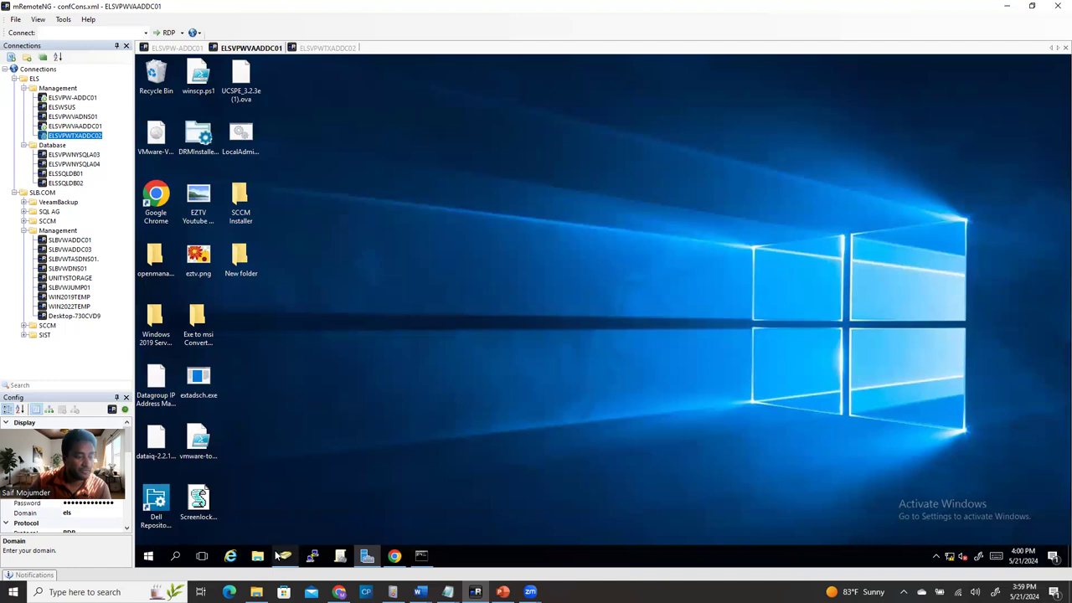
pyautogui.click(285, 556)
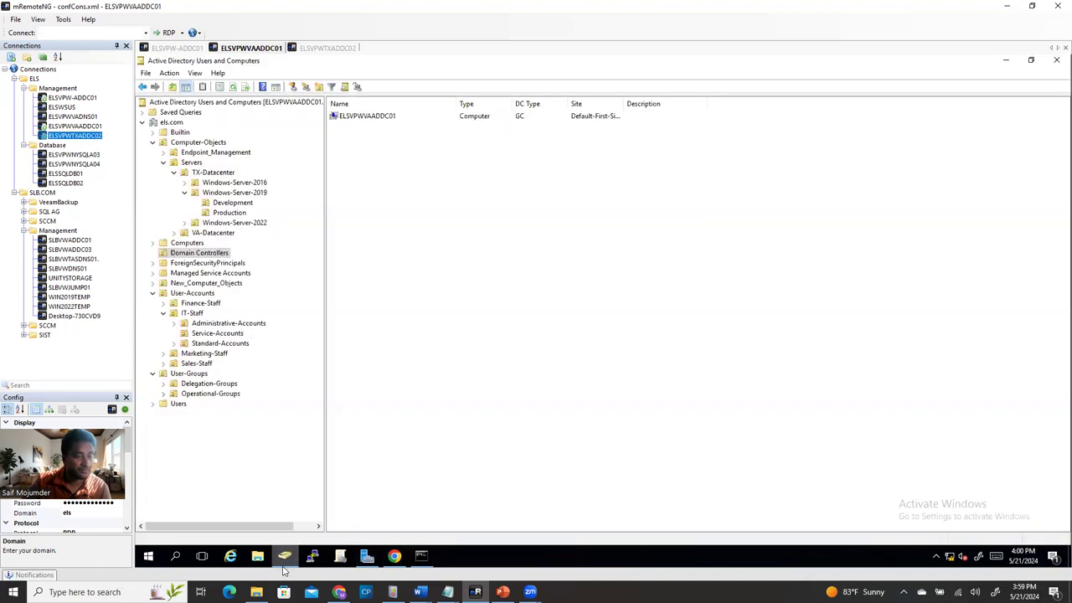
pyautogui.click(215, 335)
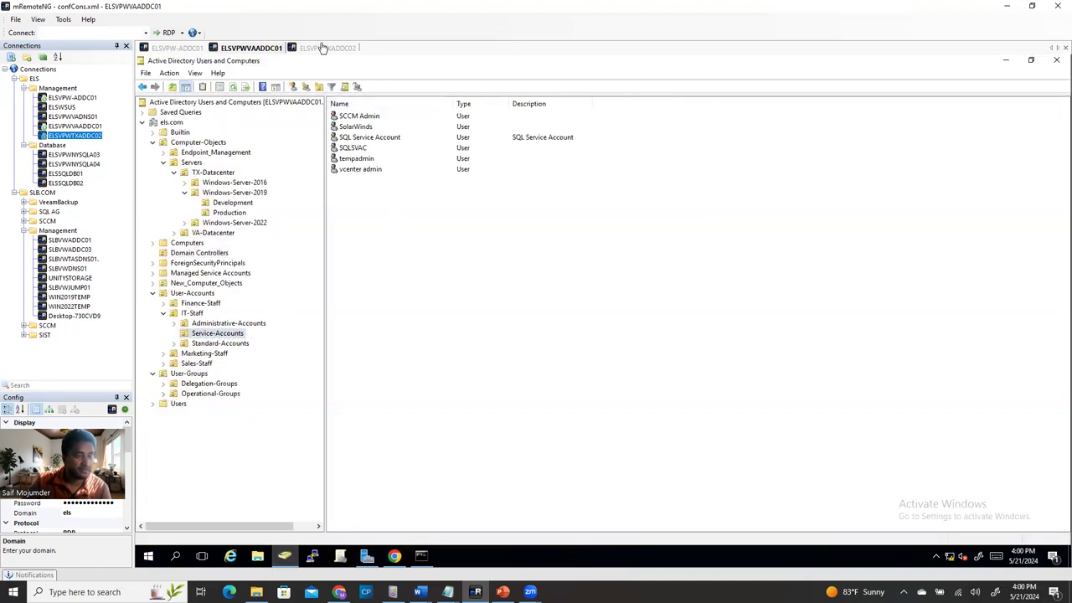
pyautogui.click(325, 48)
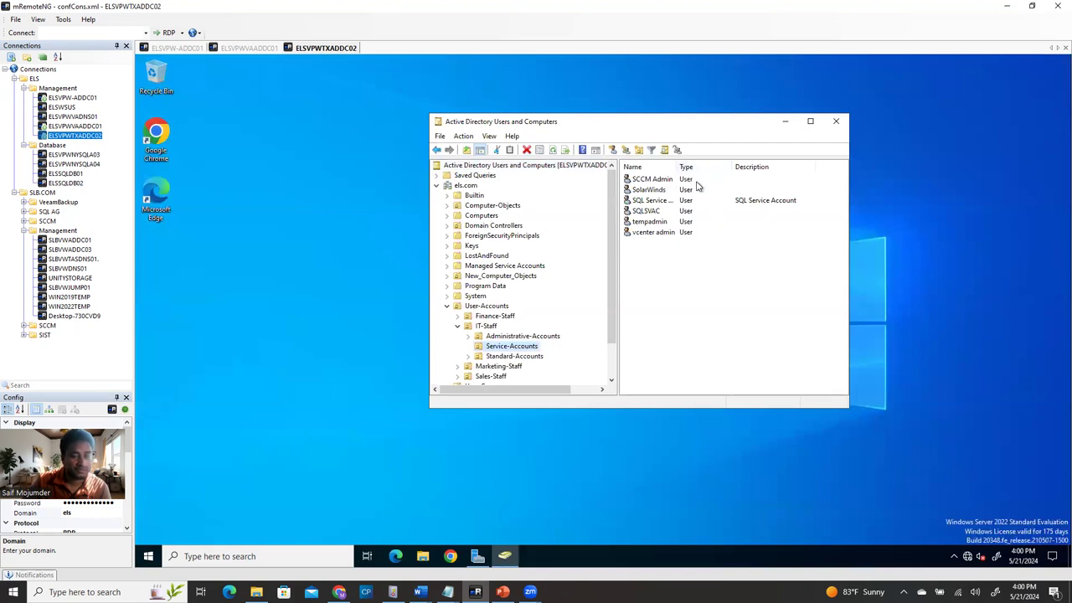
pyautogui.click(679, 298)
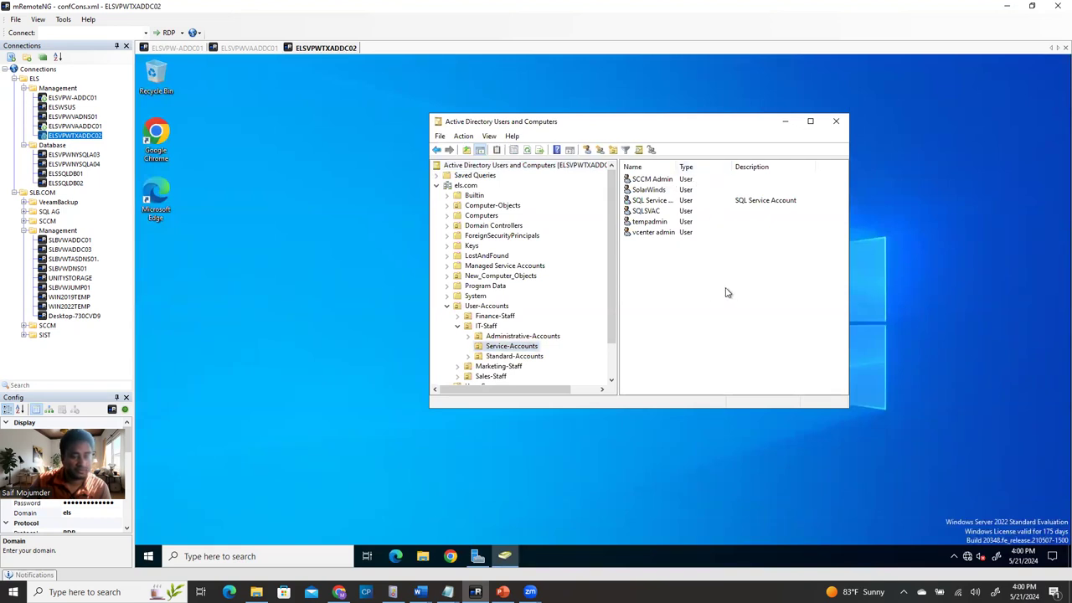
pyautogui.moveTo(680, 167); pyautogui.dragTo(723, 168)
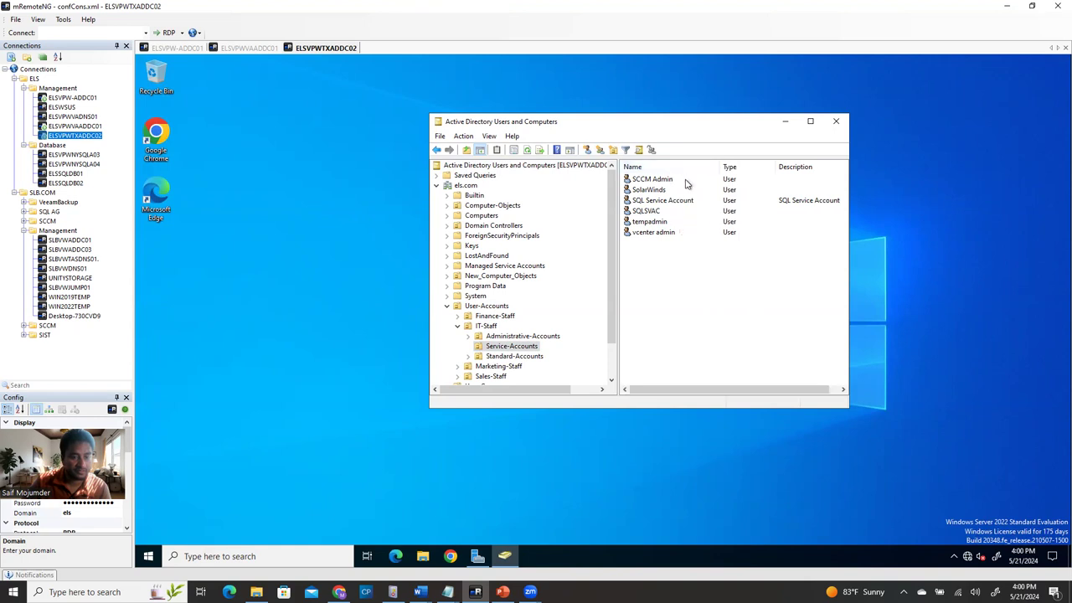
# Step: Copy SCCM Admin into a new user with logon name testadmin and a password, then finish the wizard
pyautogui.click(662, 180)
pyautogui.rightClick(661, 180)
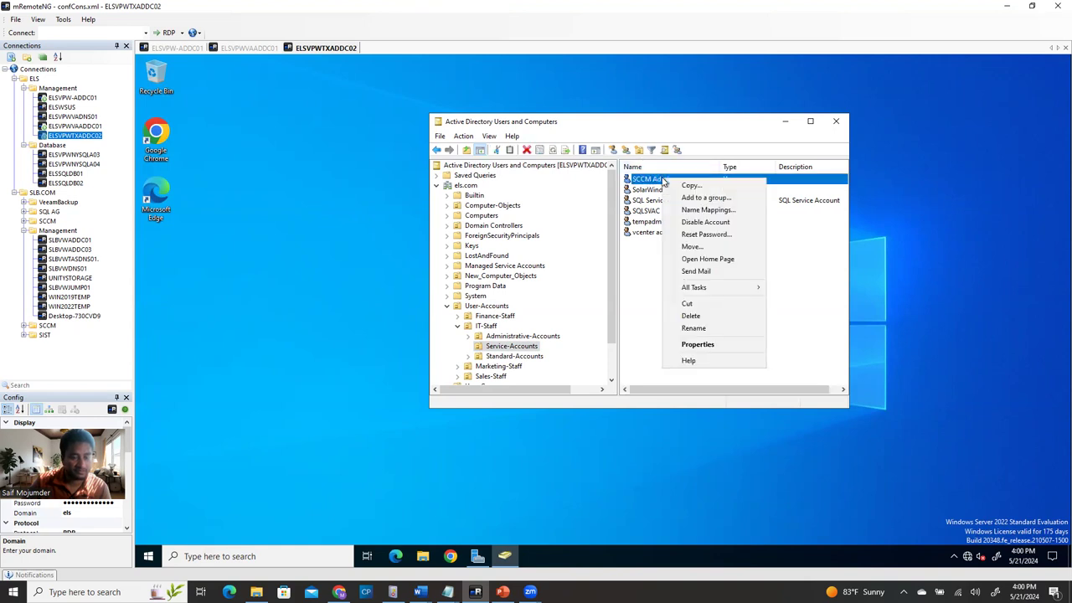
pyautogui.click(689, 185)
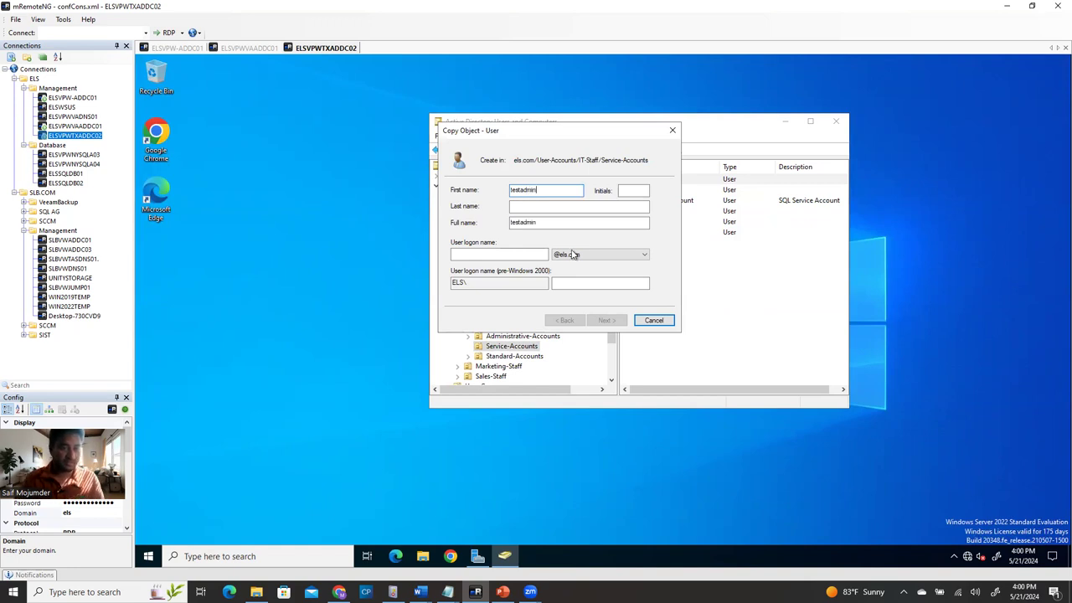
pyautogui.click(513, 256)
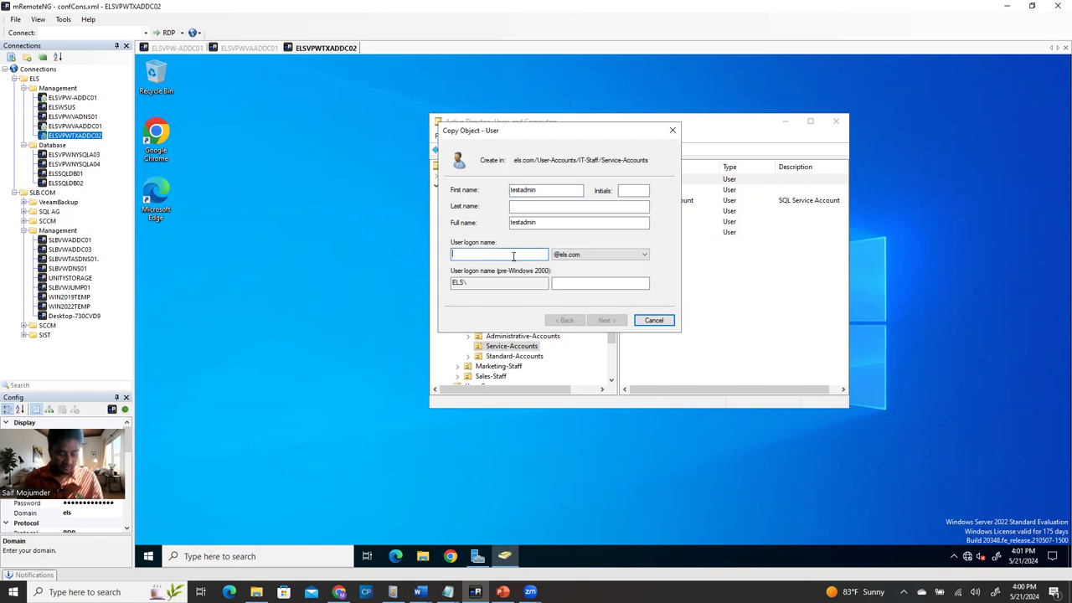
pyautogui.write('testadmin')
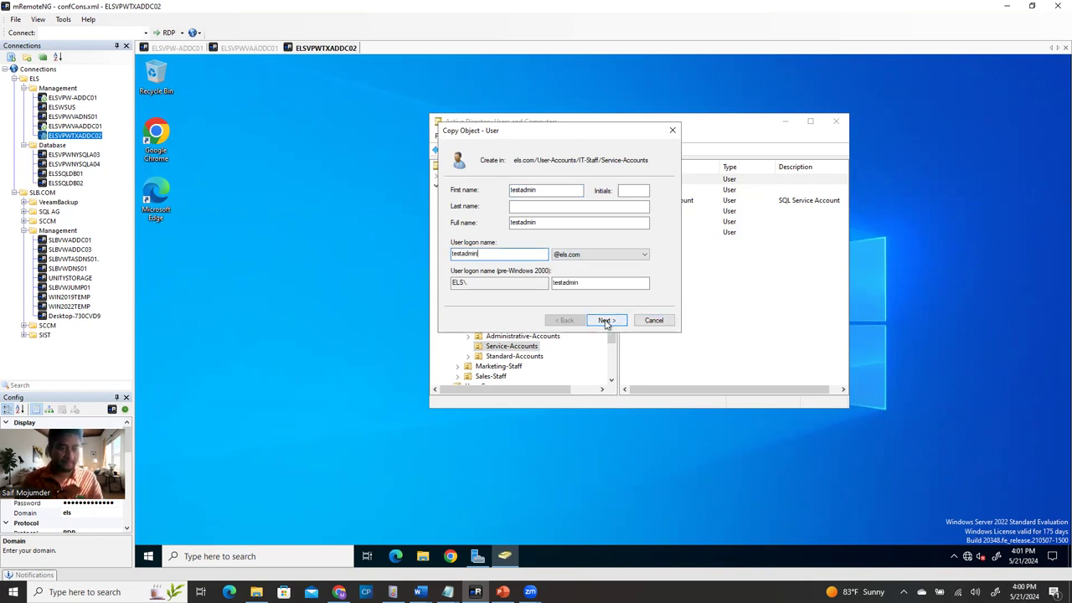
pyautogui.click(607, 320)
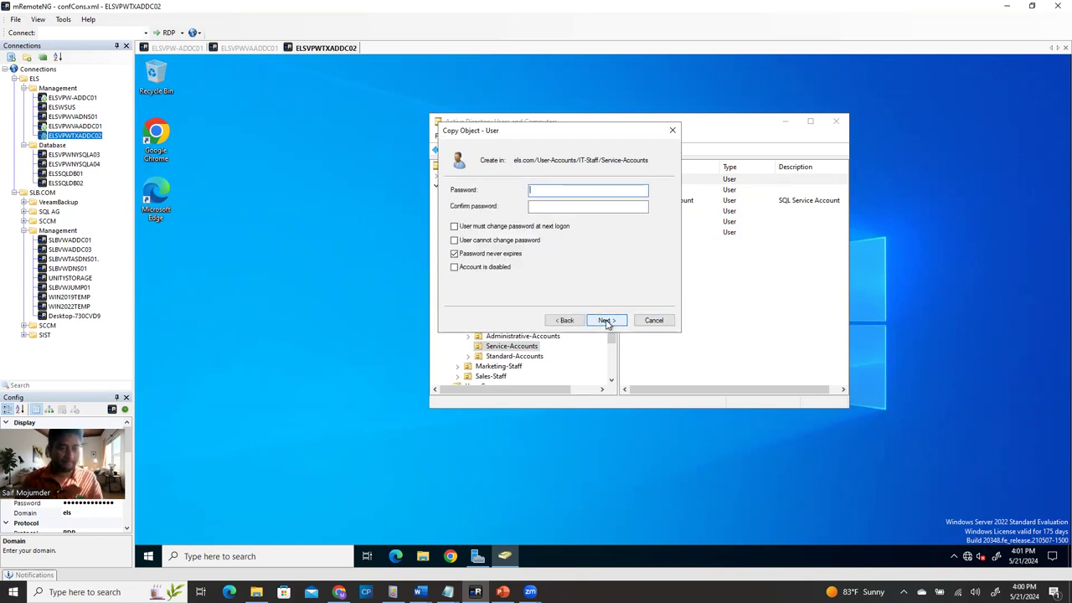
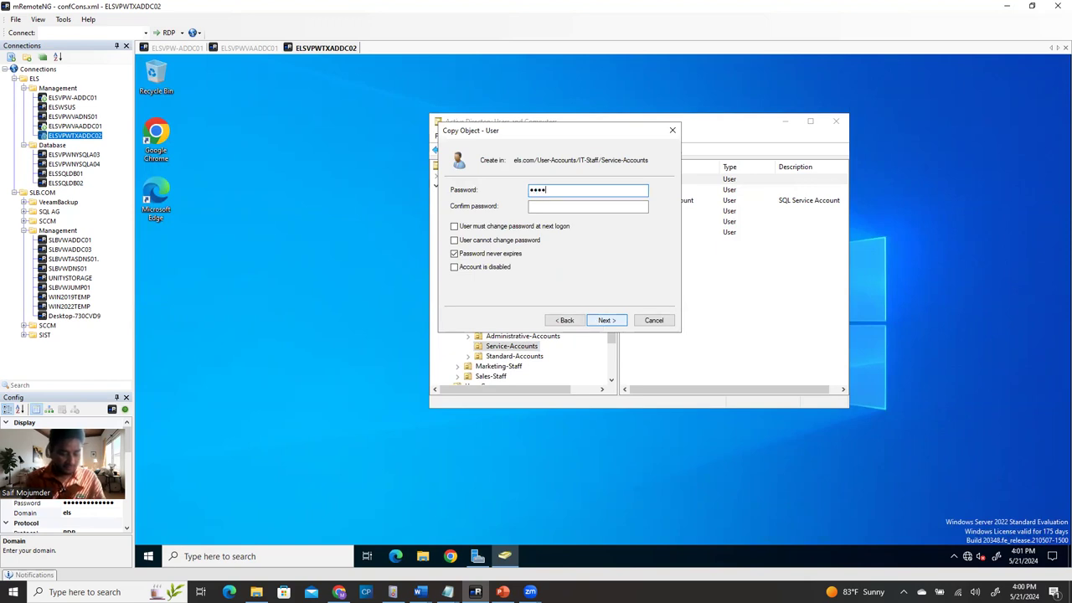
pyautogui.press('Tab')
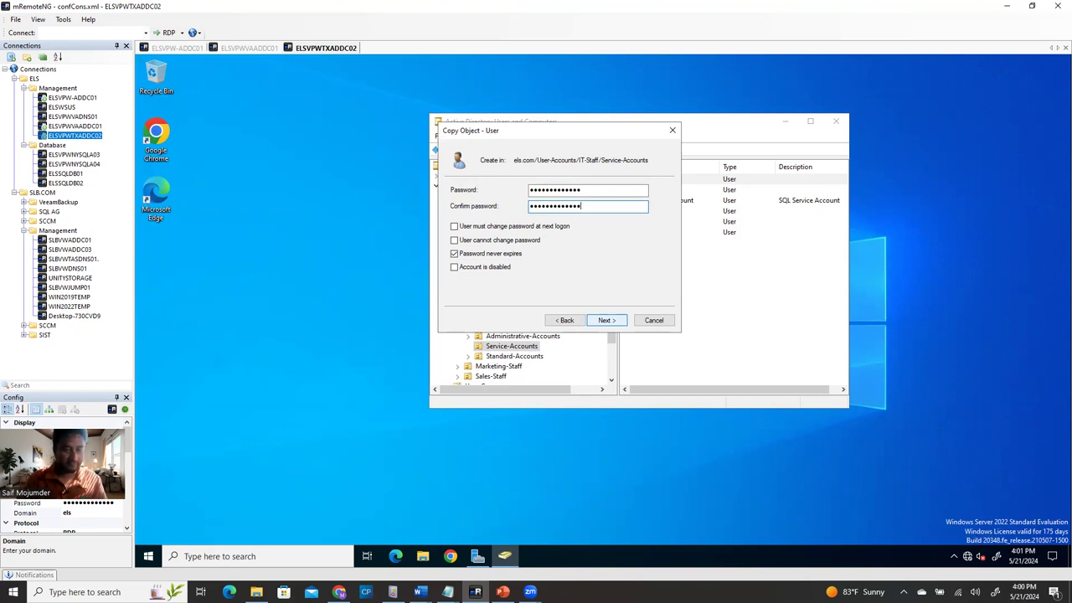
pyautogui.click(607, 320)
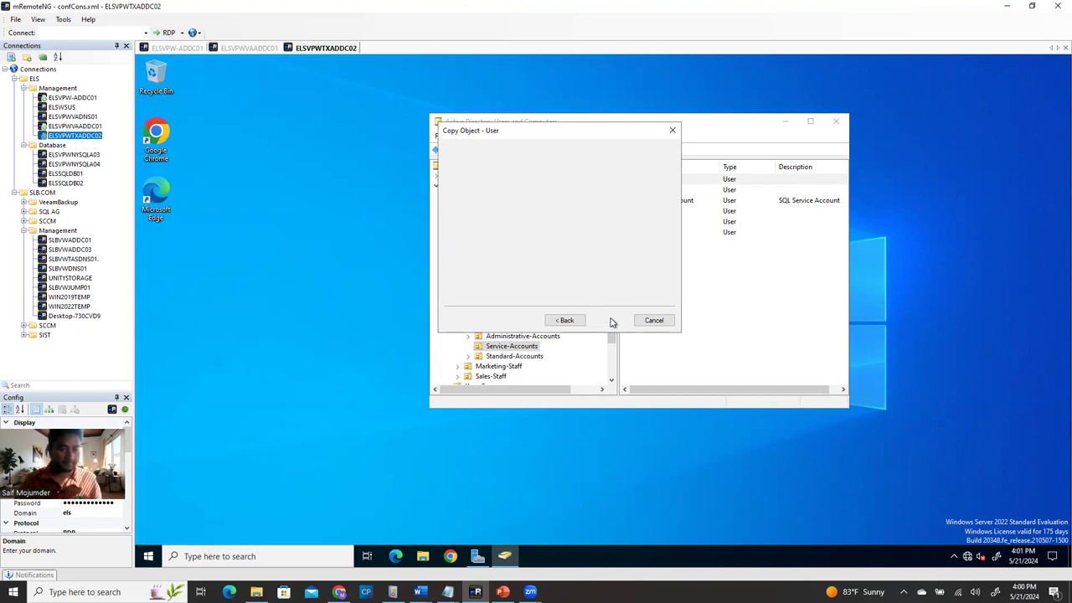
pyautogui.click(609, 321)
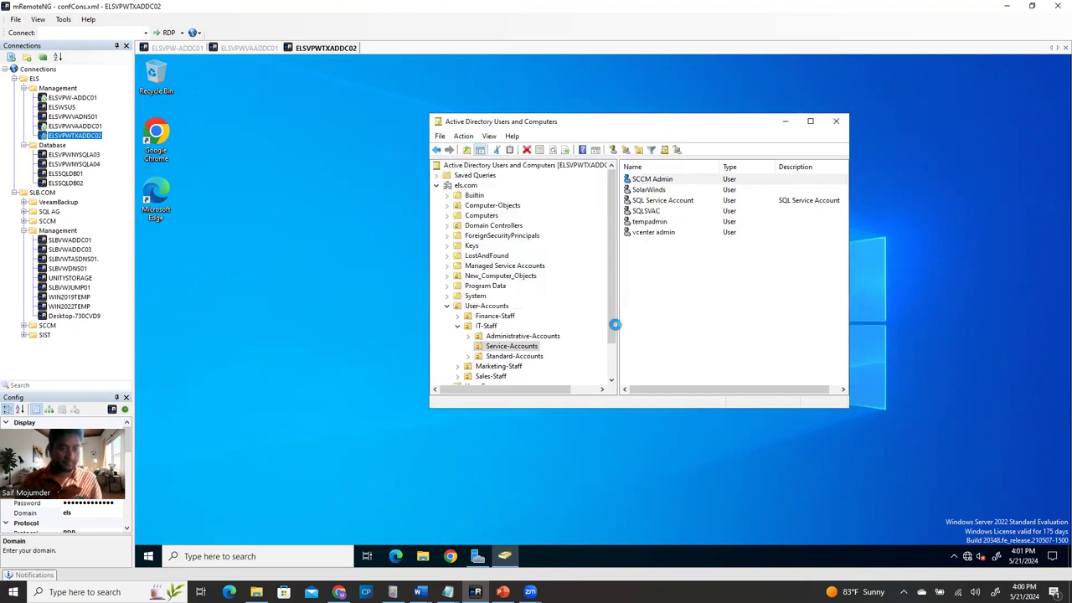
pyautogui.click(690, 285)
# Step: Refresh the Service-Accounts list on ELSVPWTXADDC02 and select testadmin
pyautogui.rightClick(709, 307)
pyautogui.click(740, 381)
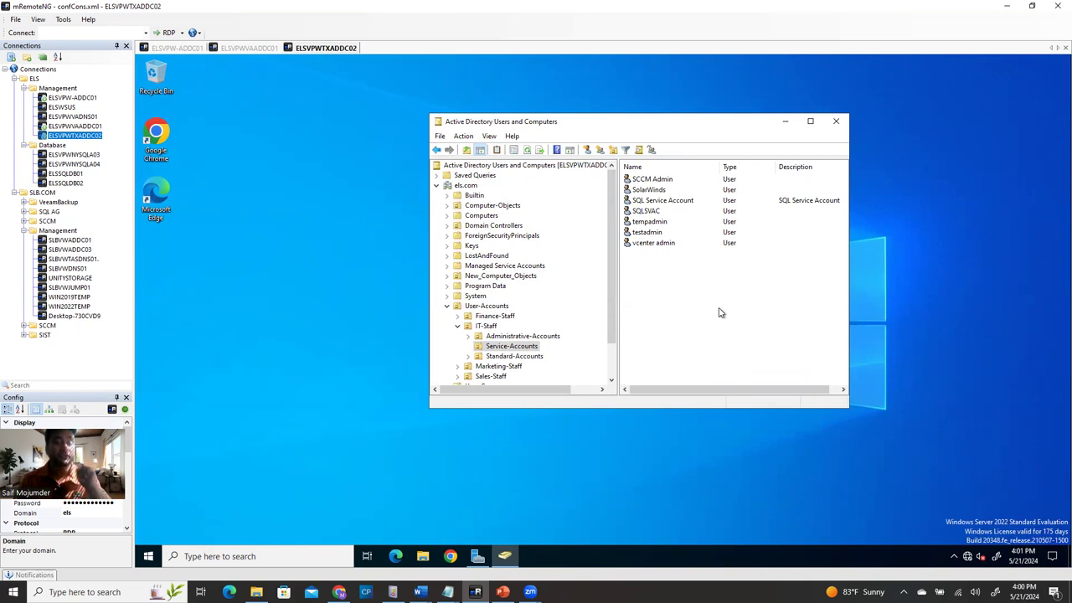
pyautogui.click(652, 234)
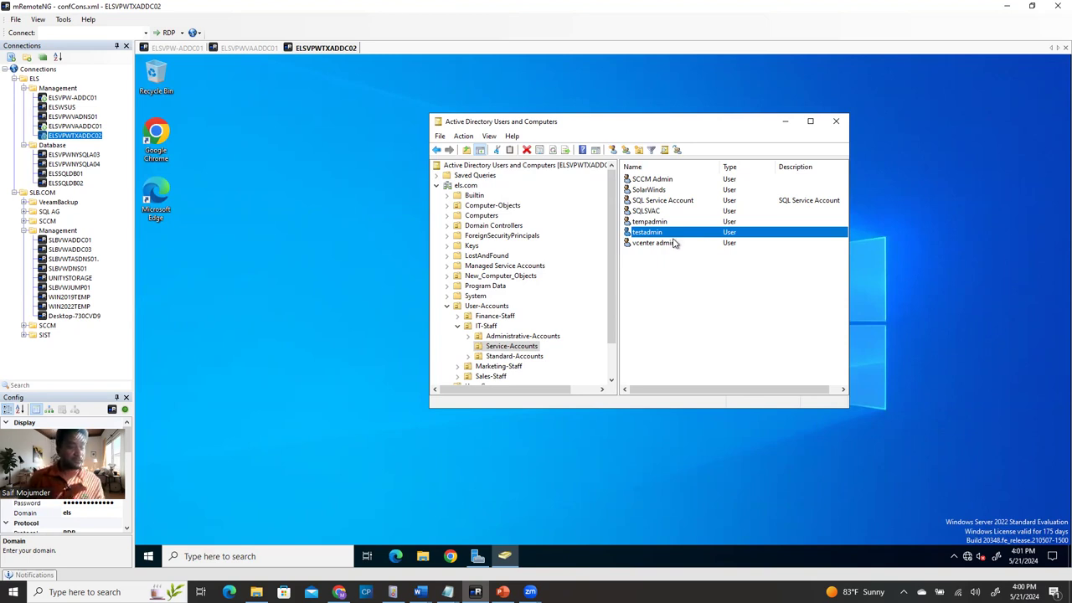
# Step: Refresh Service-Accounts on ELSVPWVAADDC01 several times to look for testadmin
pyautogui.click(248, 48)
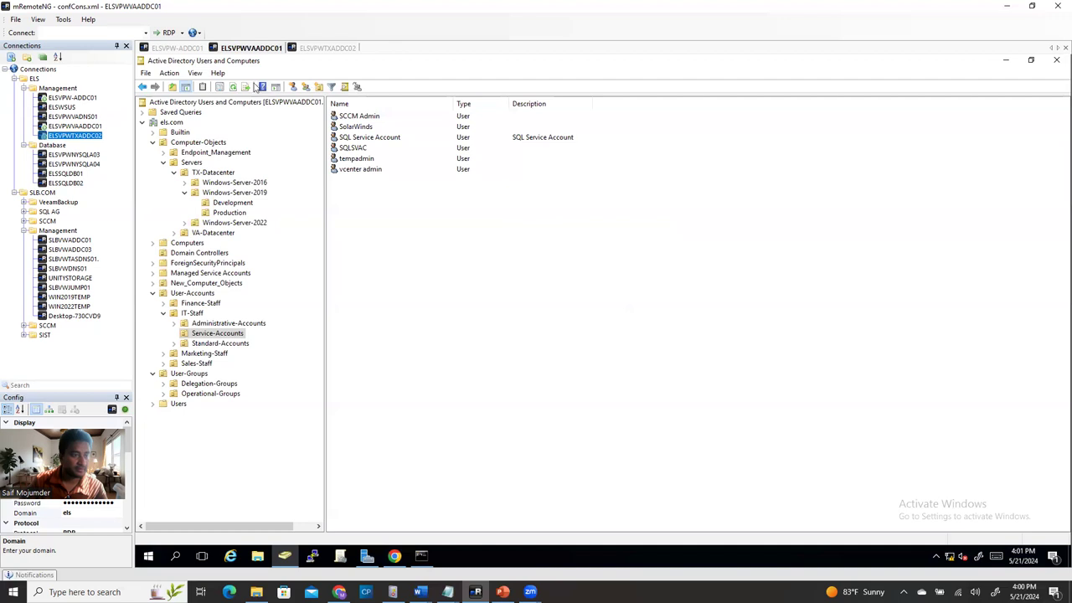
pyautogui.click(234, 88)
pyautogui.click(234, 87)
pyautogui.rightClick(448, 218)
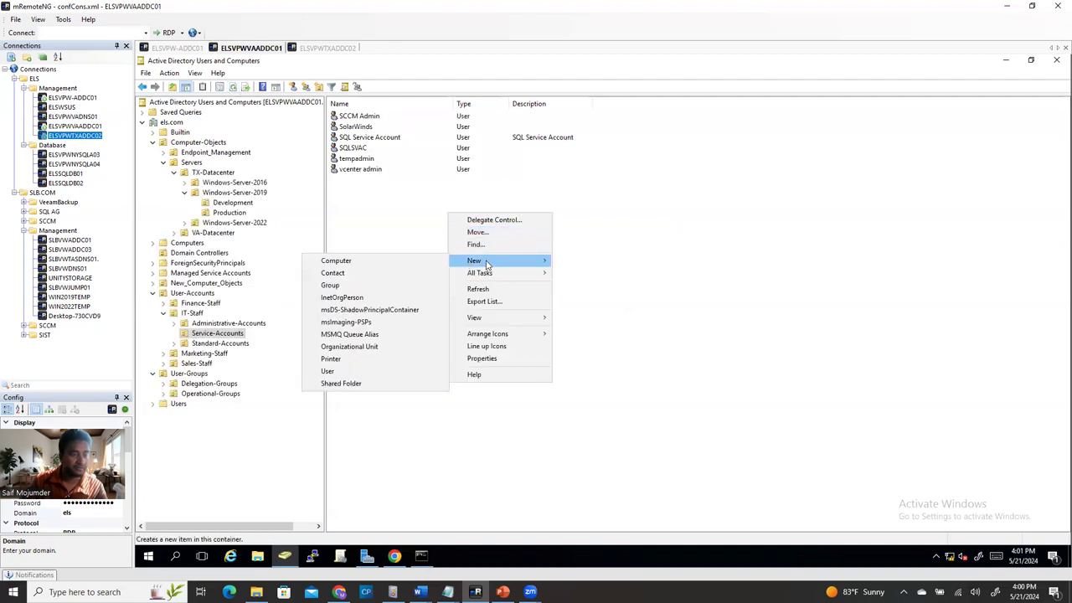
pyautogui.click(490, 288)
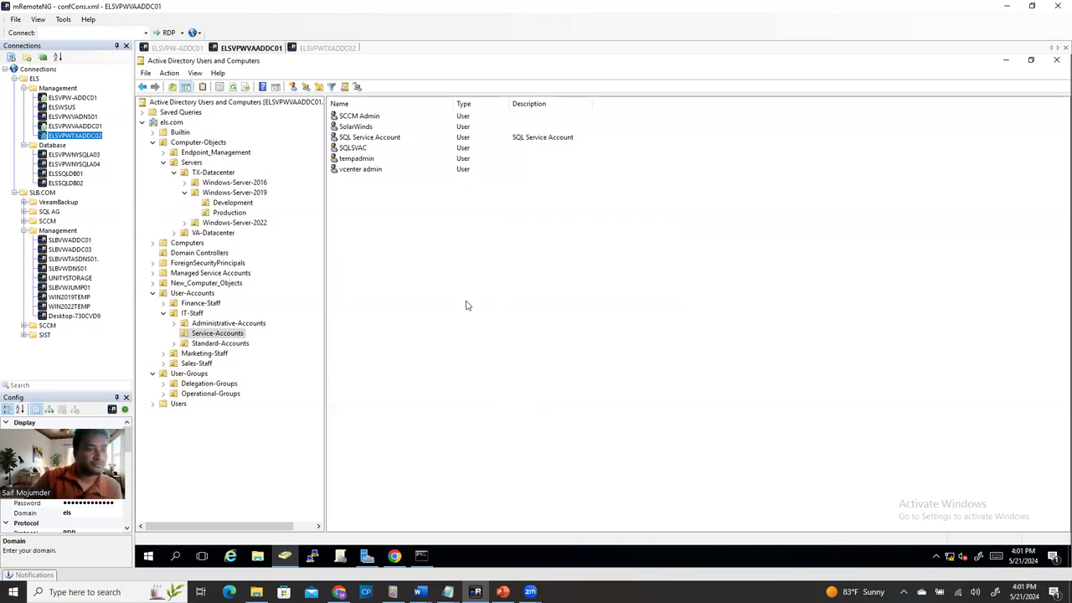
pyautogui.click(328, 48)
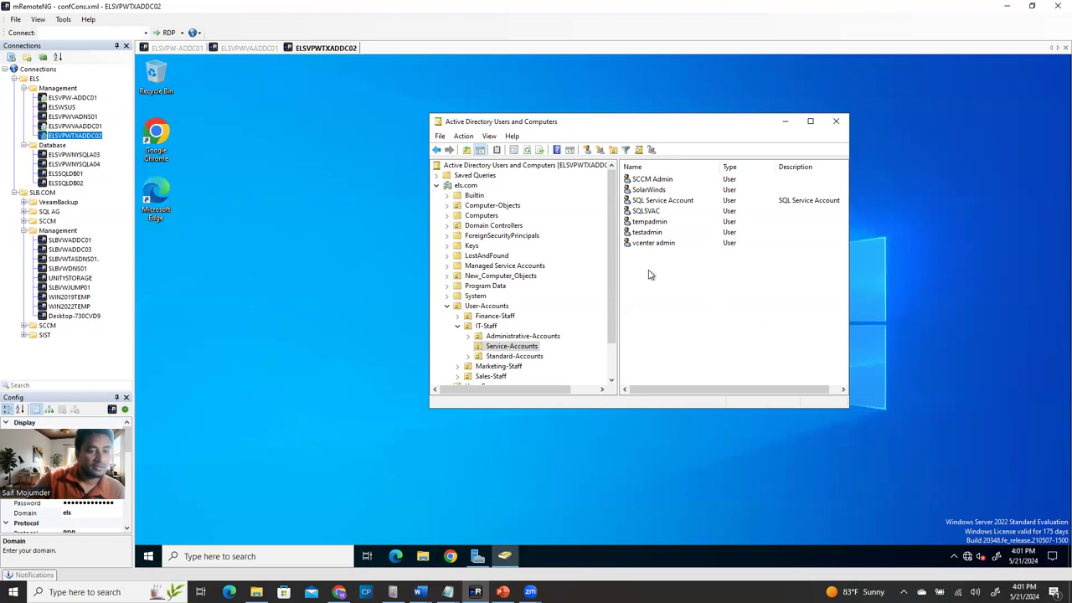
pyautogui.click(249, 48)
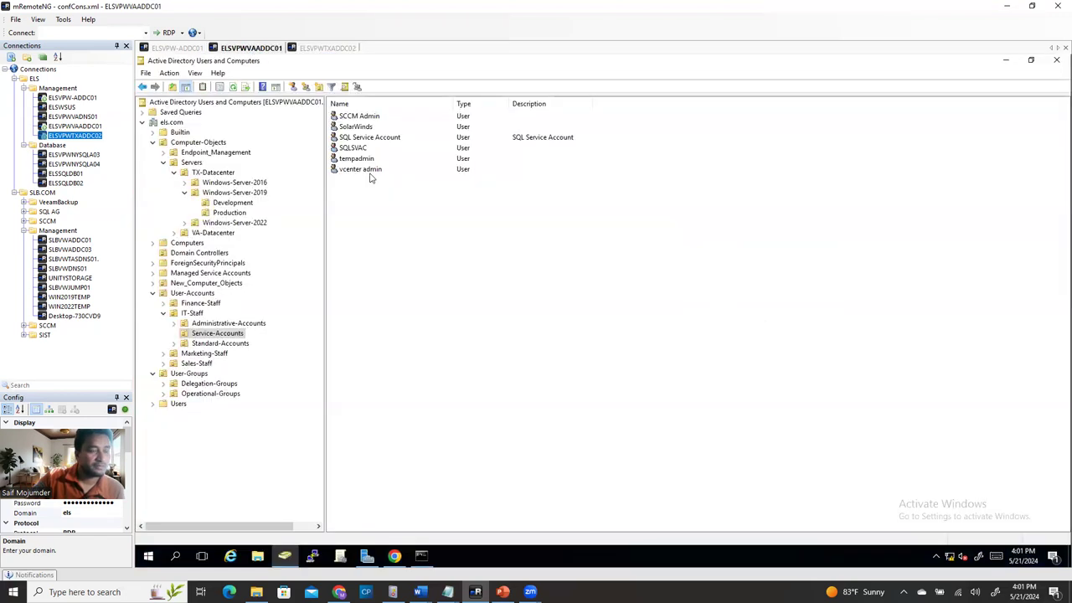
pyautogui.rightClick(356, 114)
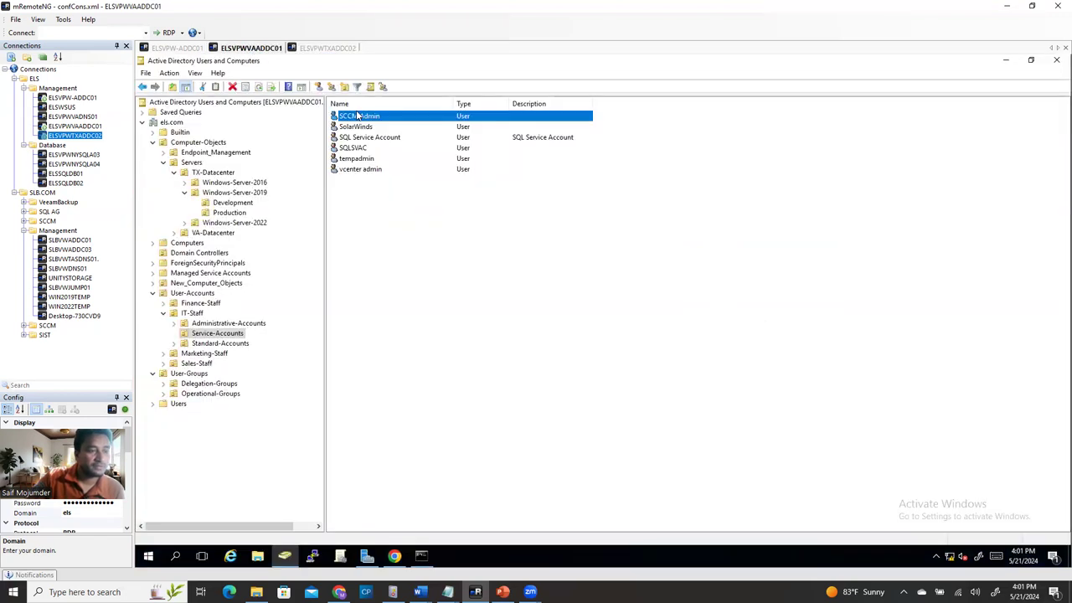
pyautogui.click(400, 132)
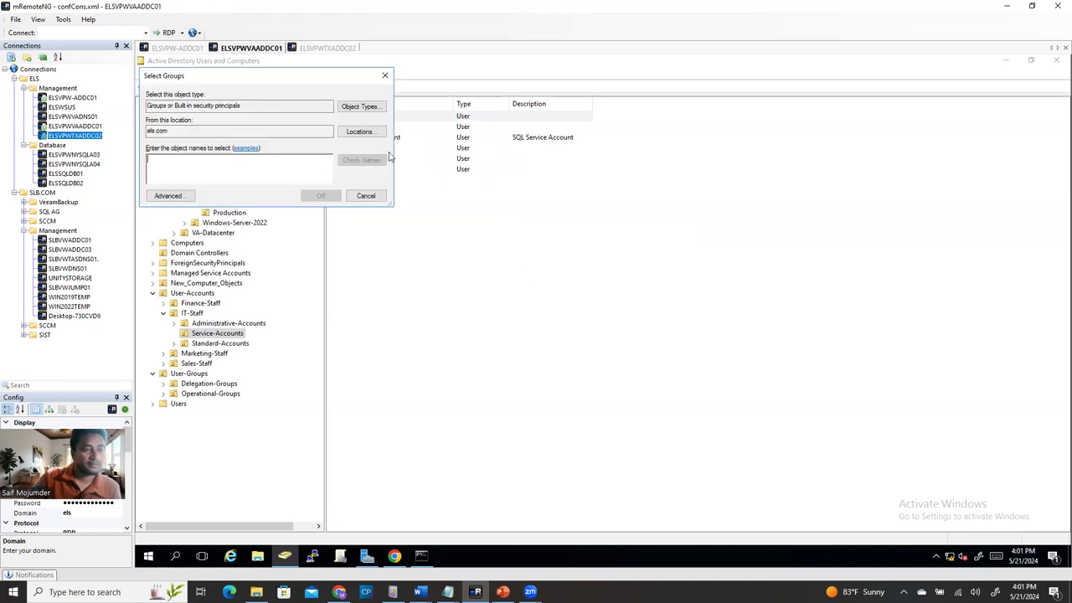
pyautogui.click(384, 74)
pyautogui.rightClick(366, 112)
pyautogui.click(387, 119)
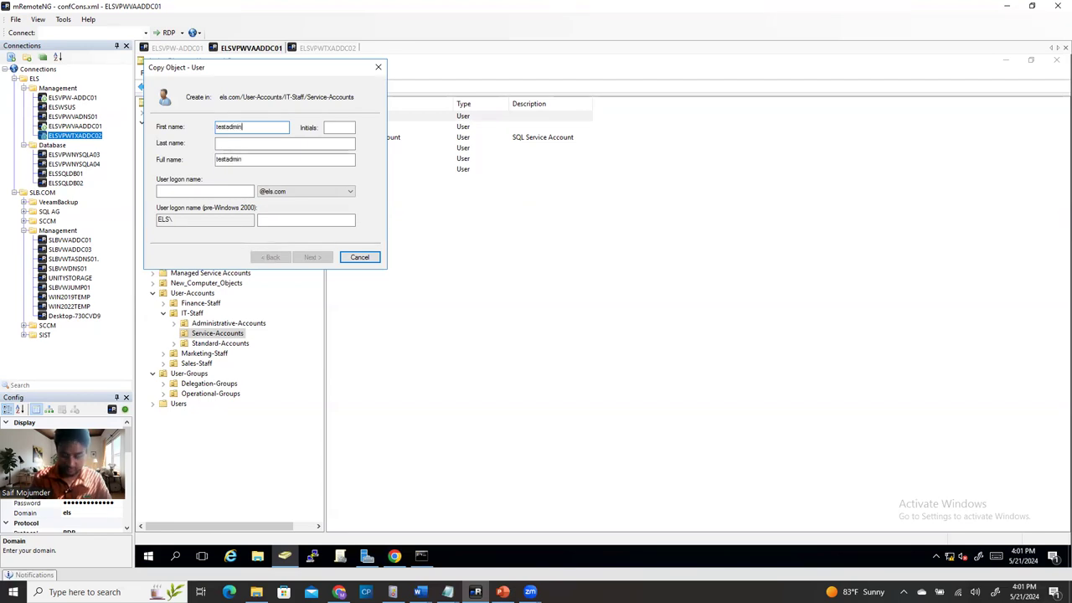
pyautogui.click(204, 190)
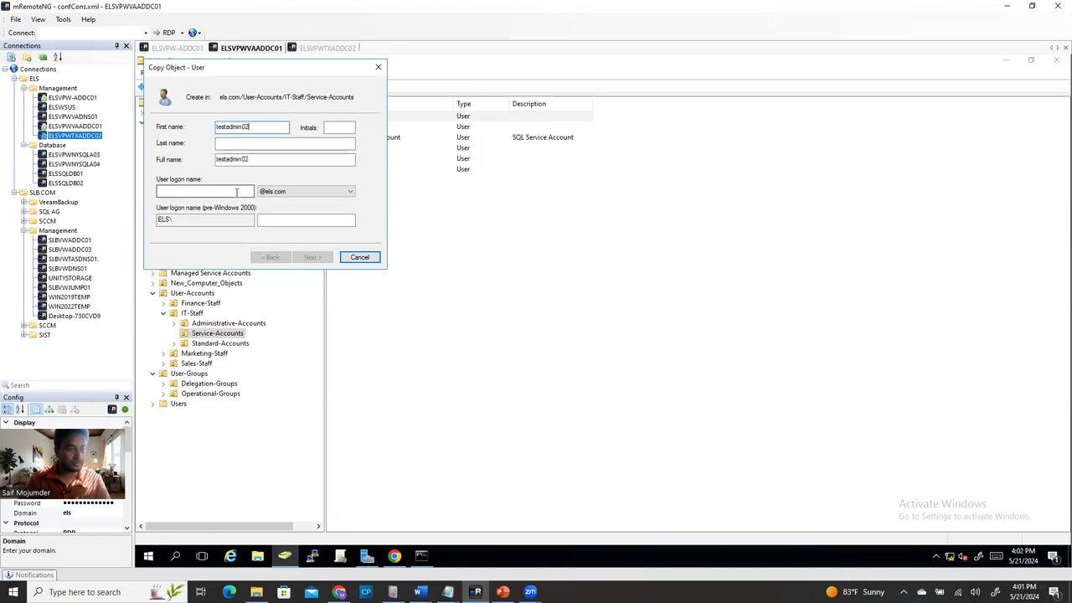
pyautogui.write('testadmin02')
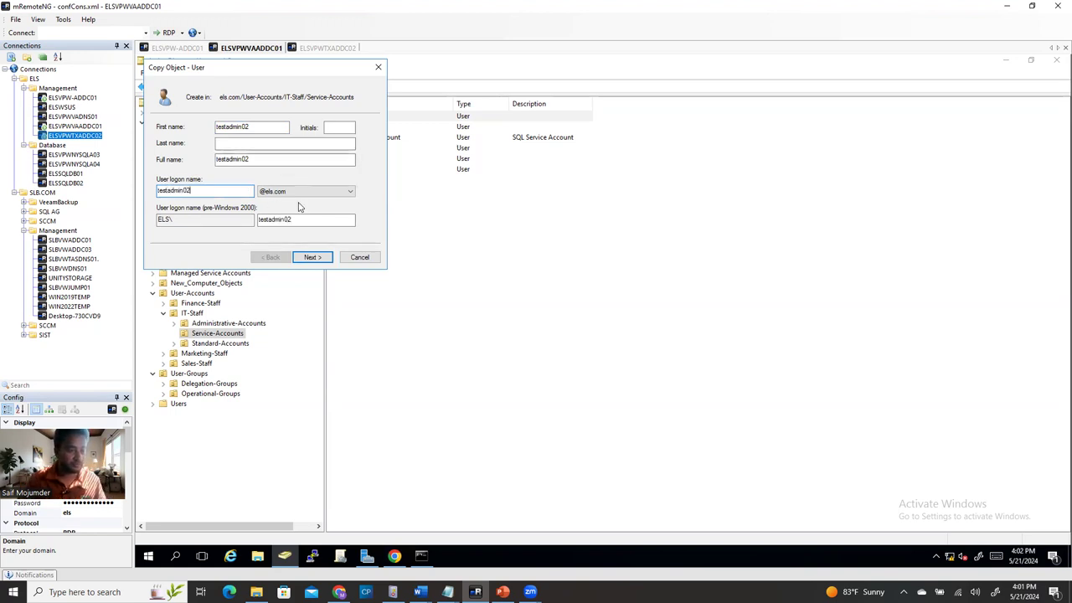
pyautogui.click(311, 257)
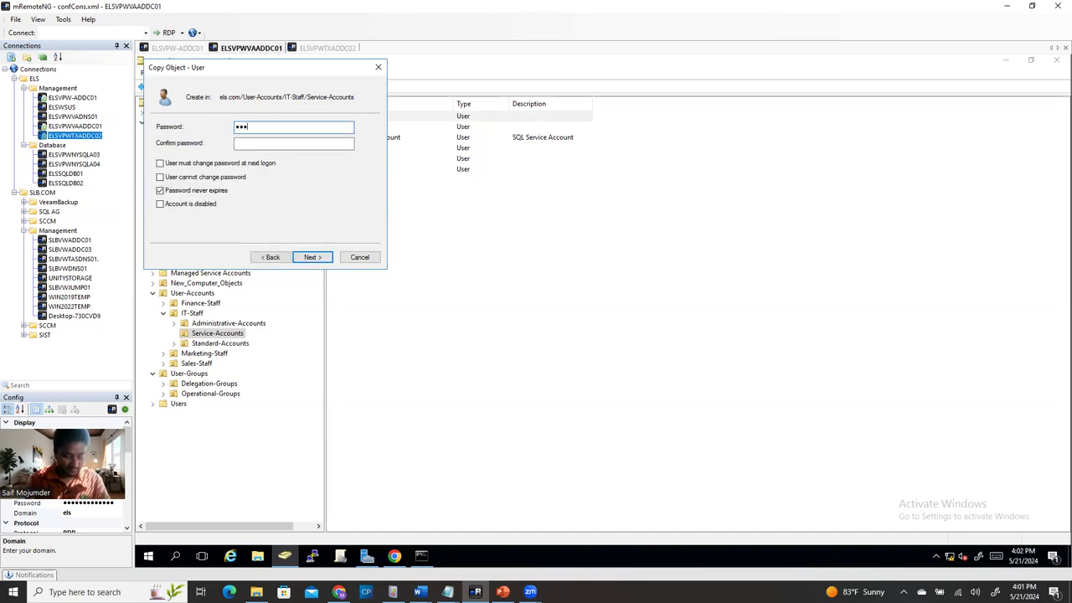
pyautogui.write('!')
pyautogui.press('Tab')
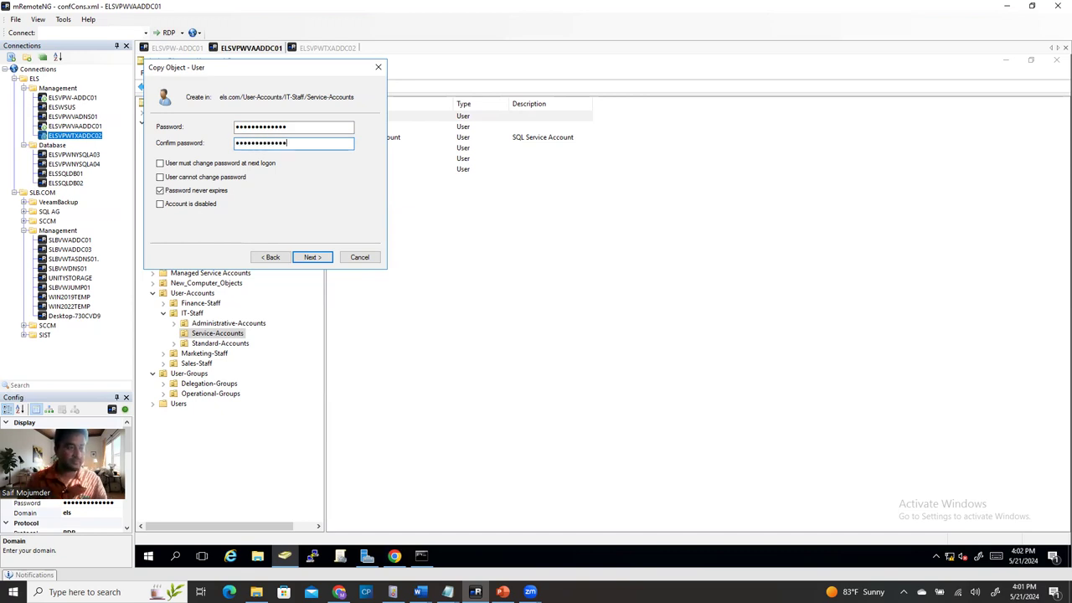
pyautogui.click(312, 257)
pyautogui.click(314, 261)
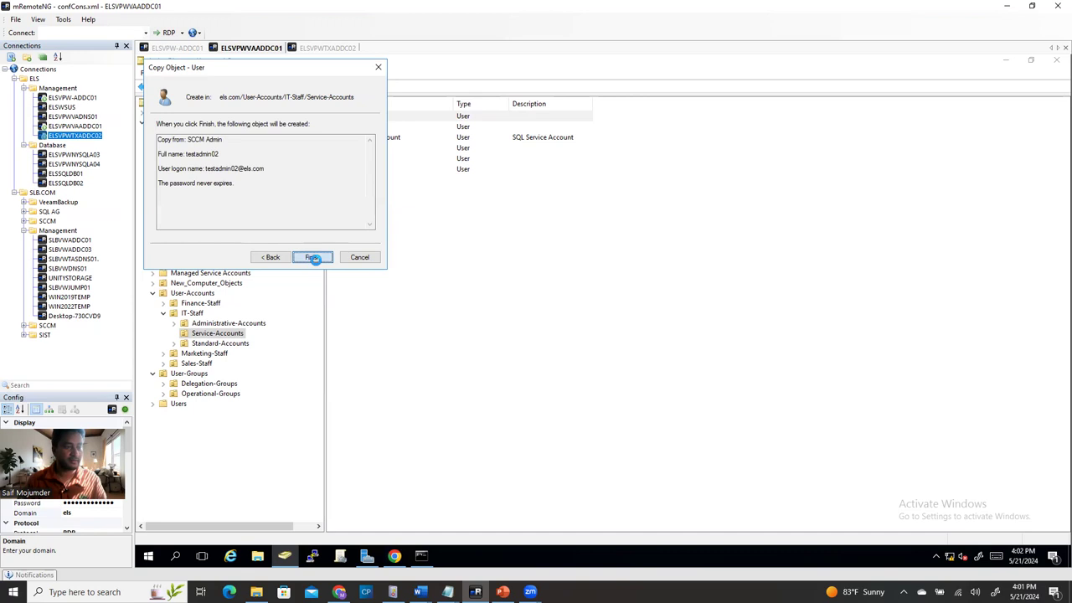
# Step: Refresh Service-Accounts on ELSVPWTXADDC02 and check that testadmin02 replicated alongside testadmin
pyautogui.click(416, 290)
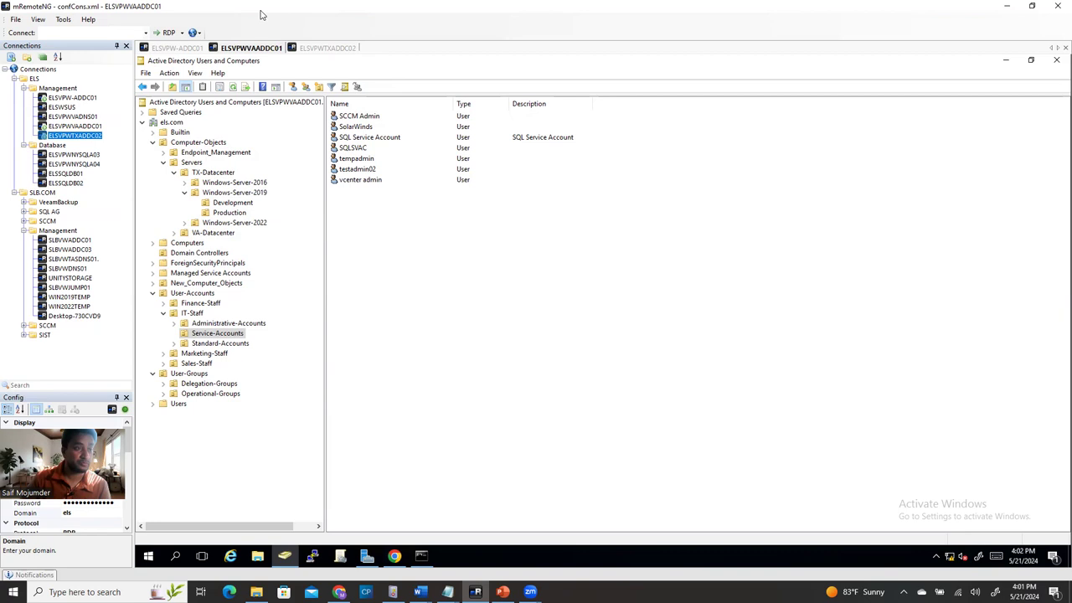
pyautogui.click(328, 50)
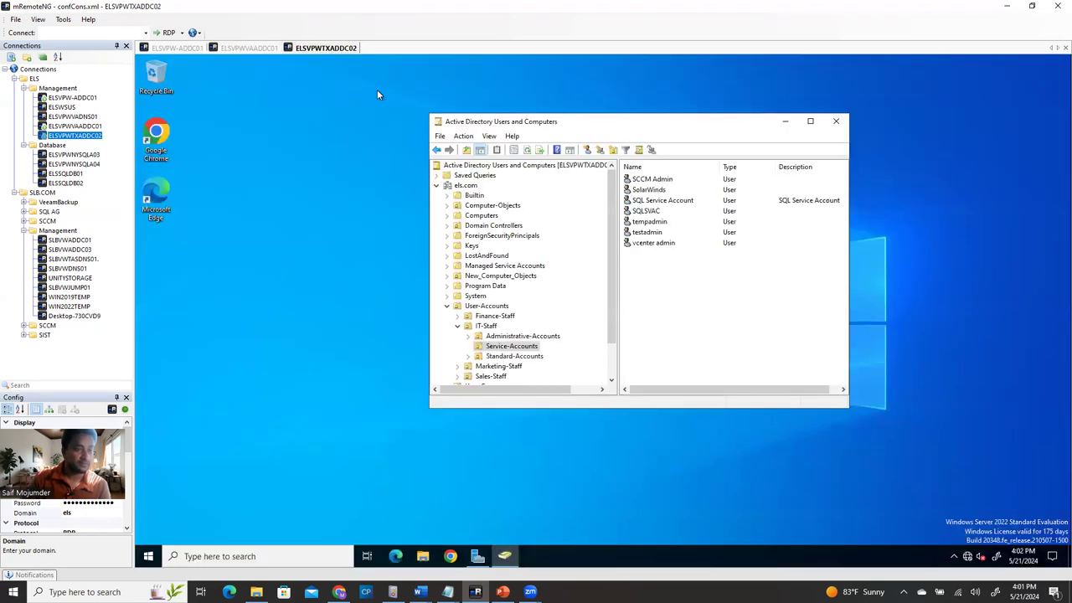
pyautogui.rightClick(683, 287)
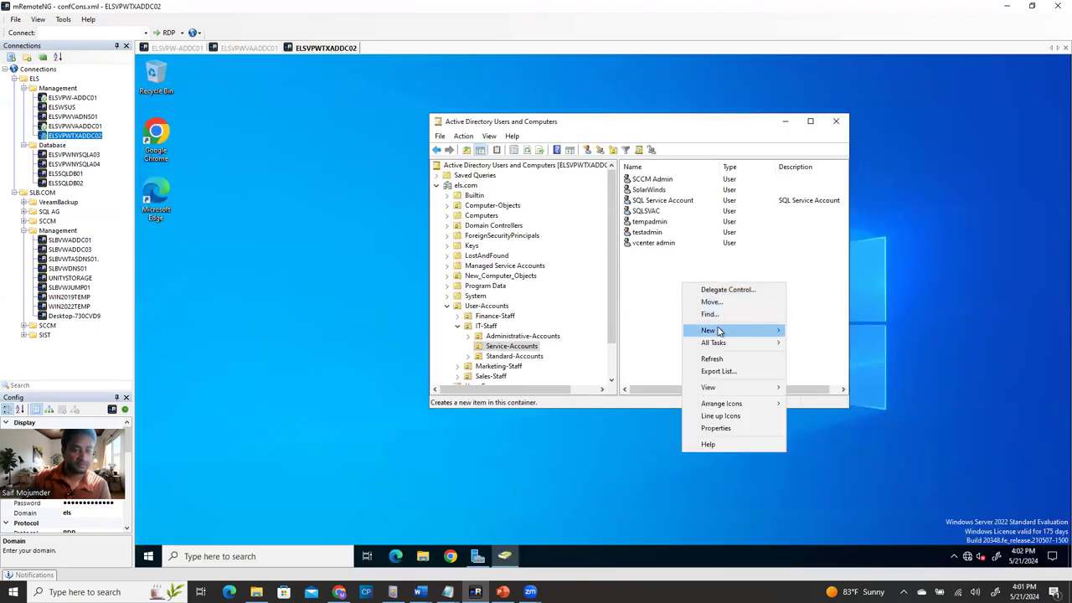
pyautogui.click(711, 359)
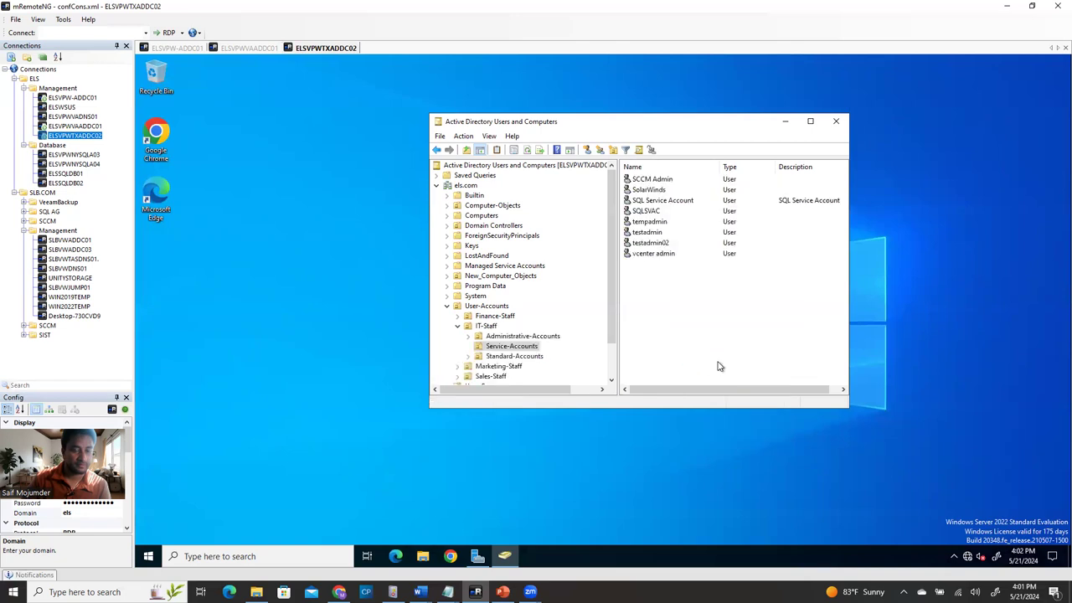
pyautogui.click(667, 243)
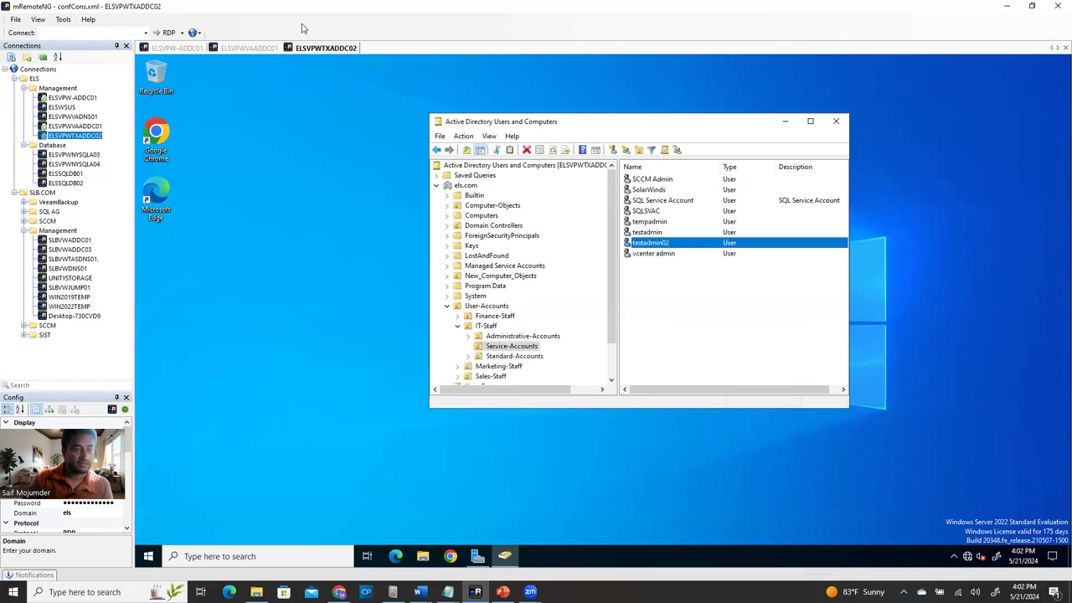
pyautogui.click(661, 233)
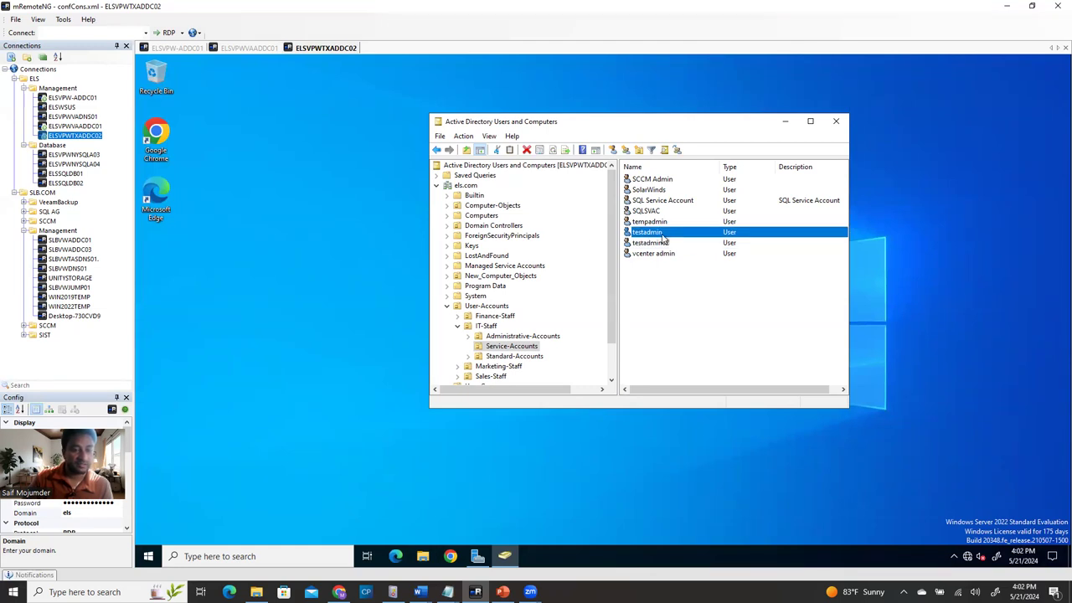
pyautogui.click(659, 243)
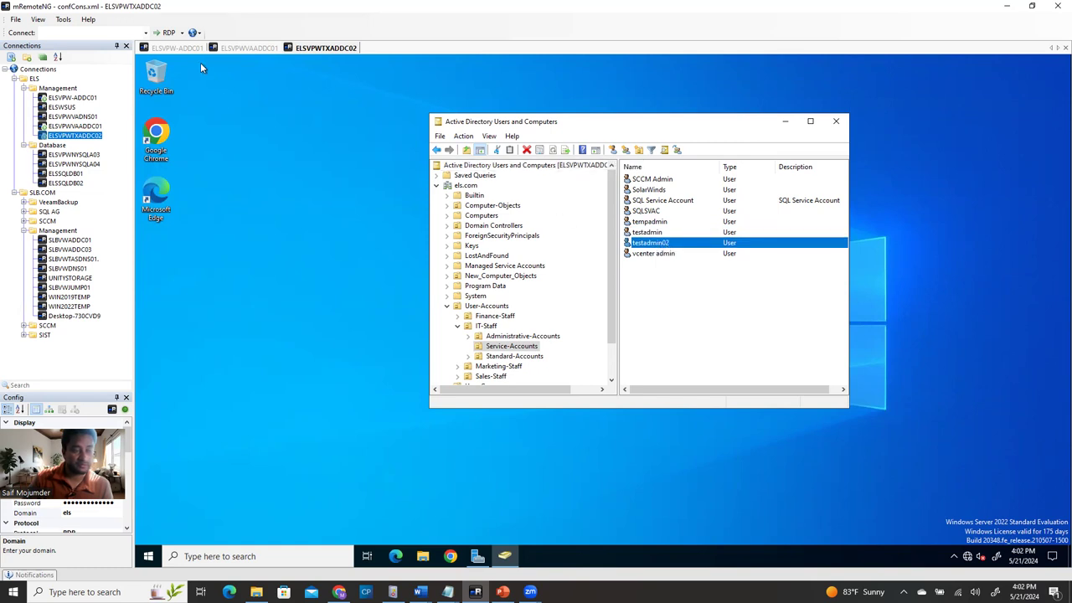
pyautogui.click(662, 233)
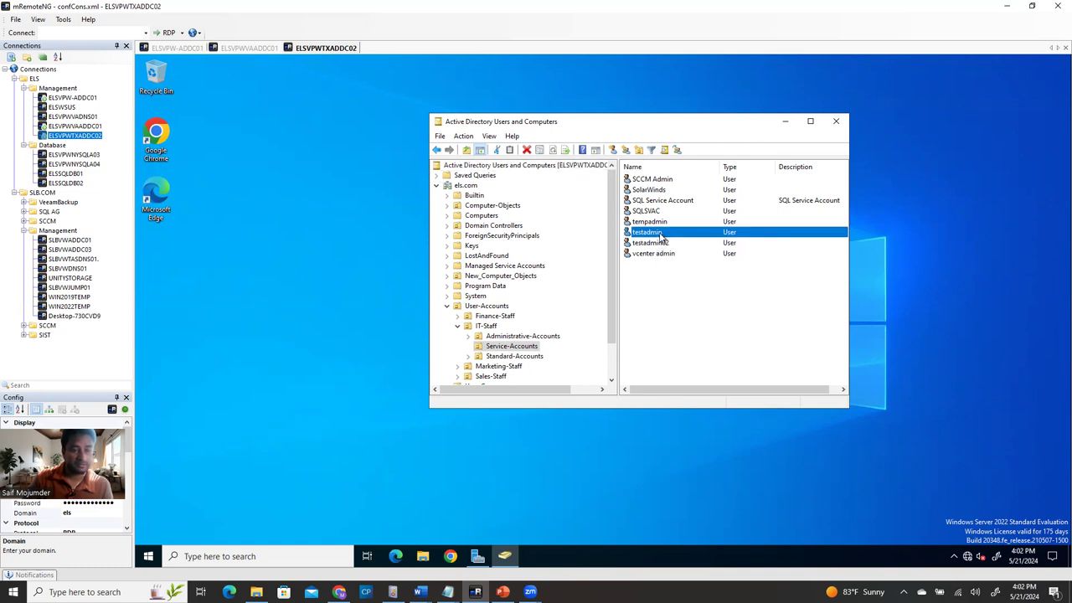
# Step: Refresh Service-Accounts on ELSVPWVAADDC01, which shows testadmin02 but not testadmin
pyautogui.click(251, 48)
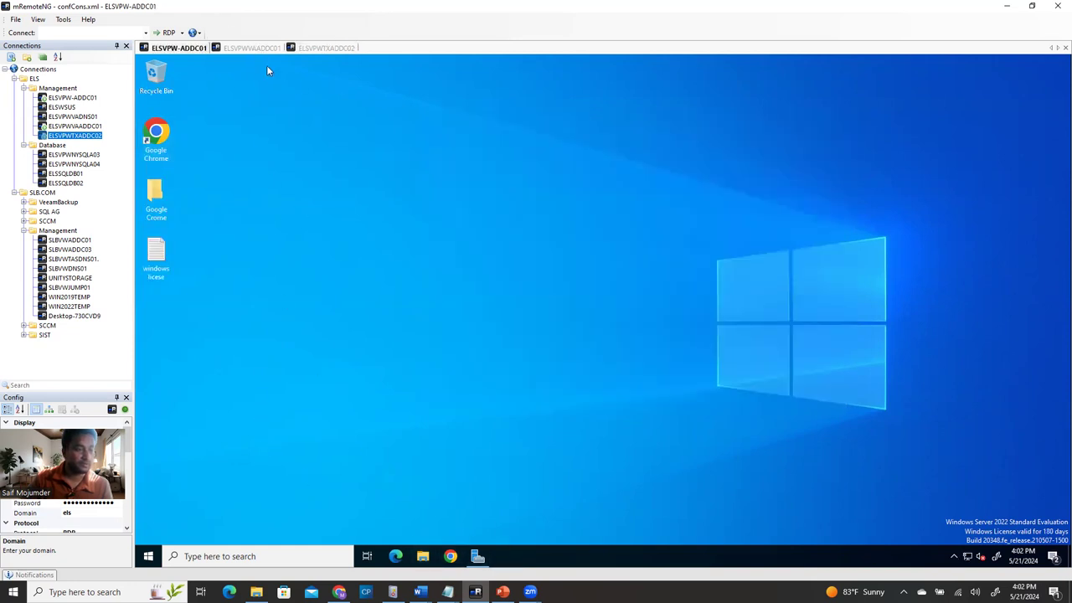
pyautogui.click(241, 49)
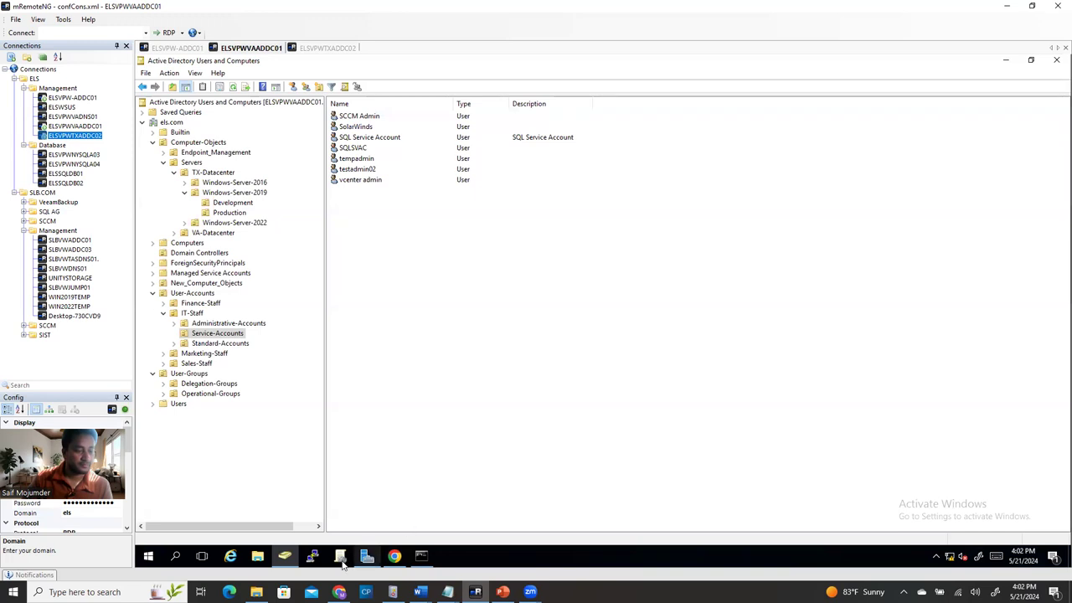
pyautogui.rightClick(459, 304)
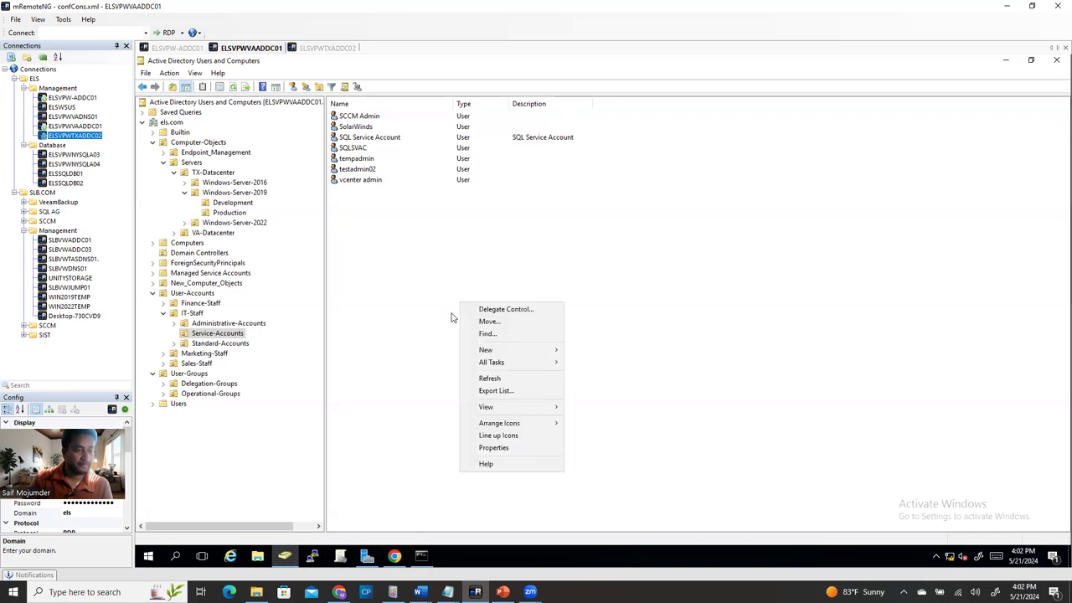
pyautogui.click(495, 379)
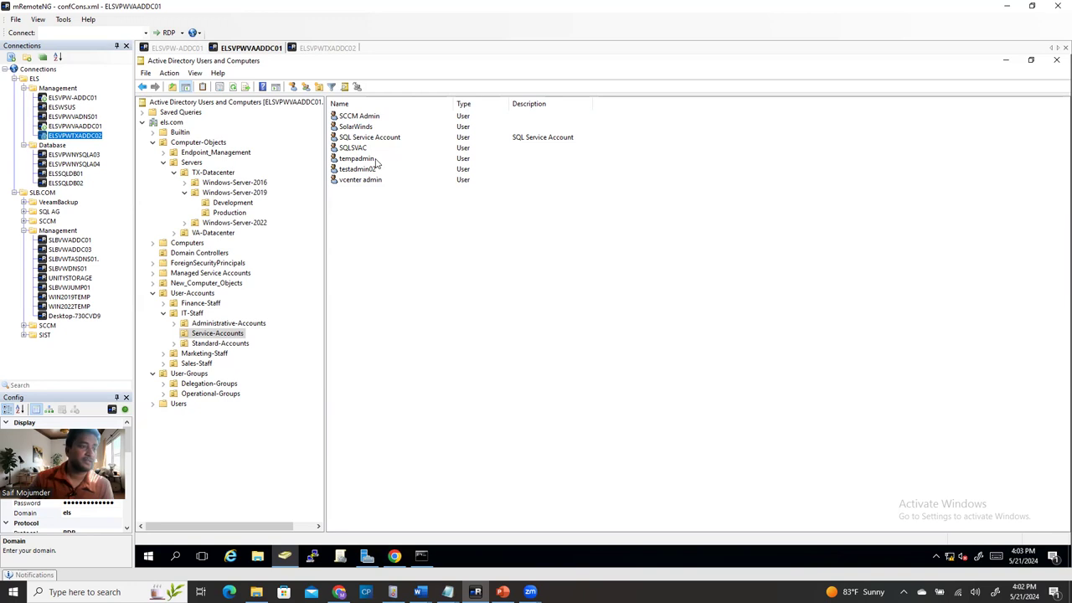
# Step: Compare the two domain controller sessions, then bring up the ELSVPWVAADDC01 connection
pyautogui.click(321, 48)
pyautogui.click(247, 48)
pyautogui.click(319, 48)
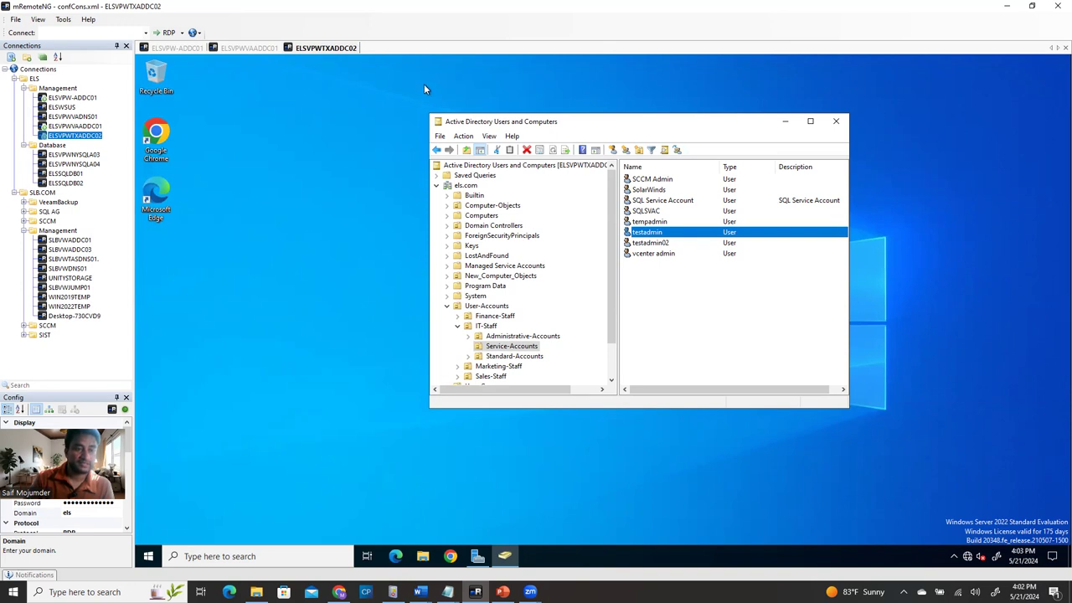
pyautogui.click(84, 126)
pyautogui.doubleClick(84, 129)
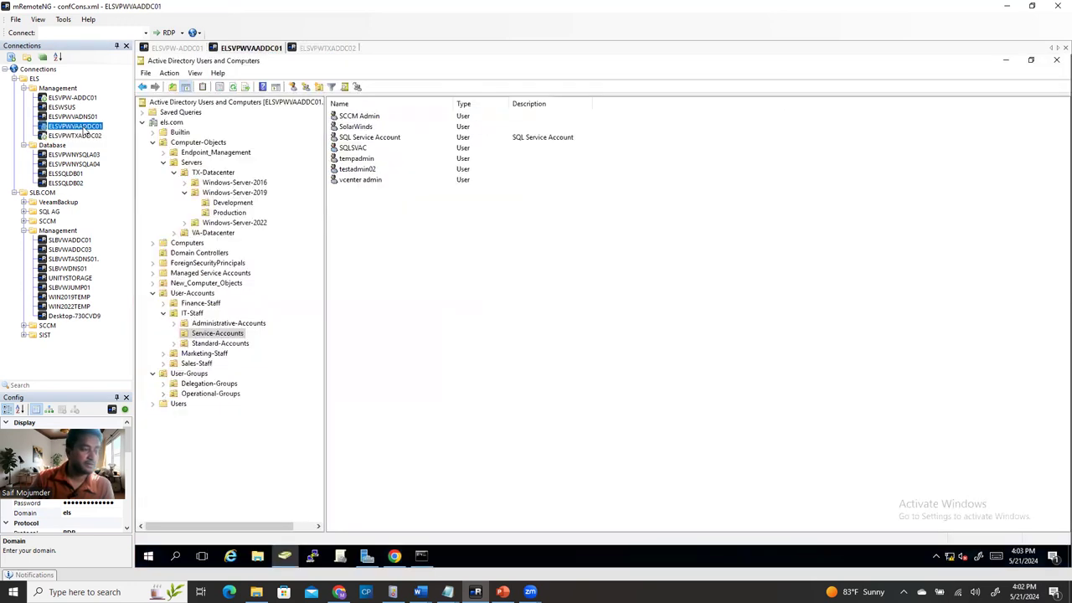
# Step: Connect to ELSVPWVADNS01, refresh the els.com zone in DNS Manager, and find ELSVPWTXADDC02 at 10.15.90.2
pyautogui.doubleClick(87, 116)
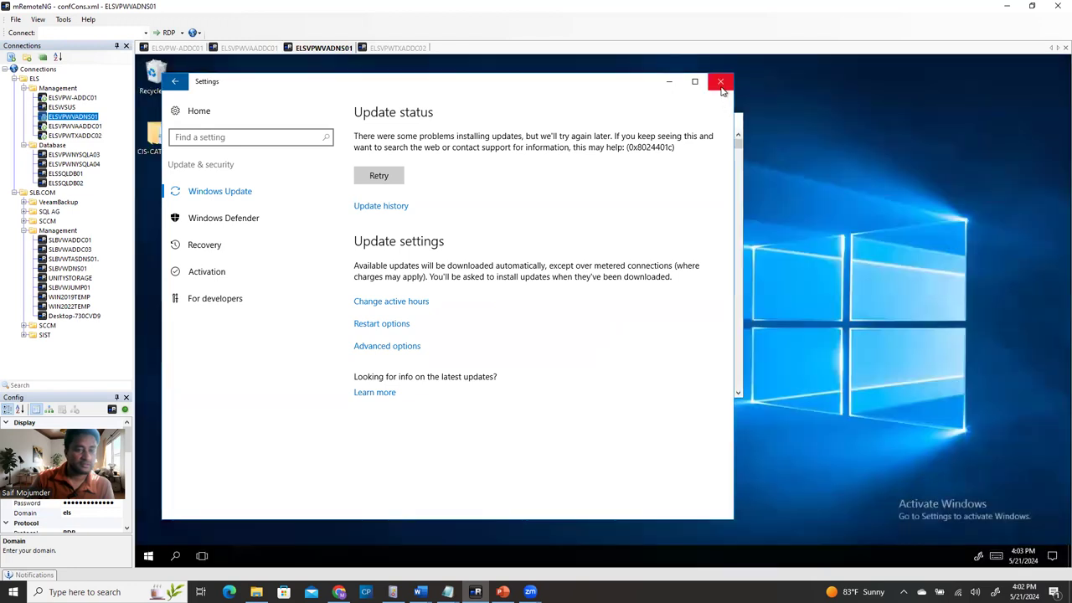
pyautogui.click(722, 88)
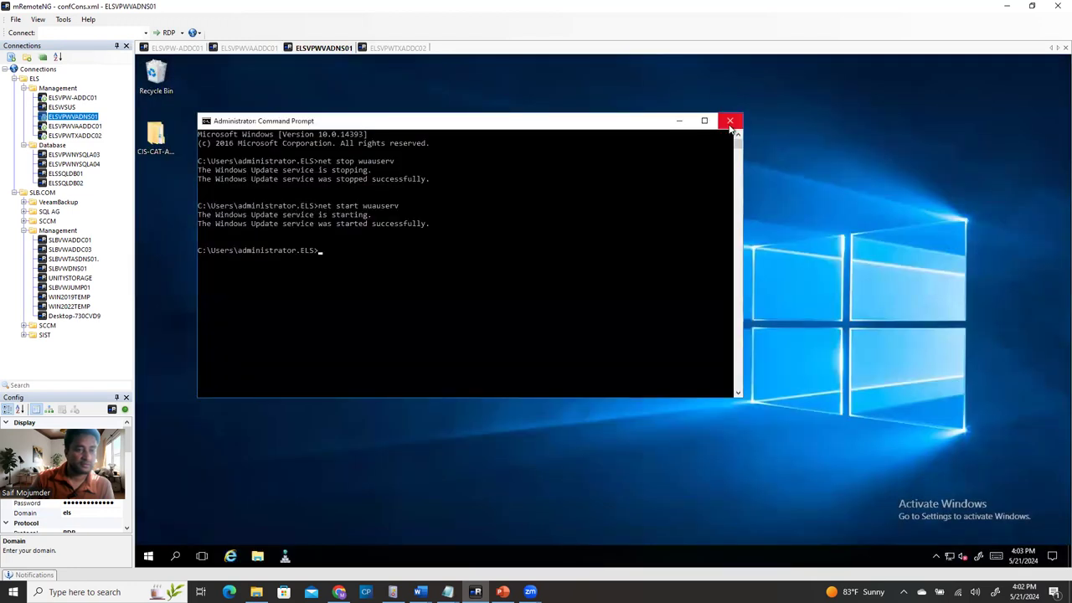
pyautogui.click(729, 119)
pyautogui.click(284, 562)
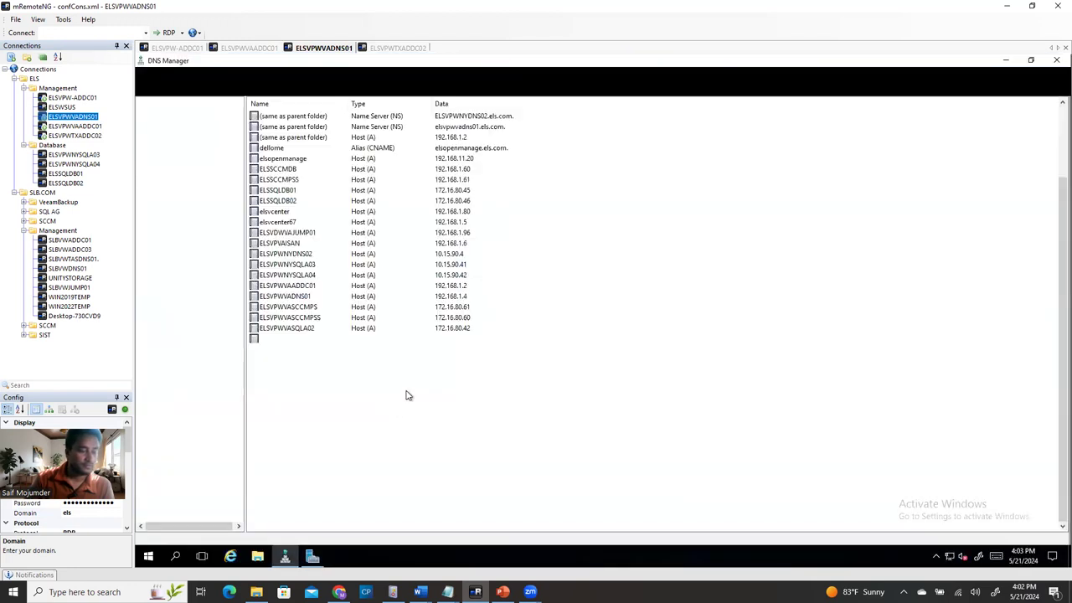
pyautogui.rightClick(675, 270)
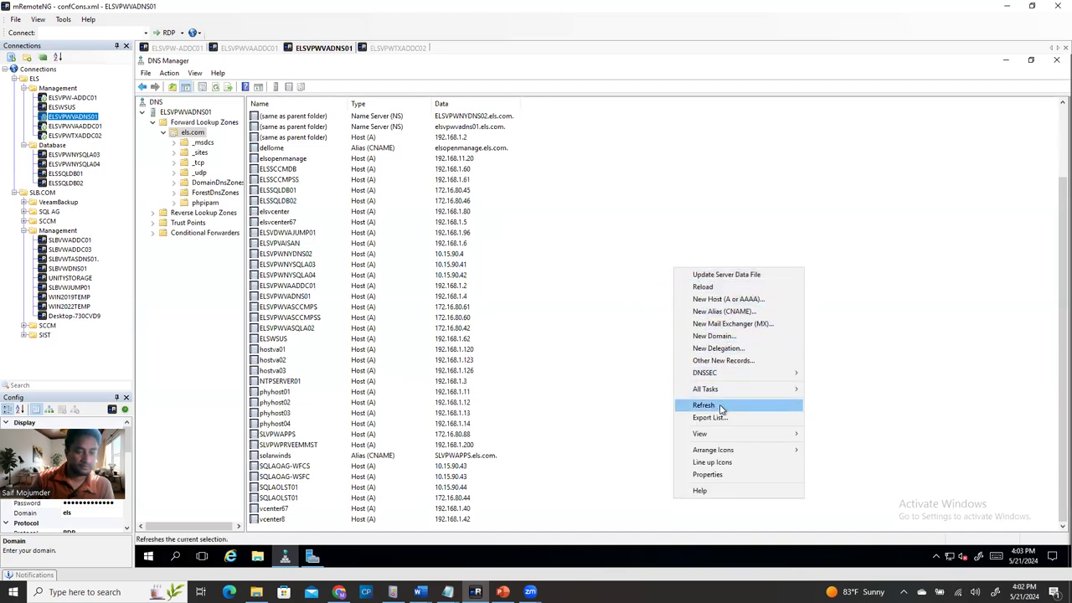
pyautogui.click(718, 405)
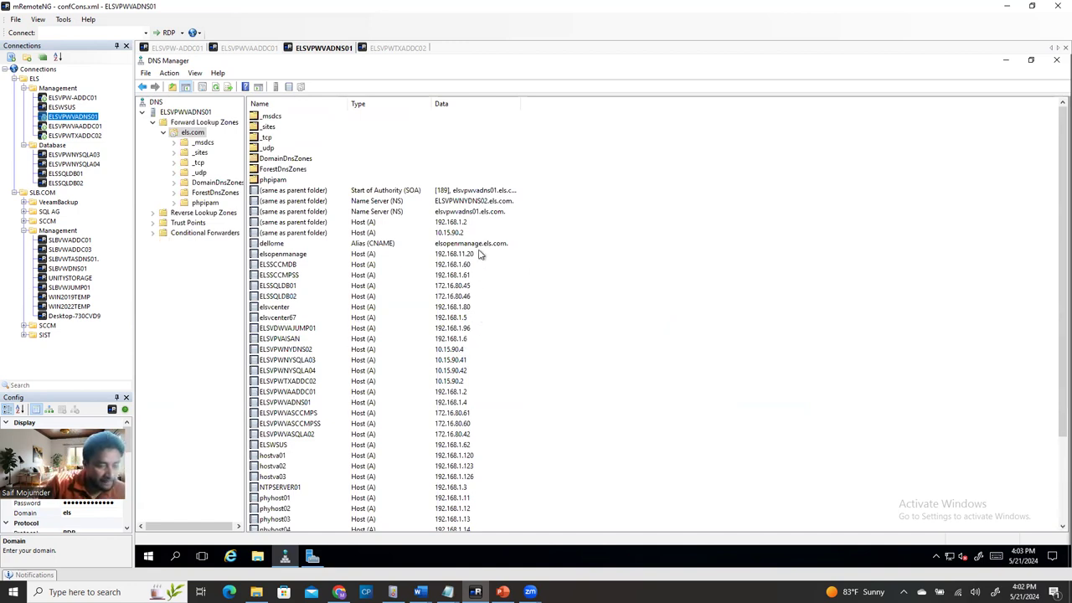
pyautogui.click(456, 381)
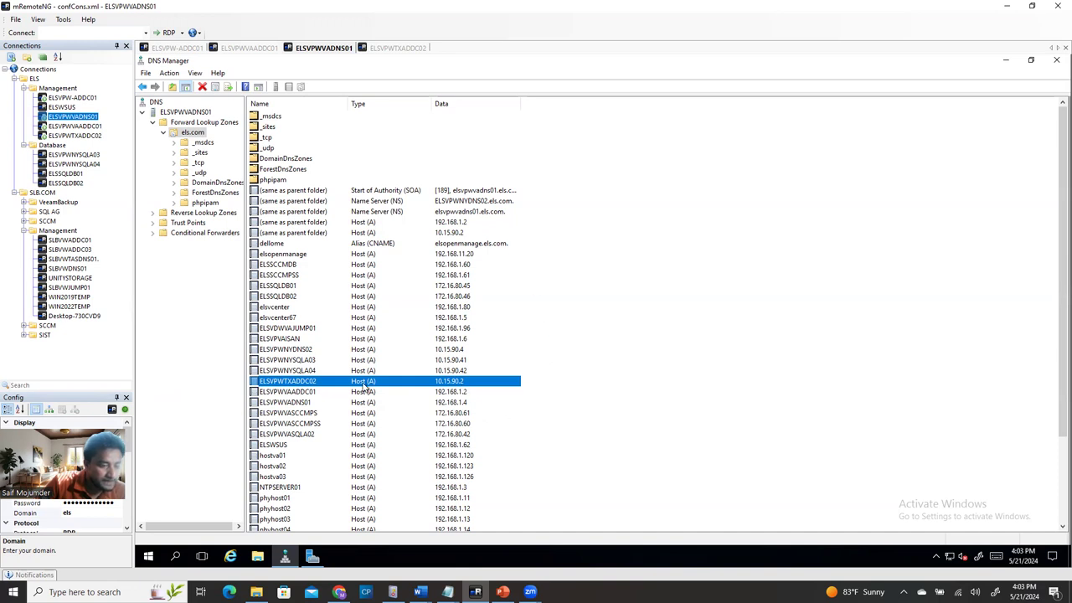
# Step: Inspect the ELSVPWVAADDC01 and ELSVPWTXADDC02 host record details
pyautogui.doubleClick(316, 392)
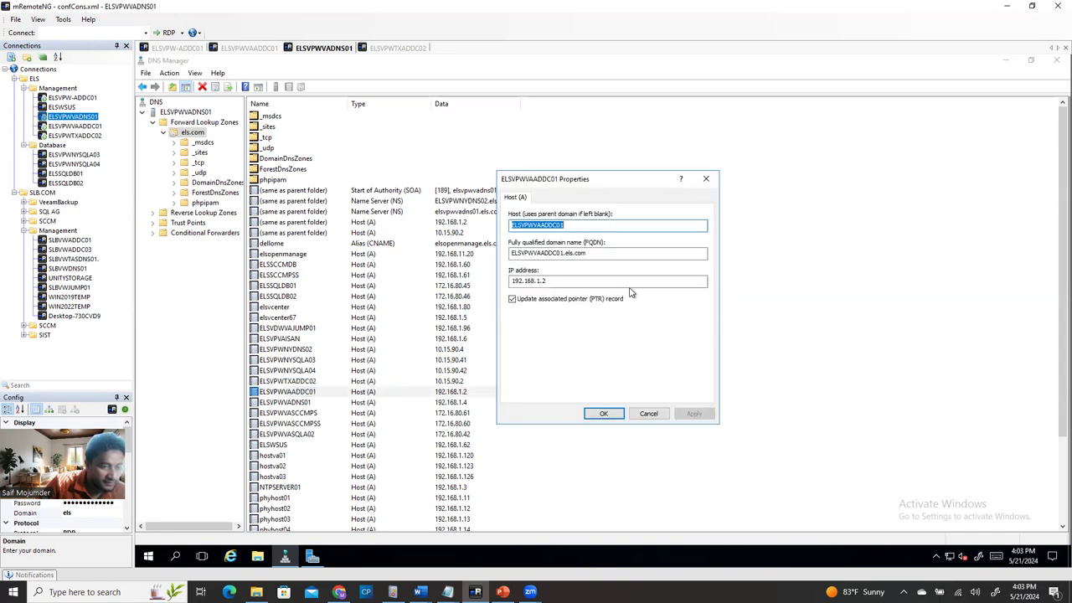
pyautogui.click(649, 413)
pyautogui.doubleClick(314, 381)
pyautogui.click(602, 413)
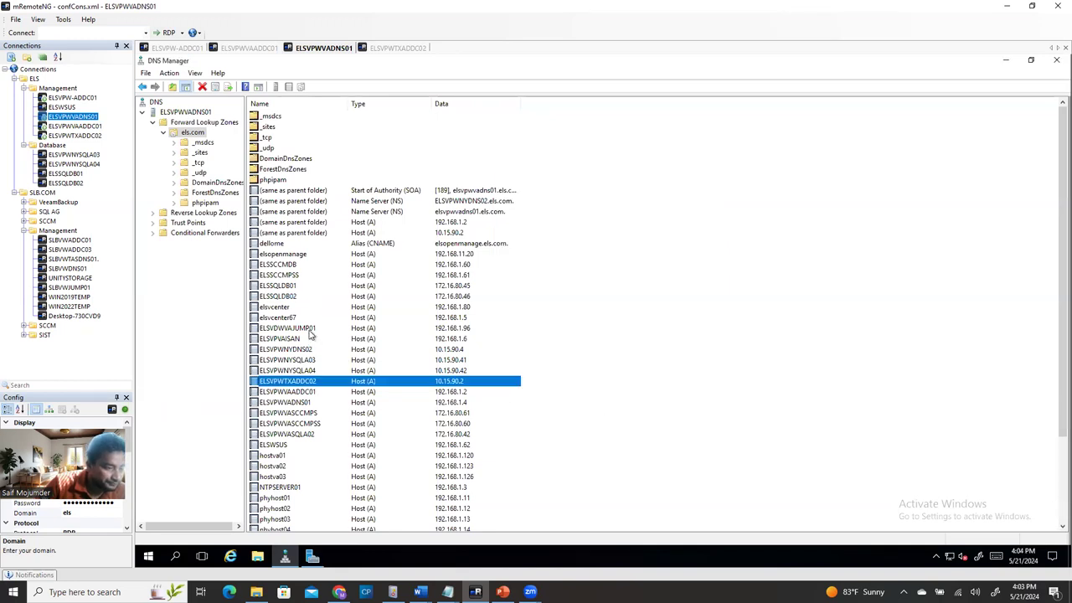
# Step: Set the els.com zone to allow zone transfers 'To any server' and apply
pyautogui.click(416, 212)
pyautogui.doubleClick(406, 191)
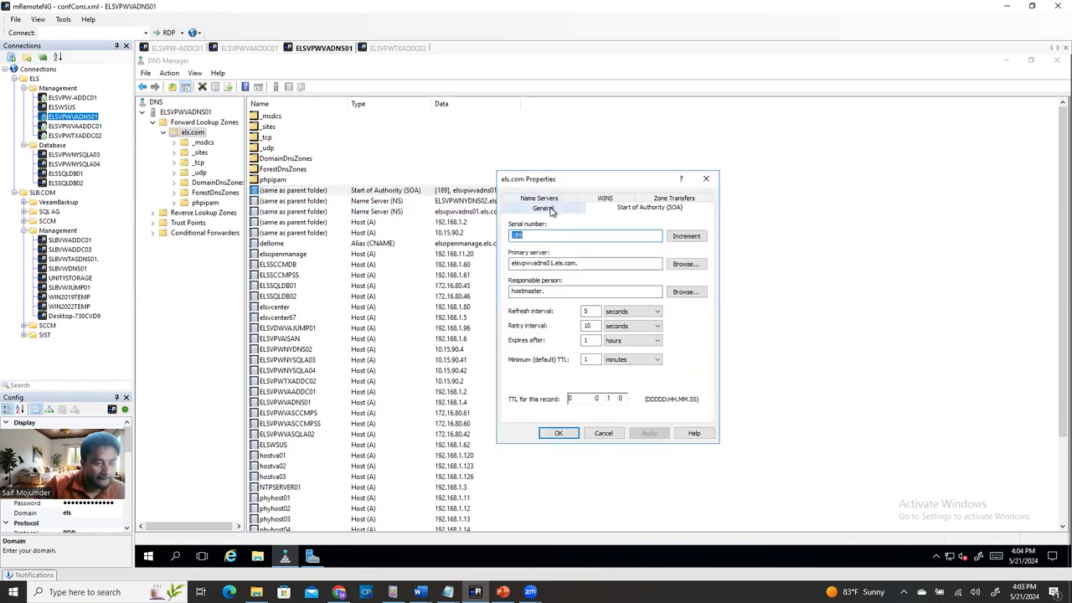
pyautogui.click(549, 210)
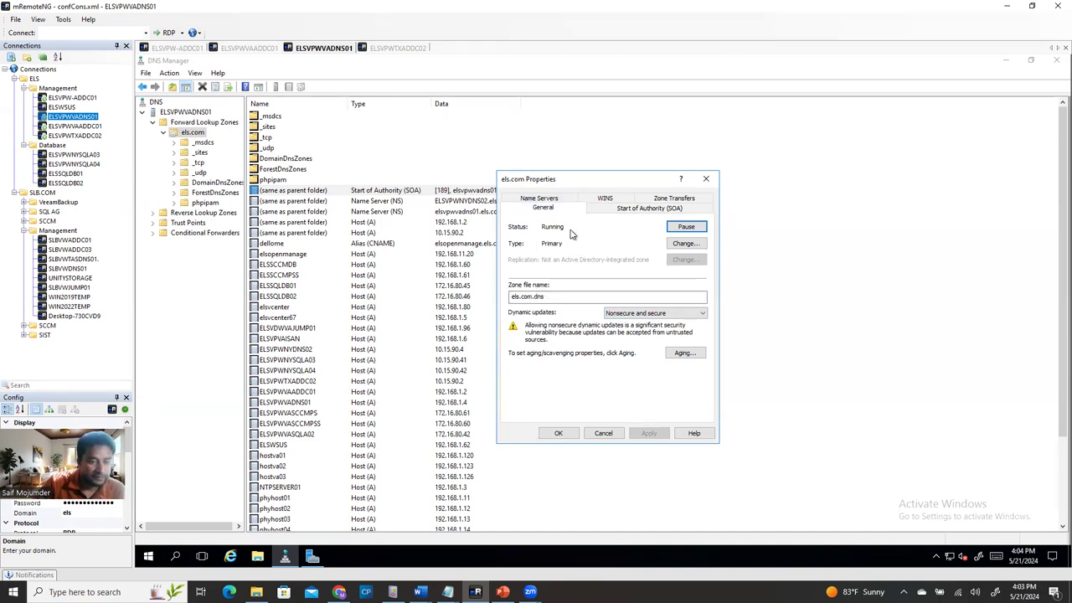
pyautogui.click(667, 199)
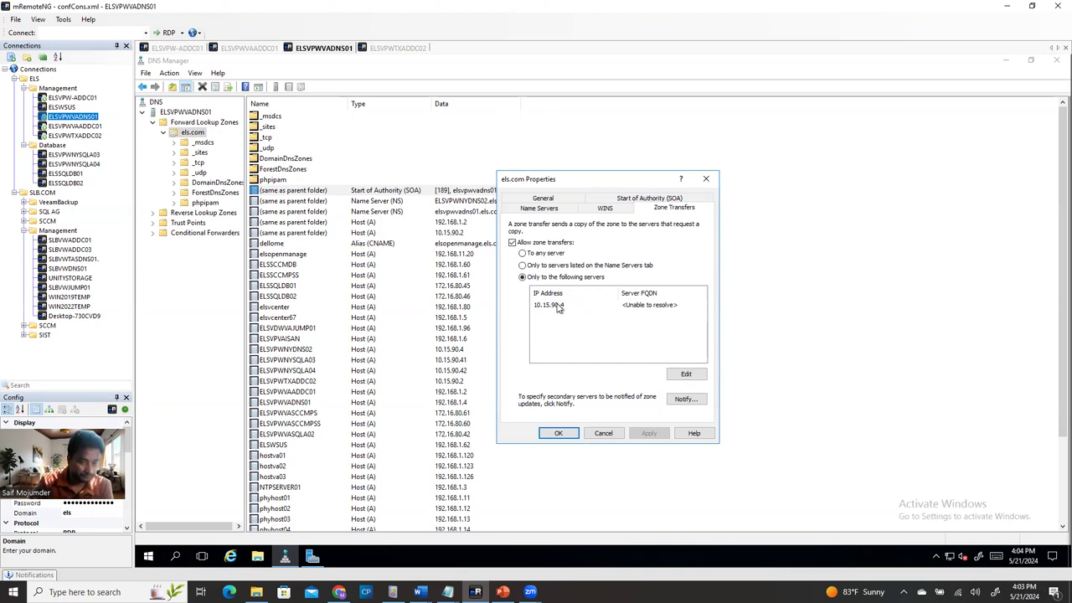
pyautogui.click(522, 254)
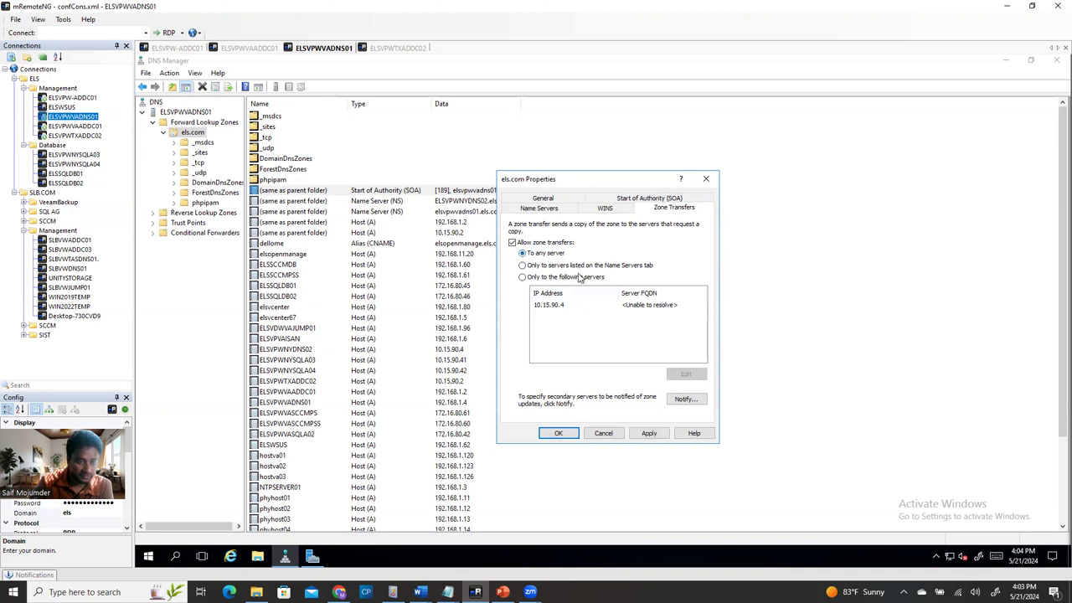
pyautogui.click(648, 437)
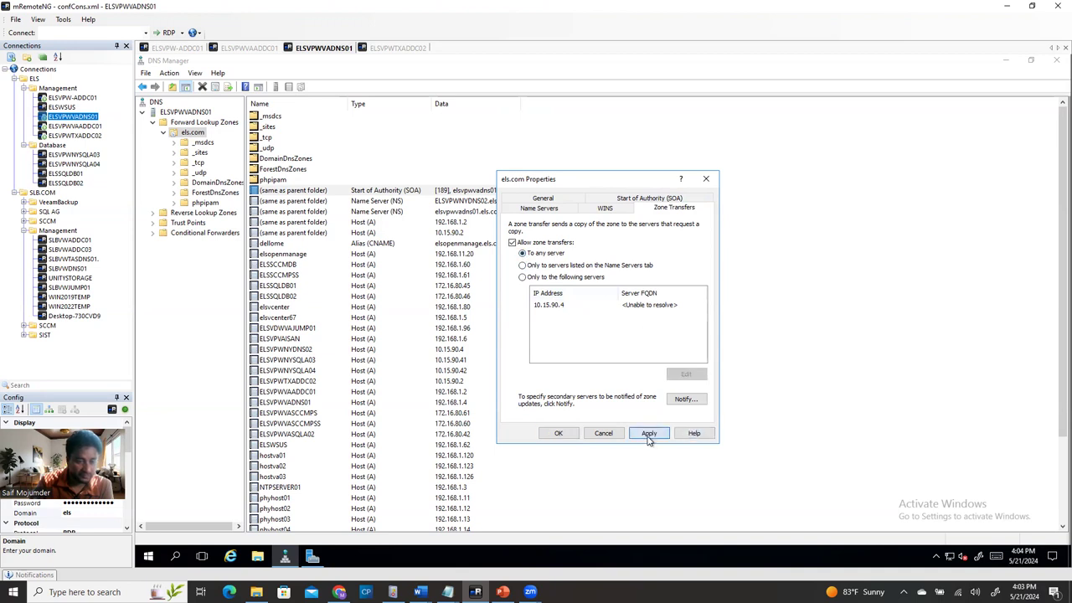
pyautogui.click(566, 435)
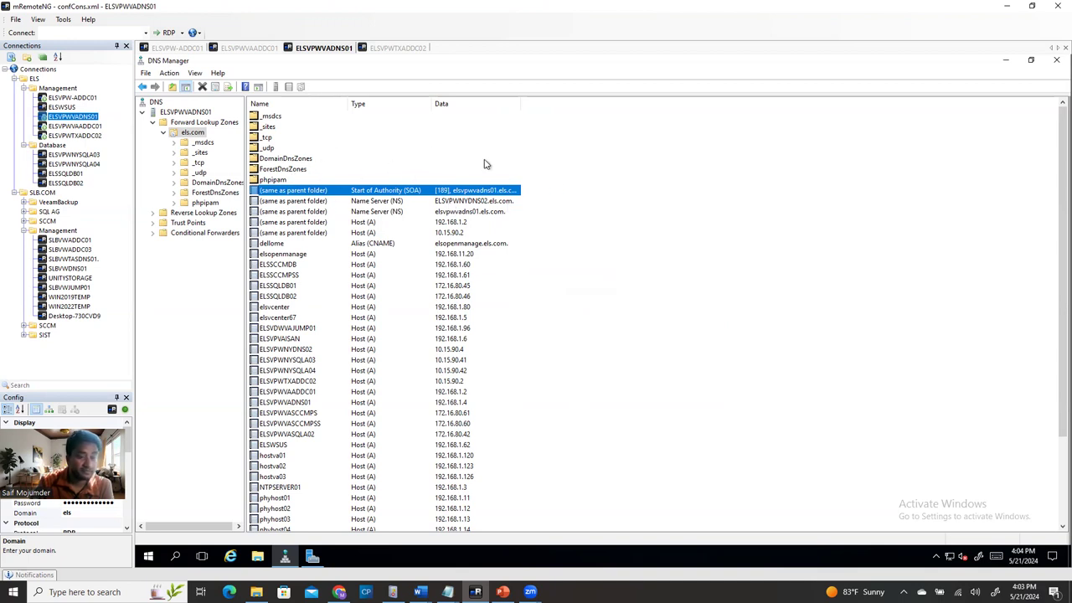
# Step: Refresh ELSVPWVAADDC01's Service-Accounts list twice, then return to ELSVPWTXADDC02
pyautogui.click(389, 49)
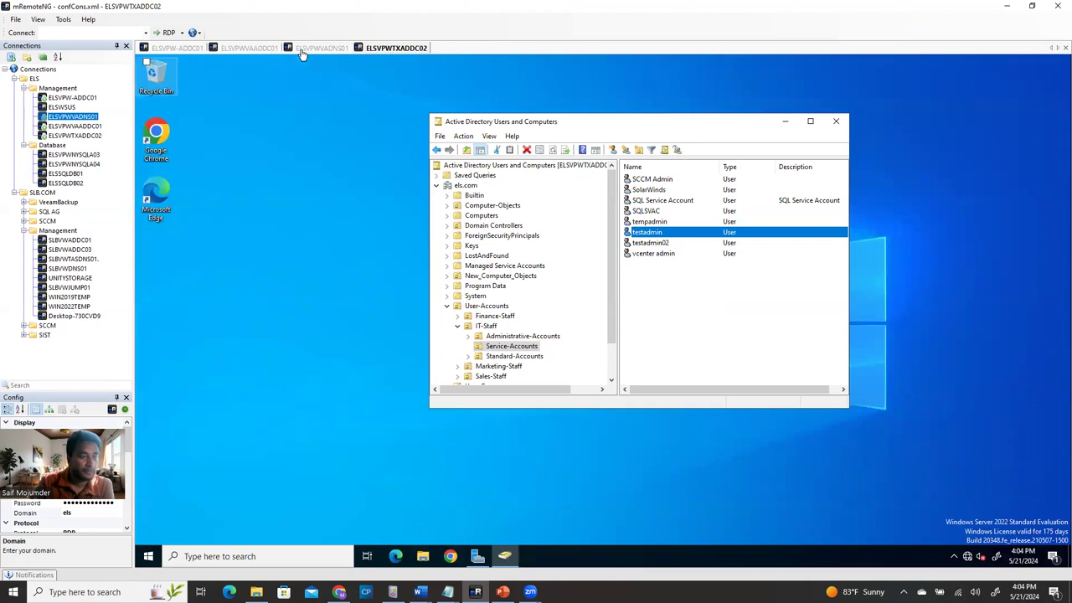
pyautogui.click(261, 49)
pyautogui.rightClick(412, 266)
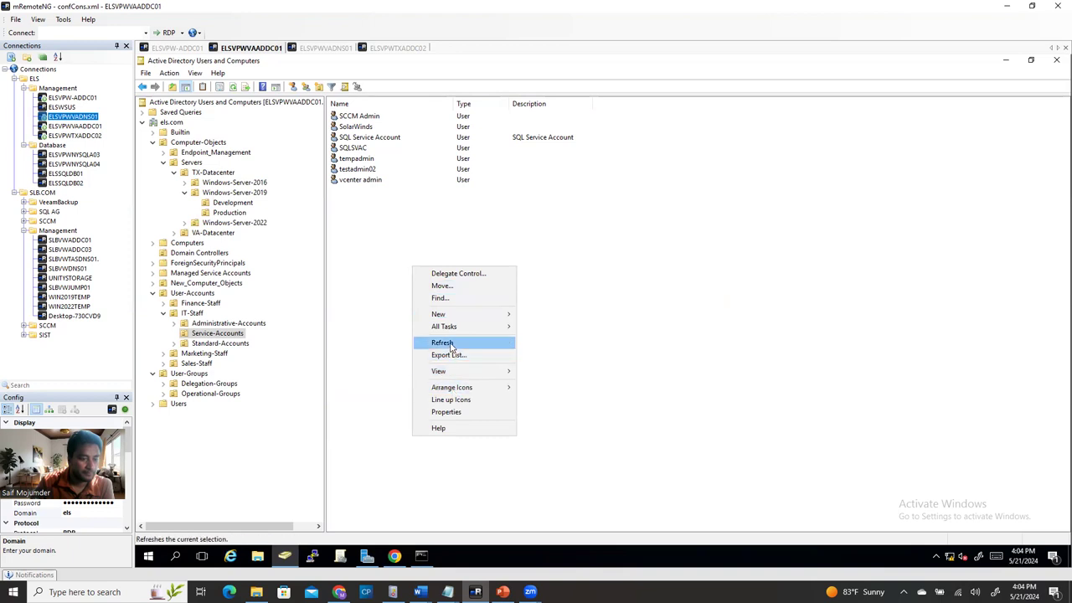
pyautogui.click(450, 344)
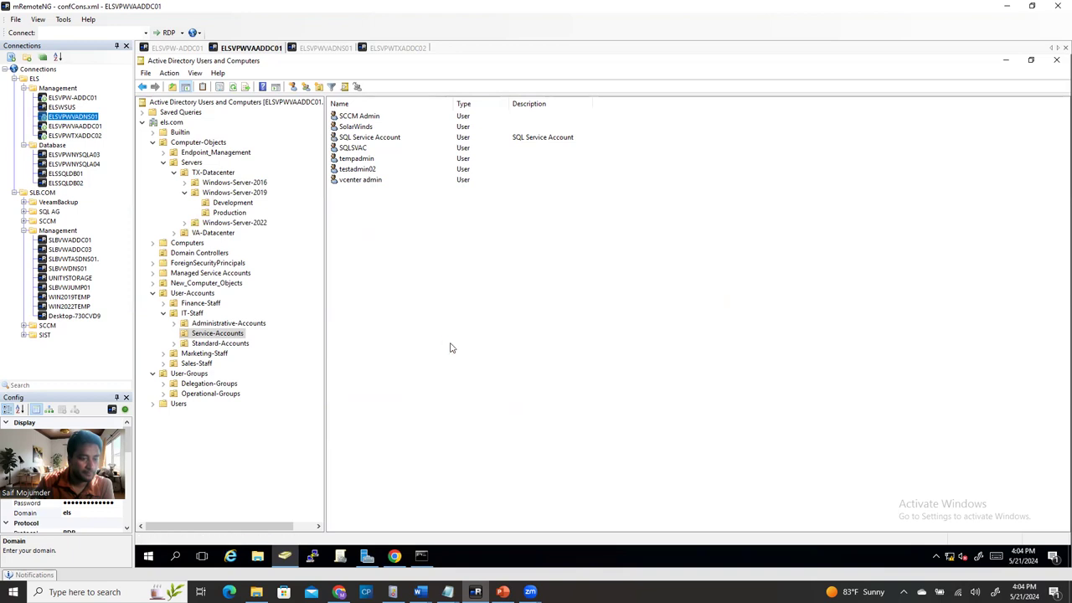
pyautogui.rightClick(448, 344)
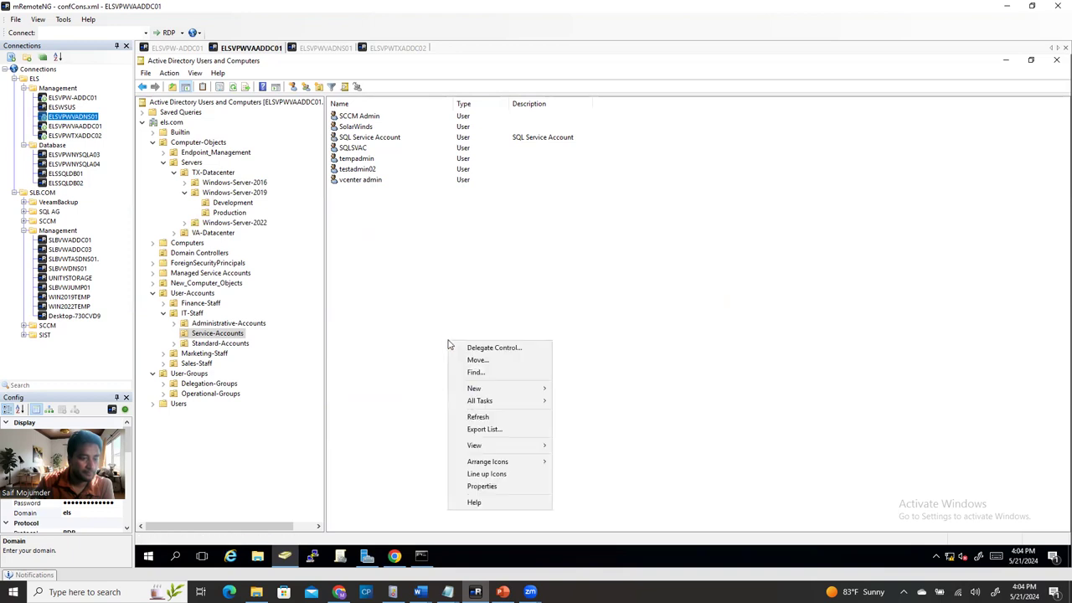
pyautogui.click(489, 418)
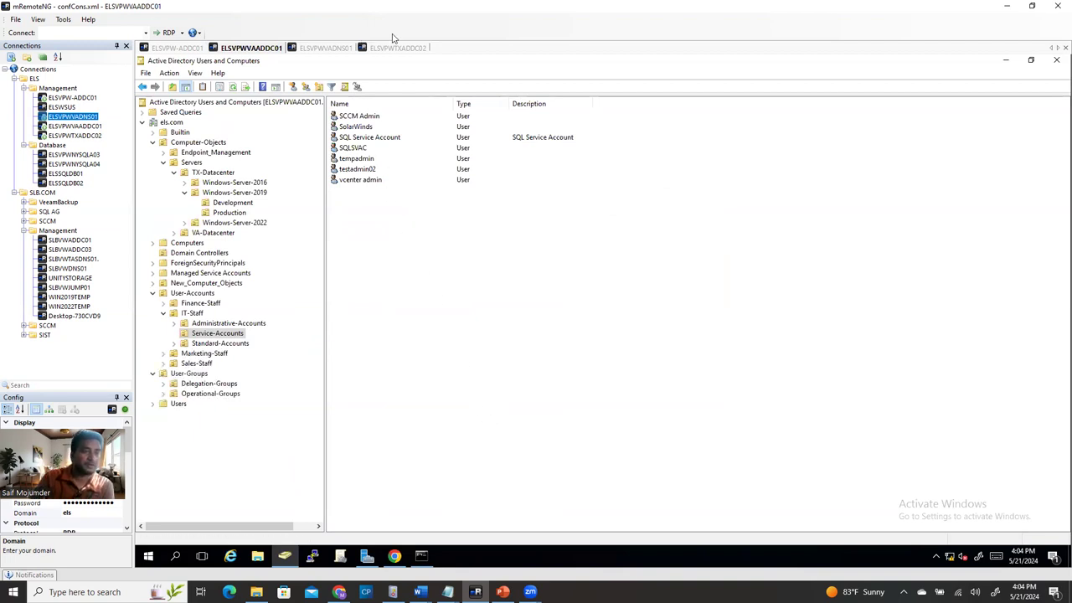
pyautogui.click(397, 48)
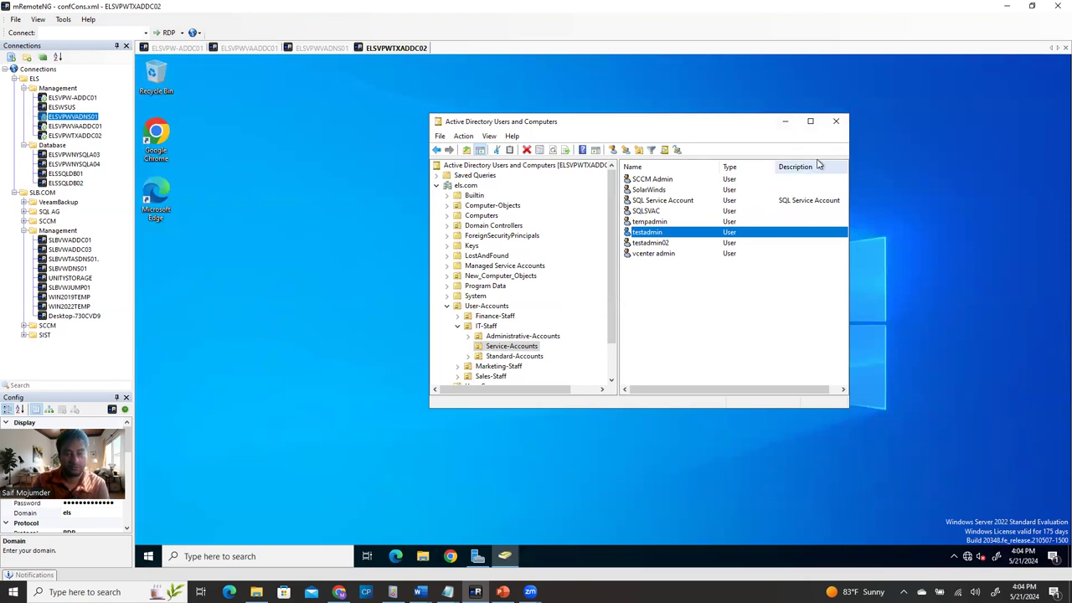
# Step: Review the 'Migrate all five FSMO role' text on slide 4, then return to mRemoteNG
pyautogui.moveTo(477, 556)
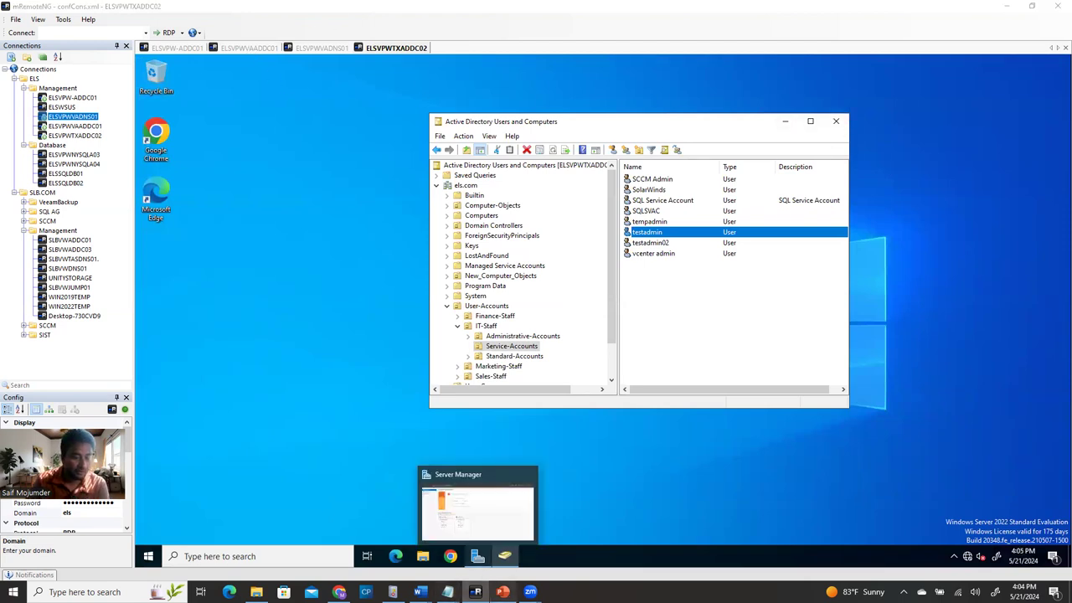
pyautogui.click(502, 592)
pyautogui.scroll(2, 450, 393)
pyautogui.scroll(-2, 450, 398)
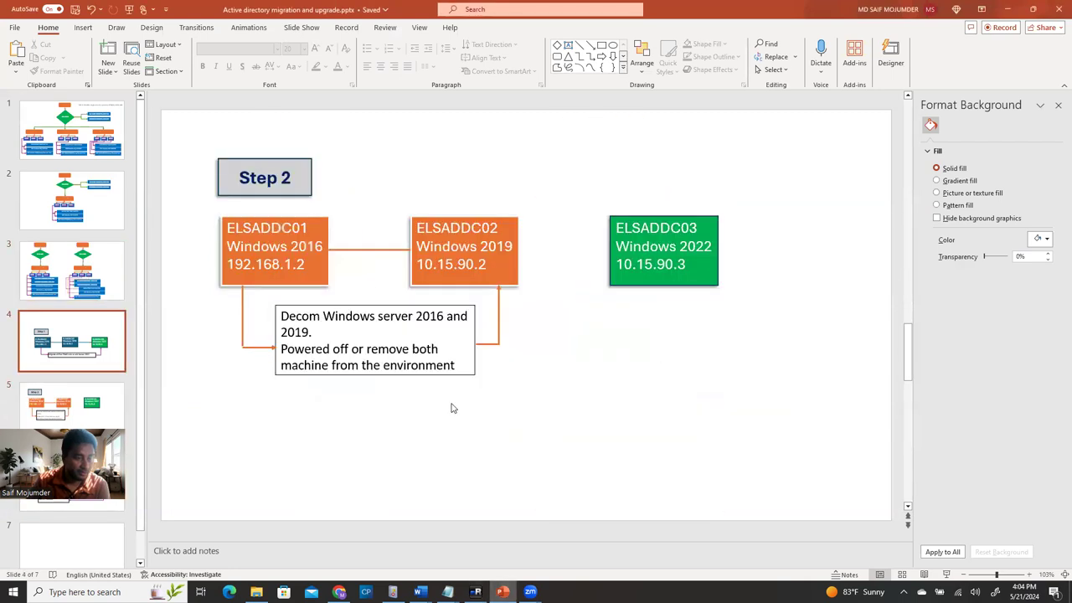
pyautogui.scroll(1, 430, 312)
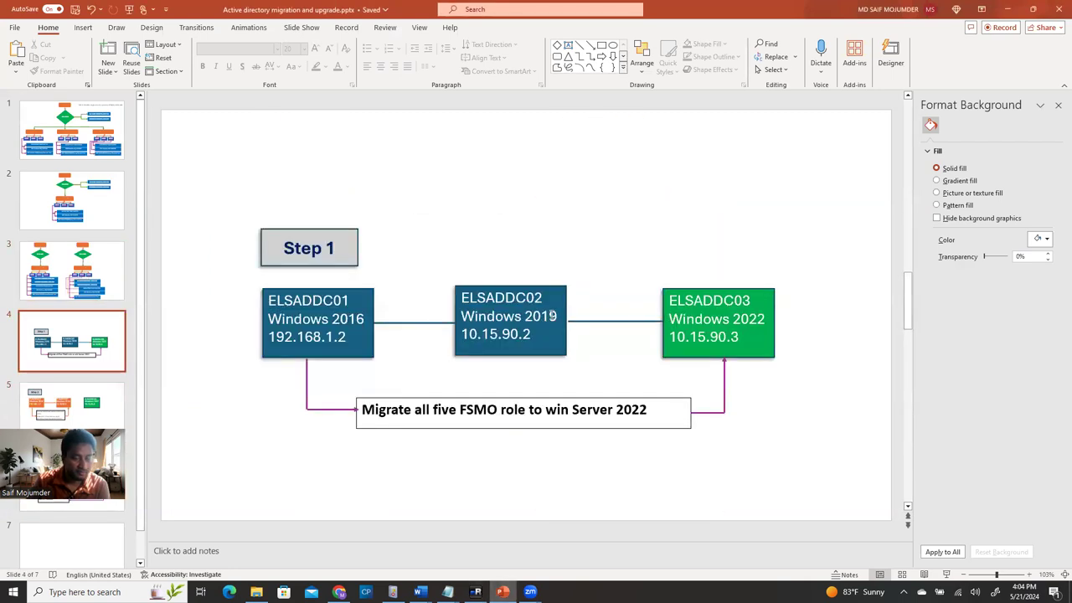
pyautogui.moveTo(365, 409); pyautogui.dragTo(643, 409)
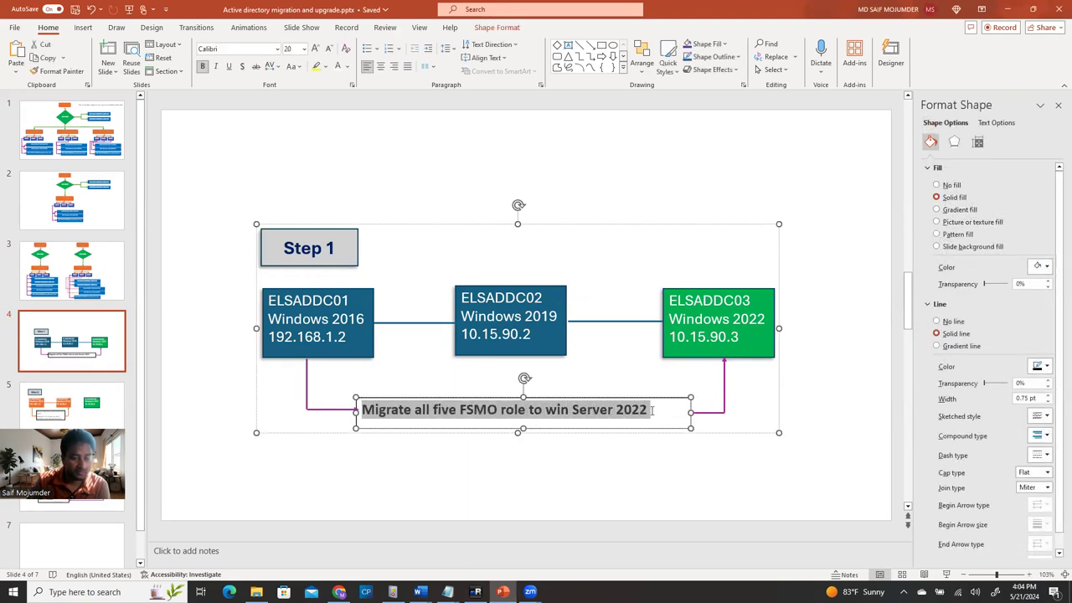
pyautogui.click(622, 500)
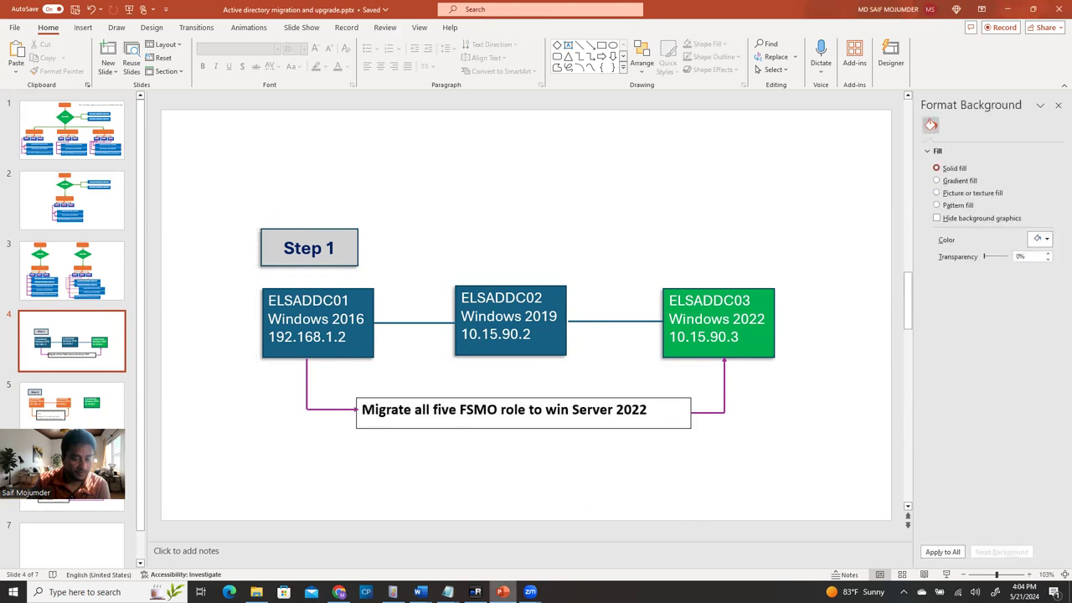
pyautogui.click(475, 592)
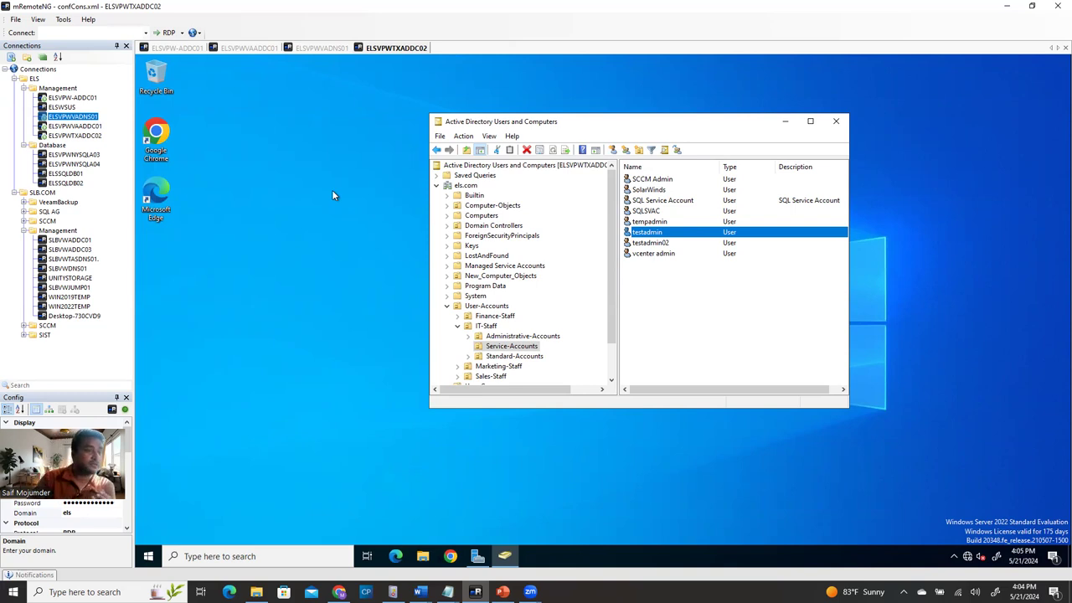
# Step: Open the Chapter 12 Word guide and scroll to the 'Transfer FSMO roles' NTDSUtil steps
pyautogui.click(251, 48)
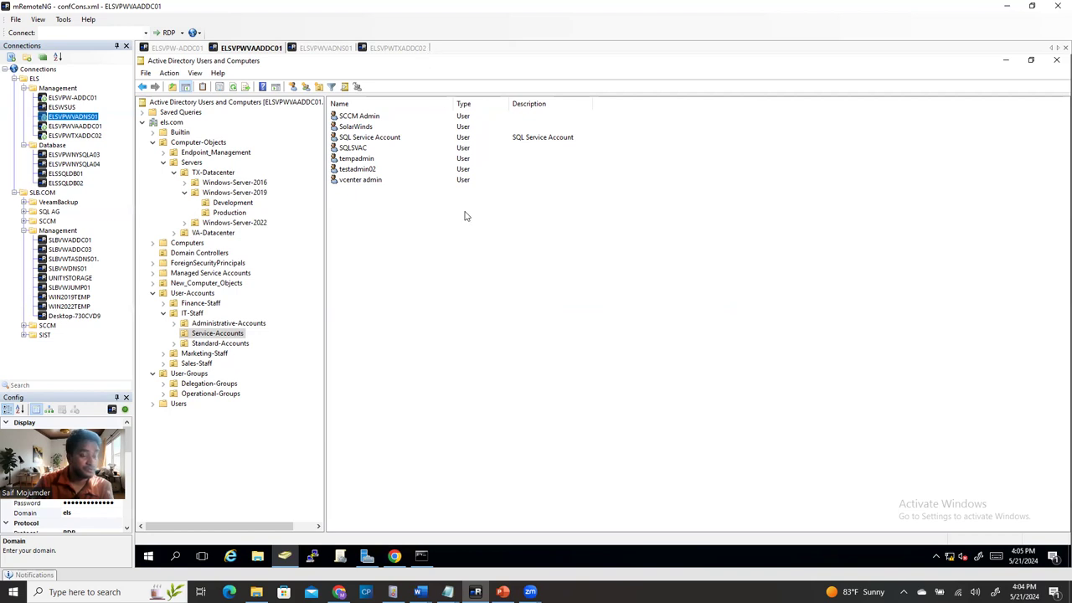
pyautogui.click(419, 592)
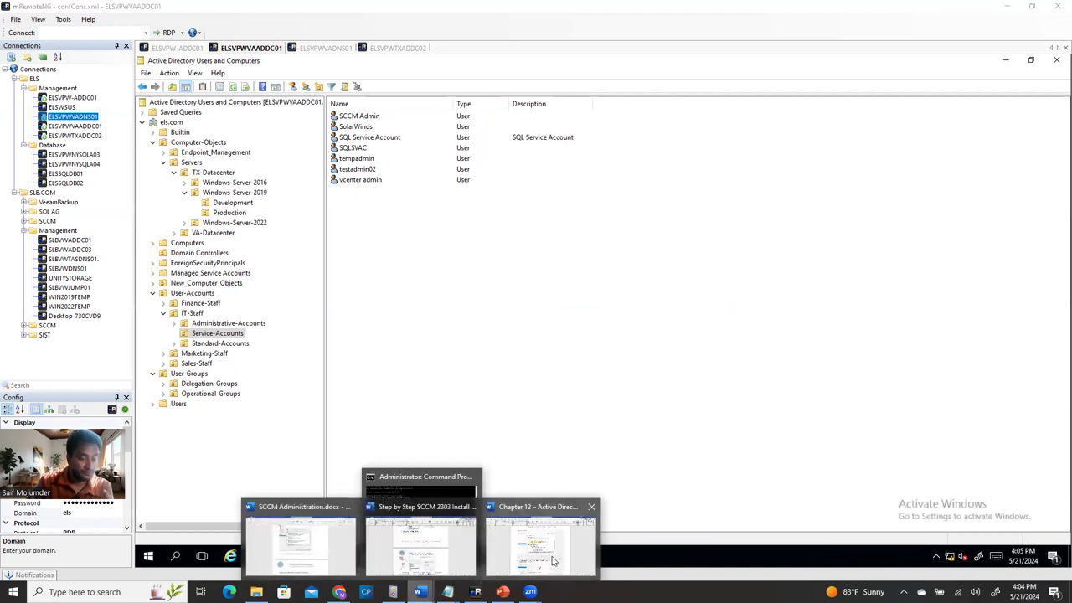
pyautogui.click(552, 559)
pyautogui.scroll(-15, 560, 442)
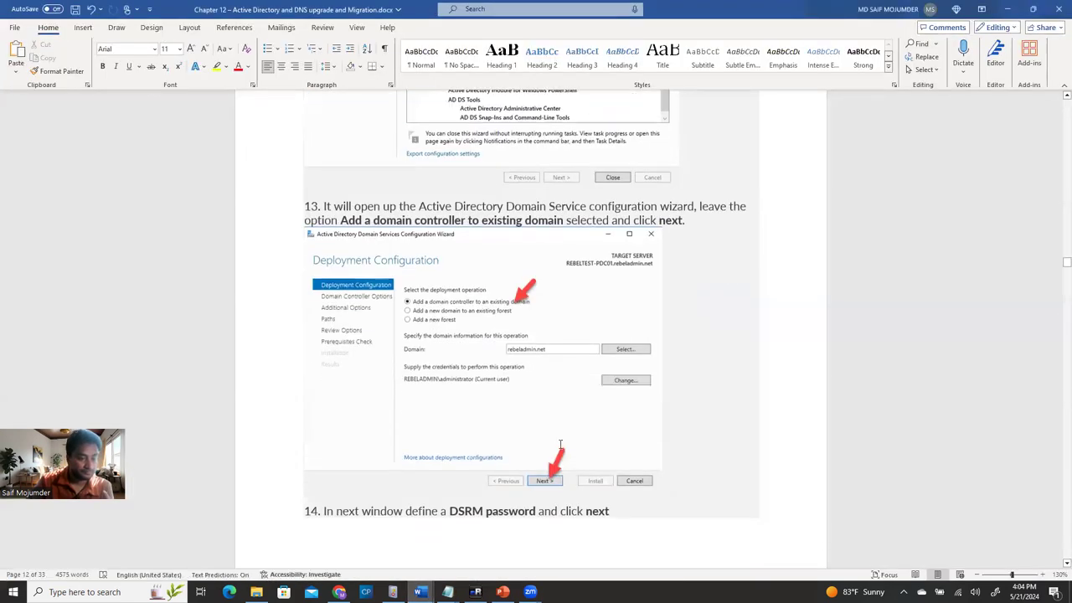
pyautogui.scroll(-20, 560, 480)
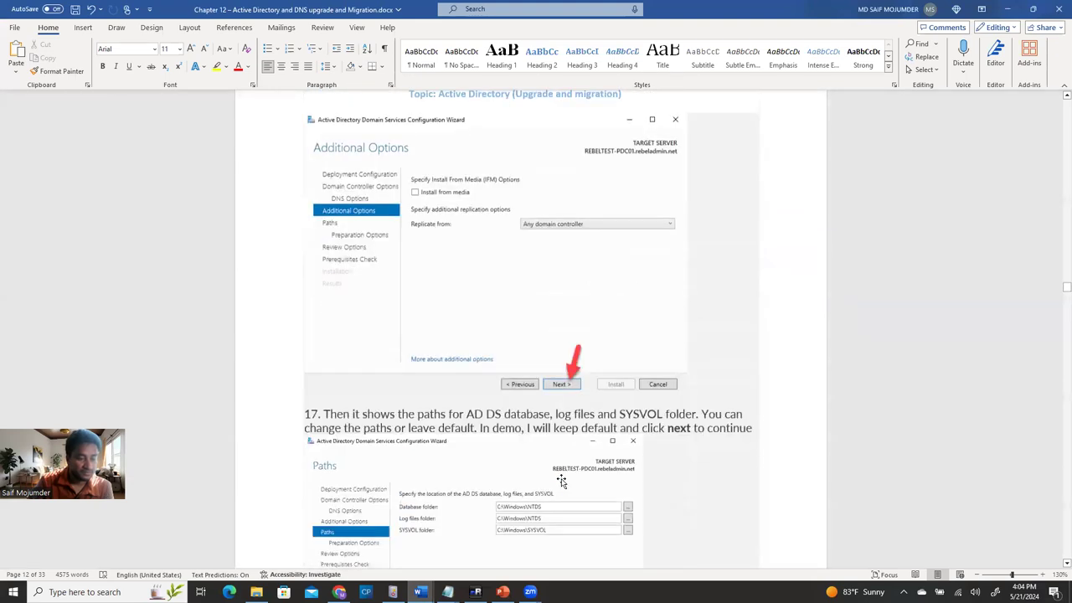
pyautogui.scroll(-20, 569, 516)
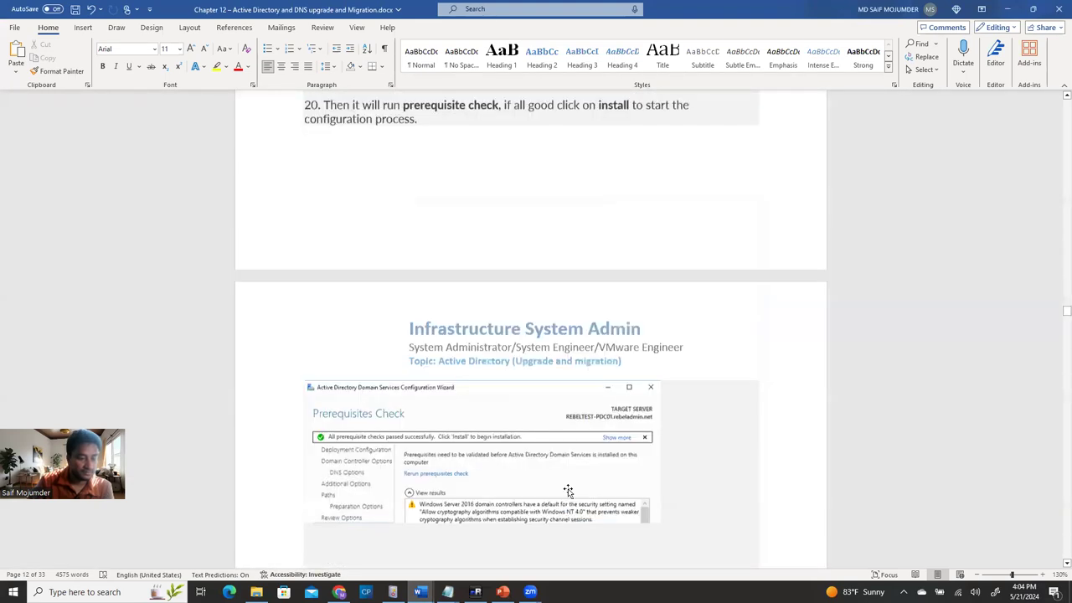
pyautogui.scroll(-10, 573, 470)
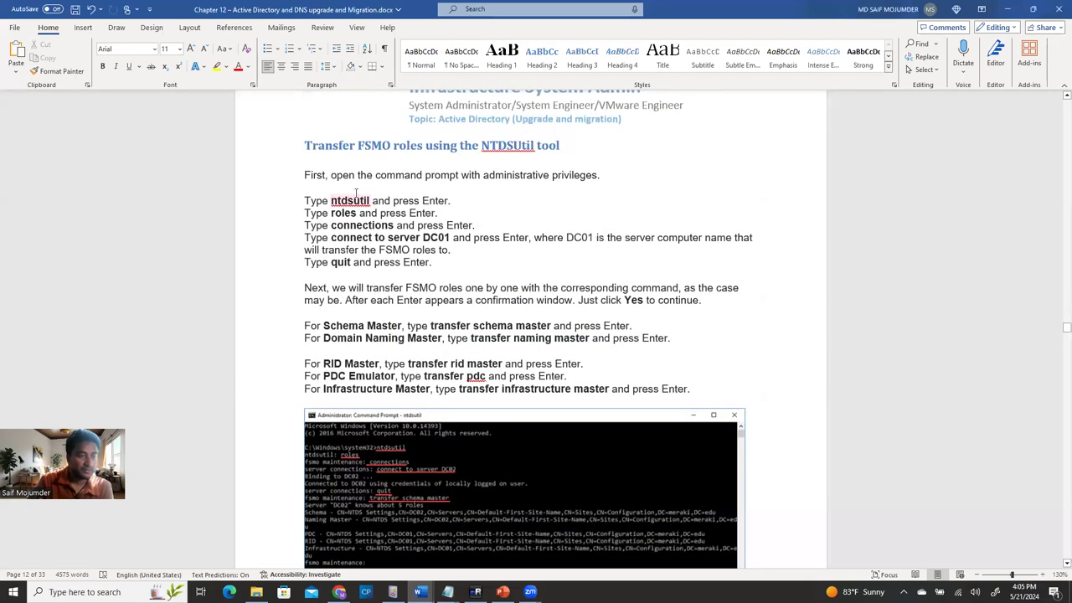
pyautogui.scroll(5, 464, 206)
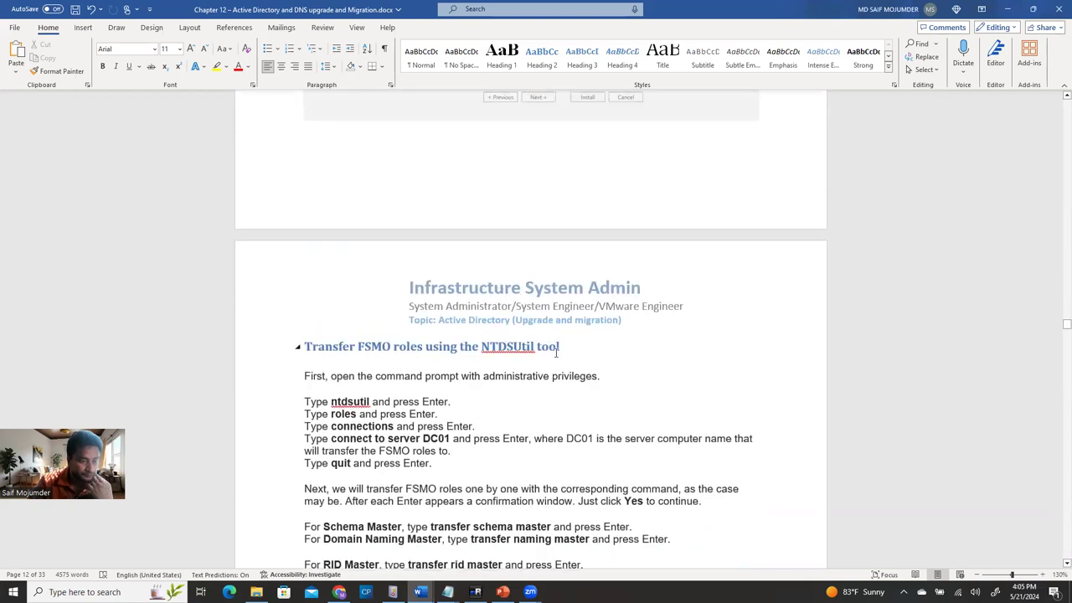
pyautogui.scroll(13, 558, 351)
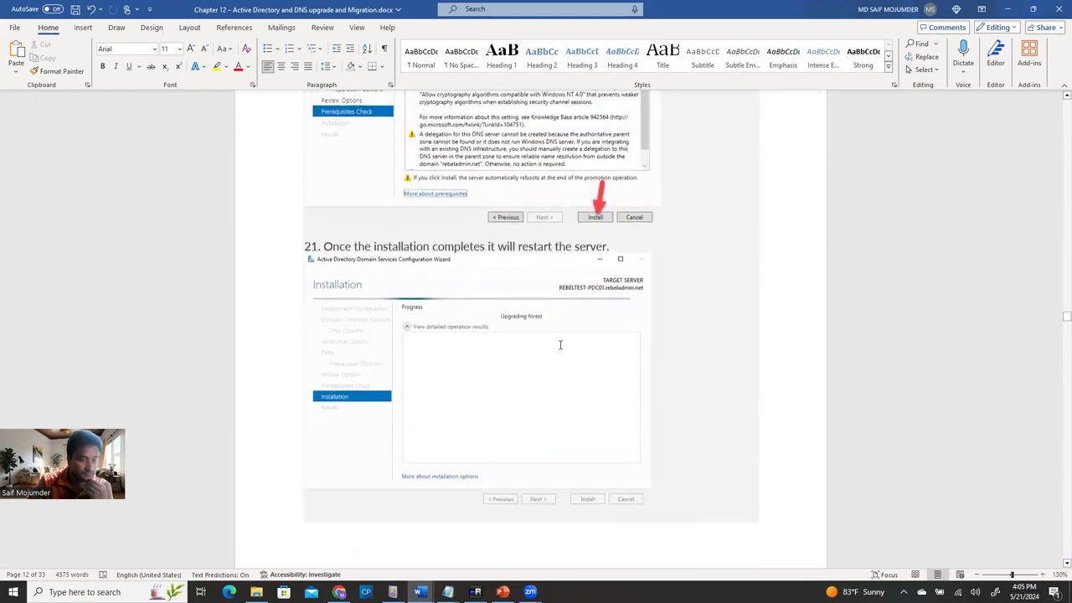
pyautogui.scroll(7, 560, 347)
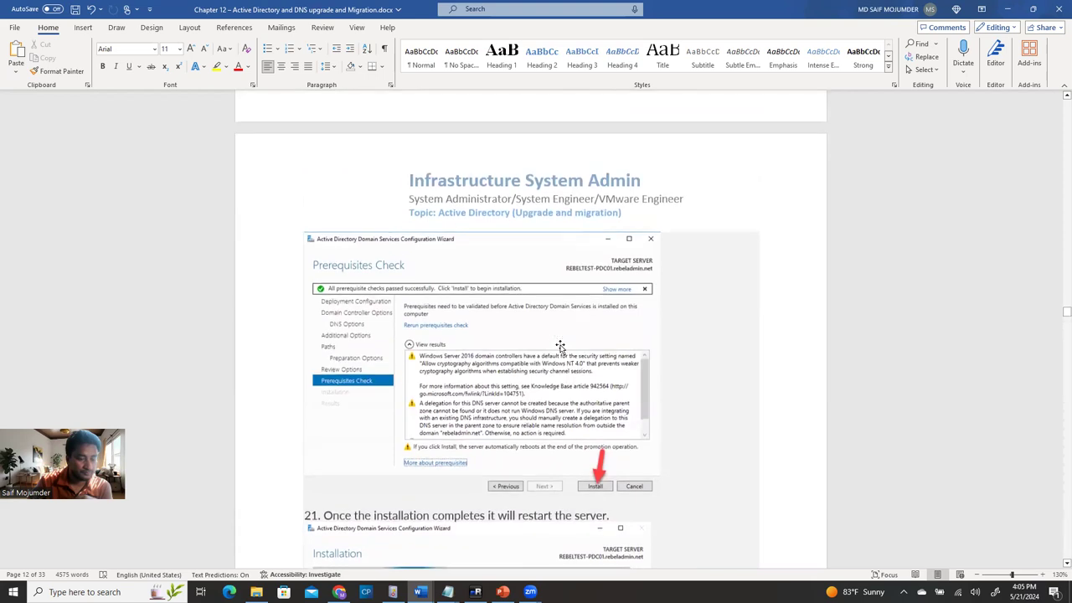
pyautogui.scroll(7, 560, 347)
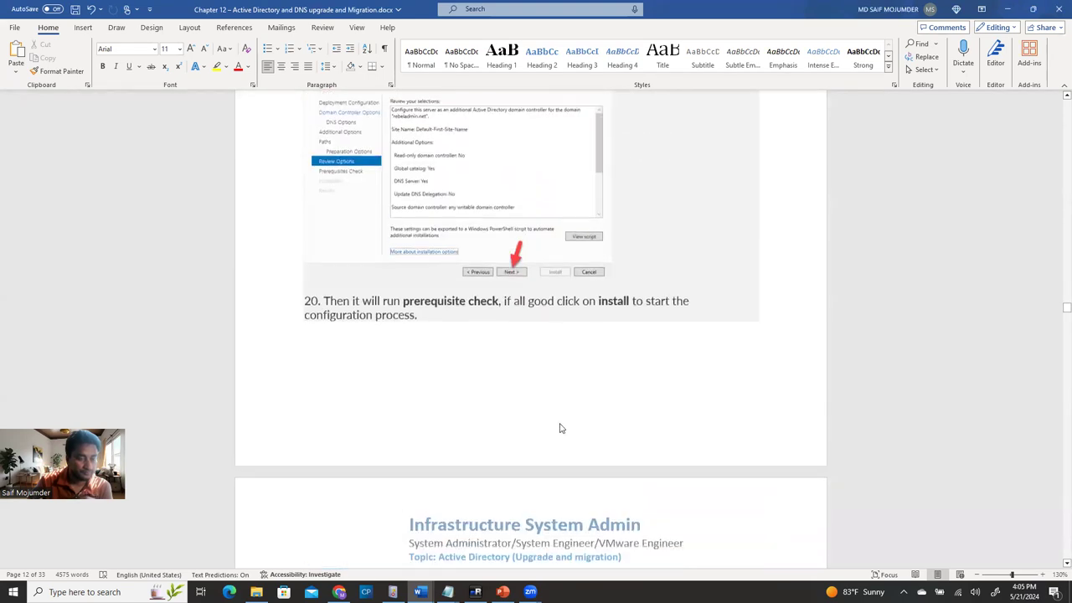
pyautogui.scroll(-7, 560, 428)
pyautogui.scroll(-20, 561, 455)
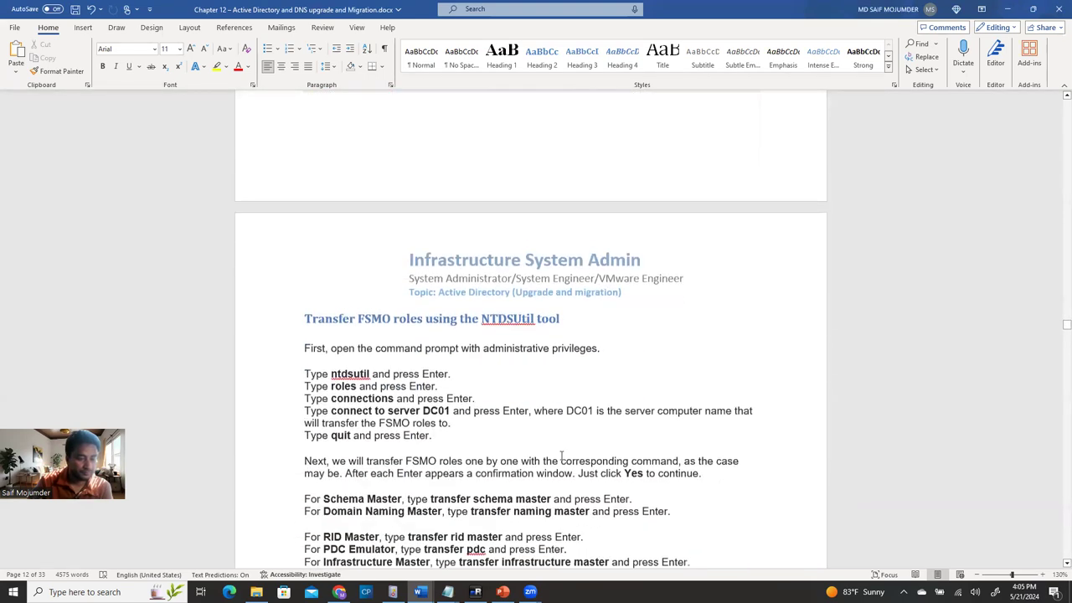
pyautogui.scroll(-6, 560, 454)
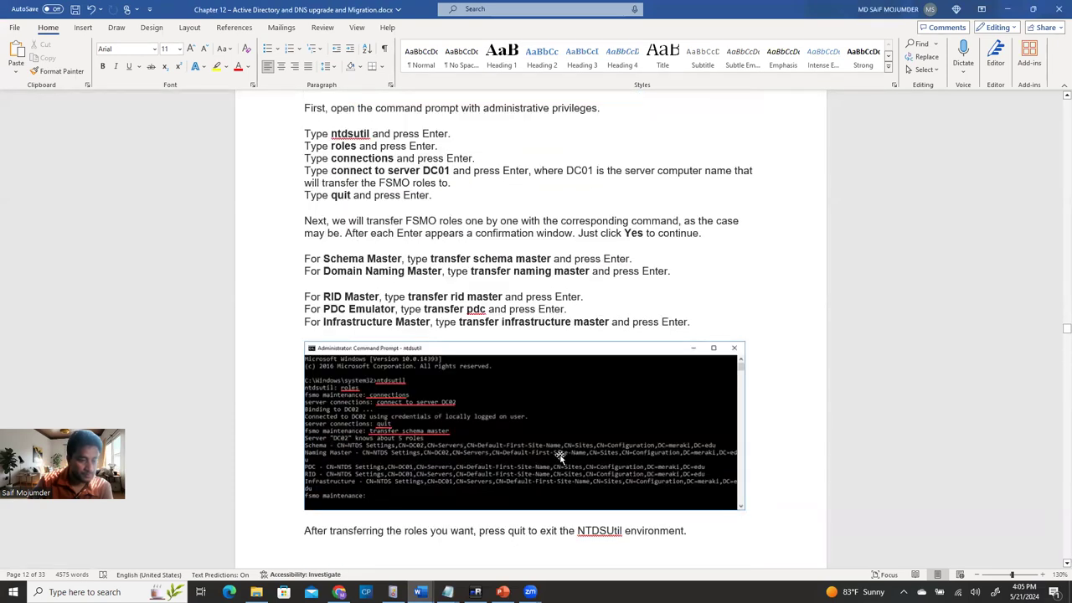
pyautogui.scroll(3, 561, 456)
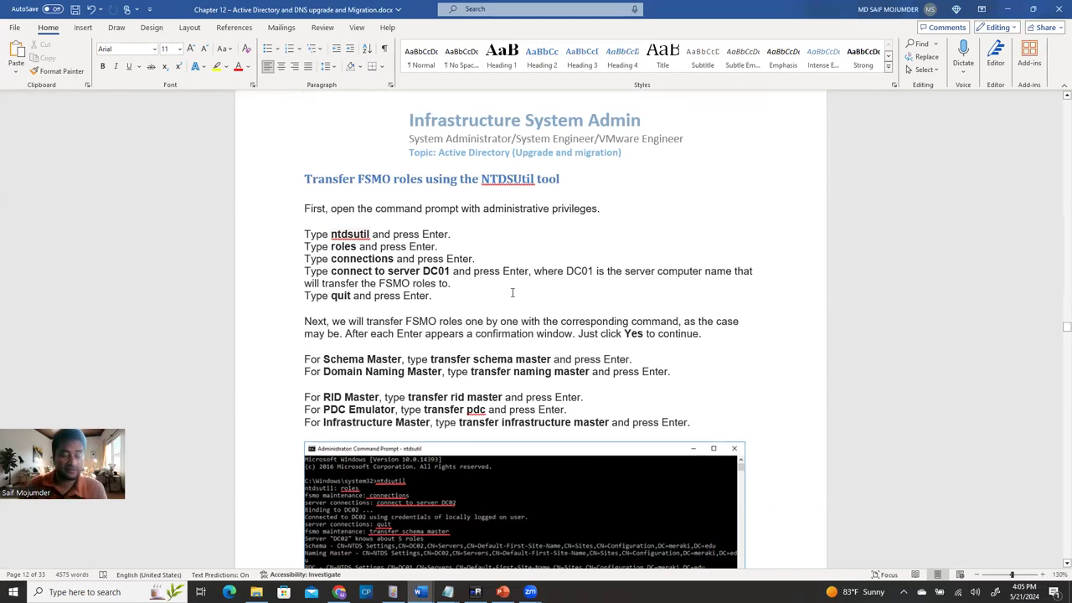
# Step: Select the ntdsutil instruction and command-prompt screenshot, then return to the remote session
pyautogui.click(509, 233)
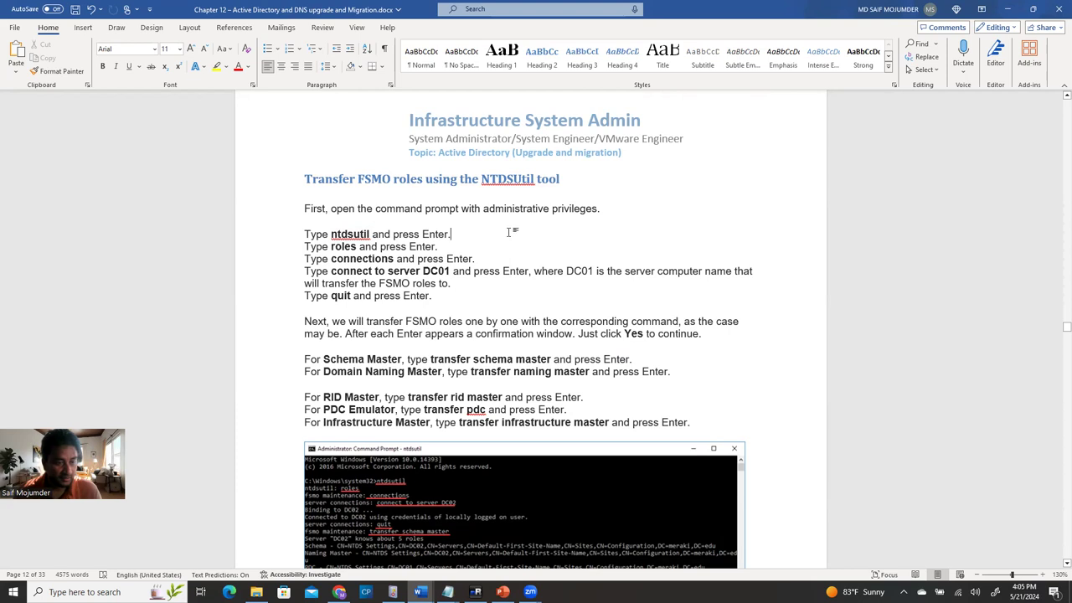
pyautogui.click(466, 453)
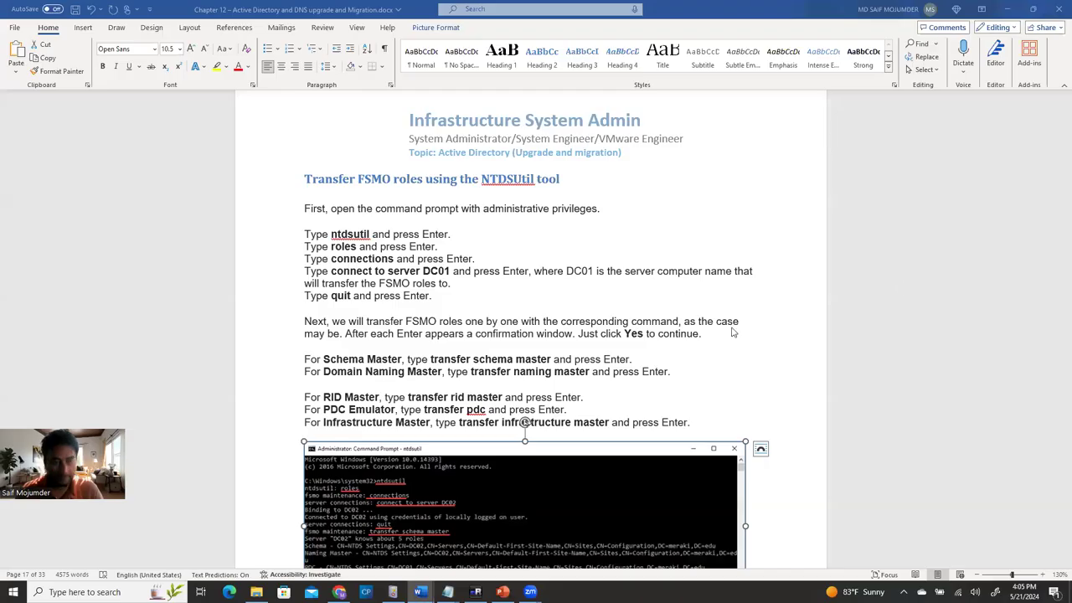
pyautogui.click(476, 592)
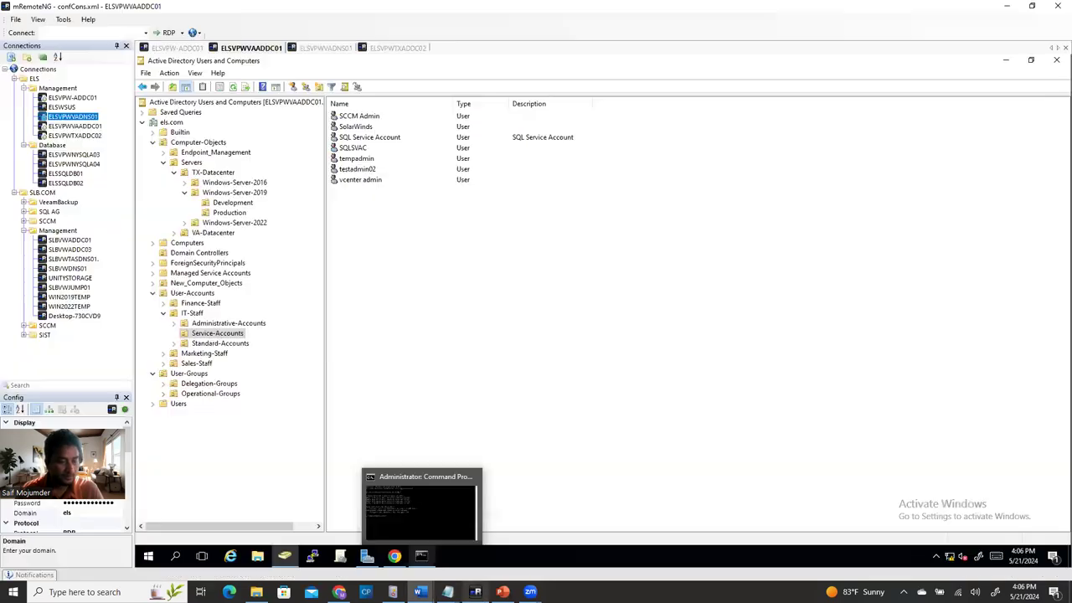
# Step: On ELSVPWTXADDC02, close Active Directory Users and Computers and launch cmd as administrator
pyautogui.click(394, 49)
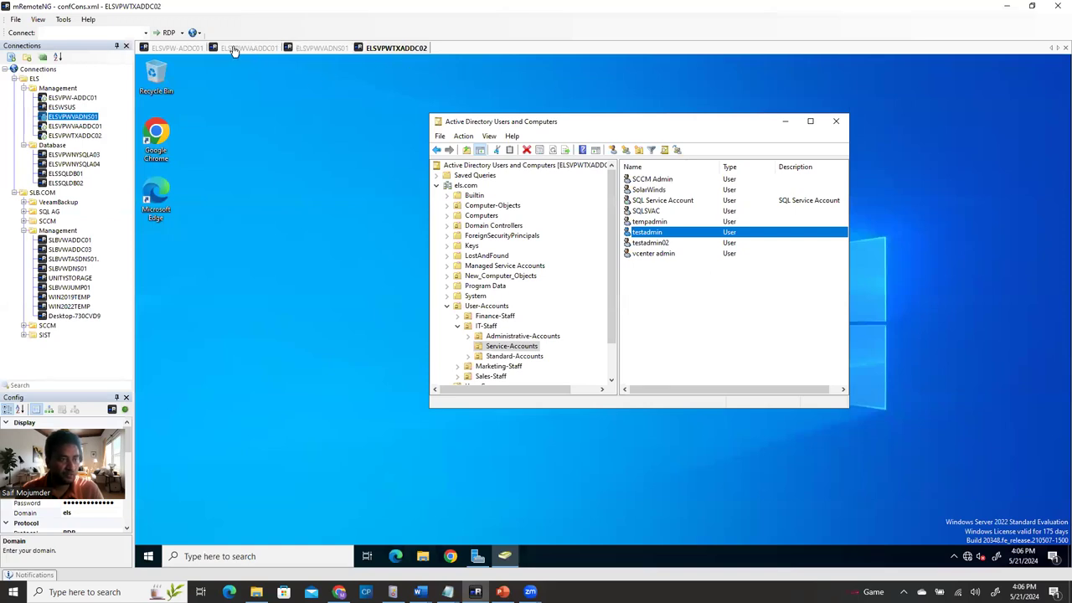
pyautogui.click(836, 121)
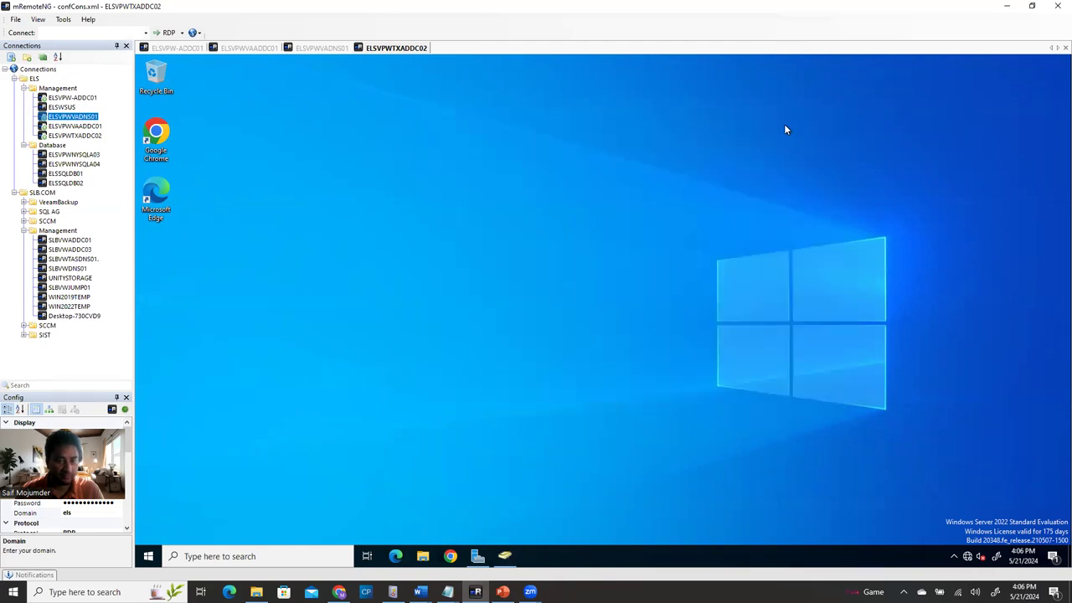
pyautogui.click(269, 557)
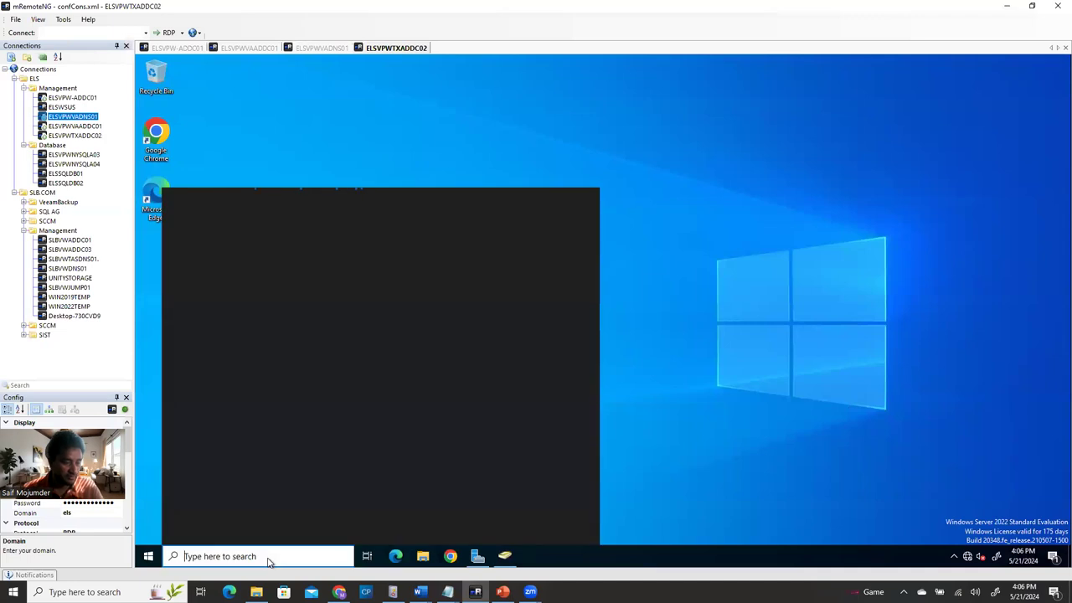
pyautogui.write('cmd')
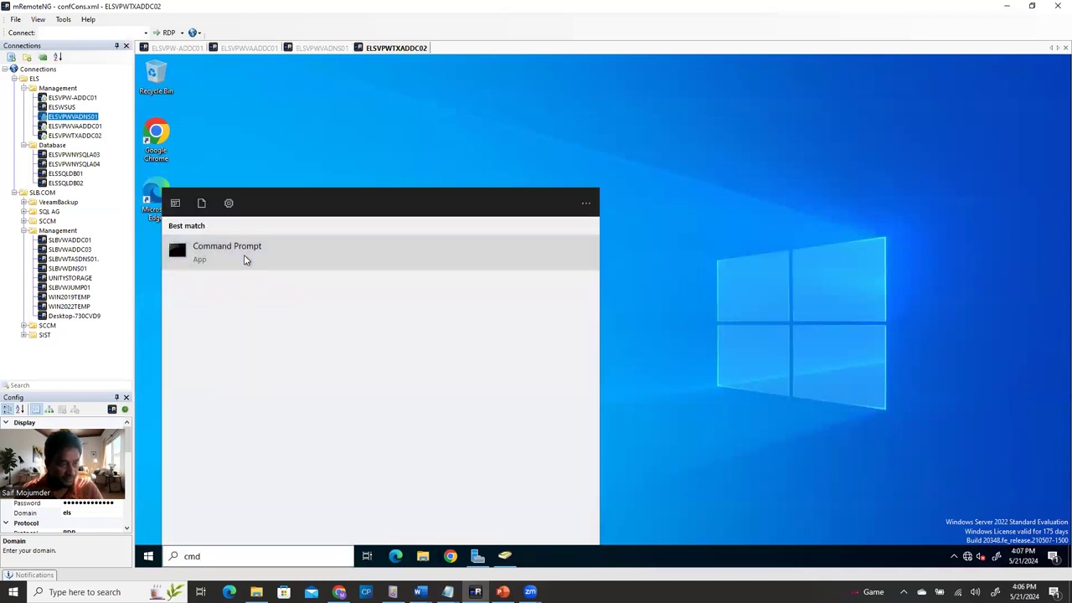
pyautogui.rightClick(257, 260)
pyautogui.click(280, 265)
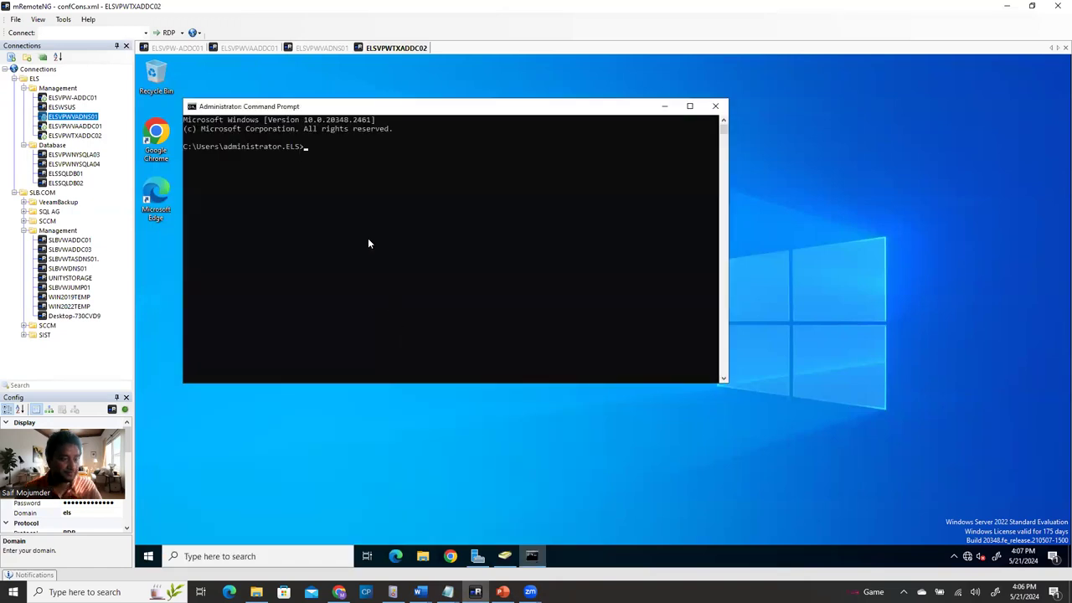
# Step: Run netdom query fsmo and review the five roles held by ELSVPWVAADDC01.els.com
pyautogui.moveTo(433, 99); pyautogui.dragTo(607, 122)
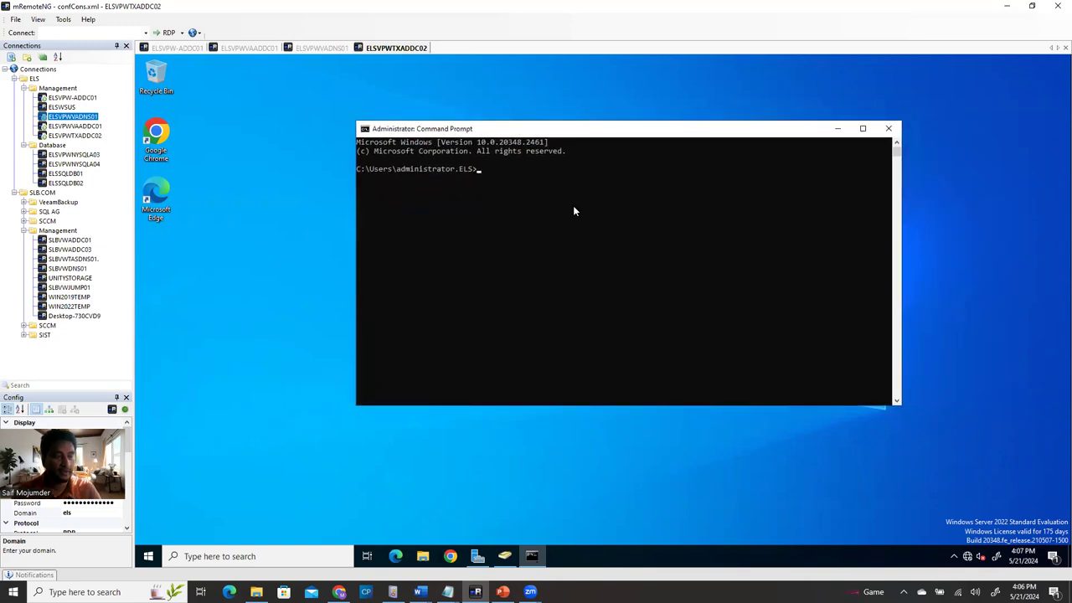
pyautogui.write('netdom query fsmo')
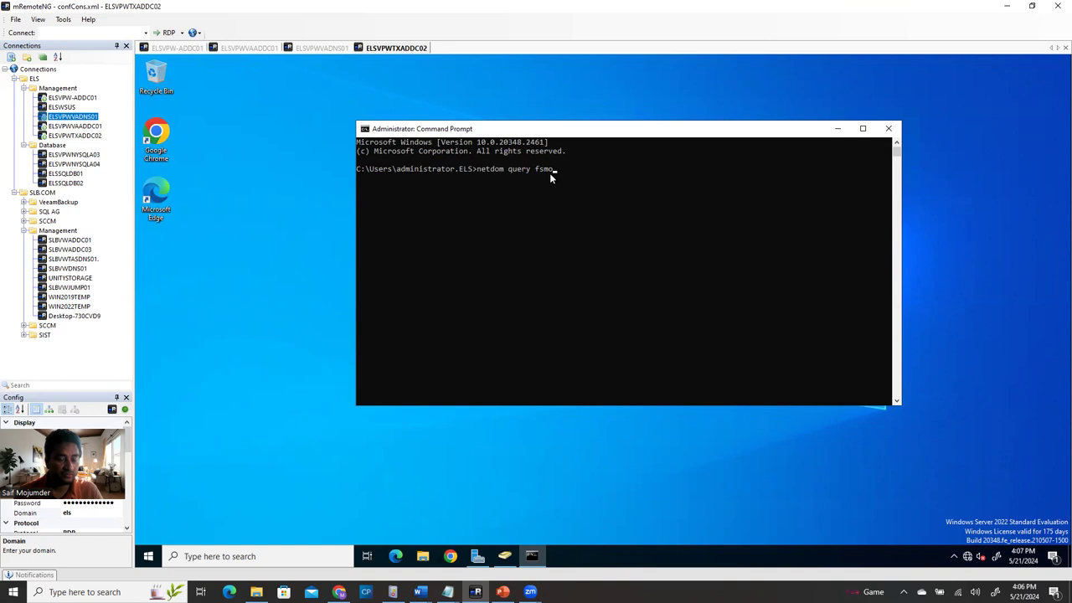
pyautogui.press('Return')
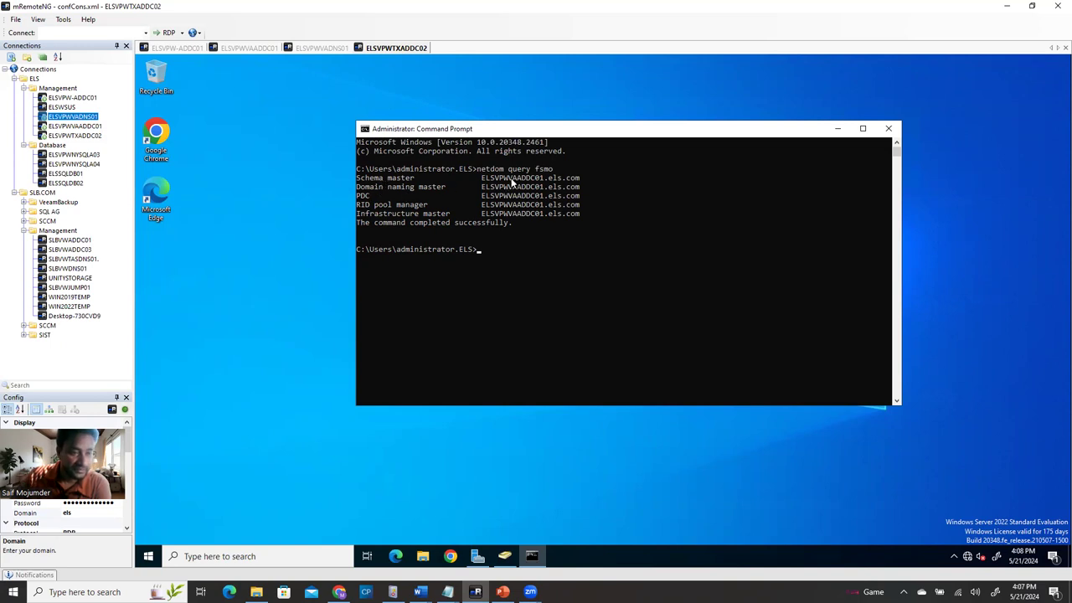
pyautogui.moveTo(586, 171); pyautogui.dragTo(578, 206)
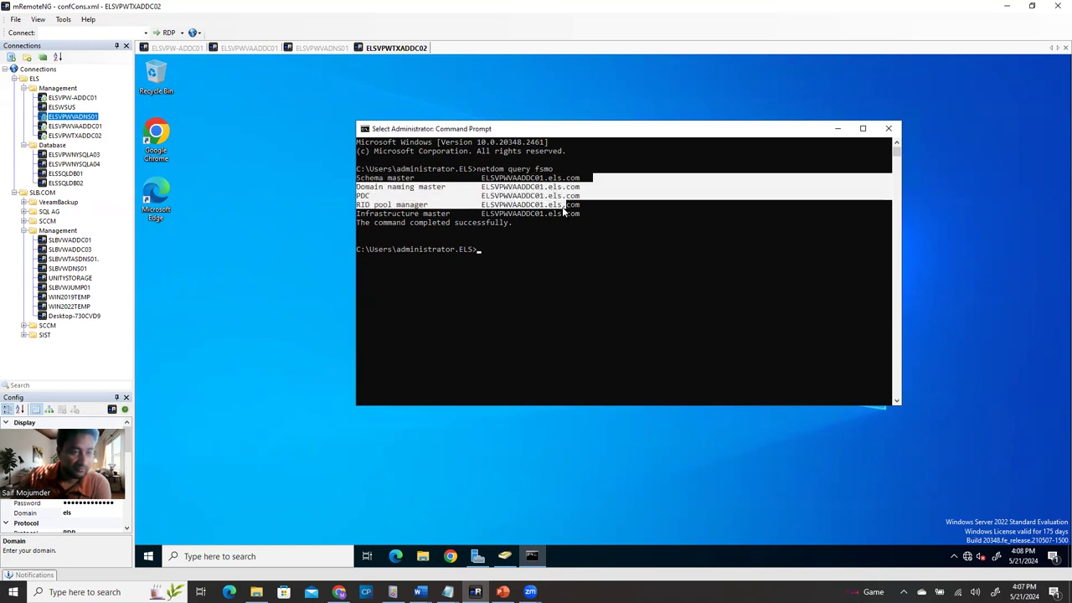
pyautogui.moveTo(357, 173); pyautogui.dragTo(576, 219)
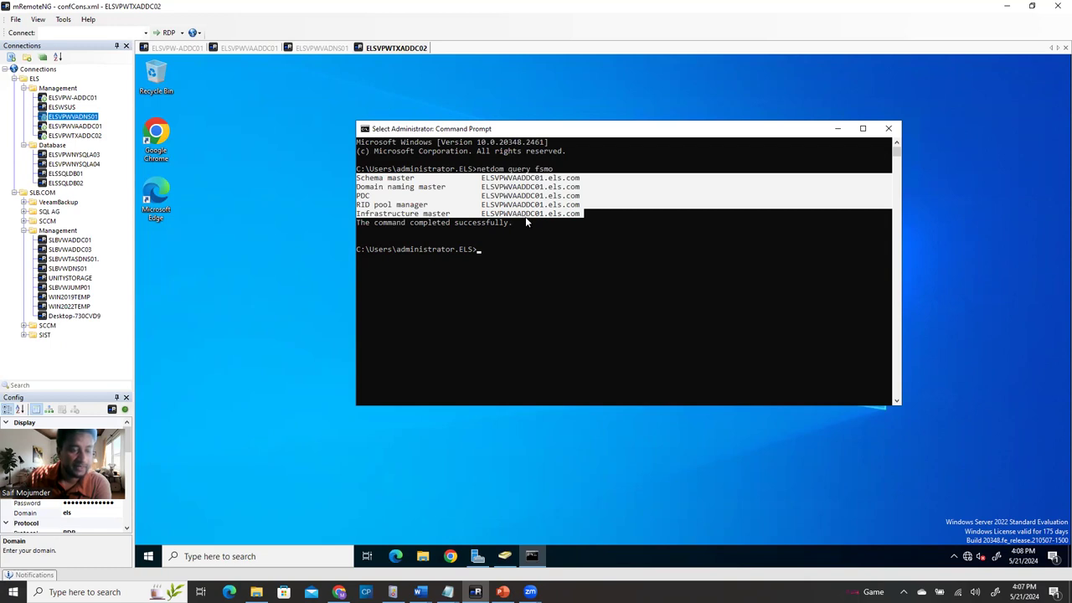
pyautogui.click(584, 277)
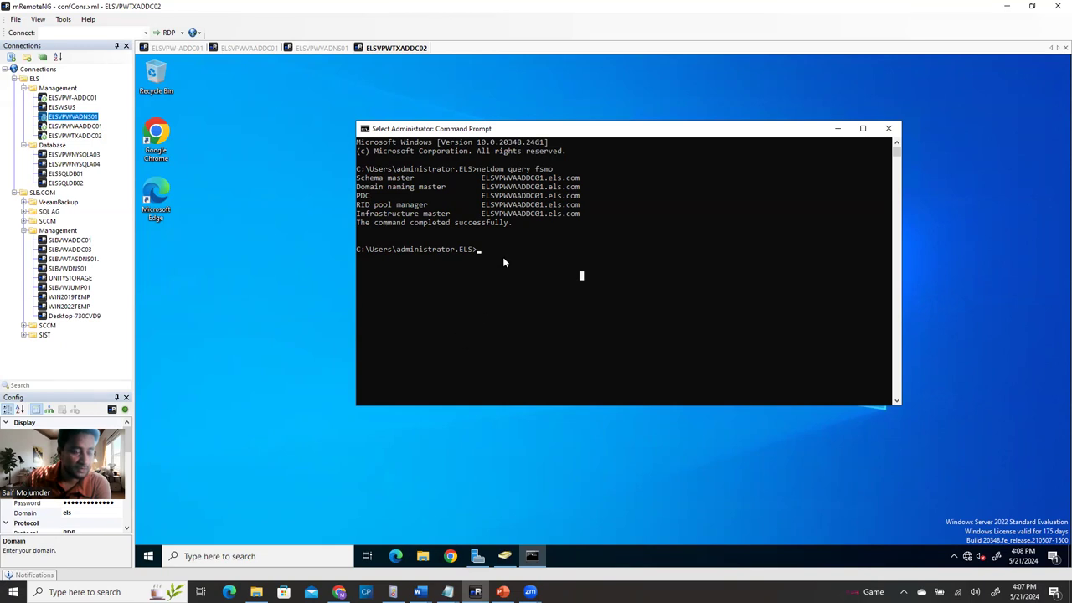
# Step: Read the Chapter 12 guide's ntdsutil steps from ntdsutil through the Infrastructure Master transfer
pyautogui.moveTo(420, 591)
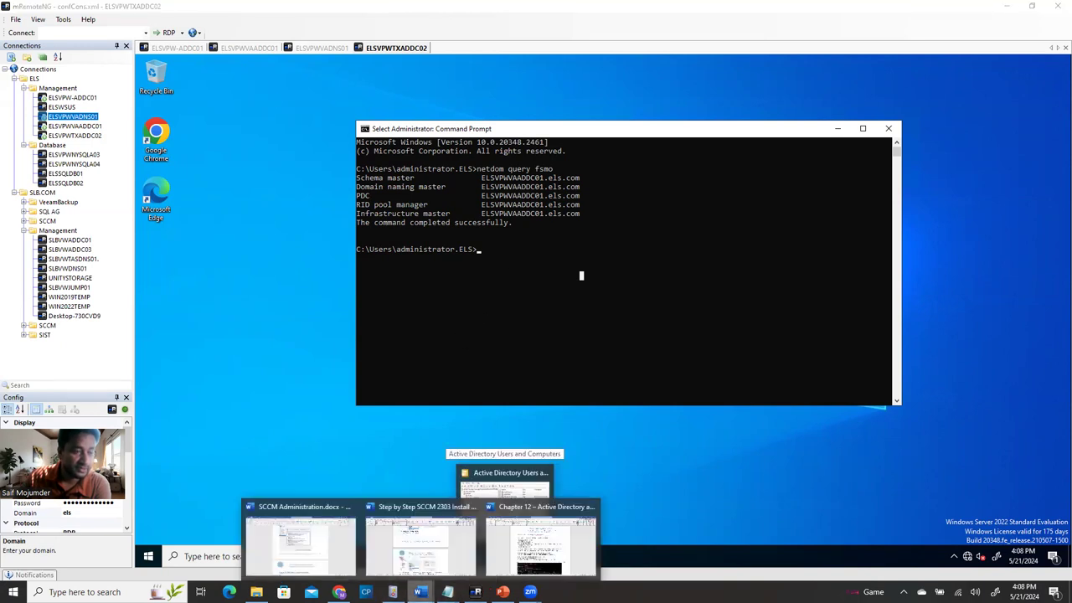
pyautogui.click(536, 542)
pyautogui.doubleClick(344, 232)
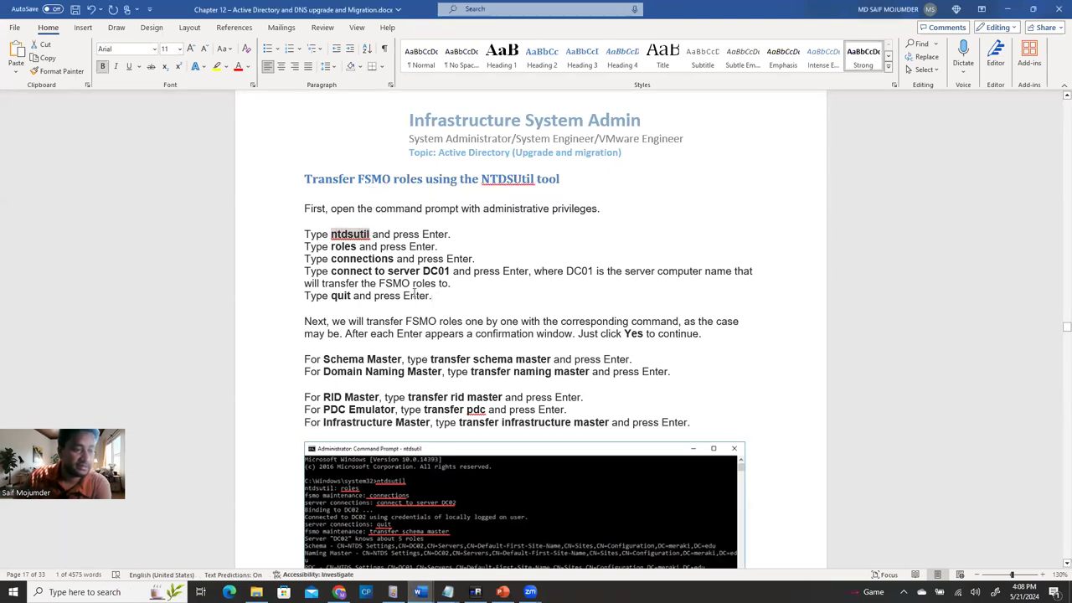
pyautogui.moveTo(414, 294); pyautogui.dragTo(393, 287)
pyautogui.click(462, 305)
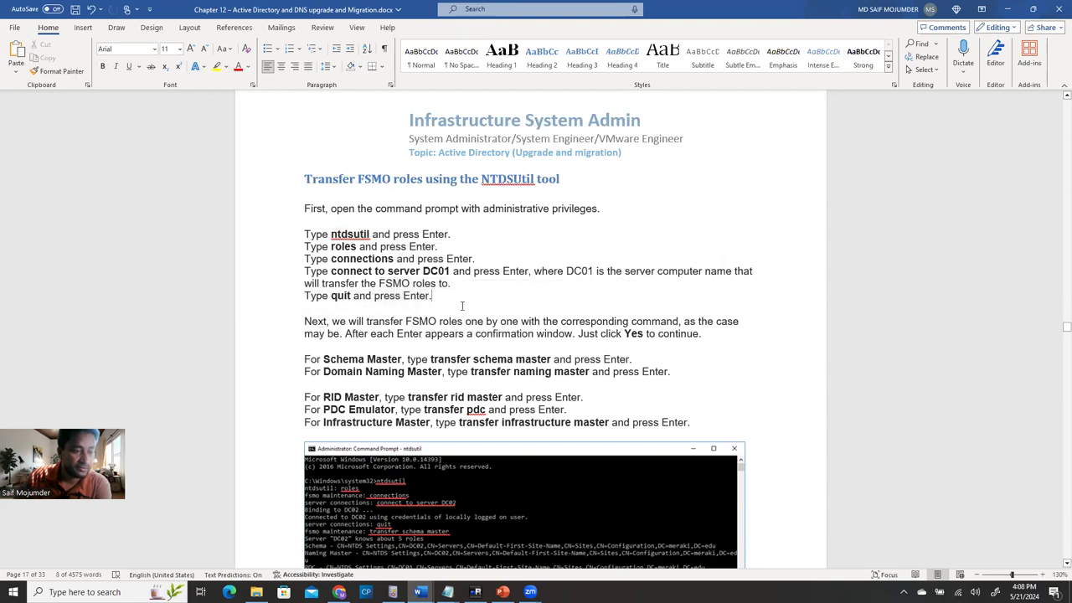
pyautogui.moveTo(692, 422); pyautogui.dragTo(285, 234)
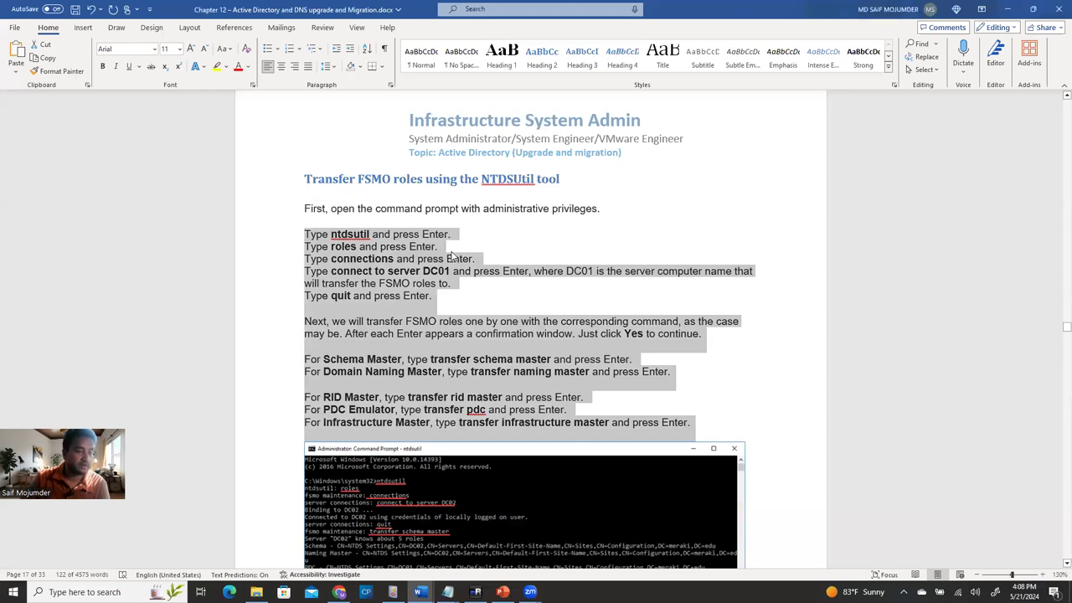
pyautogui.click(383, 270)
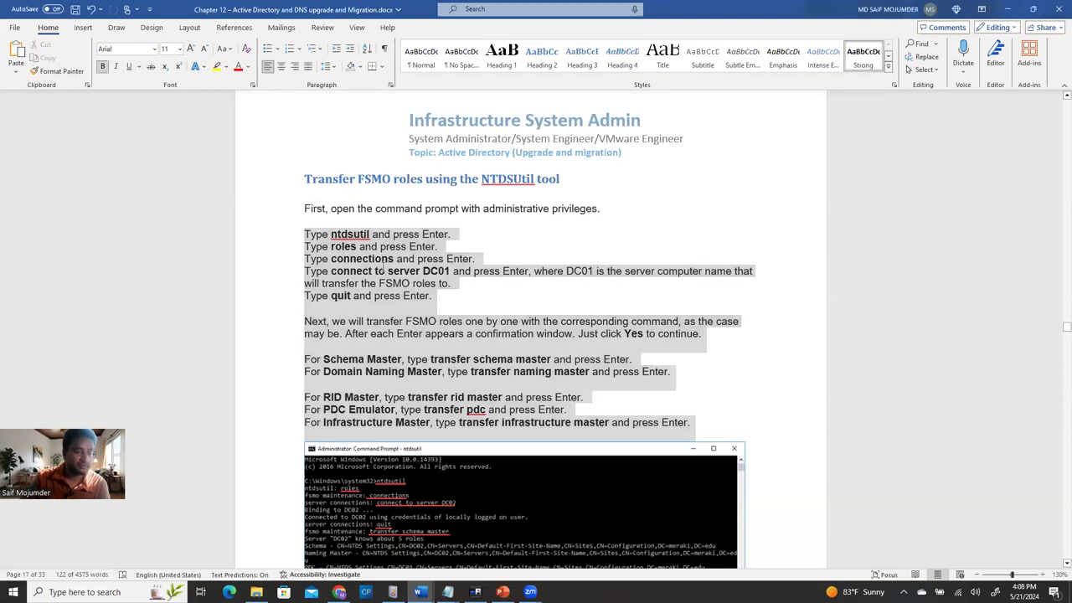
pyautogui.moveTo(370, 235); pyautogui.dragTo(332, 235)
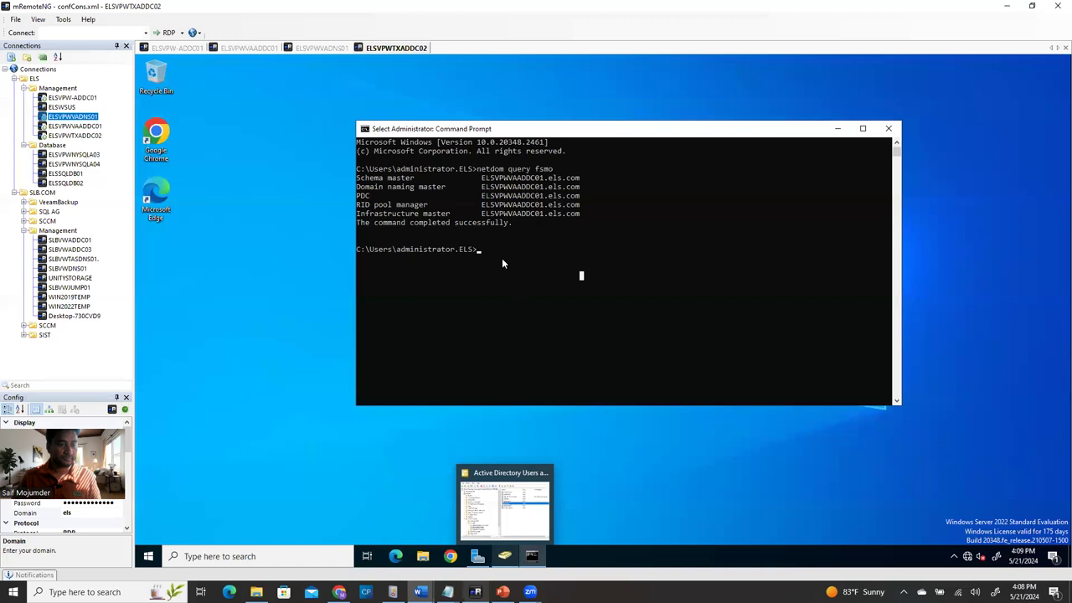
# Step: Start ntdsutil in the elevated Command Prompt
pyautogui.press('Escape')
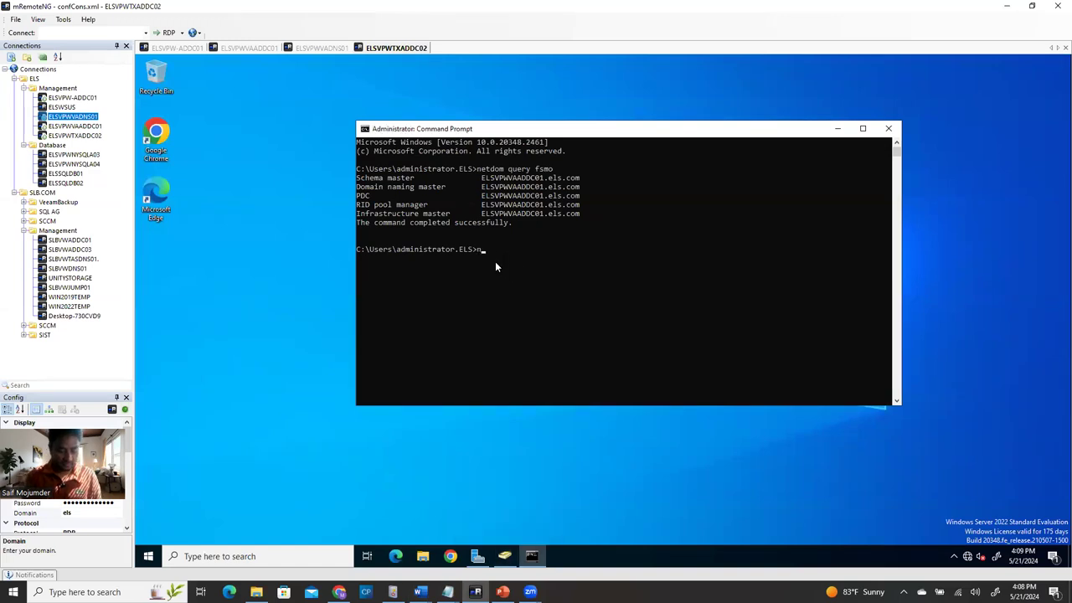
pyautogui.write('l')
pyautogui.press('Return')
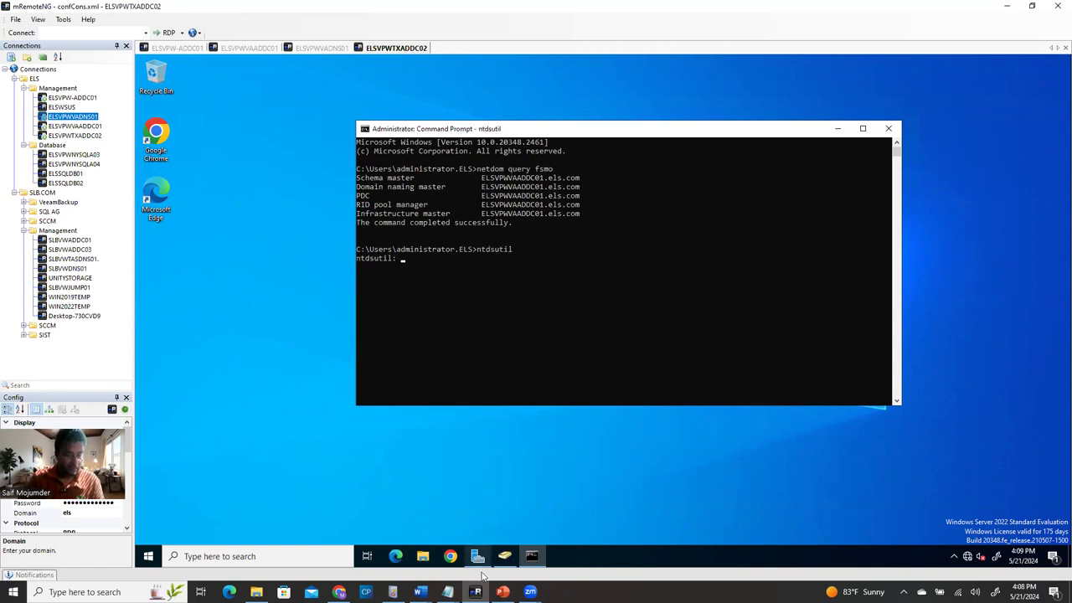
# Step: Enter roles, then connections in ntdsutil to reach the server connections prompt
pyautogui.moveTo(477, 556)
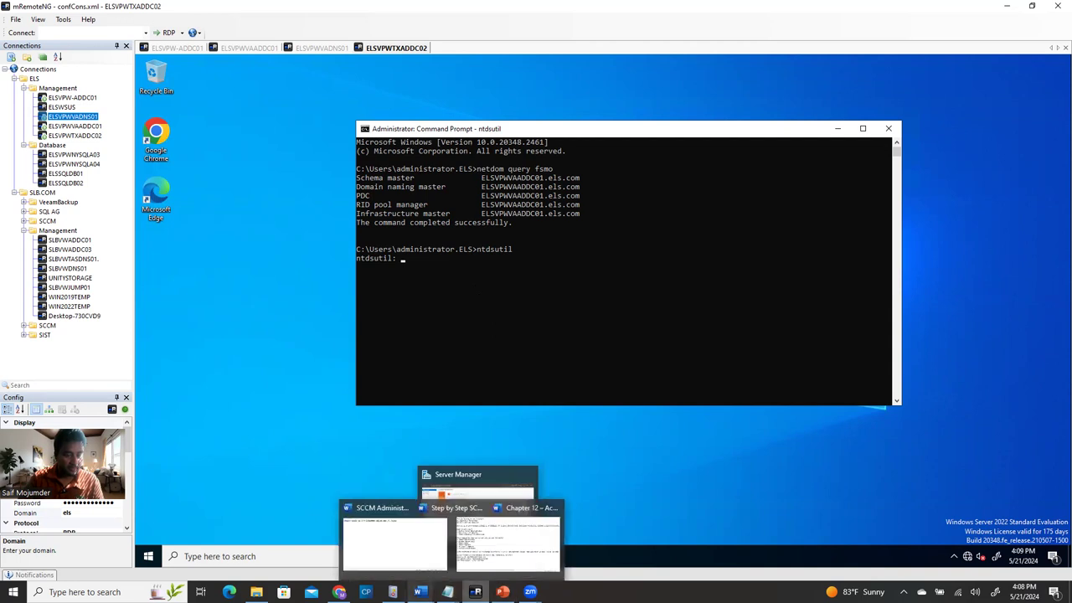
pyautogui.moveTo(460, 577)
pyautogui.moveTo(420, 592)
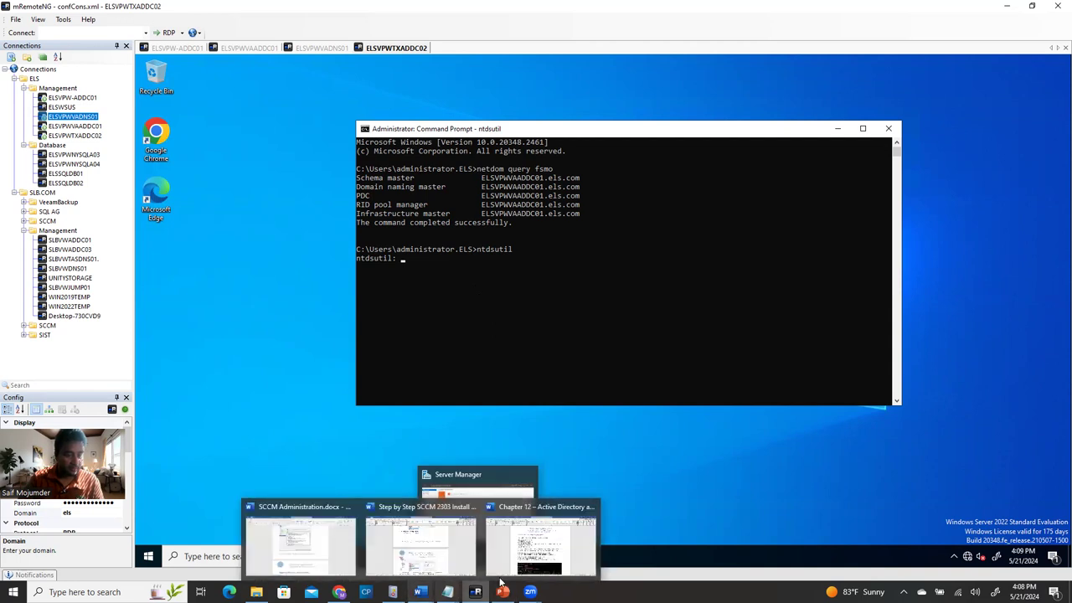
pyautogui.click(539, 548)
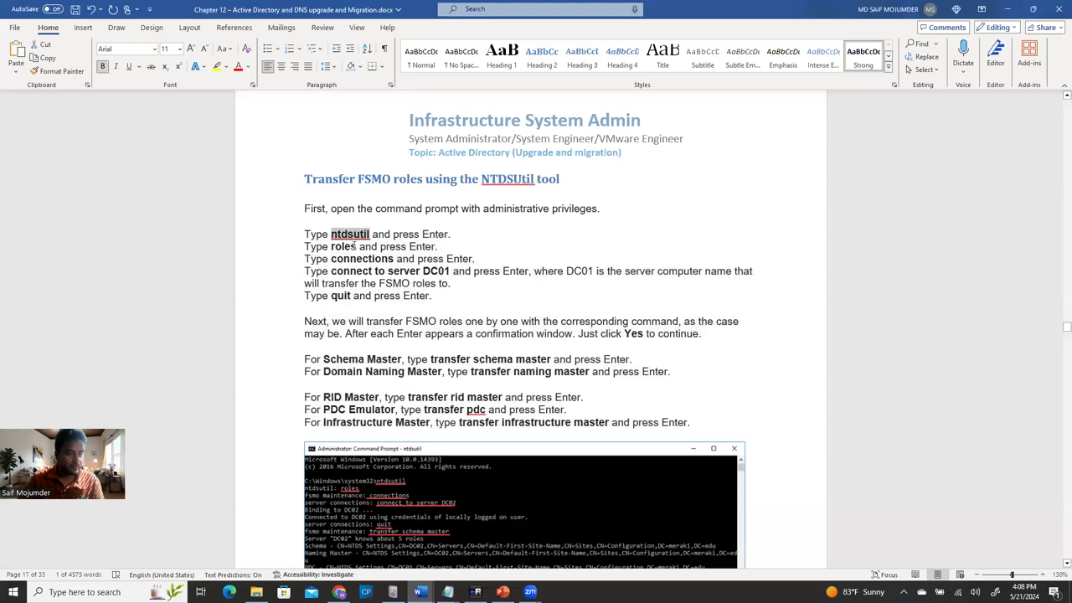
pyautogui.moveTo(393, 259); pyautogui.dragTo(333, 266)
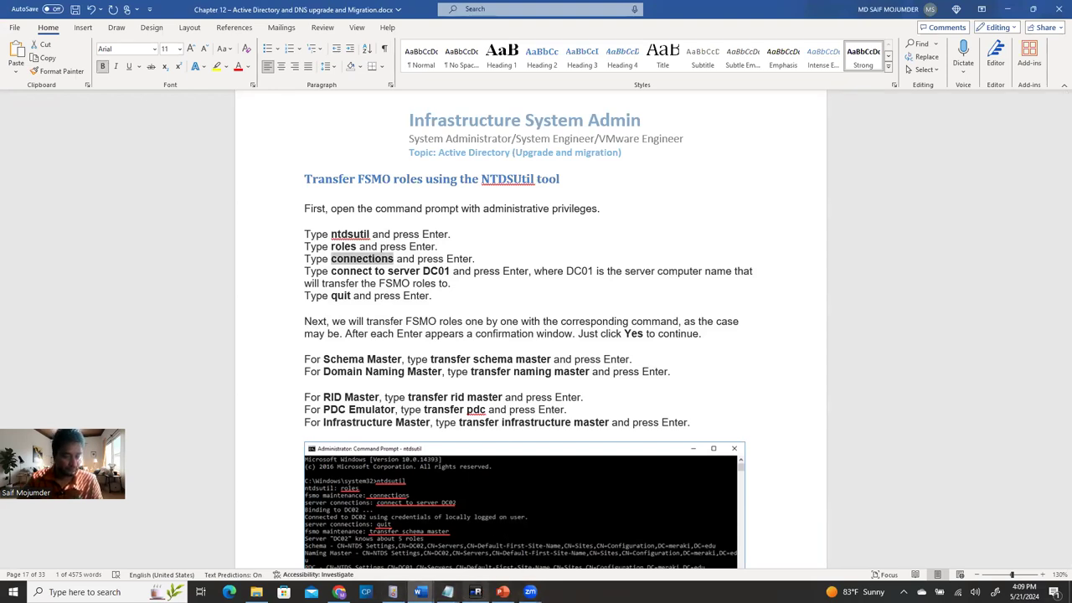
pyautogui.click(475, 591)
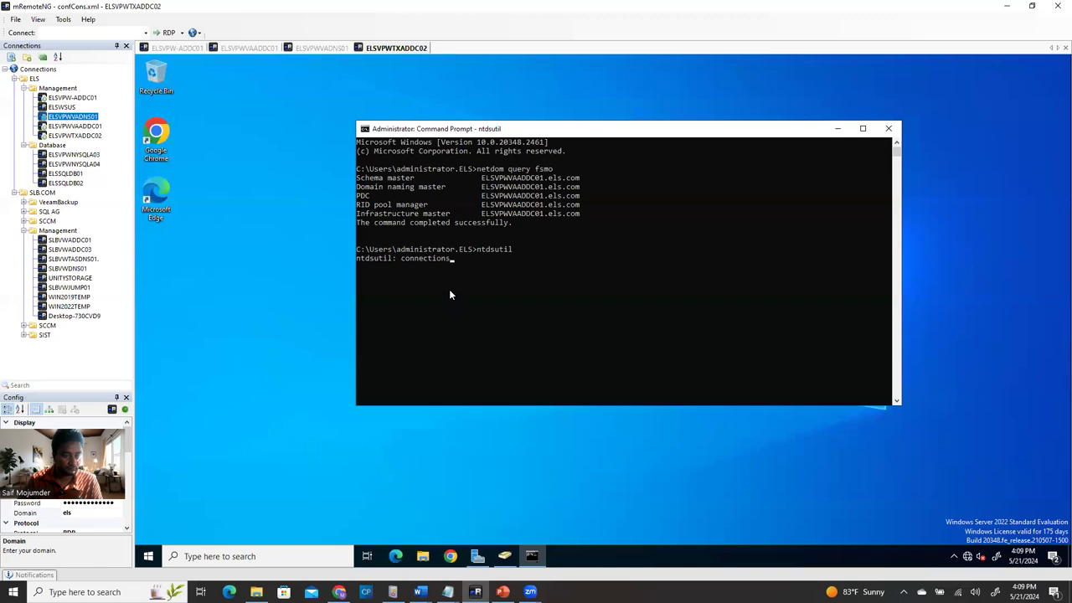
pyautogui.press('BackSpace')
pyautogui.press('BackSpace')
pyautogui.press('BackSpace')
pyautogui.press('BackSpace')
pyautogui.press('BackSpace')
pyautogui.press('BackSpace')
pyautogui.press('BackSpace')
pyautogui.press('BackSpace')
pyautogui.press('BackSpace')
pyautogui.press('BackSpace')
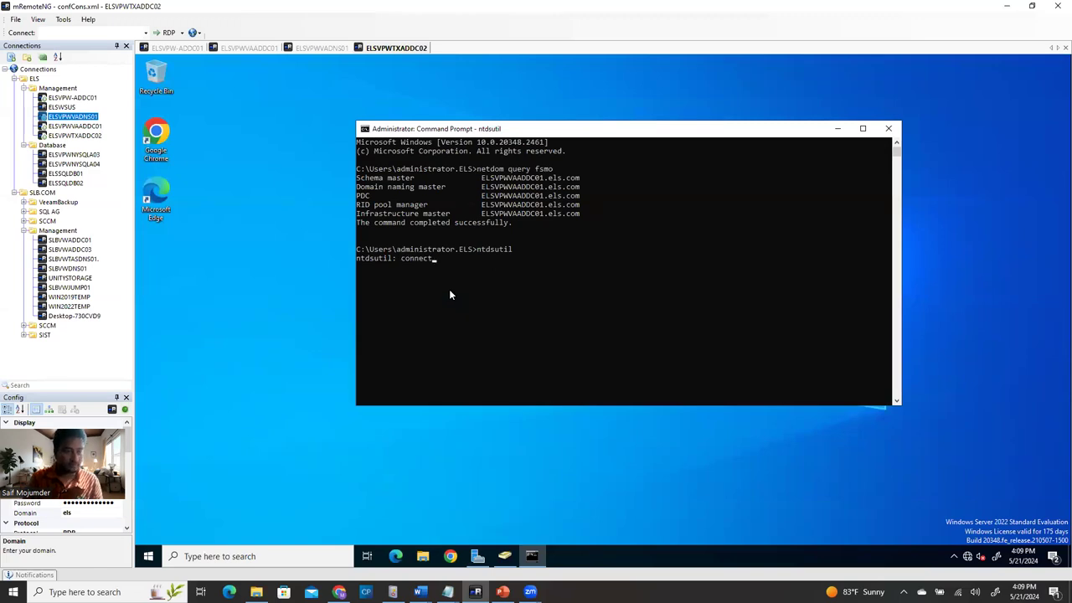
pyautogui.write('roles')
pyautogui.press('Return')
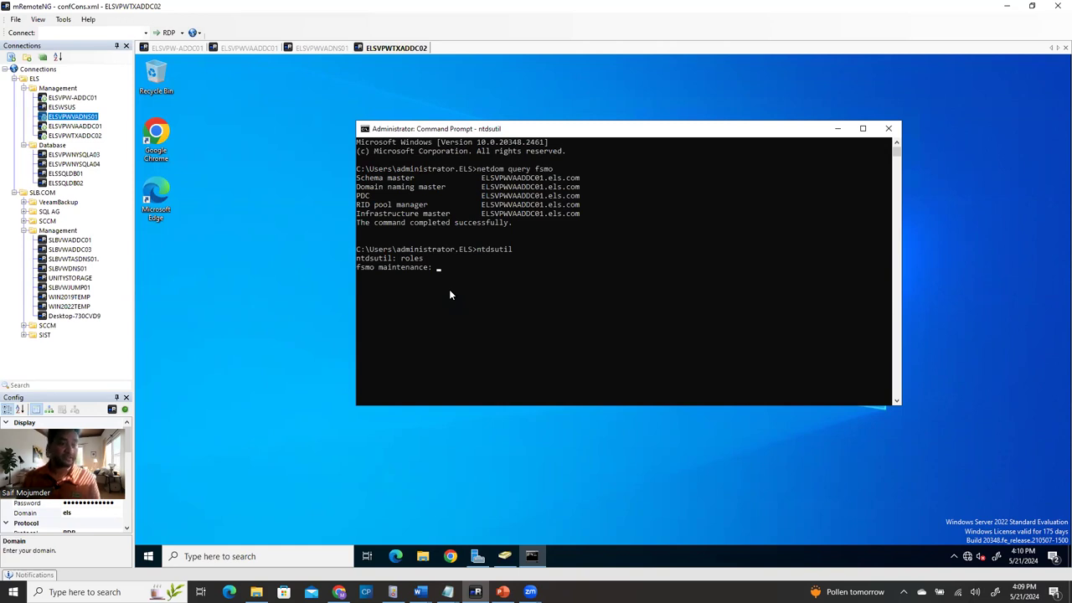
pyautogui.write('connections')
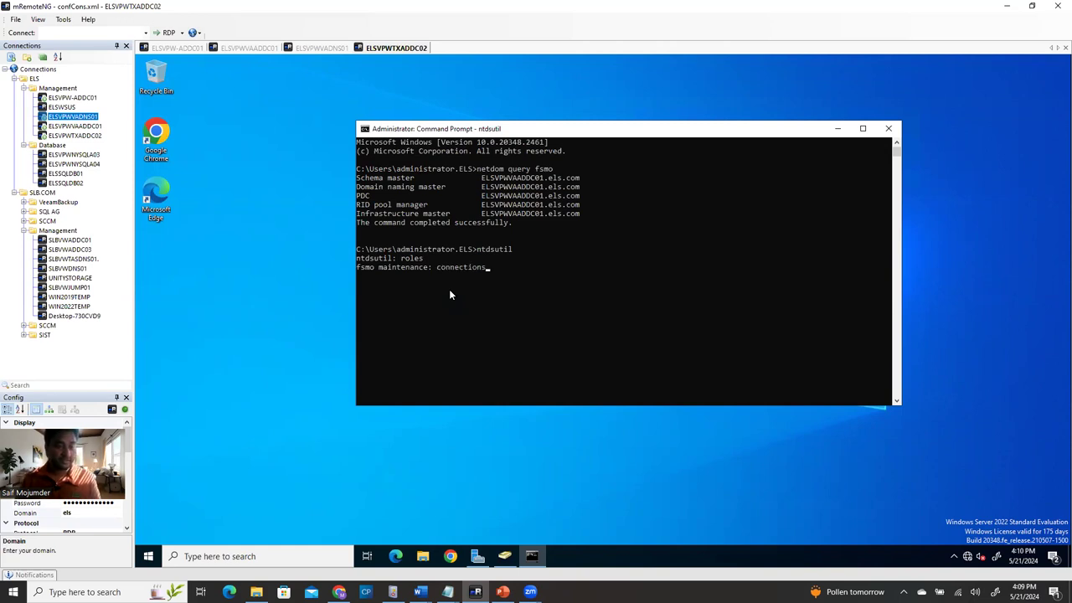
pyautogui.press('Return')
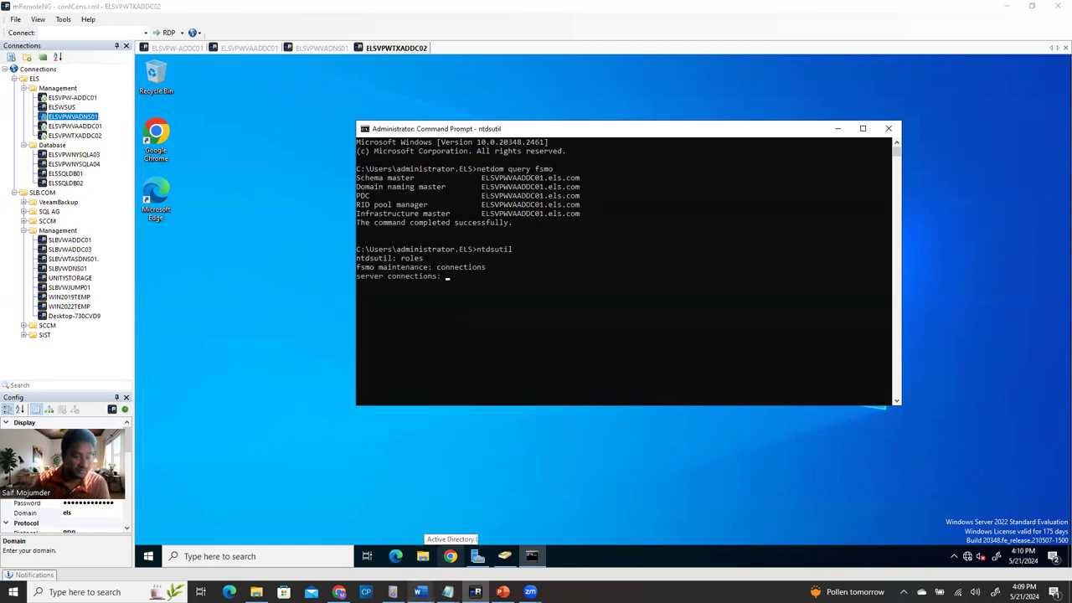
# Step: Copy 'connect to server' from the Chapter 12 guide and paste it into the remote console
pyautogui.moveTo(420, 591)
pyautogui.click(536, 557)
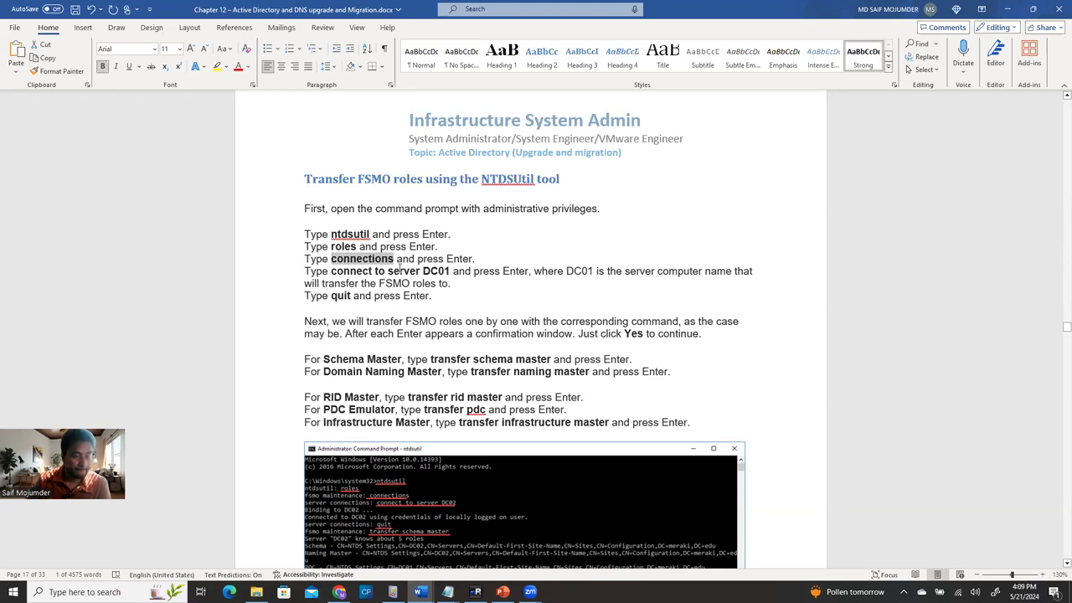
pyautogui.moveTo(332, 273); pyautogui.dragTo(444, 271)
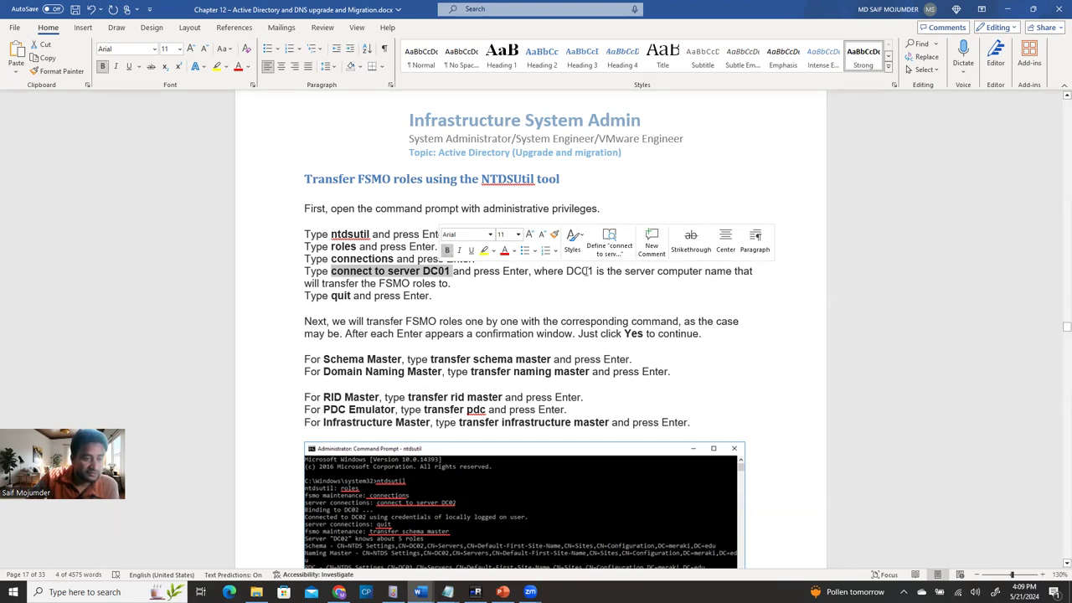
pyautogui.click(423, 272)
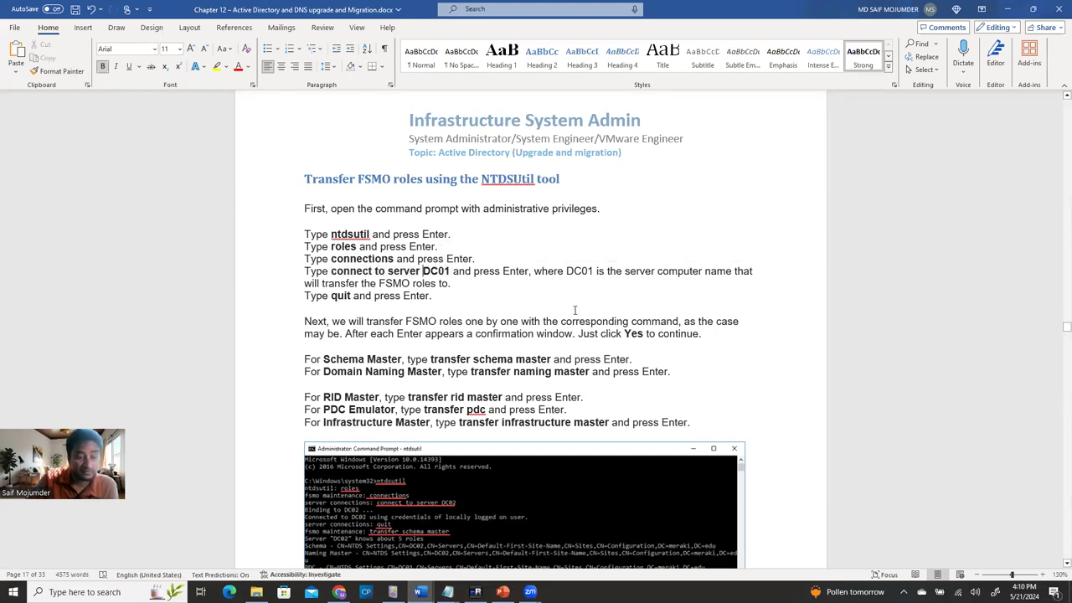
pyautogui.moveTo(423, 272); pyautogui.dragTo(449, 271)
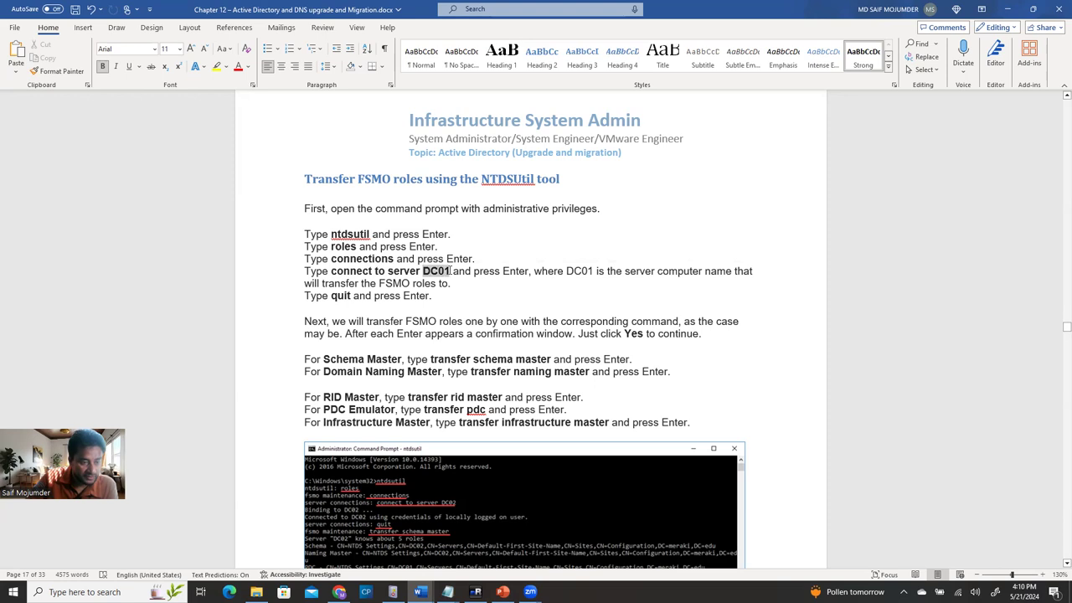
pyautogui.moveTo(331, 272); pyautogui.dragTo(422, 272)
pyautogui.hotkey('ctrl', 'c')
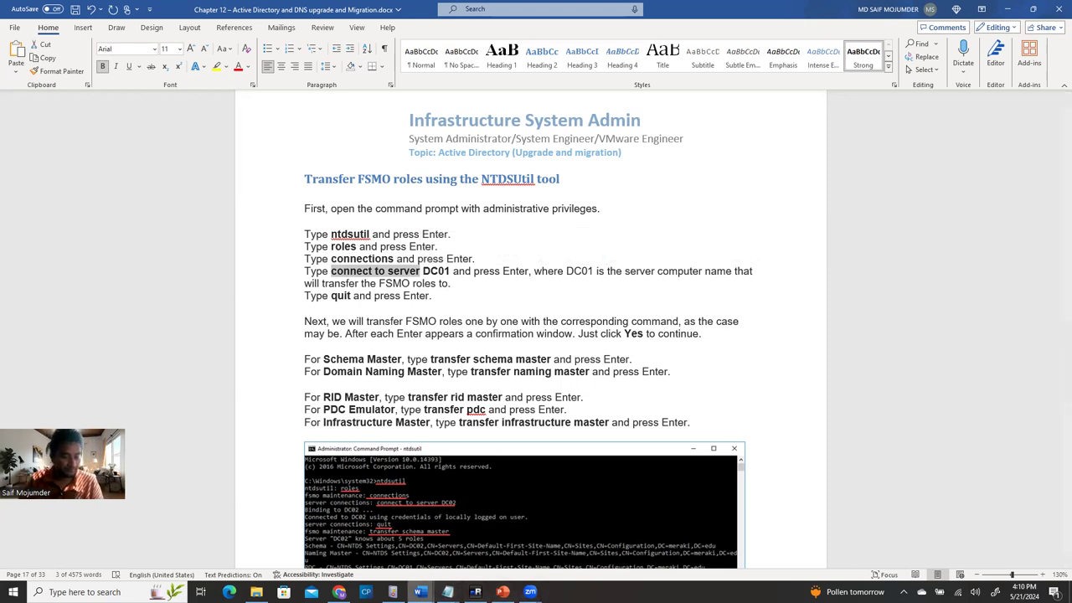
pyautogui.click(476, 592)
pyautogui.rightClick(527, 304)
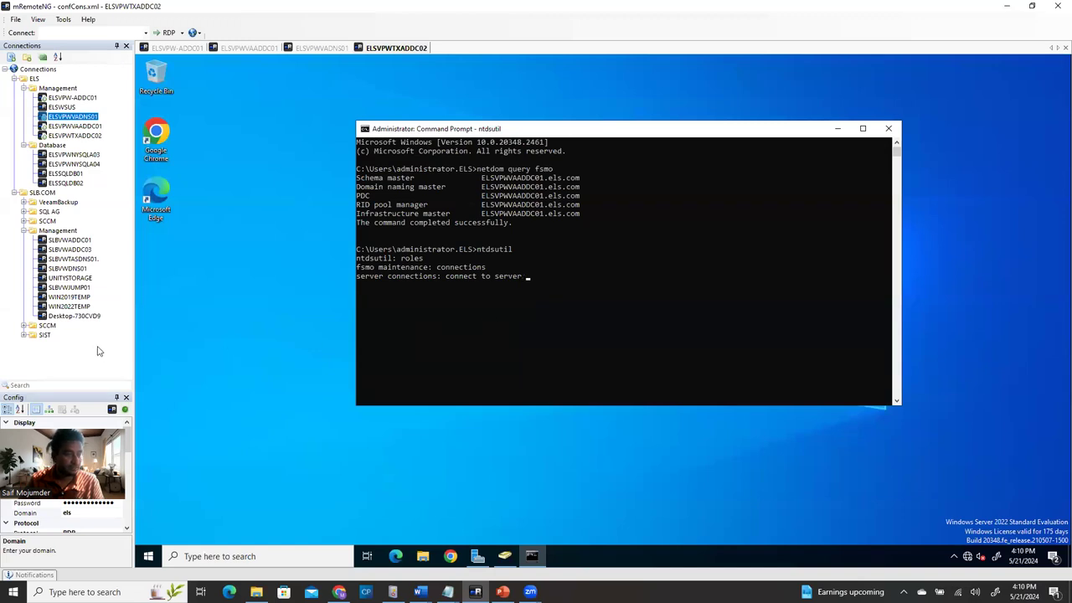
# Step: Append ELSVPWTXADDC02 from the Connections tree to 'connect to server' and run it
pyautogui.click(99, 135)
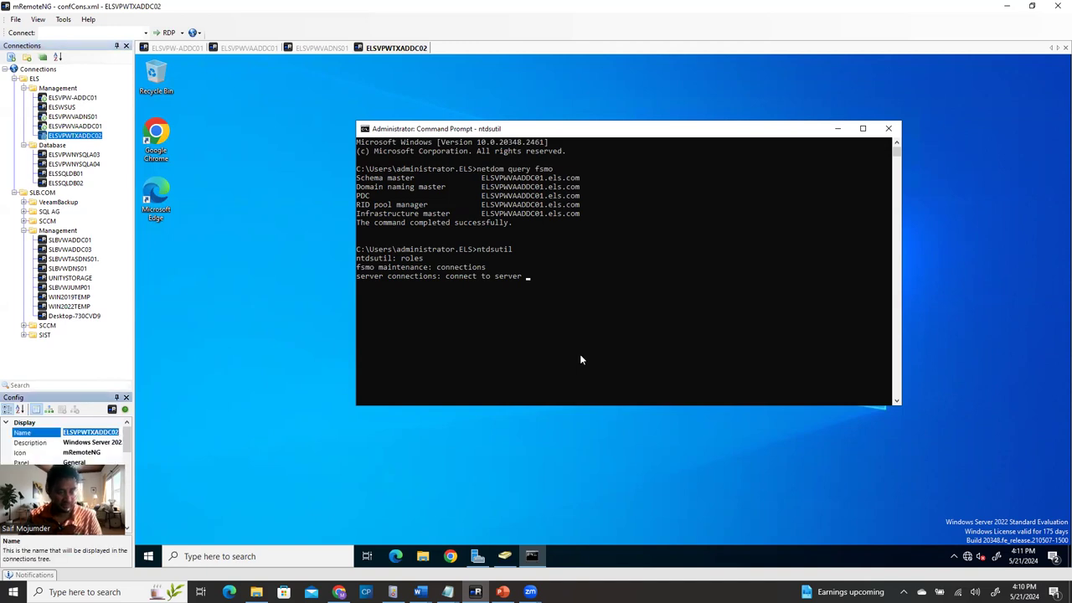
pyautogui.rightClick(578, 299)
pyautogui.press('Return')
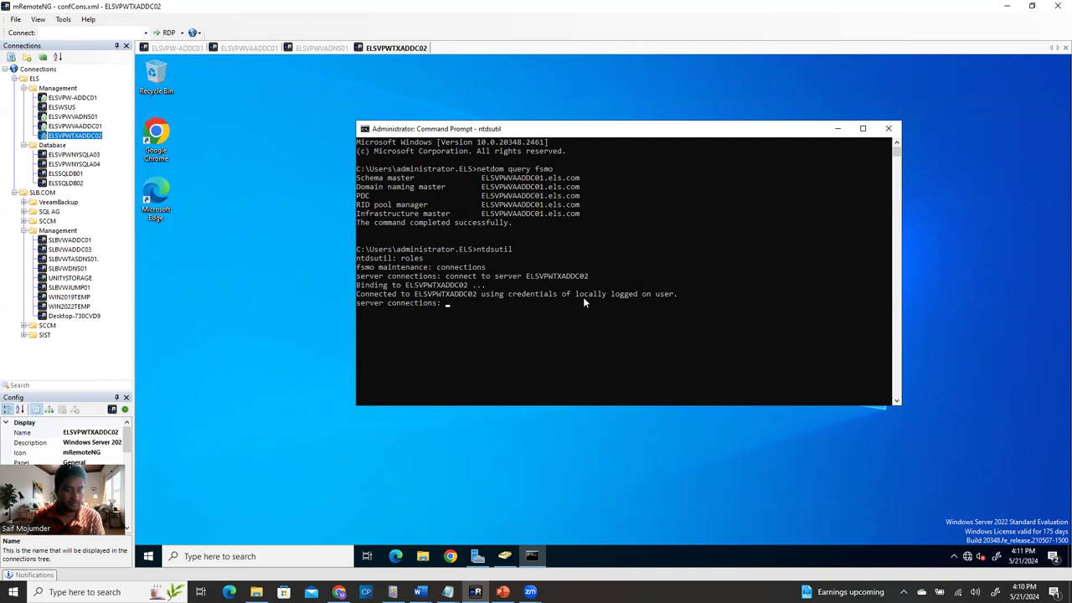
# Step: Rerun the connect command using the full name ELSVPWTXADDC02.els.com
pyautogui.write('ELSVPWTXADDC02')
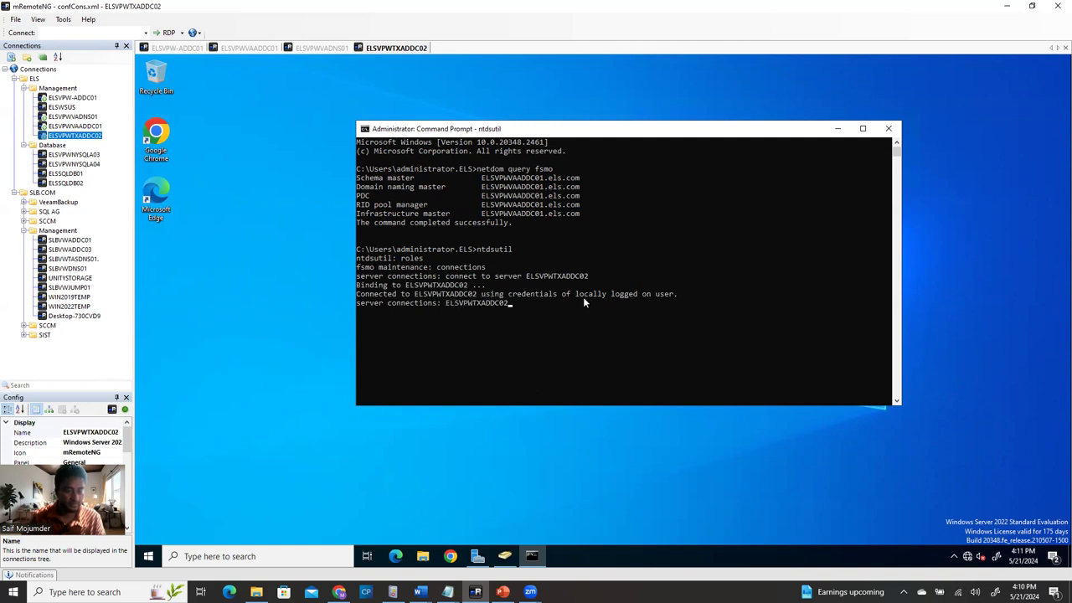
pyautogui.press('BackSpace')
pyautogui.press('BackSpace')
pyautogui.press('BackSpace')
pyautogui.press('BackSpace')
pyautogui.press('BackSpace')
pyautogui.press('BackSpace')
pyautogui.press('BackSpace')
pyautogui.press('BackSpace')
pyautogui.press('BackSpace')
pyautogui.press('BackSpace')
pyautogui.press('BackSpace')
pyautogui.press('BackSpace')
pyautogui.press('BackSpace')
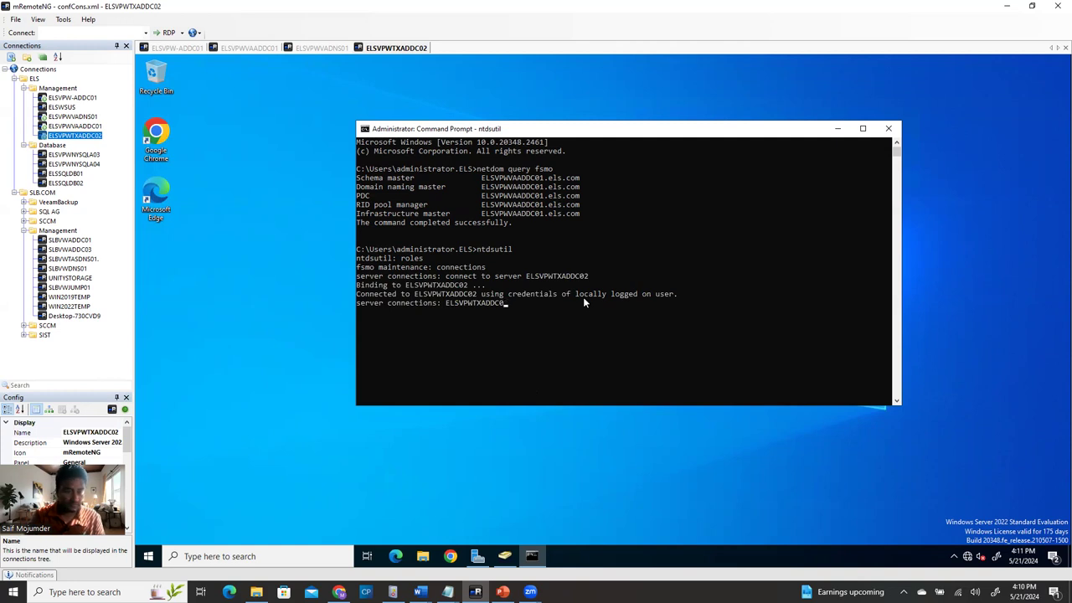
pyautogui.press('BackSpace')
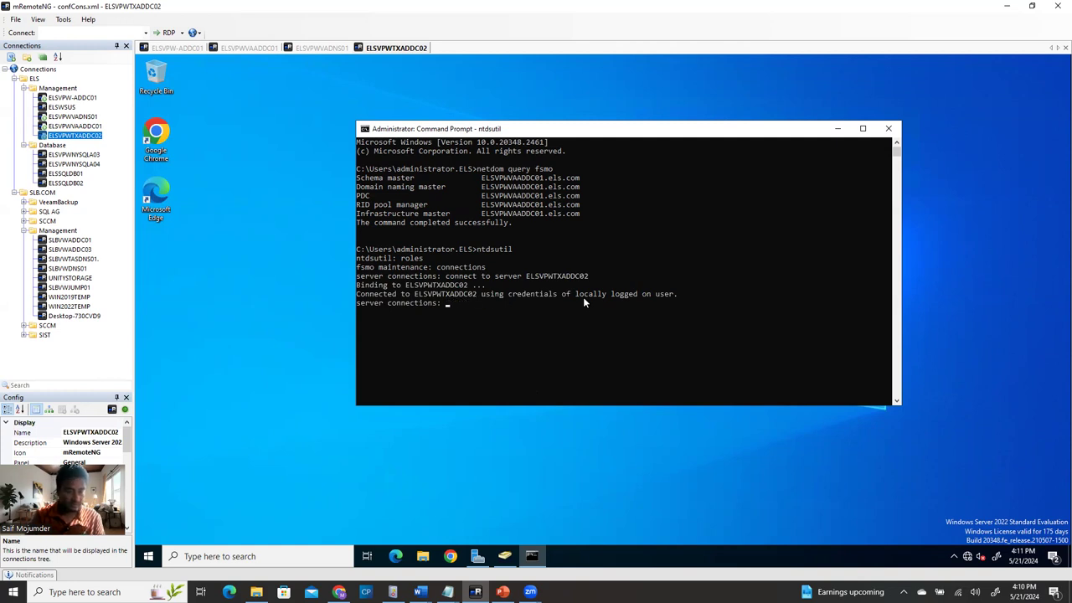
pyautogui.press('Up')
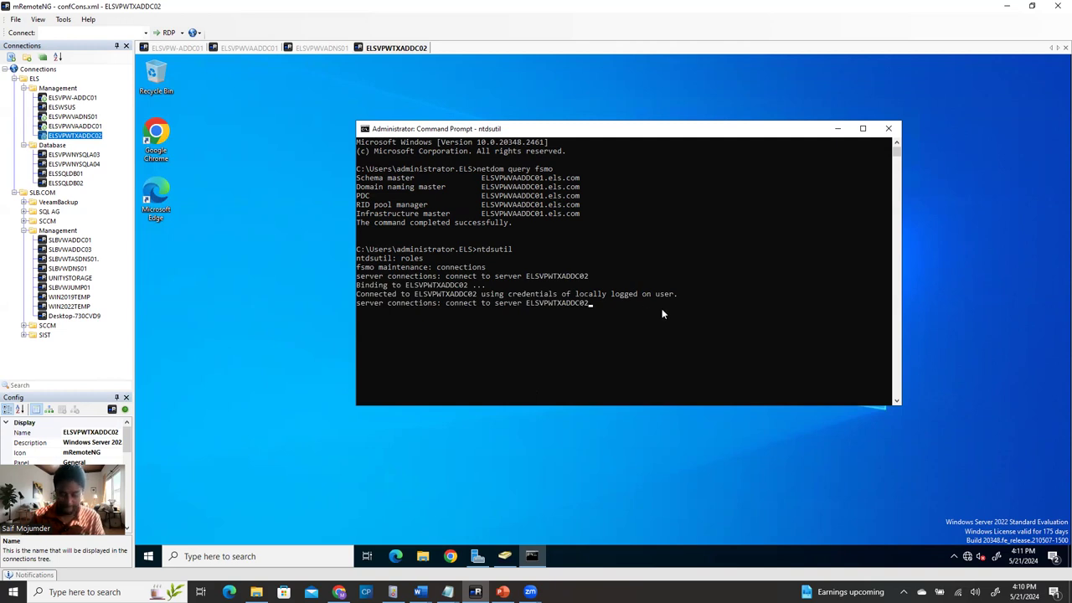
pyautogui.write('.els.com')
pyautogui.press('Return')
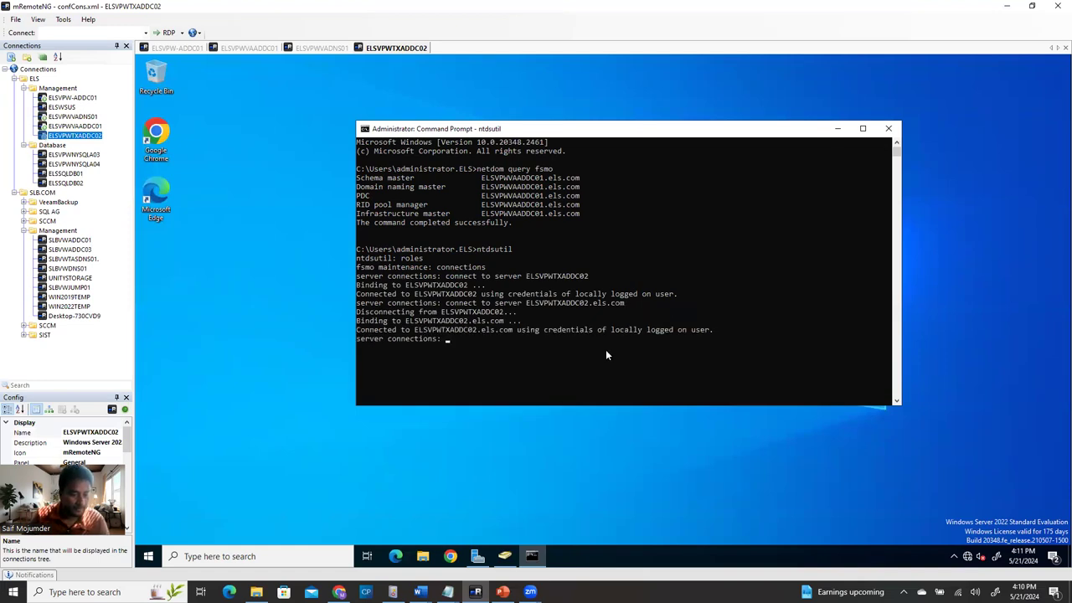
# Step: Quit server connections to return to the fsmo maintenance prompt
pyautogui.moveTo(532, 557)
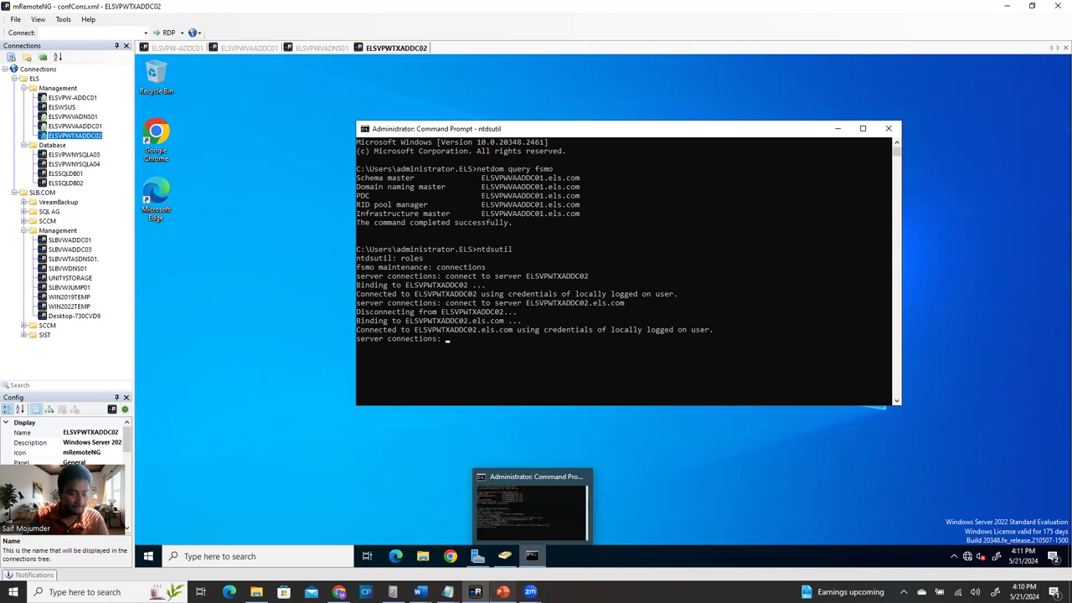
pyautogui.moveTo(420, 591)
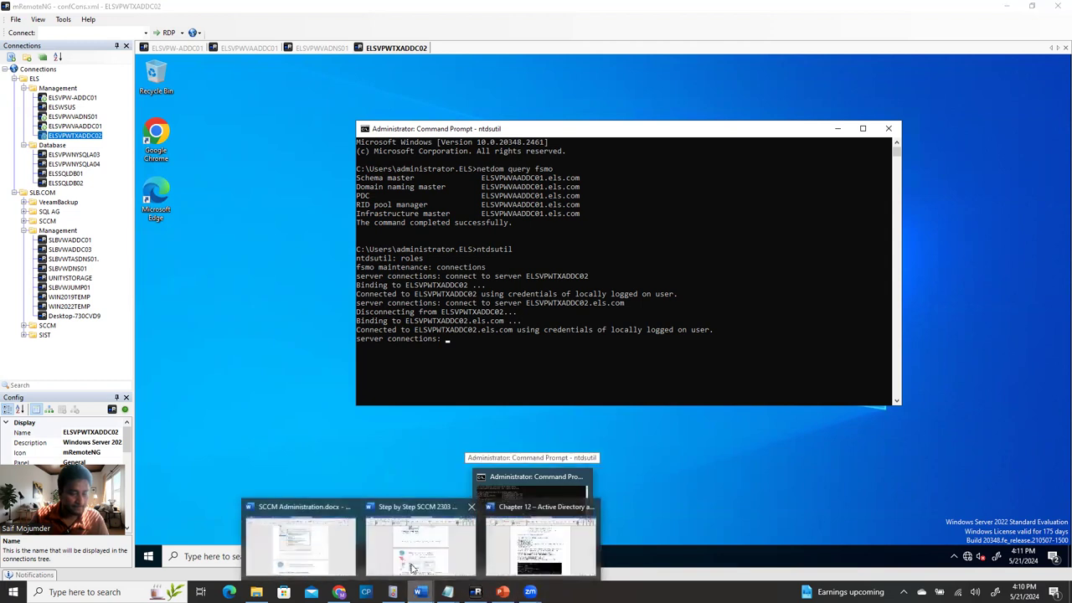
pyautogui.click(540, 545)
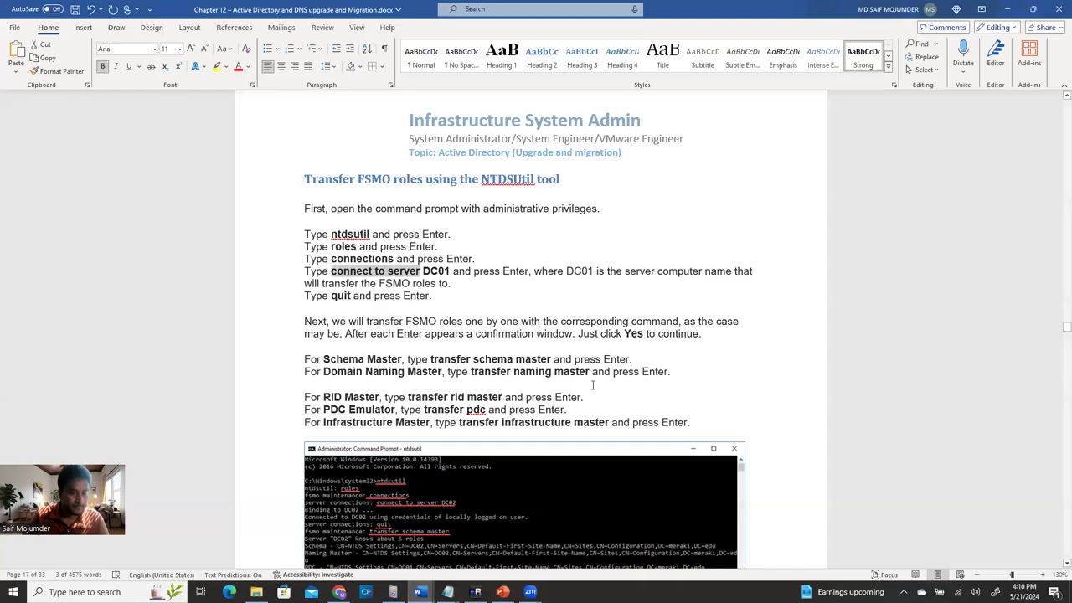
pyautogui.scroll(-1, 542, 515)
pyautogui.scroll(-2, 549, 502)
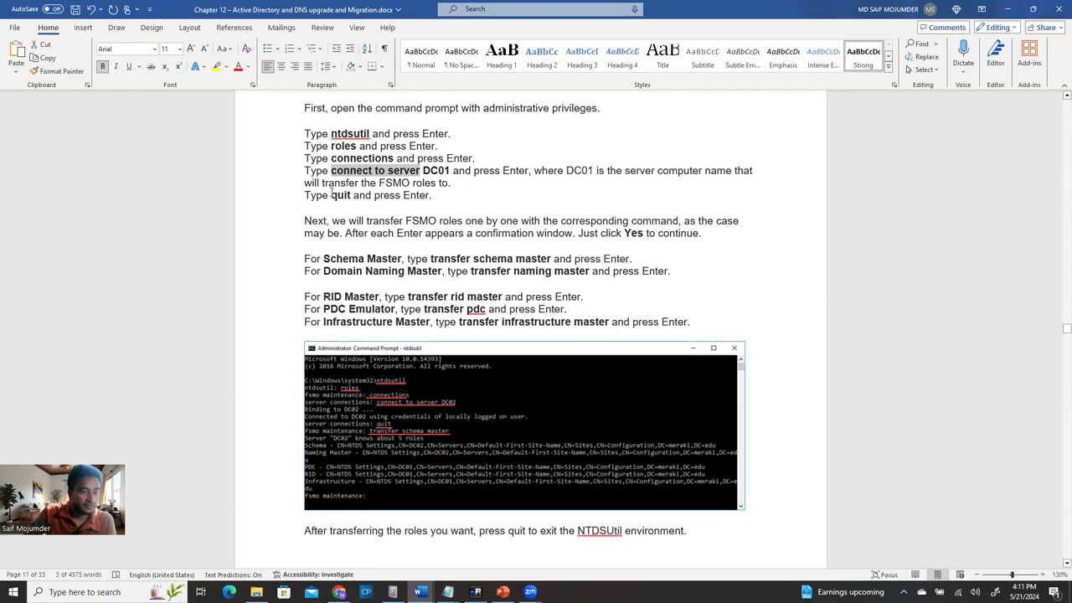
pyautogui.moveTo(332, 196); pyautogui.dragTo(351, 195)
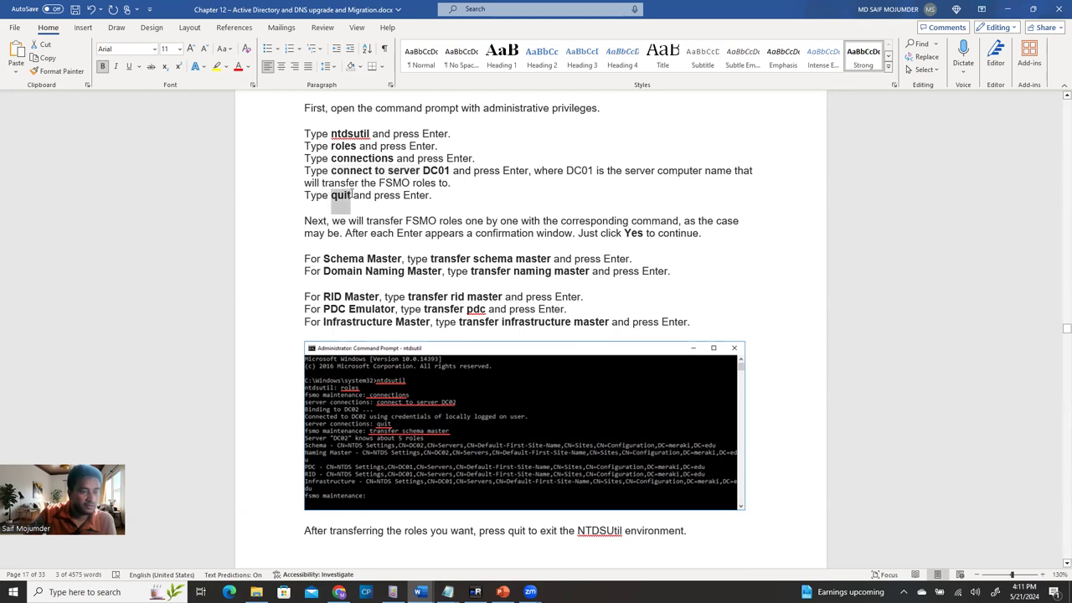
pyautogui.click(1007, 8)
pyautogui.click(479, 348)
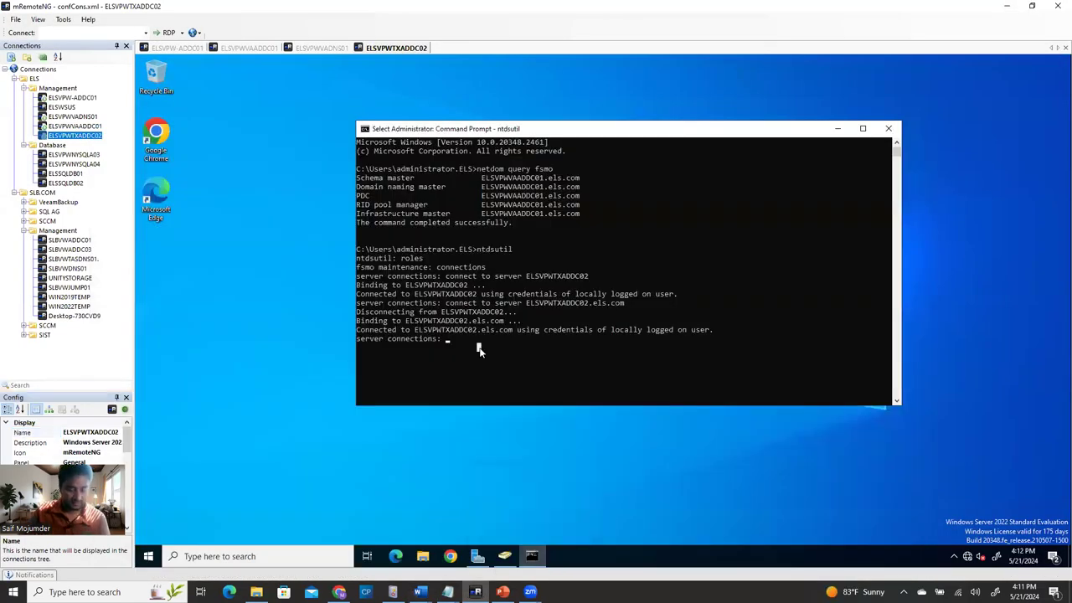
pyautogui.write('quit')
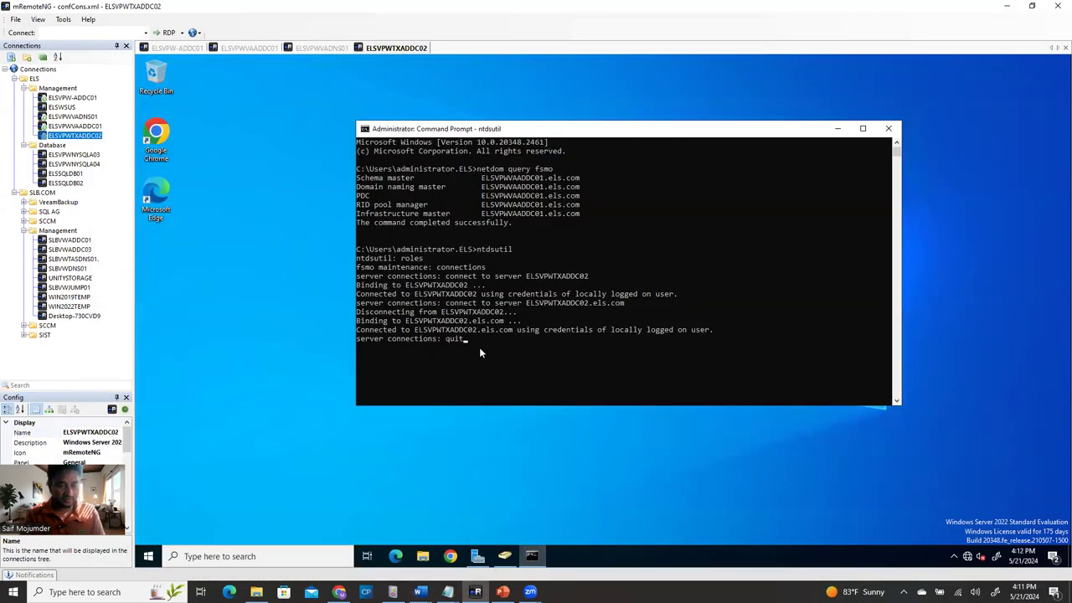
pyautogui.press('Return')
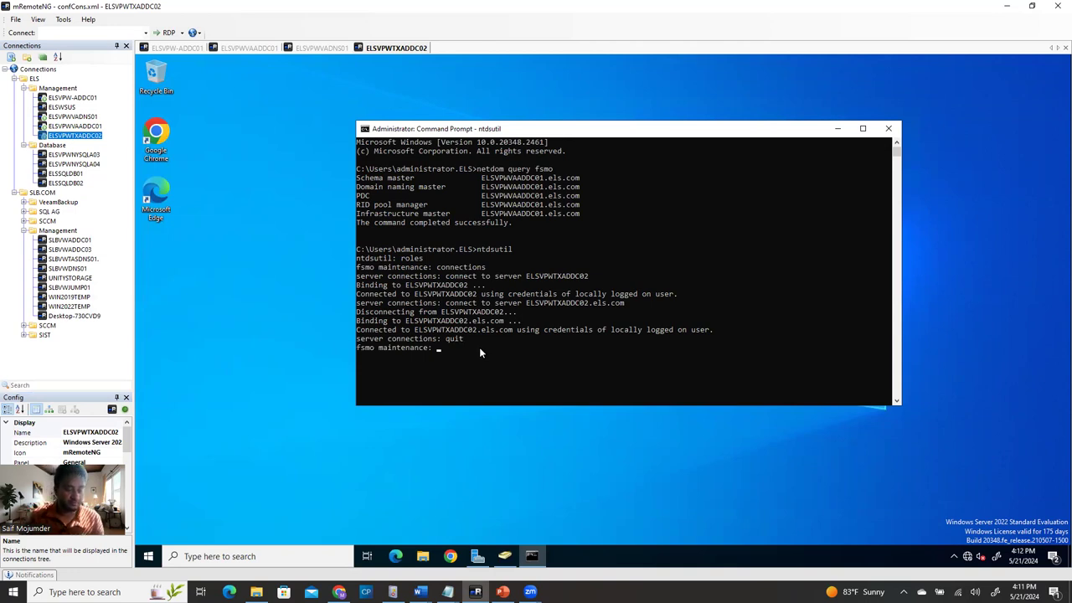
# Step: Paste 'transfer schema master' from the guide at the fsmo maintenance prompt
pyautogui.moveTo(477, 556)
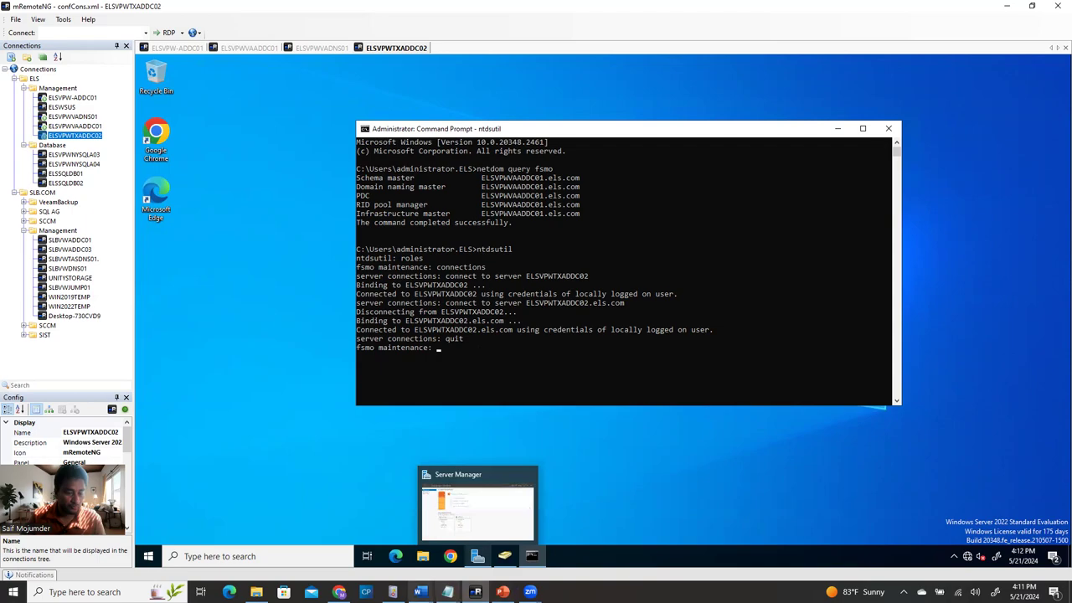
pyautogui.moveTo(420, 592)
pyautogui.click(563, 553)
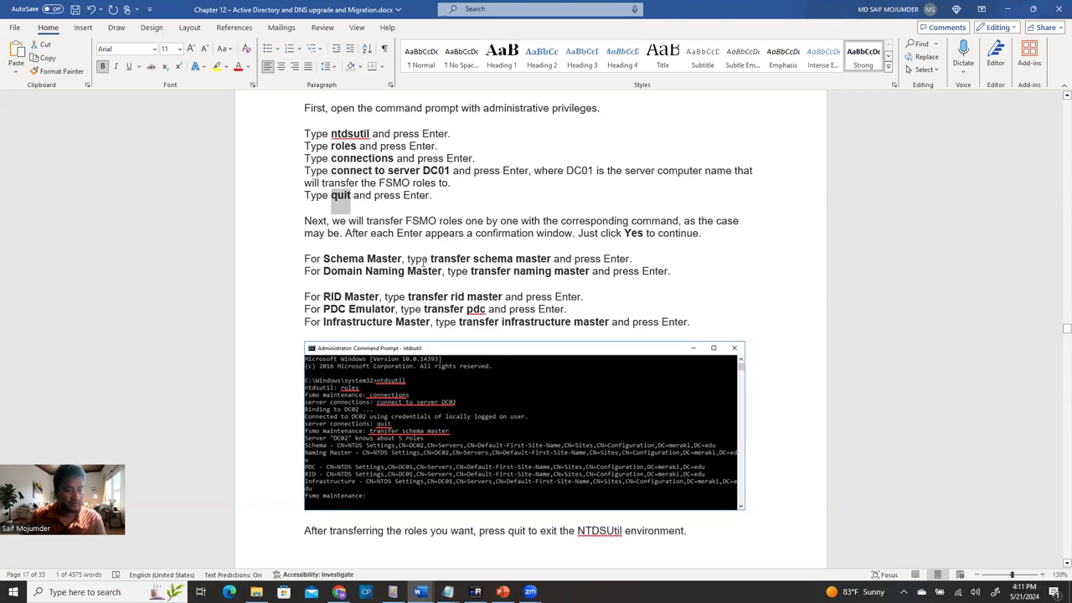
pyautogui.moveTo(431, 258); pyautogui.dragTo(536, 261)
pyautogui.hotkey('ctrl', 'c')
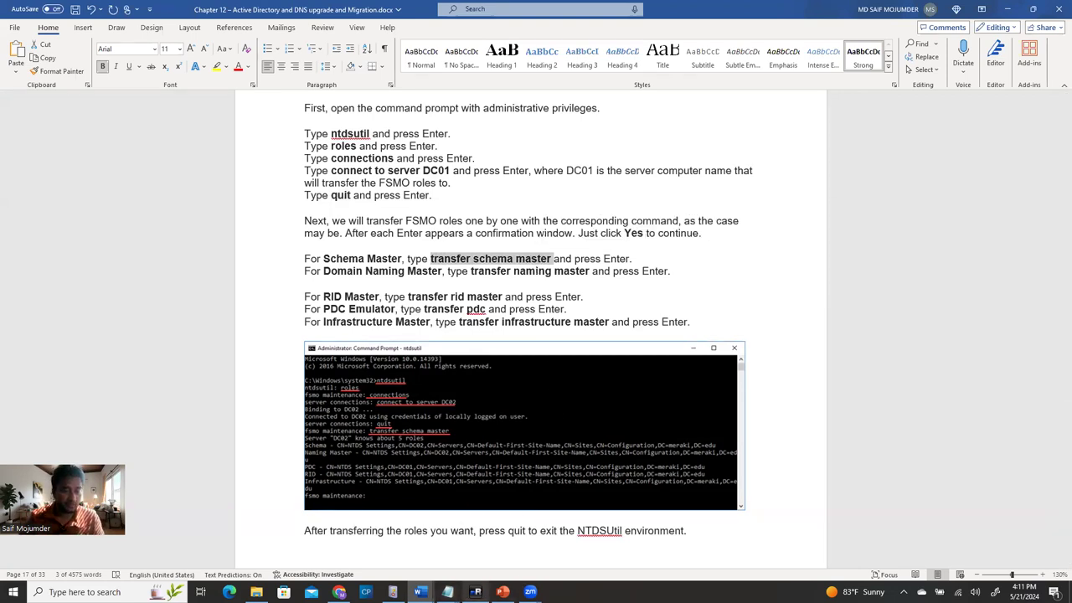
pyautogui.click(475, 592)
pyautogui.rightClick(491, 375)
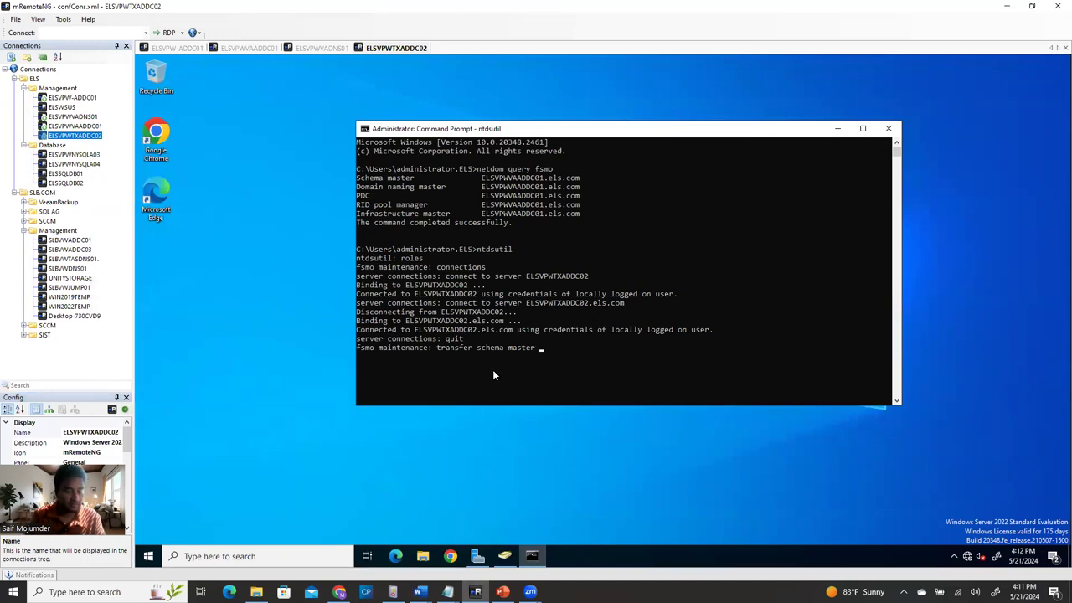
# Step: Transfer the Schema Master and Naming Master roles, confirming Yes in each dialog
pyautogui.press('Return')
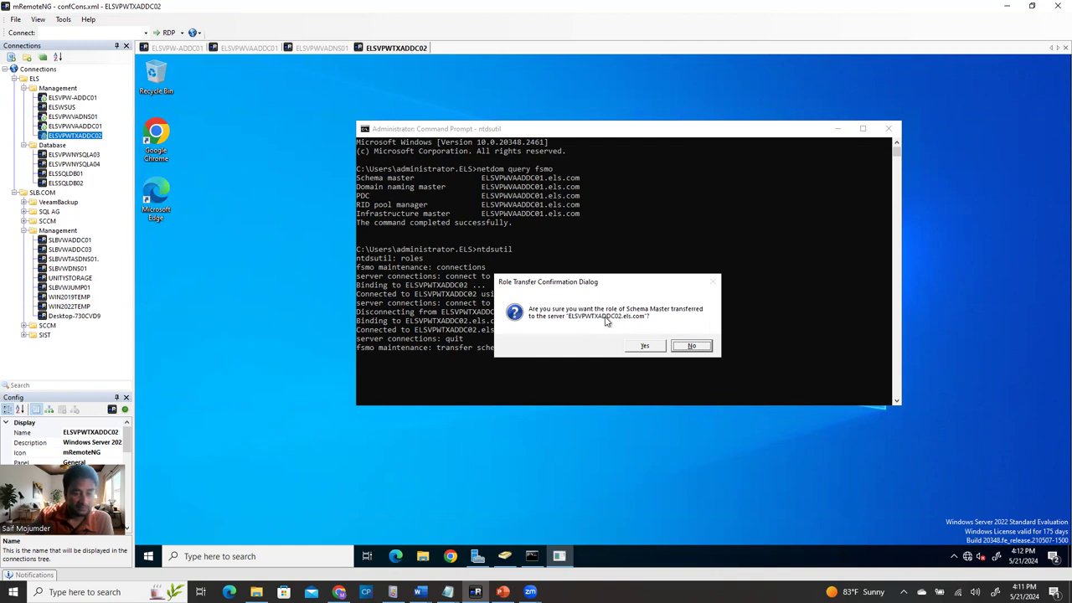
pyautogui.click(649, 347)
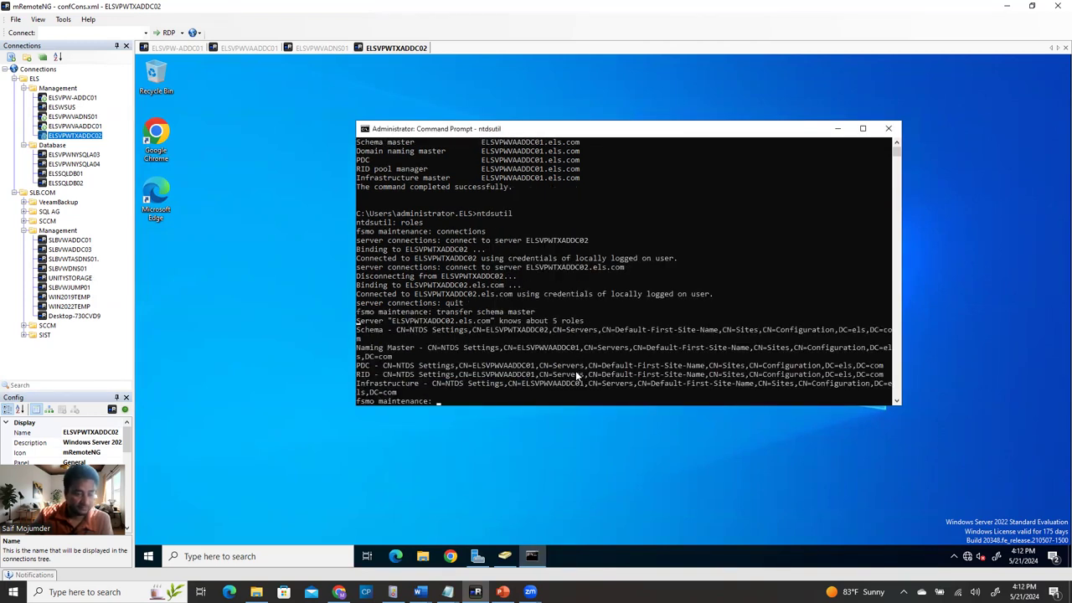
pyautogui.moveTo(419, 591)
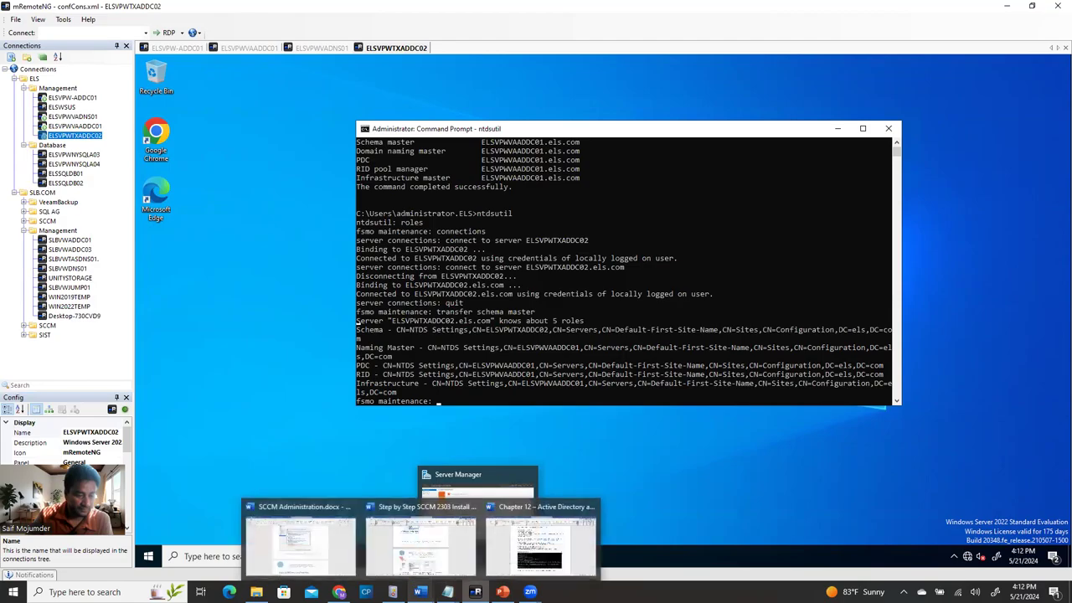
pyautogui.click(540, 544)
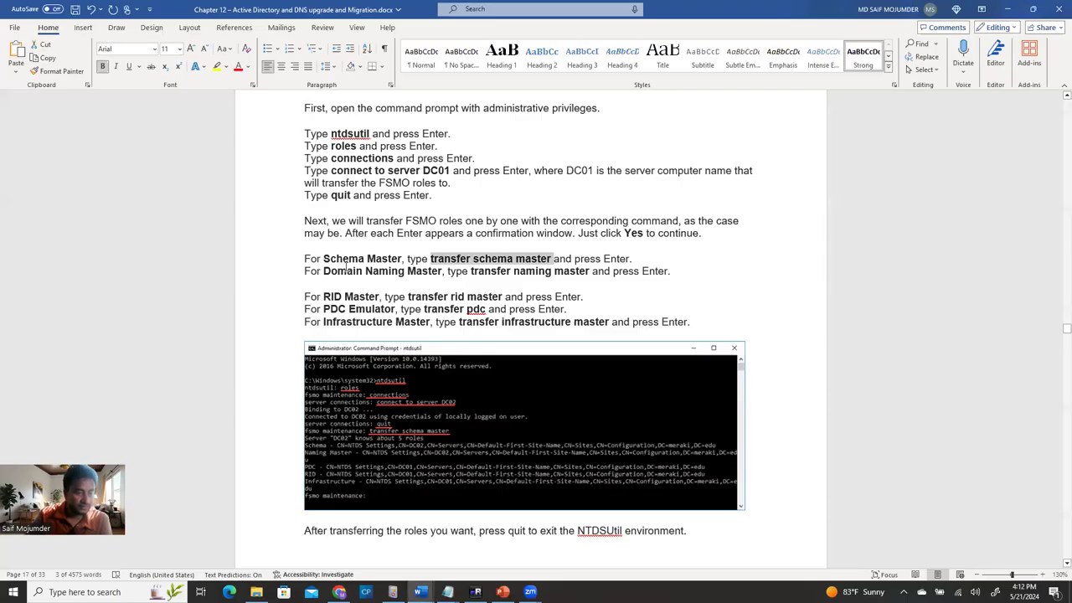
pyautogui.moveTo(470, 273); pyautogui.dragTo(577, 270)
pyautogui.hotkey('ctrl', 'c')
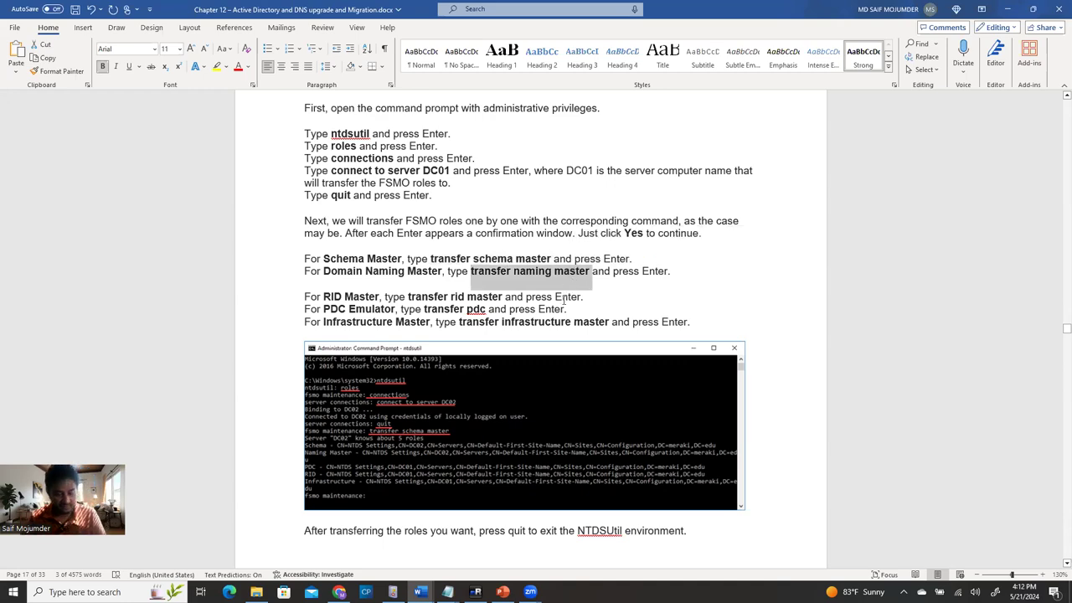
pyautogui.click(476, 592)
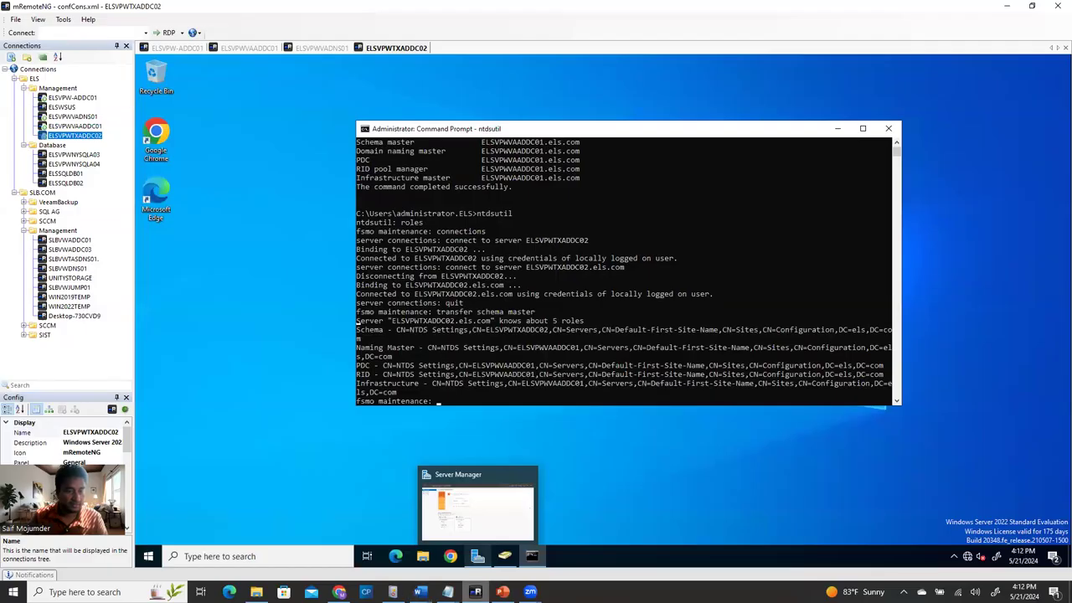
pyautogui.rightClick(511, 393)
pyautogui.press('Return')
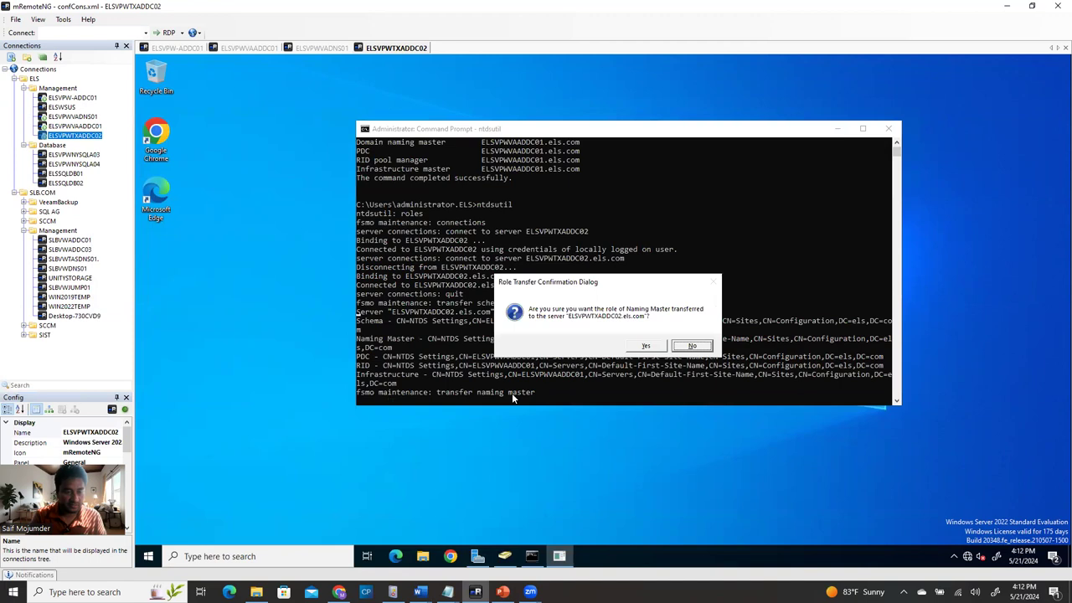
pyautogui.click(643, 346)
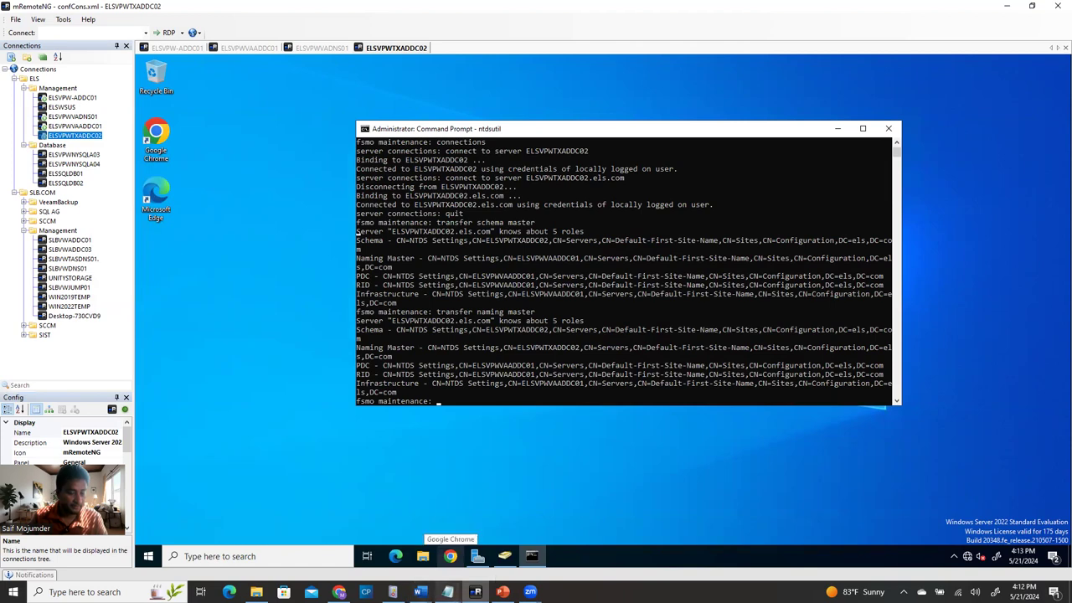
# Step: Run 'transfer rid master' from the guide and confirm the RID Master transfer
pyautogui.moveTo(420, 591)
pyautogui.click(545, 548)
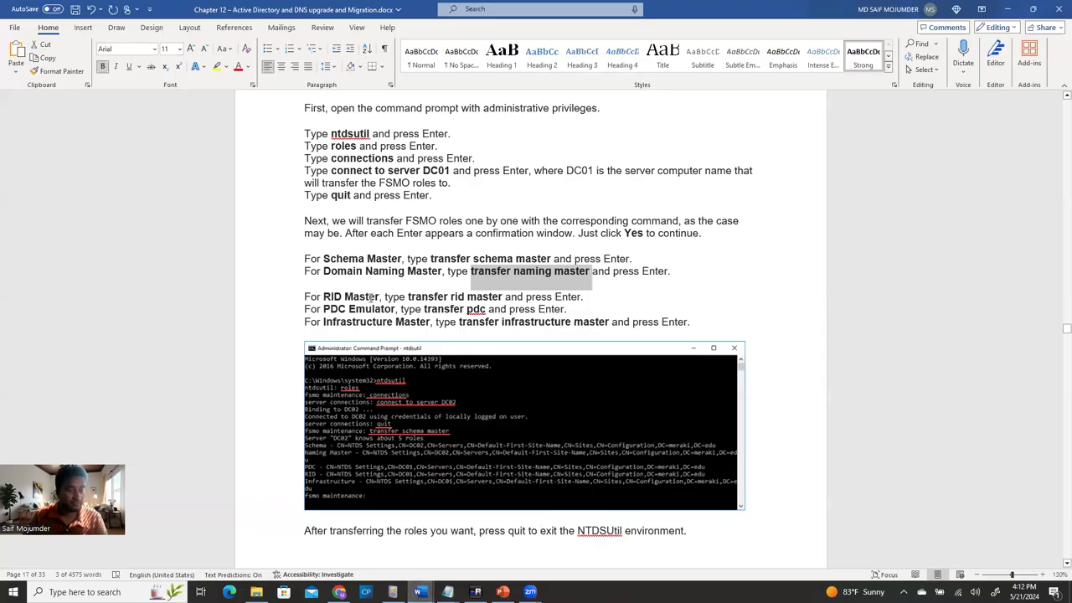
pyautogui.moveTo(408, 295); pyautogui.dragTo(502, 299)
pyautogui.hotkey('ctrl', 'c')
pyautogui.click(475, 592)
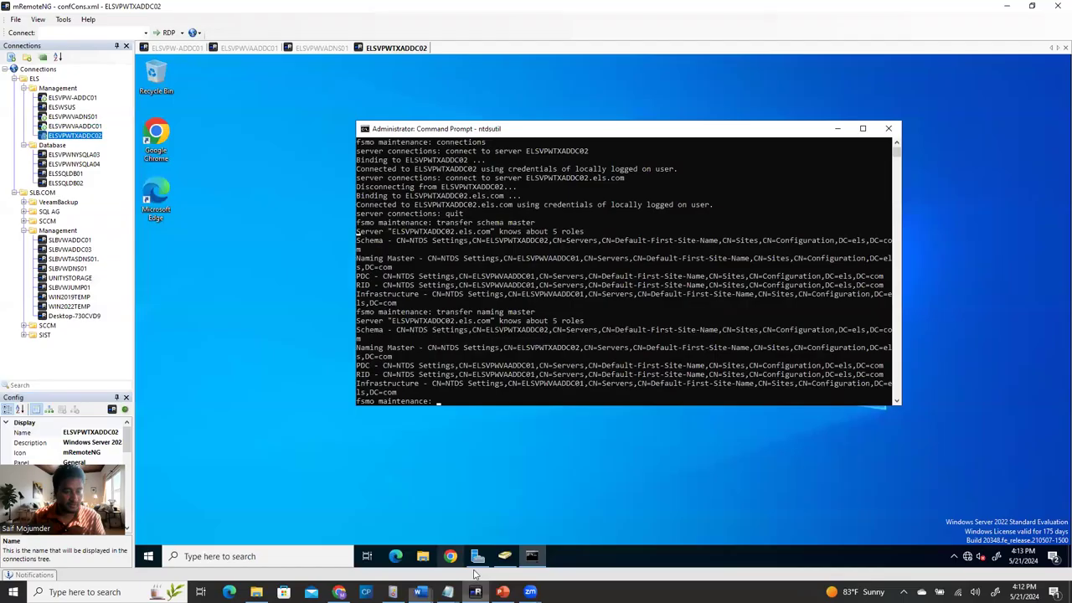
pyautogui.rightClick(489, 400)
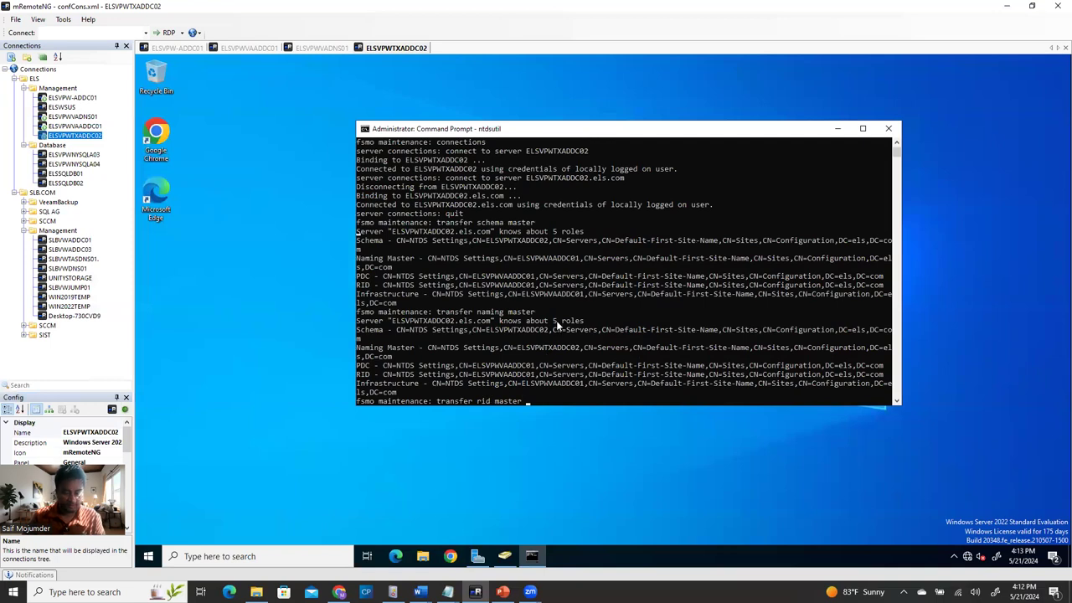
pyautogui.press('Return')
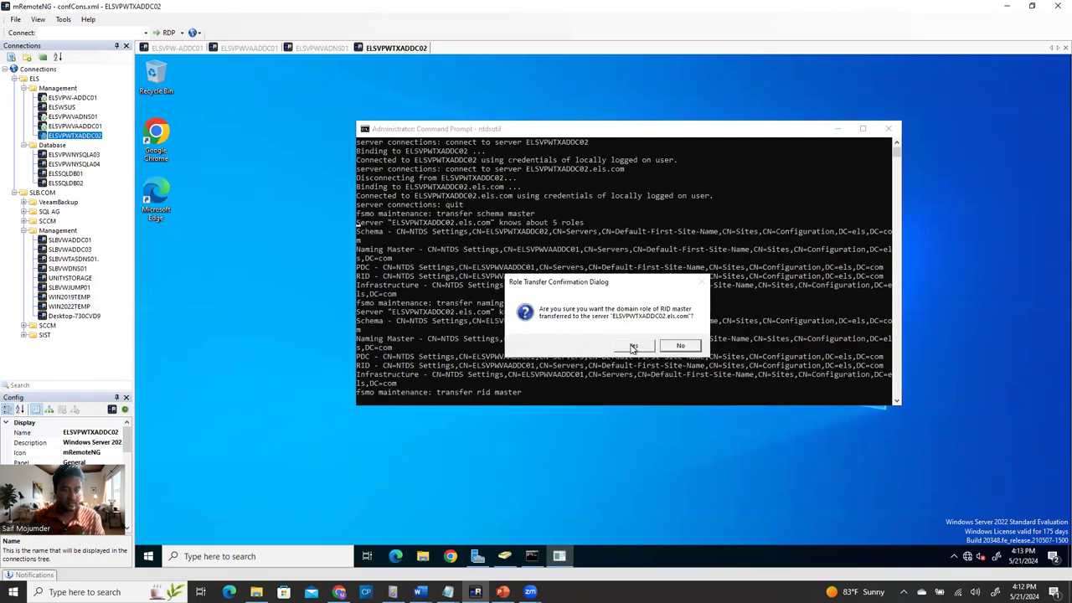
pyautogui.click(633, 346)
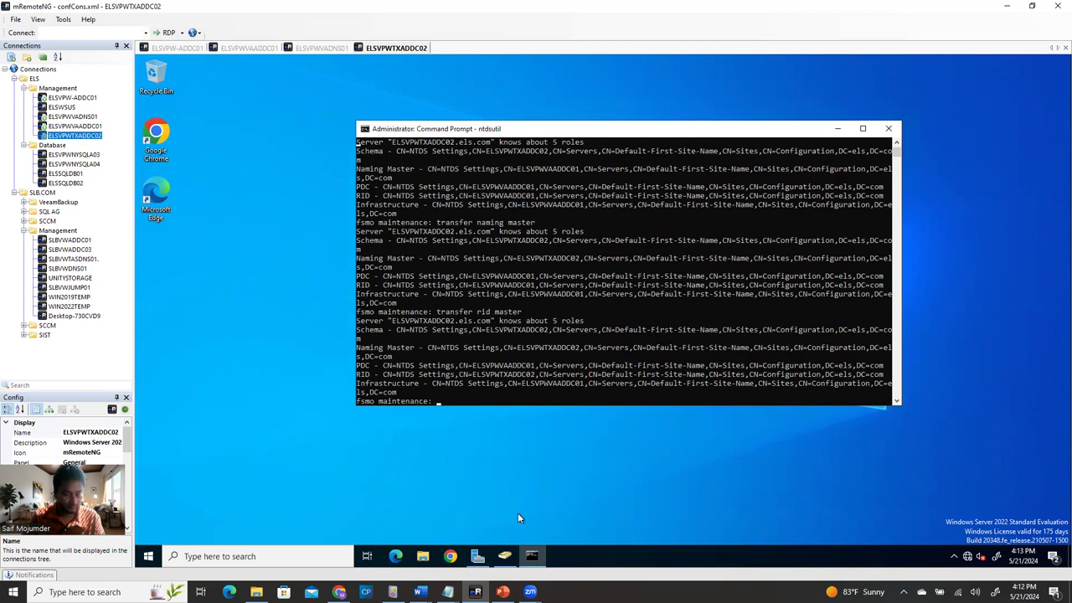
# Step: Run 'transfer pdc' from the guide and confirm the PDC Emulator transfer
pyautogui.moveTo(478, 556)
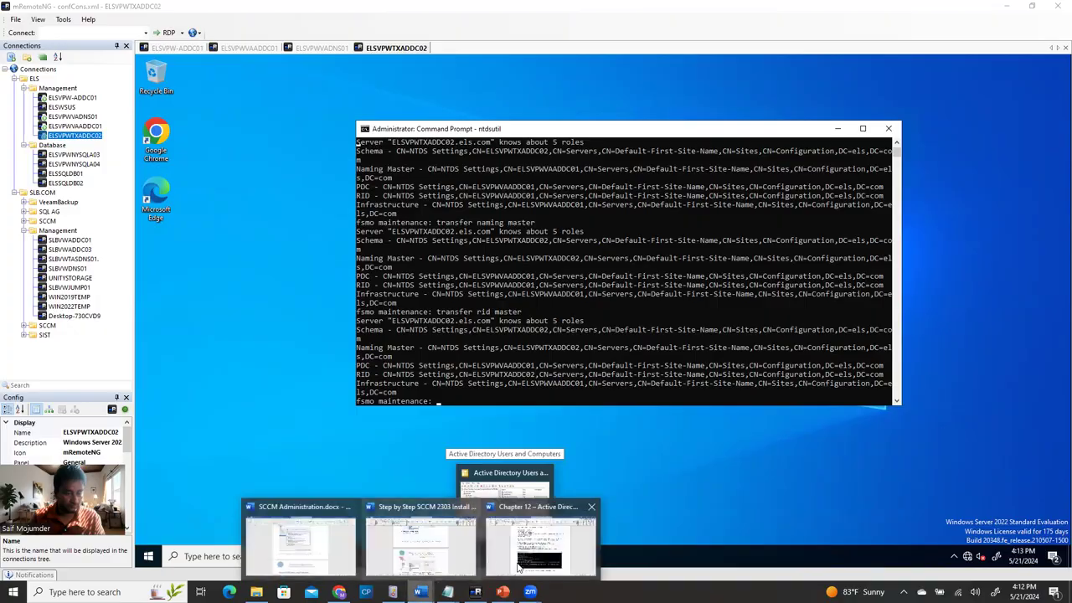
pyautogui.click(538, 538)
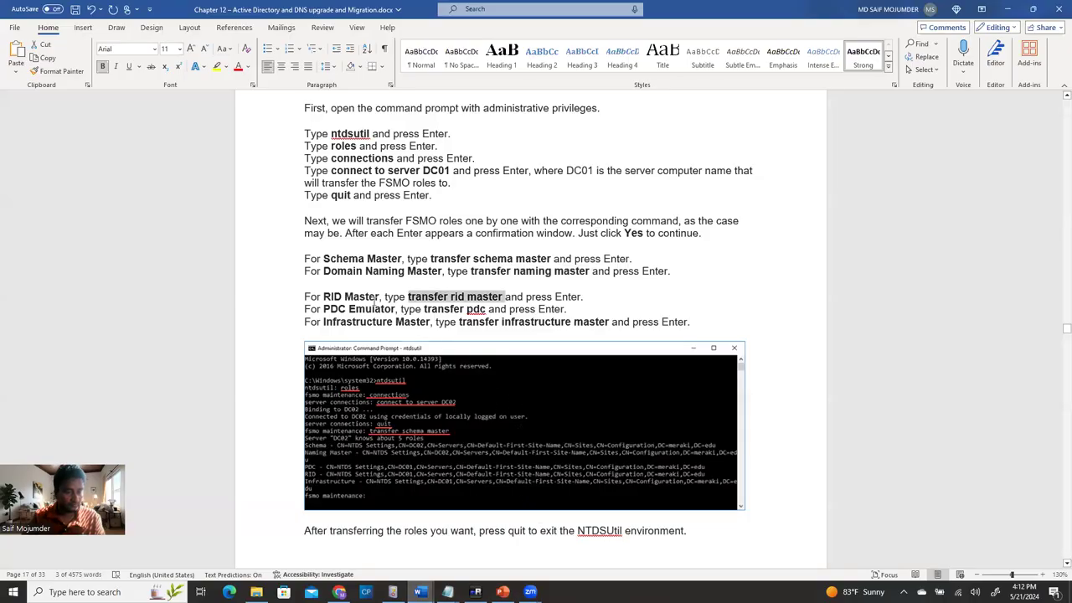
pyautogui.click(425, 308)
pyautogui.moveTo(454, 303); pyautogui.dragTo(487, 310)
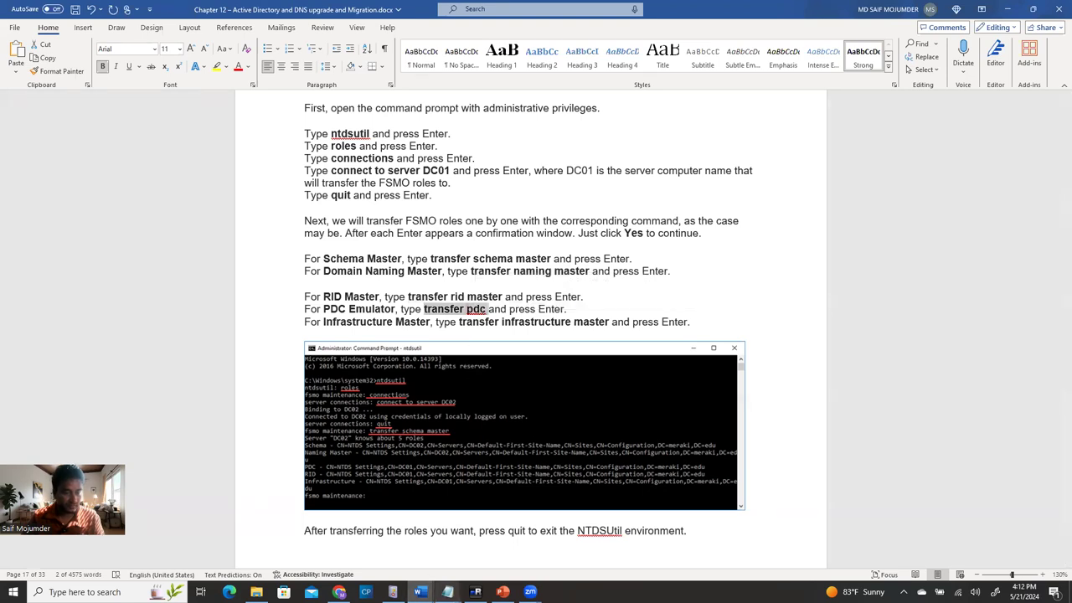
pyautogui.click(475, 592)
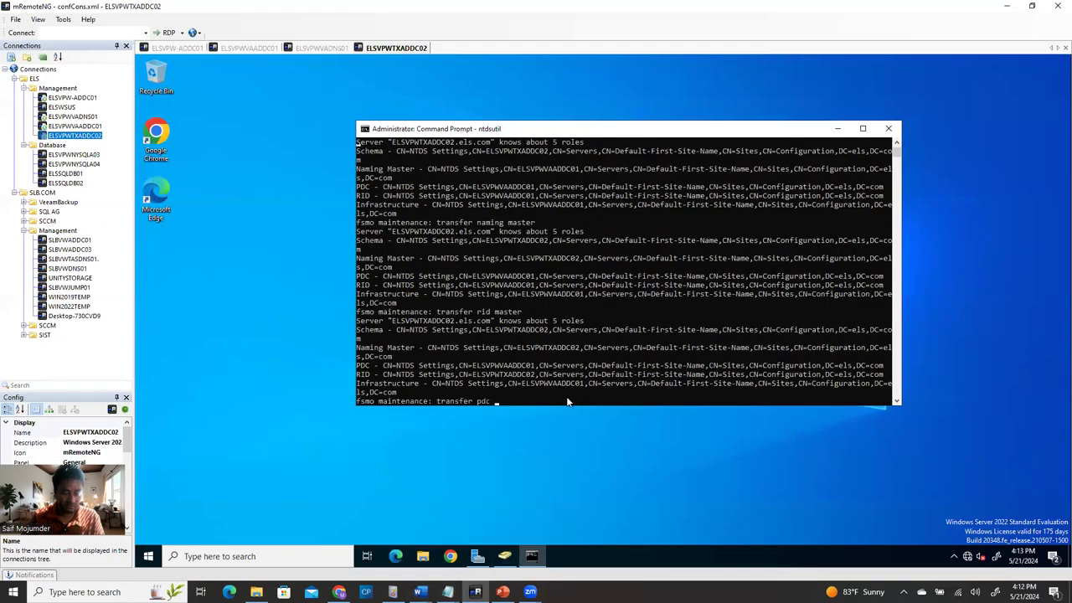
pyautogui.press('Return')
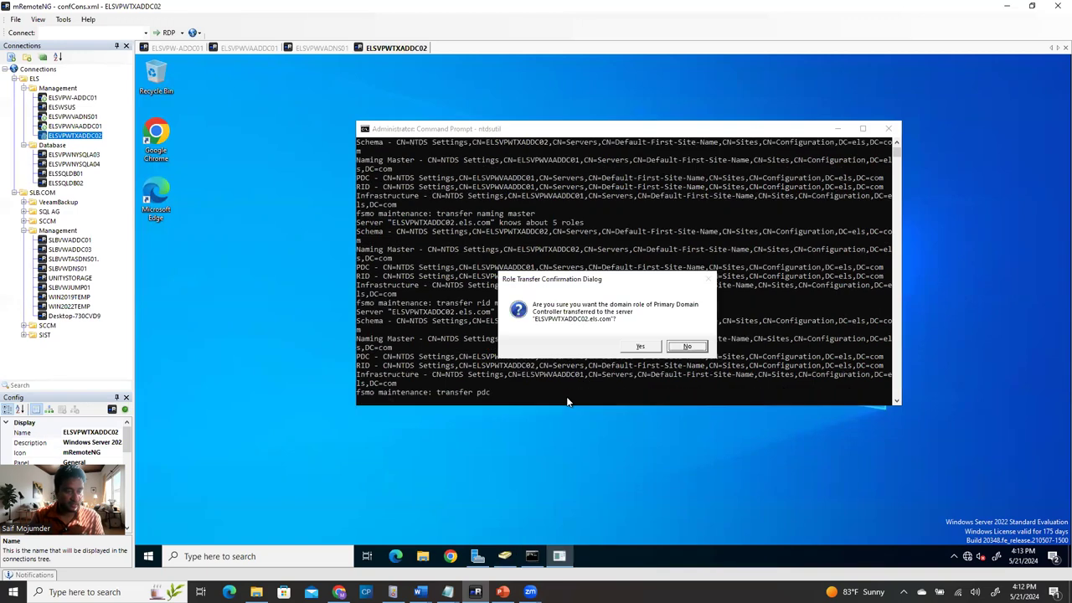
pyautogui.click(639, 346)
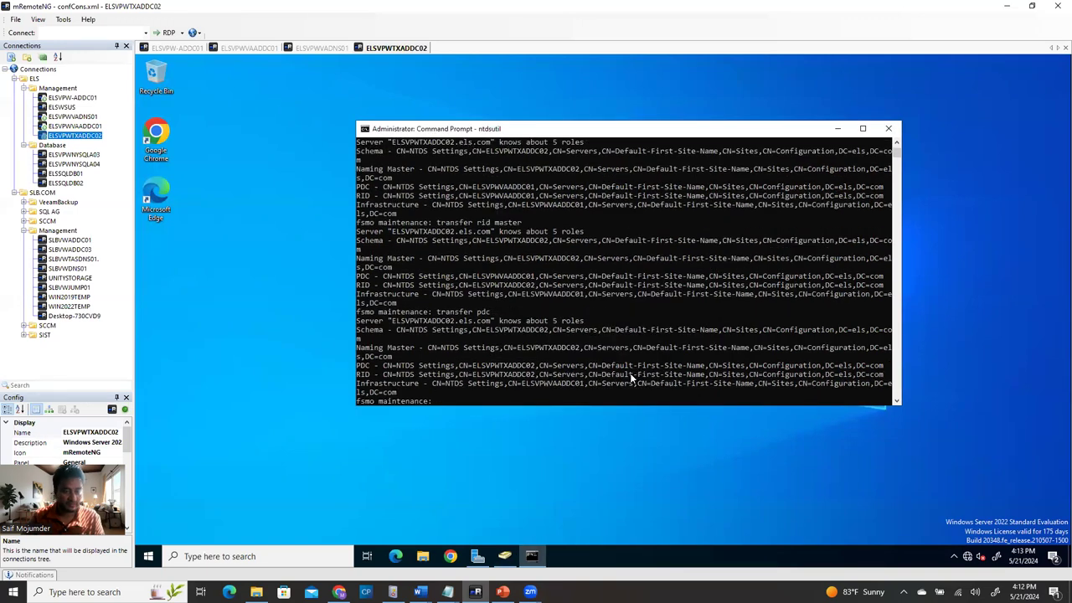
pyautogui.moveTo(420, 592)
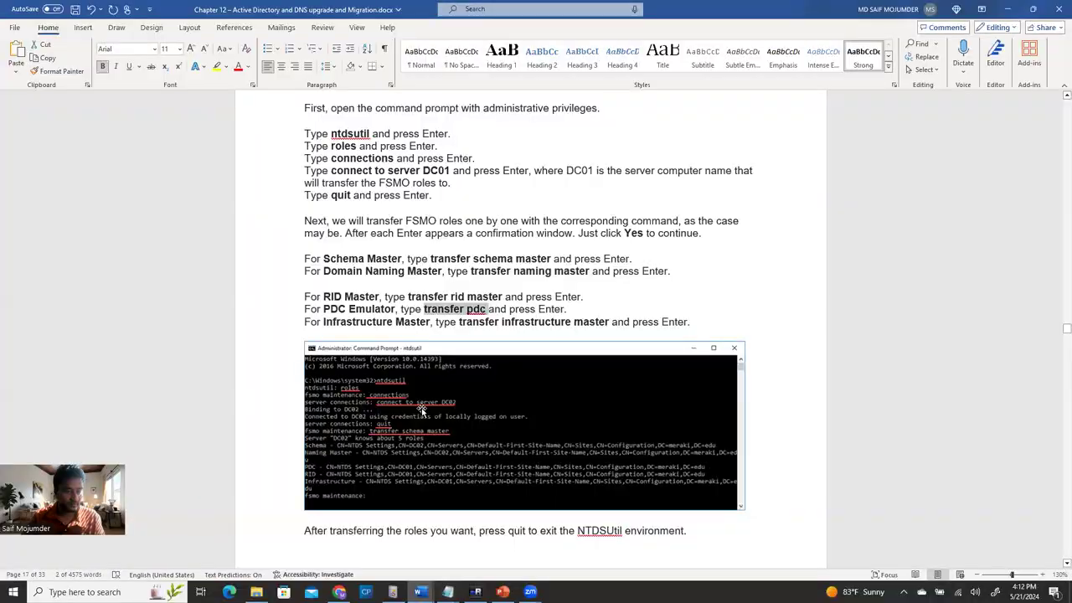
pyautogui.click(518, 545)
pyautogui.moveTo(459, 322); pyautogui.dragTo(593, 322)
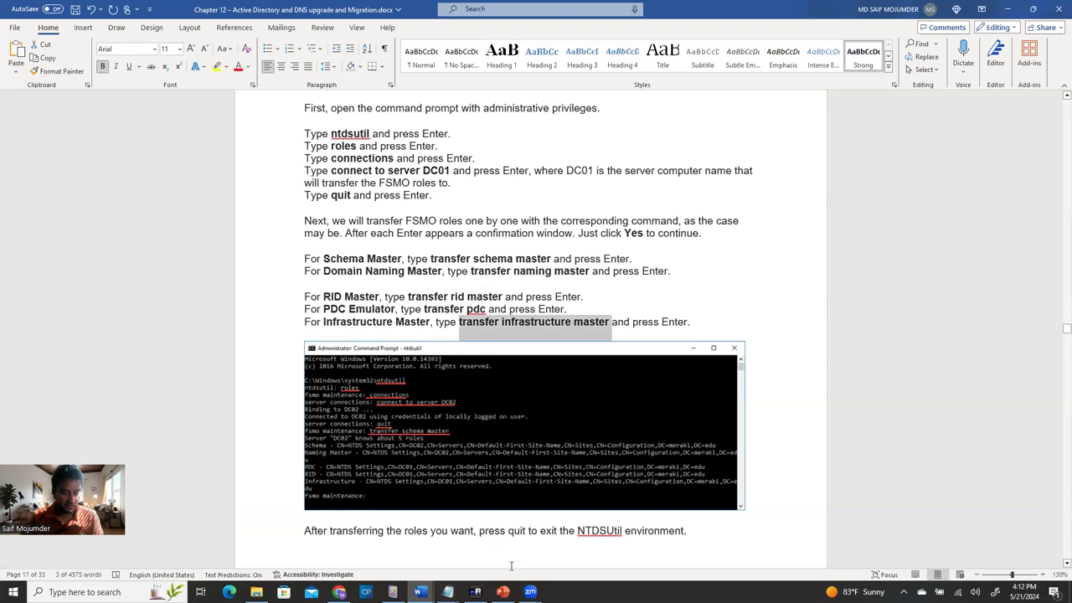
pyautogui.click(475, 592)
pyautogui.rightClick(488, 402)
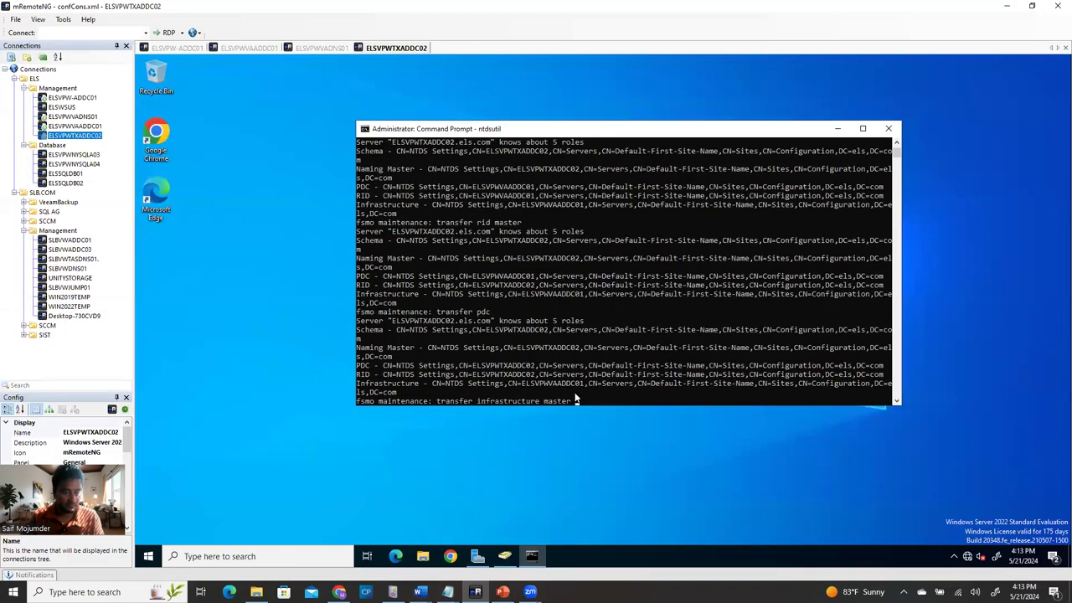
pyautogui.press('Return')
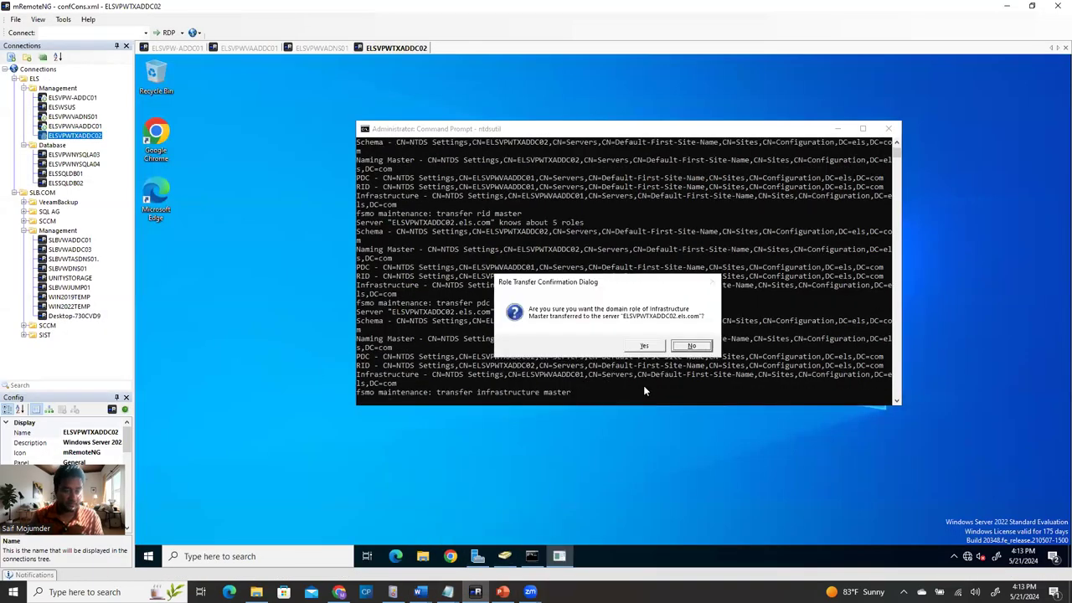
pyautogui.click(643, 346)
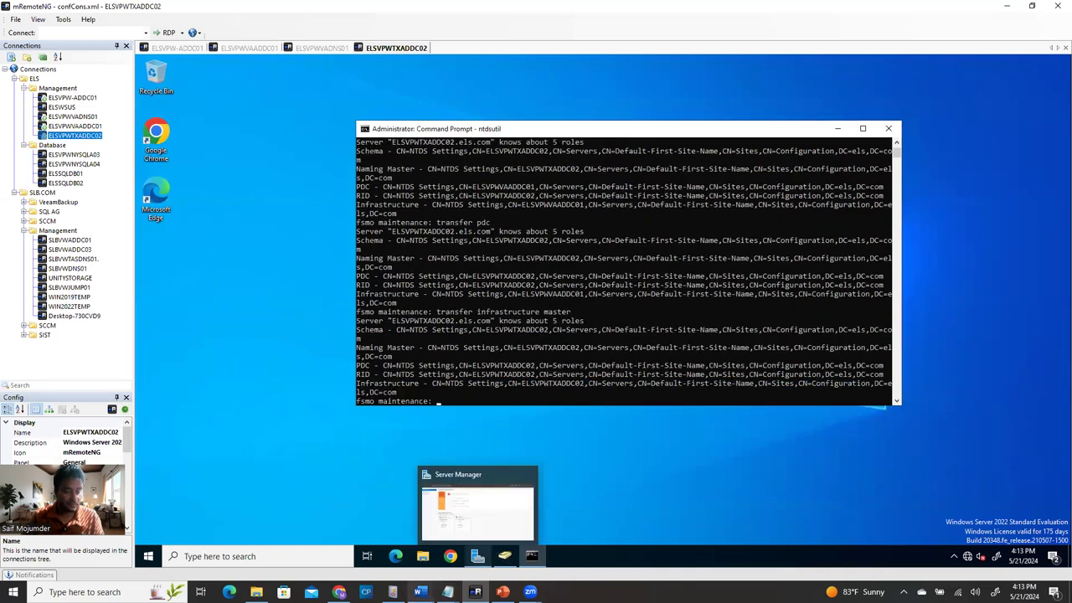
pyautogui.moveTo(419, 592)
pyautogui.click(519, 557)
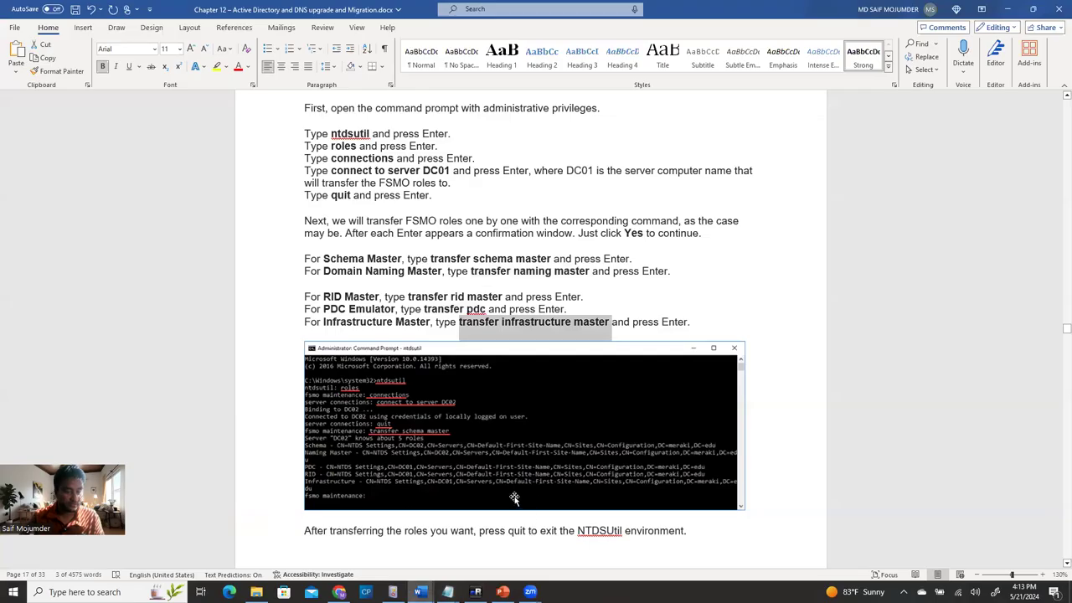
pyautogui.scroll(-3, 514, 490)
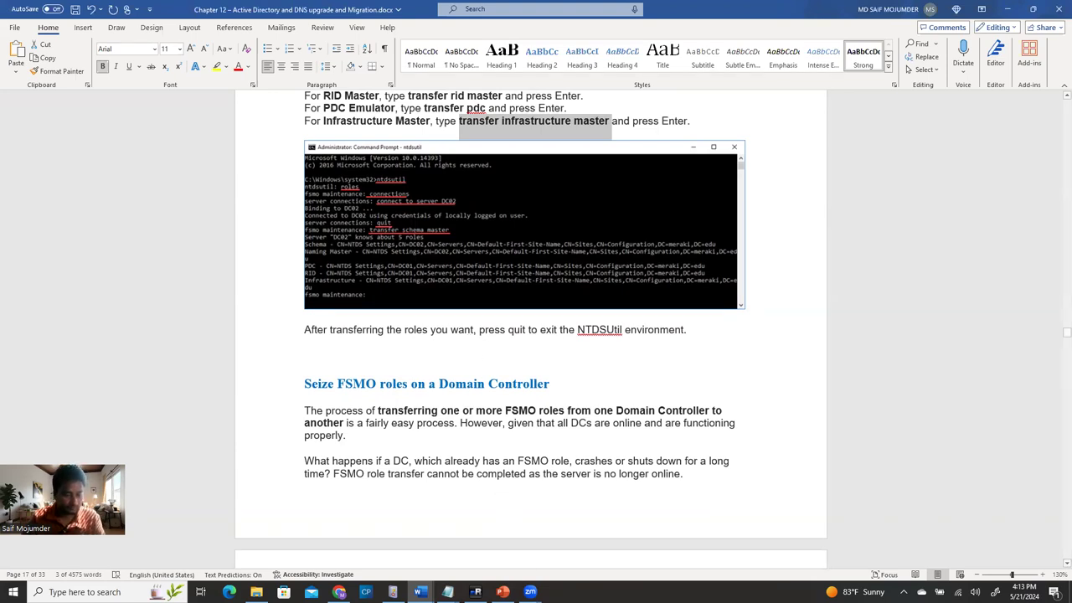
pyautogui.moveTo(474, 591)
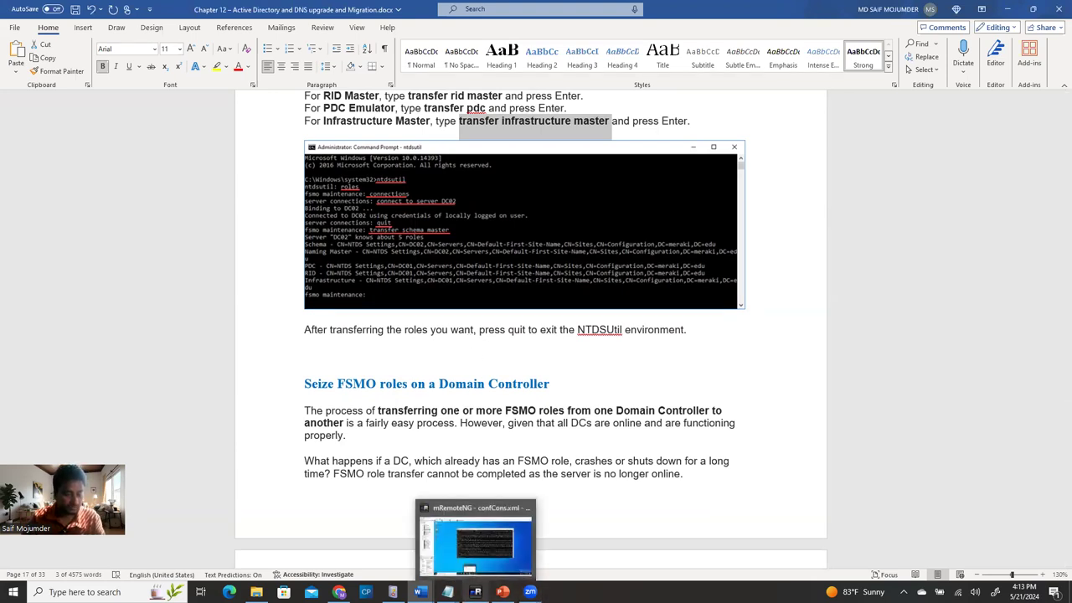
pyautogui.click(487, 548)
# Step: Exit ntdsutil, then run netdom query fsmo showing all five roles on ELSVPWTXADDC02.els.com
pyautogui.click(488, 391)
pyautogui.write('quit')
pyautogui.press('Return')
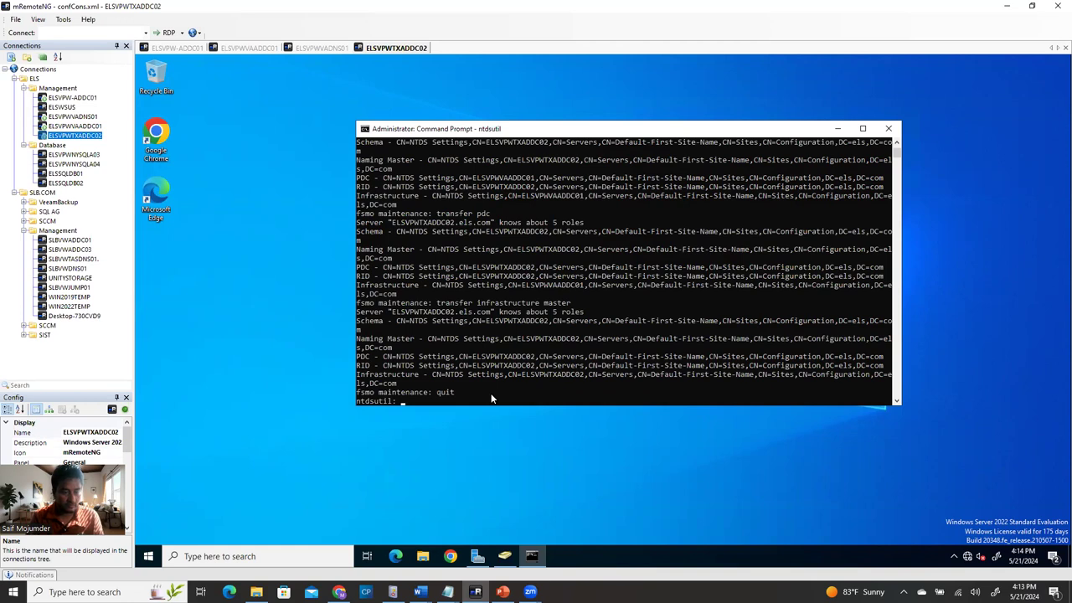
pyautogui.write('quit')
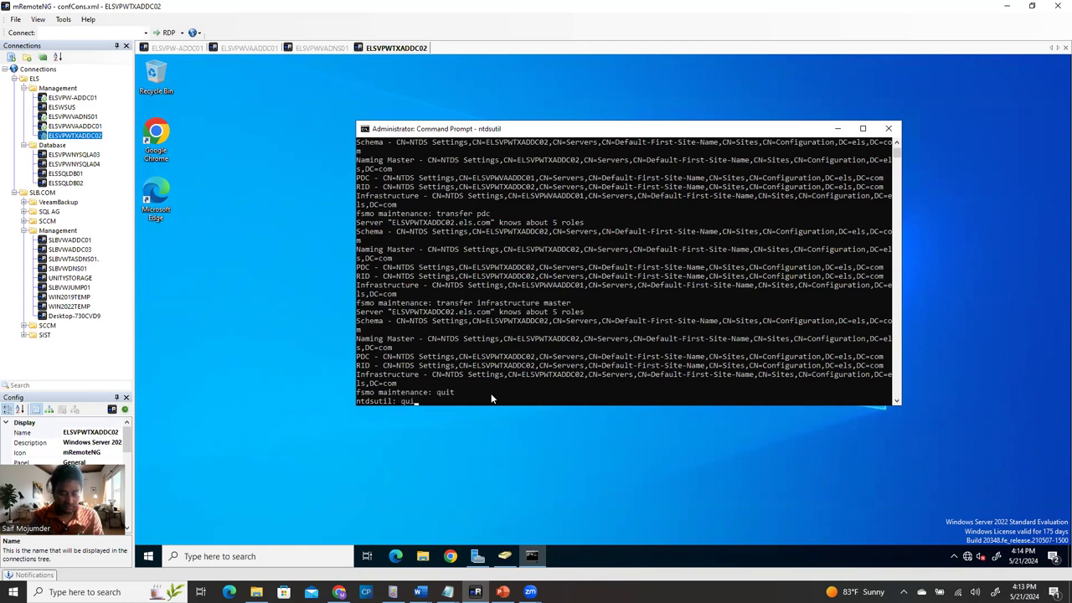
pyautogui.press('Return')
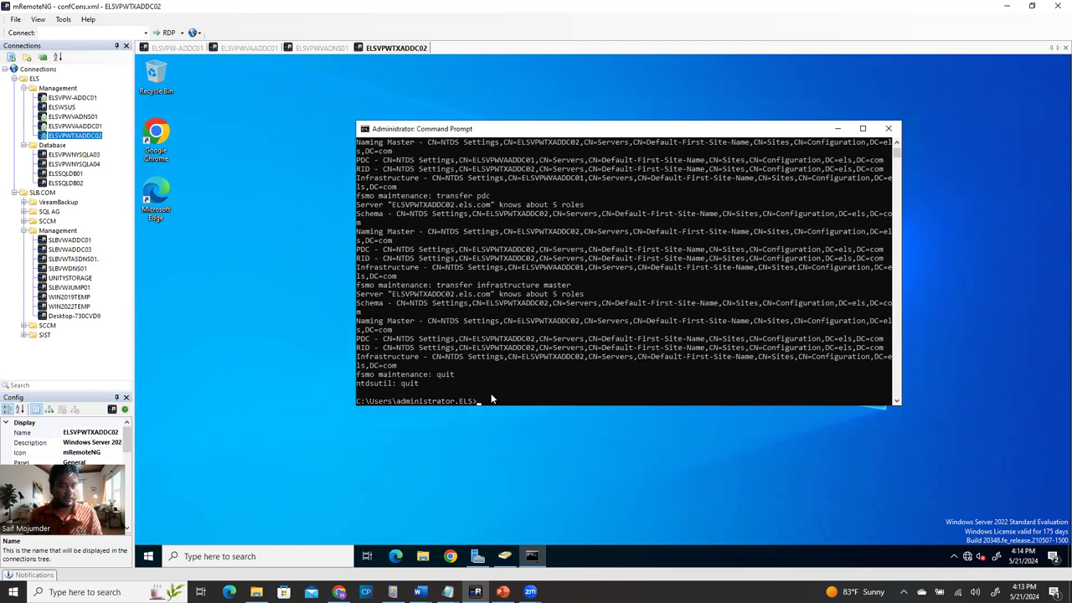
pyautogui.write('netdom query fsmo')
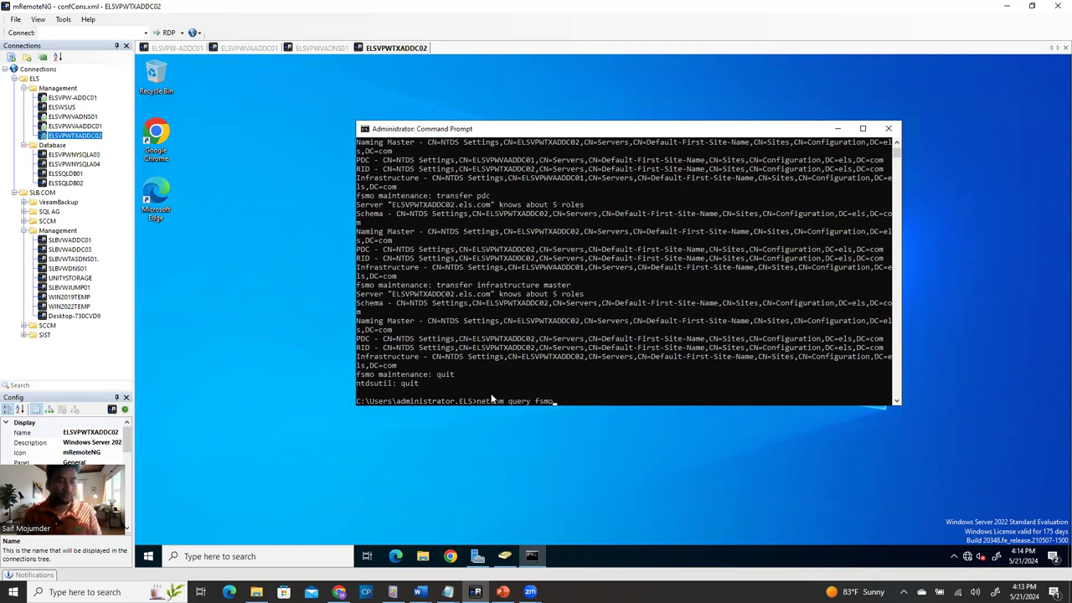
pyautogui.press('Return')
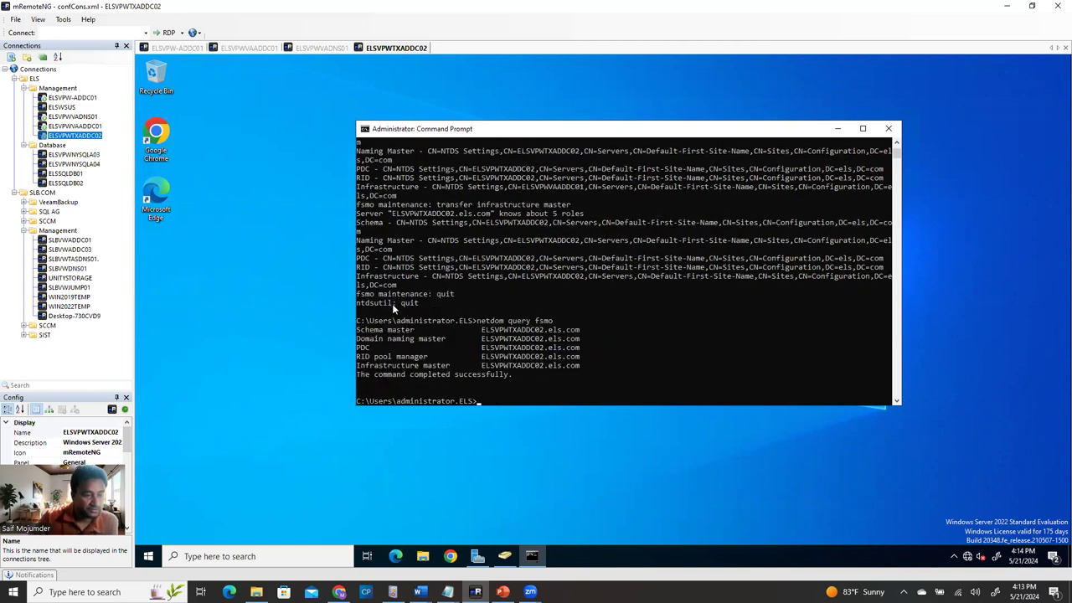
pyautogui.moveTo(358, 330); pyautogui.dragTo(584, 372)
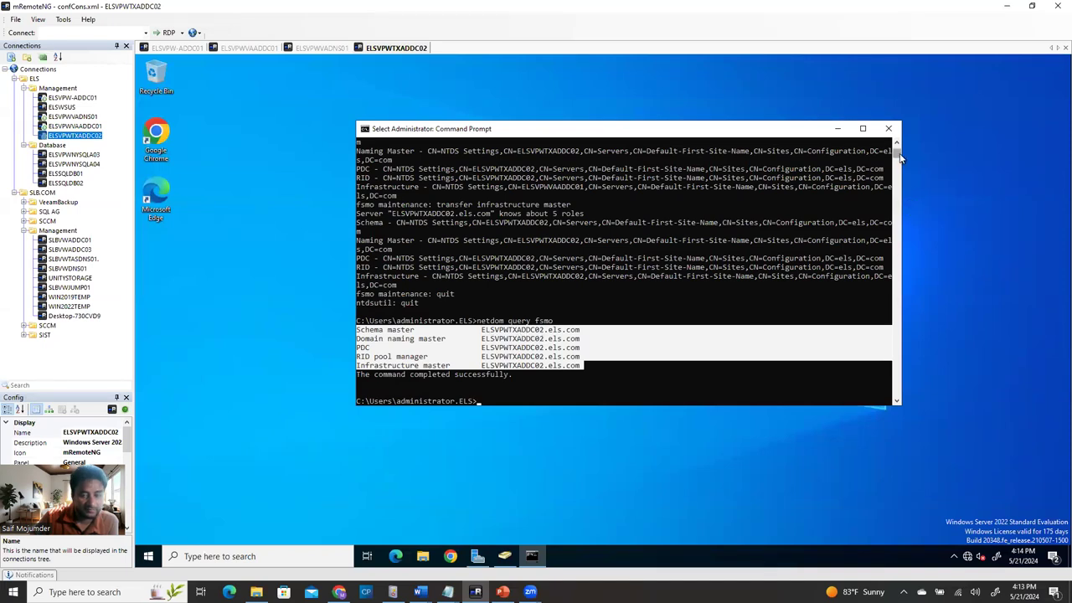
pyautogui.scroll(15, 900, 149)
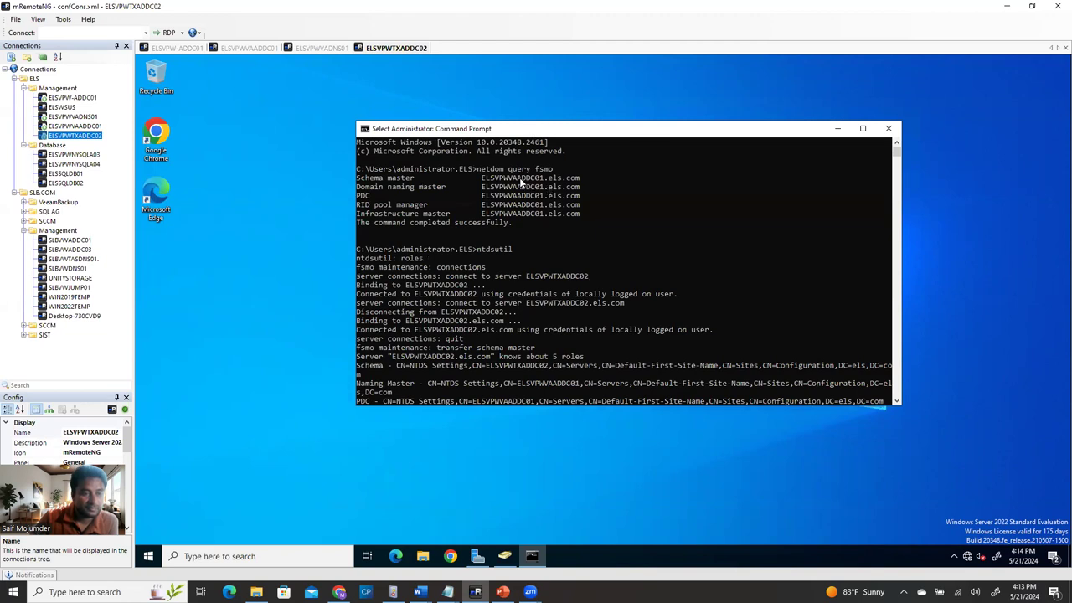
pyautogui.moveTo(899, 157); pyautogui.dragTo(898, 167)
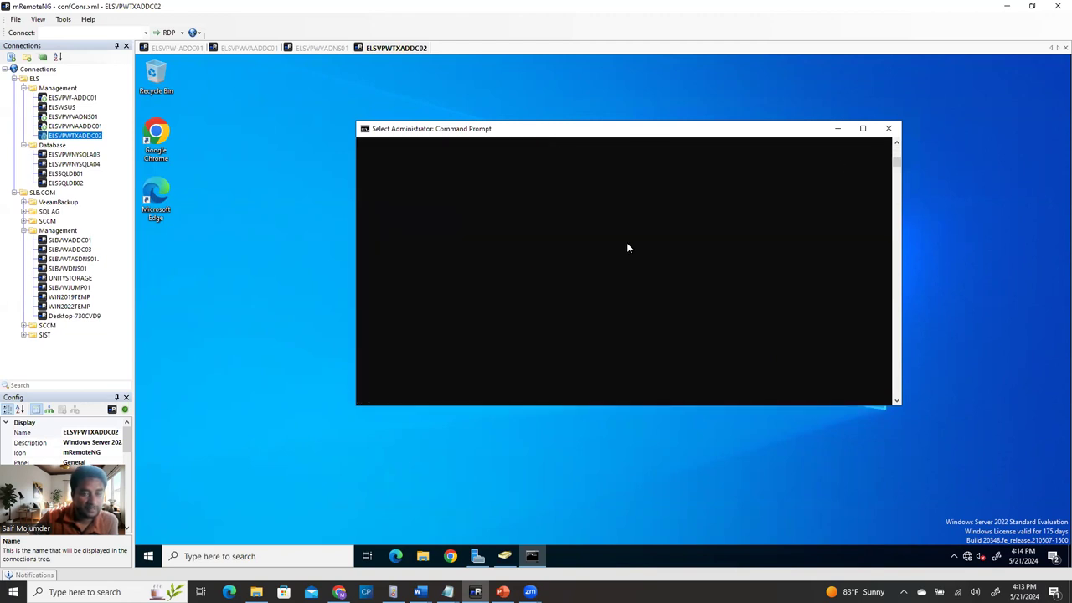
pyautogui.scroll(10, 720, 197)
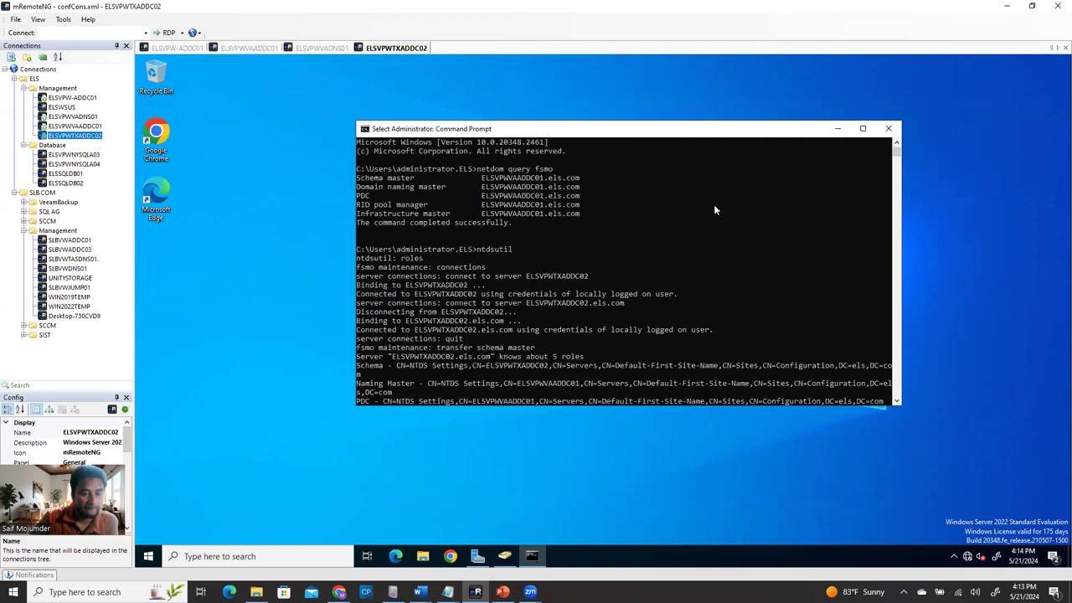
pyautogui.scroll(-3, 670, 252)
pyautogui.scroll(-3, 625, 288)
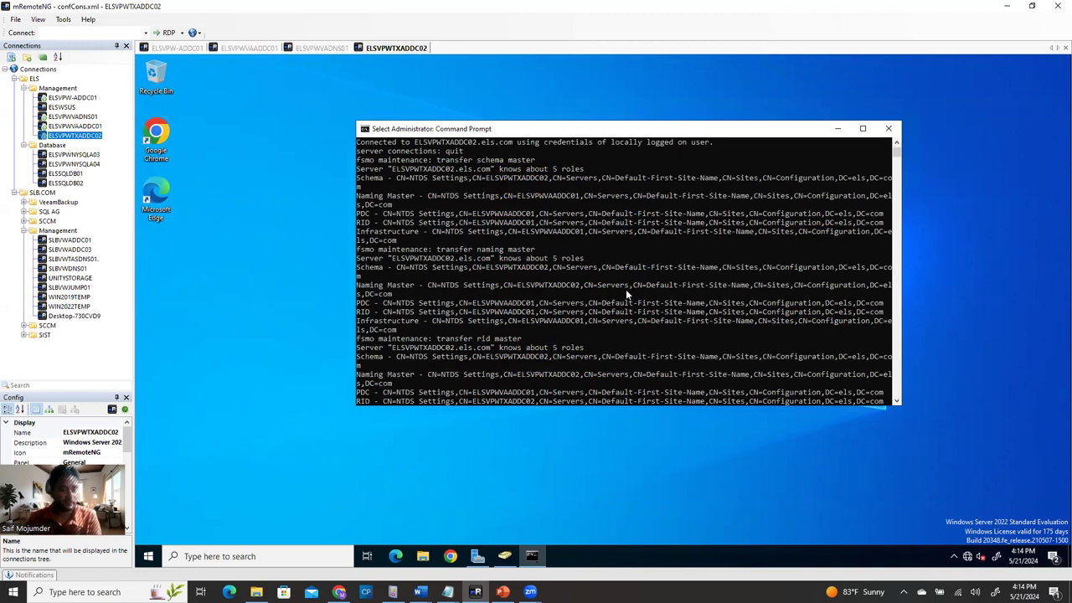
pyautogui.scroll(-12, 645, 309)
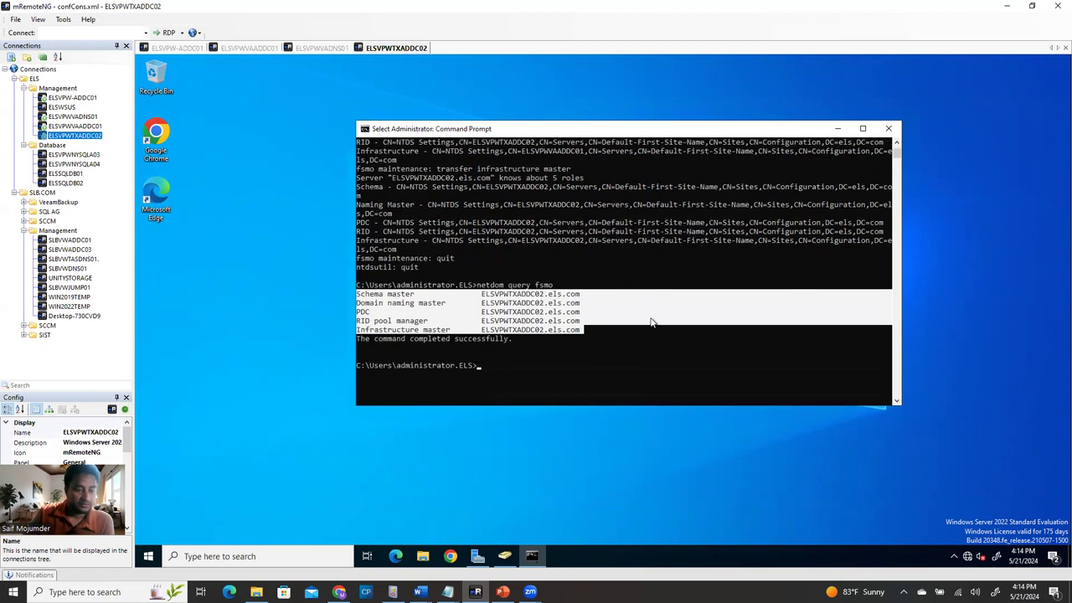
pyautogui.click(527, 347)
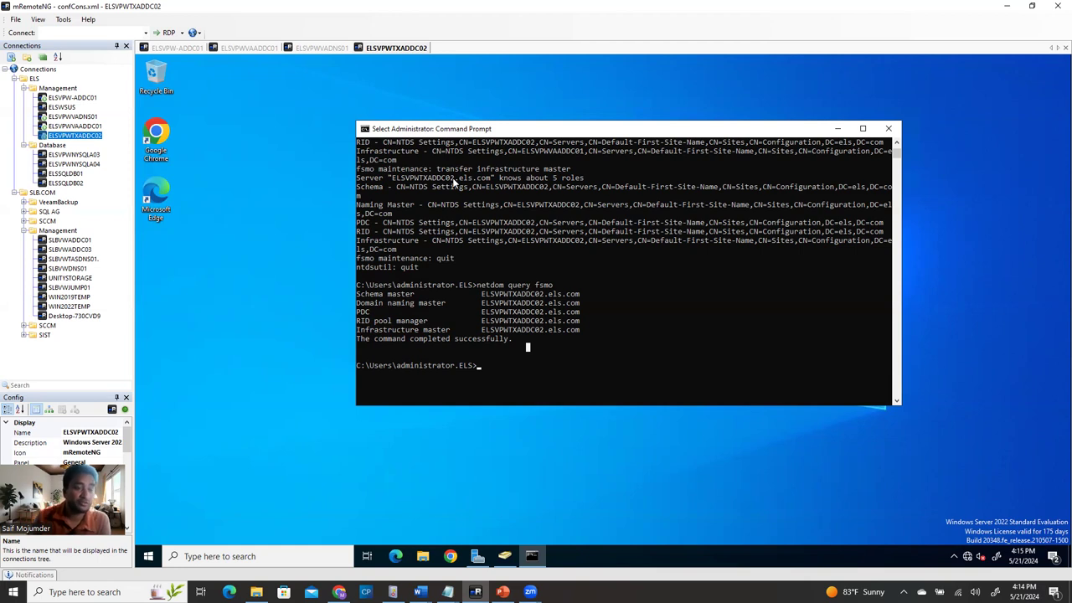
pyautogui.moveTo(589, 332); pyautogui.dragTo(360, 295)
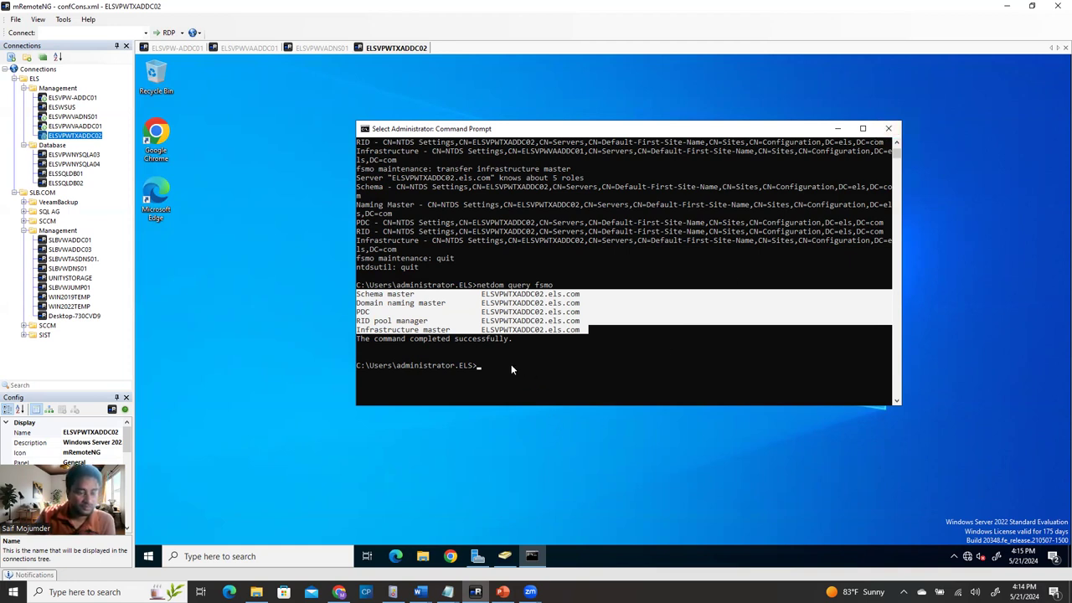
# Step: Refresh the Service-Accounts user list in Active Directory Users and Computers on ELSVPWVAADDC01
pyautogui.click(500, 564)
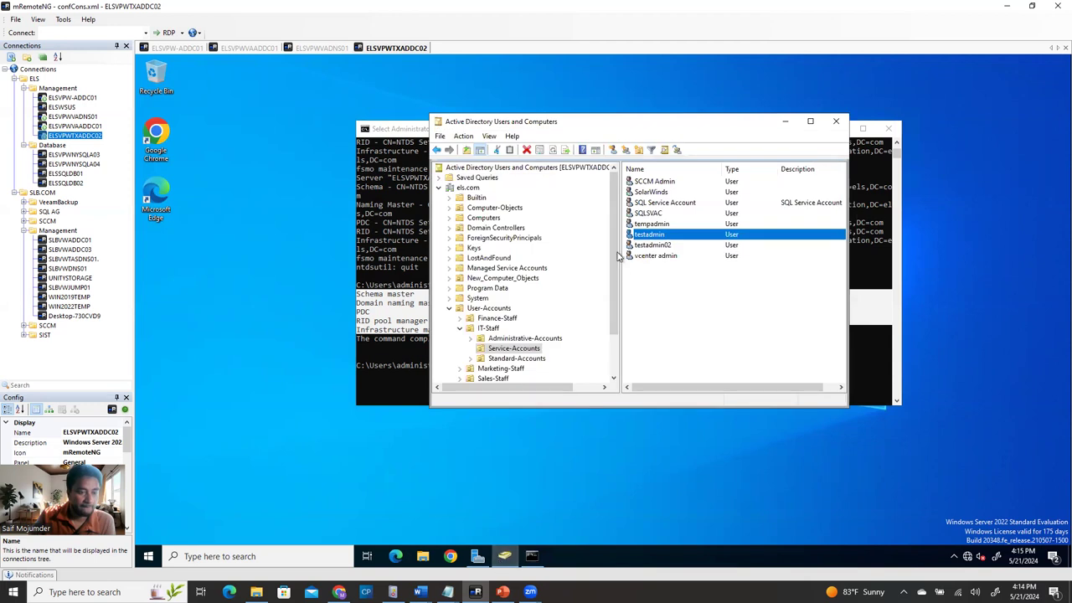
pyautogui.click(251, 47)
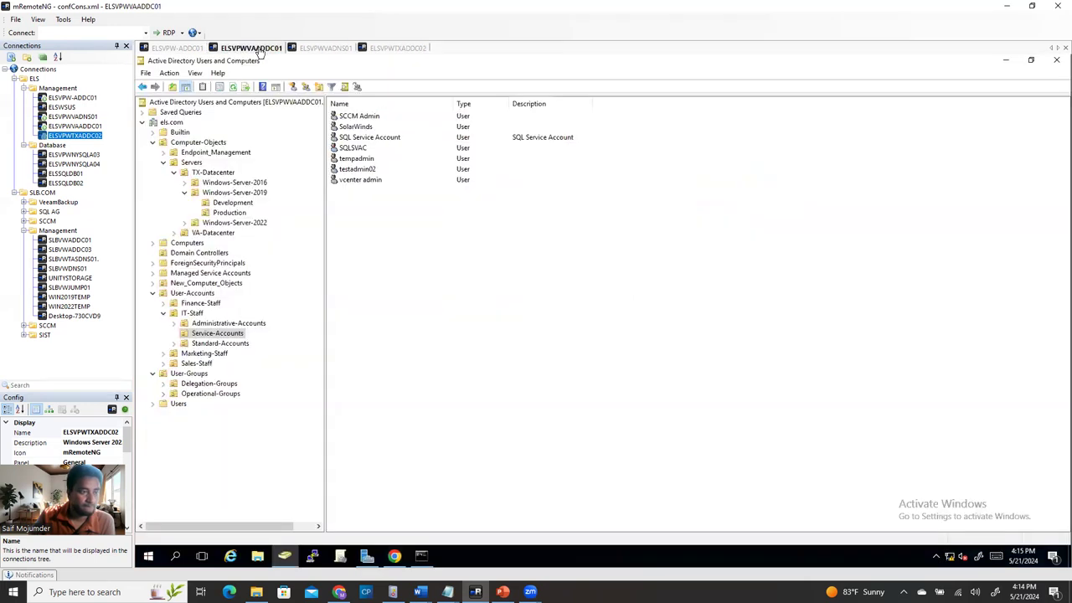
pyautogui.rightClick(486, 289)
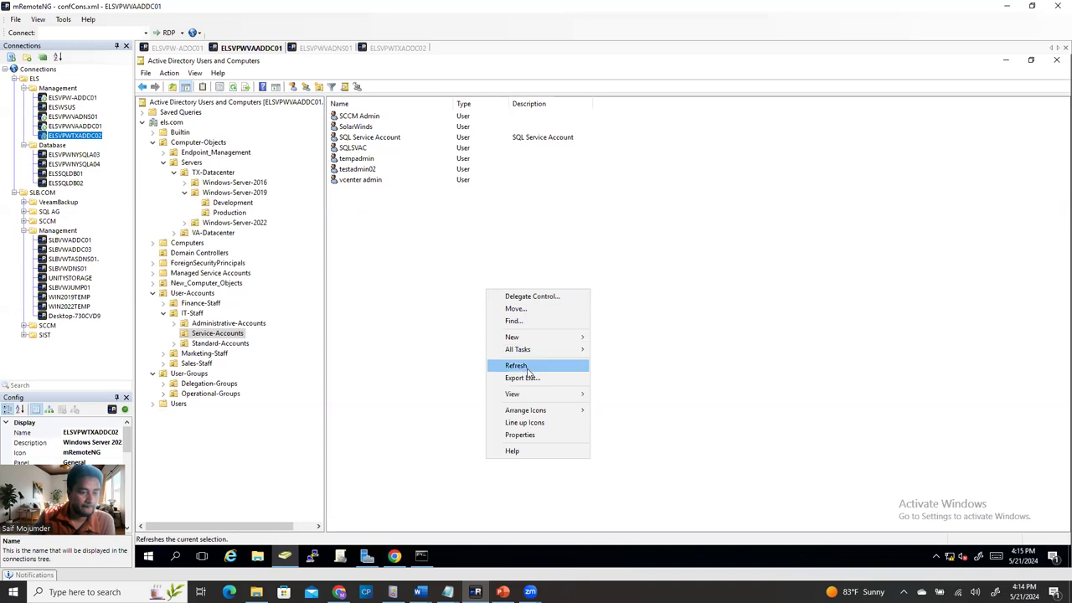
pyautogui.click(528, 367)
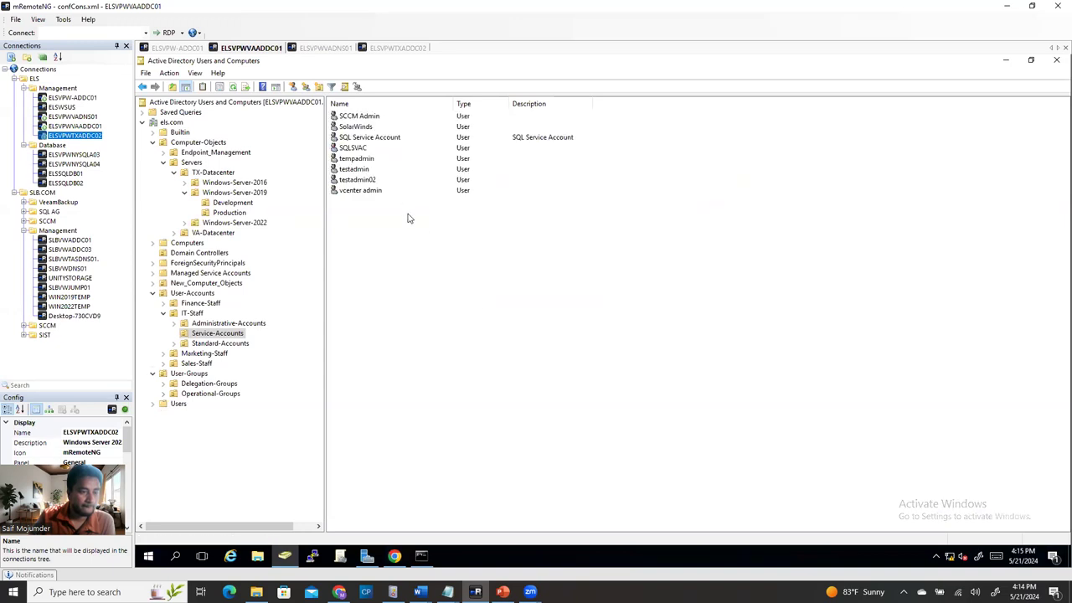
# Step: Verify testadmin and testadmin02 are listed, then return to the ELSVPWTXADDC02 session
pyautogui.click(354, 170)
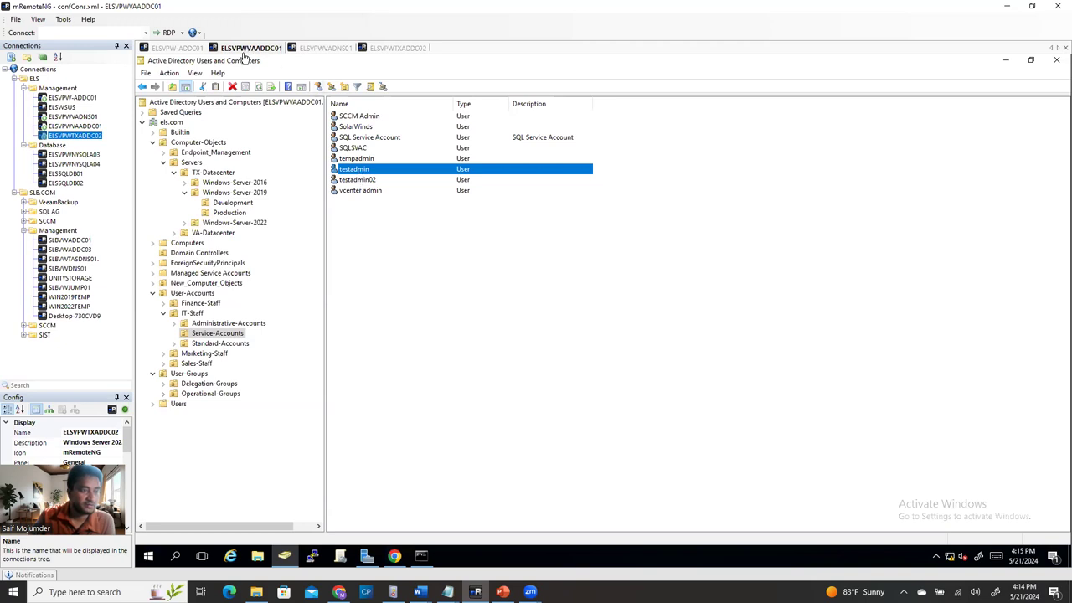
pyautogui.click(355, 185)
pyautogui.click(350, 171)
pyautogui.click(358, 182)
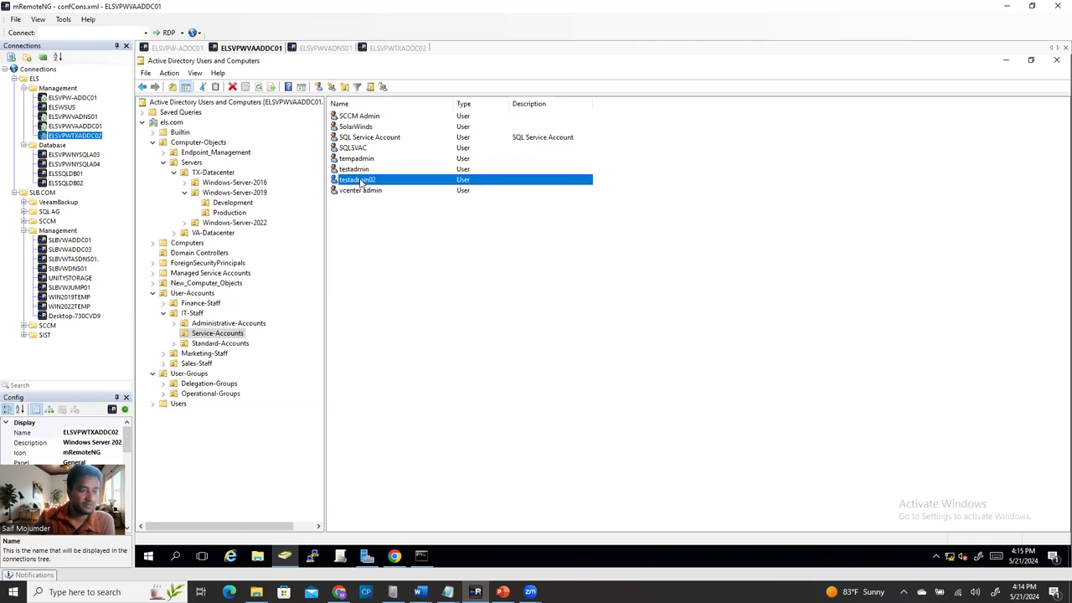
pyautogui.click(355, 170)
pyautogui.click(435, 273)
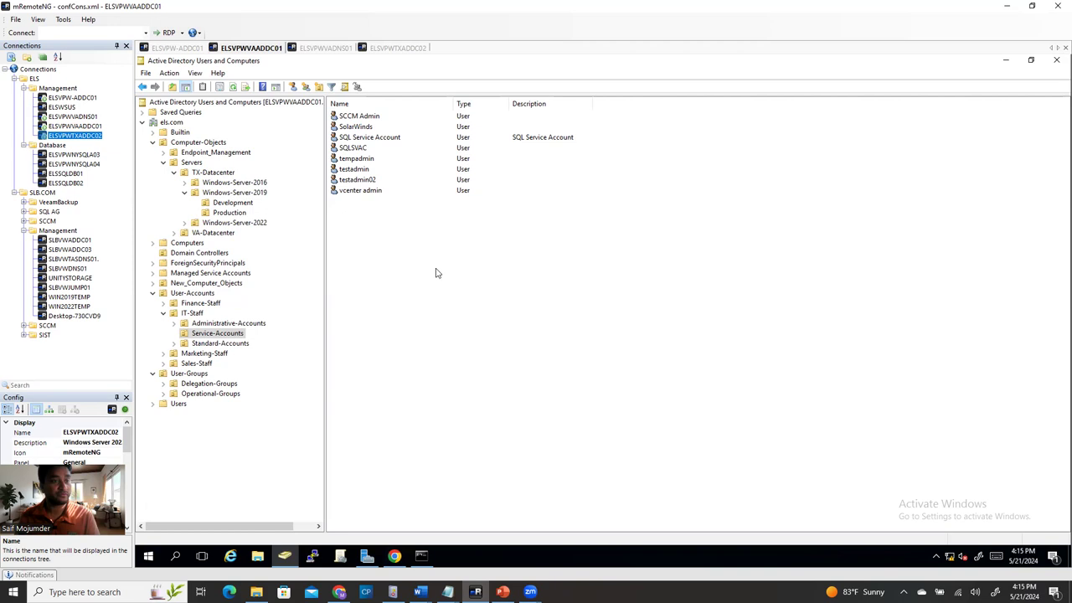
pyautogui.click(408, 48)
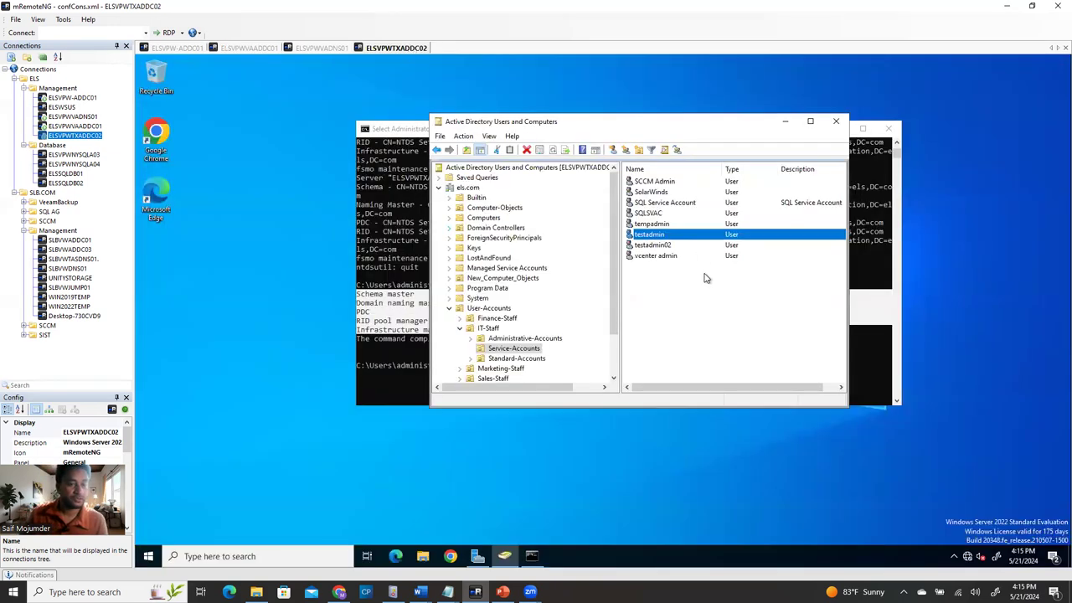
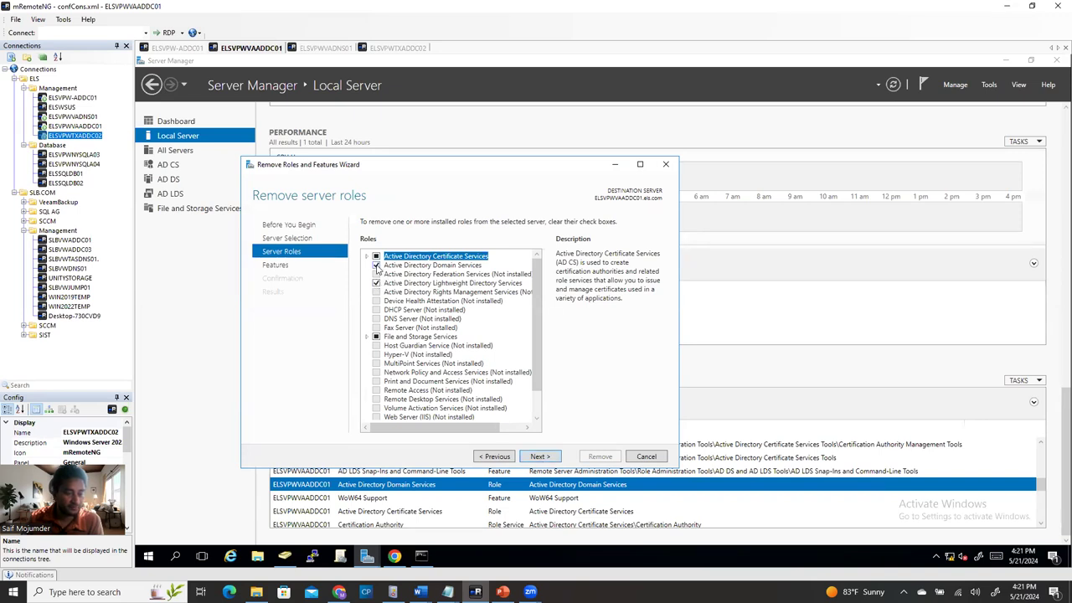
# Step: Abandon the earlier attempt, then start removing the AD DS role and its dependent management tools
pyautogui.click(645, 456)
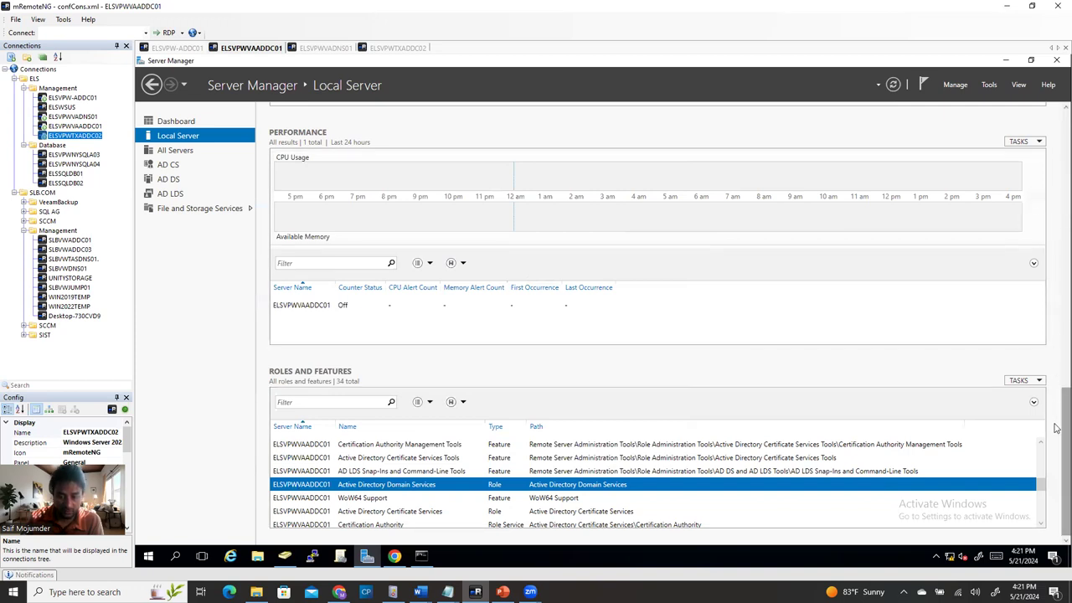
pyautogui.rightClick(404, 487)
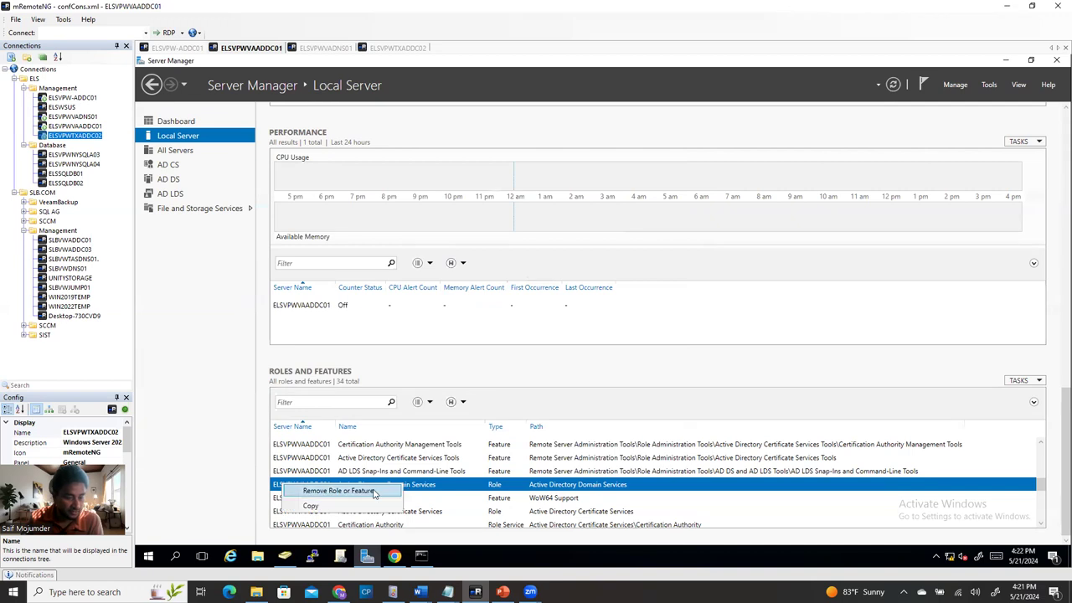
pyautogui.click(374, 491)
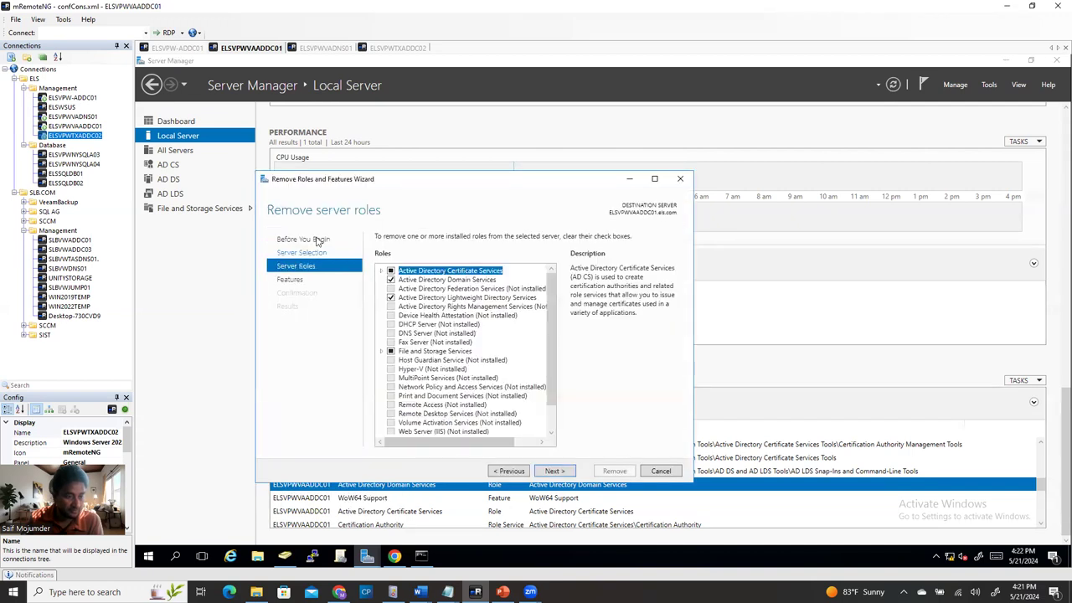
pyautogui.moveTo(351, 183); pyautogui.dragTo(481, 188)
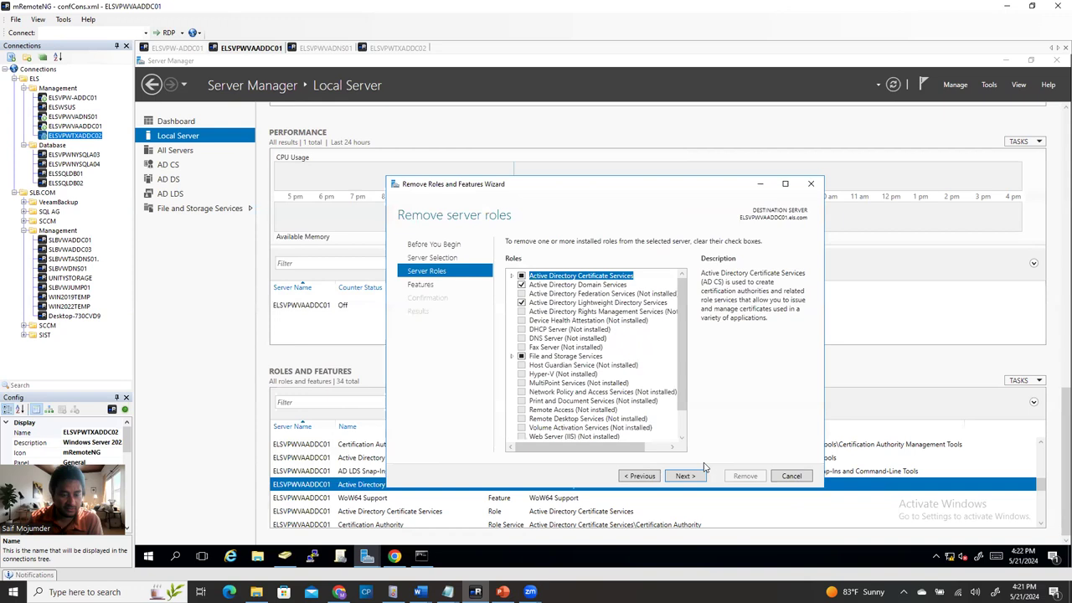
pyautogui.click(521, 285)
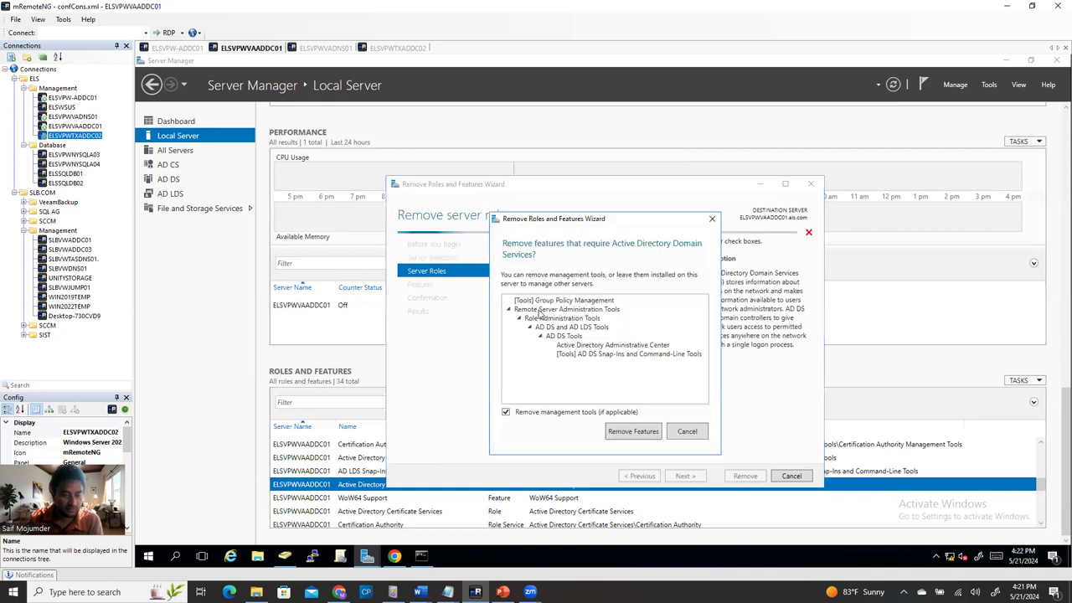
pyautogui.click(633, 431)
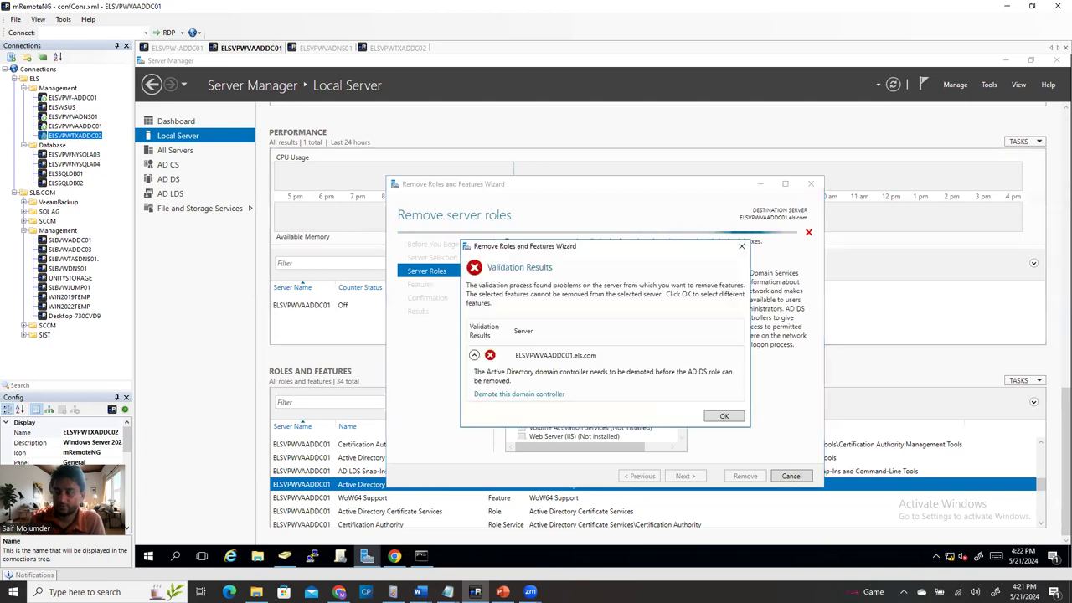
pyautogui.hotkey('alt', 'Tab')
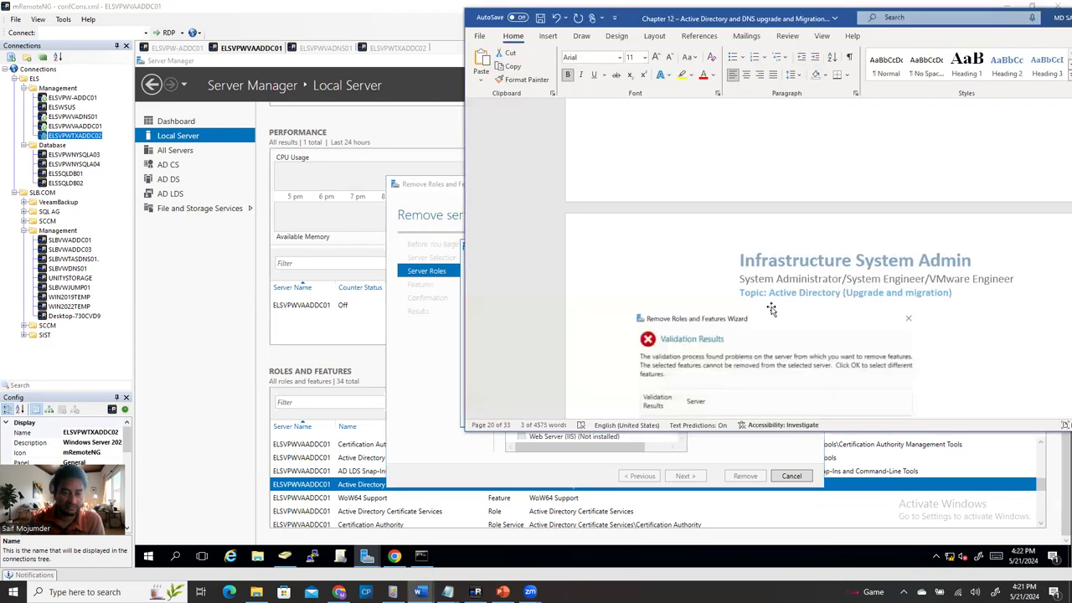
pyautogui.scroll(-3, 771, 308)
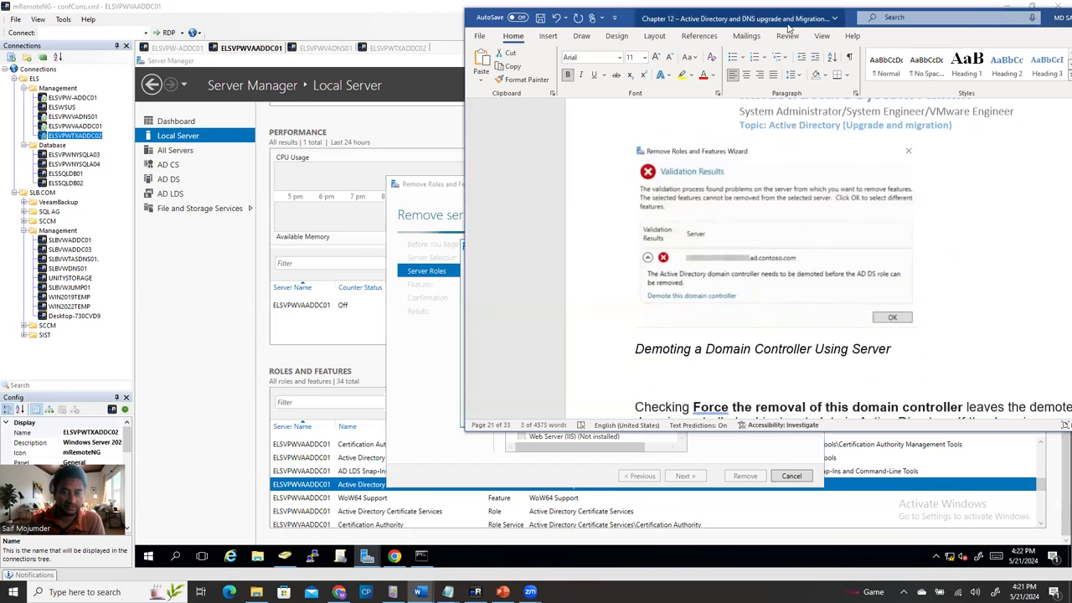
pyautogui.hotkey('alt', 'Tab')
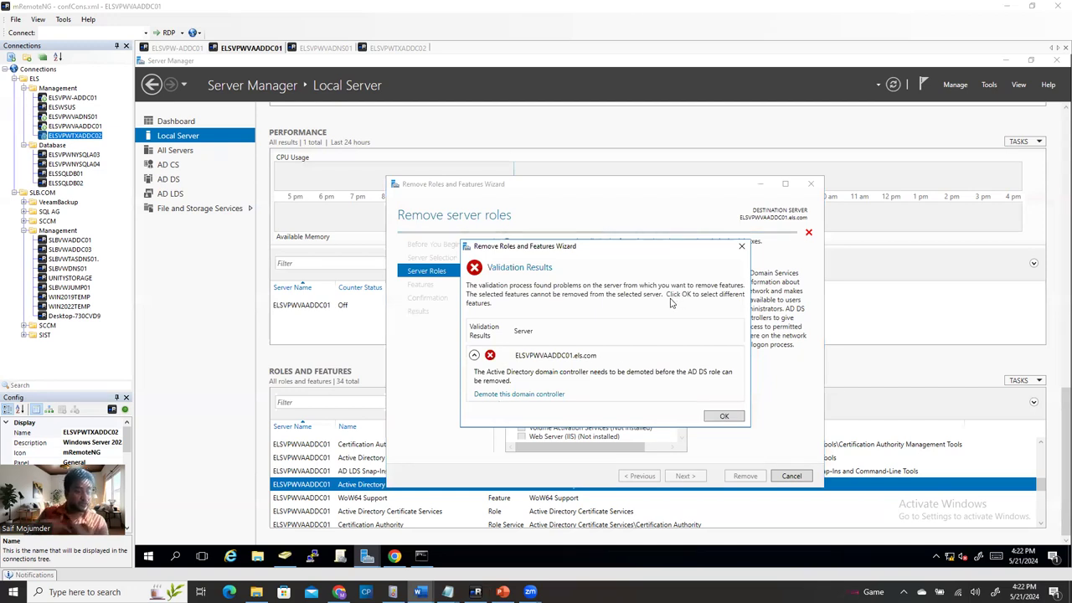
# Step: Launch 'Demote this domain controller' and tick forced removal of this domain controller
pyautogui.click(533, 398)
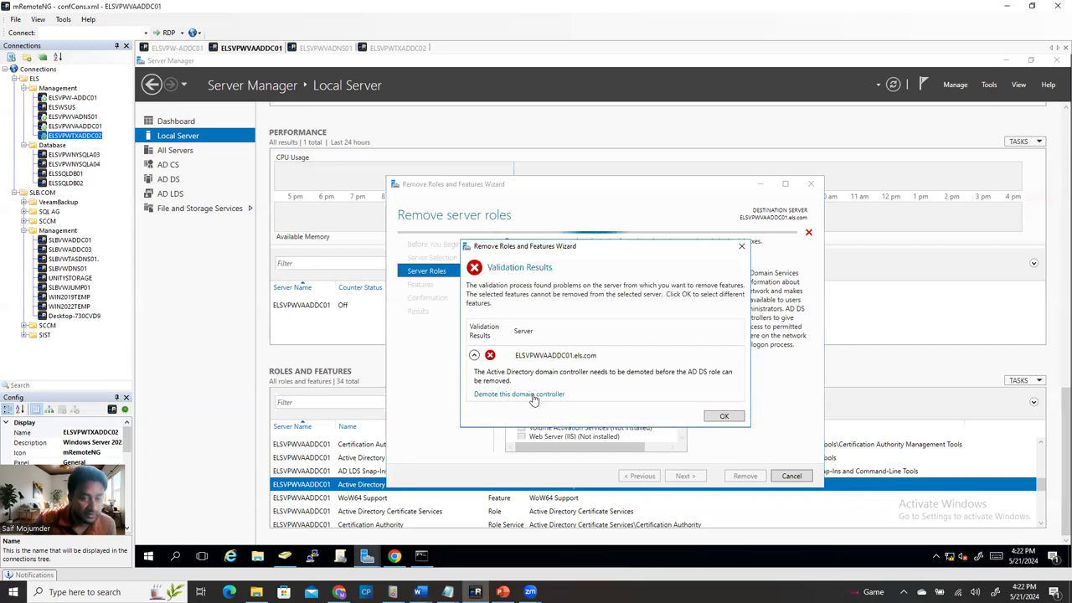
pyautogui.click(533, 398)
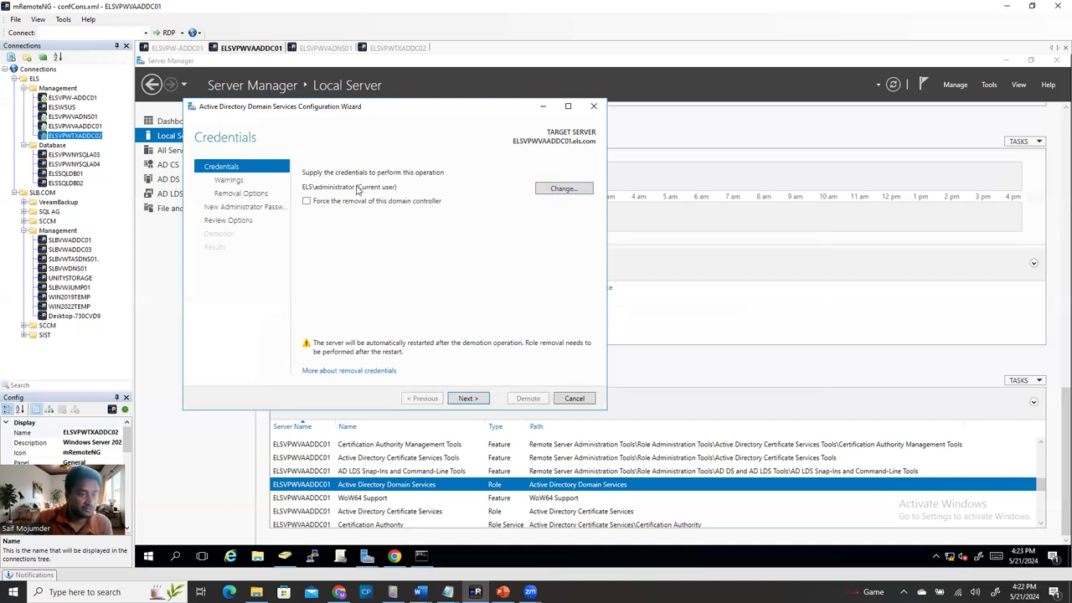
pyautogui.click(307, 201)
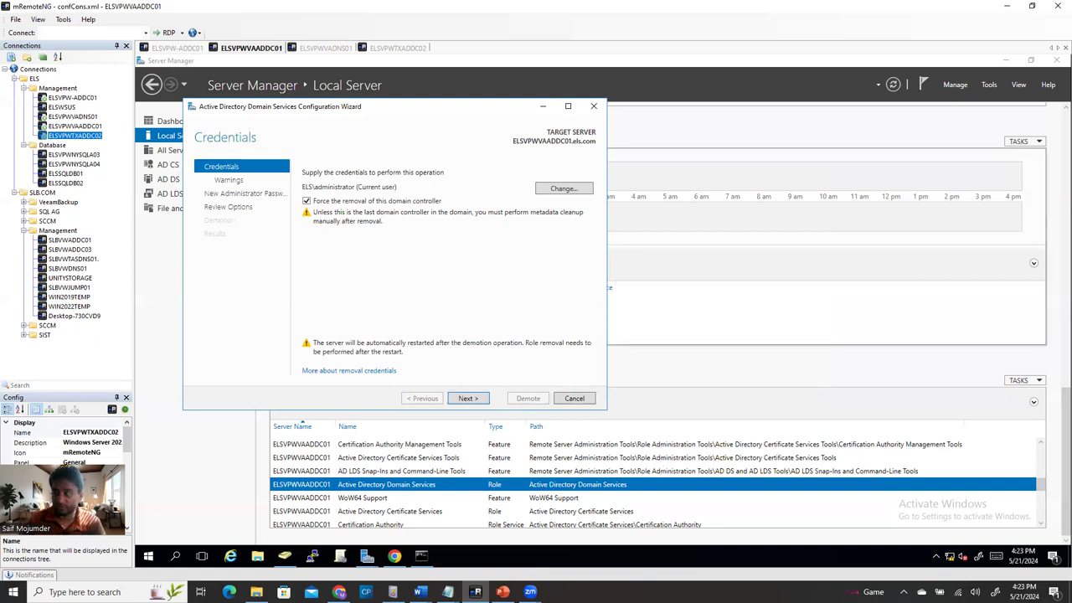
pyautogui.hotkey('alt', 'Tab')
# Step: Scroll the Word guide to the Credentials screenshot, then minimize the guide
pyautogui.scroll(-5, 536, 301)
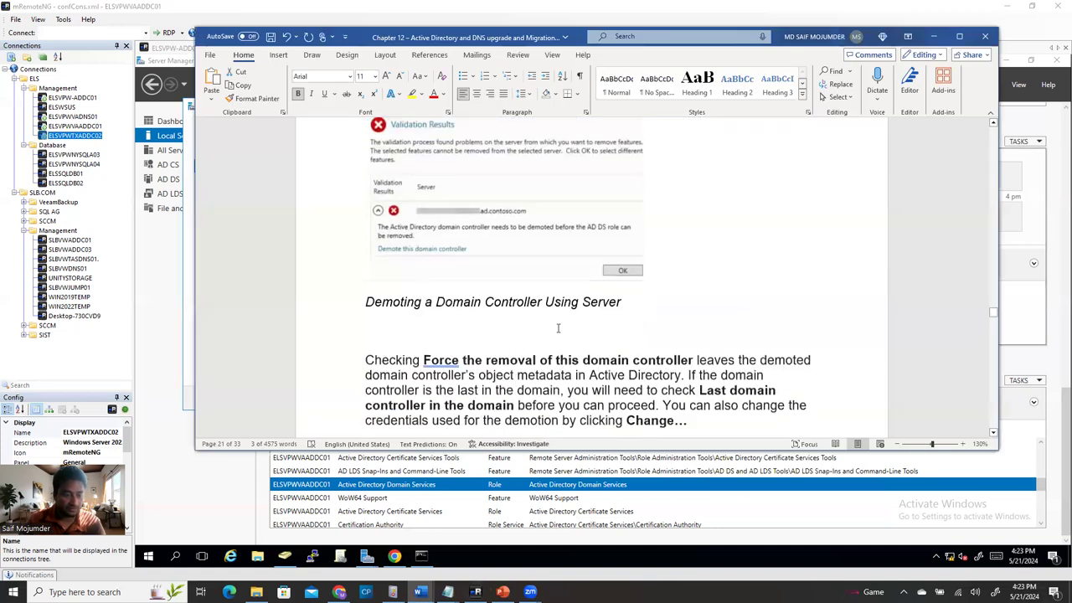
pyautogui.scroll(-4, 578, 344)
pyautogui.scroll(2, 578, 340)
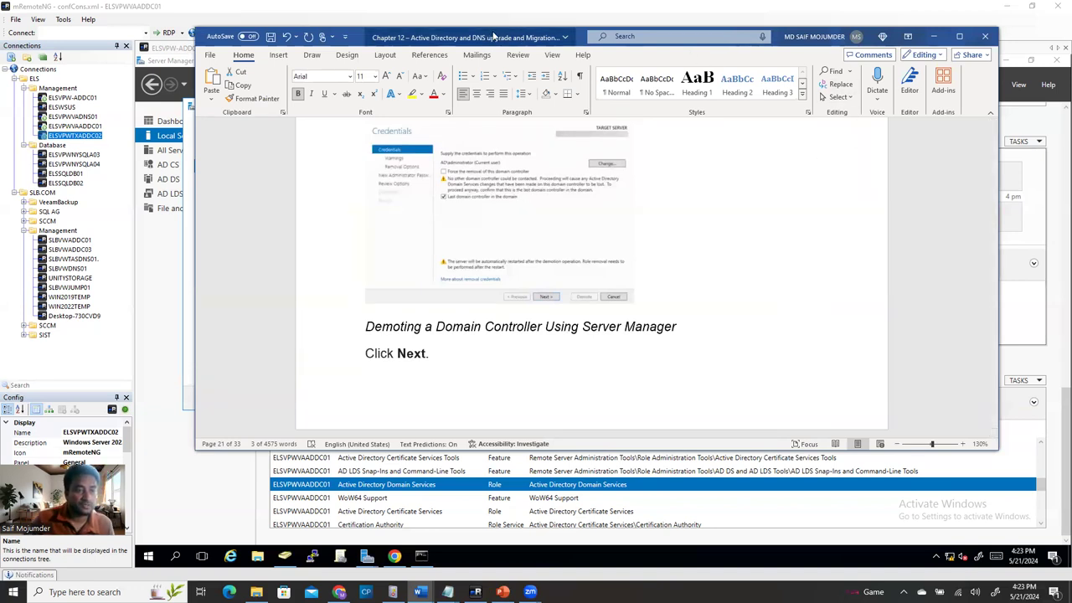
pyautogui.click(933, 36)
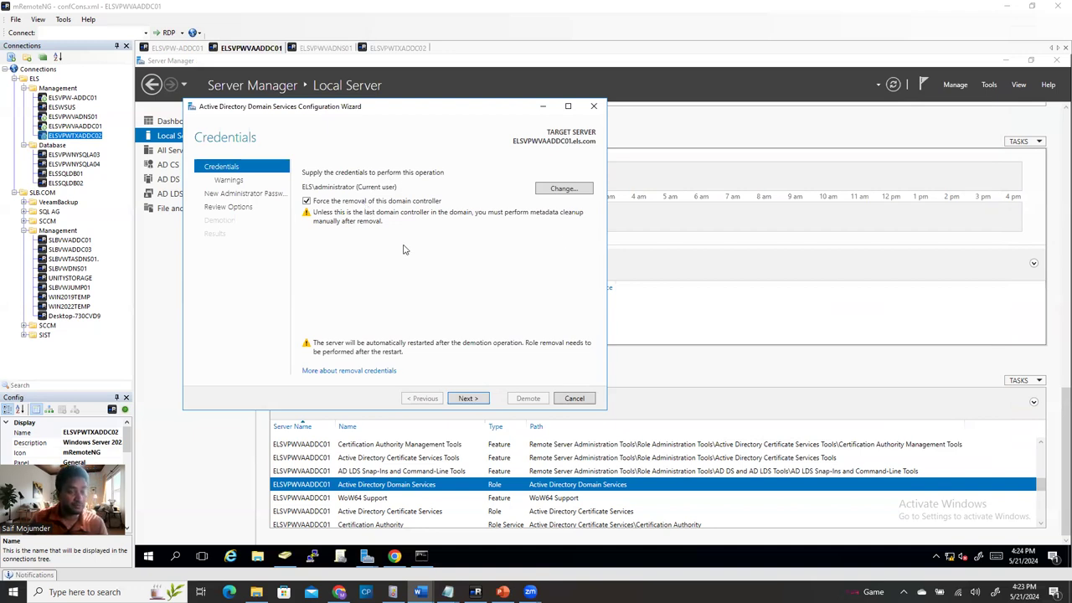
# Step: Clear forced removal, confirm proceeding with removal, and choose to remove application partitions
pyautogui.click(305, 202)
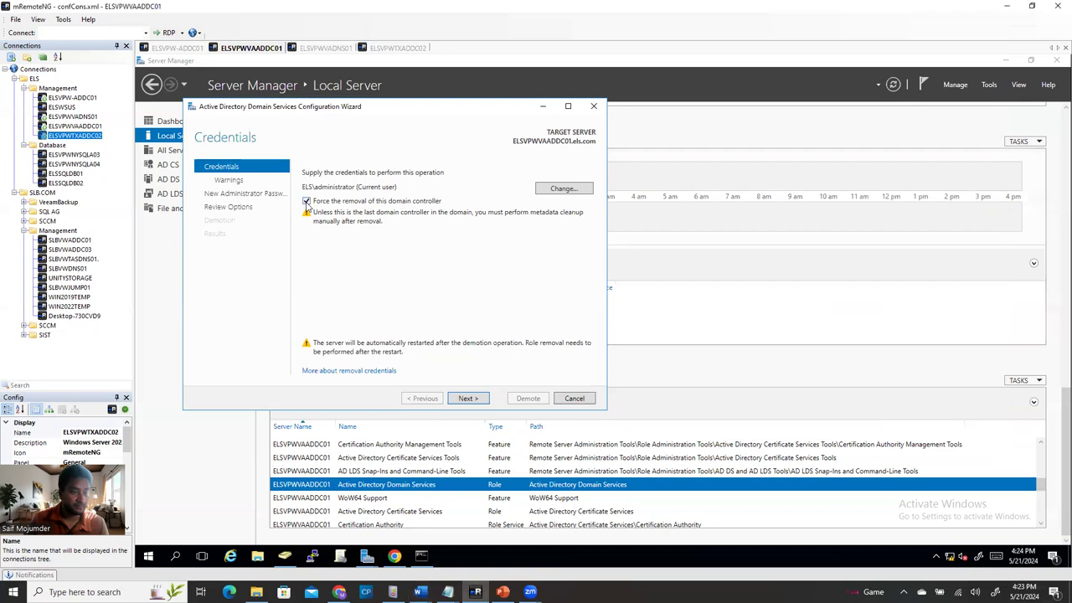
pyautogui.click(466, 399)
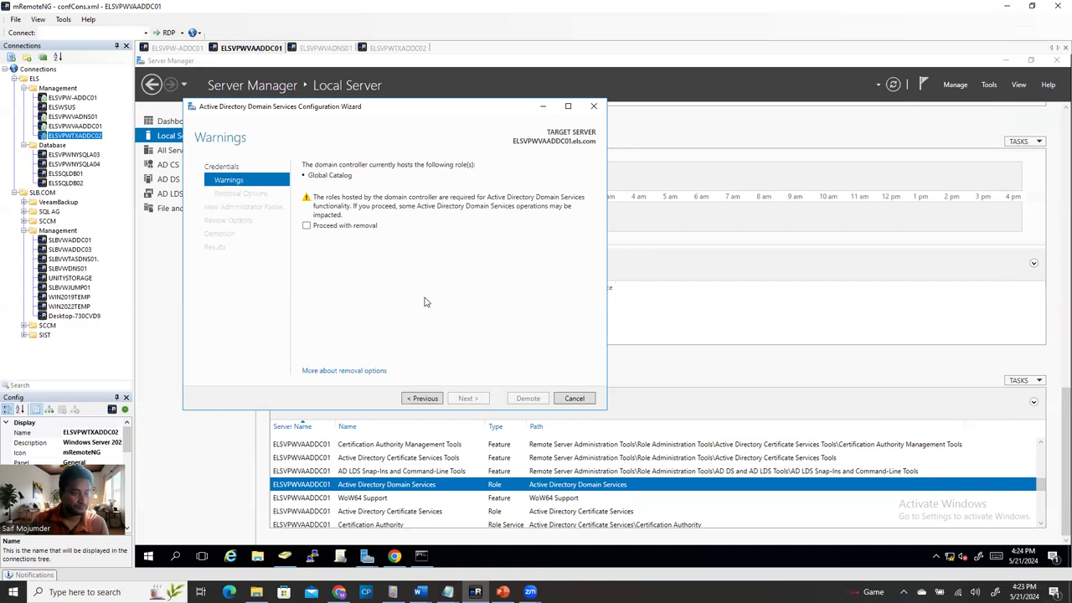
pyautogui.click(306, 226)
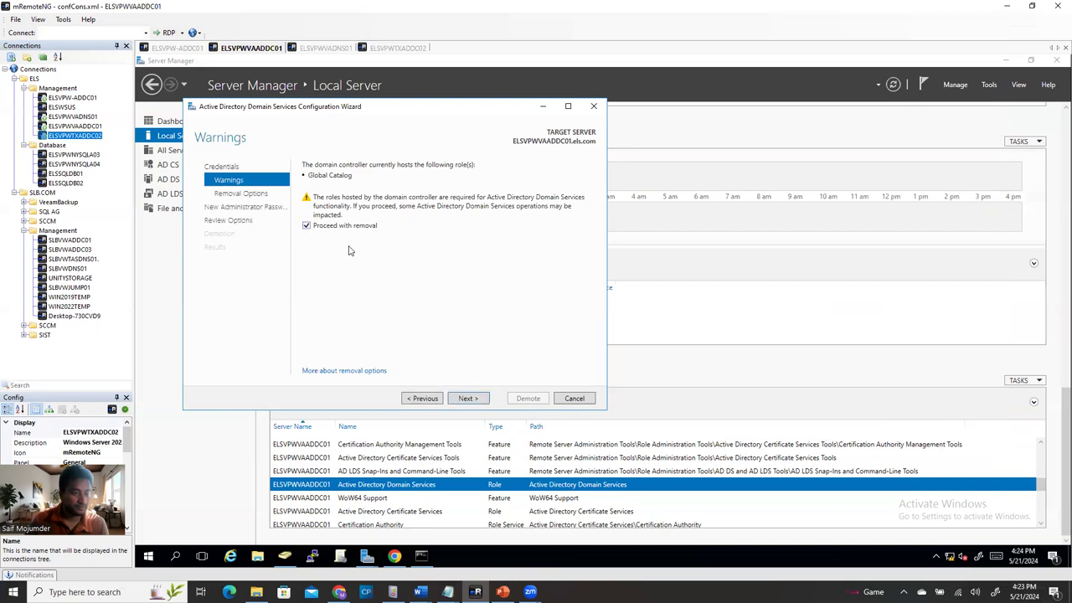
pyautogui.click(474, 399)
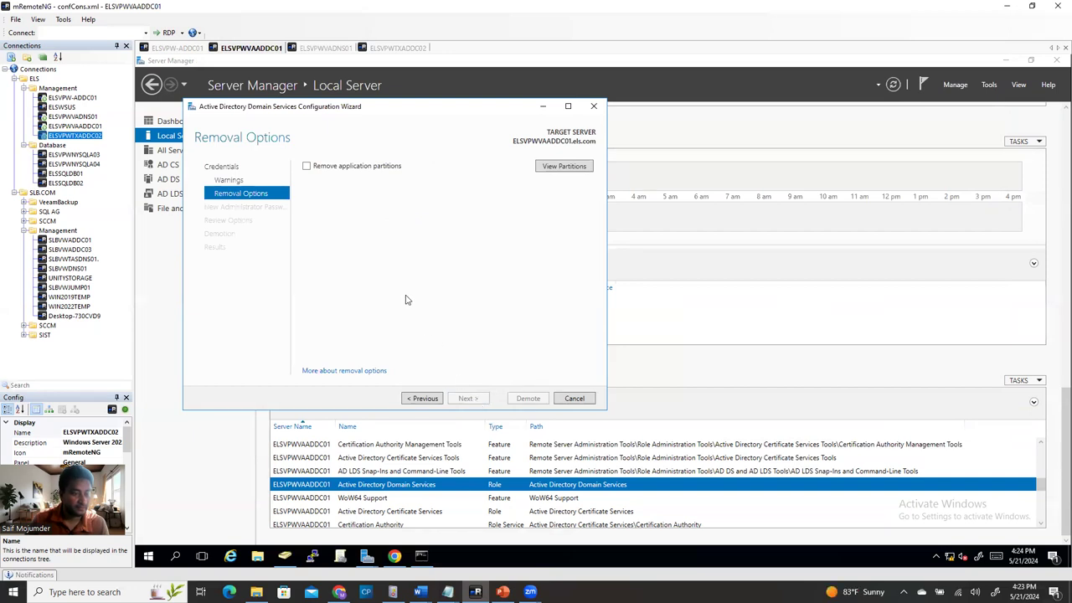
pyautogui.click(325, 166)
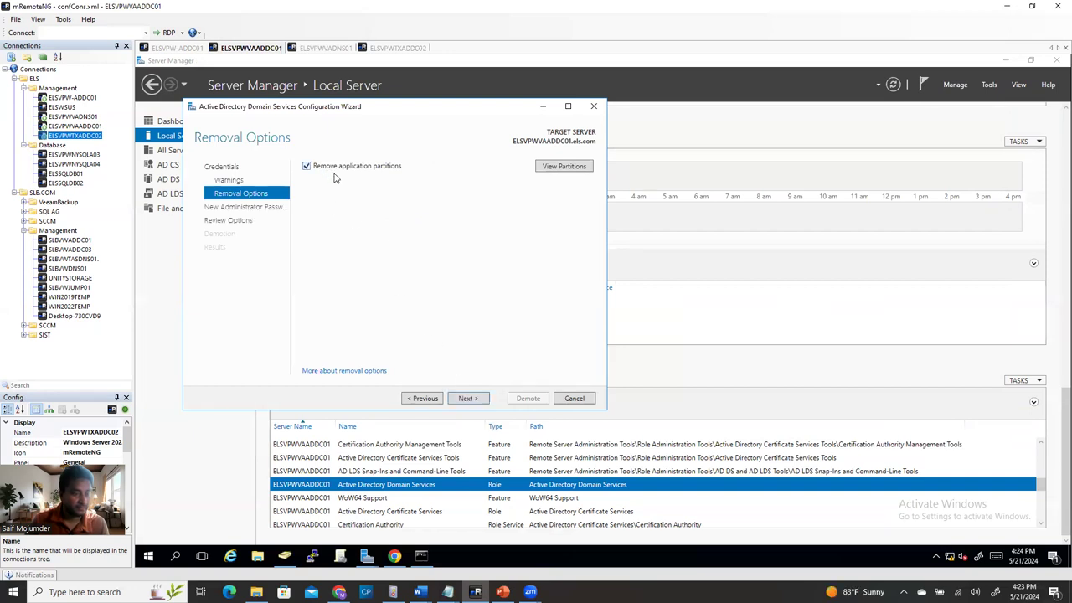
pyautogui.click(467, 399)
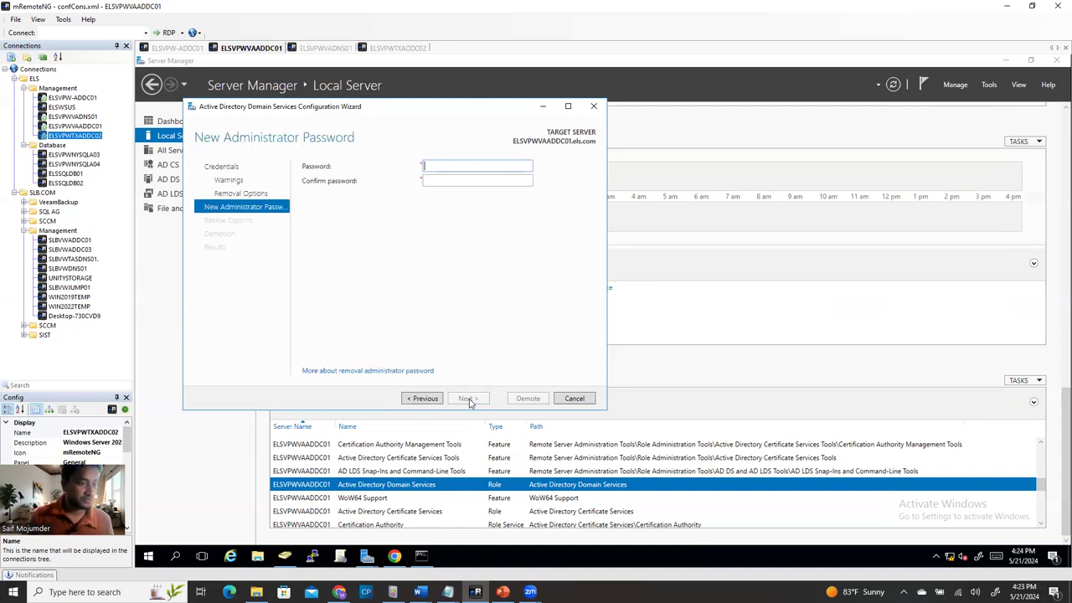
# Step: Enter and confirm the new administrator password, then run the demotion
pyautogui.write('••••')
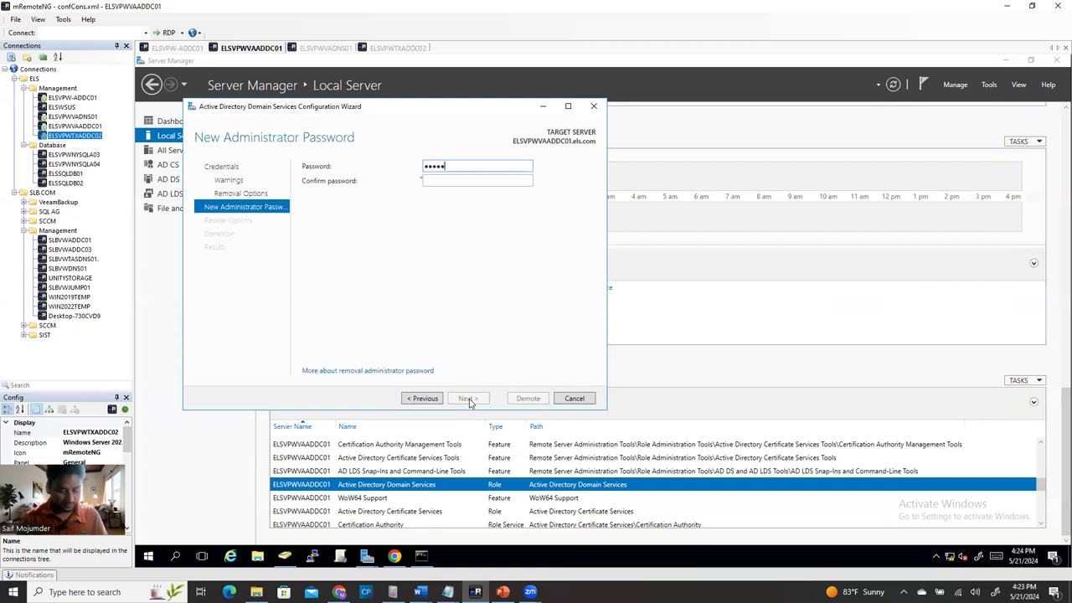
pyautogui.write('•••••••••')
pyautogui.press('Tab')
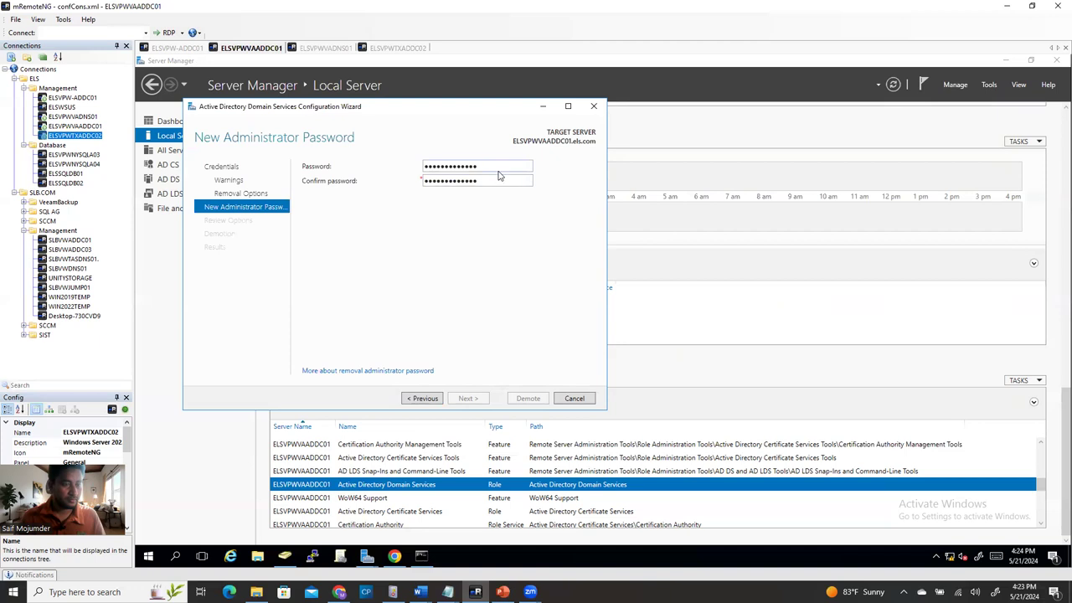
pyautogui.moveTo(500, 168); pyautogui.dragTo(406, 165)
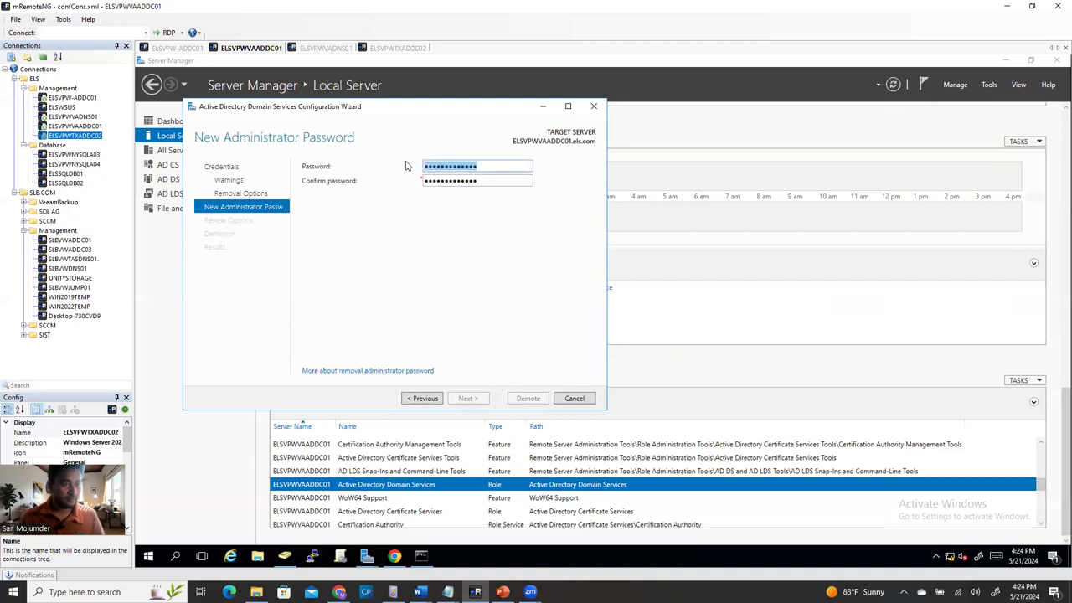
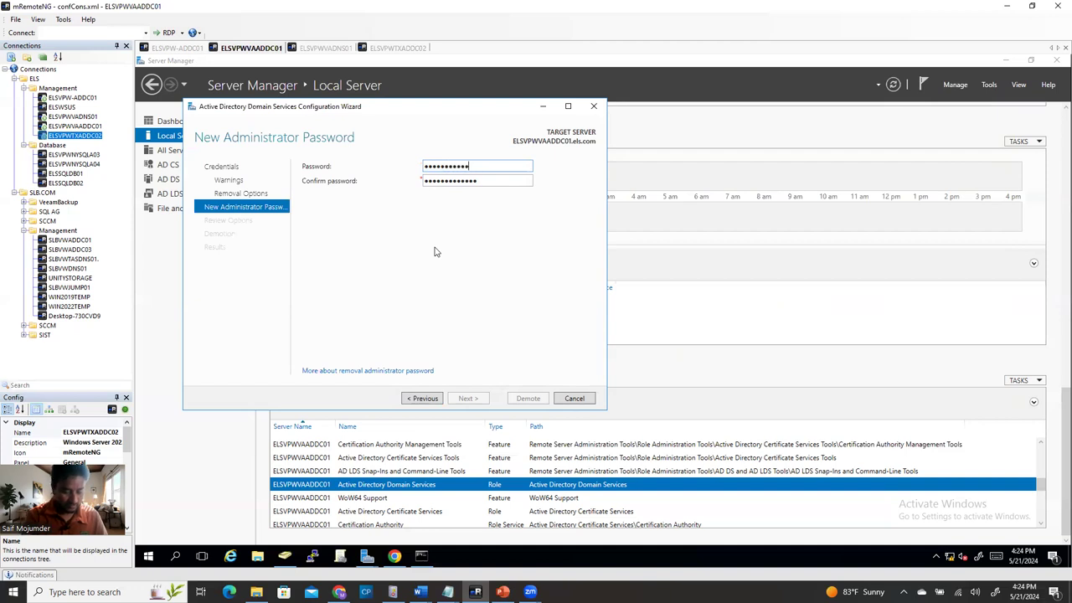
pyautogui.press('Tab')
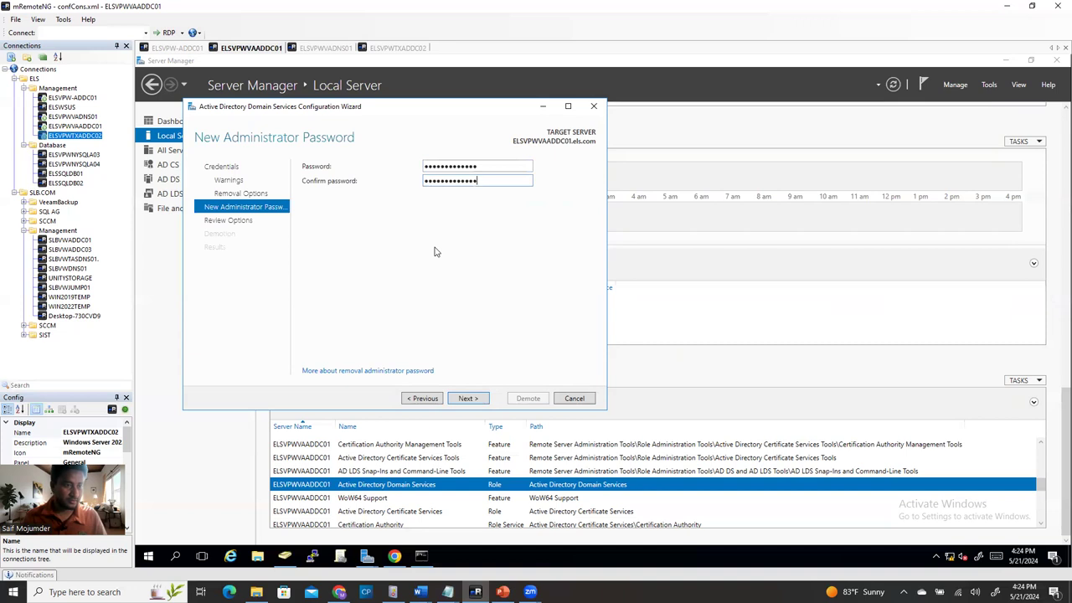
pyautogui.click(468, 398)
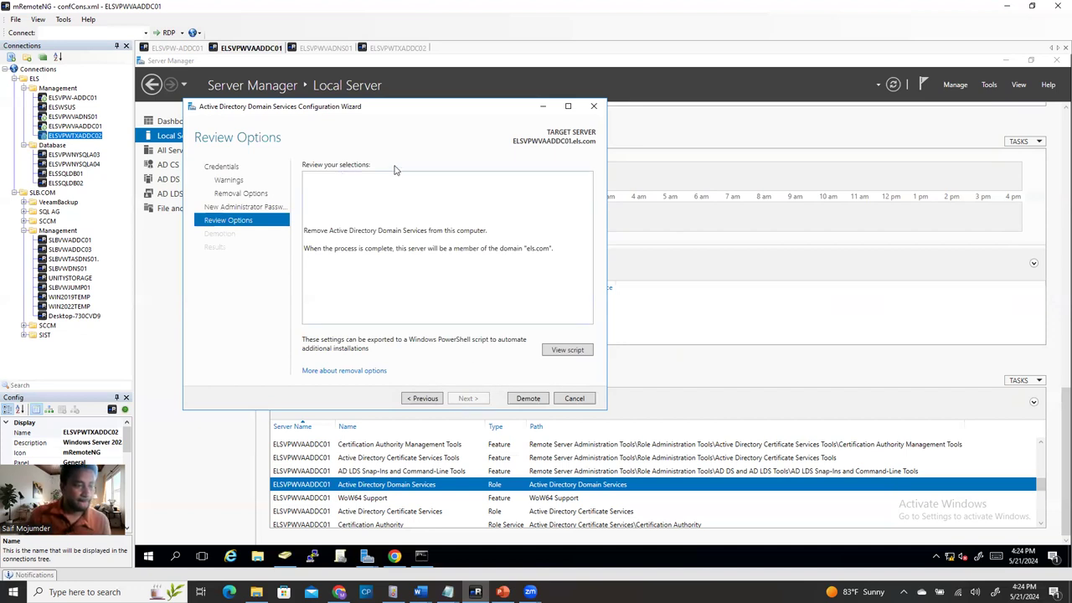
pyautogui.click(529, 398)
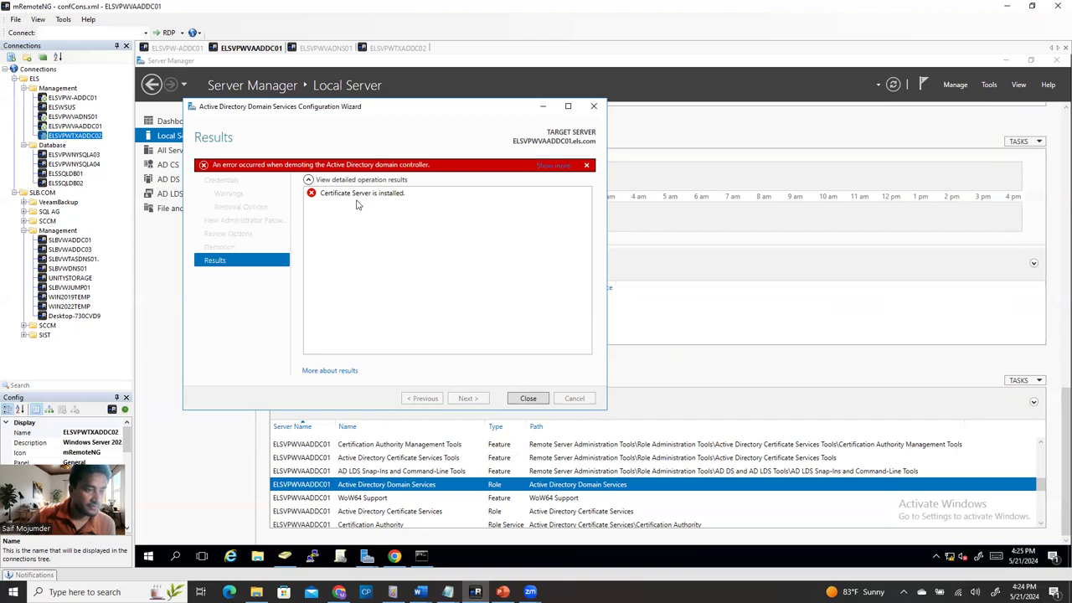
# Step: Review the detailed demotion results and close the 'More about results' browser page
pyautogui.click(309, 180)
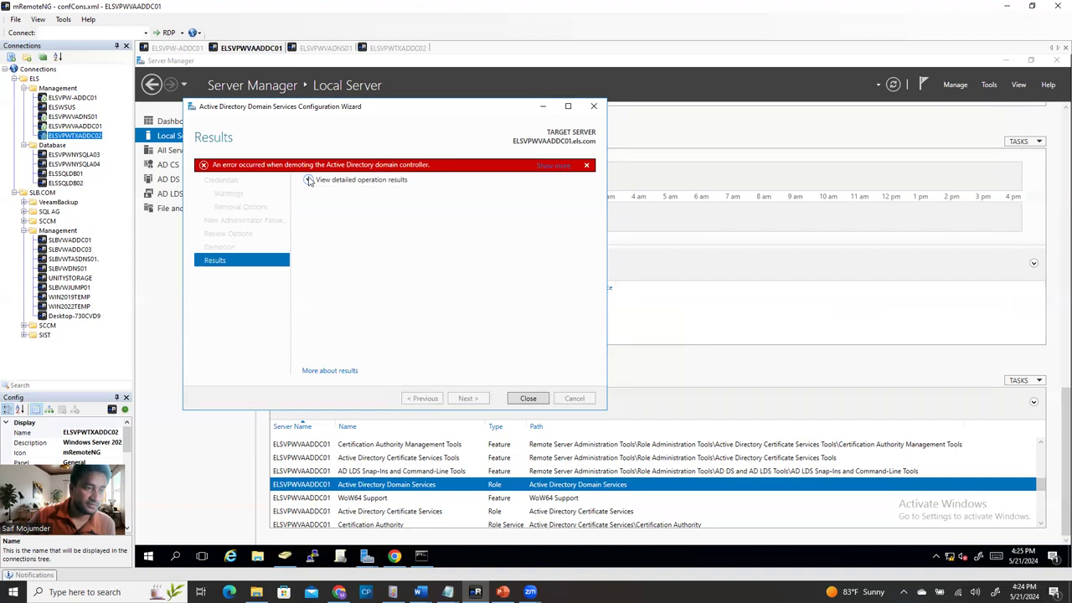
pyautogui.click(309, 180)
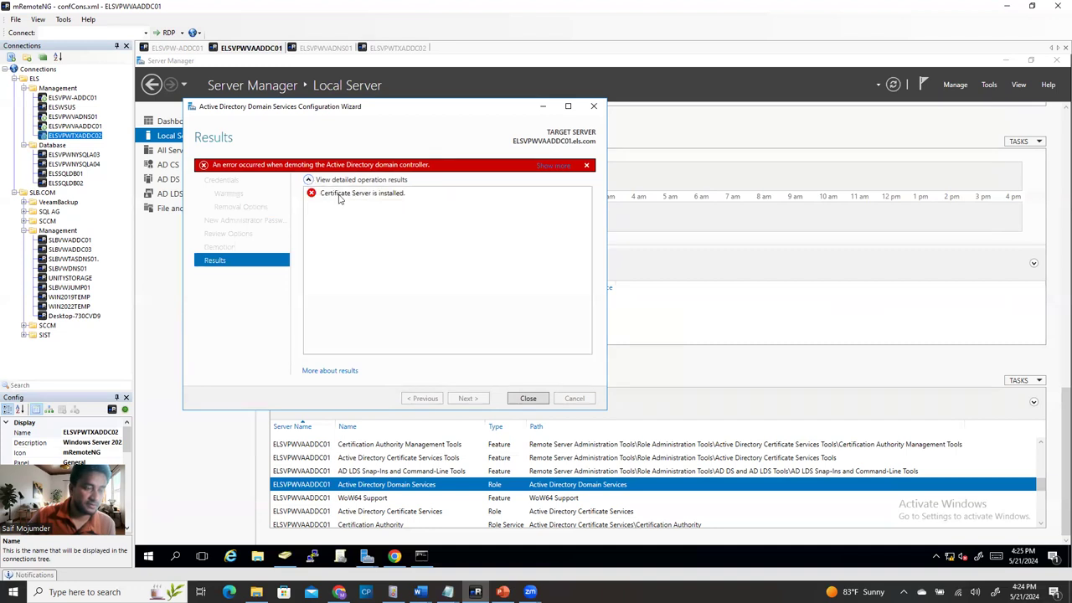
pyautogui.click(333, 371)
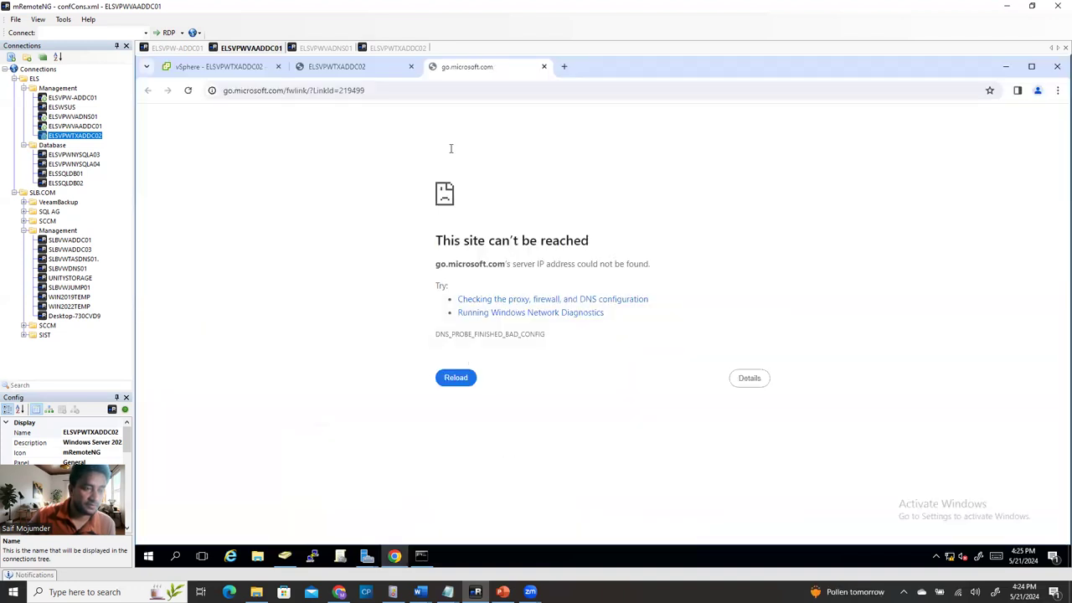
pyautogui.click(543, 66)
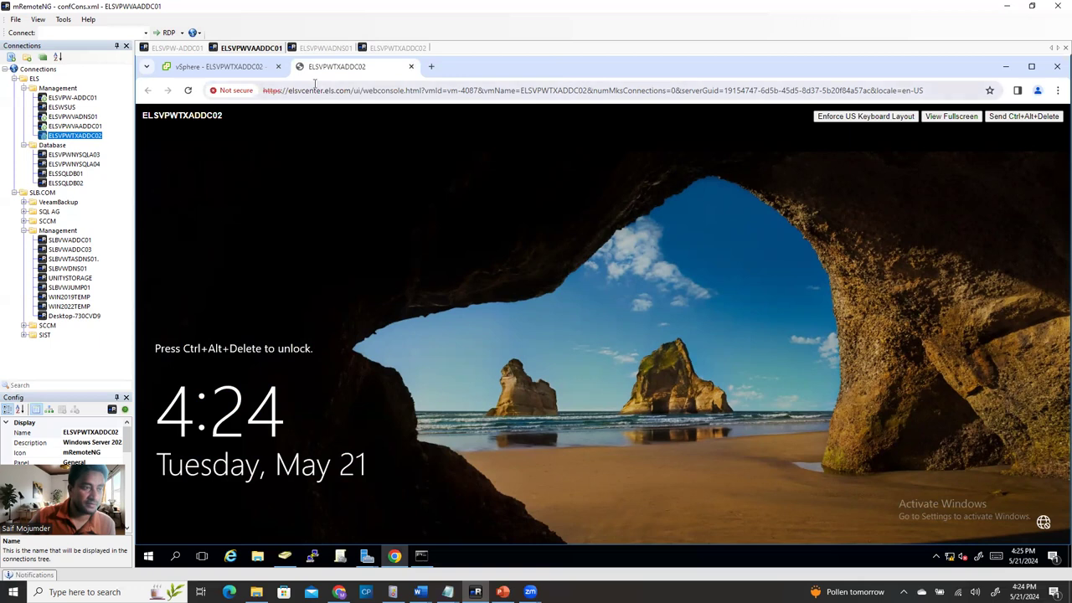
pyautogui.click(1006, 66)
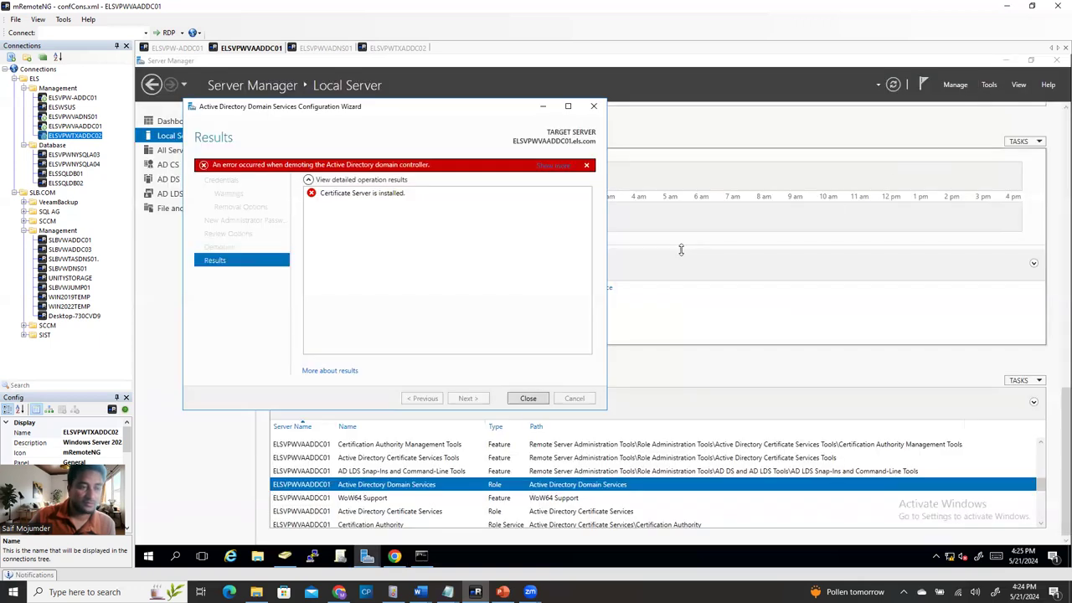
# Step: Close the failed demotion wizard, refresh, check notifications, and go to the Dashboard
pyautogui.click(527, 399)
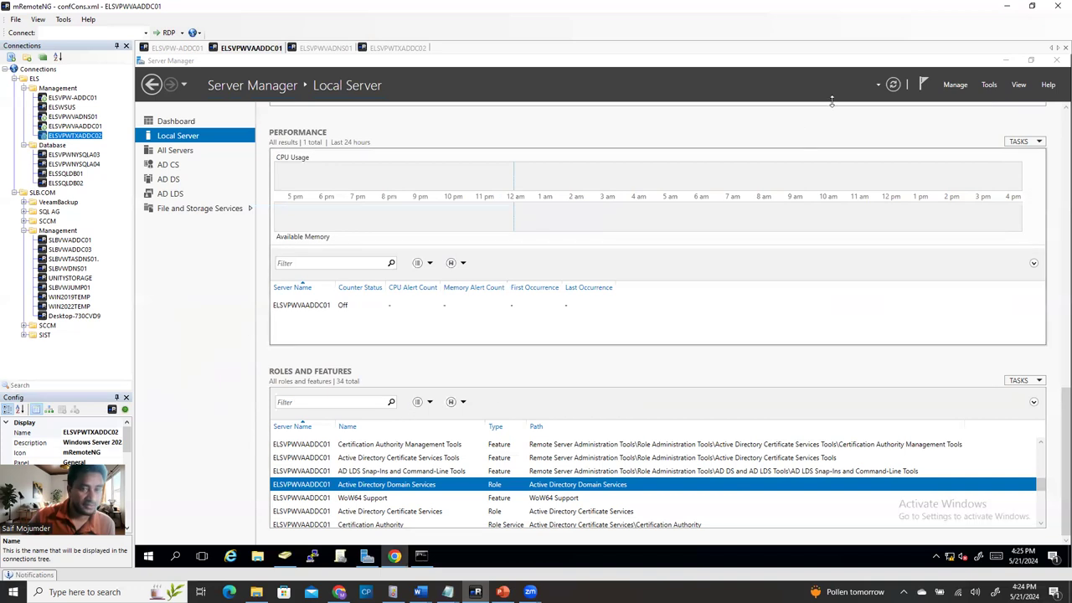
pyautogui.click(892, 86)
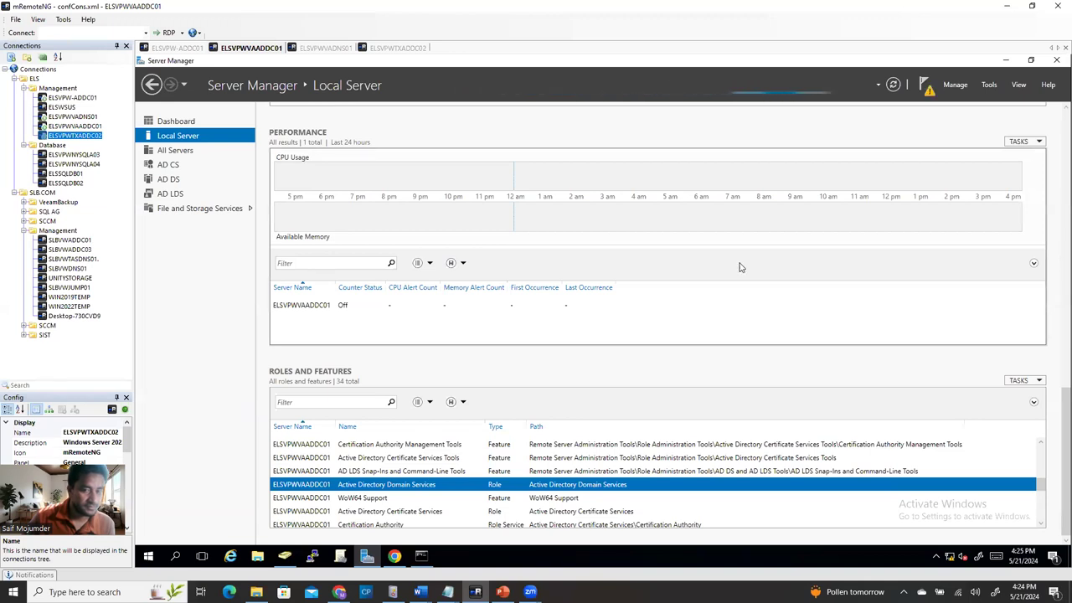
pyautogui.click(926, 86)
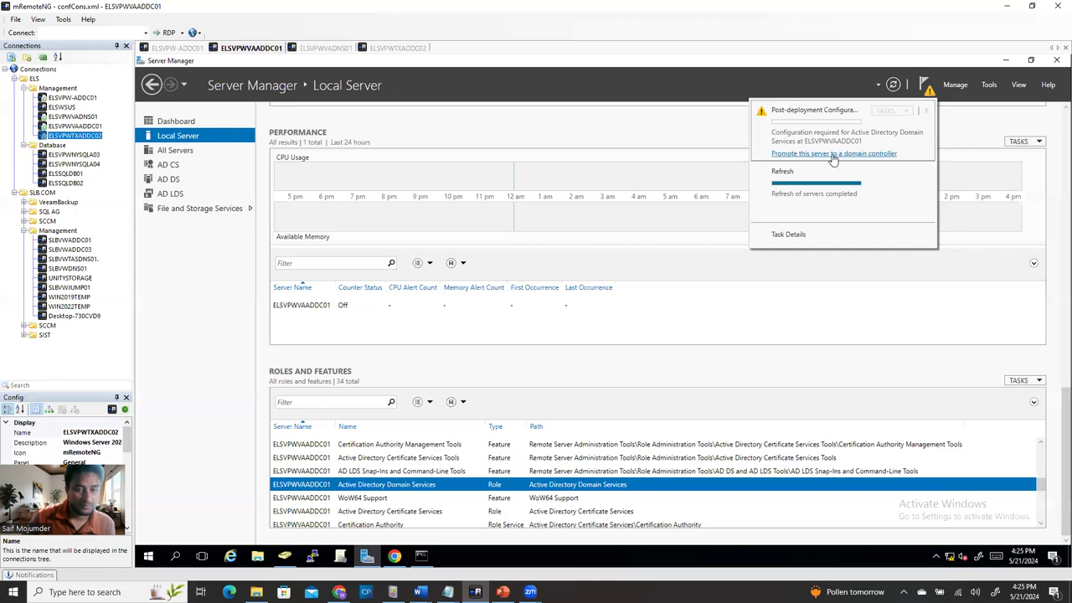
pyautogui.click(184, 122)
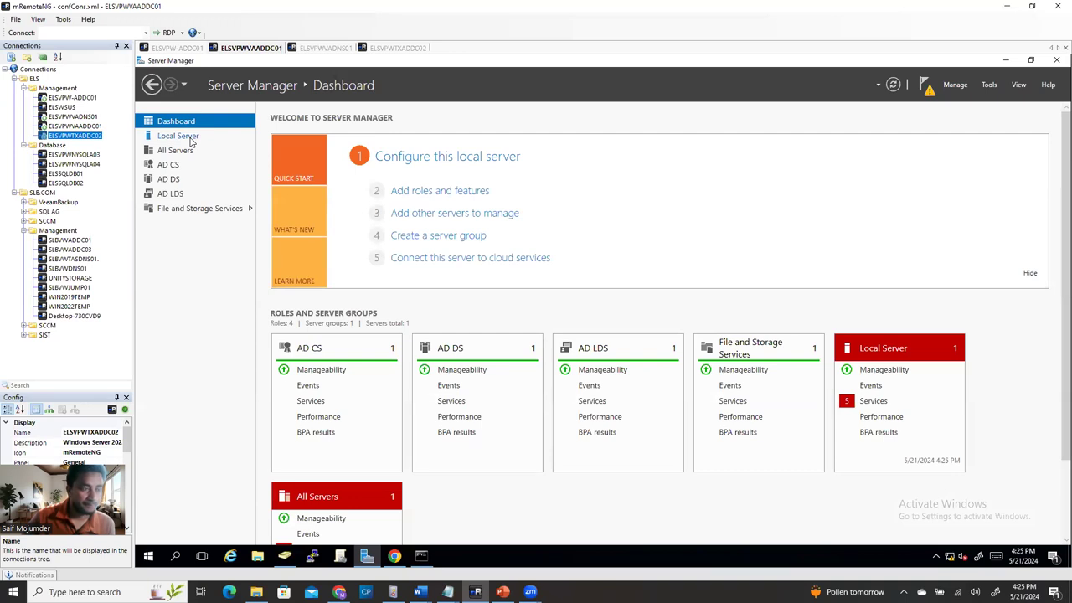
# Step: Start Remove Roles and Features from the Dashboard and advance to the server roles list
pyautogui.click(184, 137)
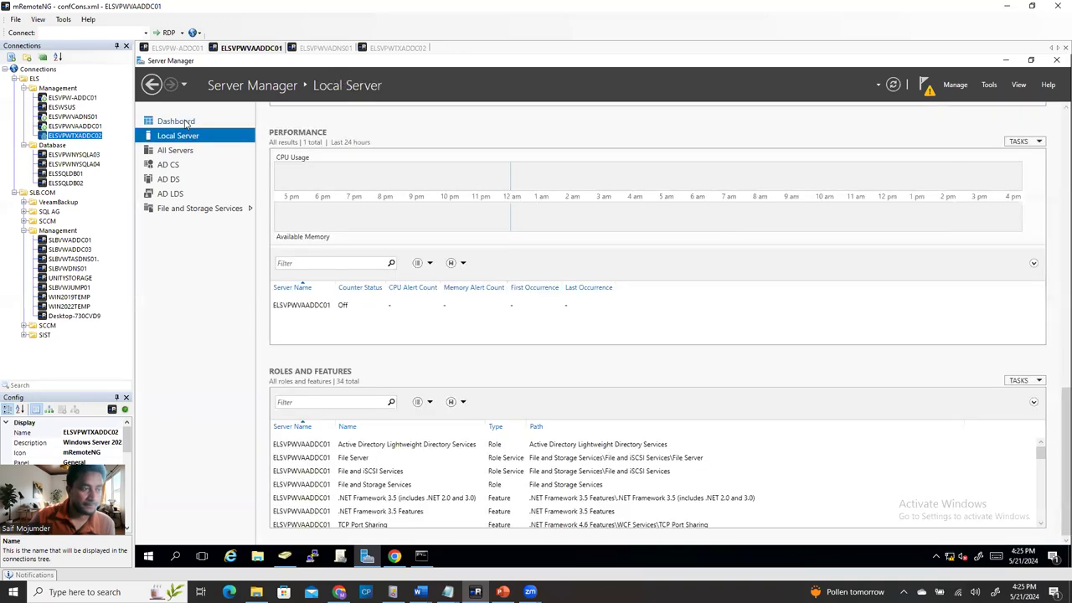
pyautogui.click(186, 123)
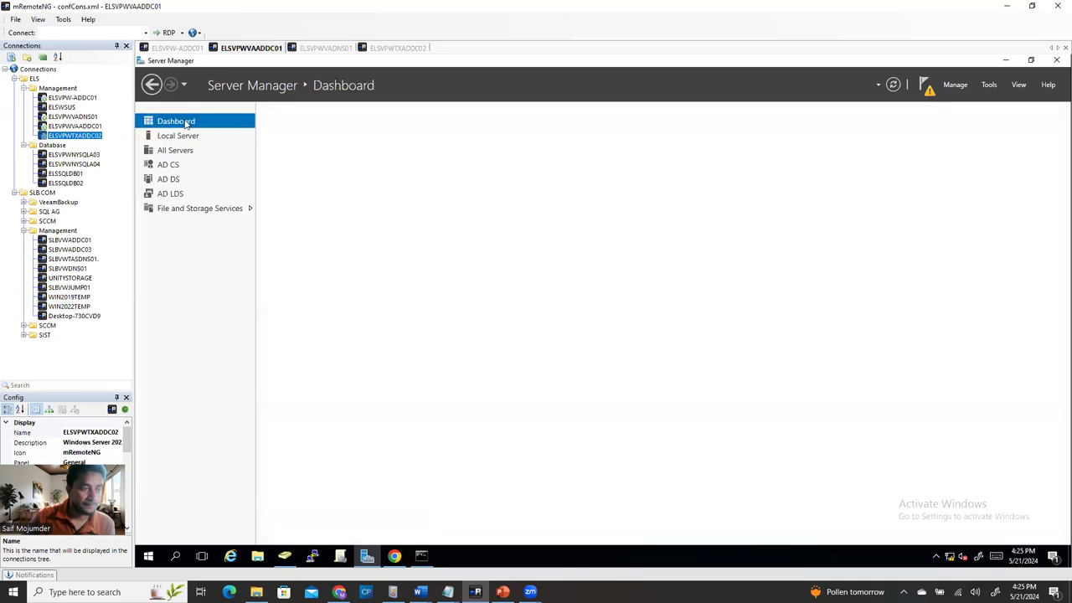
pyautogui.click(953, 84)
pyautogui.click(903, 110)
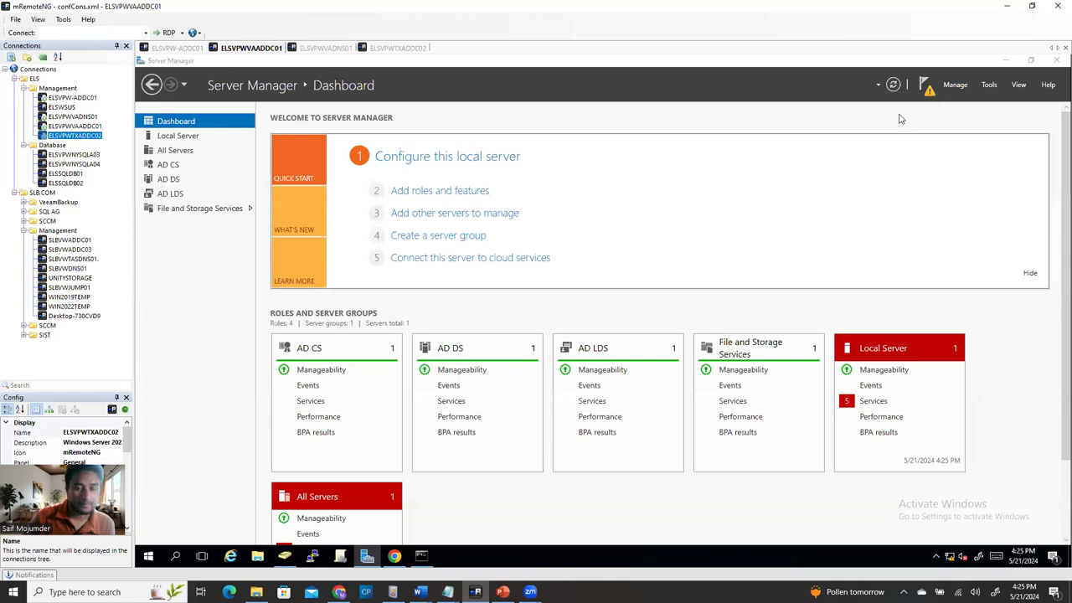
pyautogui.click(499, 414)
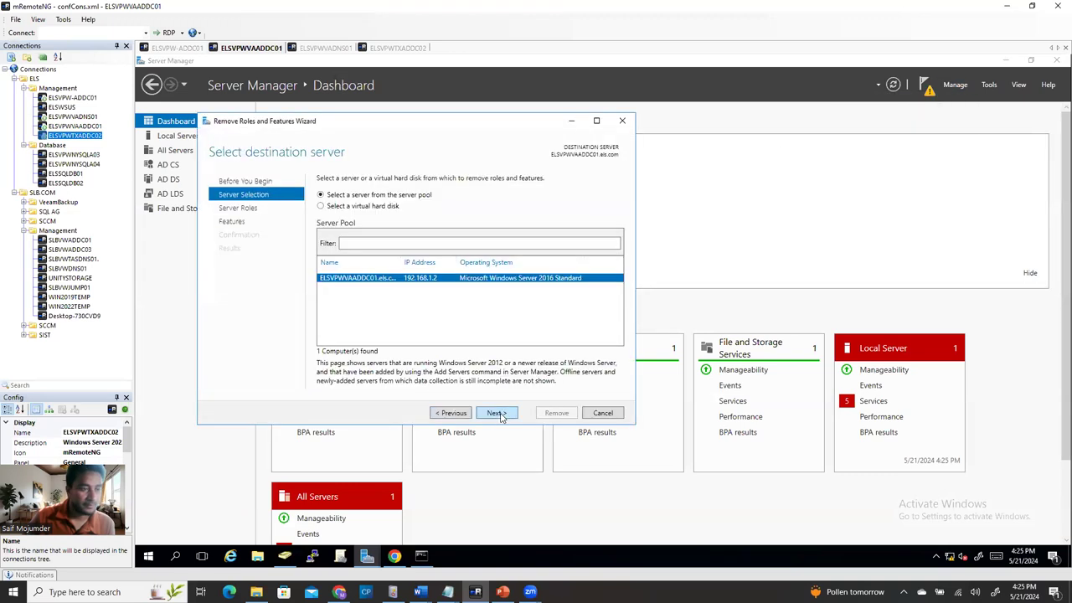
pyautogui.click(497, 414)
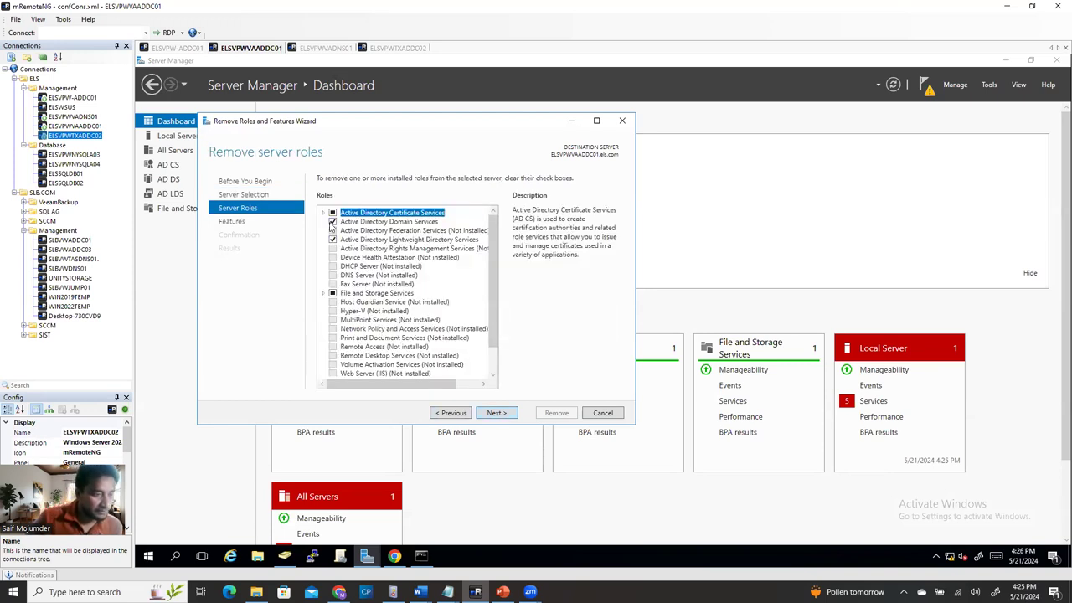
# Step: Try unmarking AD DS and AD LDS with their tools, dismissing each validation error
pyautogui.click(332, 222)
pyautogui.click(439, 367)
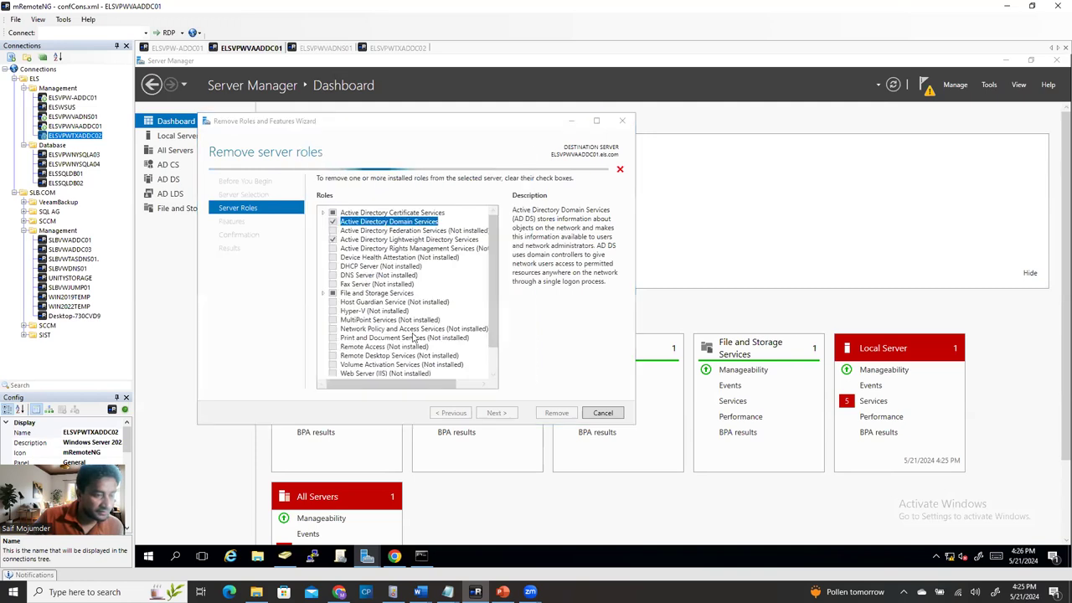
pyautogui.click(533, 355)
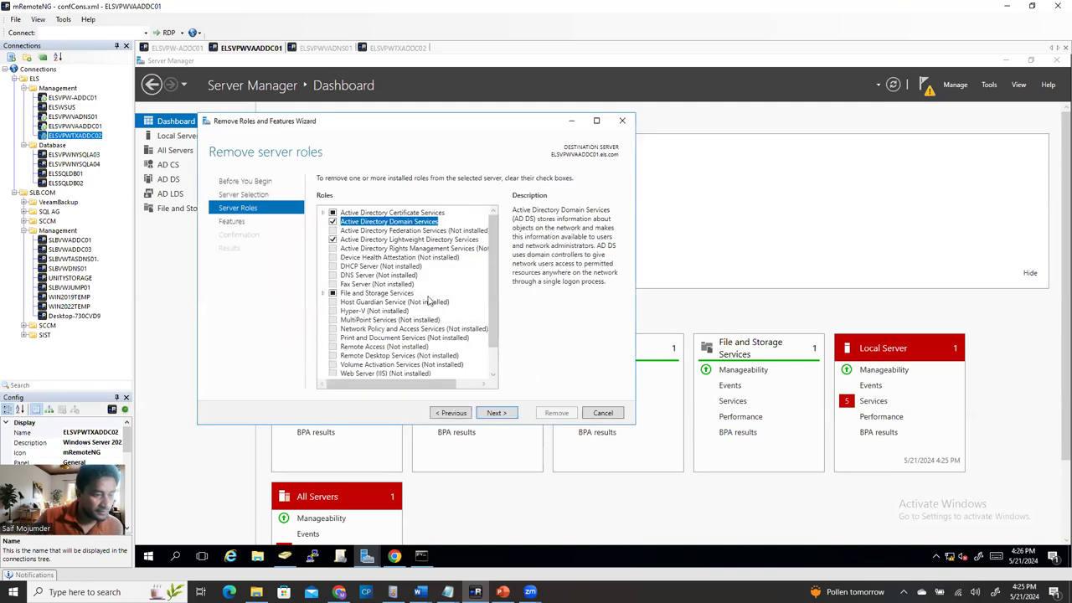
pyautogui.click(333, 240)
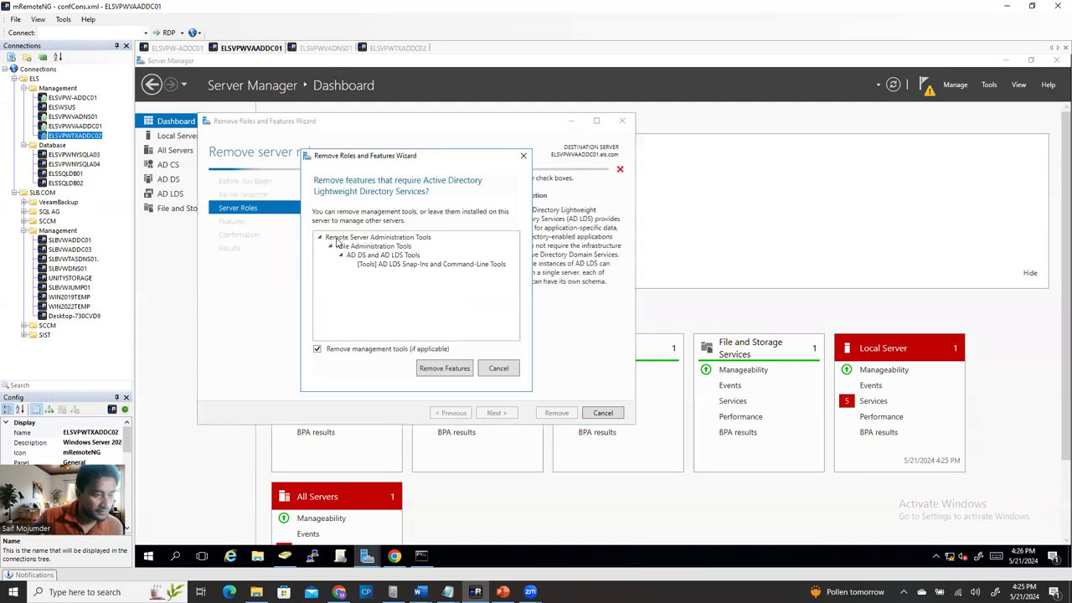
pyautogui.click(445, 369)
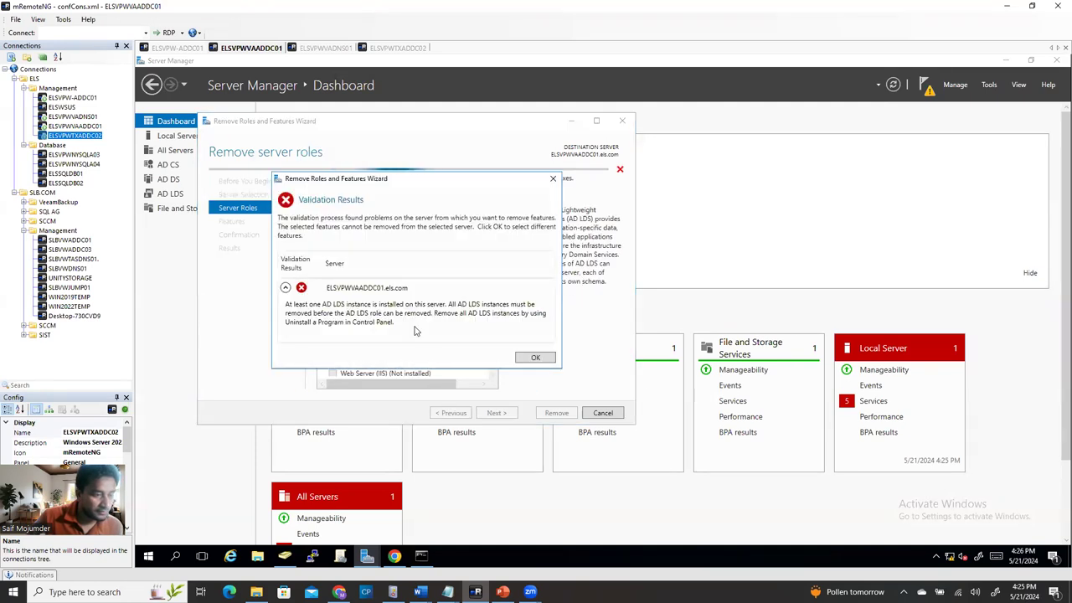
pyautogui.click(533, 358)
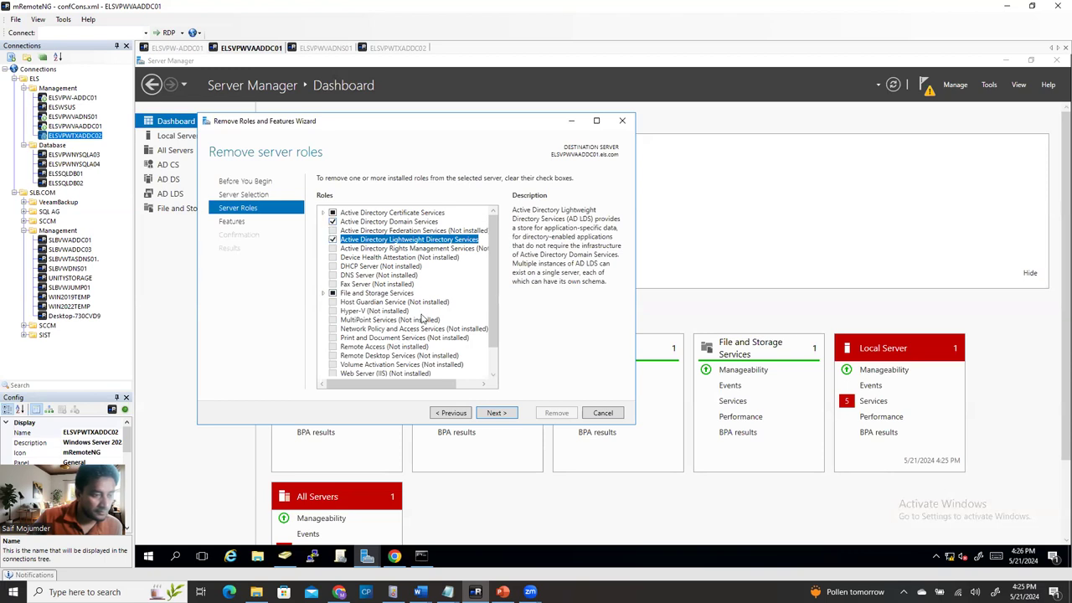
# Step: Unmark Certification Authority and AD DS, then follow the link to demote this domain controller
pyautogui.click(325, 213)
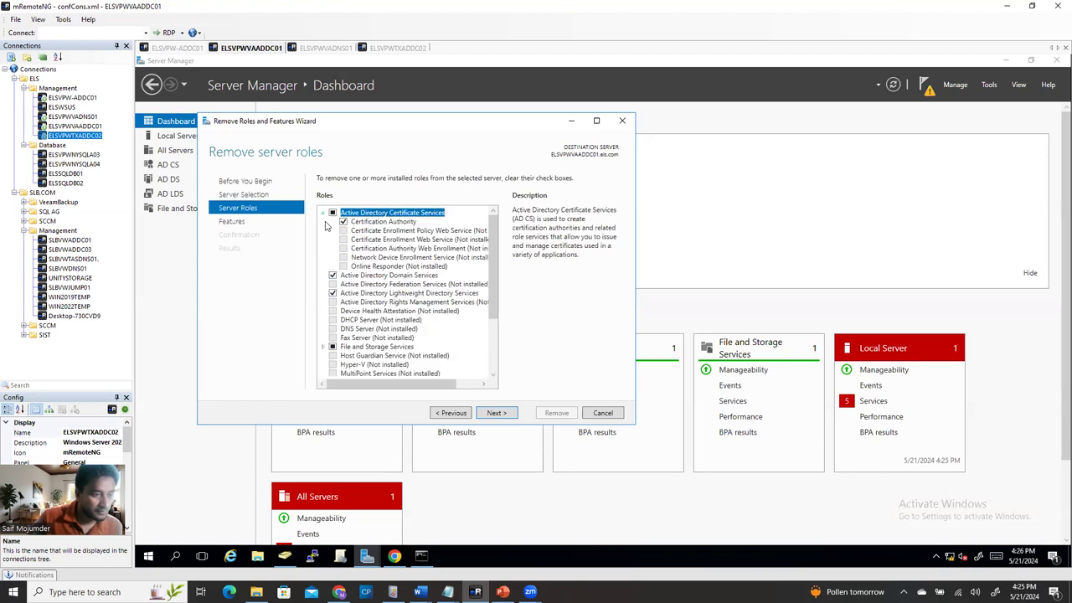
pyautogui.click(344, 222)
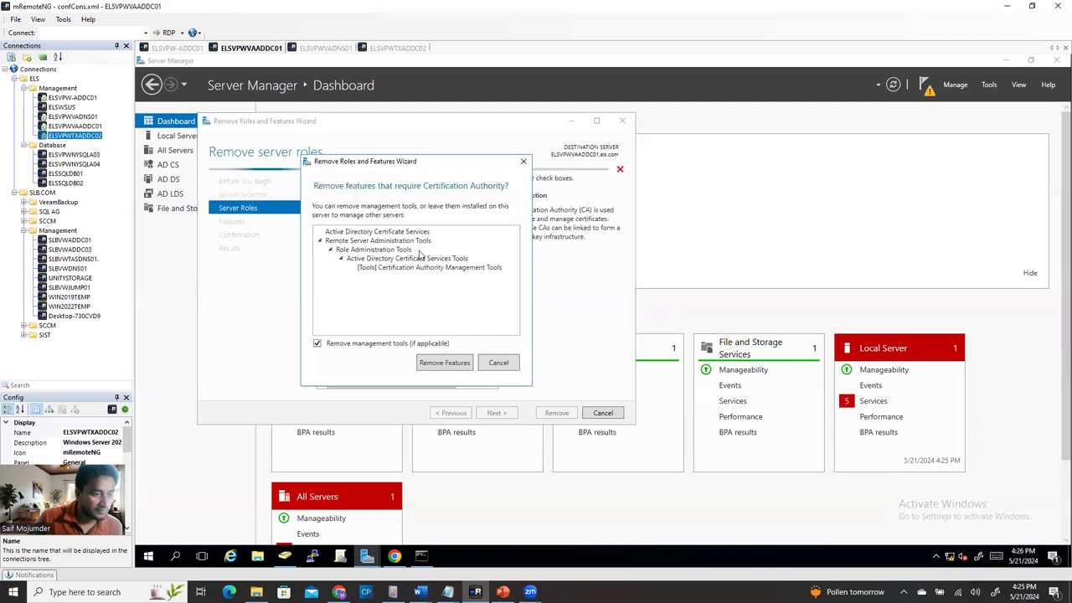
pyautogui.click(453, 364)
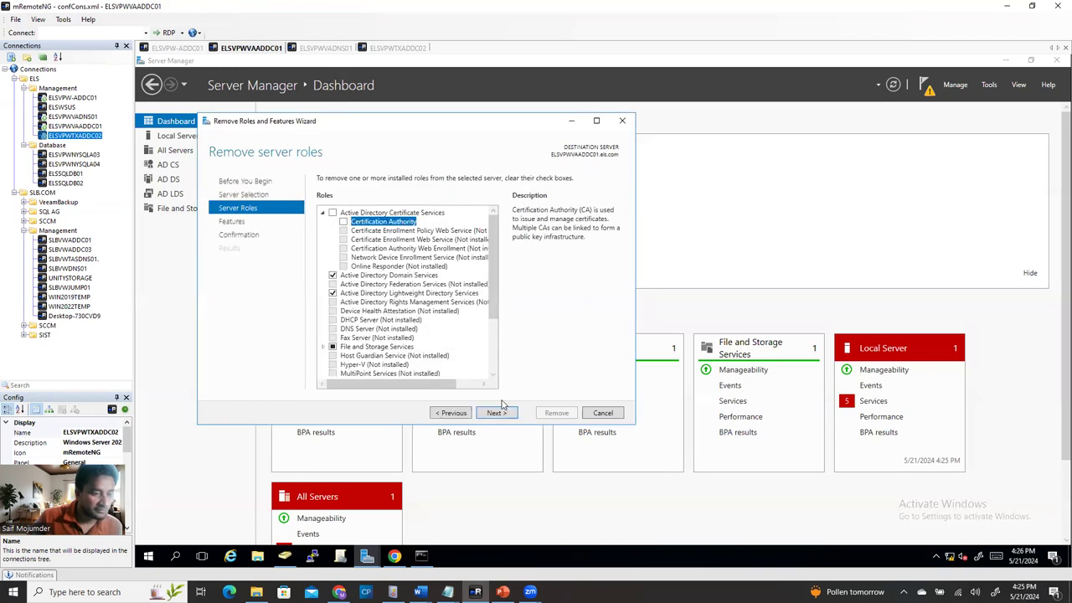
pyautogui.click(339, 281)
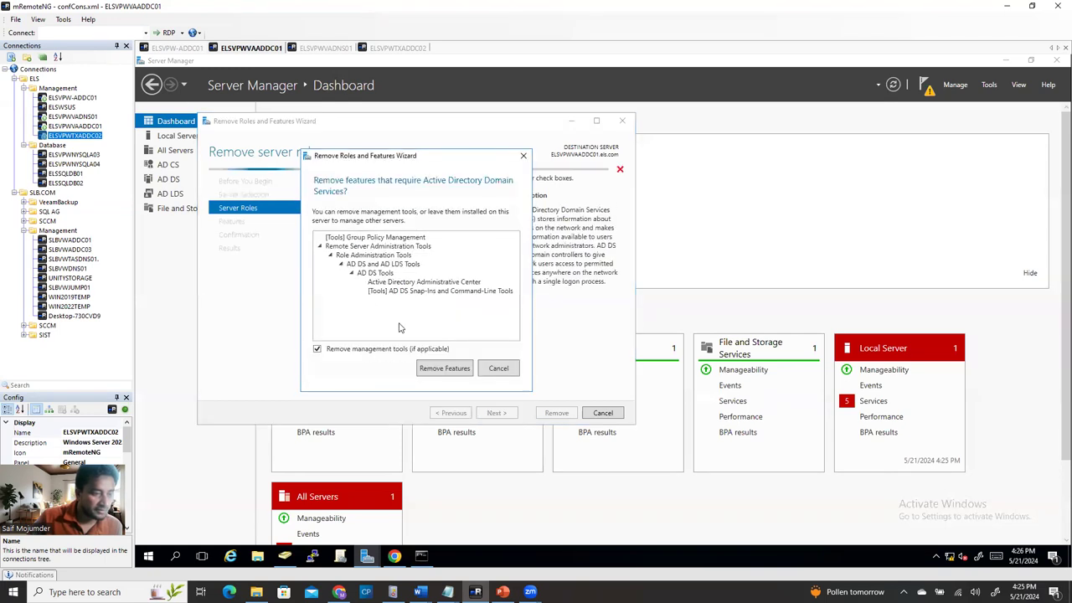
pyautogui.click(453, 365)
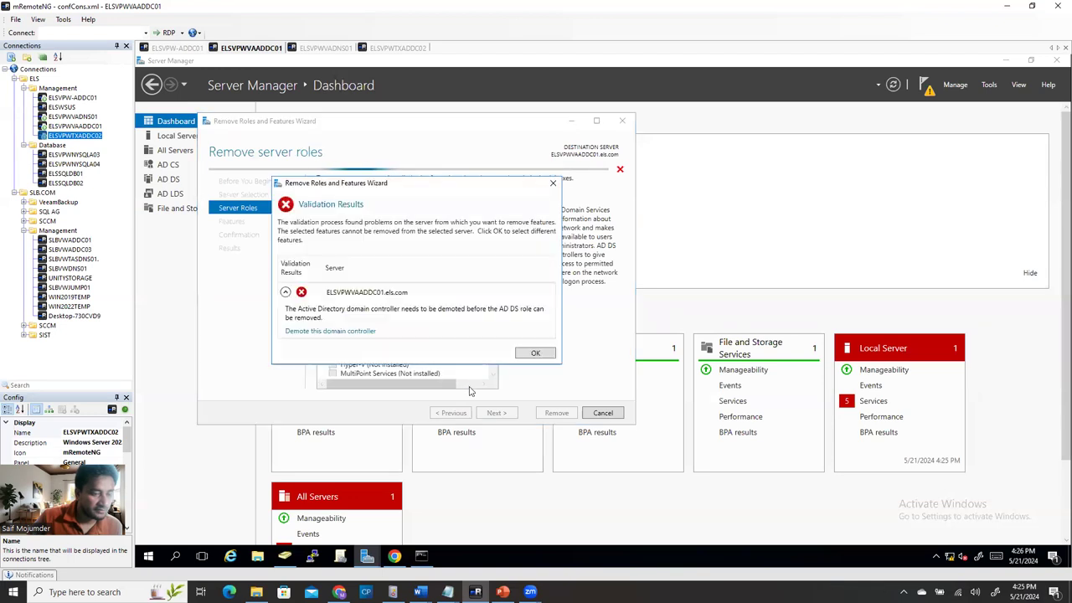
pyautogui.click(339, 332)
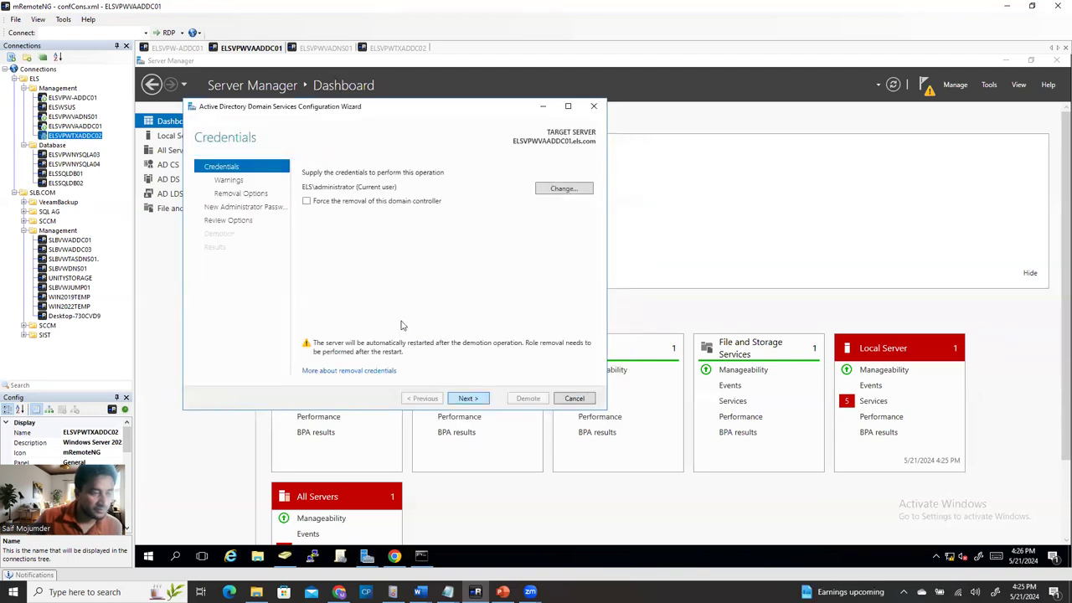
# Step: Accept the current credentials, proceed with removal, and choose to remove application partitions
pyautogui.click(477, 398)
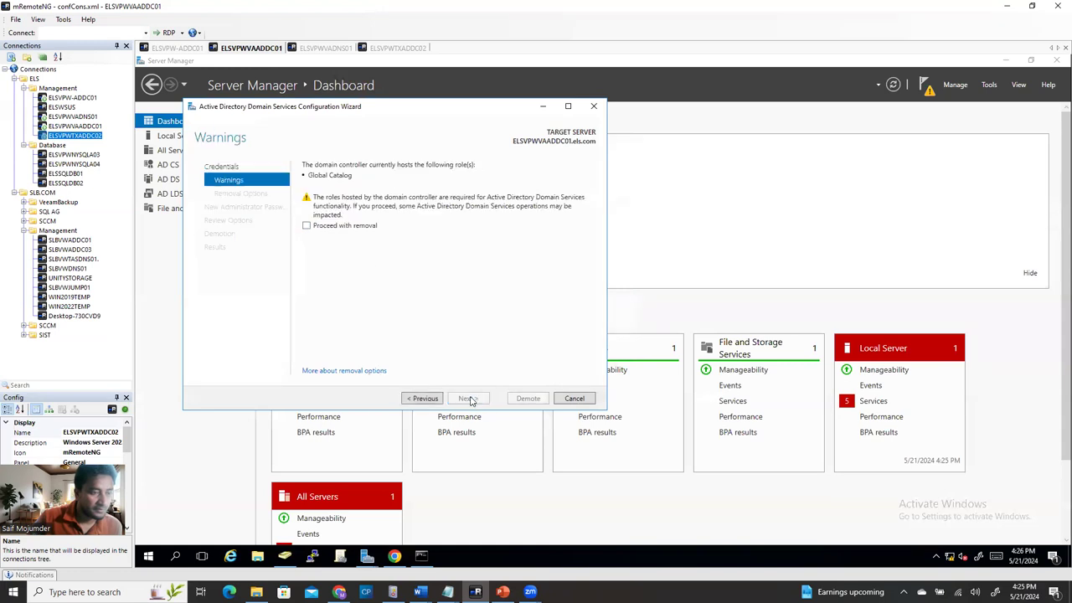
pyautogui.click(333, 225)
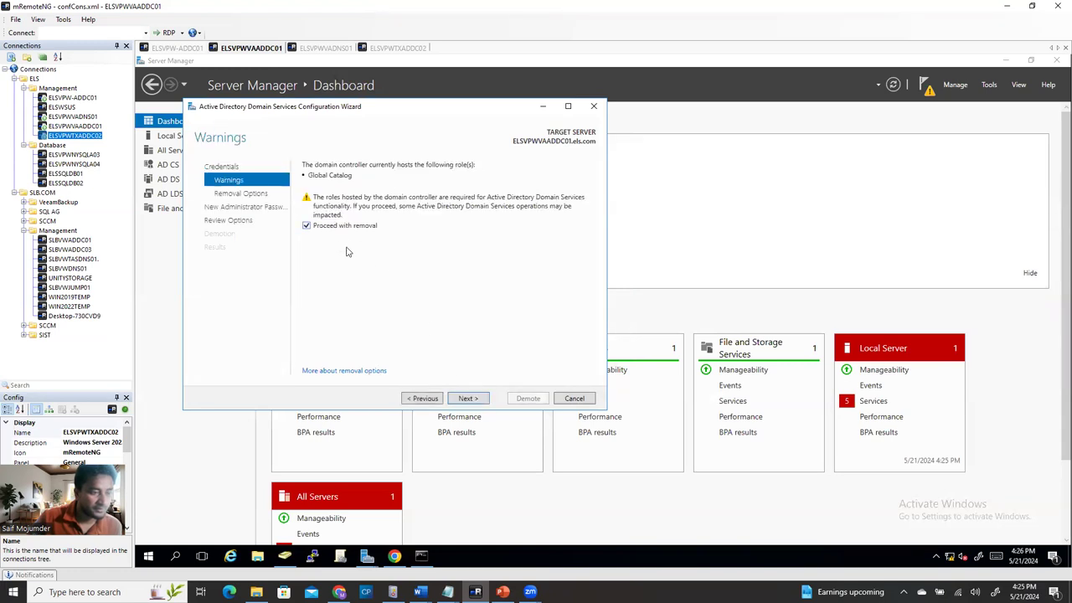
pyautogui.click(476, 399)
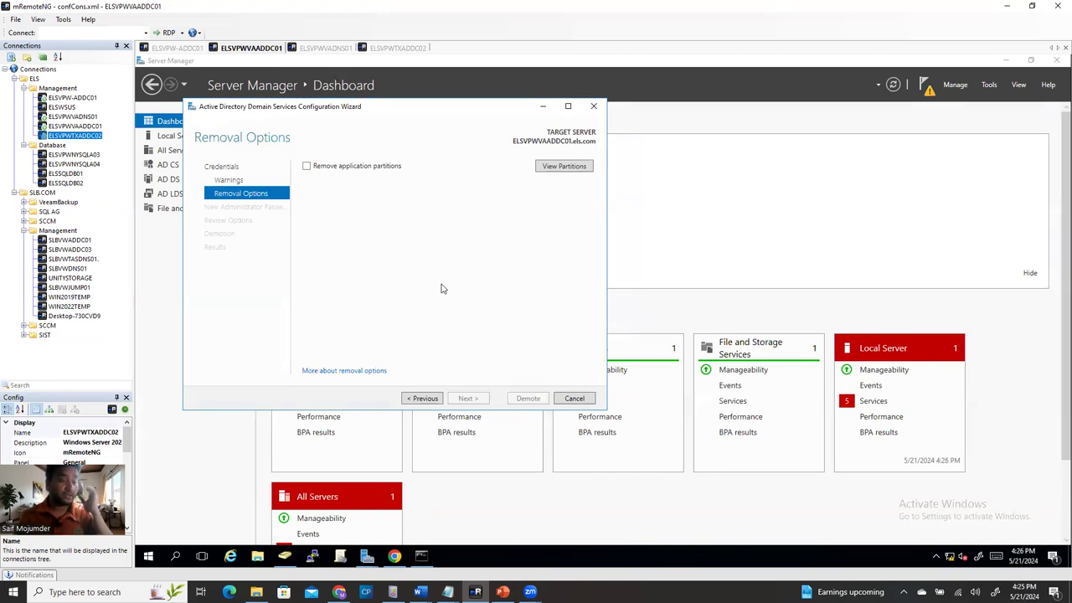
pyautogui.click(307, 166)
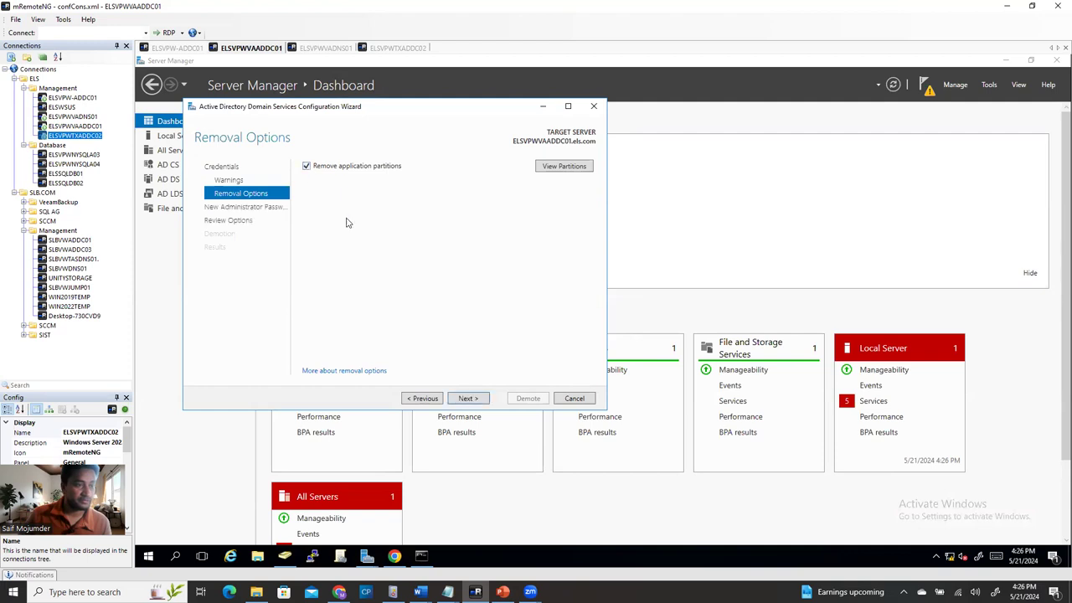
pyautogui.click(466, 399)
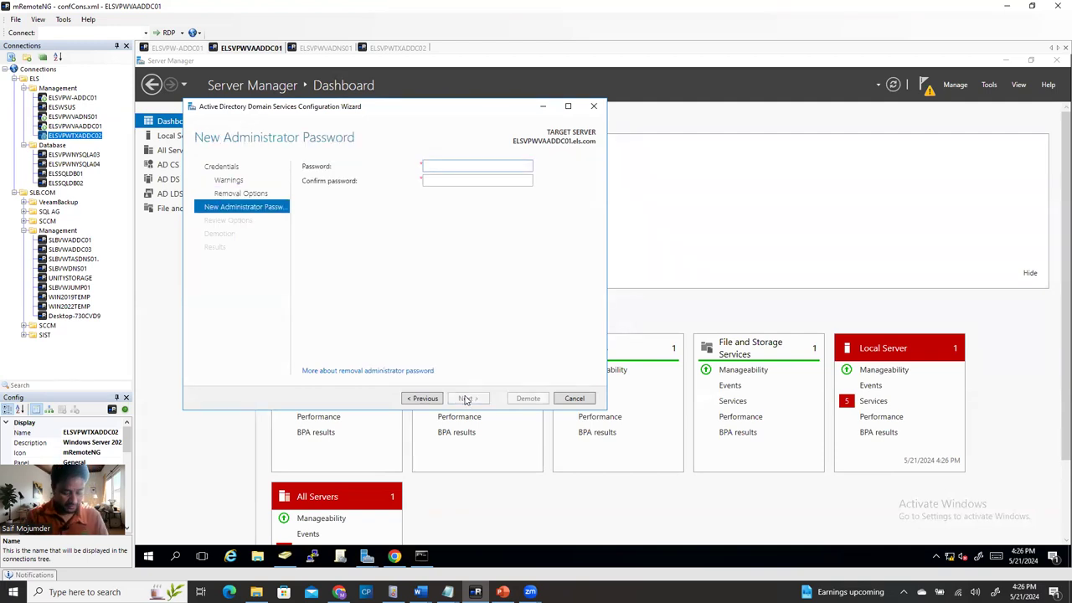
# Step: Set and confirm the new administrator password, run the demotion, and close the failed results
pyautogui.write('•')
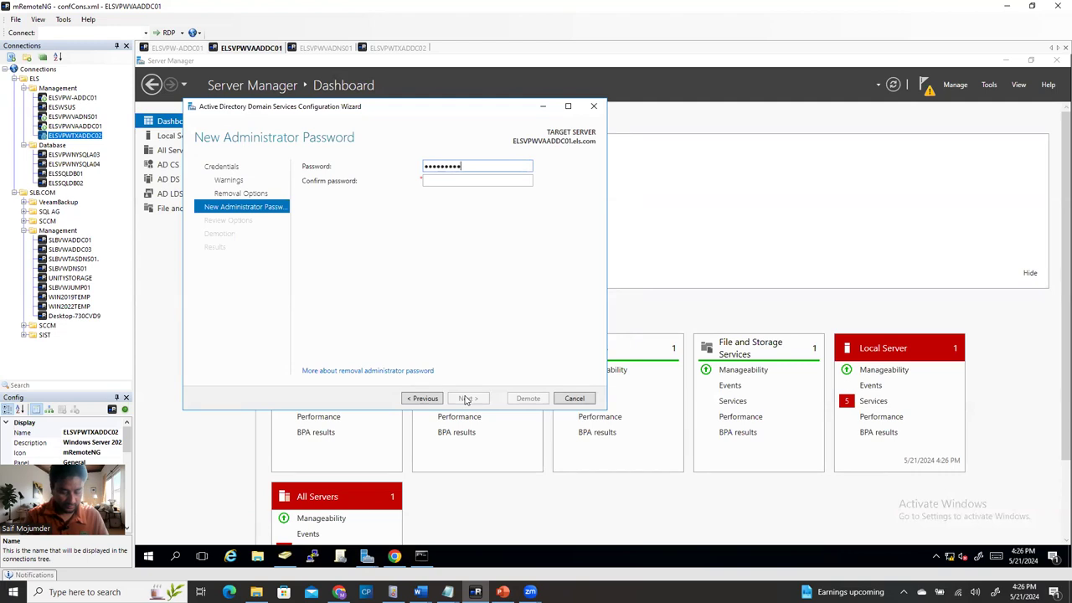
pyautogui.press('Tab')
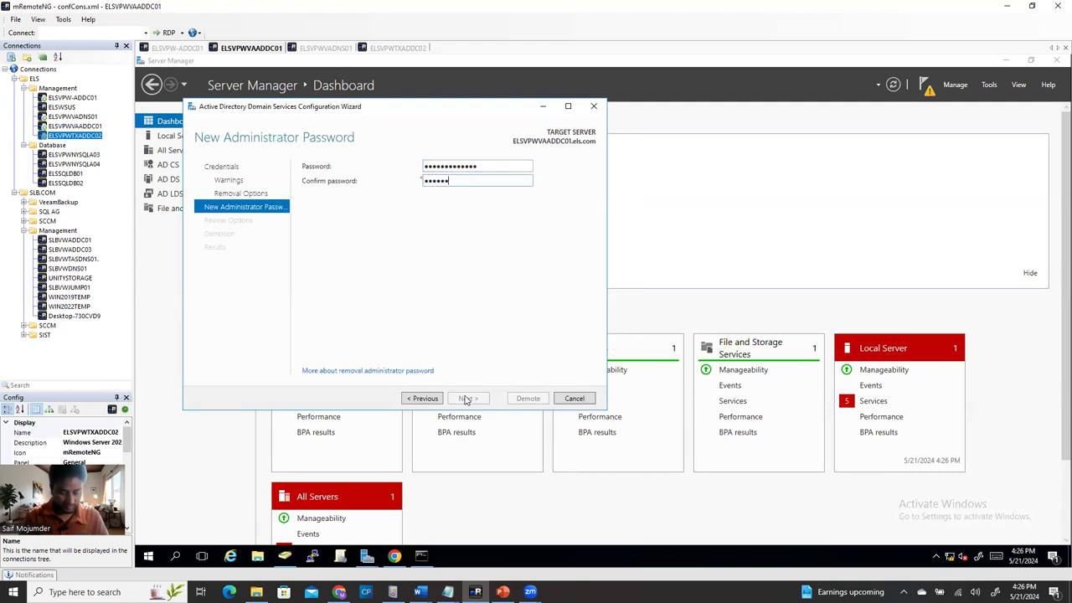
pyautogui.write('••••••••••••')
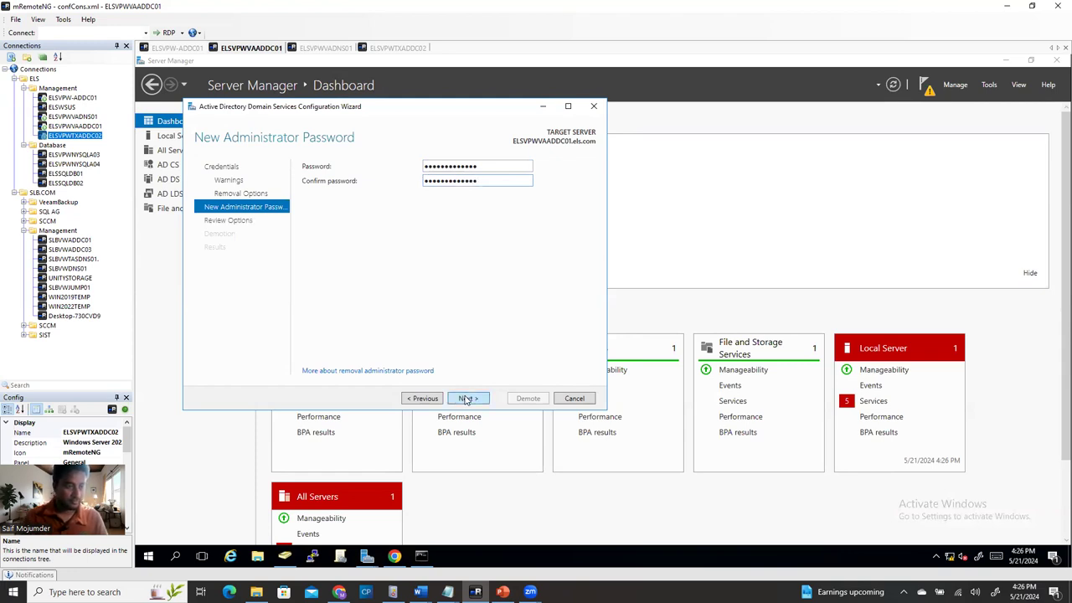
pyautogui.click(470, 399)
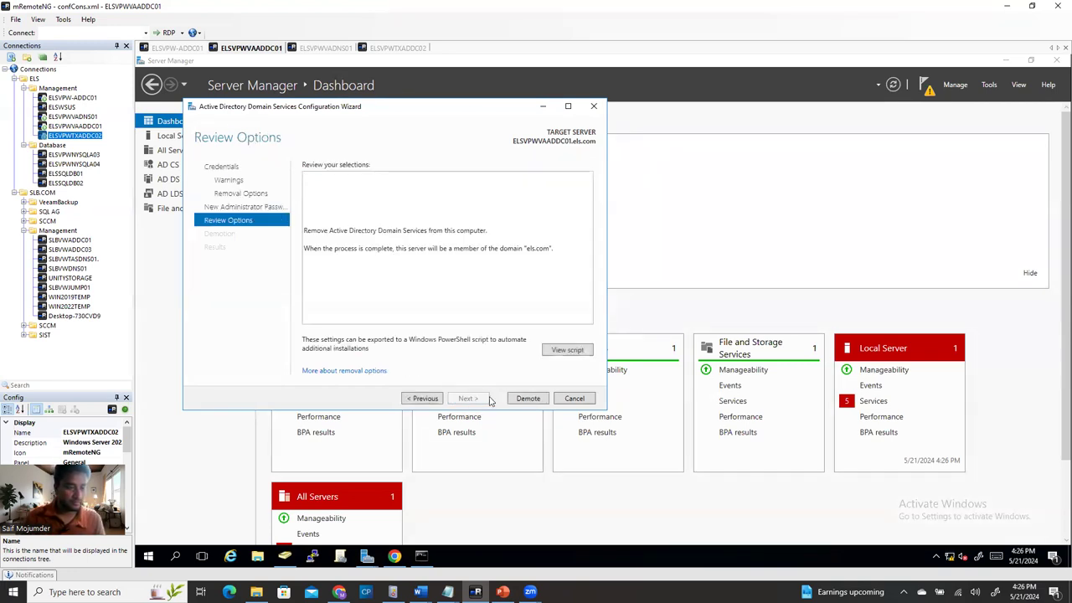
pyautogui.click(523, 399)
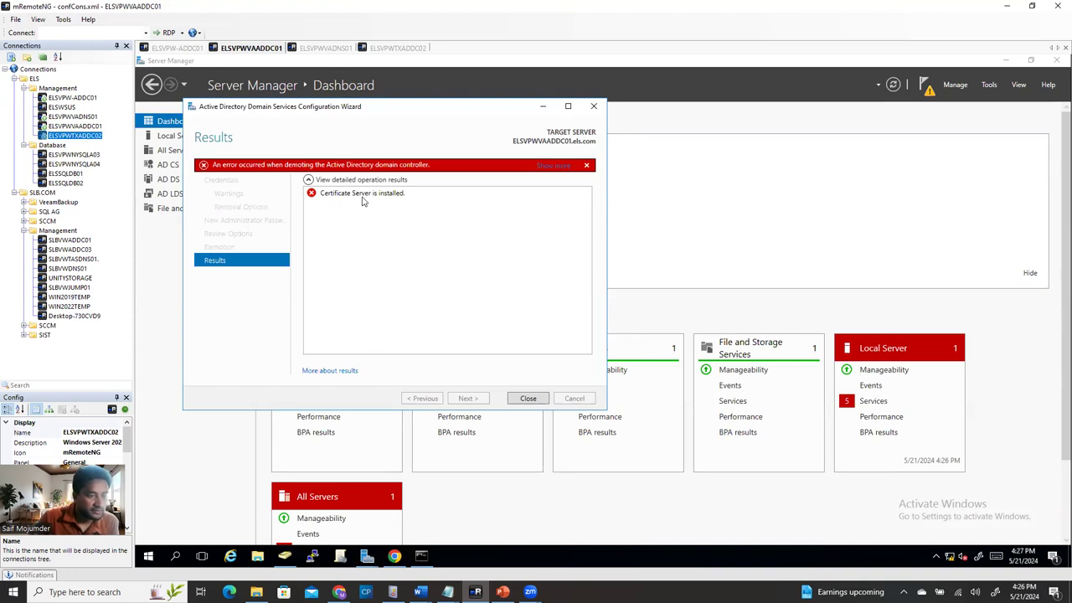
pyautogui.click(308, 180)
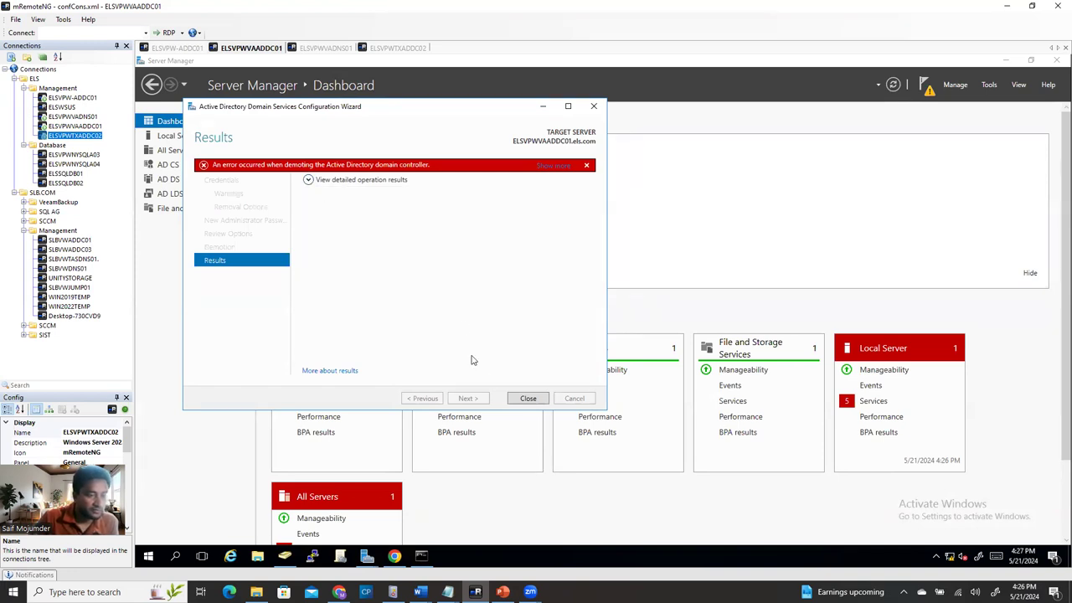
pyautogui.click(527, 398)
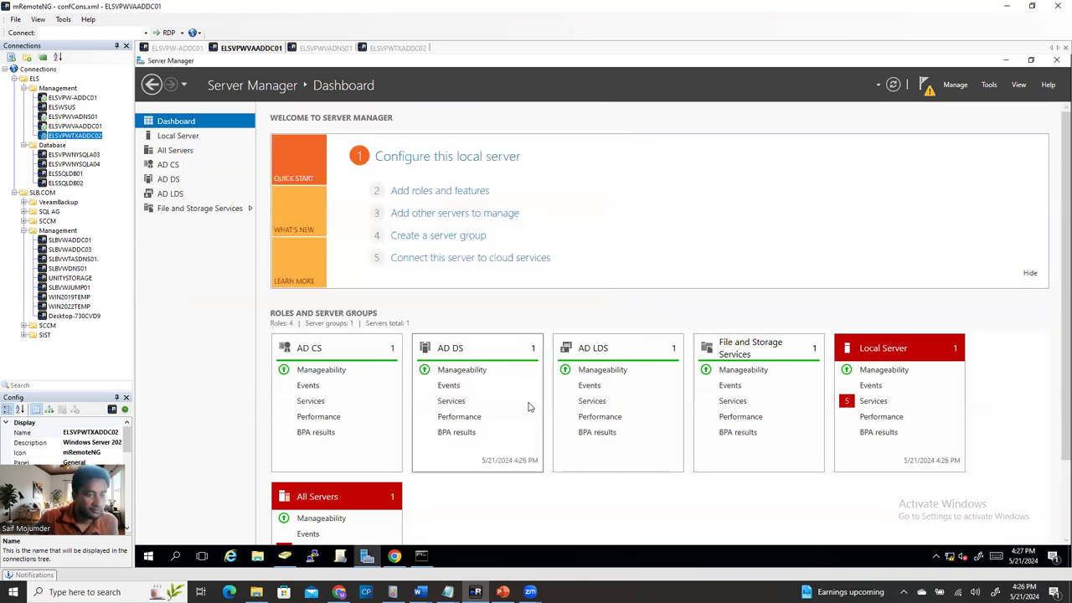
# Step: Return to the Dashboard and start Remove Roles and Features, advancing to the server roles list
pyautogui.click(191, 139)
pyautogui.press('Up')
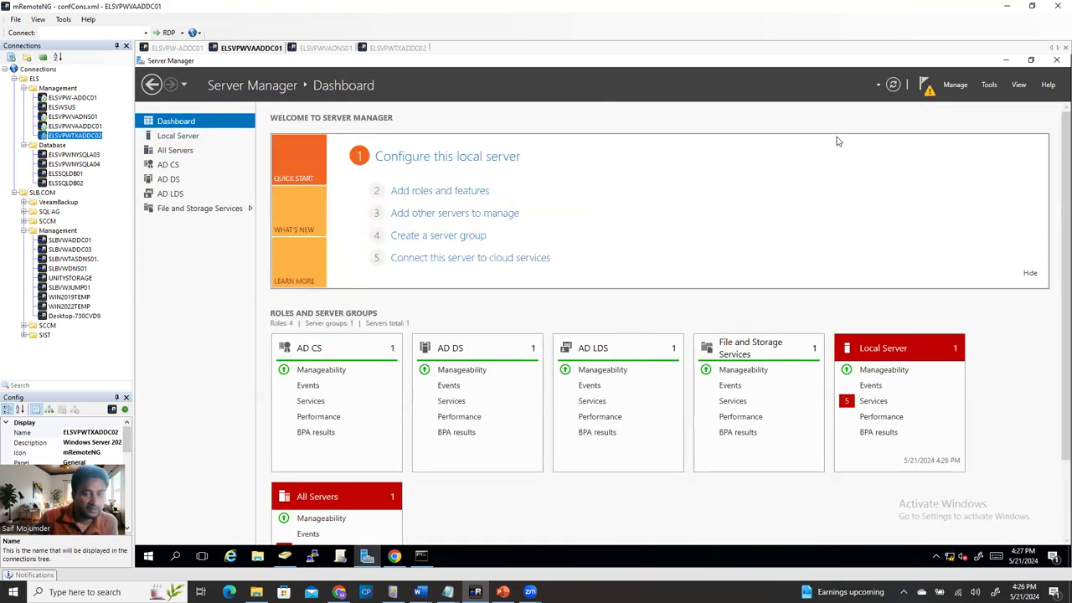
pyautogui.click(954, 85)
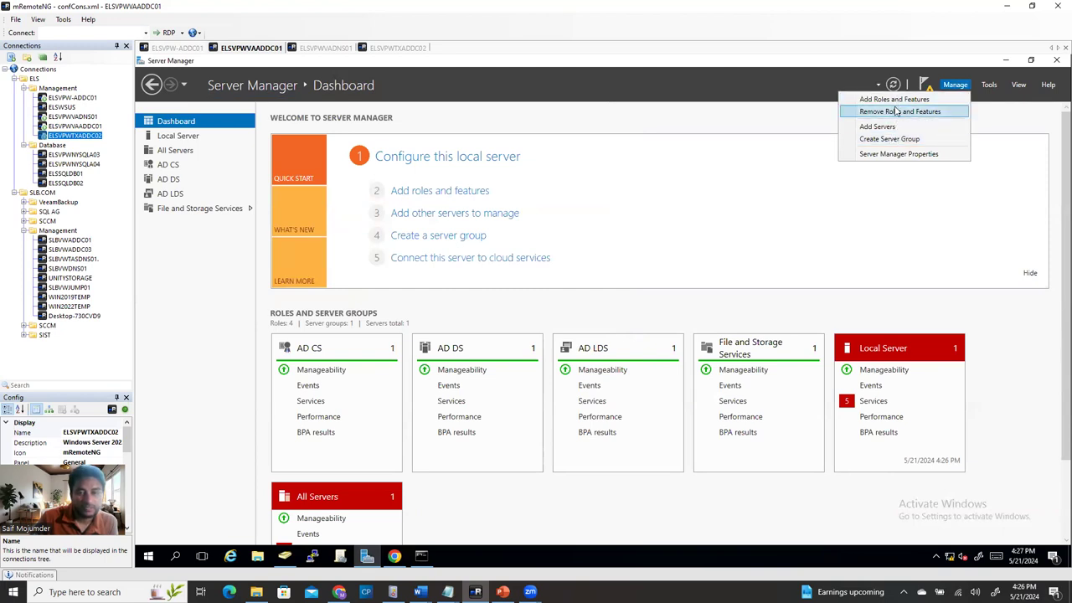
pyautogui.click(896, 111)
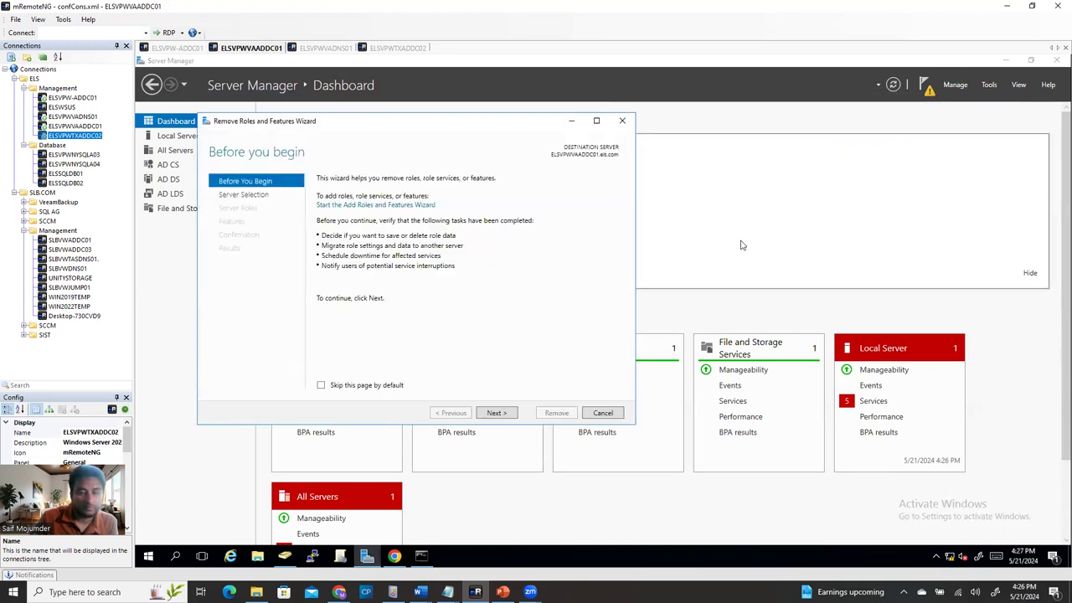
pyautogui.click(496, 412)
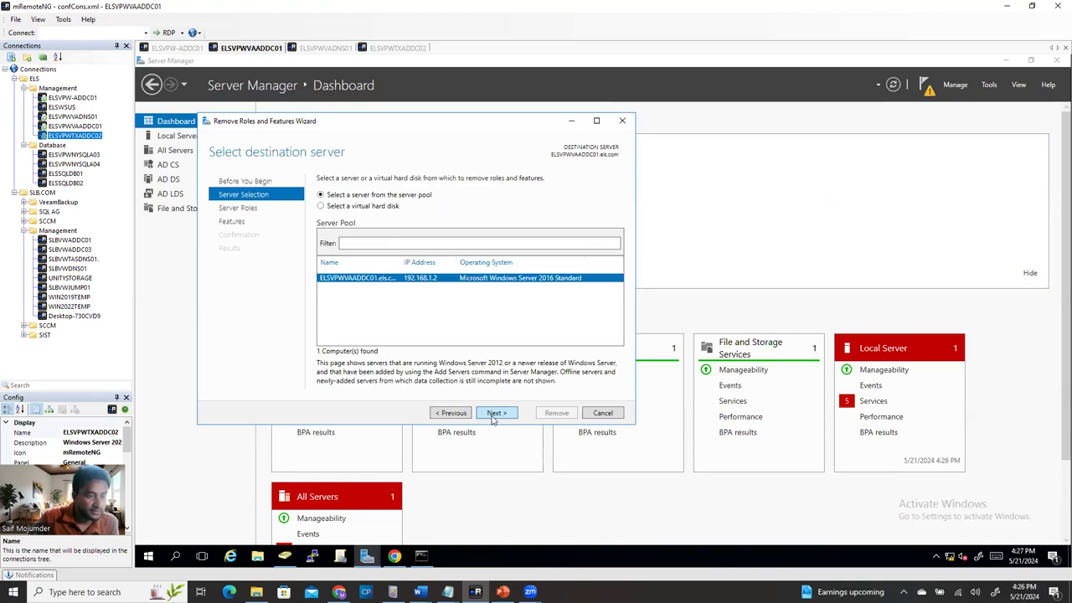
pyautogui.click(495, 412)
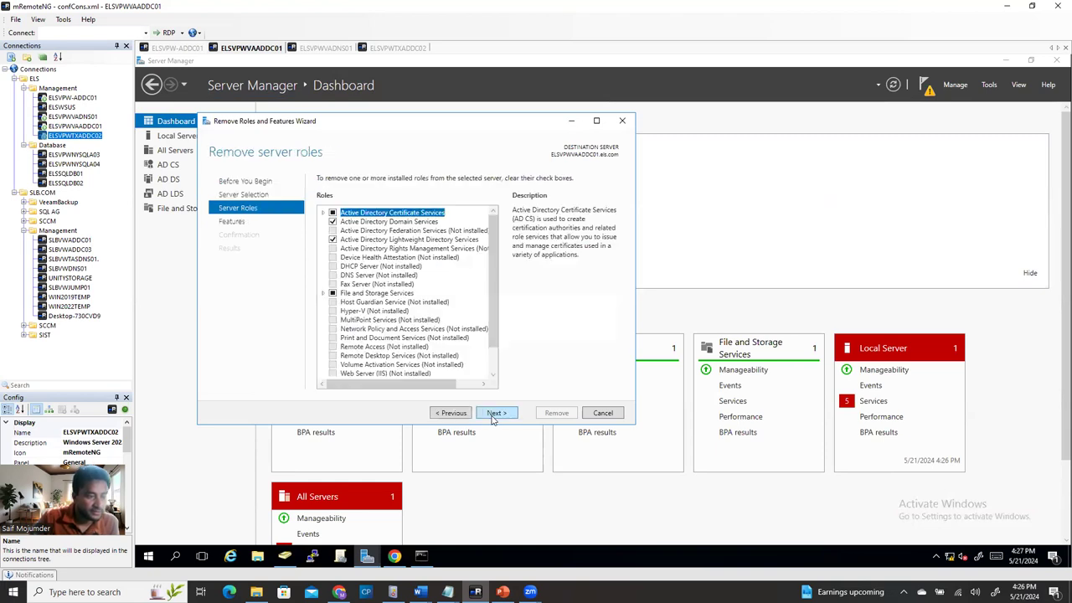
# Step: Unmark Certification Authority with its tools, and try AD LDS, dismissing its validation error
pyautogui.click(322, 213)
pyautogui.click(344, 226)
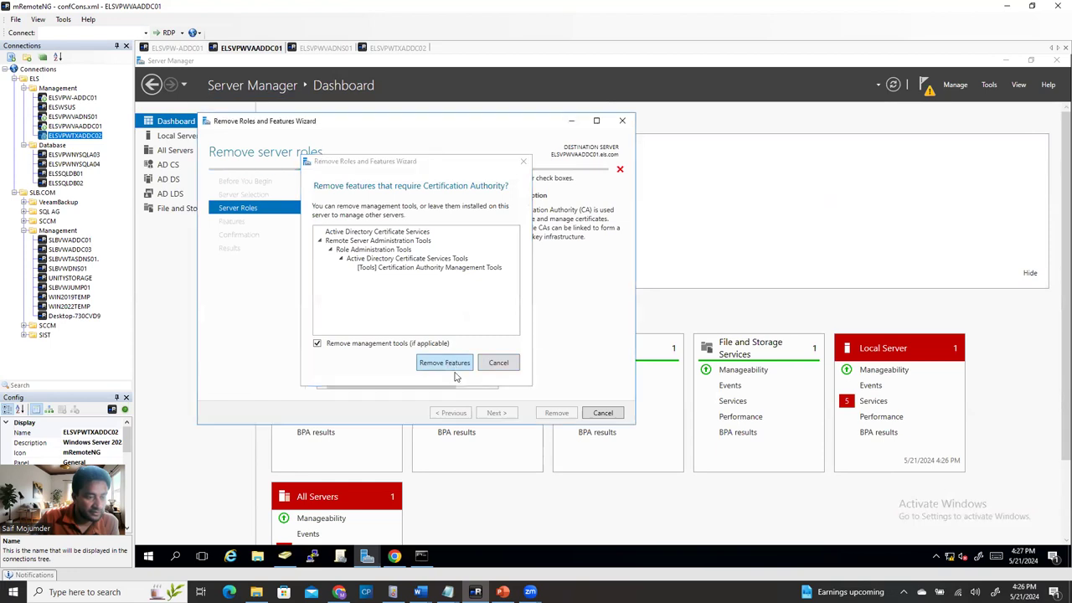
pyautogui.click(451, 366)
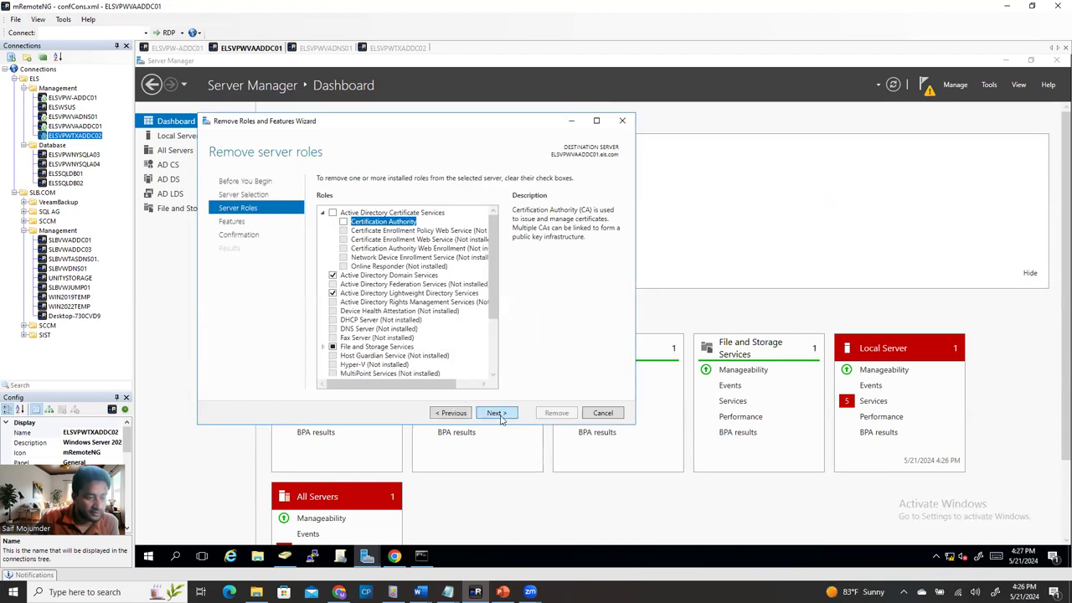
pyautogui.click(497, 413)
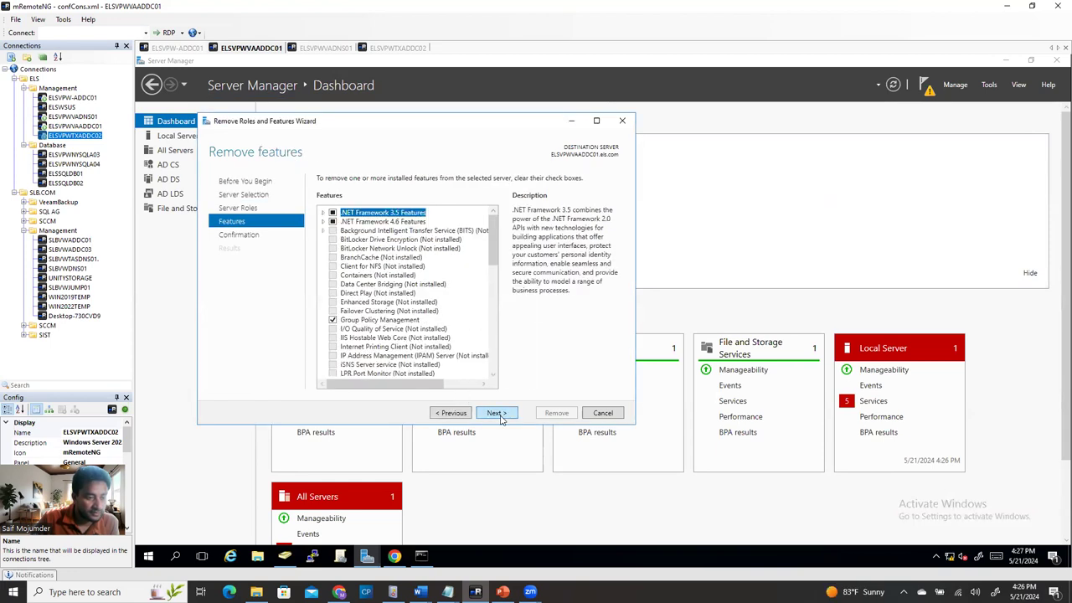
pyautogui.click(452, 412)
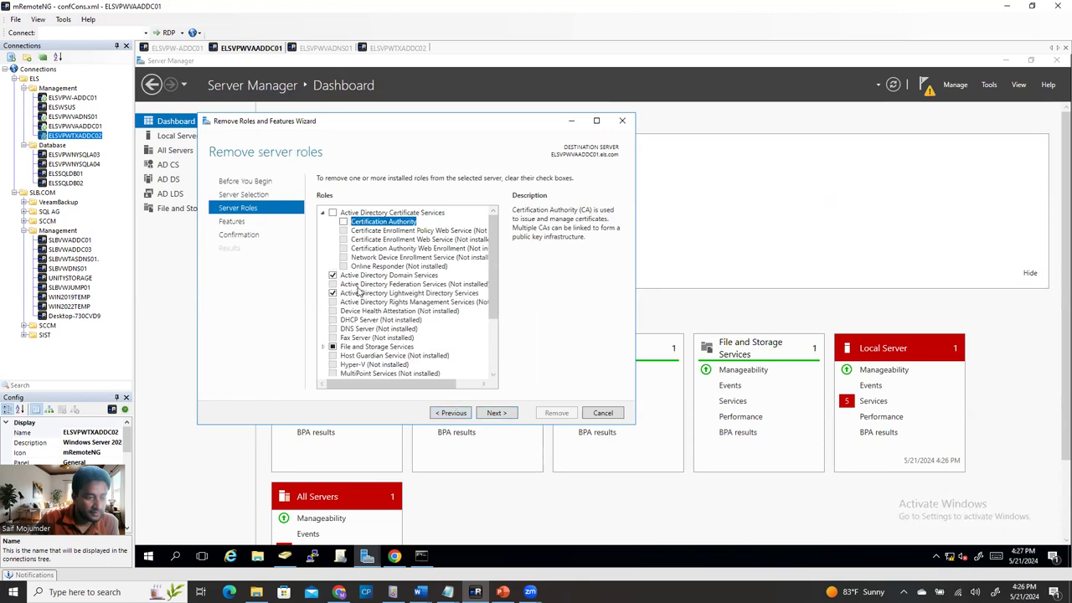
pyautogui.click(333, 295)
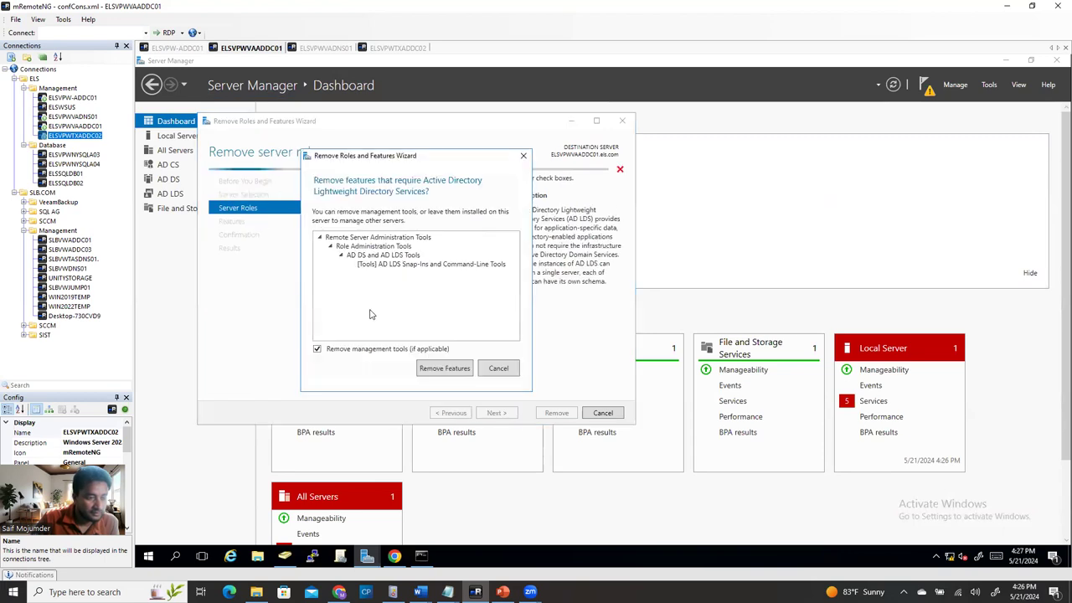
pyautogui.click(443, 365)
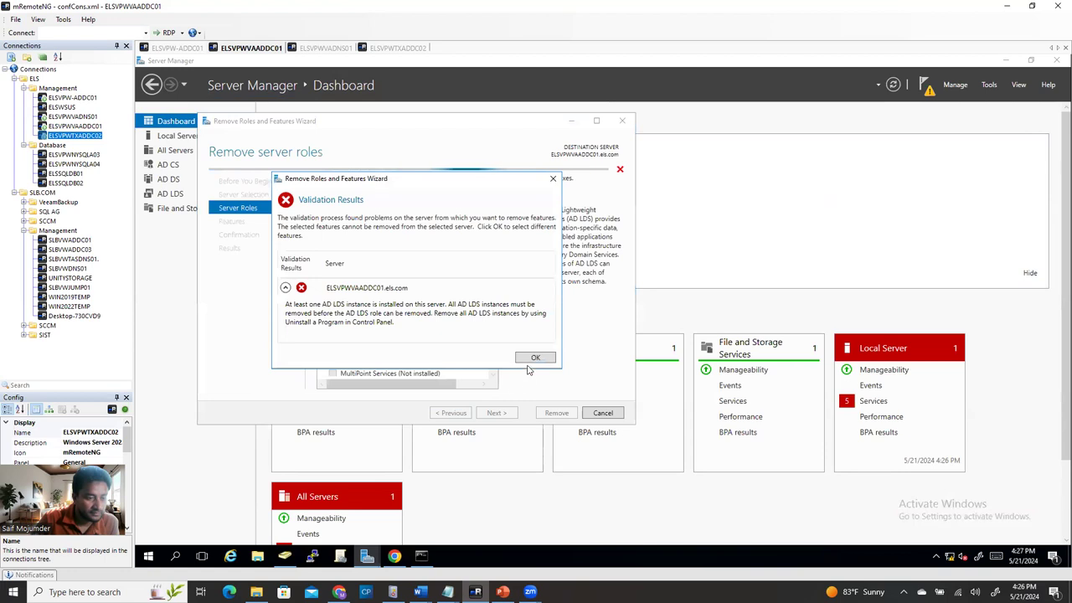
pyautogui.click(534, 358)
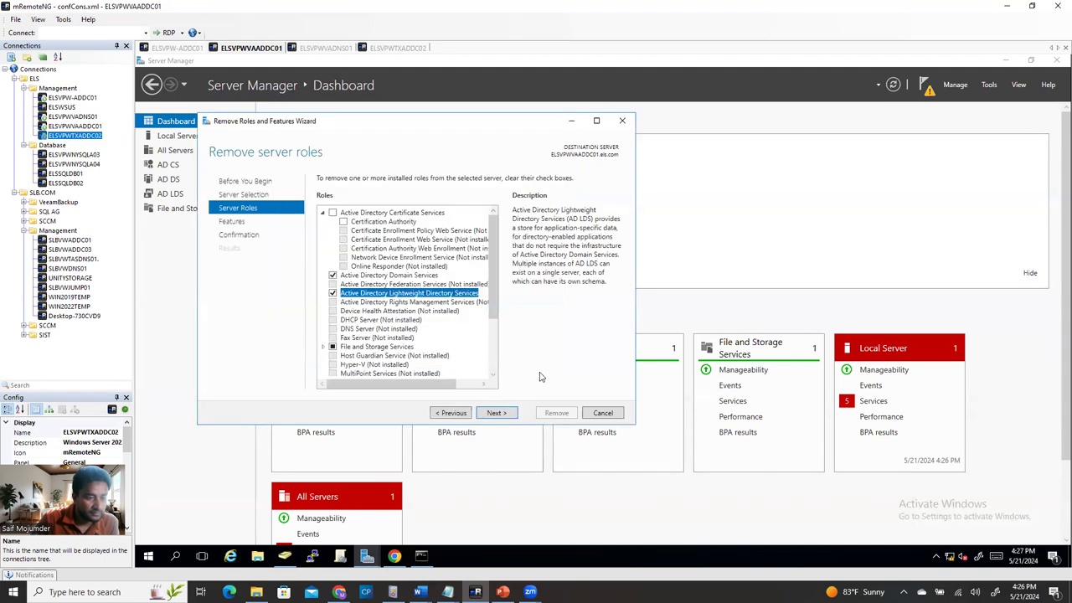
# Step: Allow automatic restart on the confirmation page and start removing Certificate Services
pyautogui.click(495, 413)
pyautogui.click(495, 413)
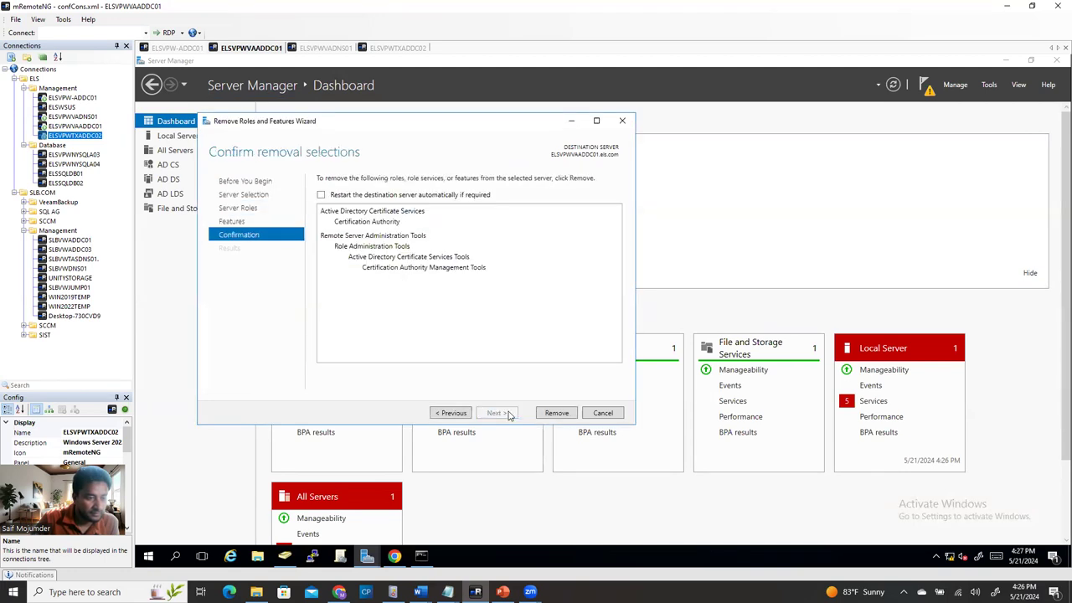
pyautogui.click(439, 195)
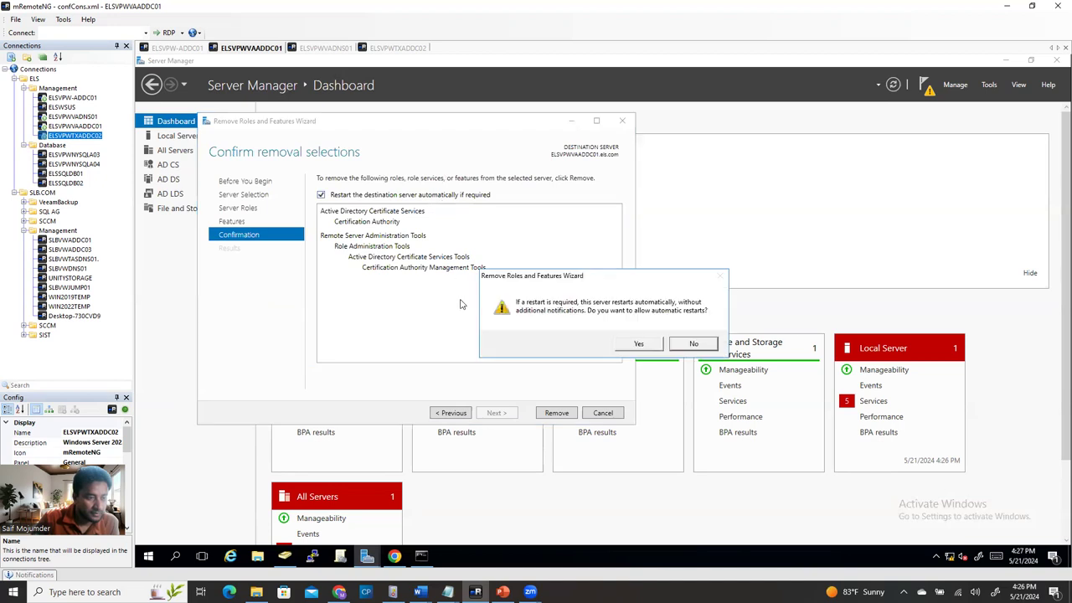
pyautogui.click(640, 344)
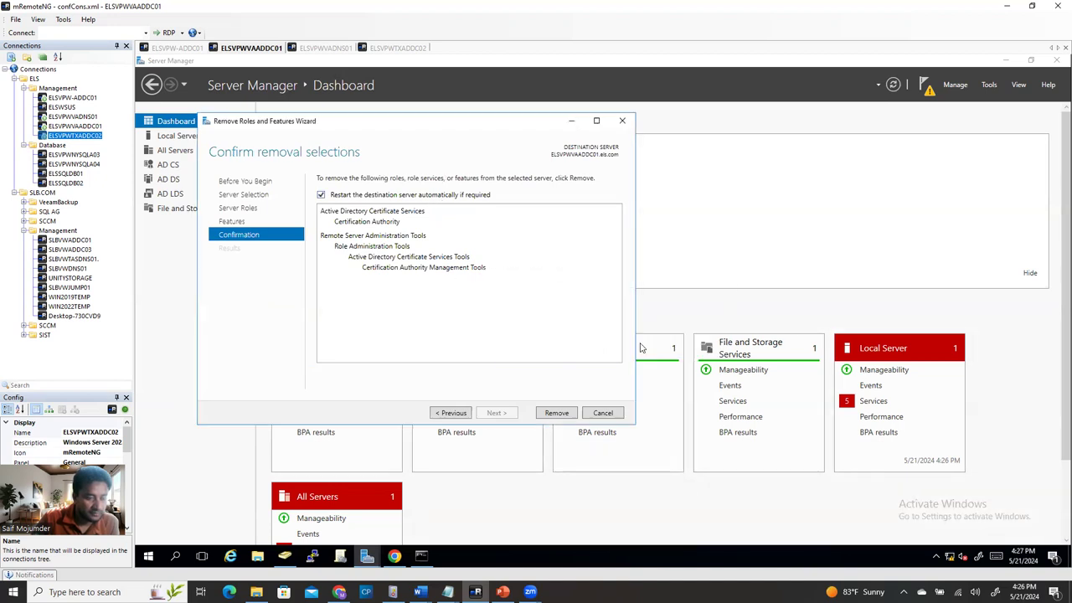
pyautogui.click(557, 413)
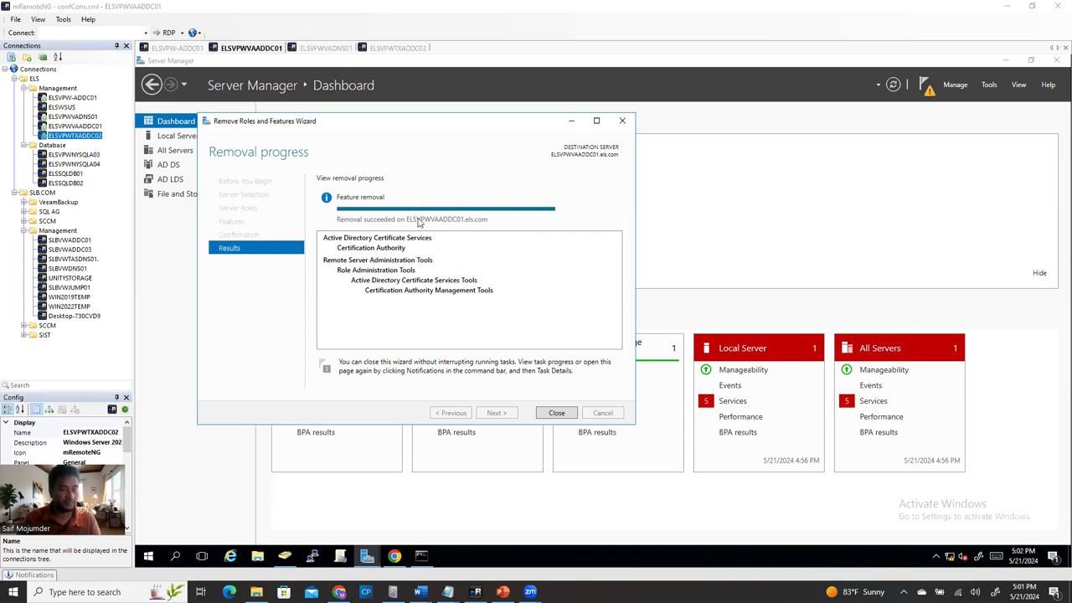
# Step: Close the wizard once Certification Authority and its tools are removed
pyautogui.click(558, 413)
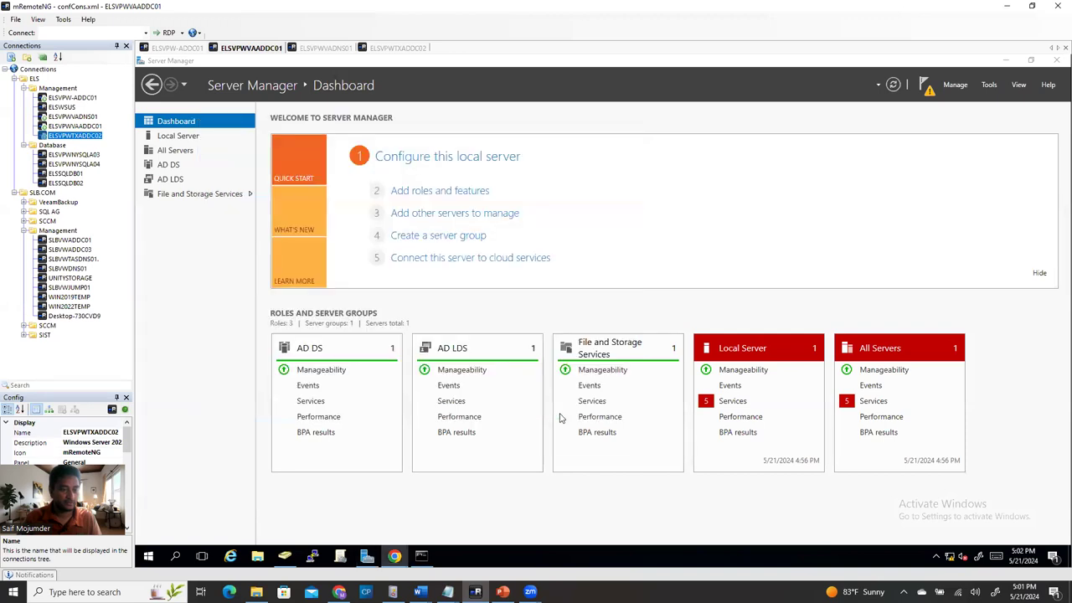
# Step: Reopen Remove Roles and Features, unmark AD DS with its tools, and launch the demotion
pyautogui.click(956, 84)
pyautogui.click(887, 110)
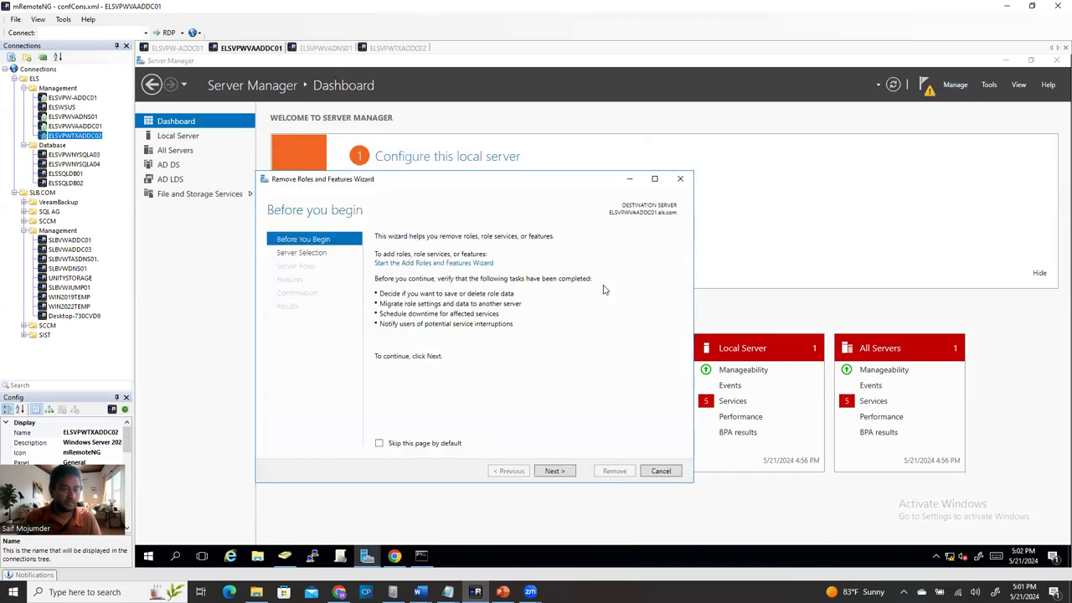
pyautogui.click(554, 470)
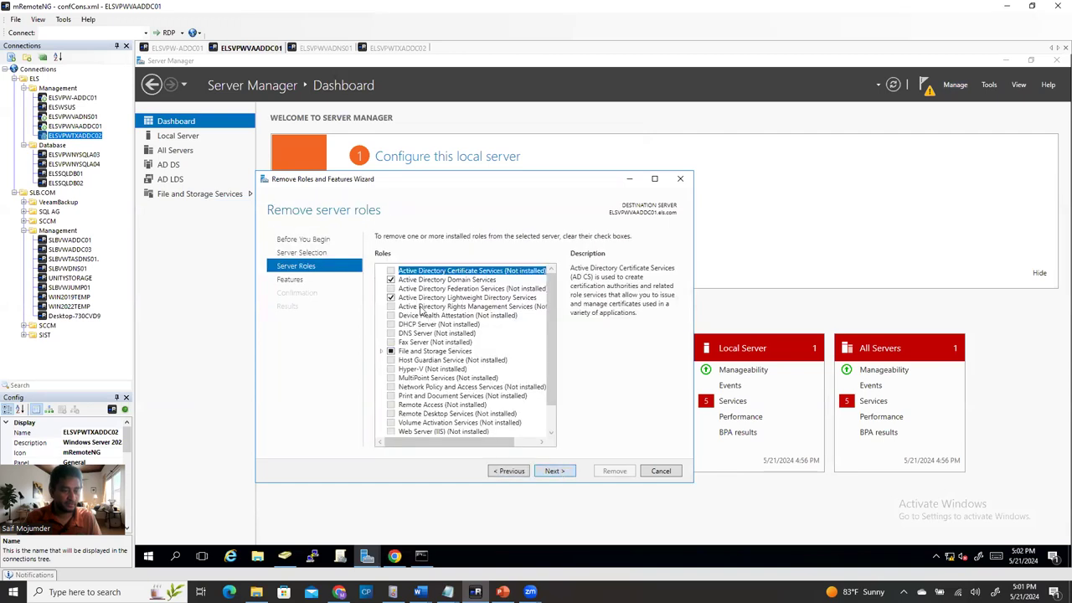
pyautogui.click(390, 279)
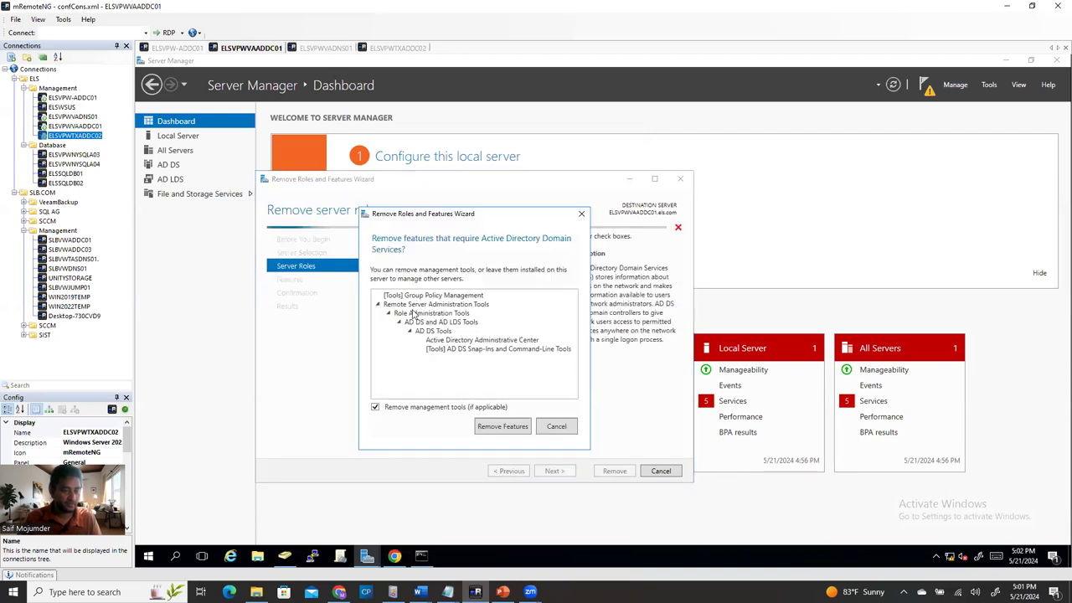
pyautogui.click(503, 427)
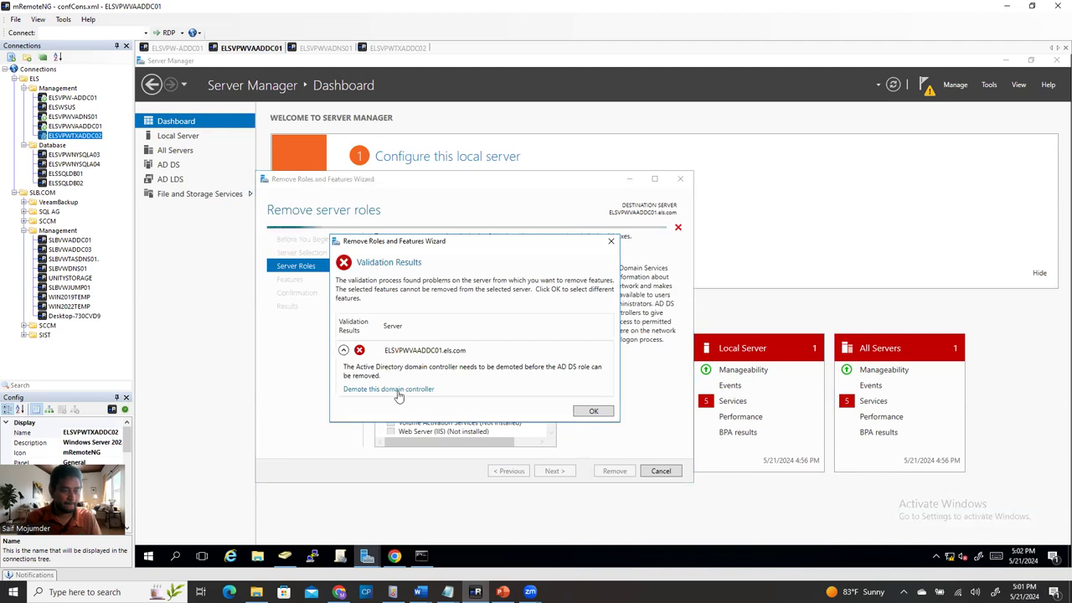
pyautogui.click(392, 389)
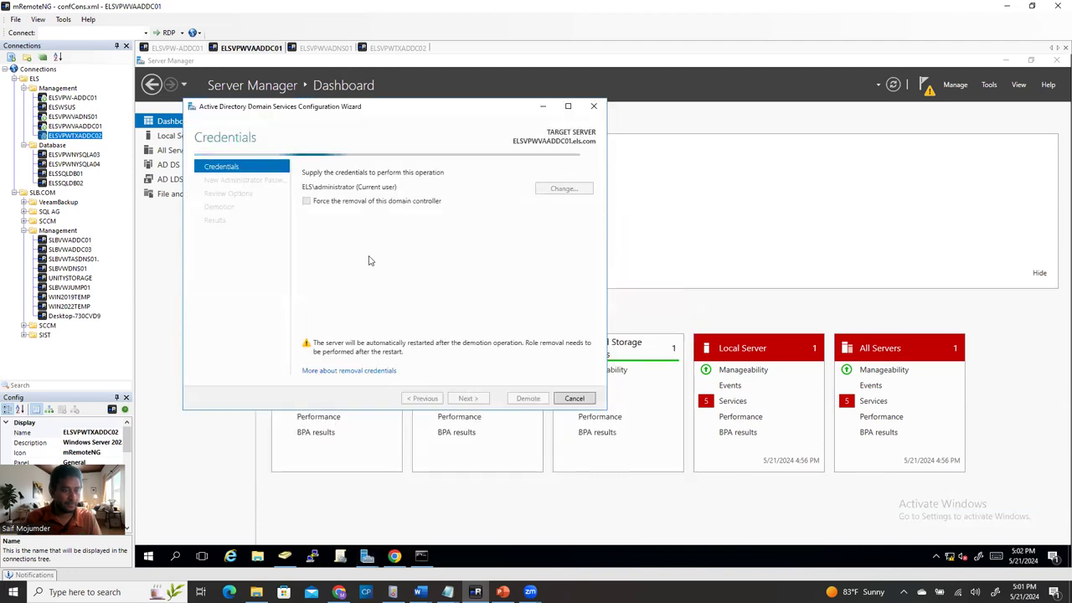
# Step: Keep the current credentials, confirm proceeding with removal, and remove application partitions
pyautogui.click(467, 398)
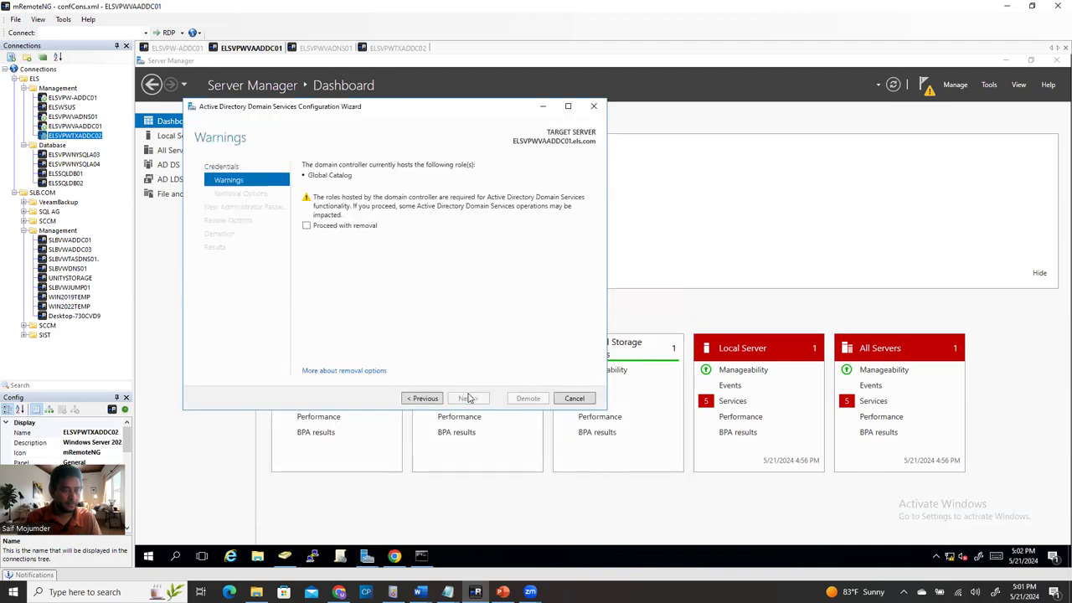
pyautogui.click(306, 226)
pyautogui.click(469, 400)
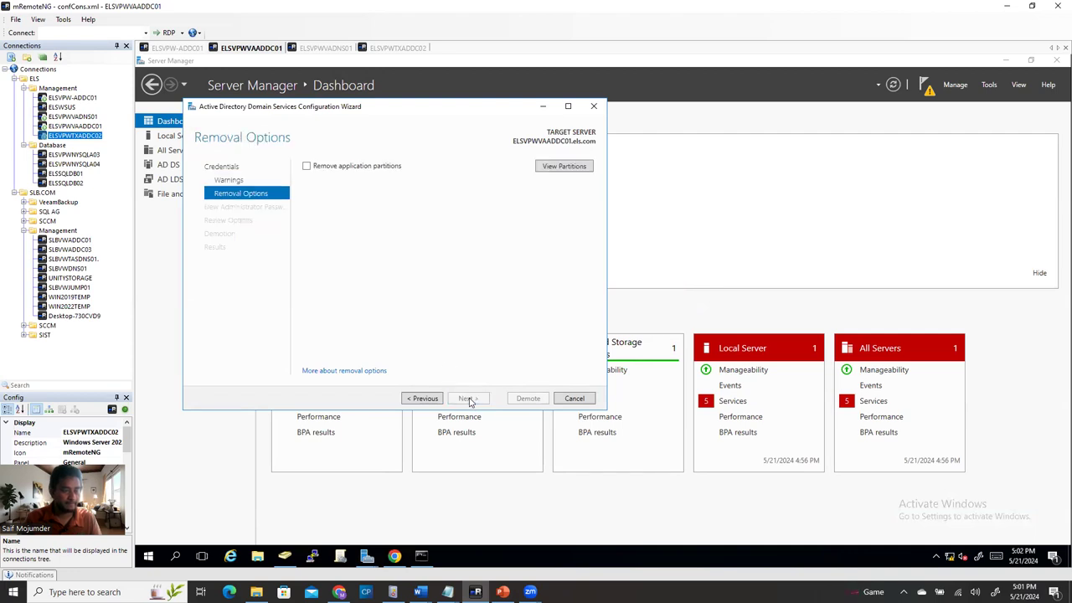
pyautogui.click(307, 166)
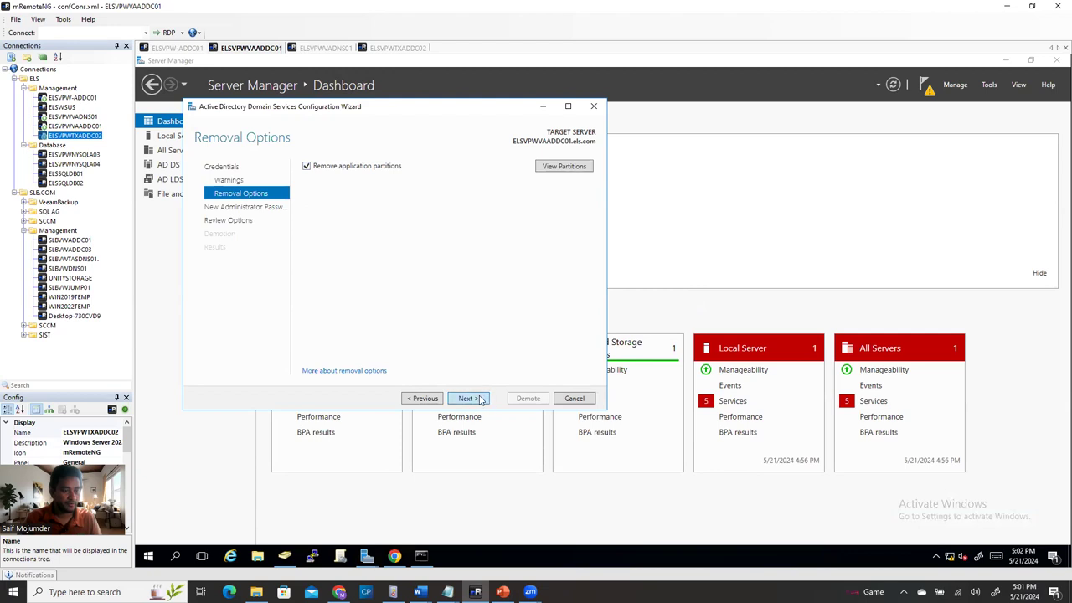
pyautogui.click(481, 400)
# Step: Enter and confirm the new administrator password and advance to Review Options
pyautogui.write('•••••••••••••')
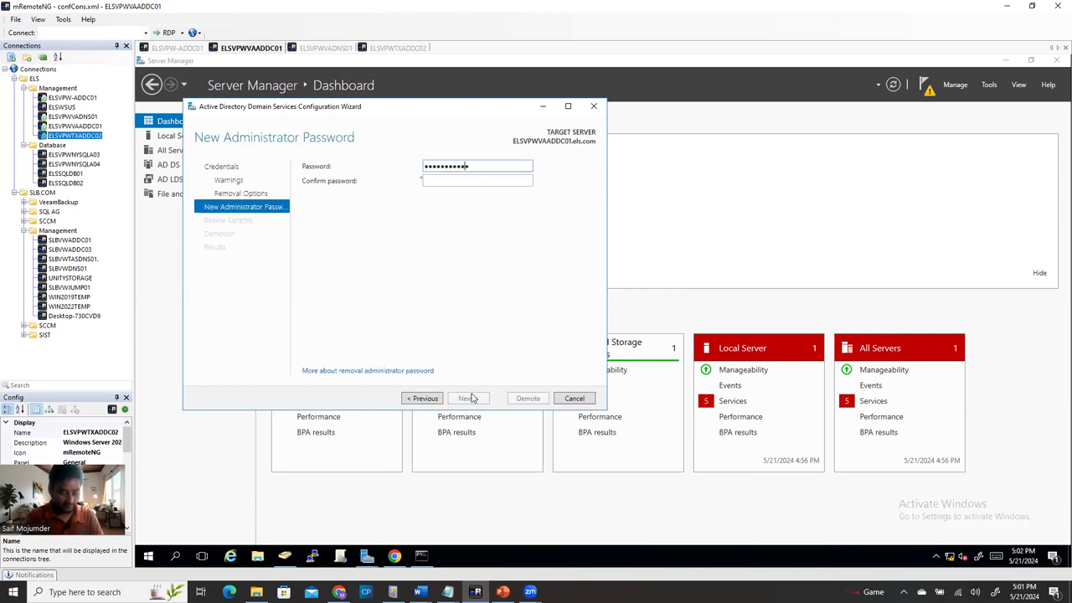
pyautogui.press('Tab')
pyautogui.write('•••••••••••••')
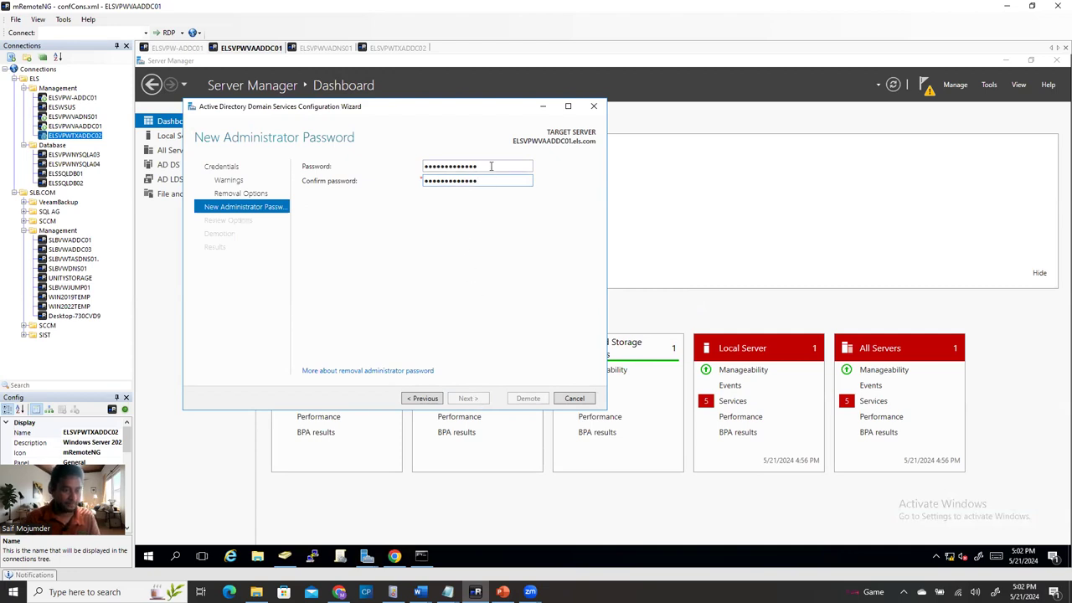
pyautogui.moveTo(491, 166); pyautogui.dragTo(349, 155)
pyautogui.write('•••')
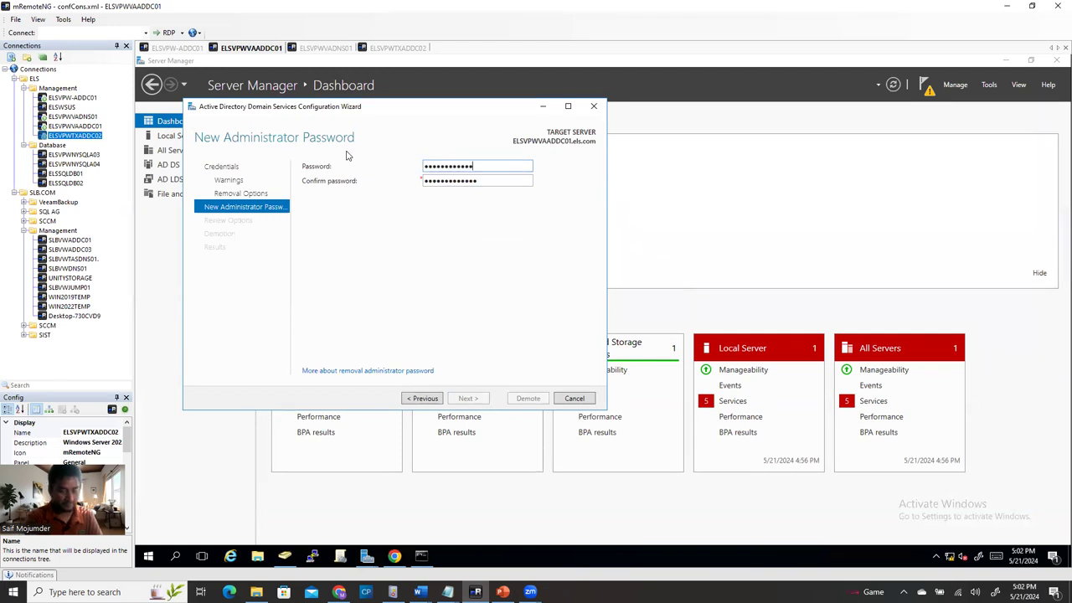
pyautogui.write('•')
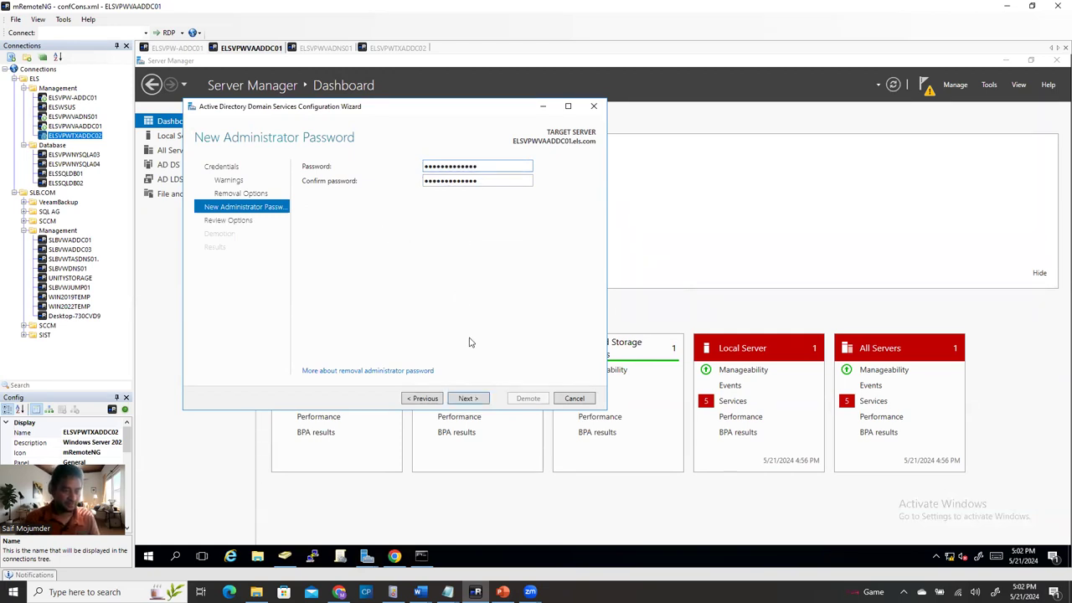
pyautogui.click(473, 400)
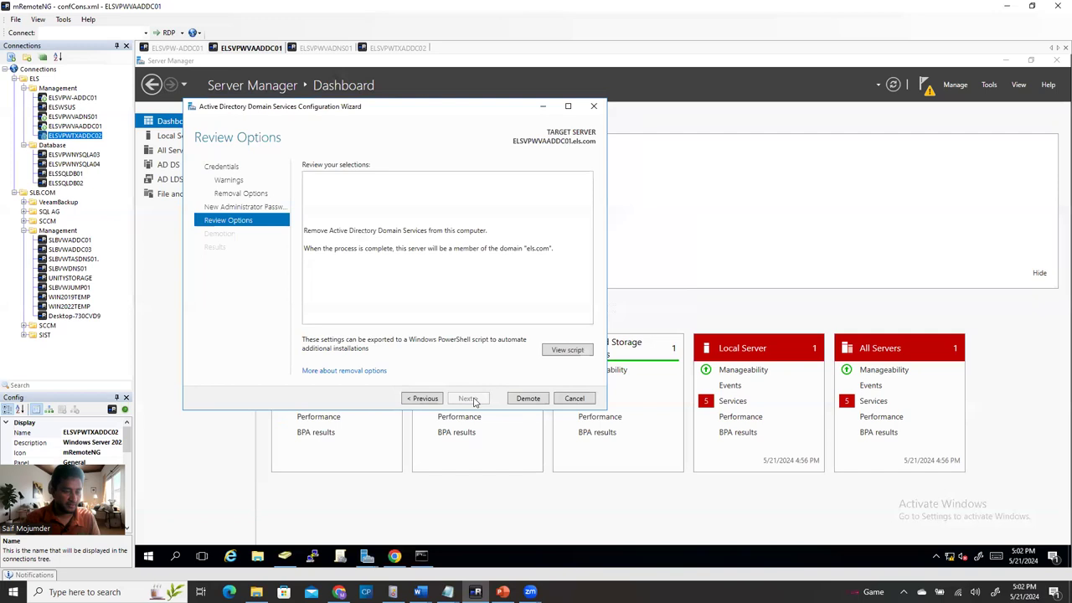
# Step: Confirm the demotion of ELSVPWVAADDC01 and dismiss the sign-out notice
pyautogui.click(521, 400)
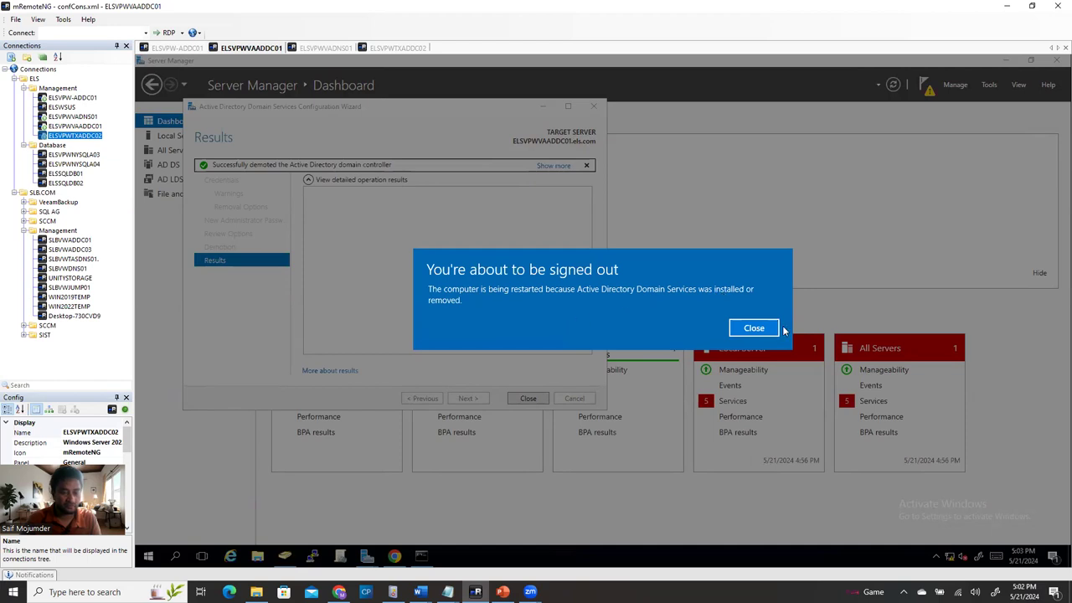
pyautogui.click(748, 329)
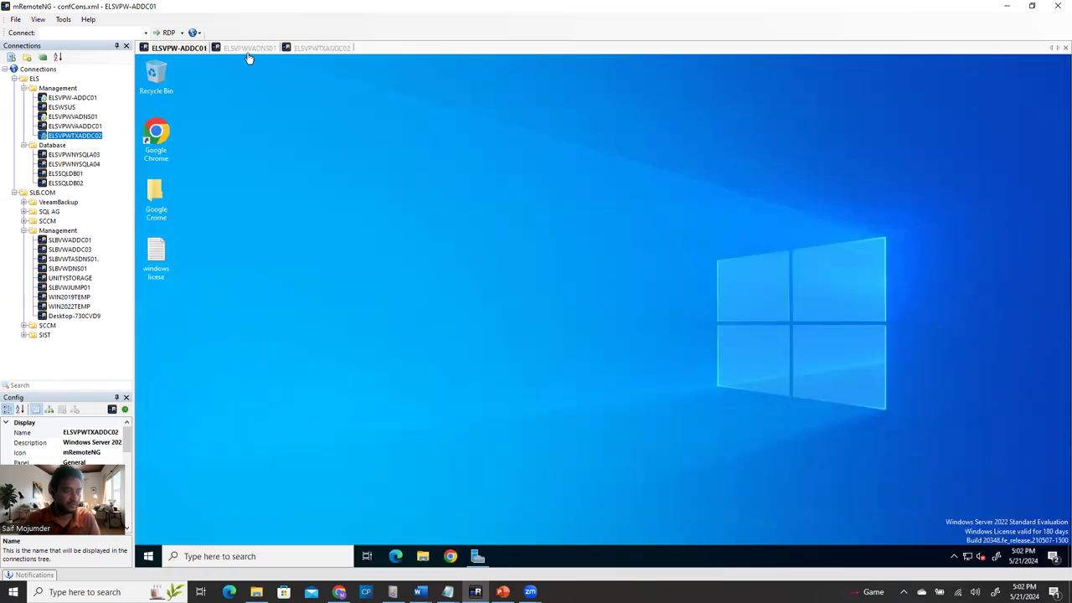
# Step: Select Chrome on ELSVPW-ADDC01, then move to the ELSVPWVADNS01 session's DNS Manager
pyautogui.click(164, 128)
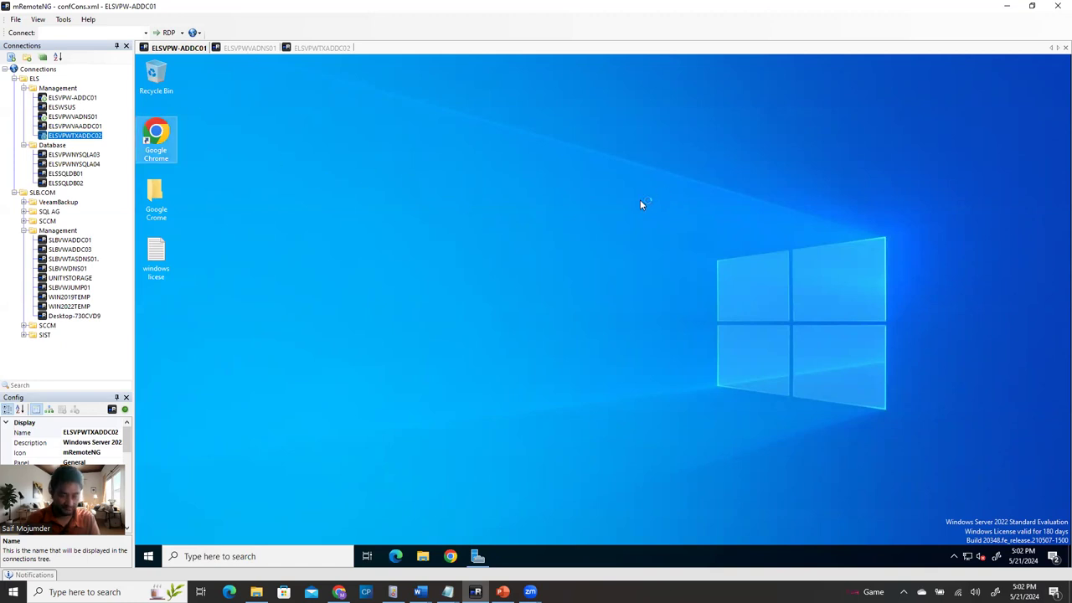
pyautogui.click(260, 50)
pyautogui.click(335, 49)
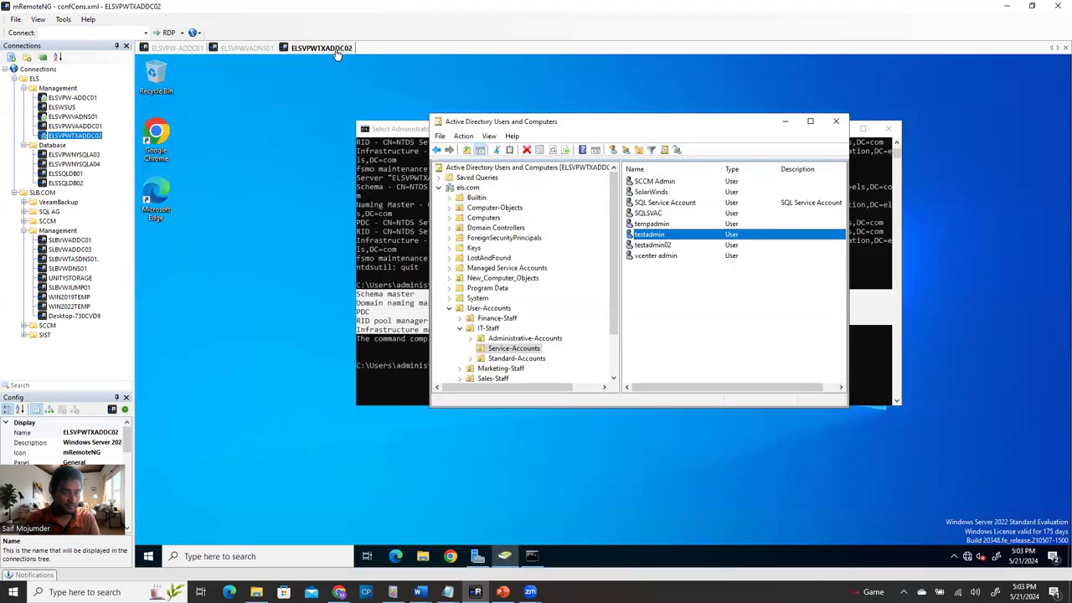
pyautogui.click(251, 49)
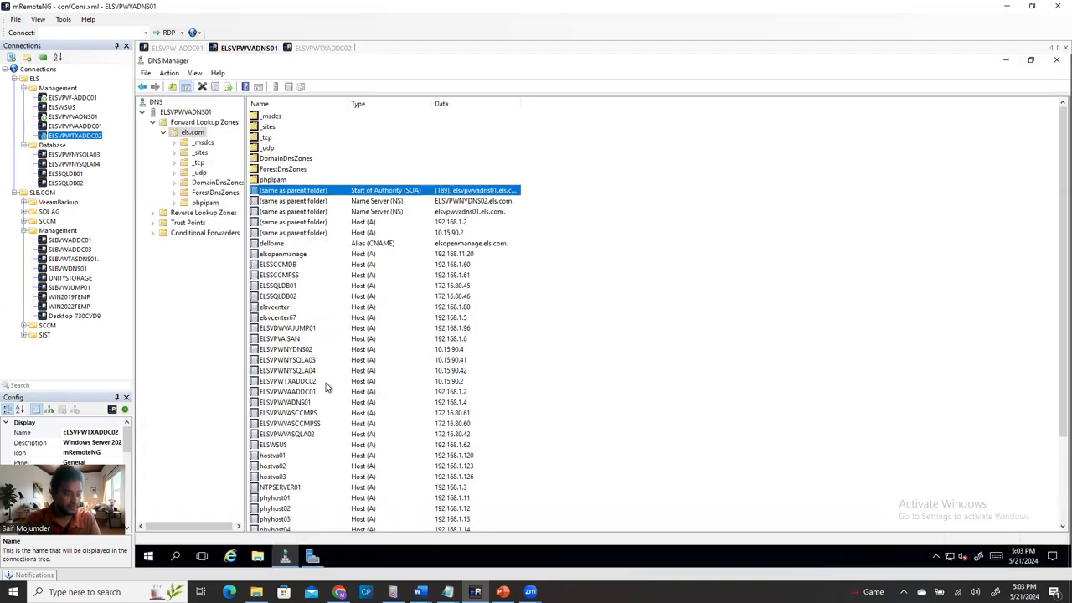
# Step: Review the elsvcenter host record (192.168.1.80) in els.com, then return to ELSVPW-ADDC01
pyautogui.click(289, 320)
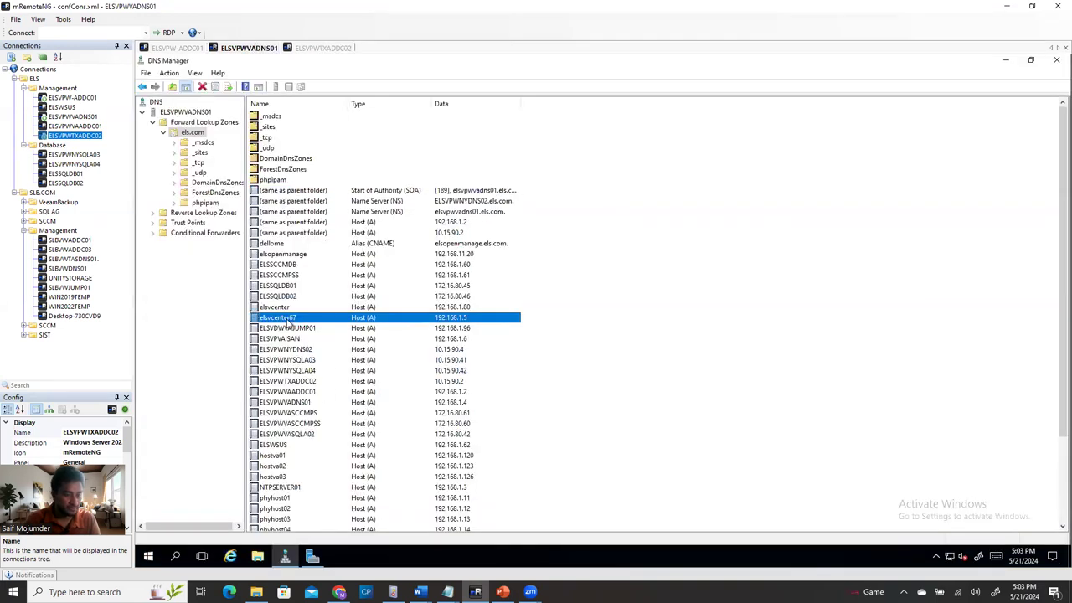
pyautogui.click(287, 309)
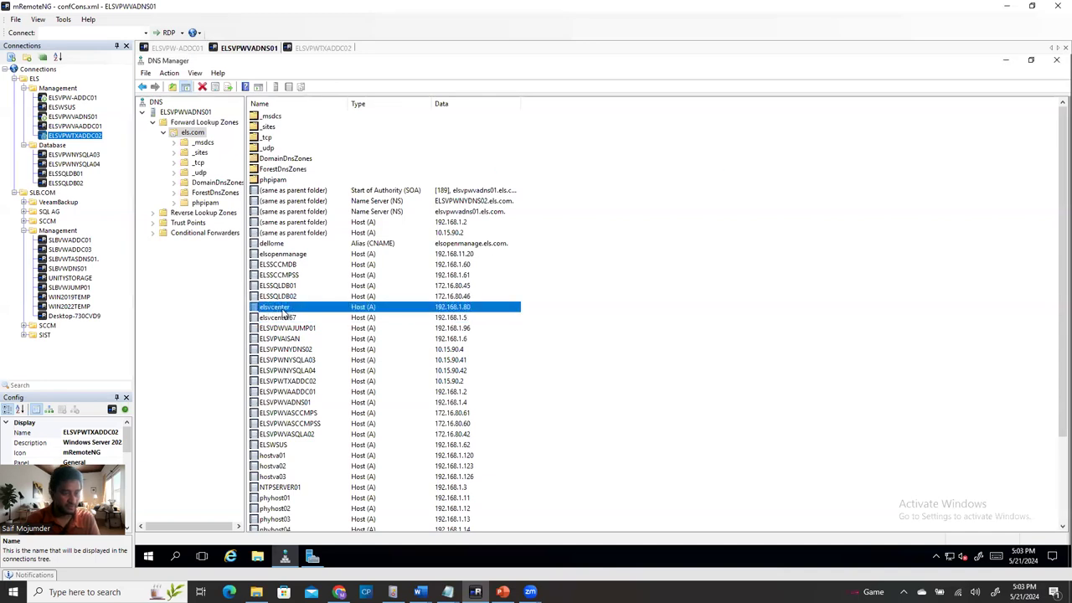
pyautogui.doubleClick(284, 310)
pyautogui.moveTo(586, 253); pyautogui.dragTo(490, 261)
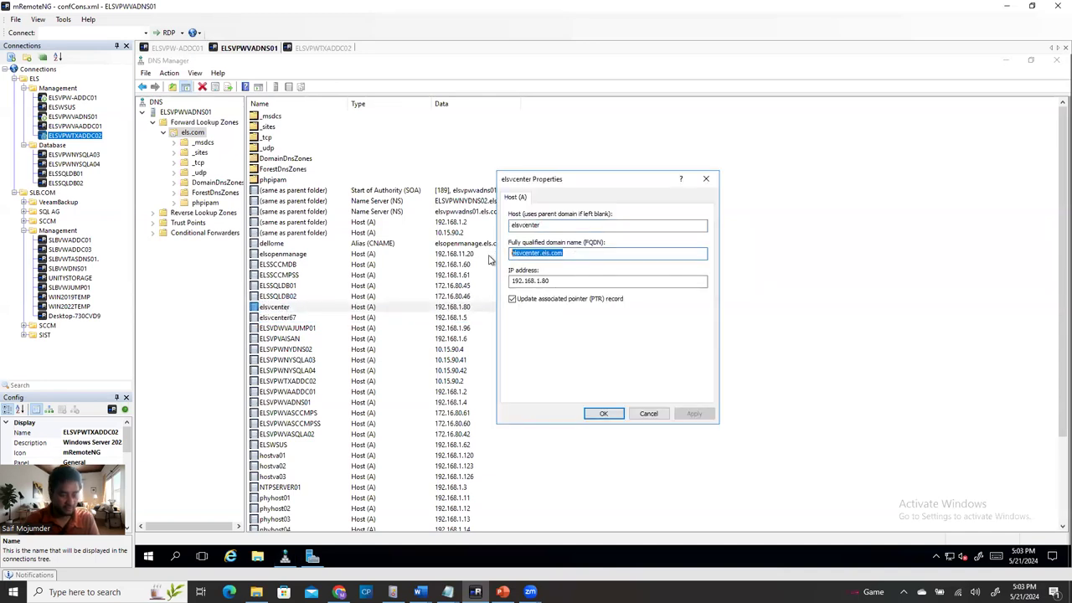
pyautogui.click(706, 178)
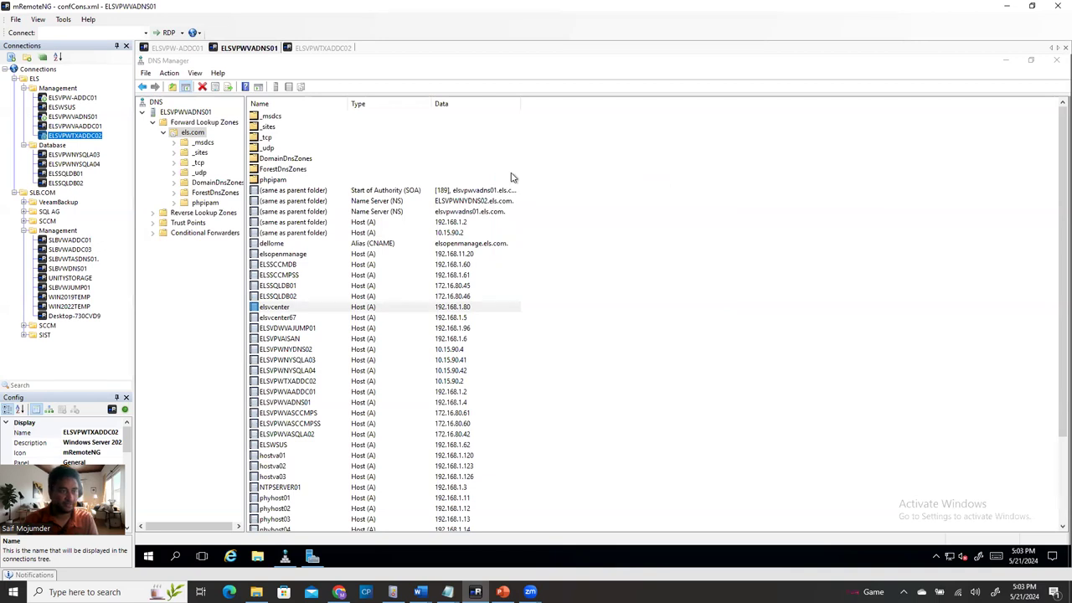
pyautogui.click(186, 49)
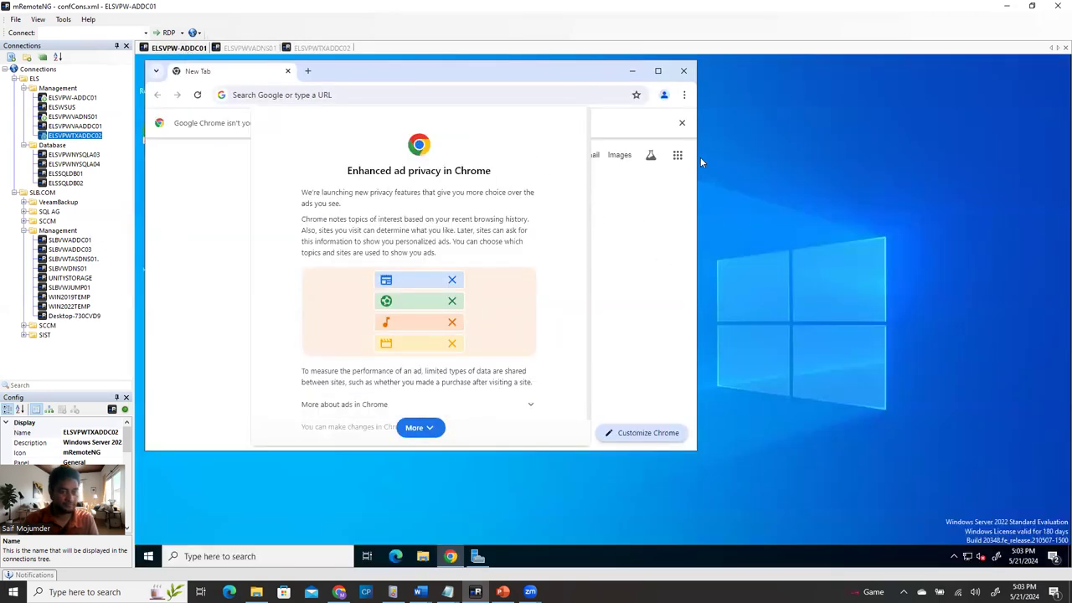
# Step: Dismiss Chrome's ad privacy notice and browse to elsvcenter.els.com, which can't be reached
pyautogui.click(419, 428)
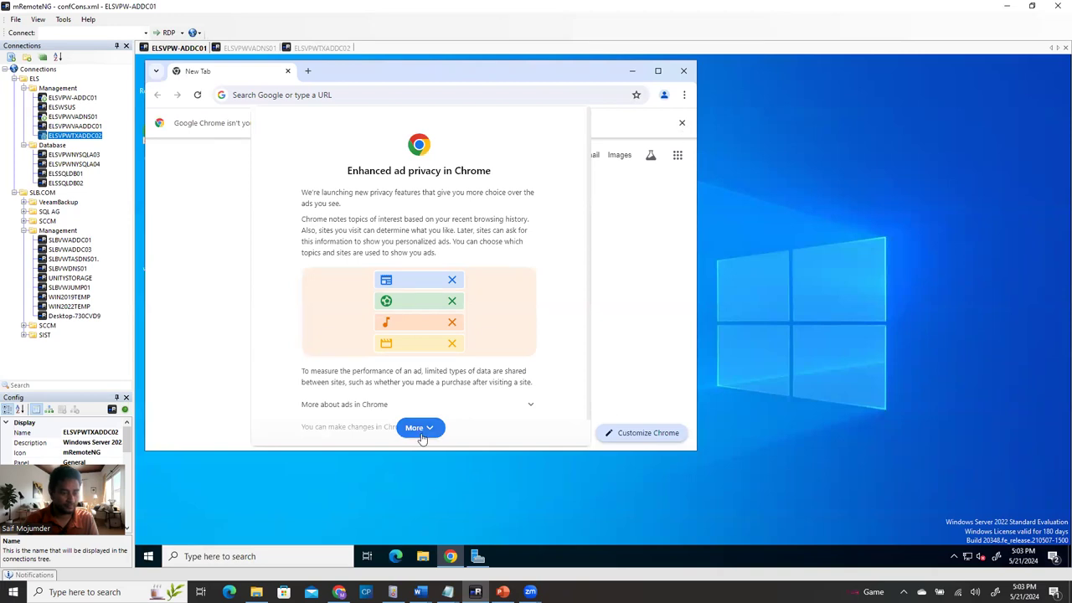
pyautogui.click(513, 428)
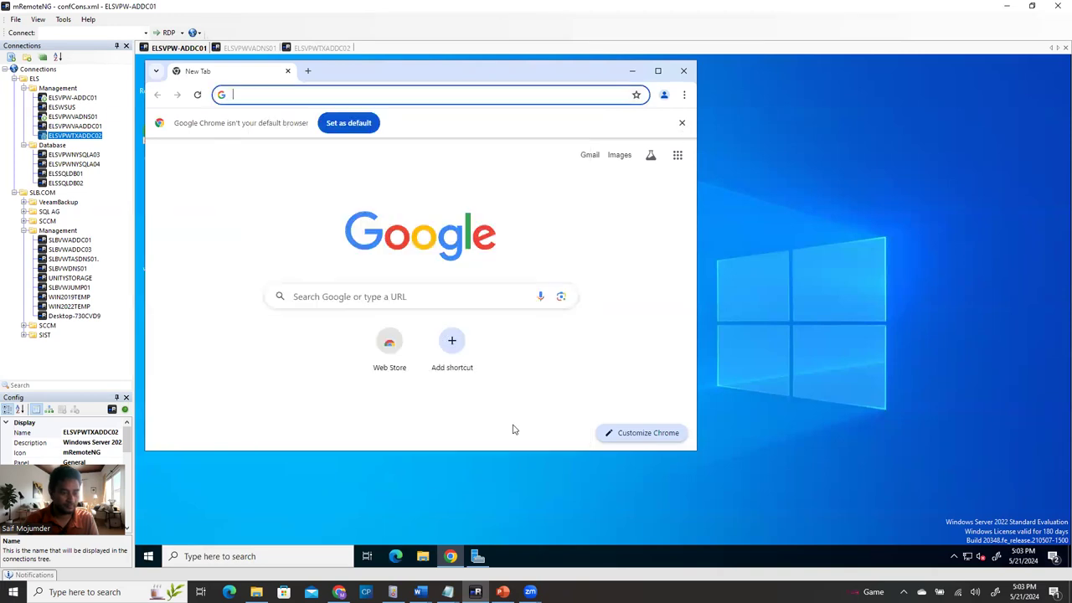
pyautogui.click(286, 97)
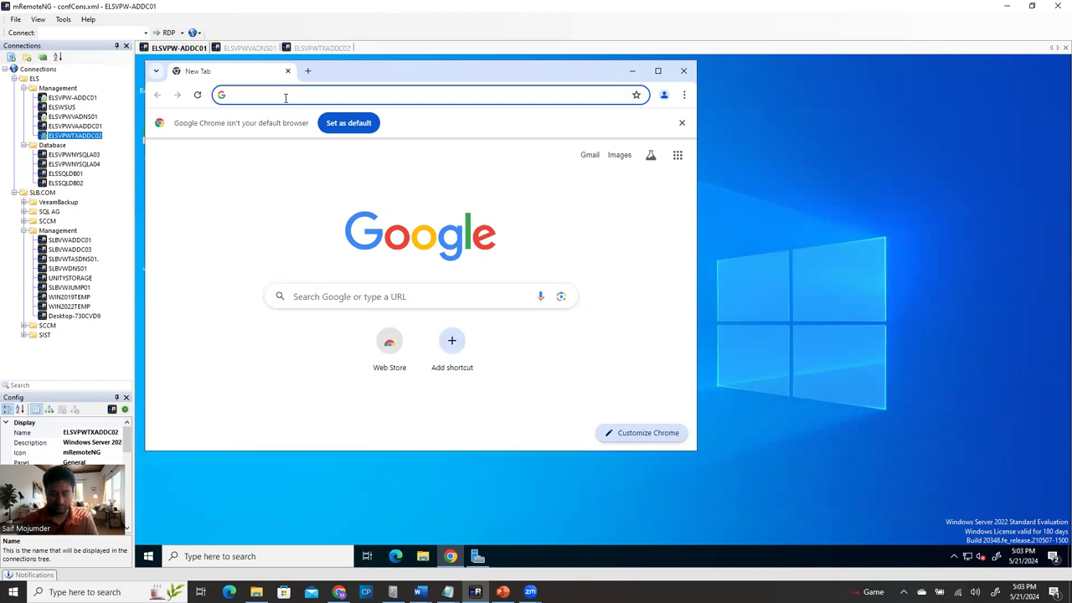
pyautogui.write('elsvcenter.els.com')
pyautogui.press('Return')
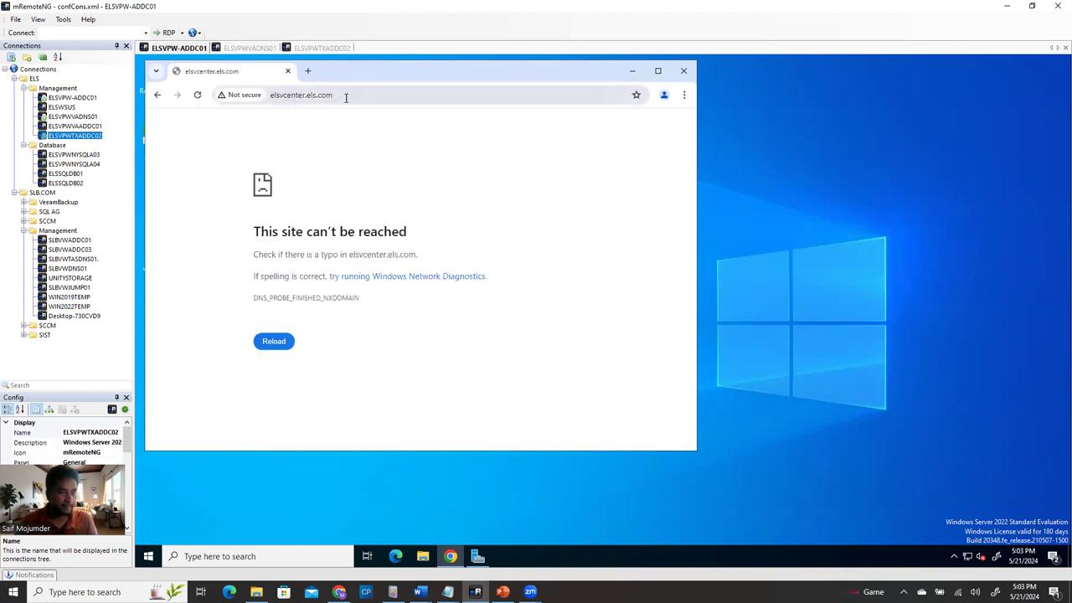
pyautogui.moveTo(345, 97); pyautogui.dragTo(238, 95)
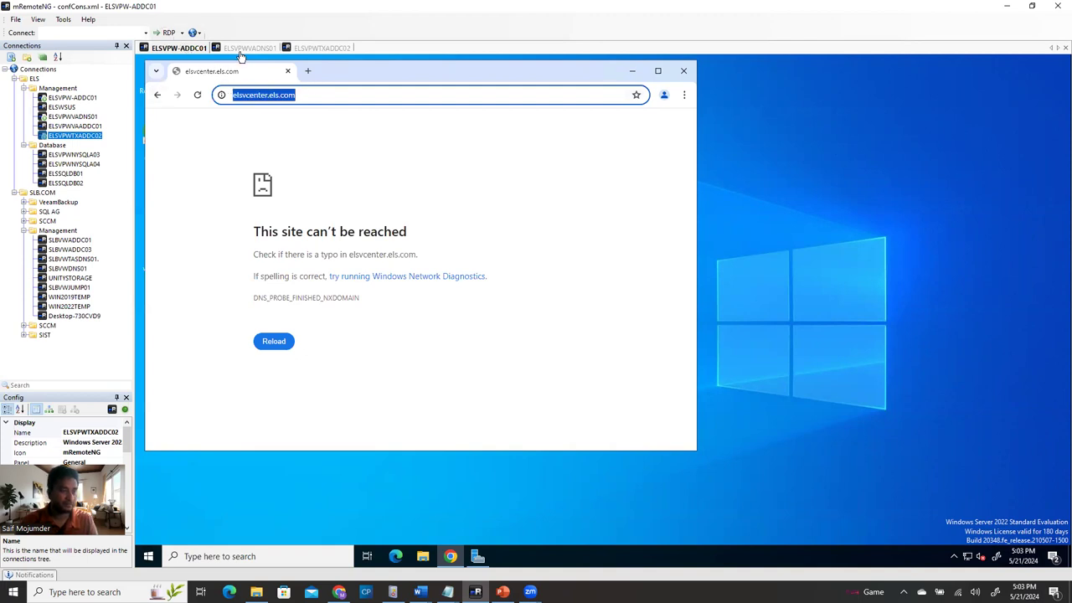
pyautogui.click(339, 591)
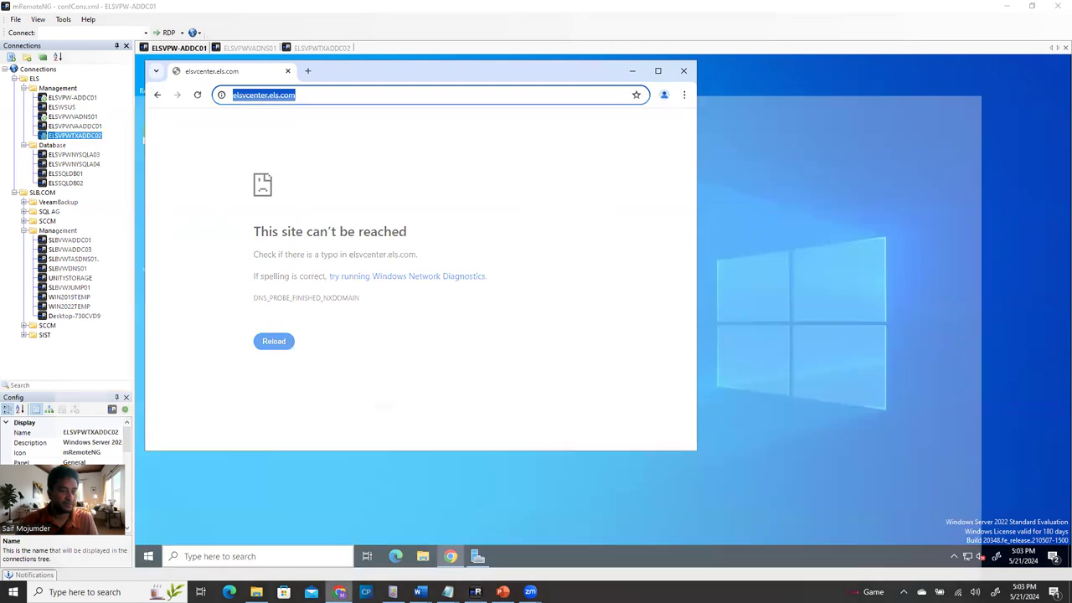
pyautogui.click(295, 11)
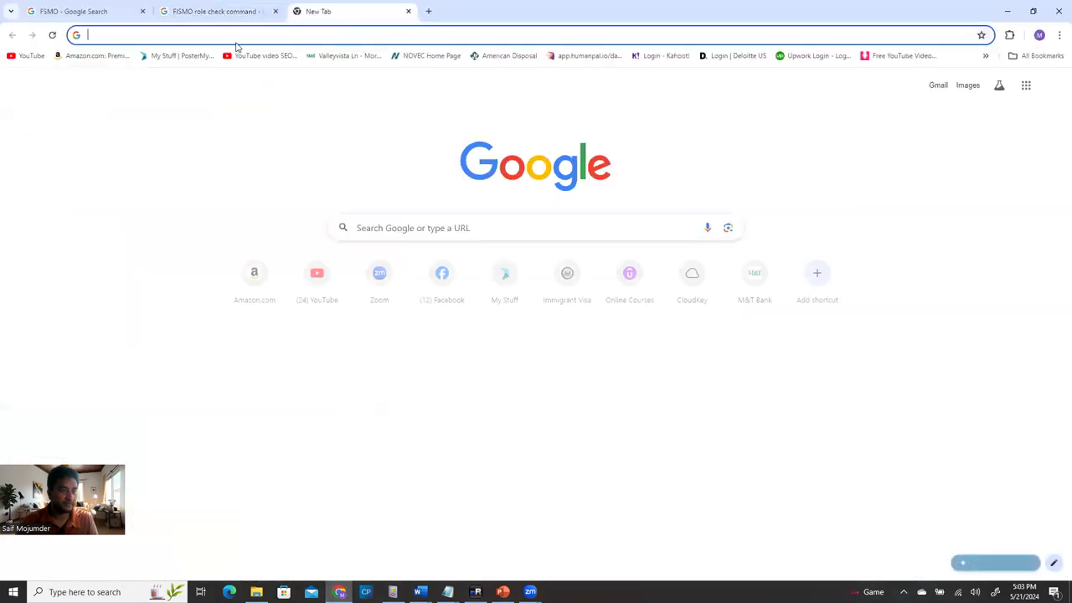
pyautogui.write('elsvcenter.els.com')
pyautogui.press('Return')
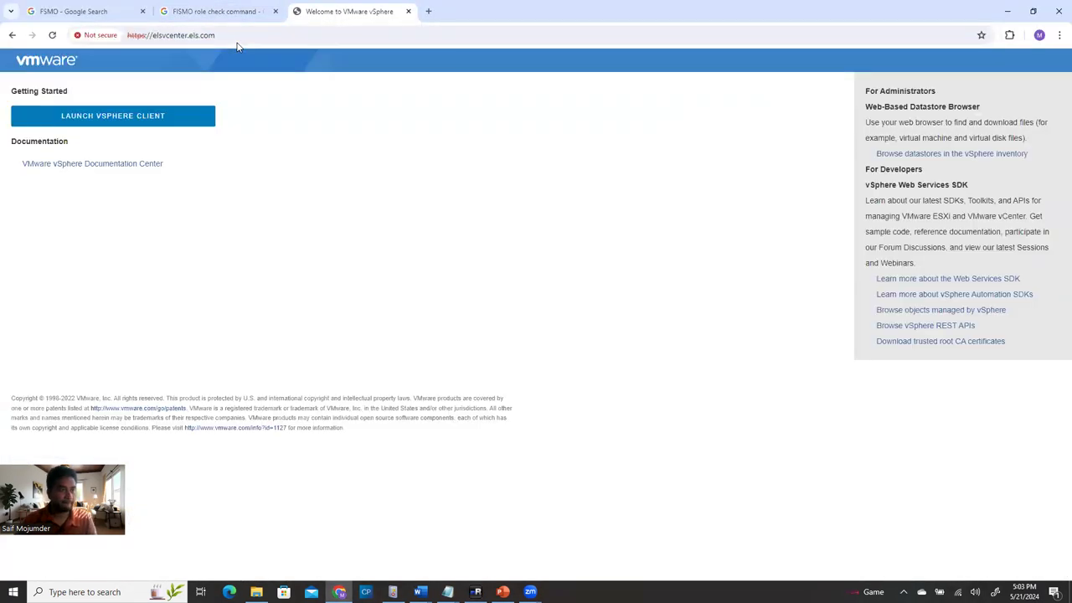
pyautogui.click(181, 130)
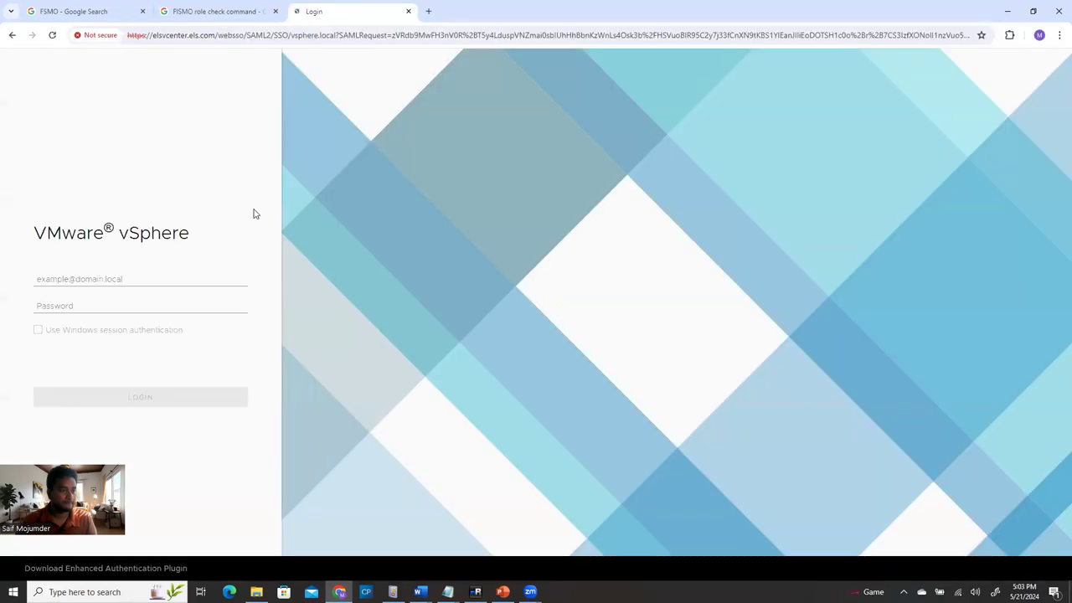
pyautogui.click(113, 281)
pyautogui.write('ADMINISTRATOR@')
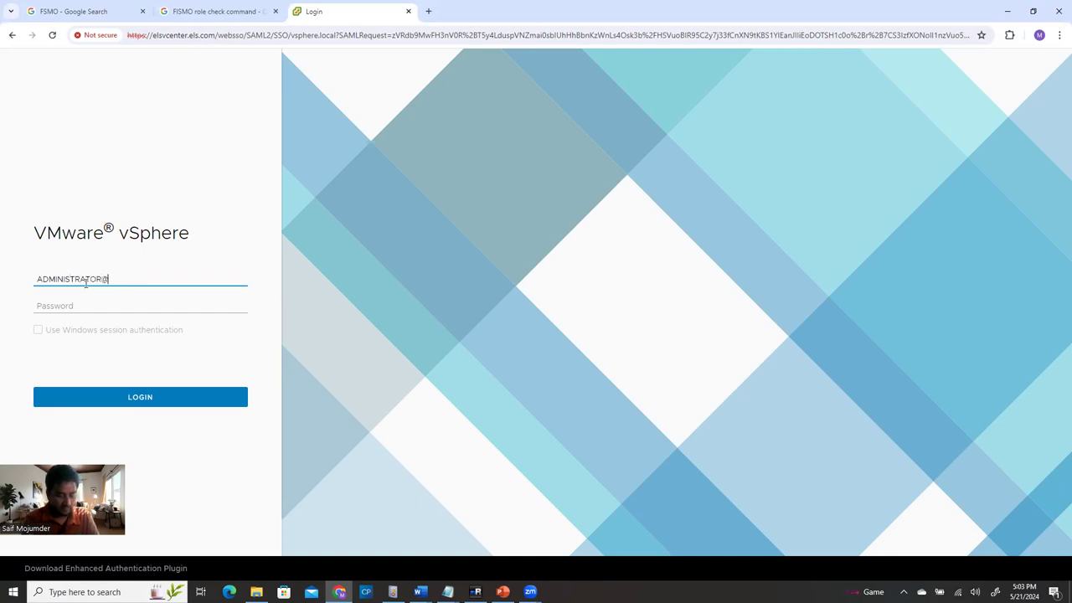
pyautogui.write('VSPHERE')
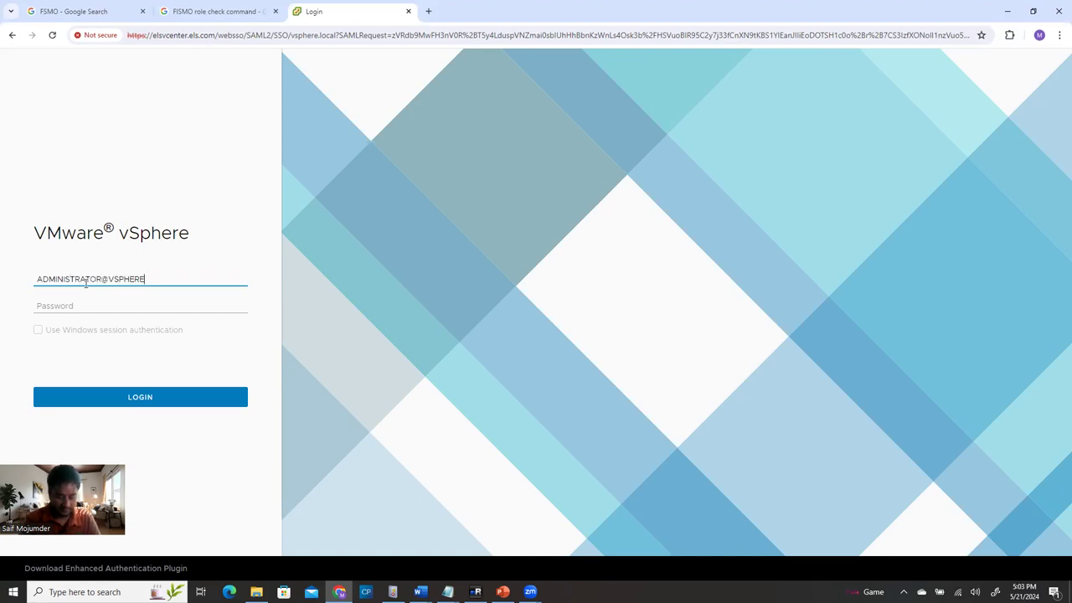
pyautogui.write('.LOCAL')
pyautogui.press('Tab')
pyautogui.write('P')
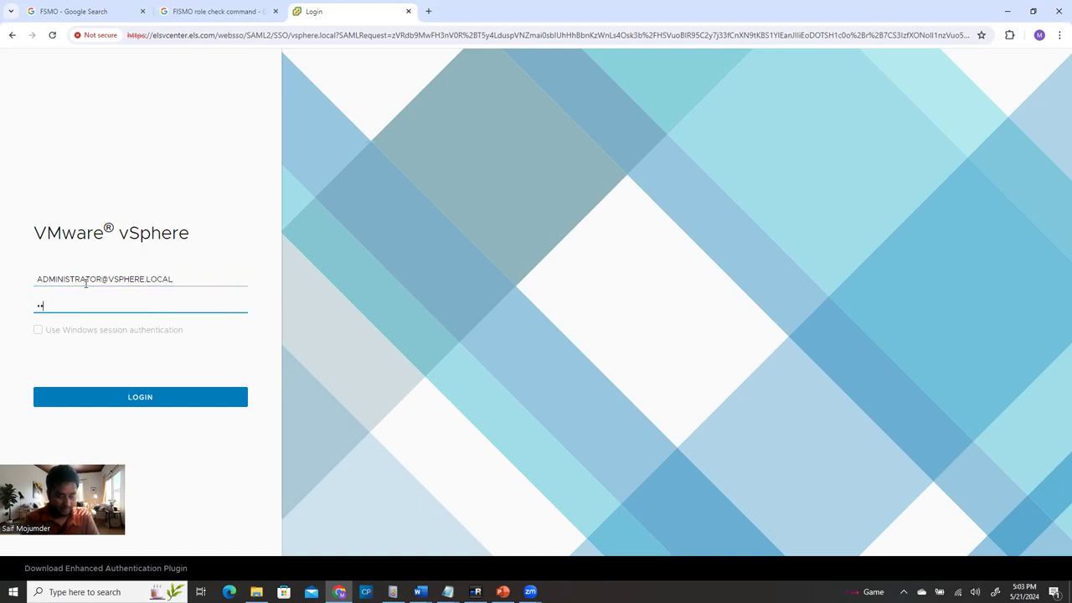
pyautogui.write('••')
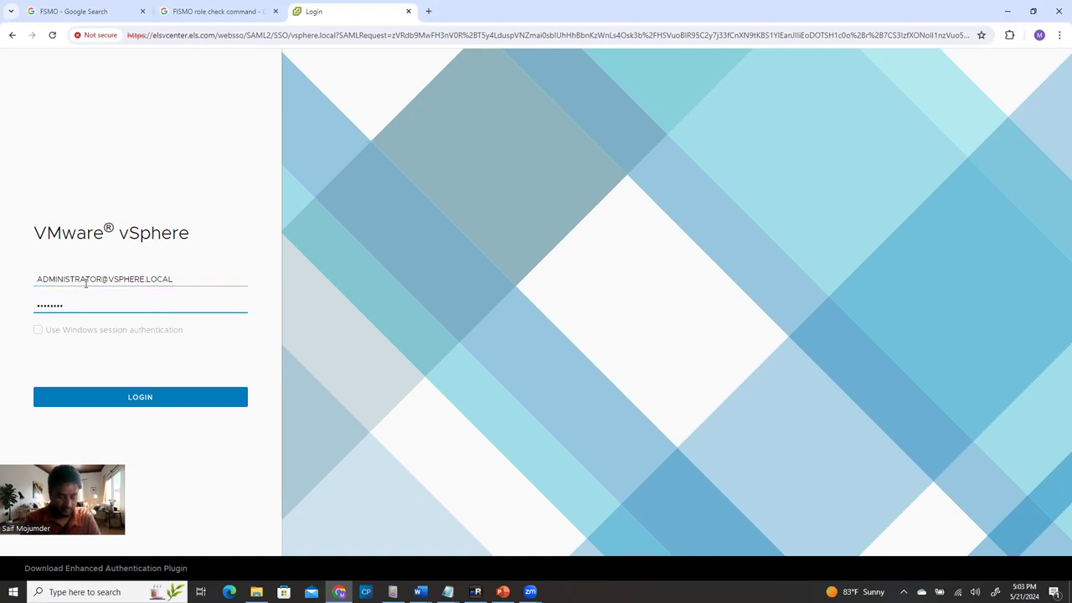
pyautogui.press('Return')
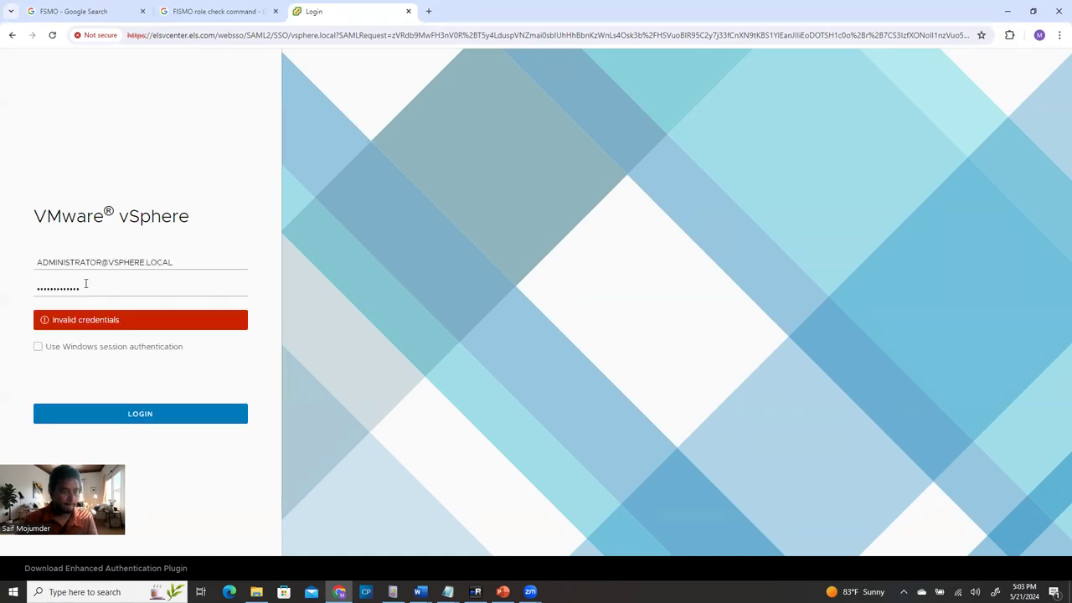
pyautogui.click(189, 258)
pyautogui.moveTo(189, 259); pyautogui.dragTo(2, 218)
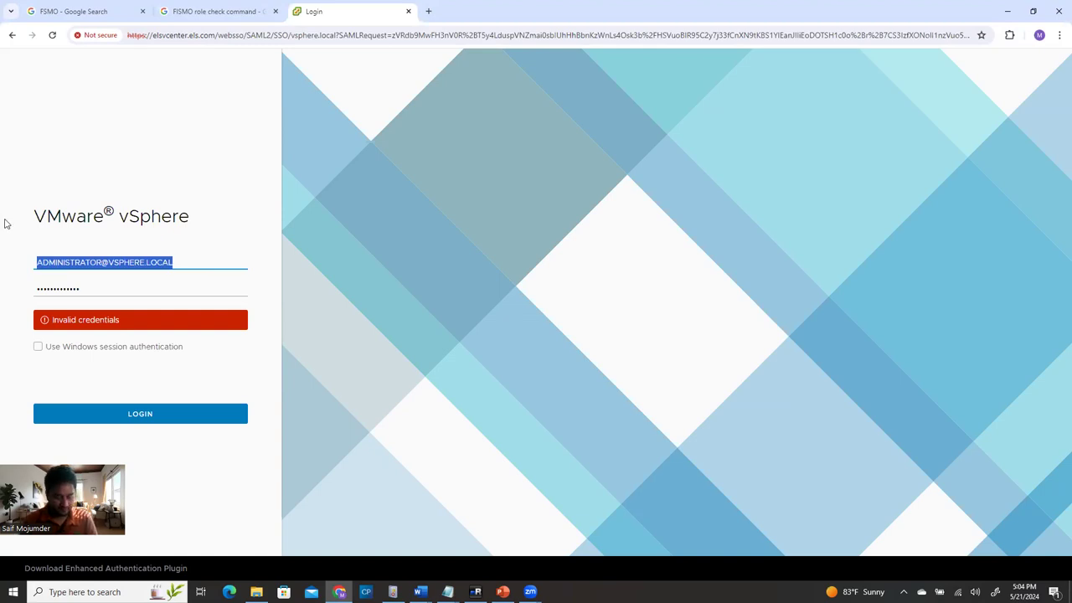
pyautogui.write('administrator')
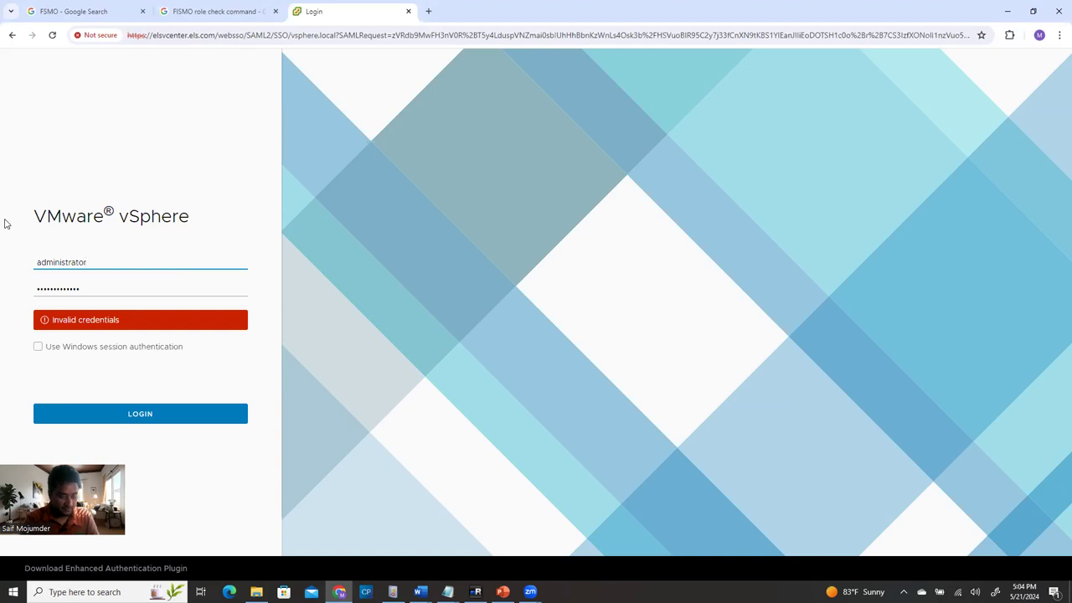
pyautogui.write('@vsp')
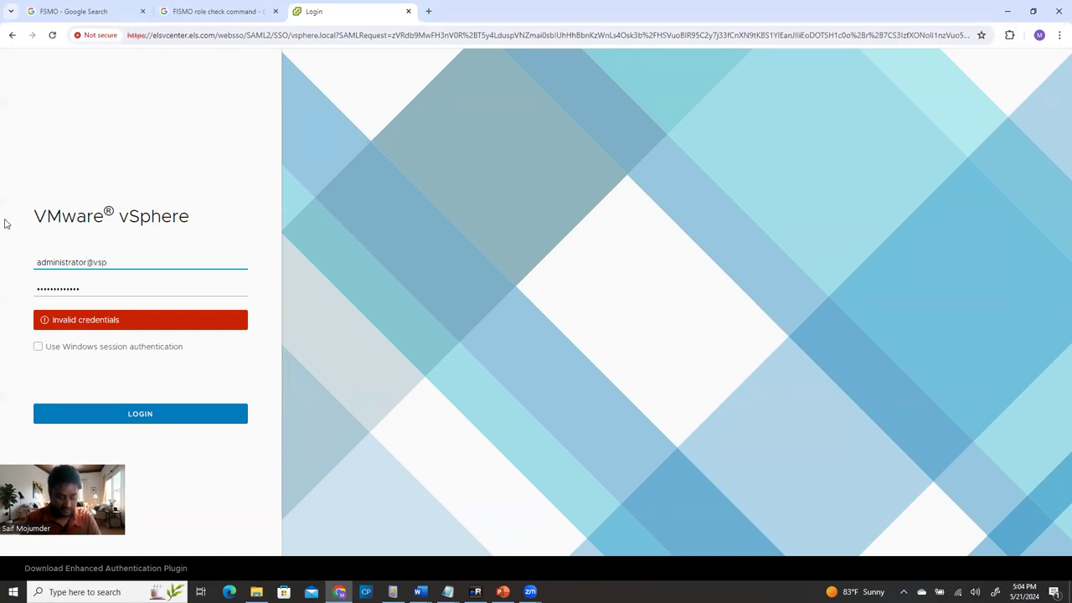
pyautogui.write('here')
pyautogui.press('Return')
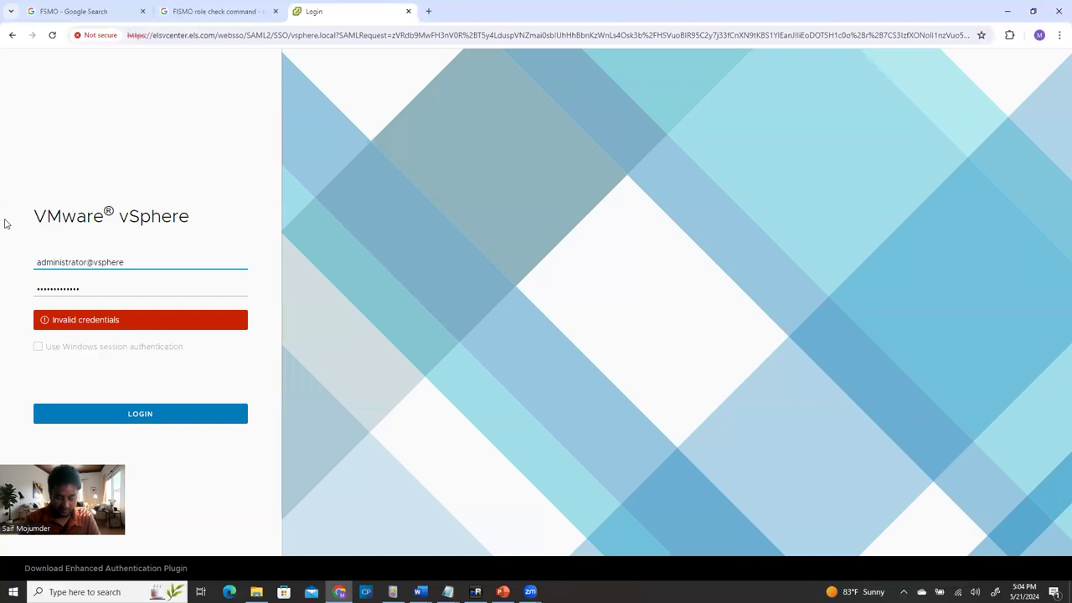
pyautogui.write('e.local')
pyautogui.press('Tab')
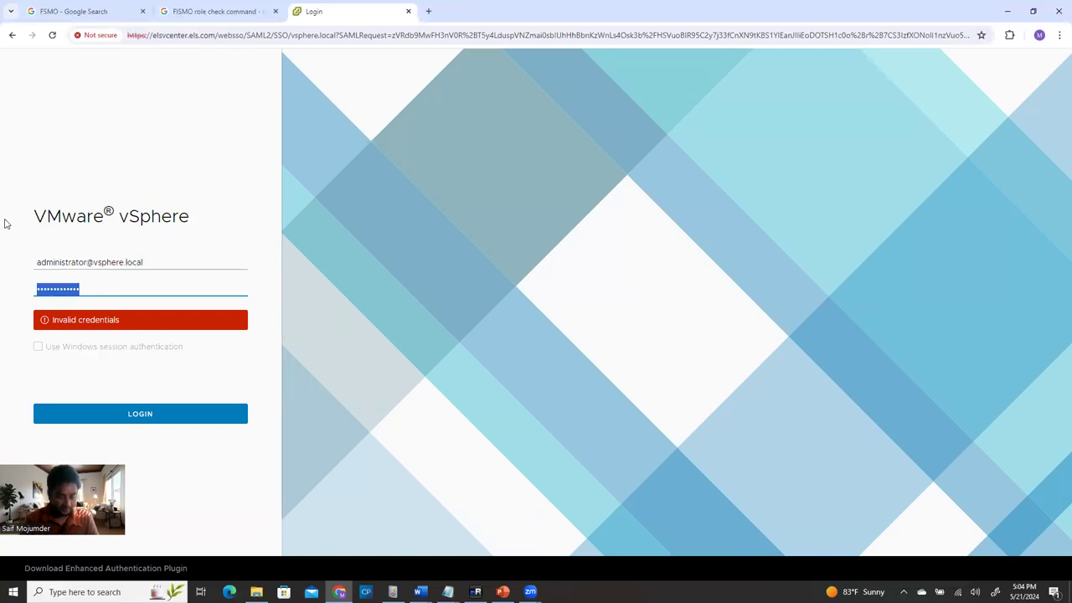
pyautogui.write('•')
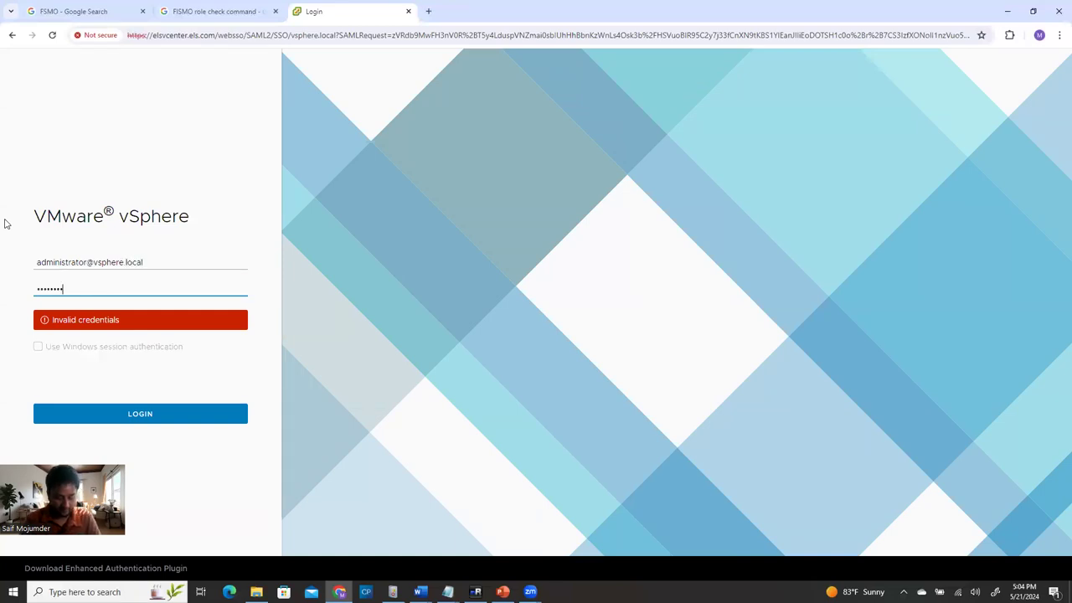
pyautogui.write('•••••••••••')
pyautogui.press('Return')
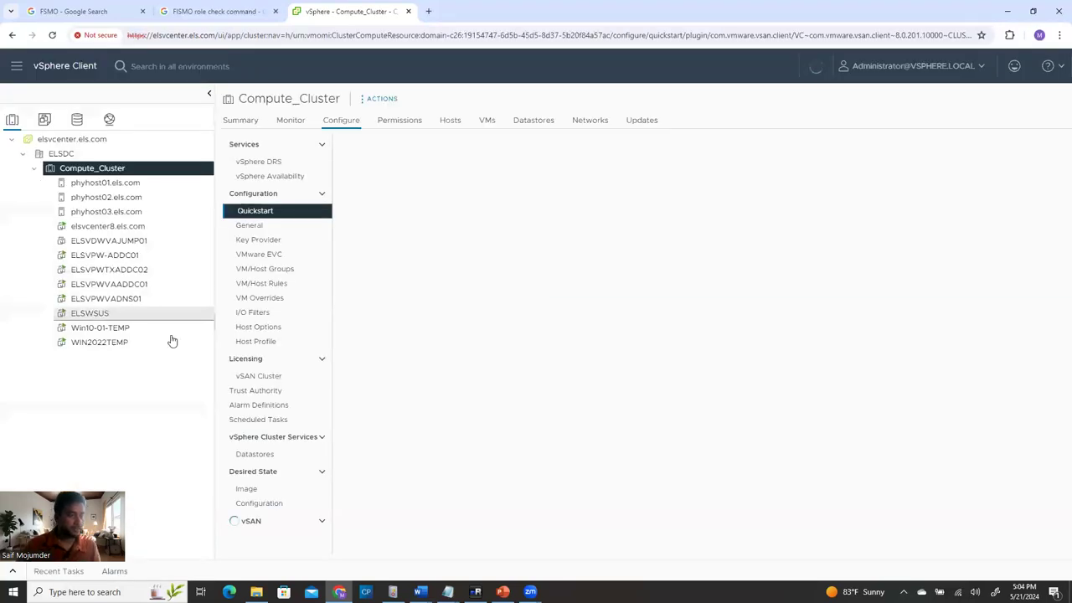
# Step: Launch ELSVPWVAADDC01's web console and sign in to Windows with the administrator password
pyautogui.click(139, 285)
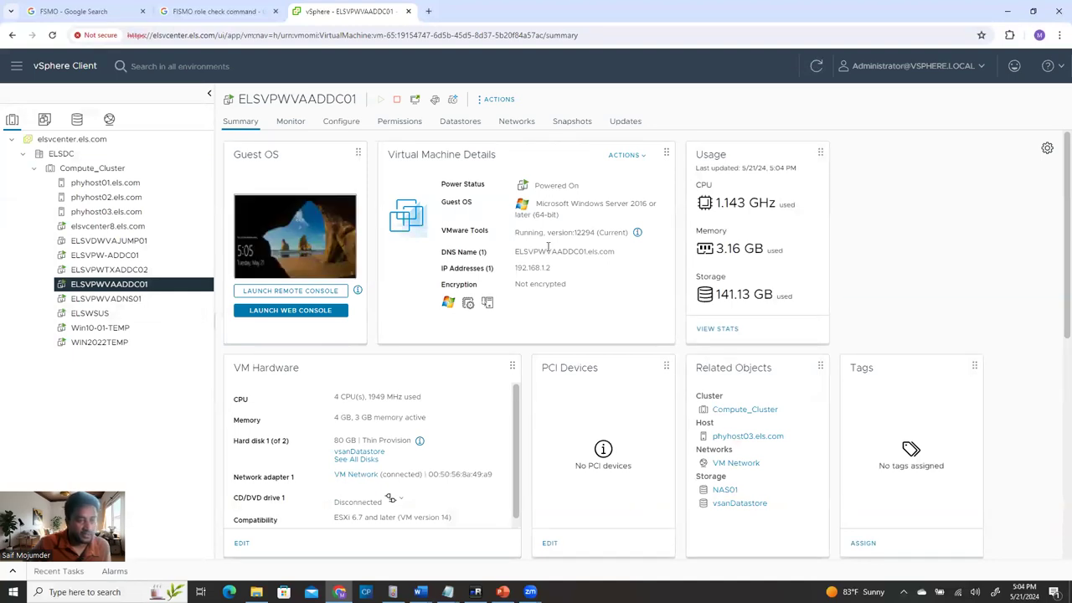
pyautogui.click(319, 232)
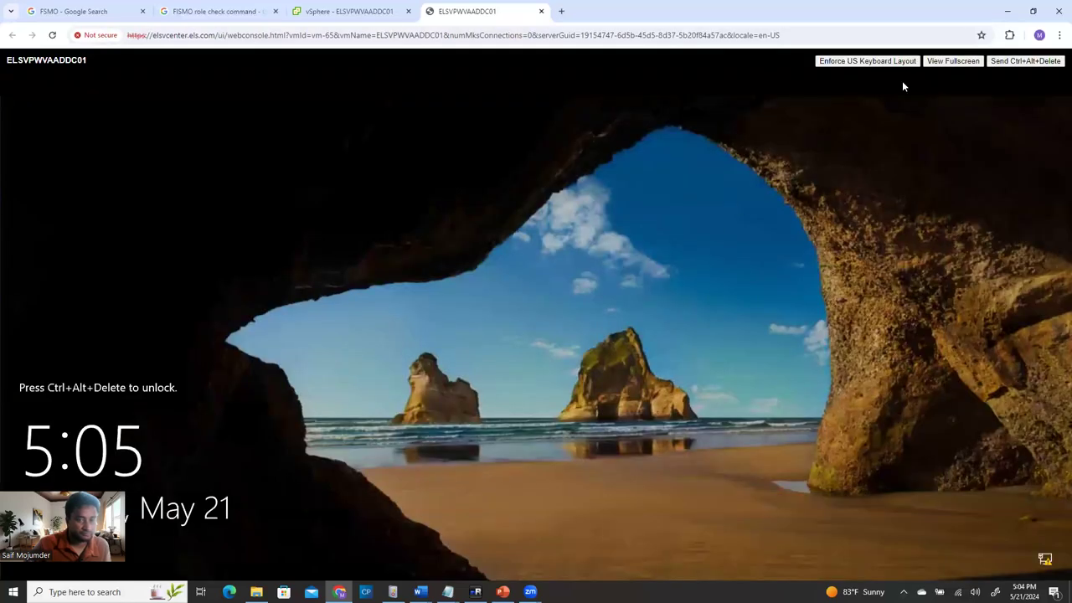
pyautogui.click(1014, 59)
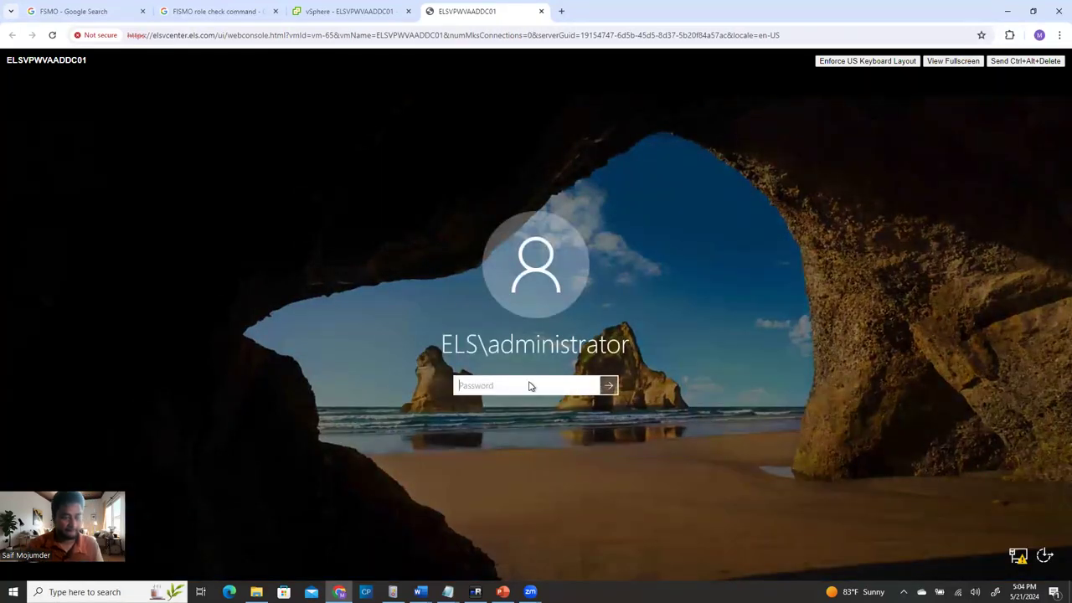
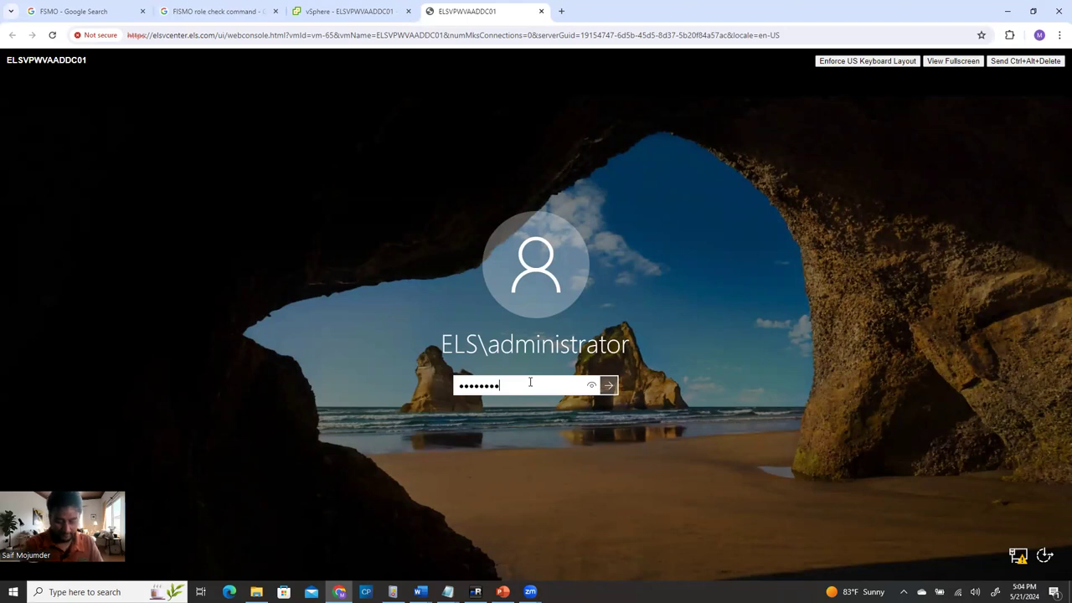
pyautogui.press('Return')
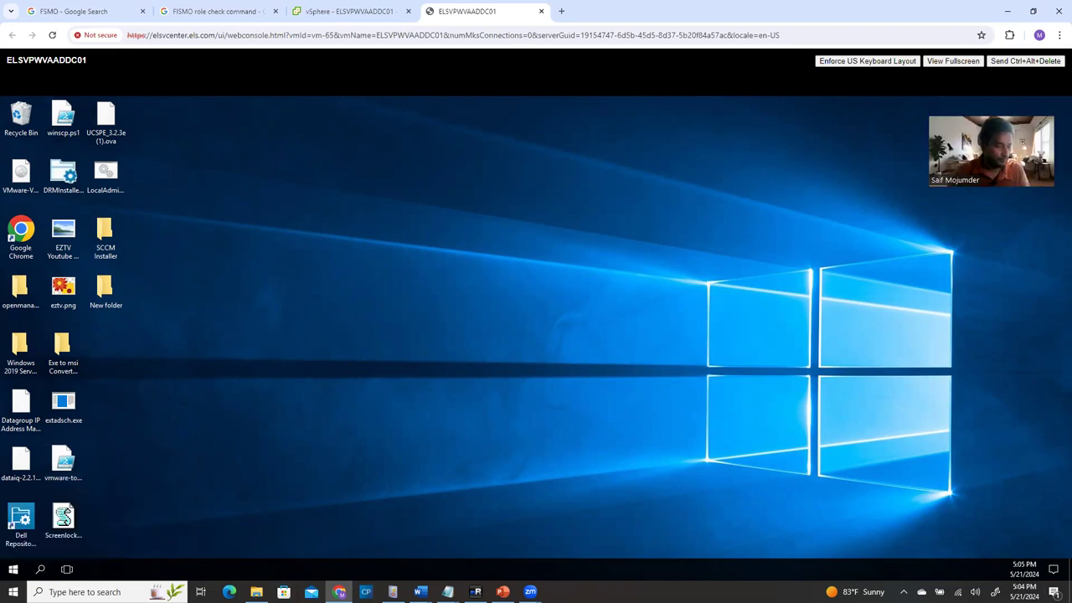
# Step: Open the VM's Start menu, then go back to mRemoteNG's ELSVPWTXADDC02 session
pyautogui.click(14, 571)
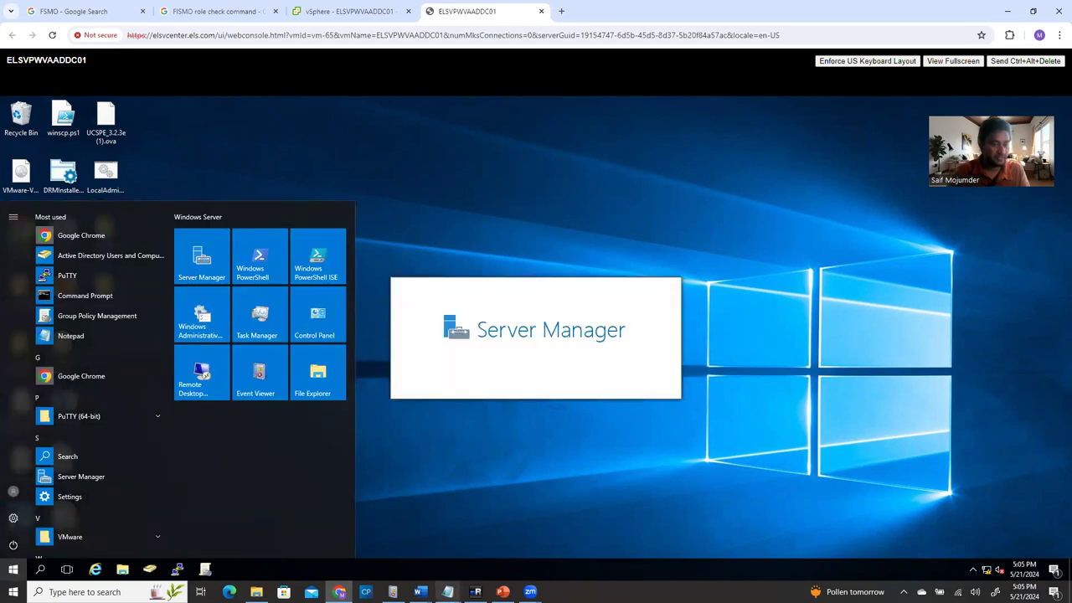
pyautogui.click(474, 591)
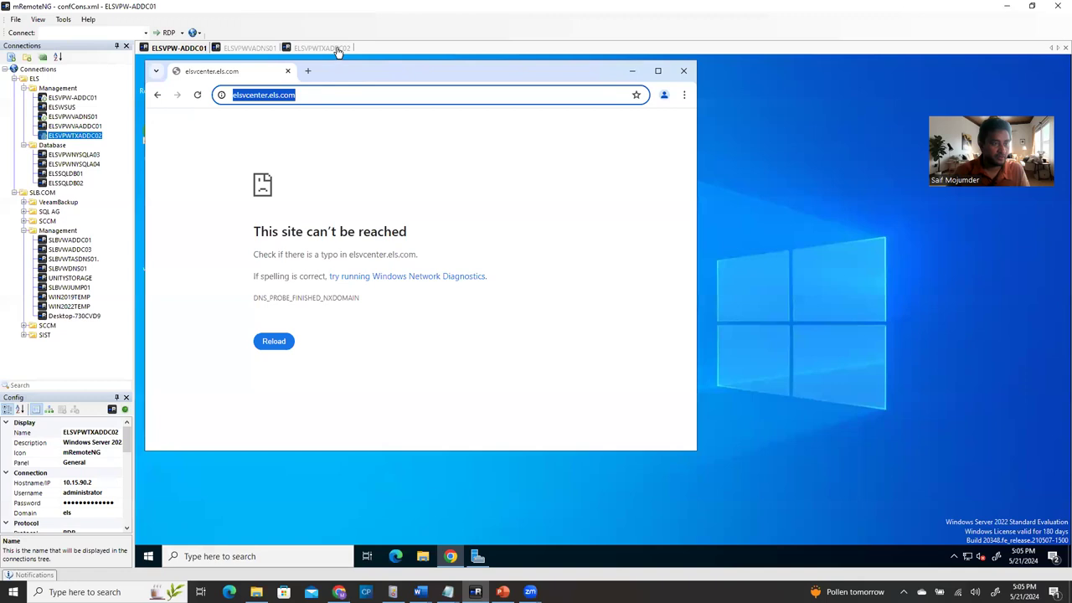
pyautogui.click(338, 49)
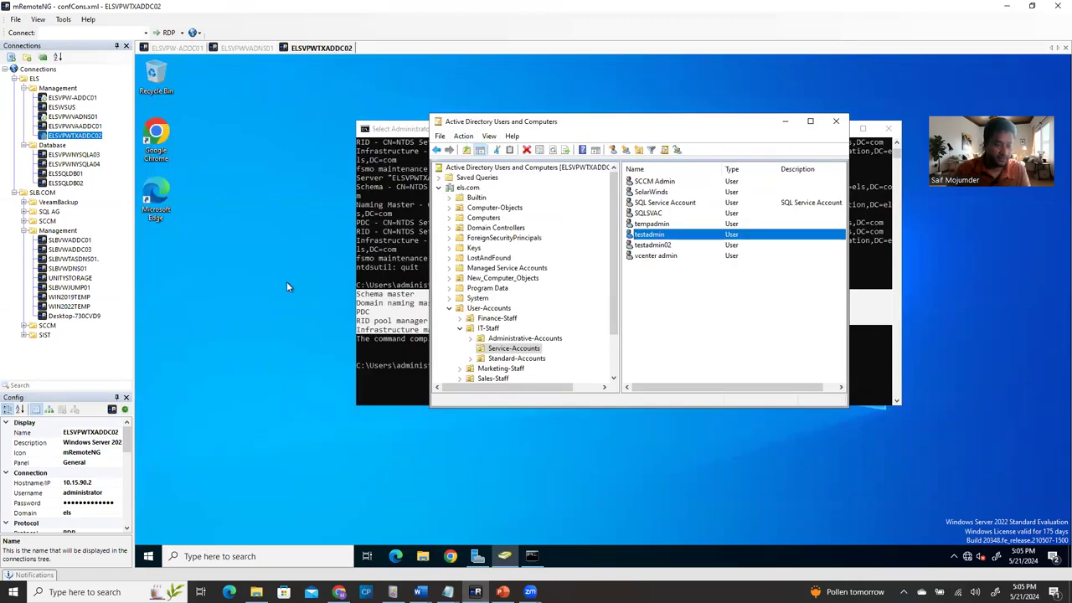
# Step: In maximized ADUC, check Domain Controllers, then select ELSVPWVAADDC01 under Computers
pyautogui.click(477, 556)
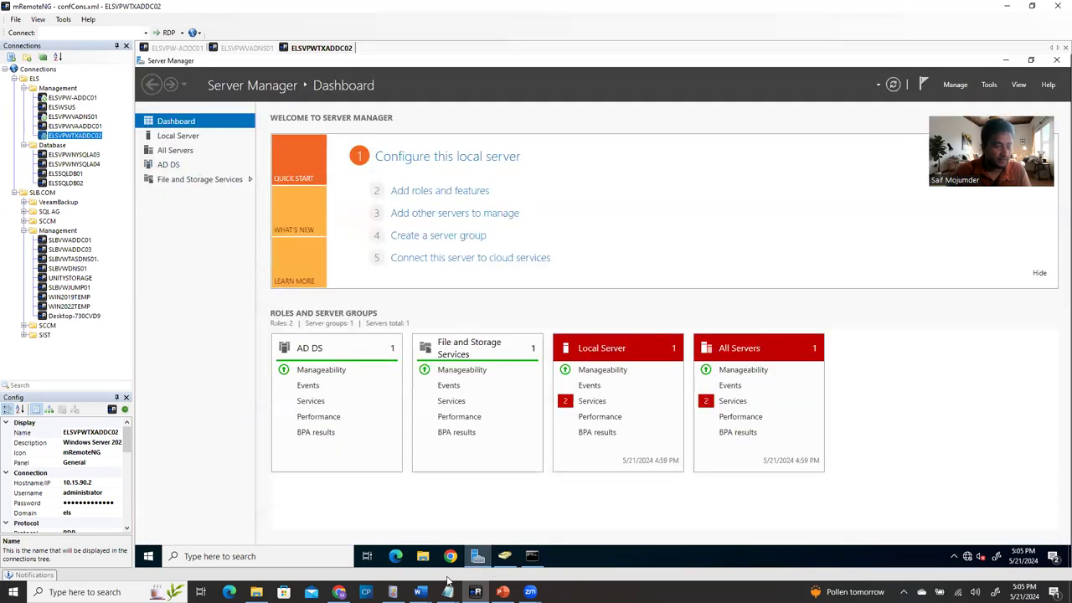
pyautogui.click(504, 556)
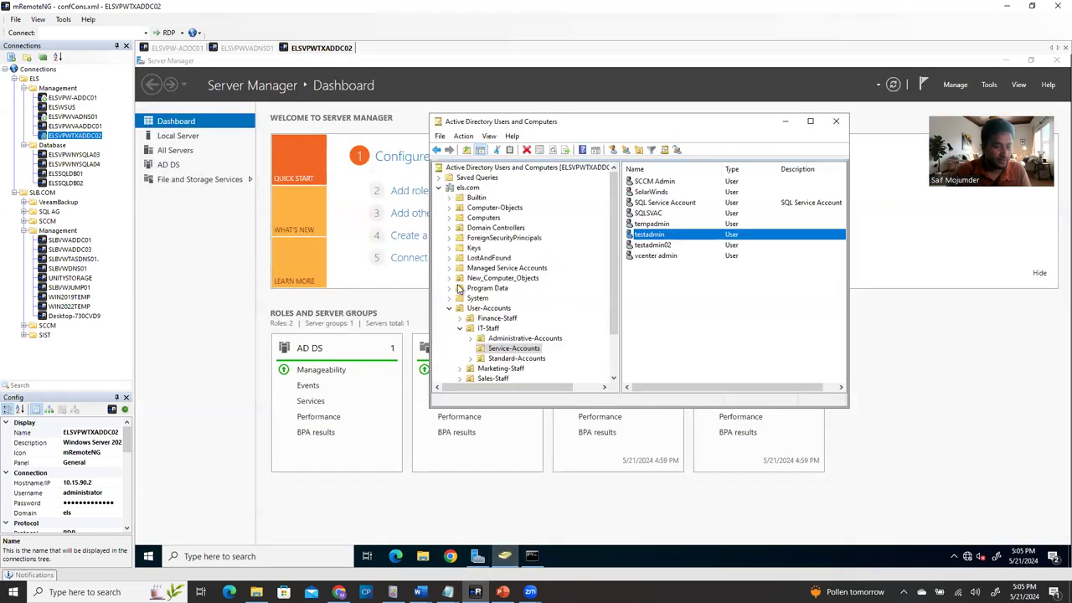
pyautogui.click(502, 228)
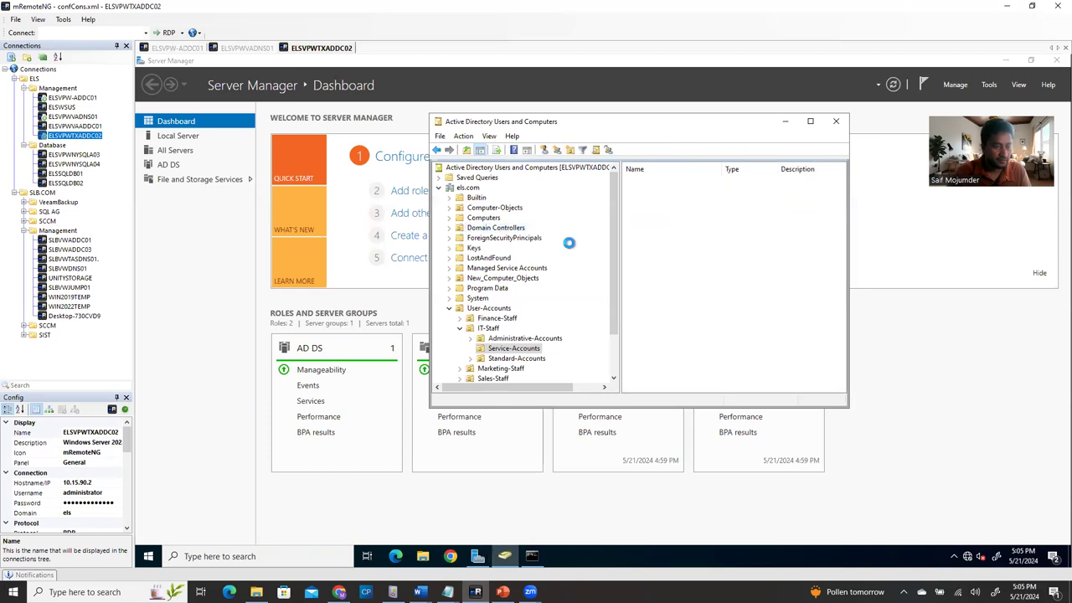
pyautogui.click(809, 122)
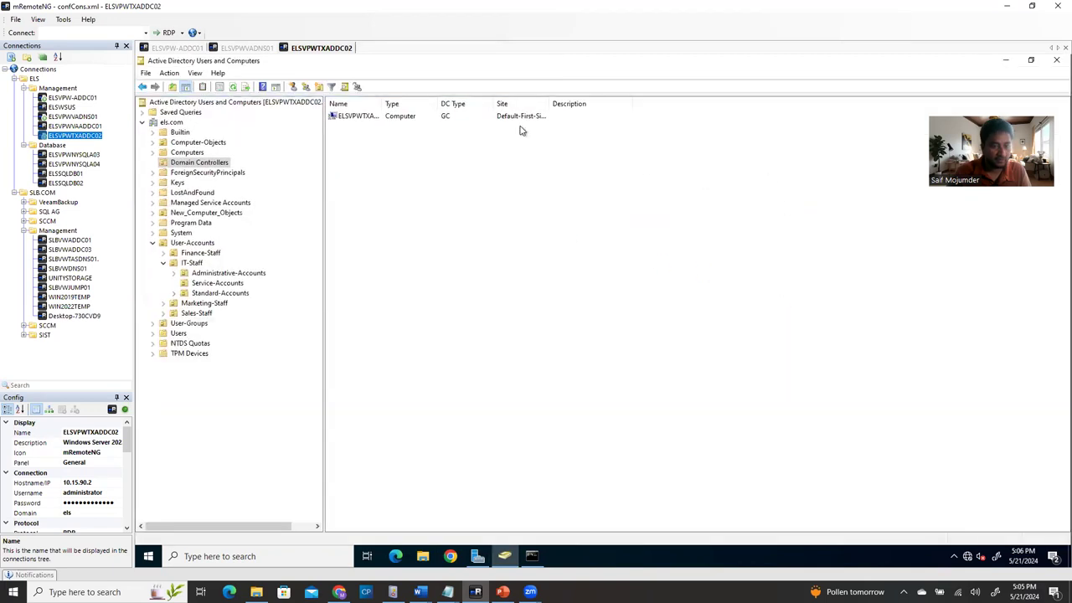
pyautogui.doubleClick(383, 103)
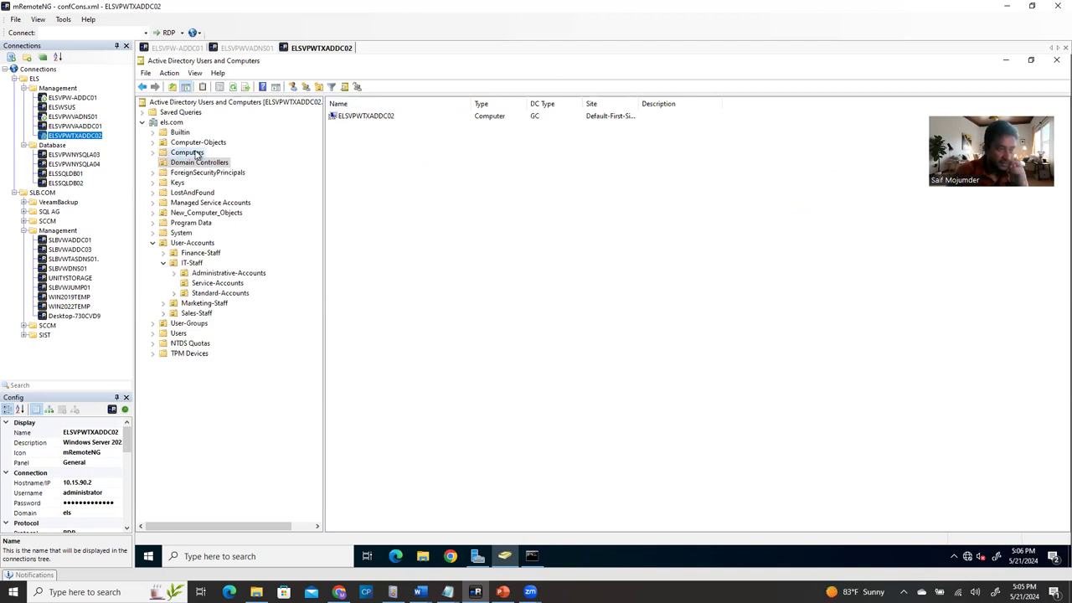
pyautogui.click(188, 152)
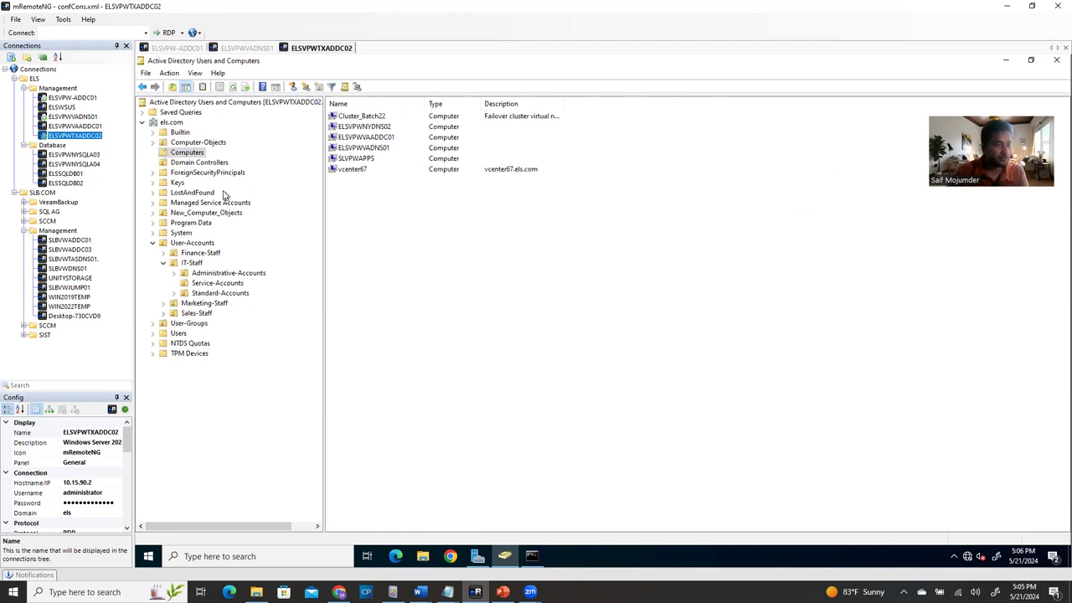
pyautogui.click(379, 138)
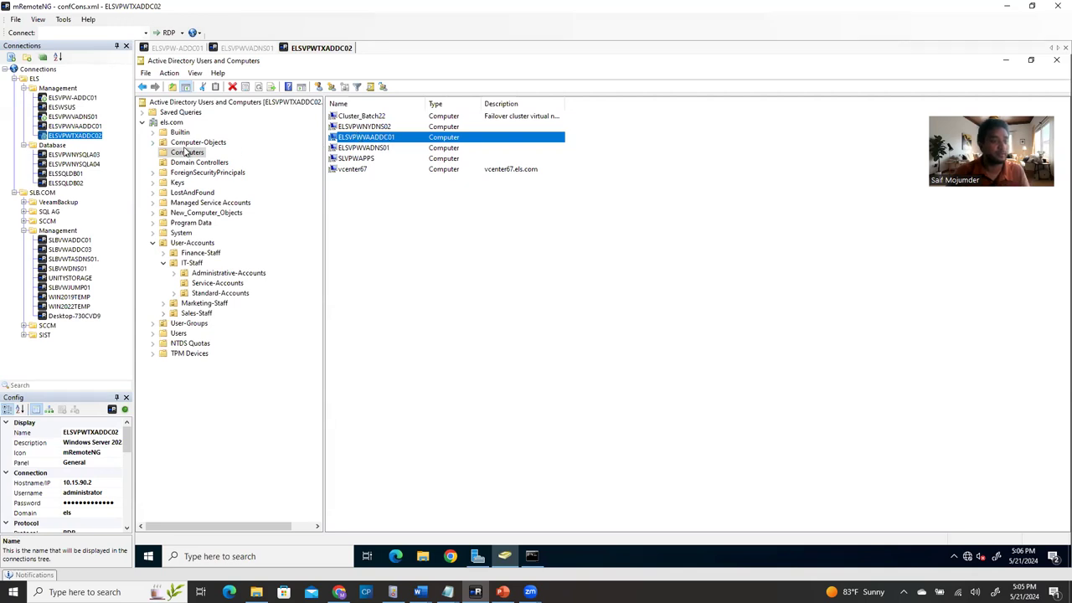
# Step: Review ELSVPWVAADDC01's computer properties and DNS name, then select its saved mRemoteNG connection
pyautogui.doubleClick(399, 139)
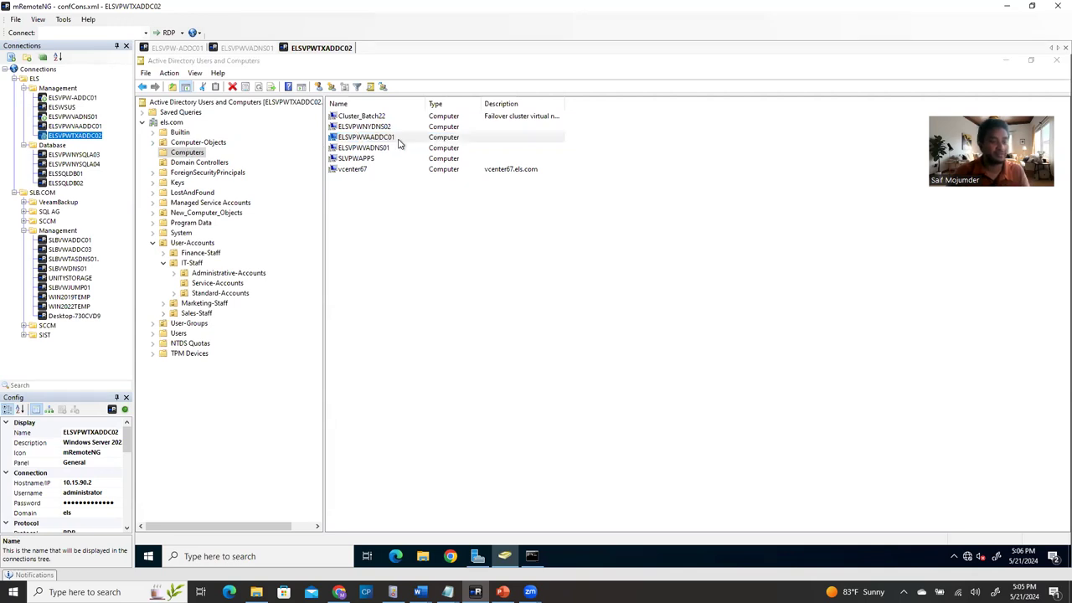
pyautogui.moveTo(626, 258); pyautogui.dragTo(532, 256)
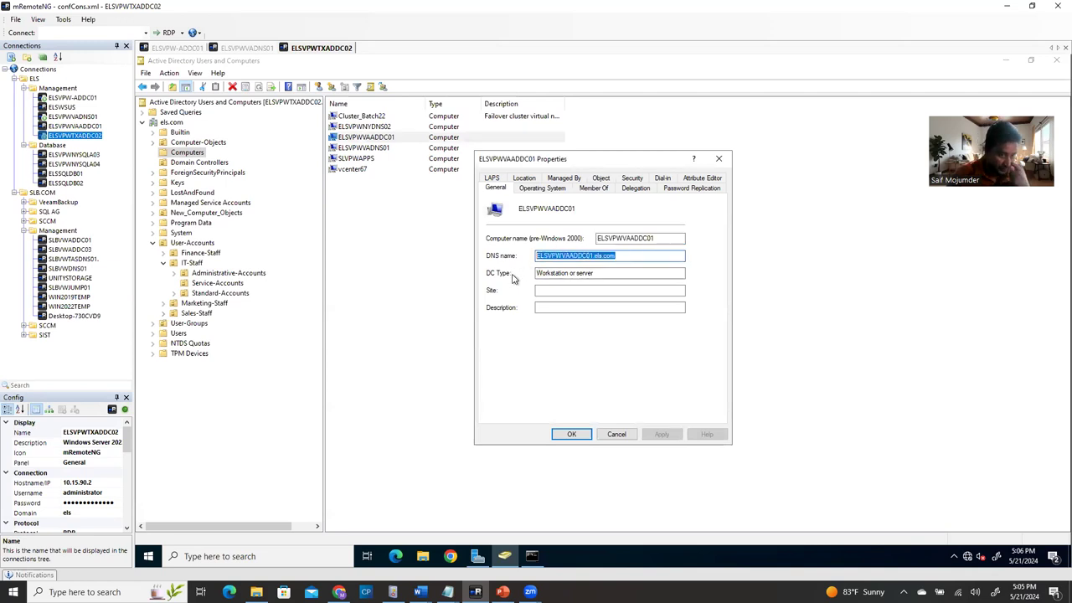
pyautogui.click(718, 159)
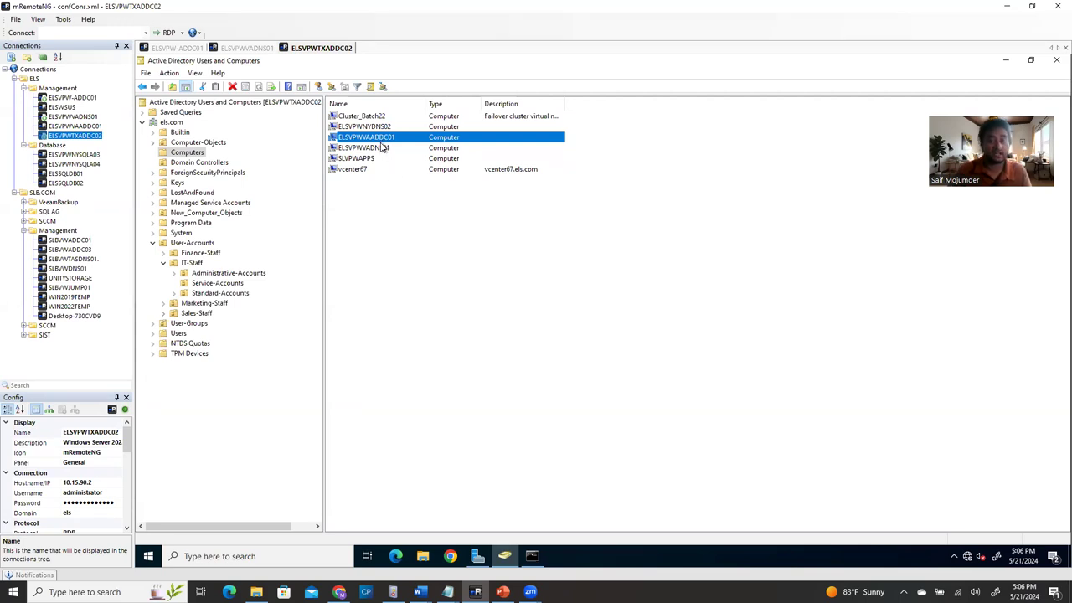
pyautogui.click(353, 161)
pyautogui.click(385, 139)
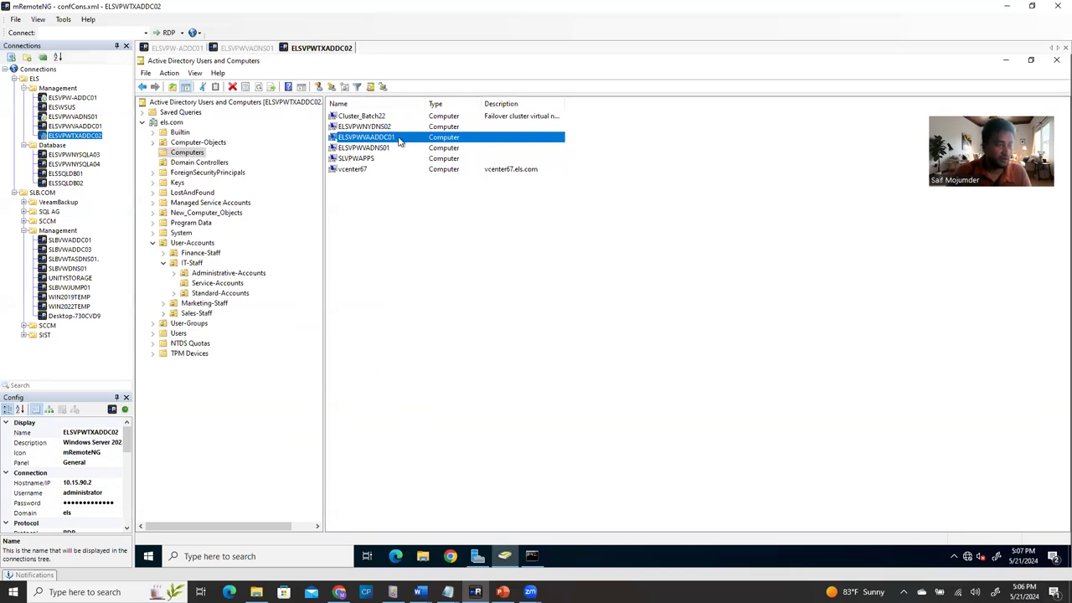
pyautogui.click(93, 126)
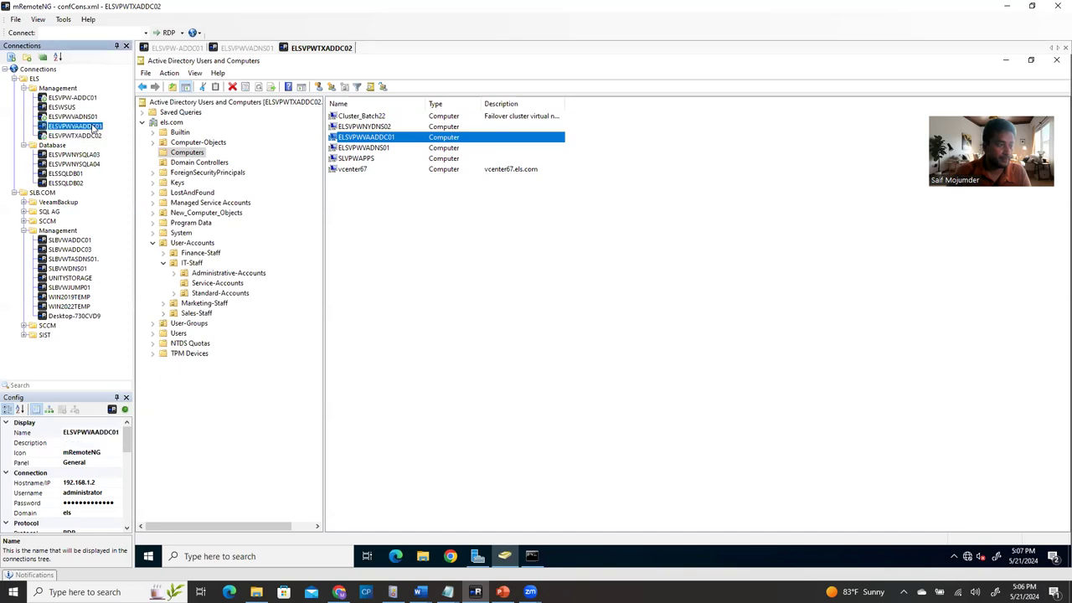
# Step: Connect to ELSVPWVAADDC01, confirm Local Server shows domain els.com, then return to ELSVPWTXADDC02
pyautogui.doubleClick(94, 126)
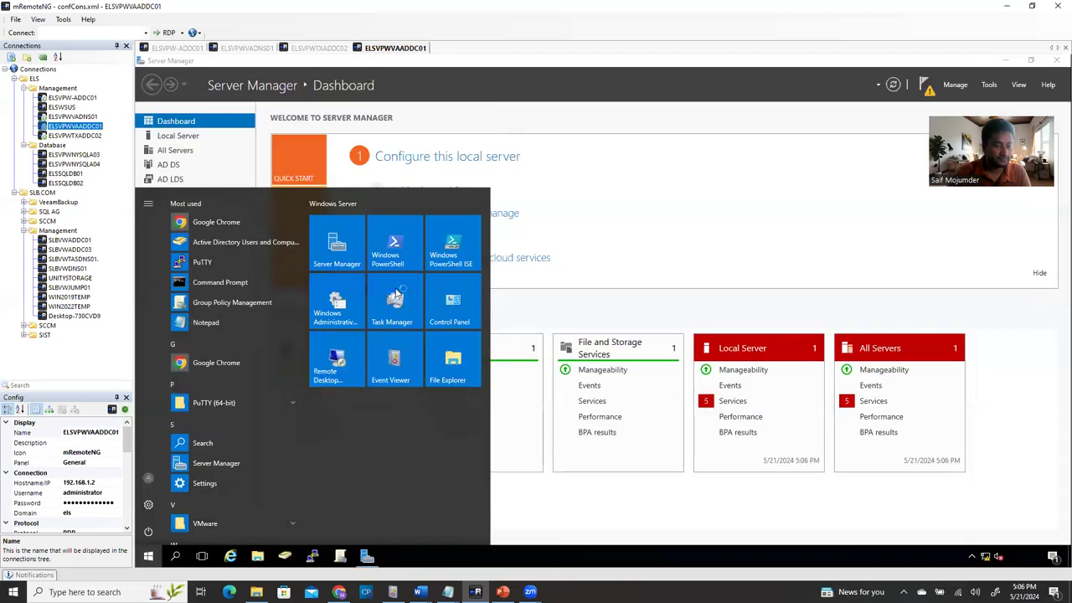
pyautogui.click(563, 201)
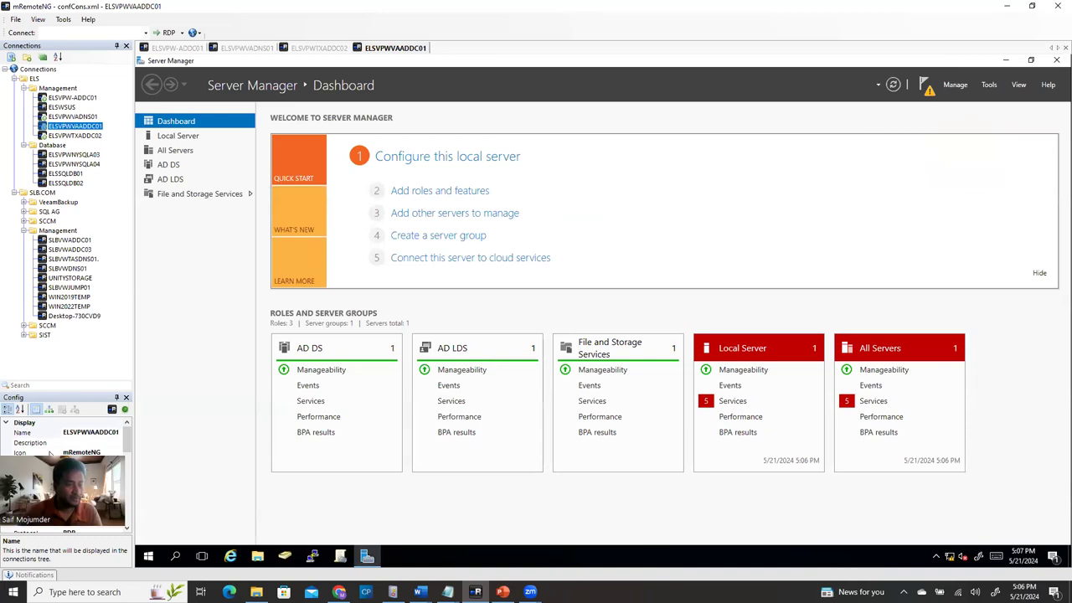
pyautogui.click(184, 138)
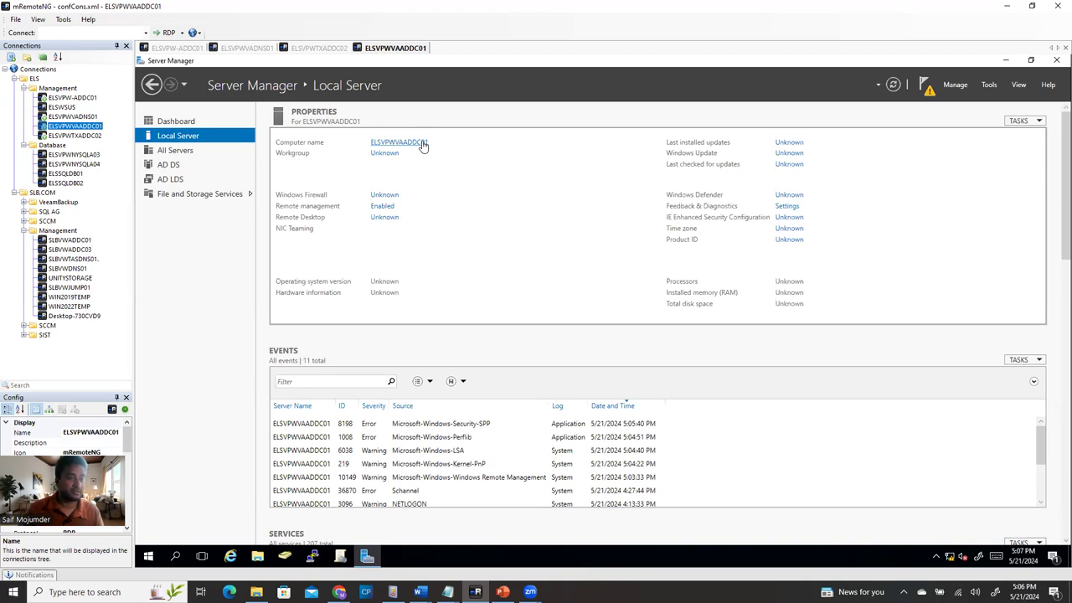
pyautogui.click(319, 48)
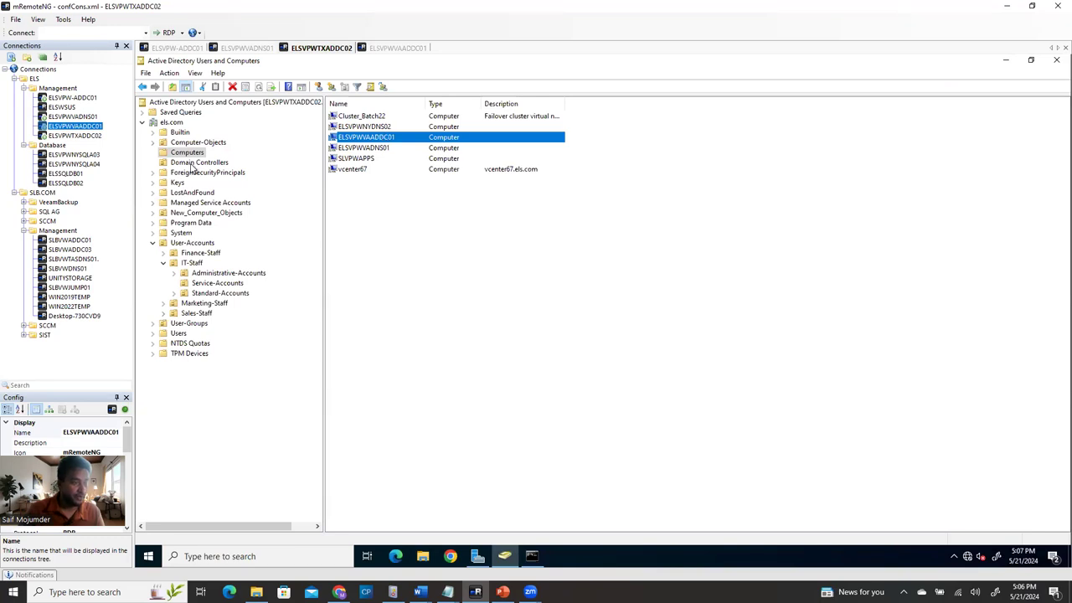
pyautogui.click(193, 163)
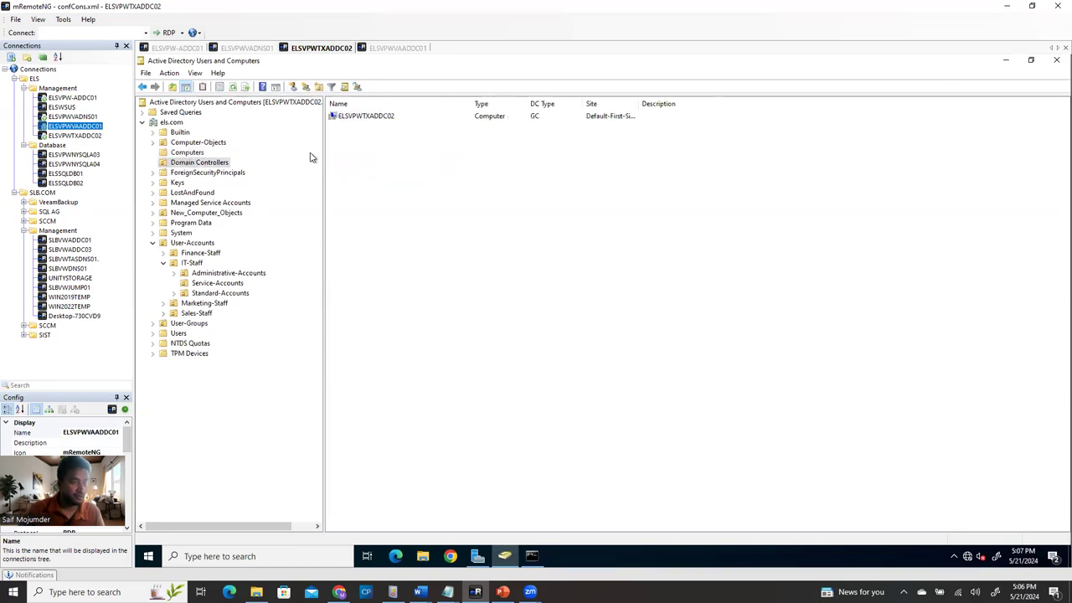
pyautogui.click(369, 116)
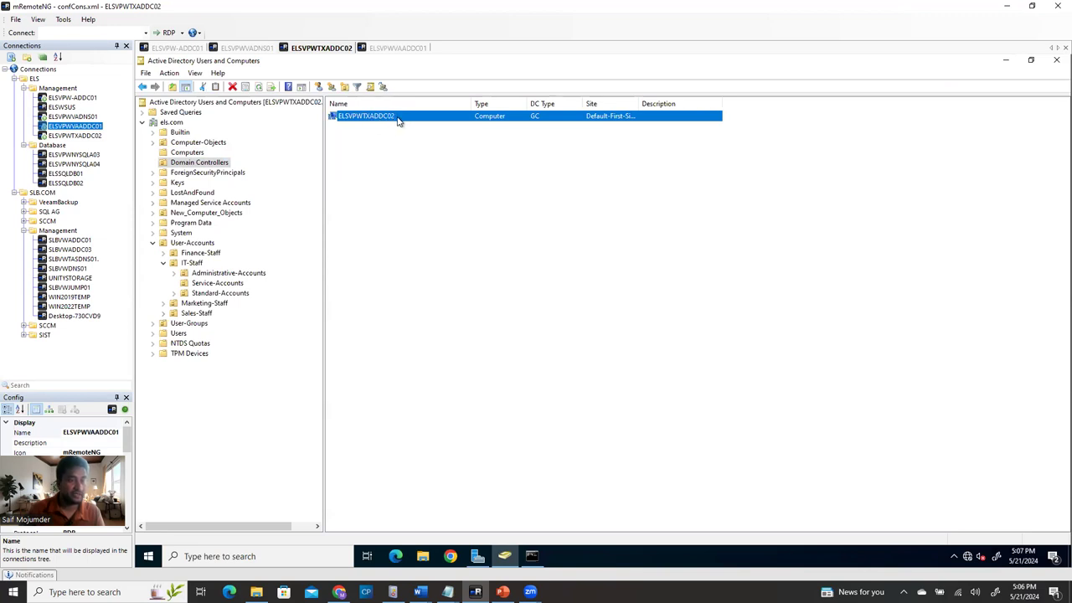
pyautogui.doubleClick(399, 118)
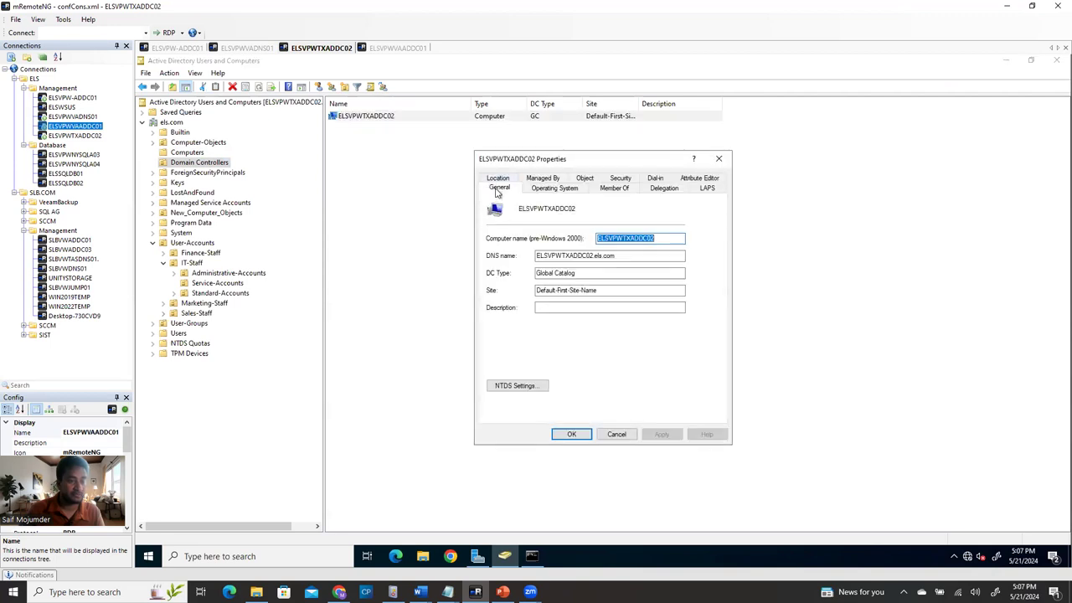
pyautogui.click(541, 190)
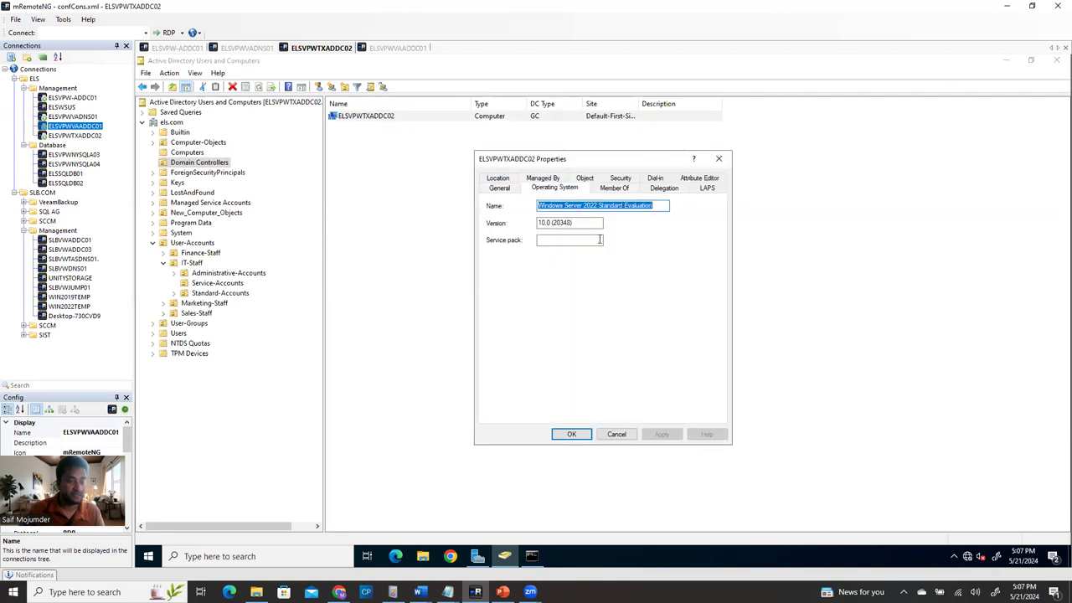
pyautogui.click(718, 158)
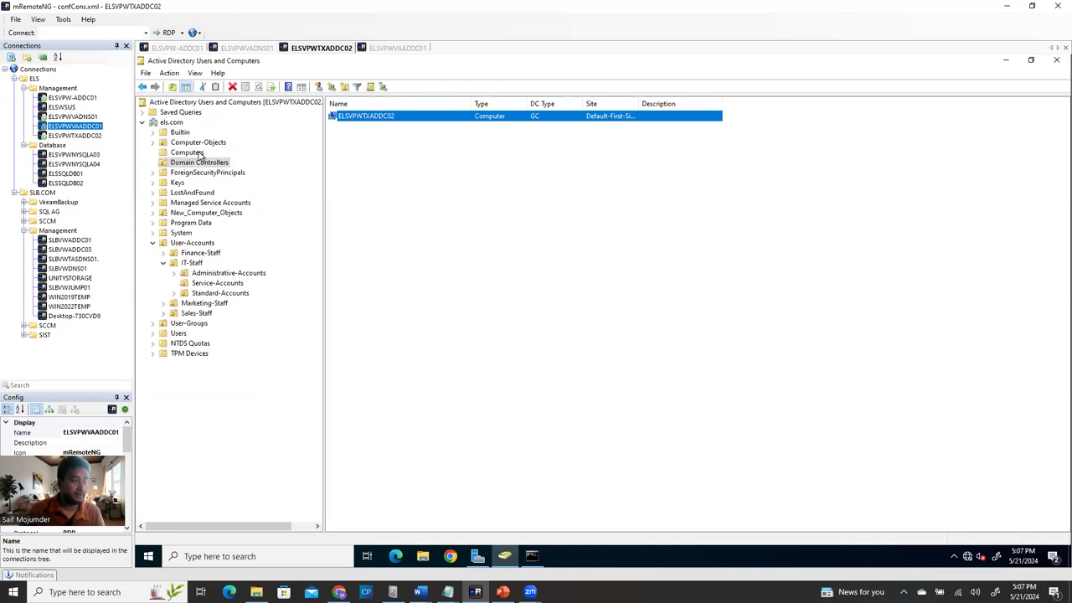
pyautogui.click(356, 115)
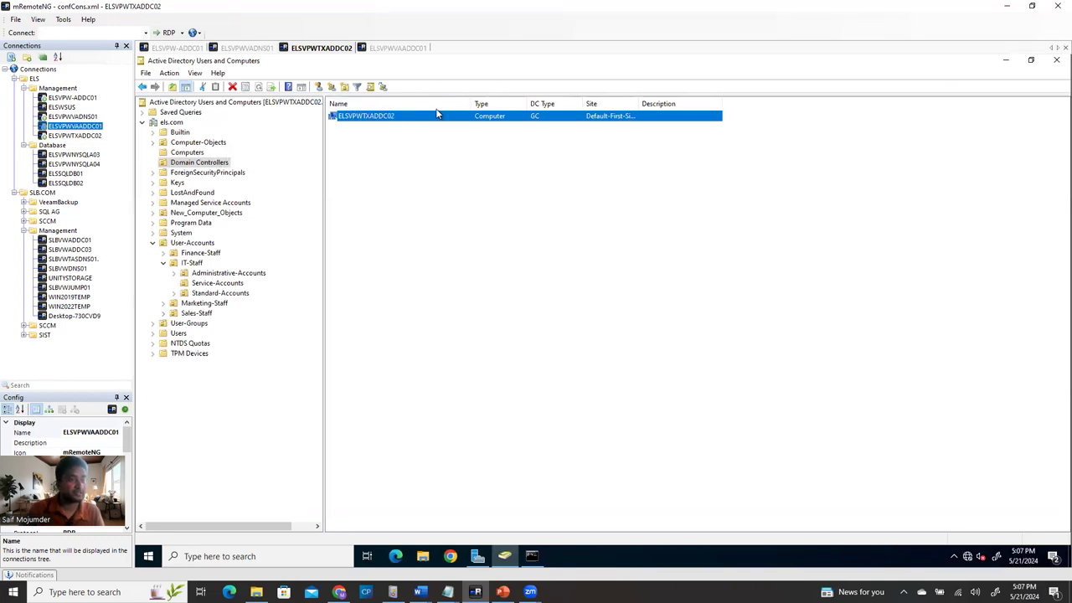
pyautogui.click(187, 152)
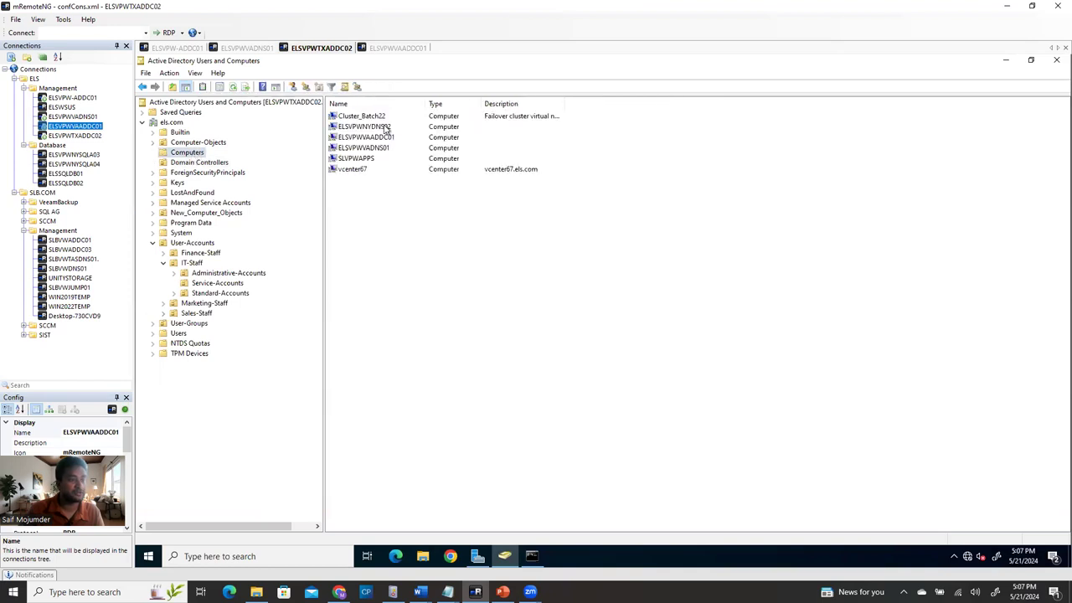
pyautogui.click(388, 139)
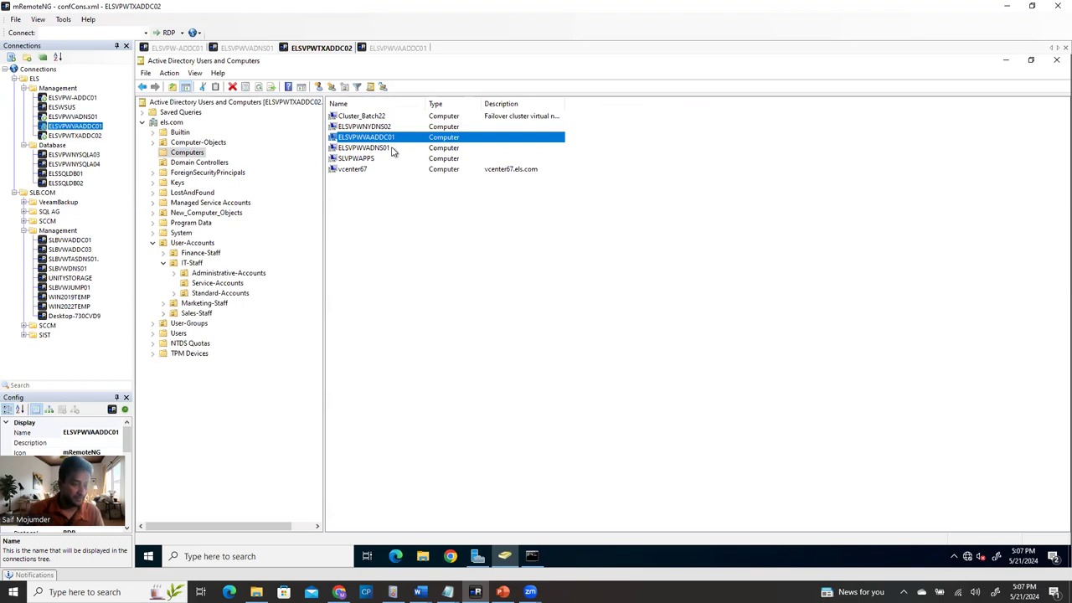
pyautogui.click(401, 47)
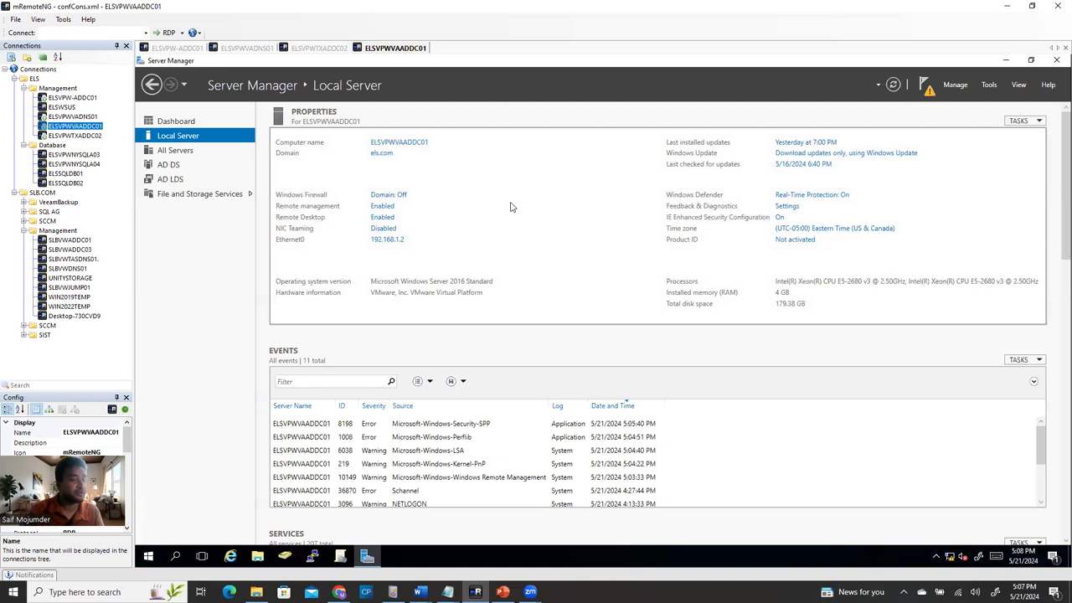
# Step: Move ELSVPWVAADDC01 from els.com into workgroup SFSADD and restart it now
pyautogui.click(402, 143)
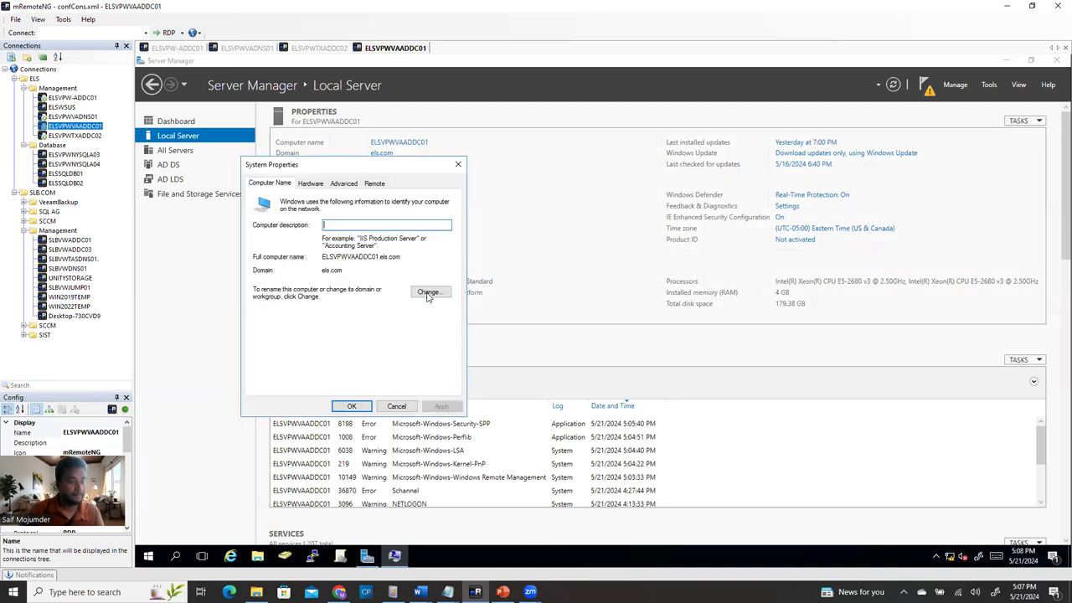
pyautogui.click(427, 292)
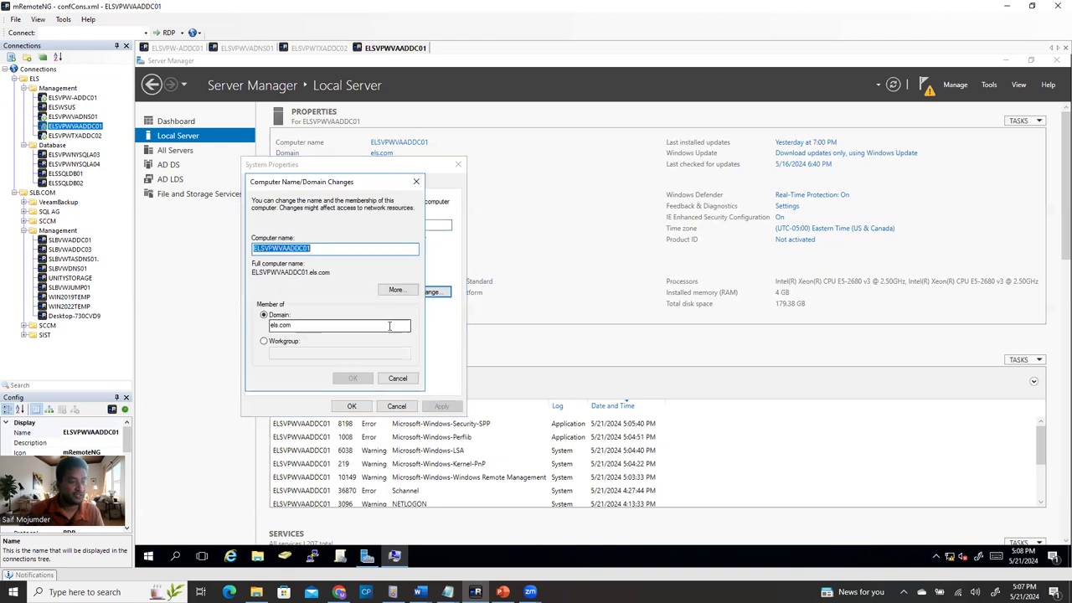
pyautogui.click(263, 342)
pyautogui.click(287, 353)
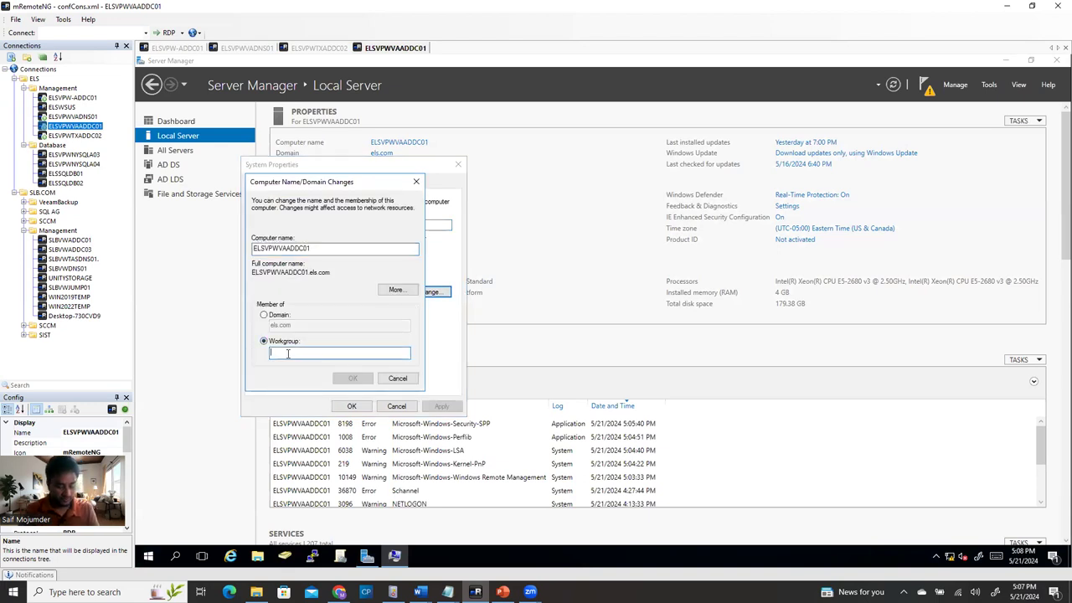
pyautogui.write('SFSADD')
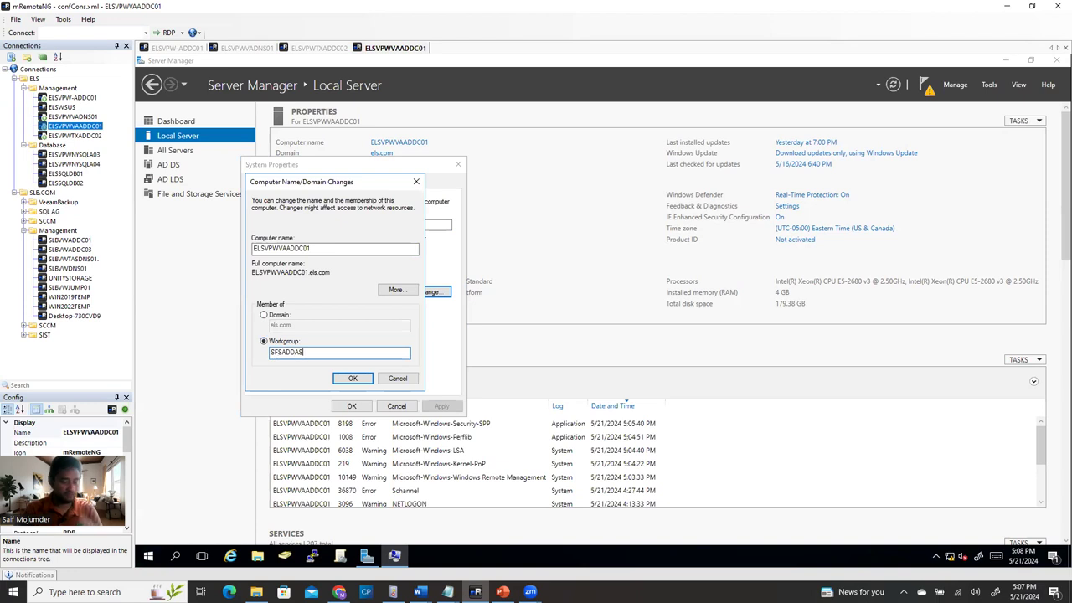
pyautogui.click(346, 379)
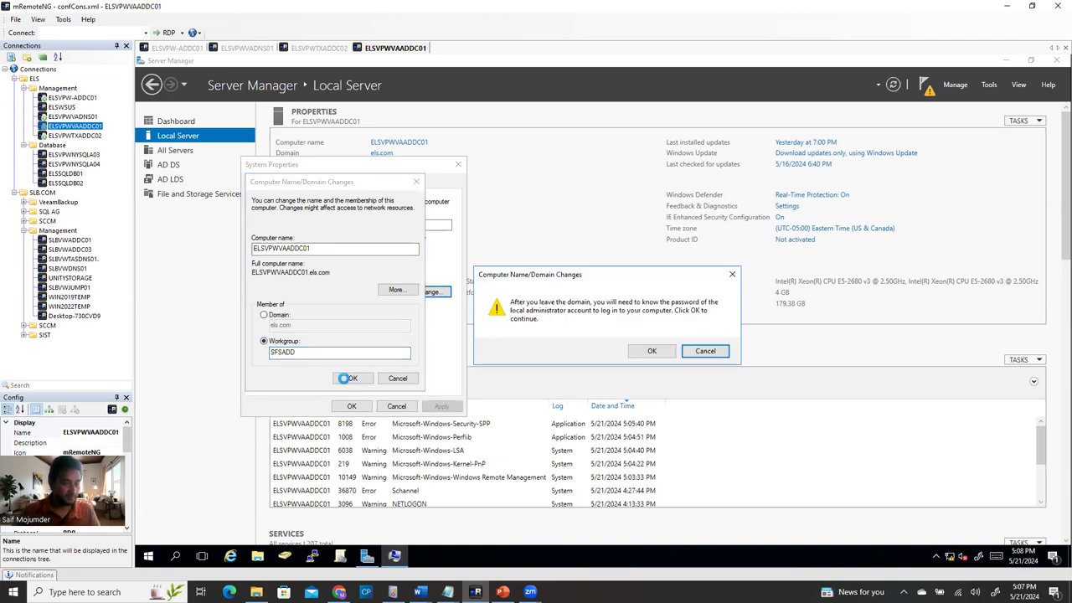
pyautogui.click(649, 351)
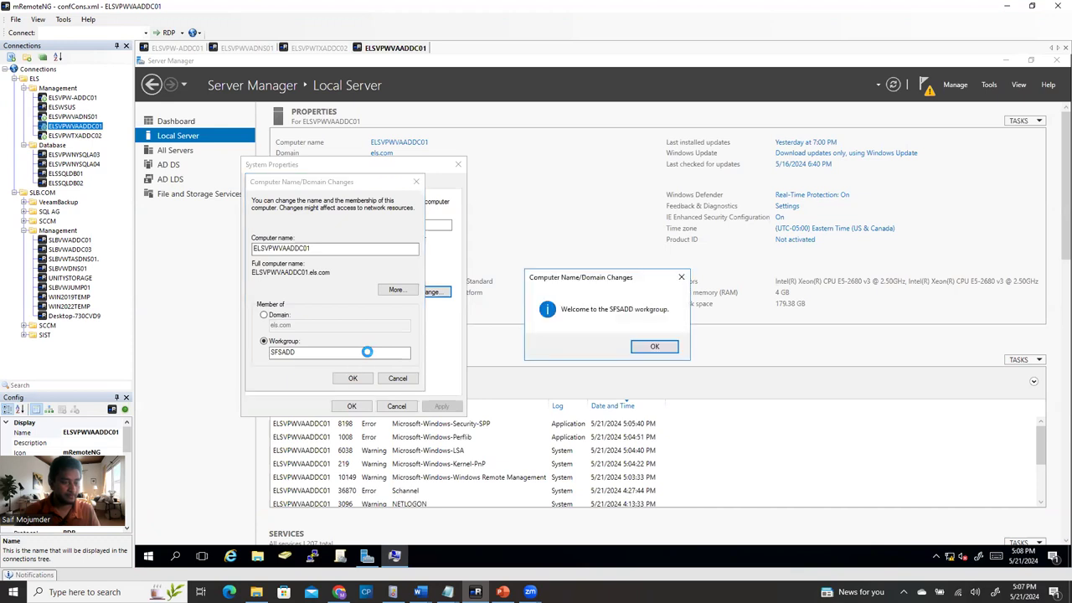
pyautogui.click(651, 355)
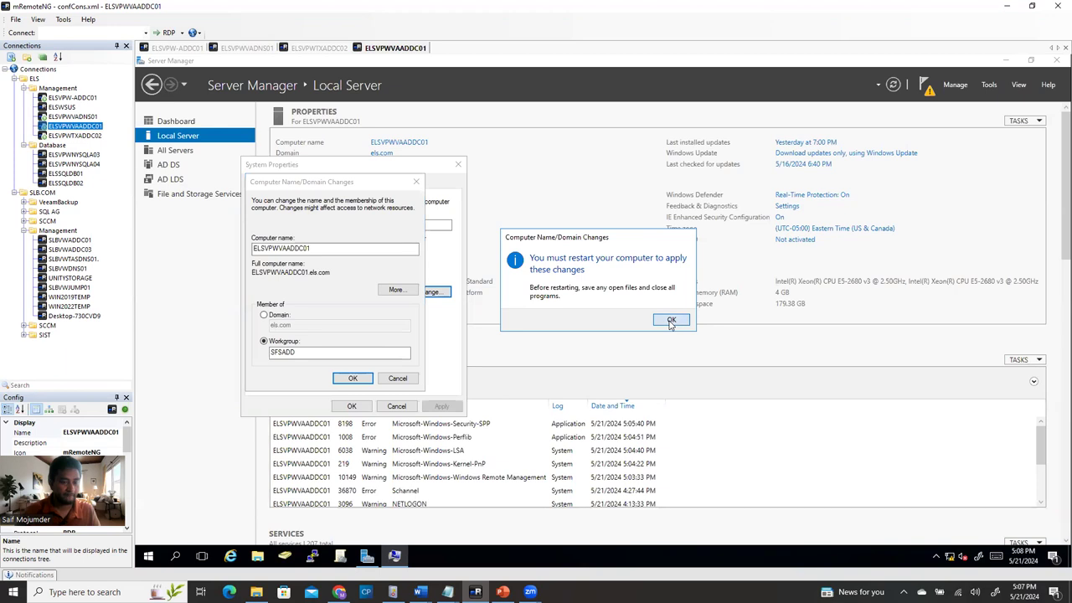
pyautogui.click(670, 321)
pyautogui.click(352, 406)
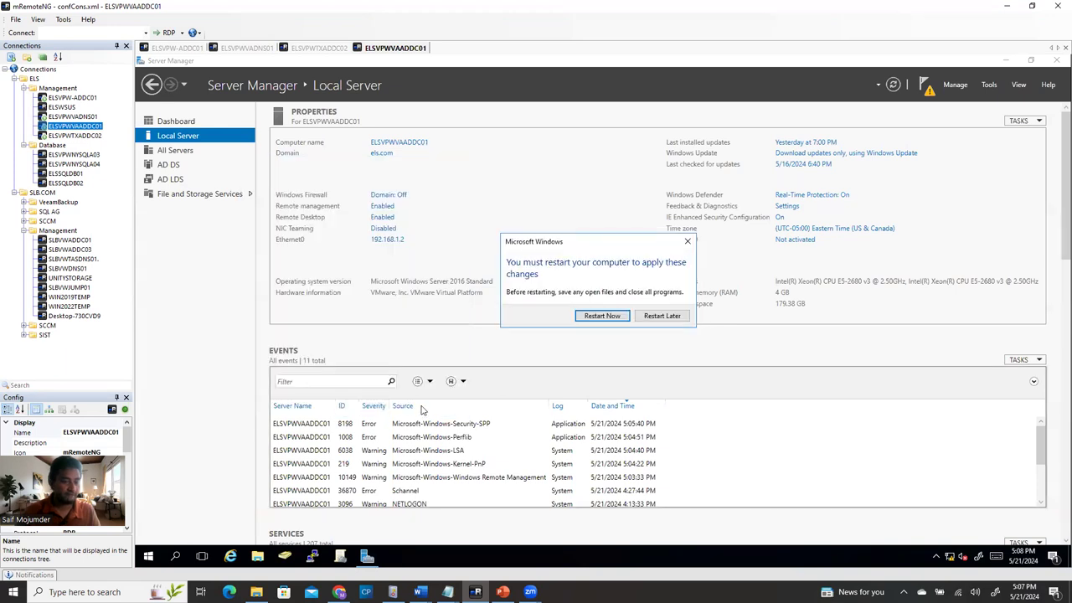
pyautogui.click(602, 316)
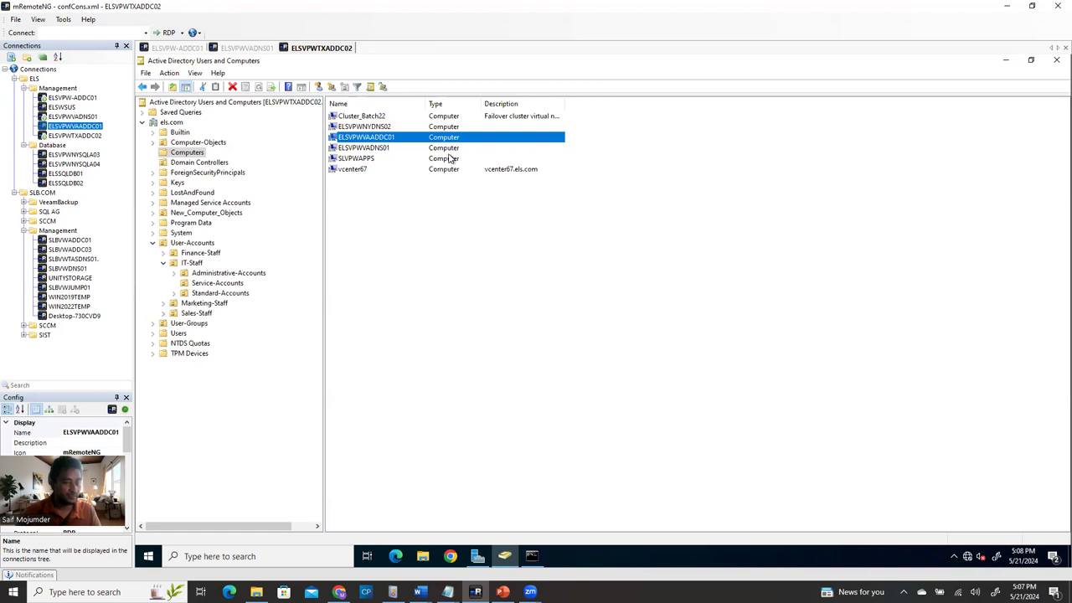
pyautogui.click(388, 223)
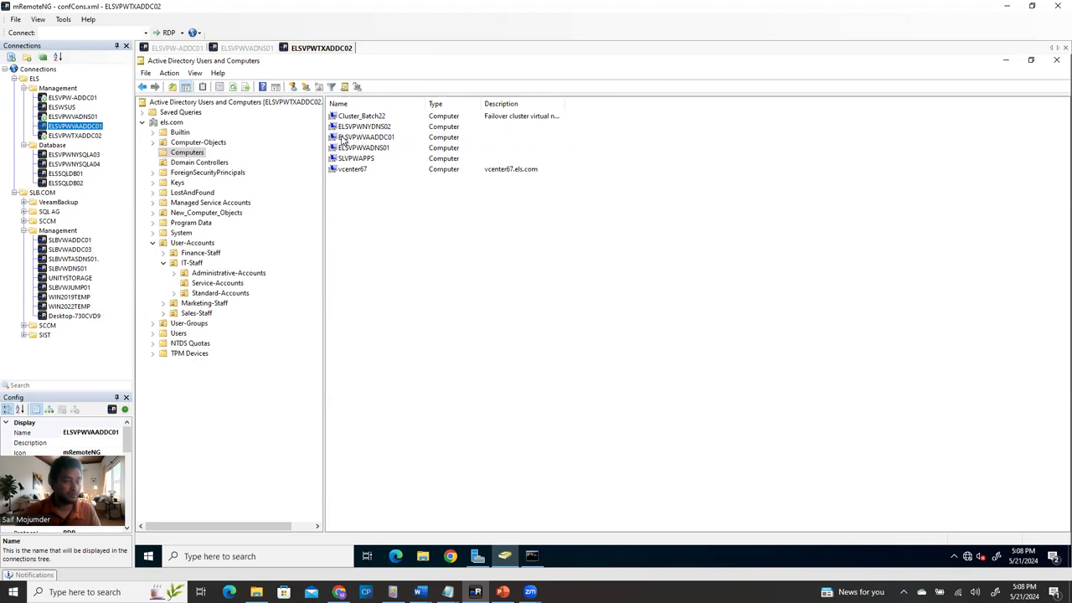
pyautogui.click(232, 87)
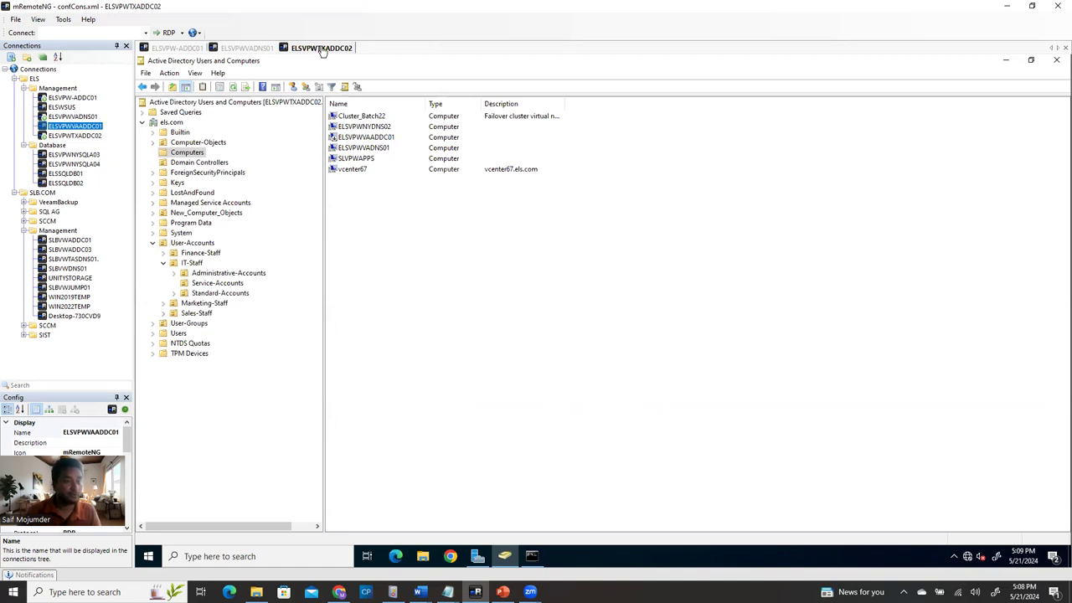
pyautogui.moveTo(506, 554)
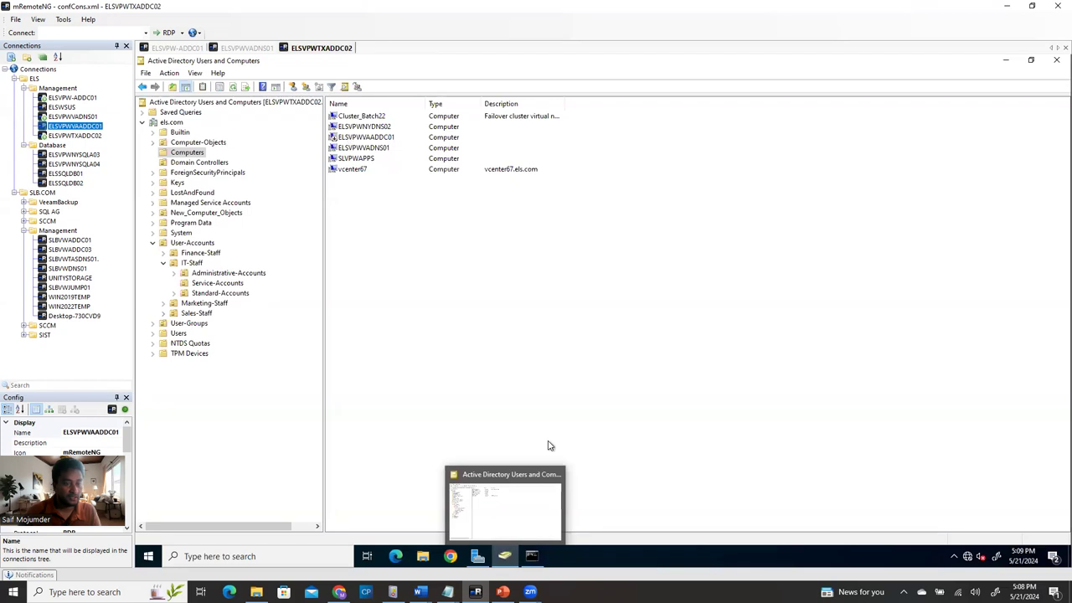
# Step: Open AD Sites and Services and expand Sites > Default-First-Site-Name > Servers
pyautogui.click(477, 556)
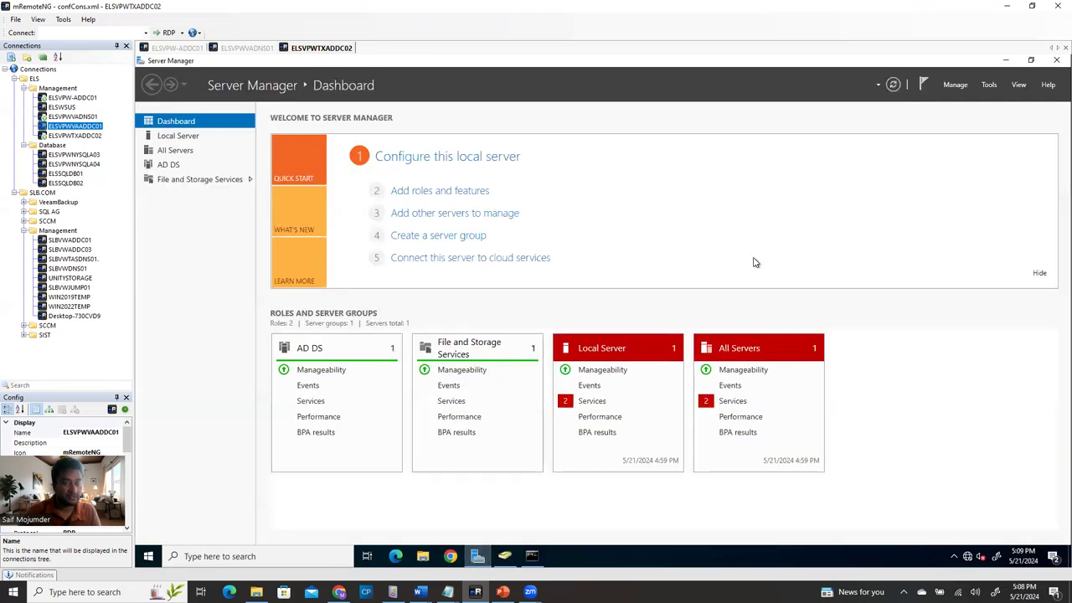
pyautogui.click(989, 84)
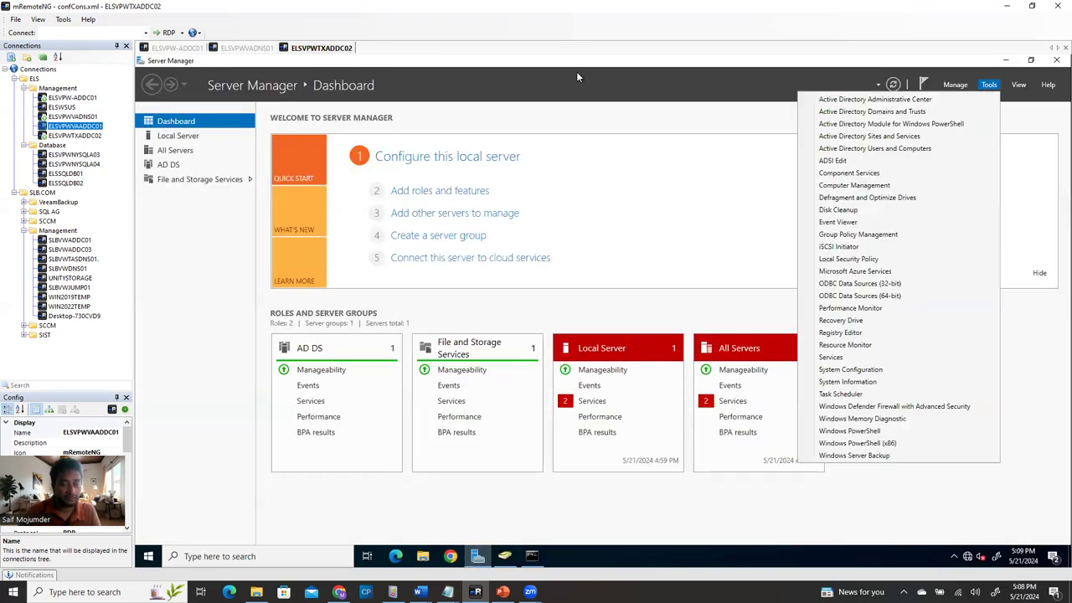
pyautogui.click(912, 136)
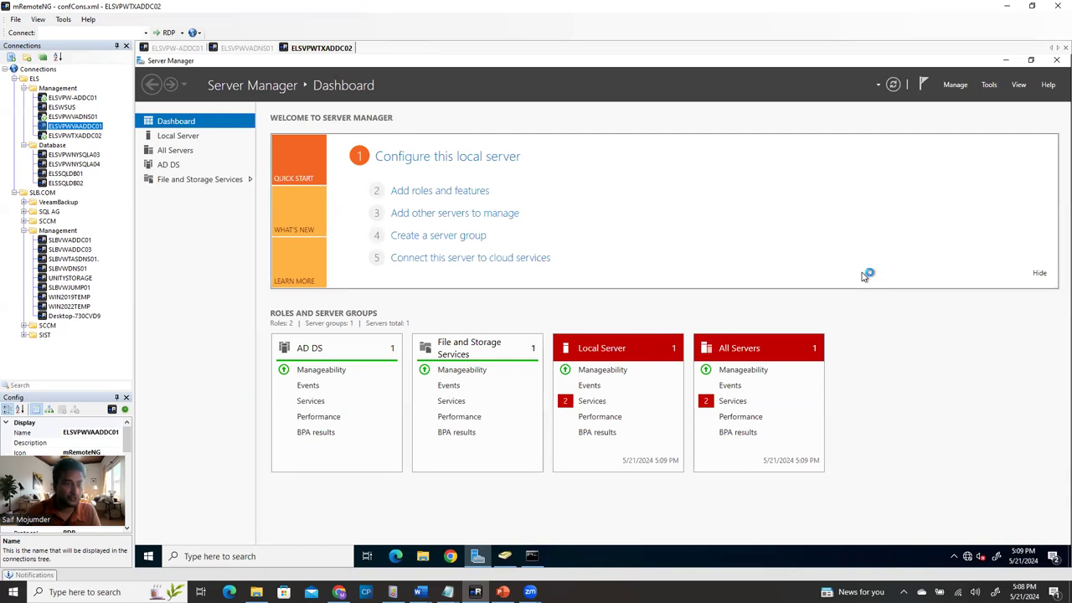
pyautogui.click(221, 191)
pyautogui.click(230, 221)
pyautogui.click(242, 231)
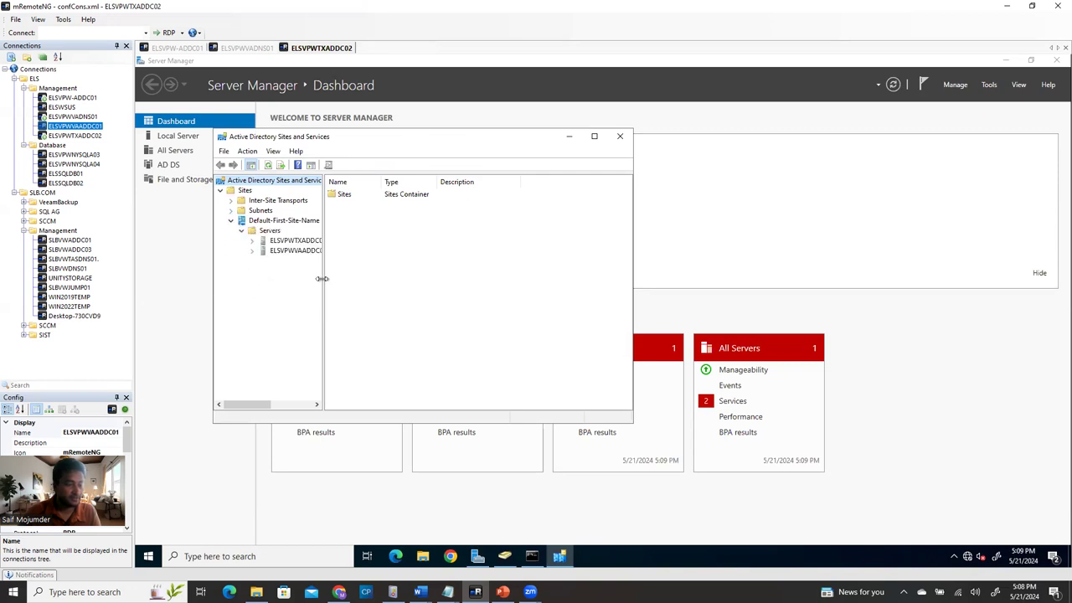
pyautogui.moveTo(324, 279); pyautogui.dragTo(448, 289)
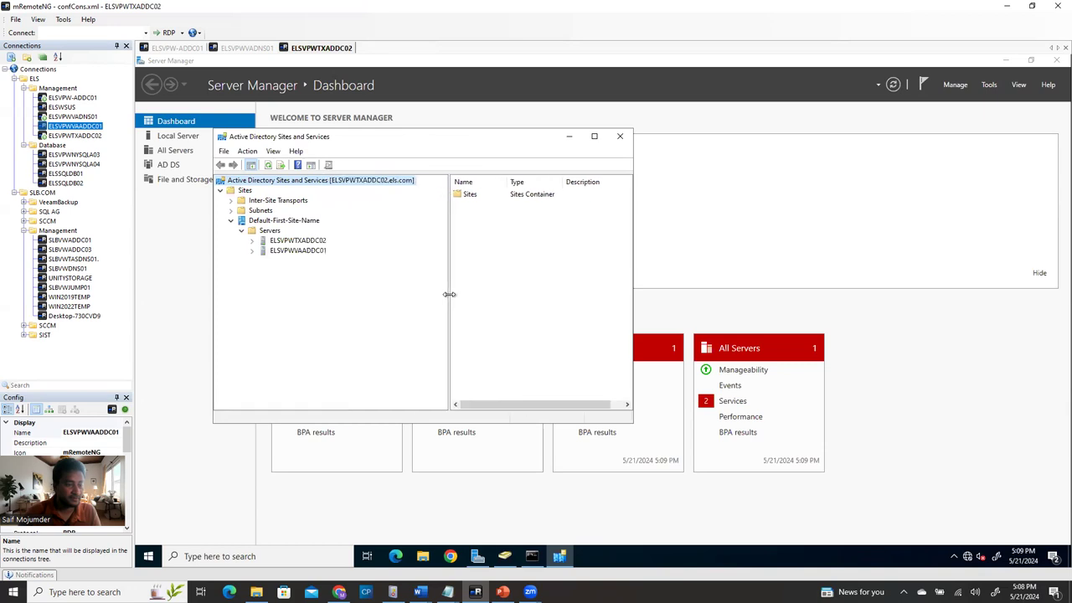
# Step: Delete the ELSVPWVAADDC01 server object, confirming both prompts with Yes
pyautogui.click(297, 251)
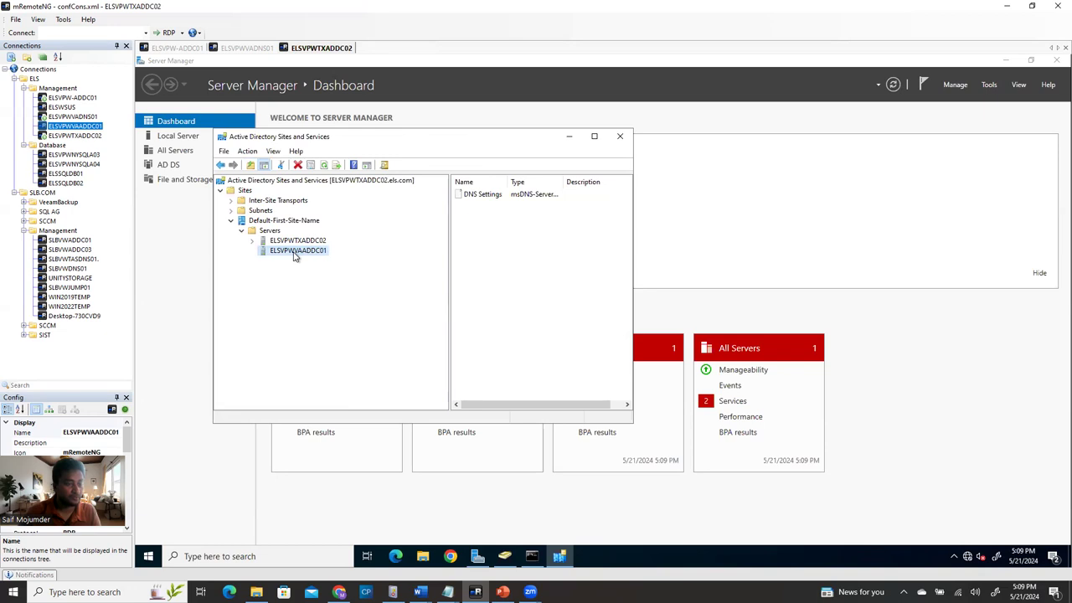
pyautogui.click(298, 165)
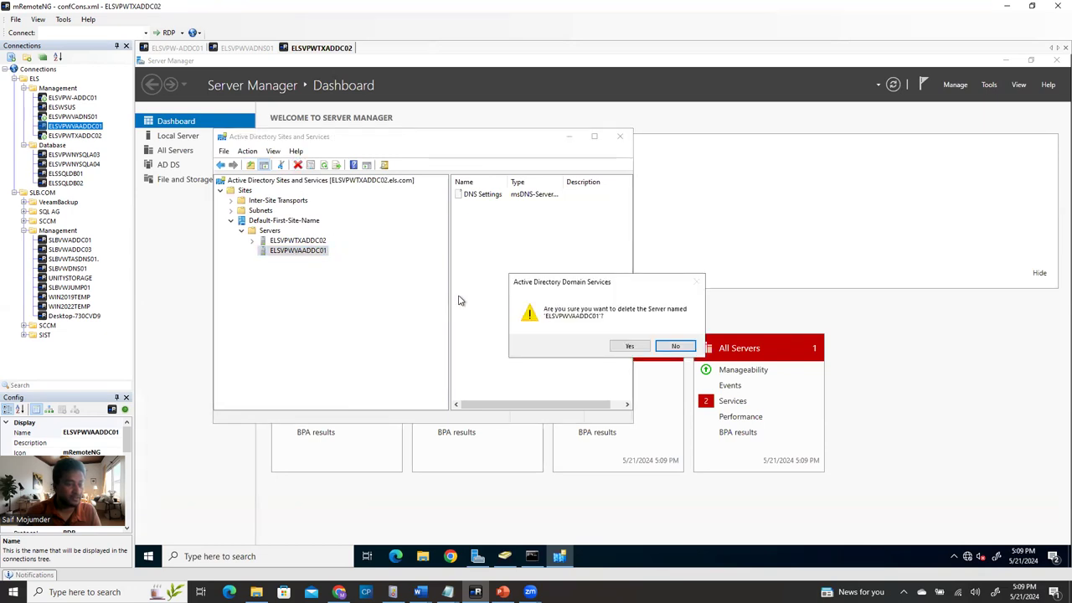
pyautogui.click(621, 345)
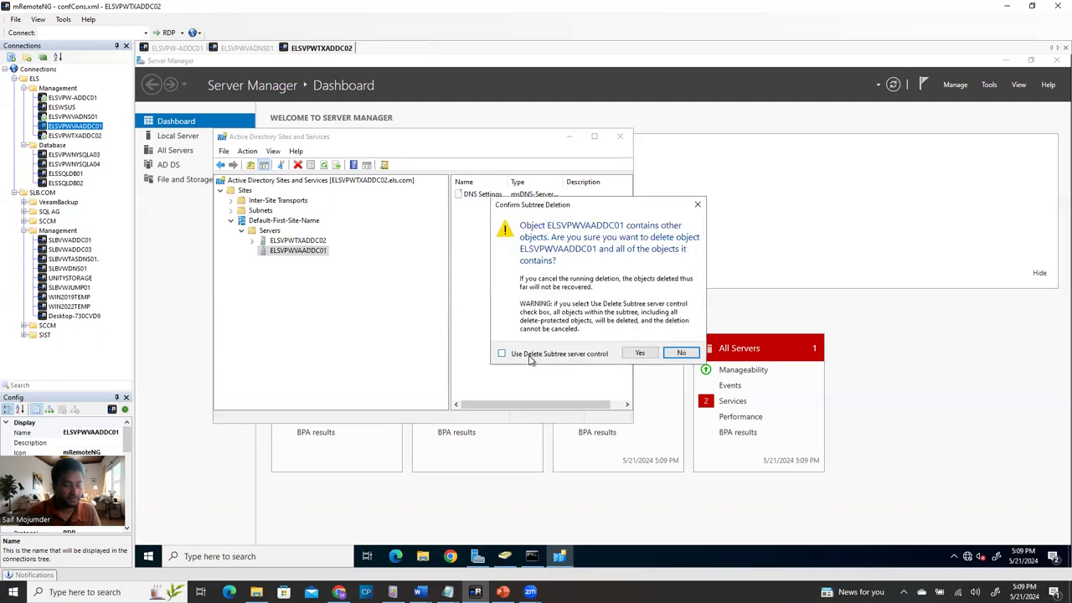
pyautogui.click(640, 353)
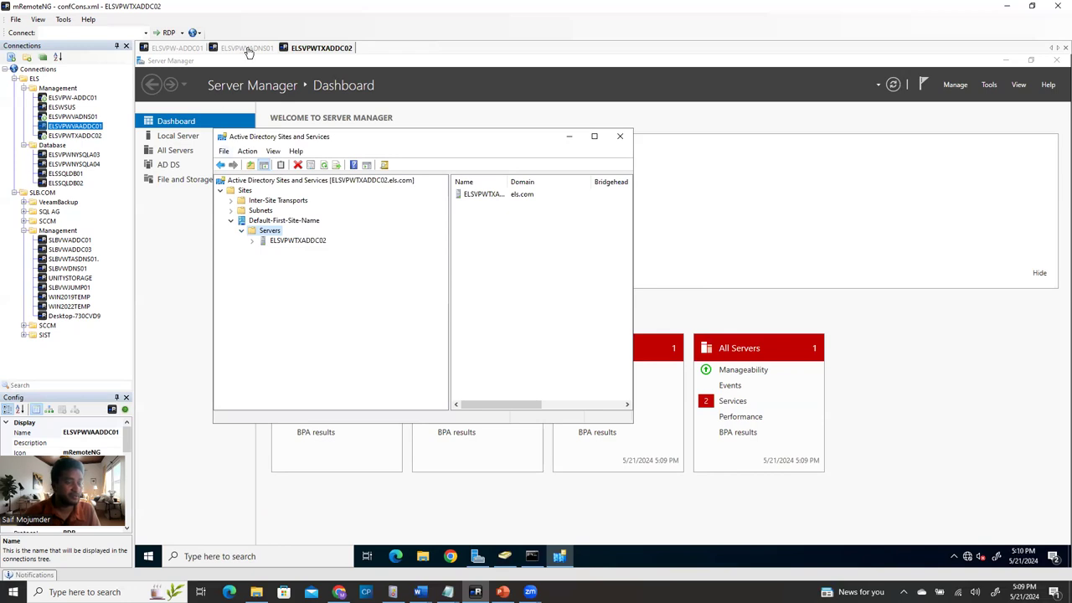
pyautogui.click(505, 558)
# Step: Delete the ELSVPWVAADDC01 computer account and its child objects from the Computers container
pyautogui.click(366, 138)
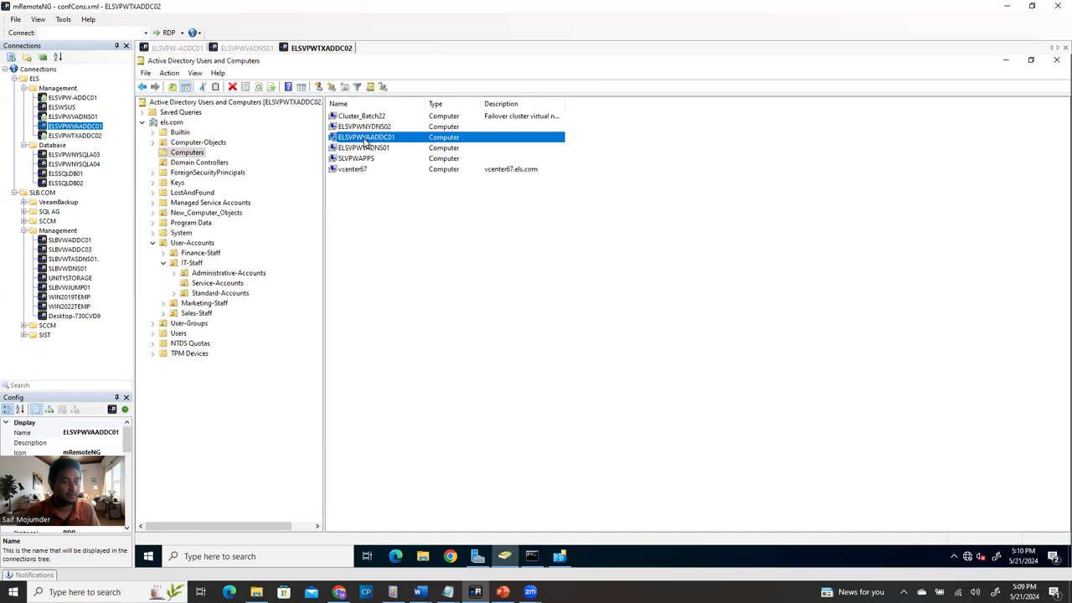
pyautogui.rightClick(366, 143)
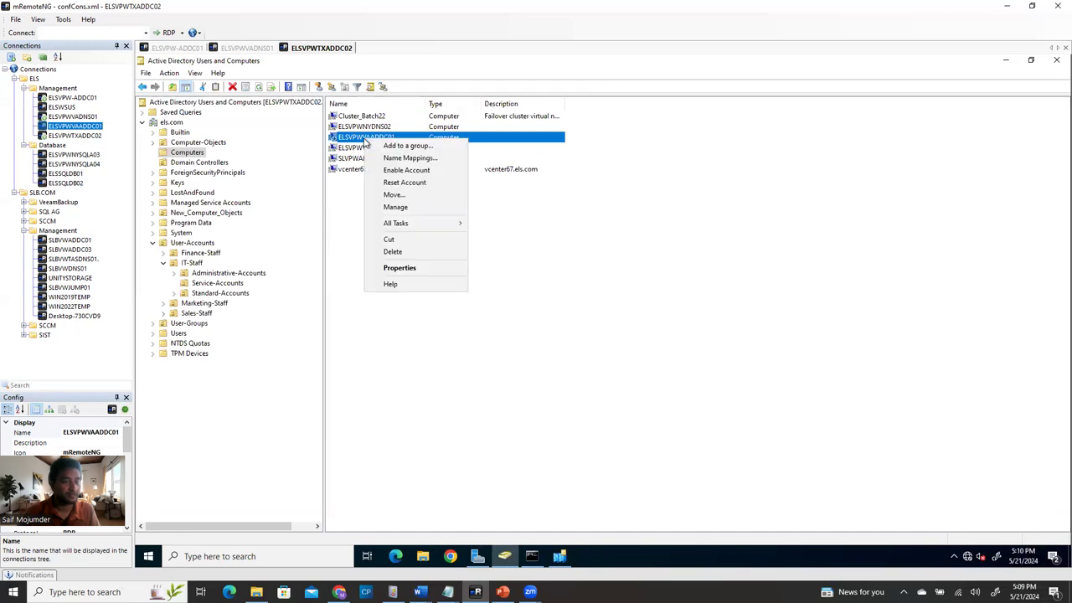
pyautogui.click(393, 251)
pyautogui.click(628, 347)
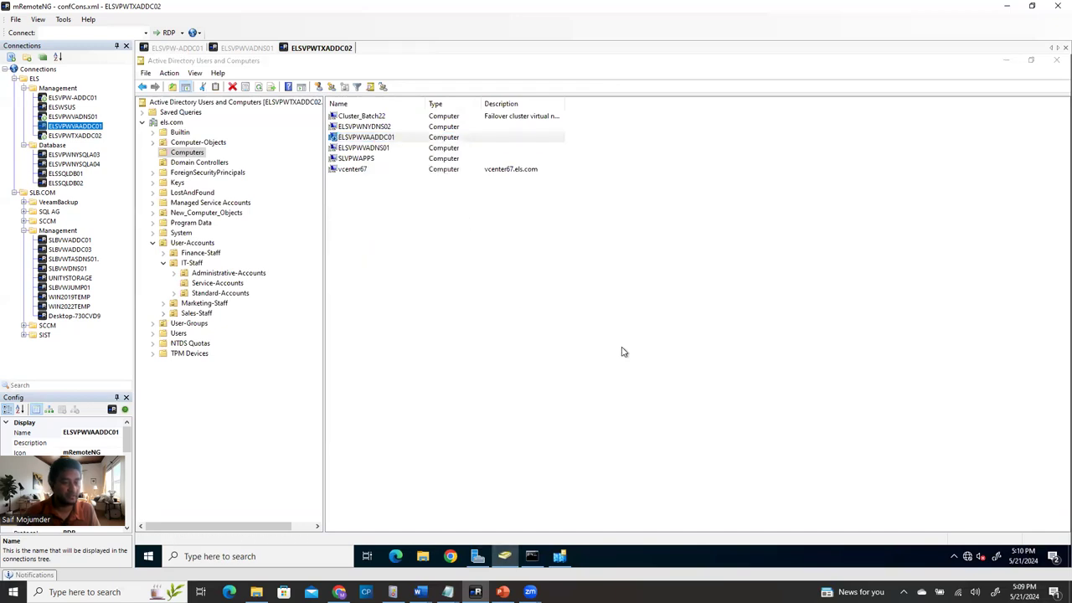
pyautogui.click(640, 352)
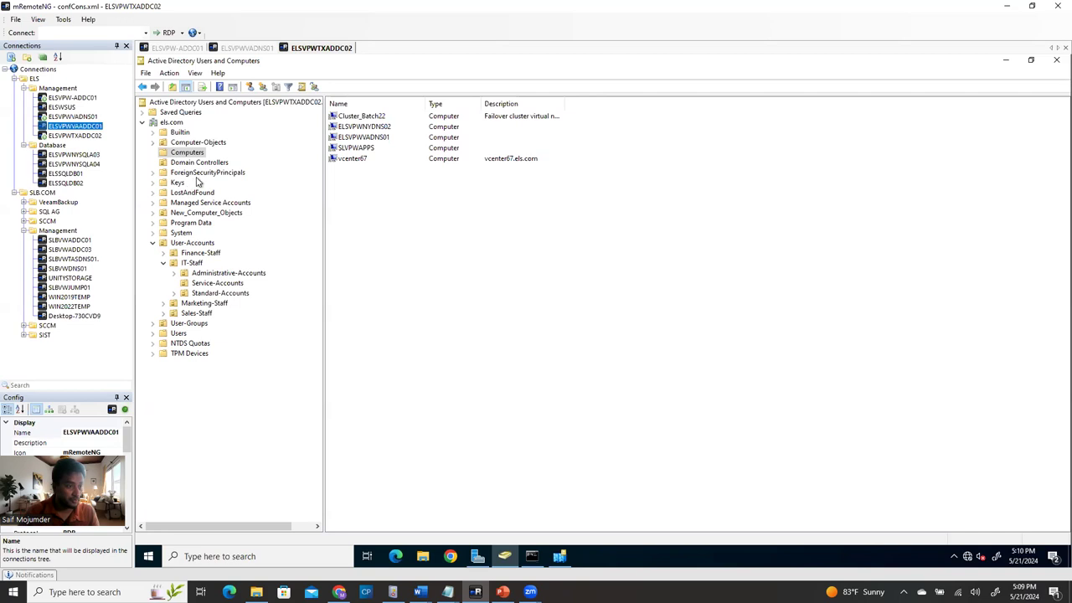
# Step: Refresh Active Directory Sites and Services to confirm no leftover server, then close it
pyautogui.click(189, 151)
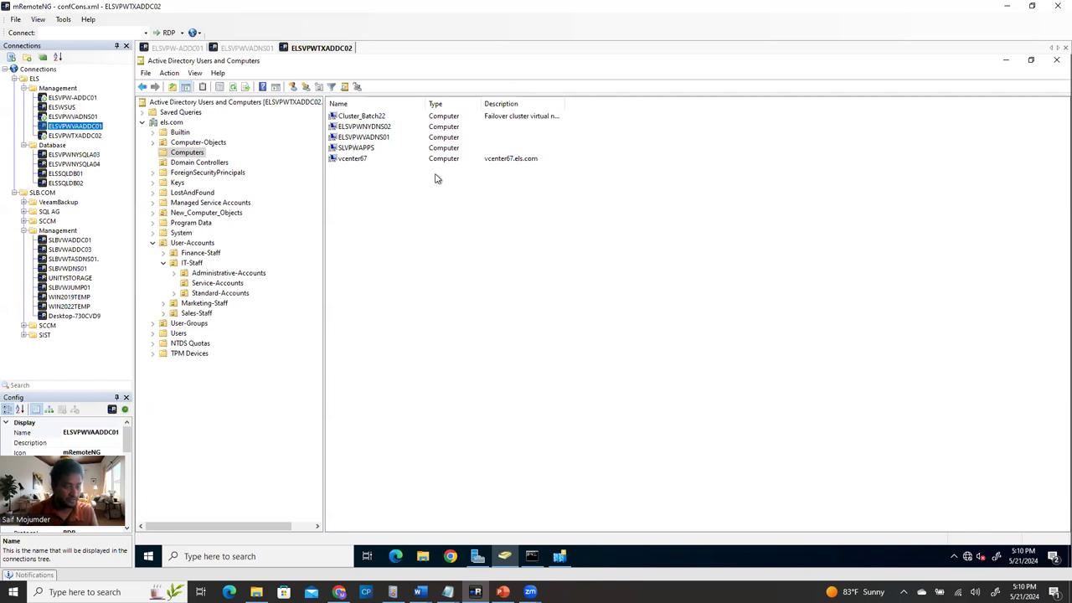
pyautogui.click(560, 556)
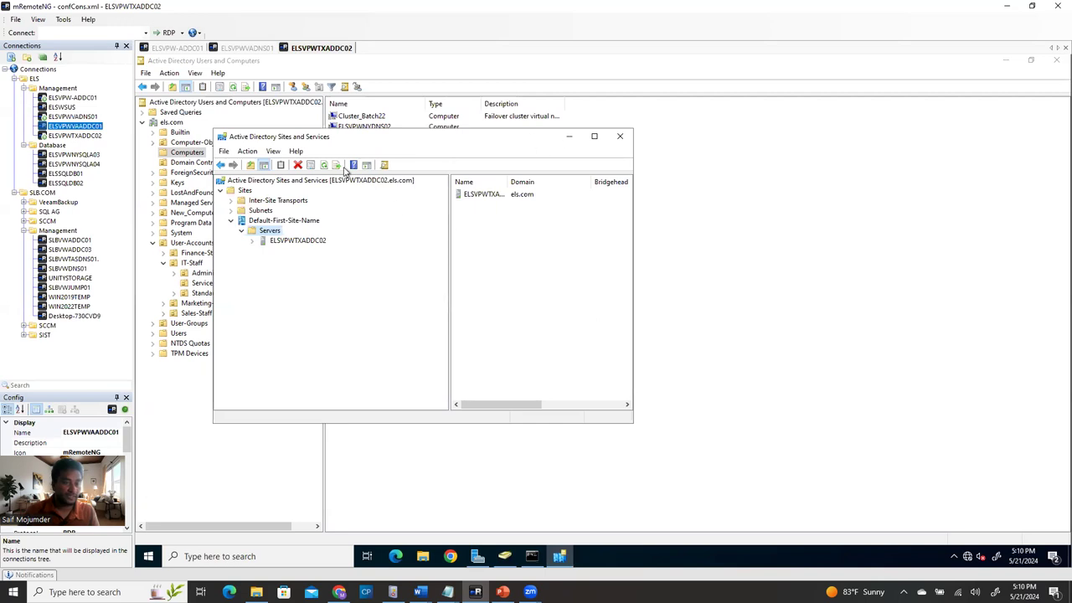
pyautogui.click(325, 165)
pyautogui.click(620, 136)
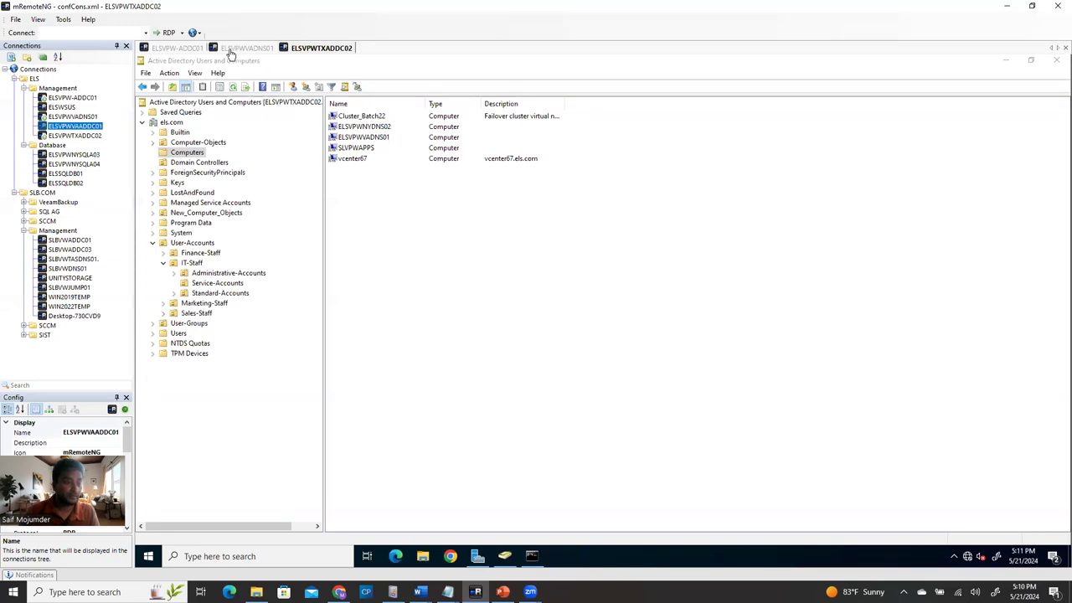
# Step: Close the ELSVPWVAADDC01 web console tab and return to its vSphere summary page
pyautogui.click(338, 592)
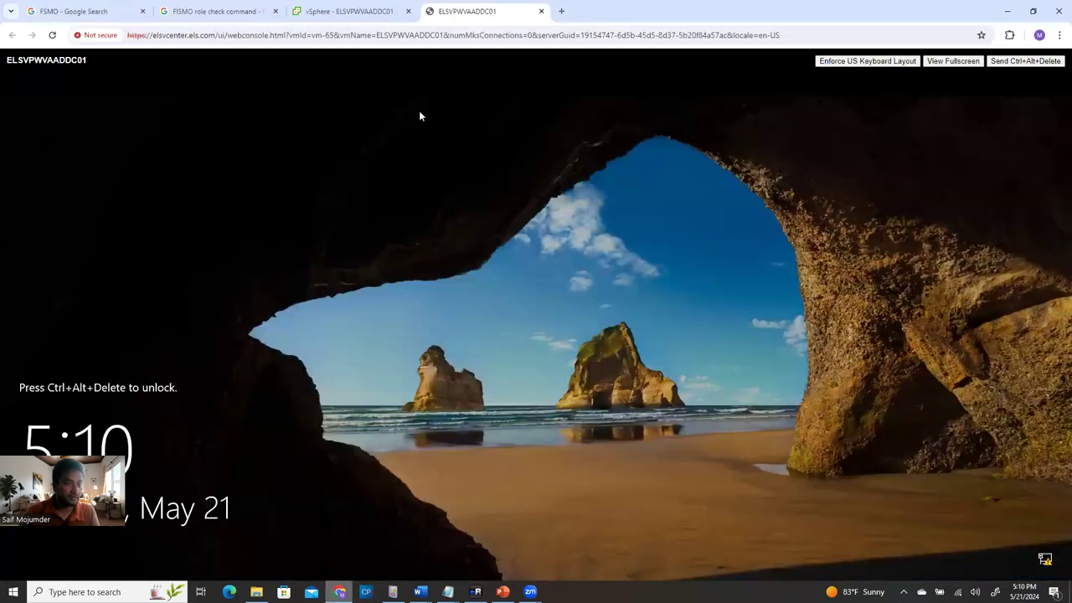
pyautogui.click(354, 11)
pyautogui.click(432, 10)
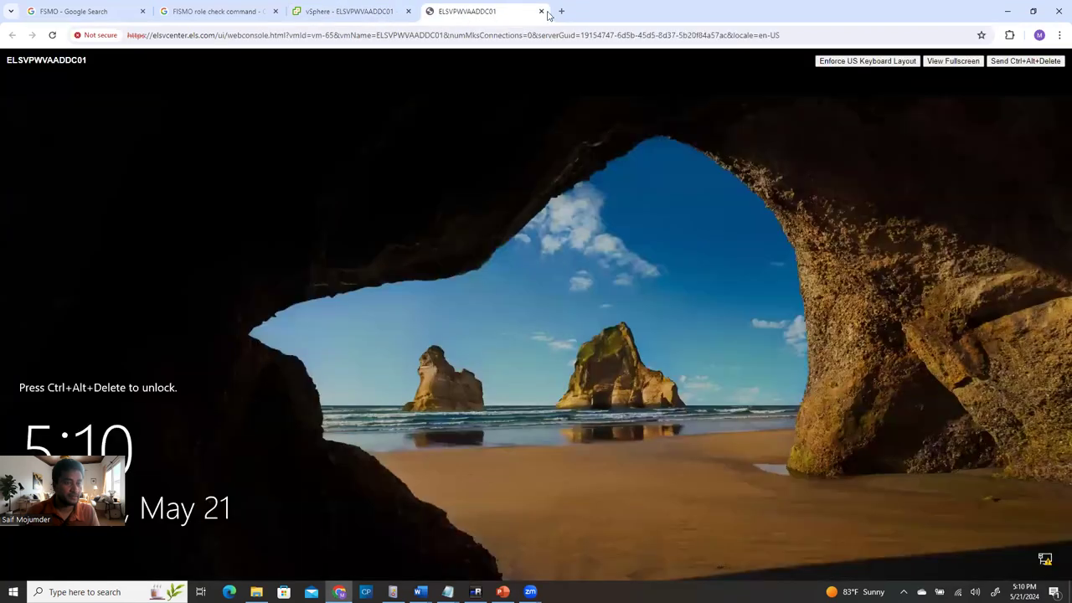
pyautogui.click(540, 11)
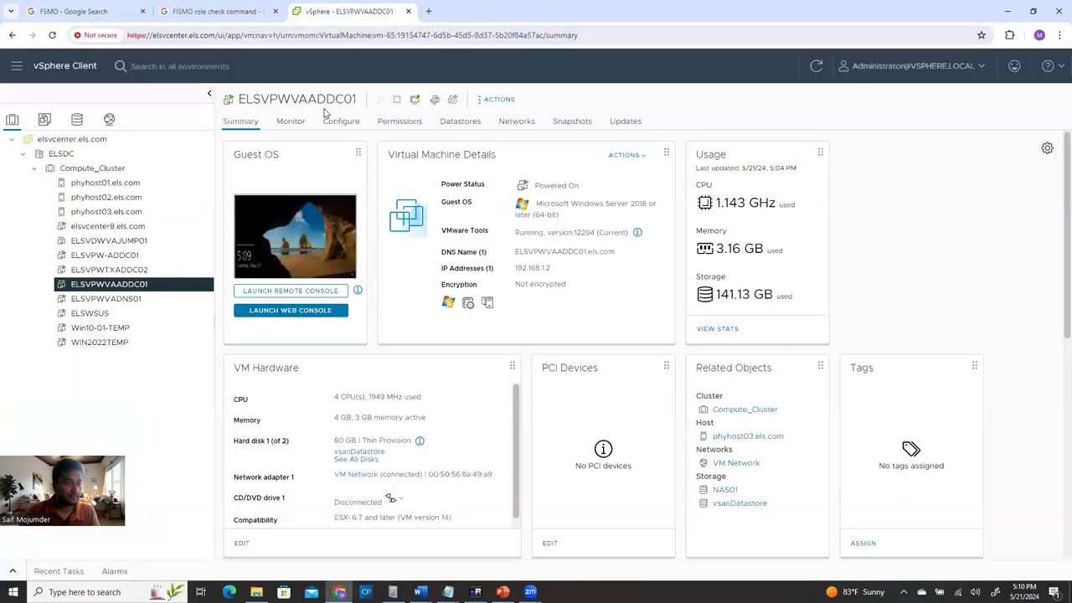
# Step: Power off the ELSVPWVAADDC01 virtual machine and confirm
pyautogui.rightClick(139, 287)
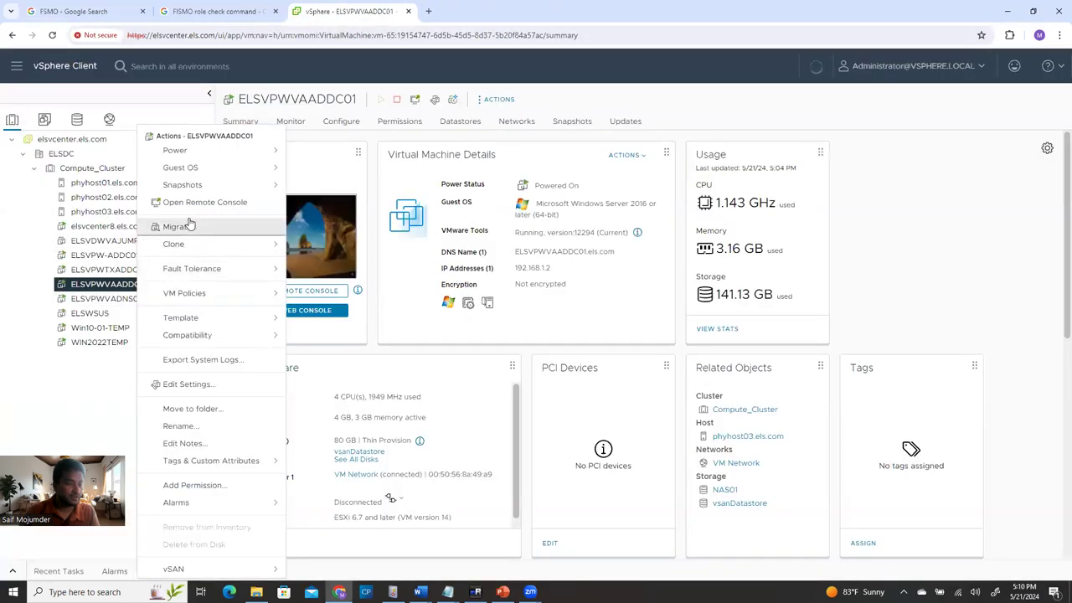
pyautogui.click(210, 152)
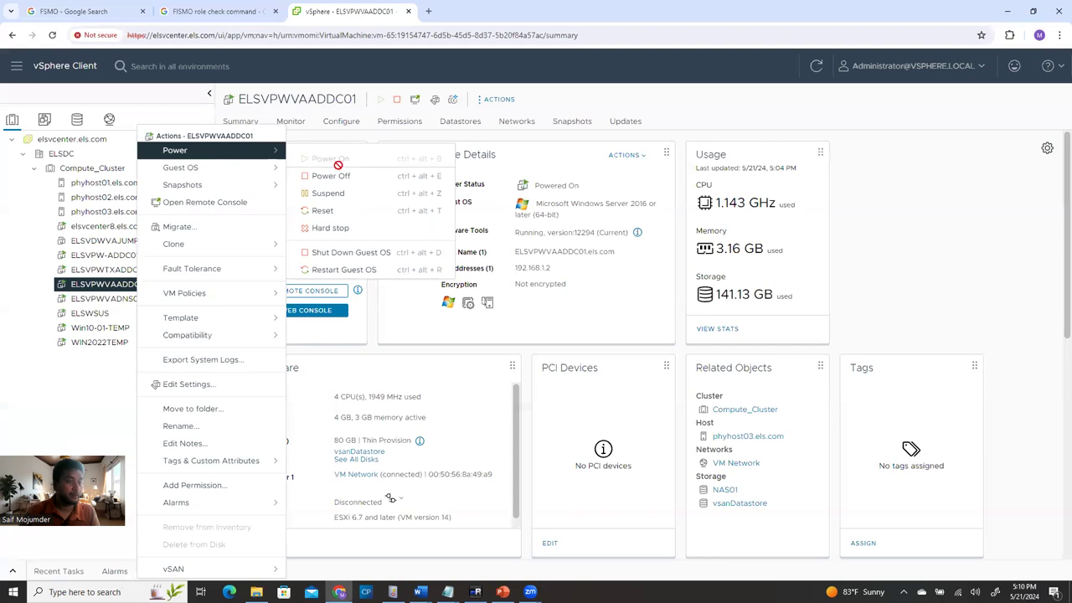
pyautogui.click(349, 177)
pyautogui.click(663, 353)
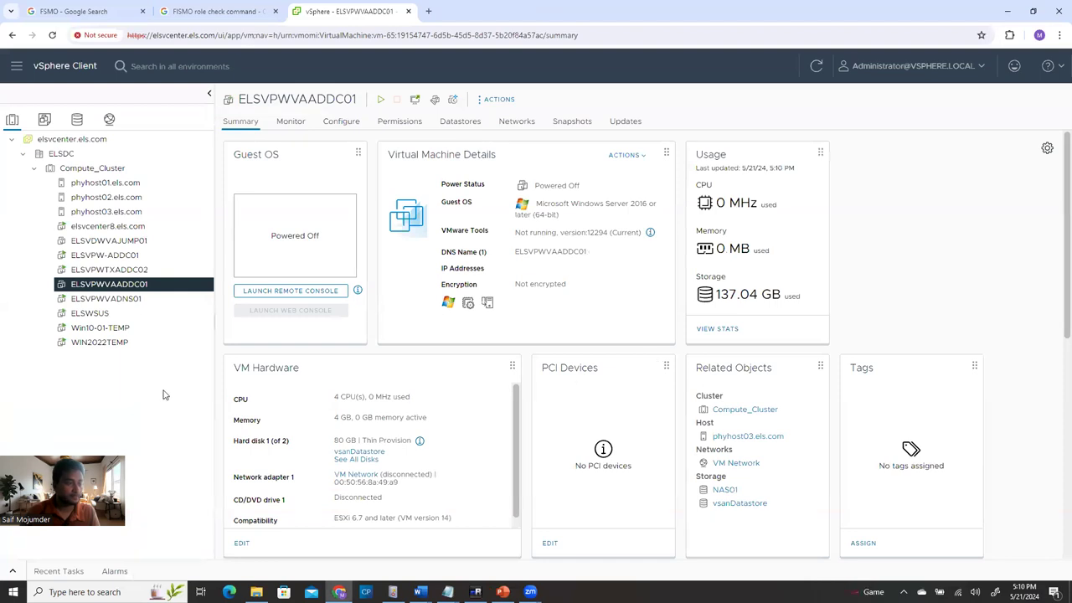
# Step: Delete the ELSVPWVAADDC01 virtual machine from disk and confirm the deletion
pyautogui.rightClick(117, 270)
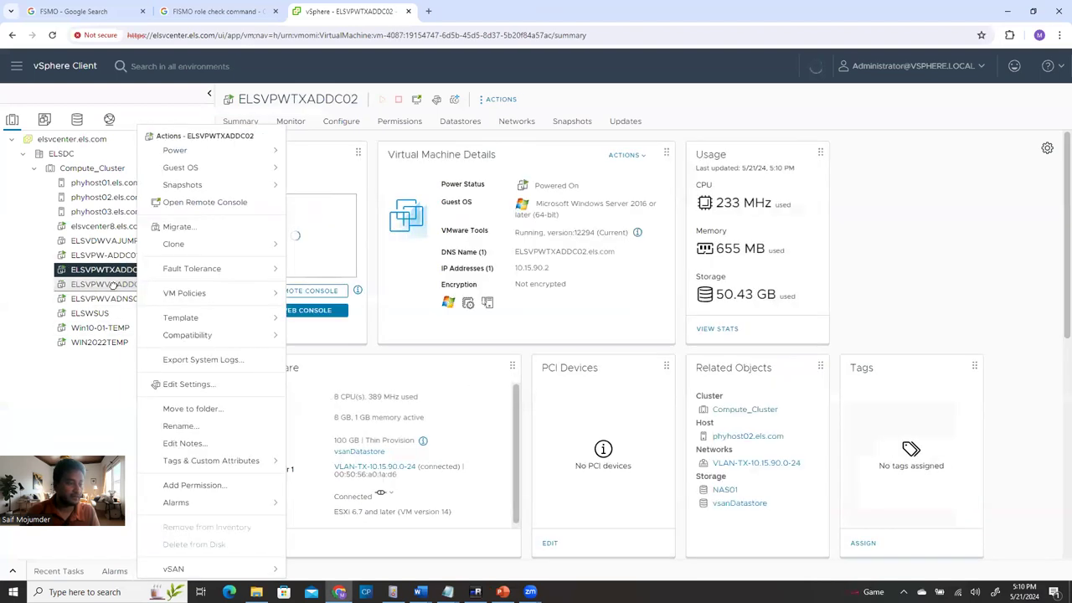
pyautogui.click(117, 284)
pyautogui.rightClick(114, 285)
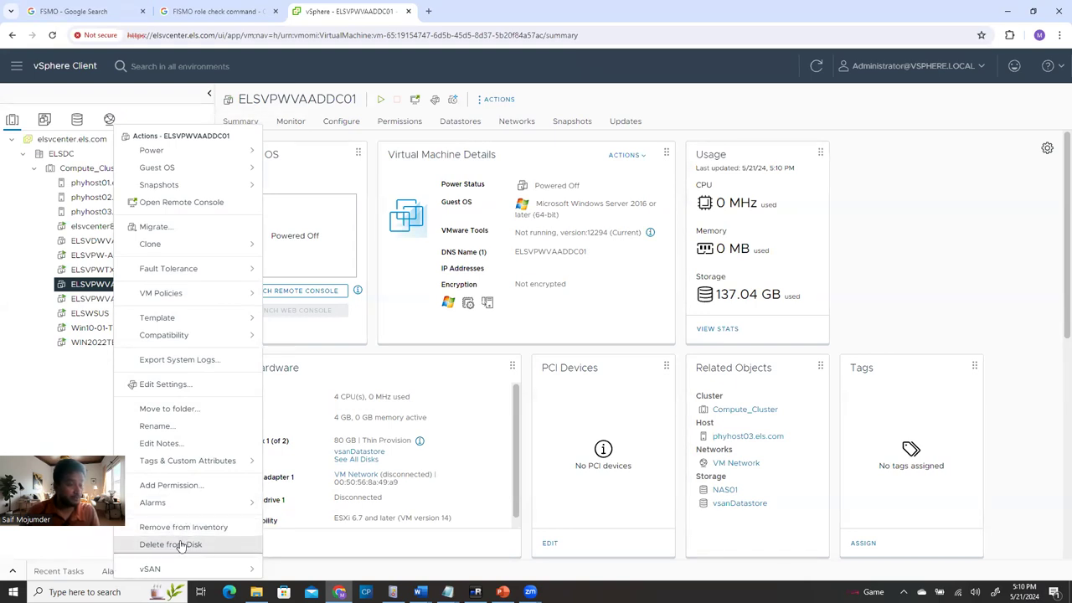
pyautogui.click(43, 402)
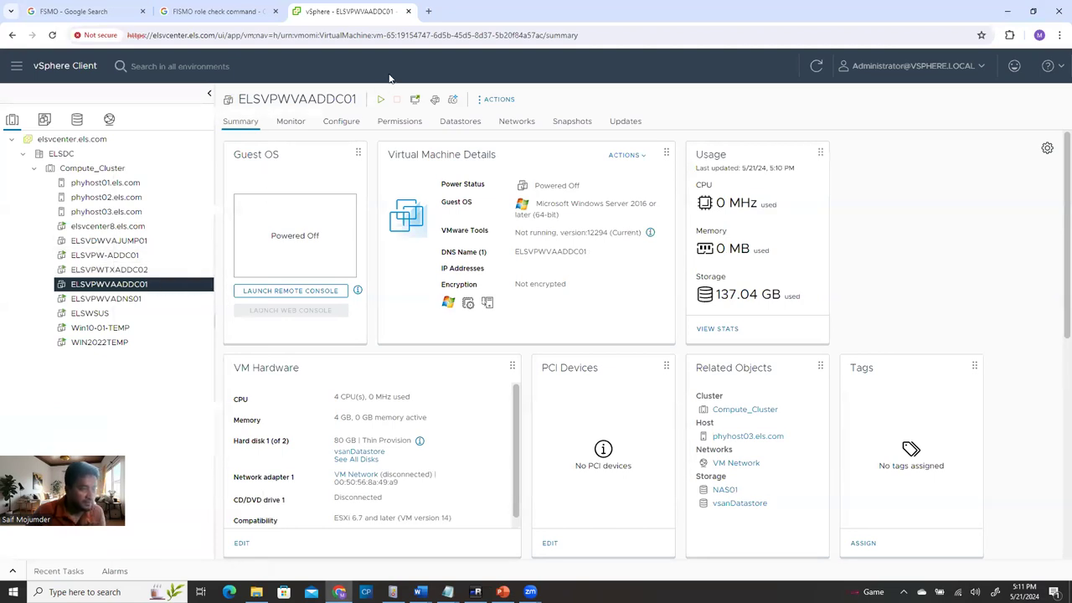
pyautogui.moveTo(358, 98); pyautogui.dragTo(241, 95)
pyautogui.hotkey('ctrl', 'c')
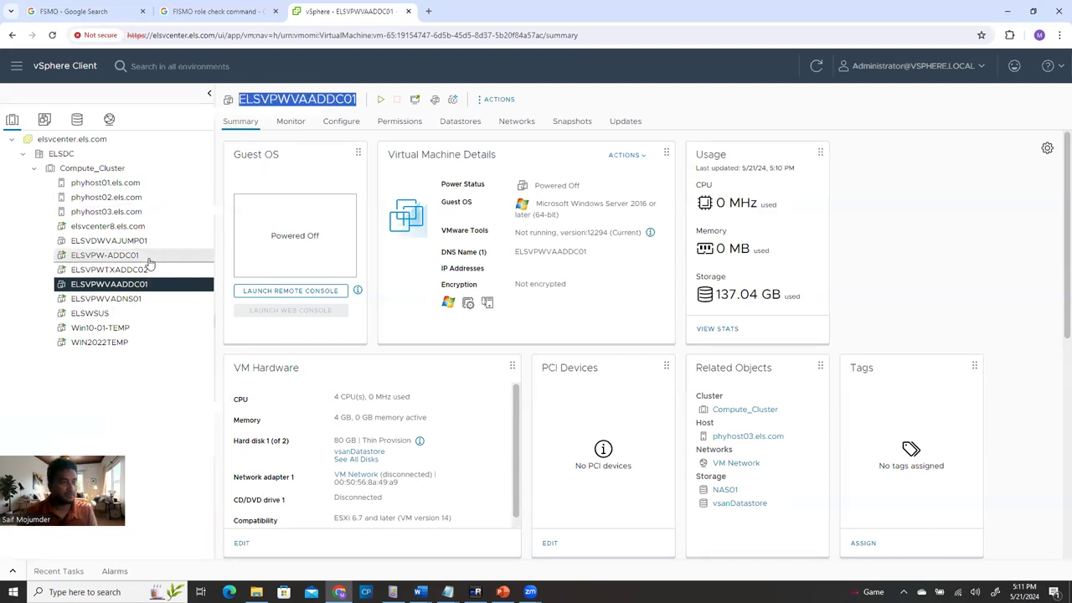
pyautogui.rightClick(131, 288)
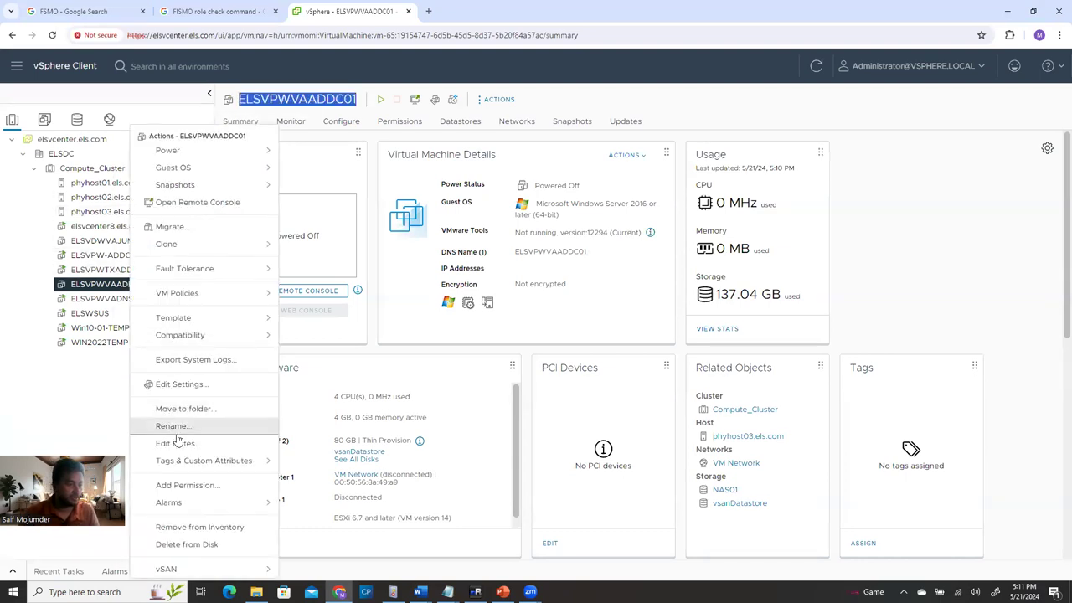
pyautogui.click(188, 545)
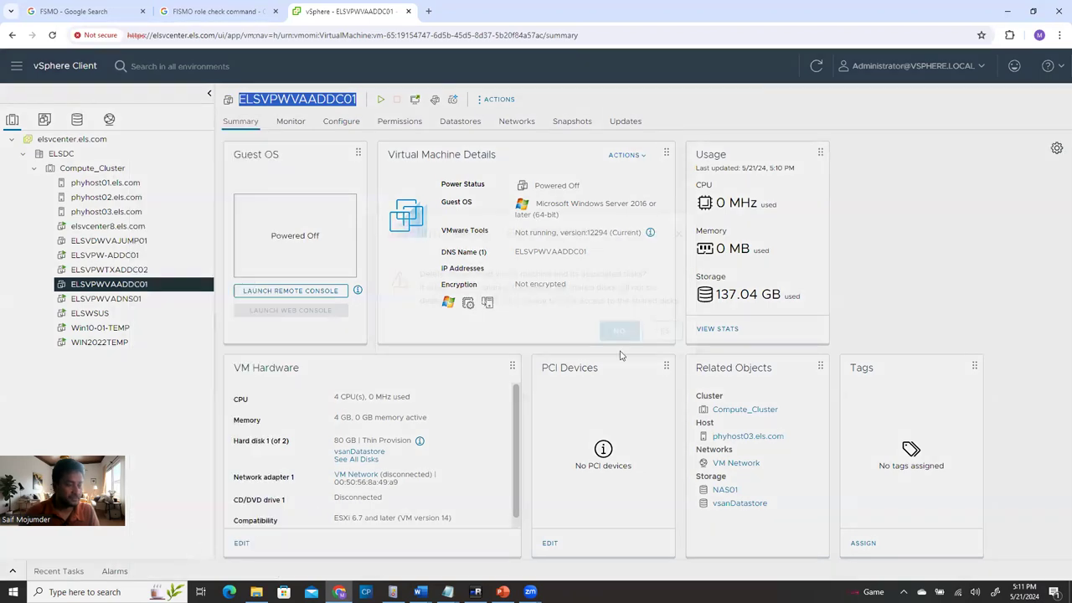
pyautogui.click(657, 369)
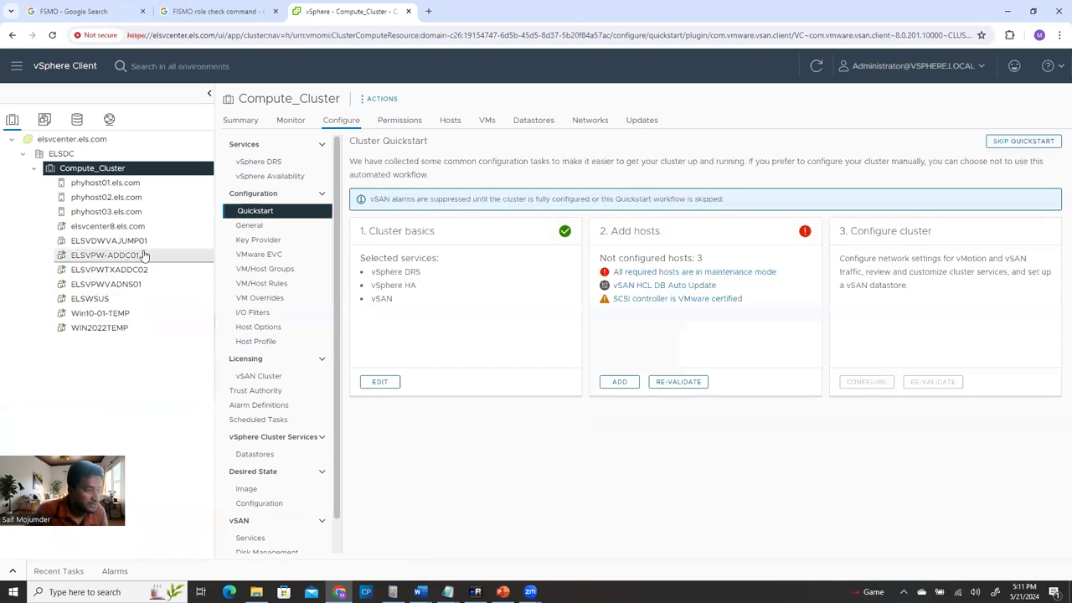
# Step: Check ELSVPW-ADDC01's summary and console in vSphere, then switch to its mRemoteNG session
pyautogui.click(133, 257)
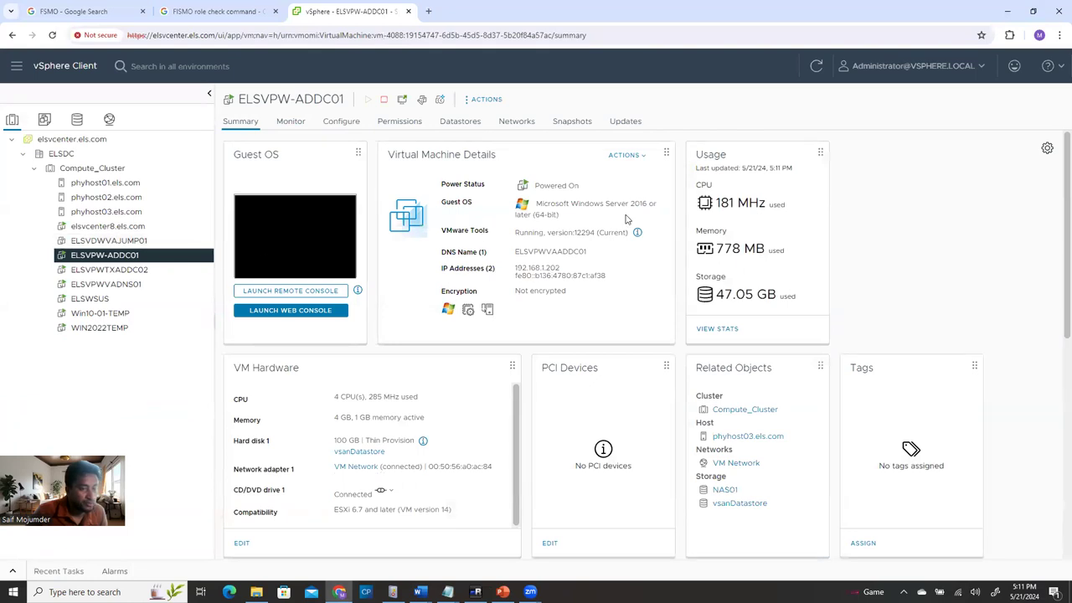
pyautogui.click(319, 224)
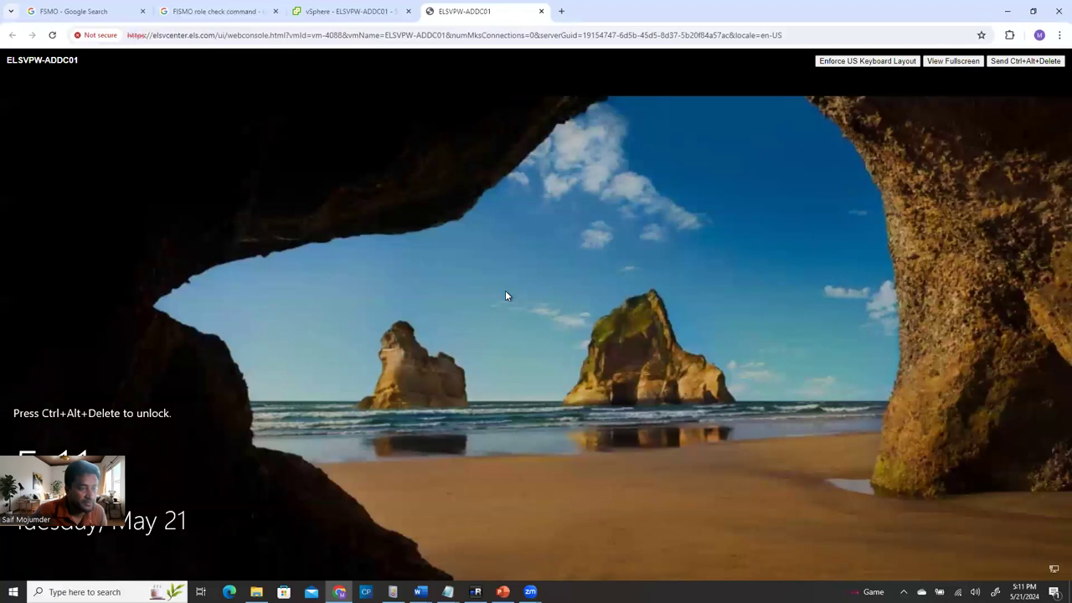
pyautogui.click(541, 12)
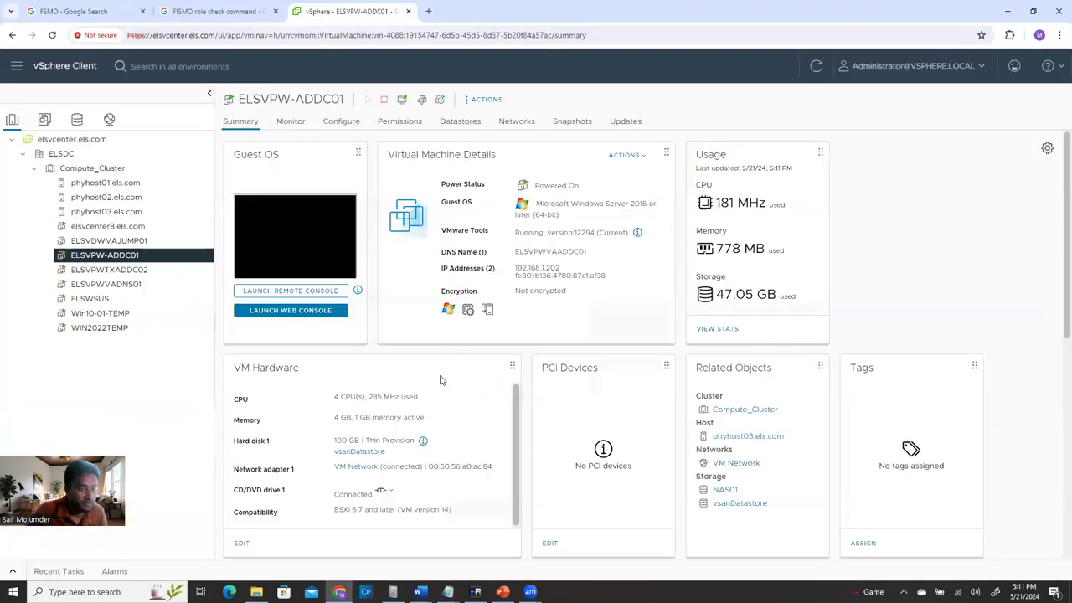
pyautogui.click(475, 591)
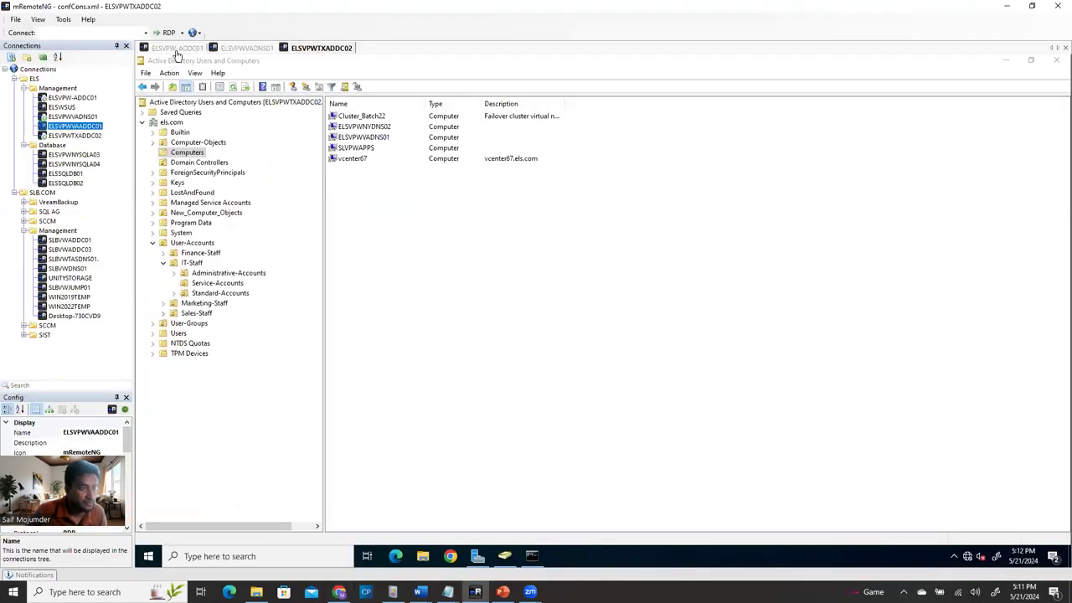
pyautogui.click(175, 48)
# Step: Close Chrome in the remote session, launch Server Manager, and return to the local vSphere browser
pyautogui.click(683, 71)
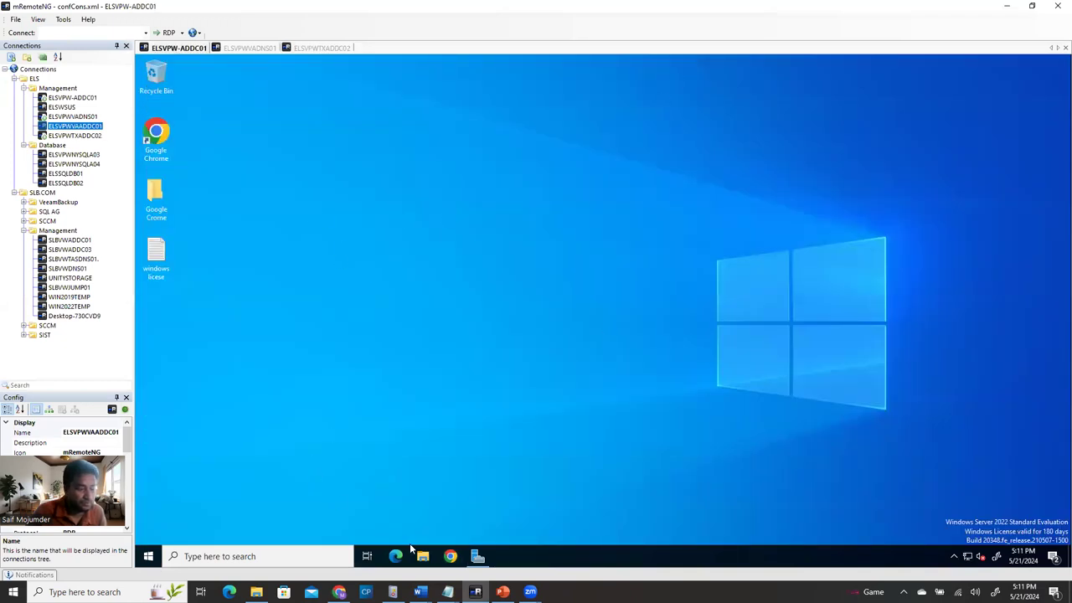
pyautogui.click(477, 556)
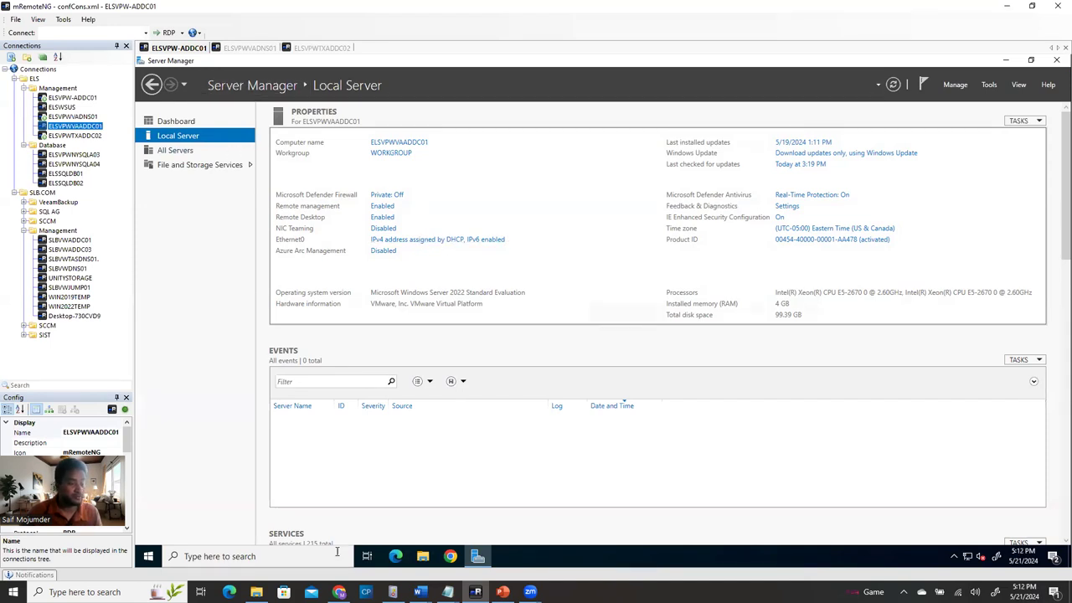
pyautogui.click(339, 591)
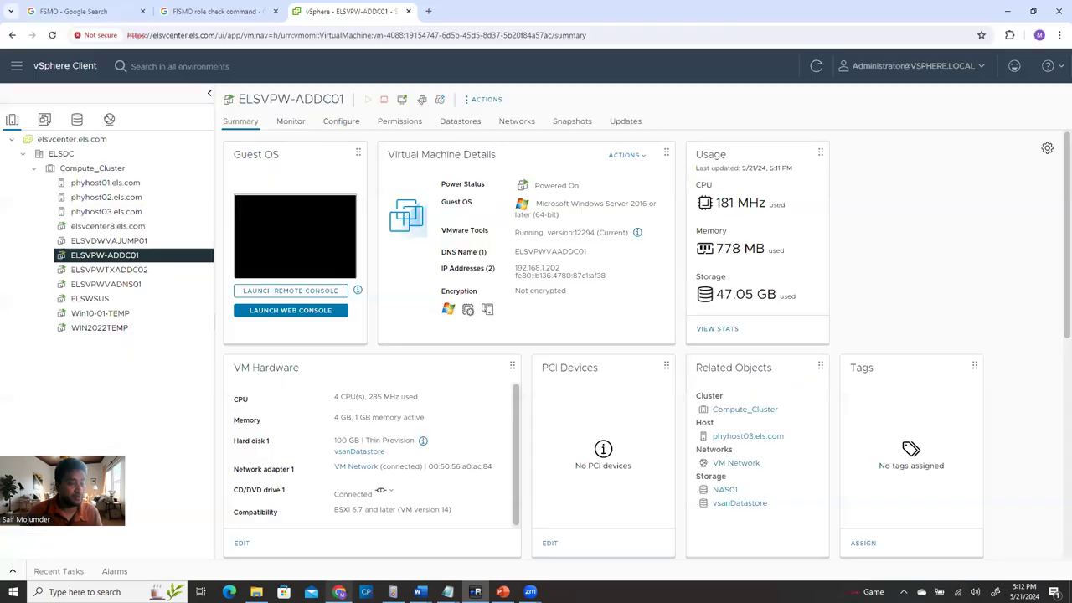
# Step: Rename the ELSVPW-ADDC01 virtual machine to ELSVPWVAADDC01 in vSphere
pyautogui.rightClick(106, 256)
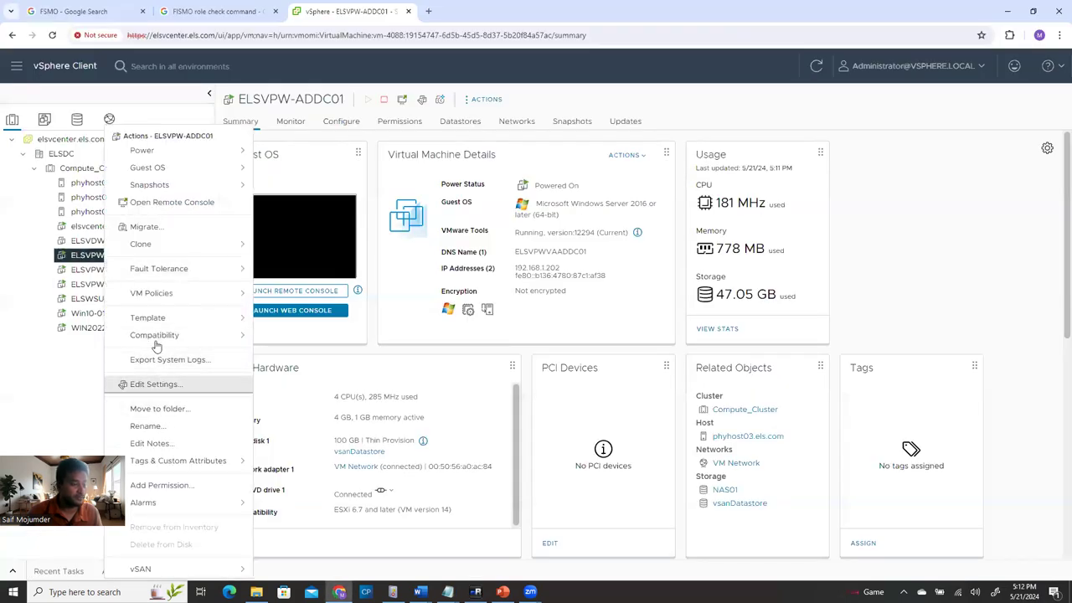
pyautogui.click(172, 425)
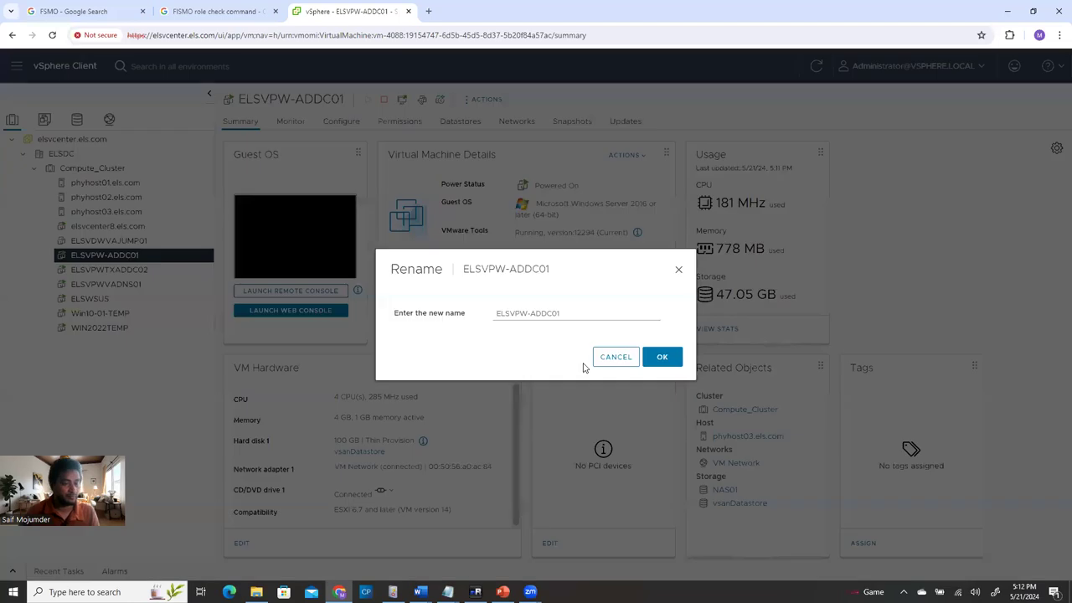
pyautogui.moveTo(639, 313); pyautogui.dragTo(452, 319)
pyautogui.hotkey('ctrl', 'v')
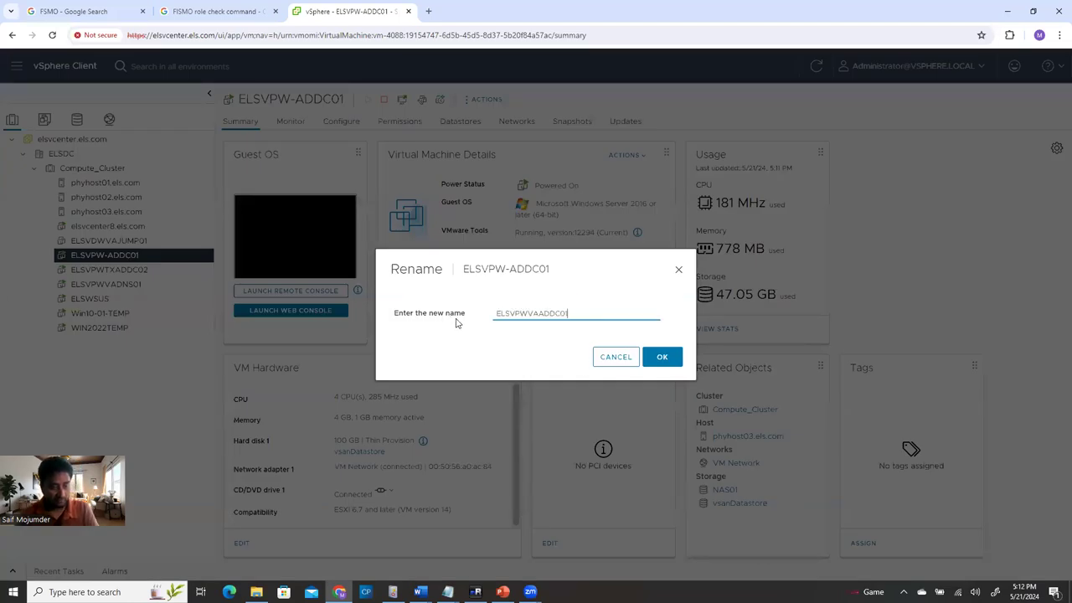
pyautogui.click(660, 358)
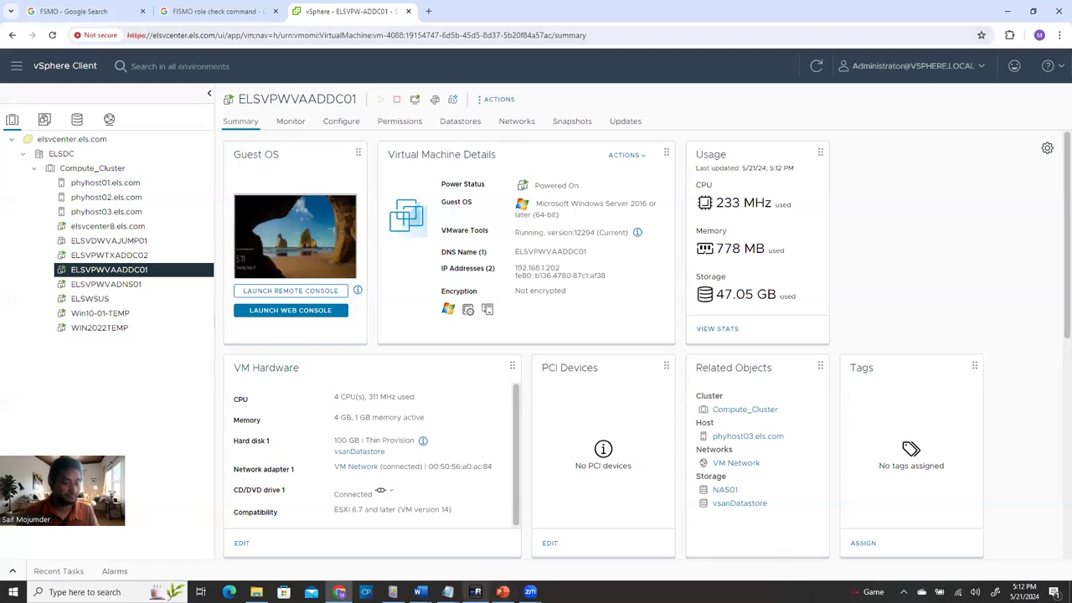
pyautogui.click(475, 591)
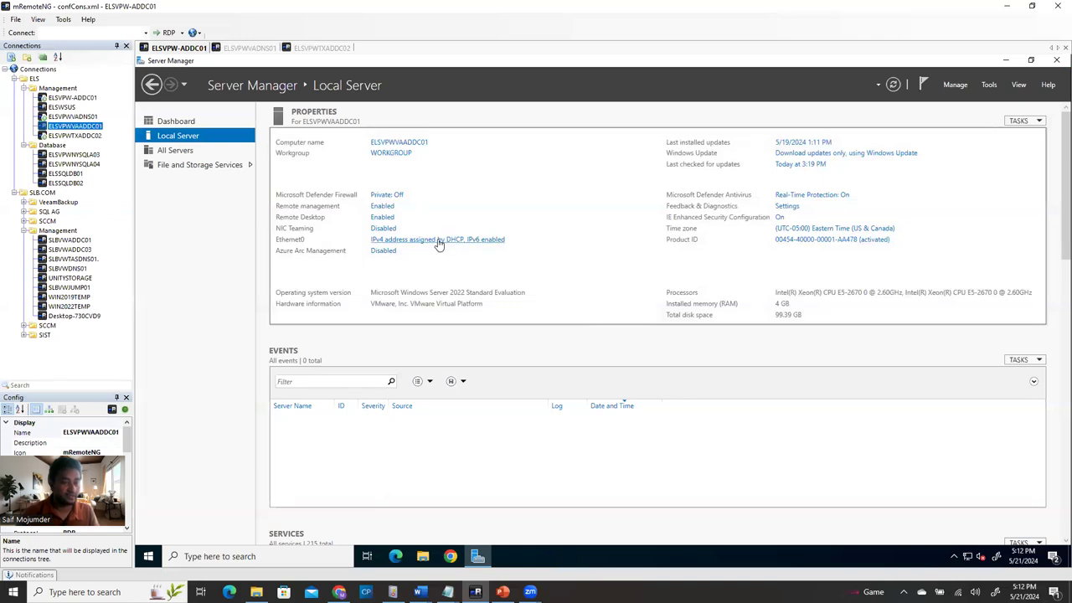
# Step: Open Ethernet0's adapter properties and disable IPv6
pyautogui.click(414, 247)
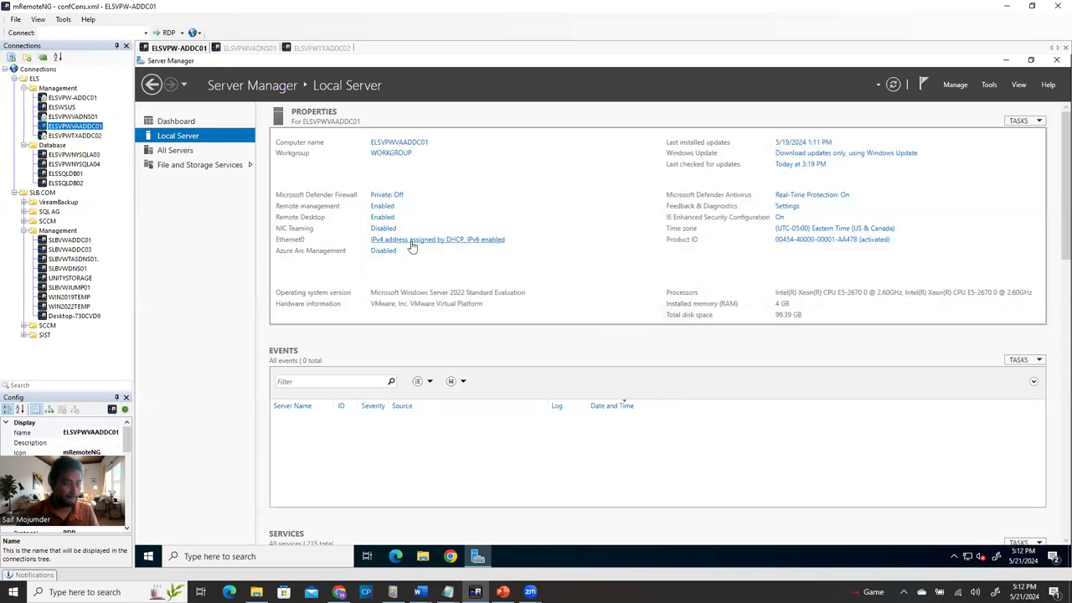
pyautogui.doubleClick(350, 218)
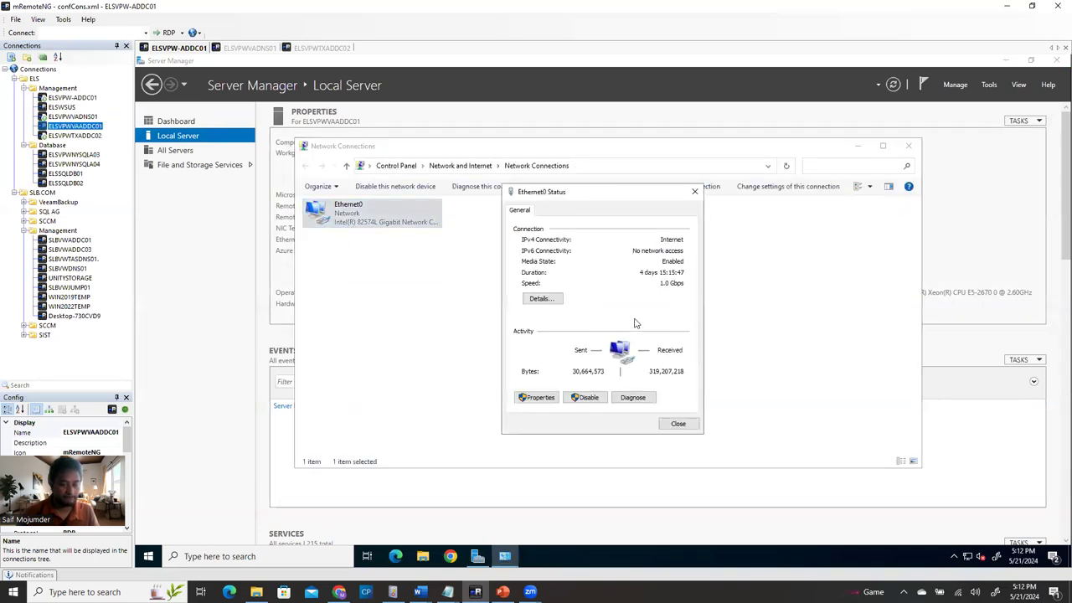
pyautogui.click(539, 397)
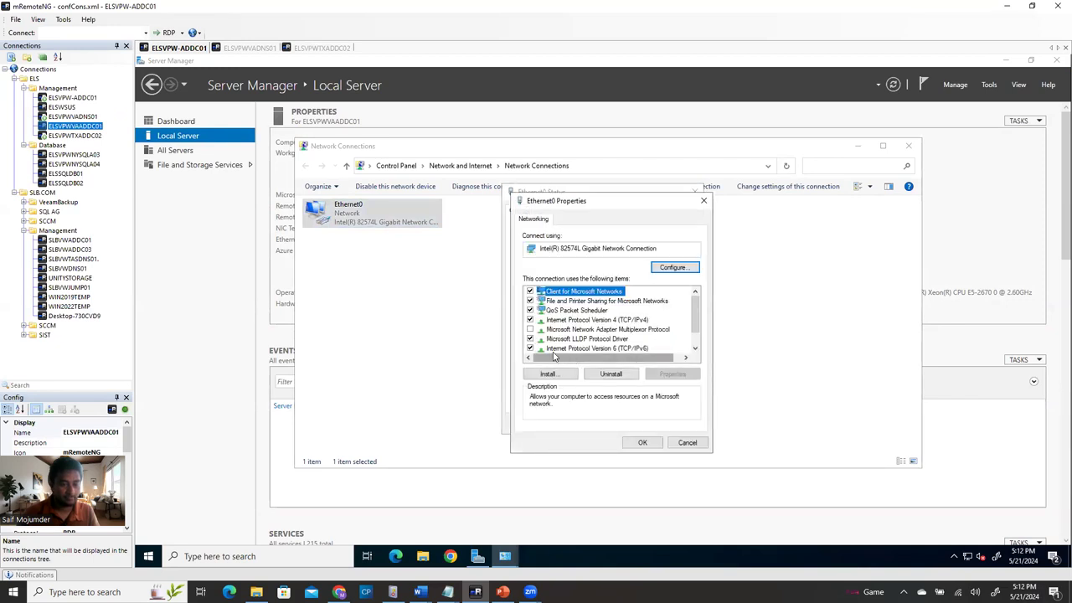
pyautogui.click(530, 350)
# Step: Set IPv4 to the manual address 192.168.1.2, then switch to the DNS server's session
pyautogui.doubleClick(647, 320)
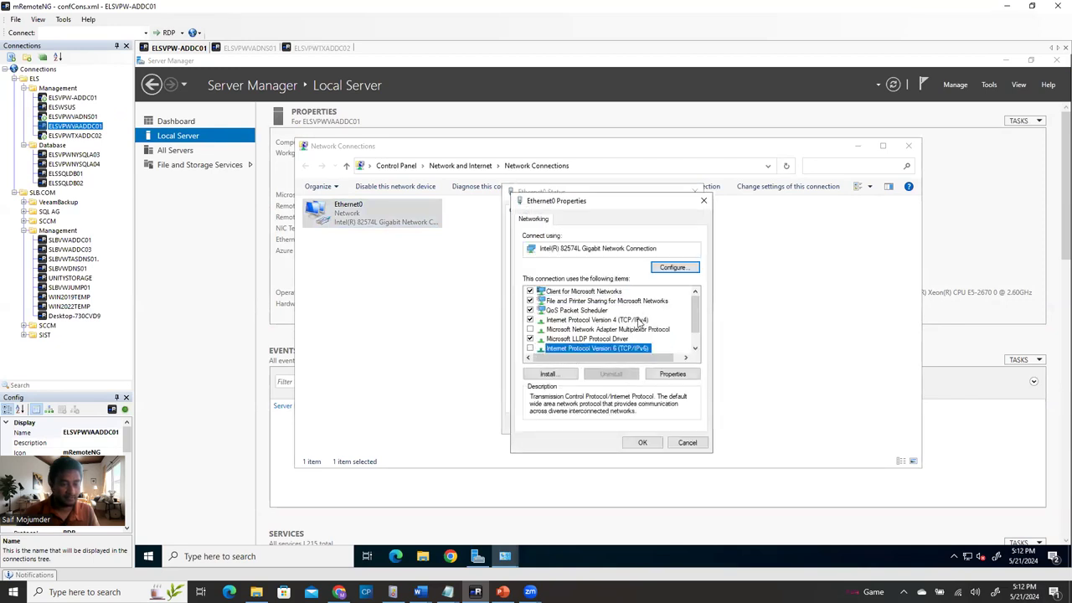
pyautogui.click(574, 326)
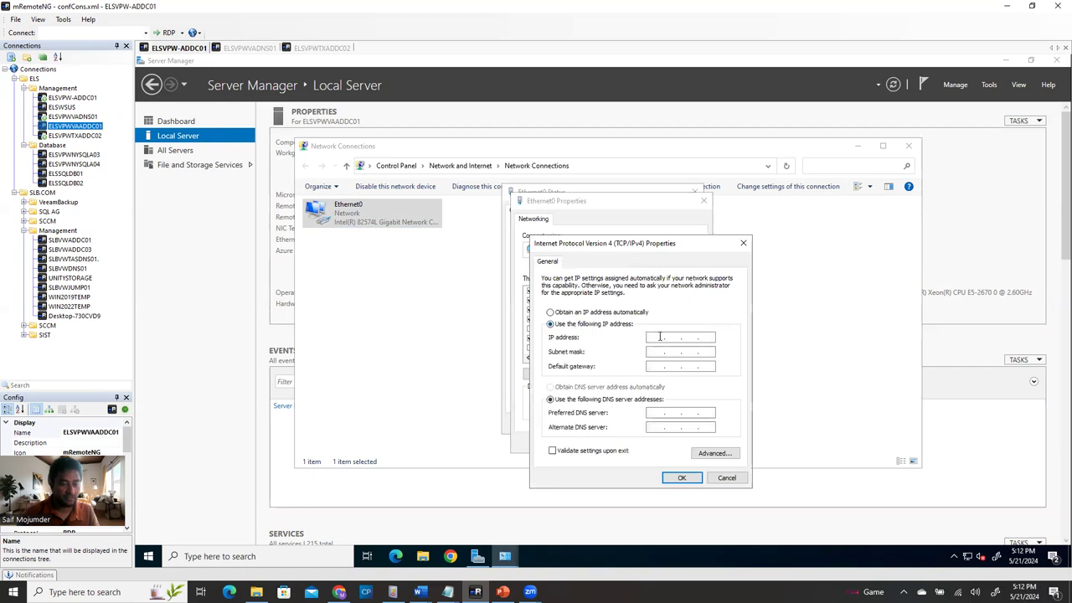
pyautogui.write('19 ')
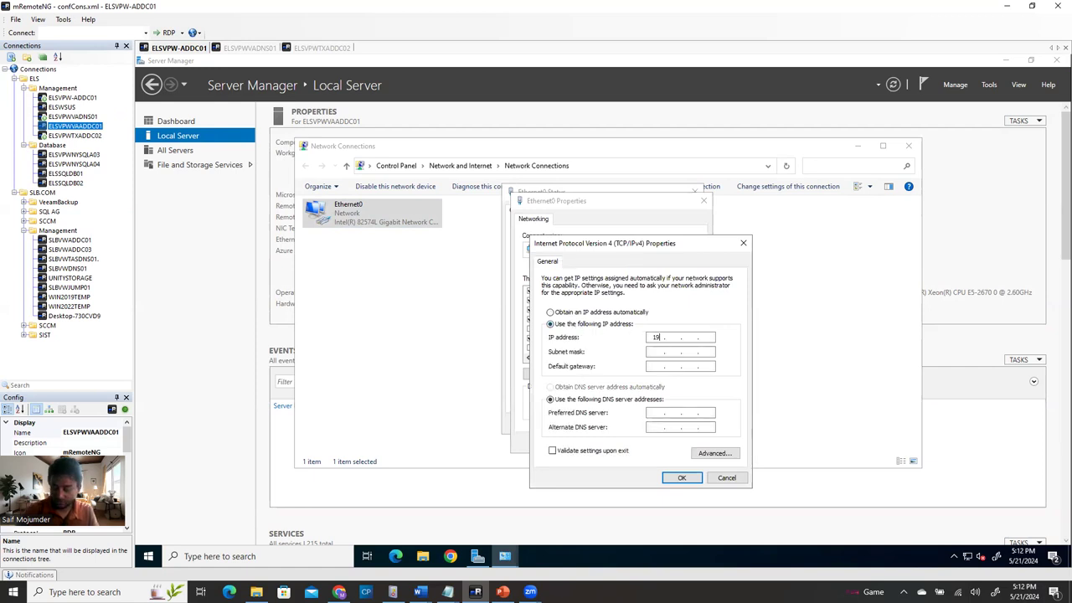
pyautogui.write('2 . 168 . 1 . ')
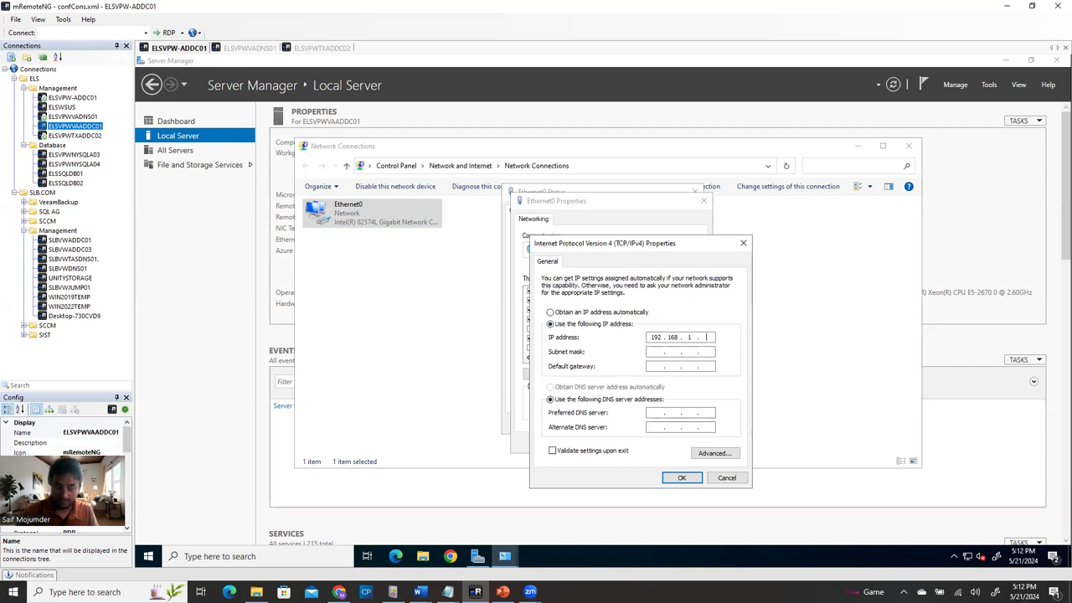
pyautogui.write('2')
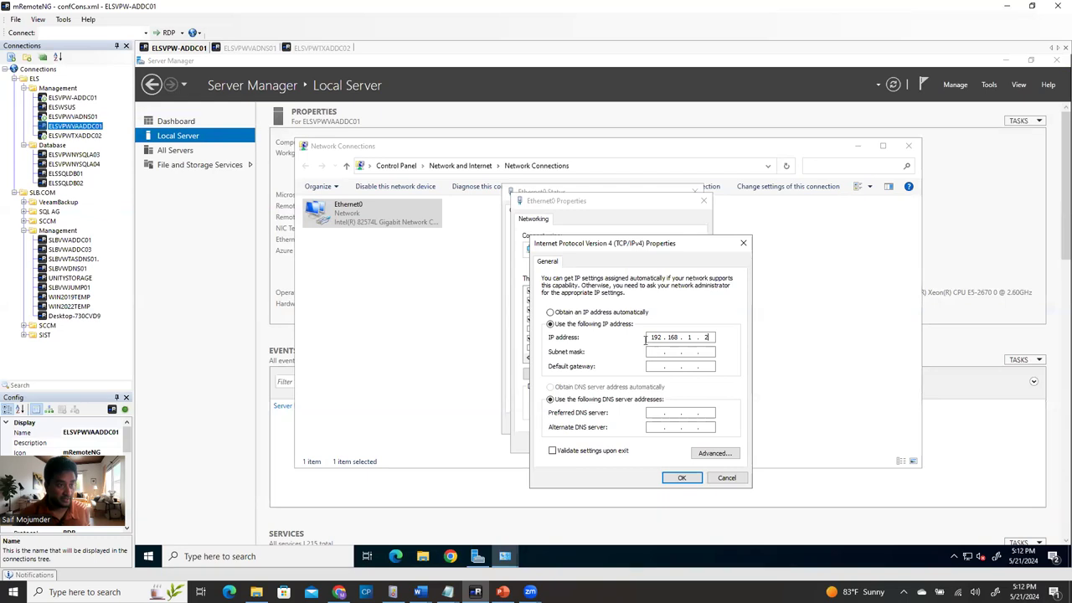
pyautogui.click(243, 48)
pyautogui.click(645, 312)
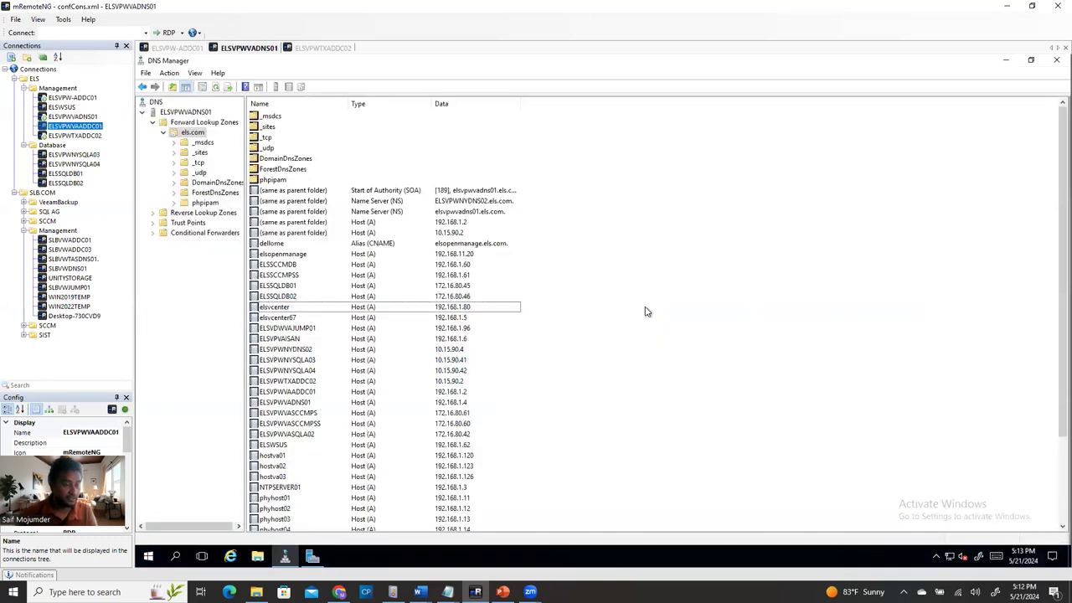
# Step: Refresh the 1.168.192.in-addr.arpa reverse zone records, then return to the new server's IPv4 settings
pyautogui.click(215, 87)
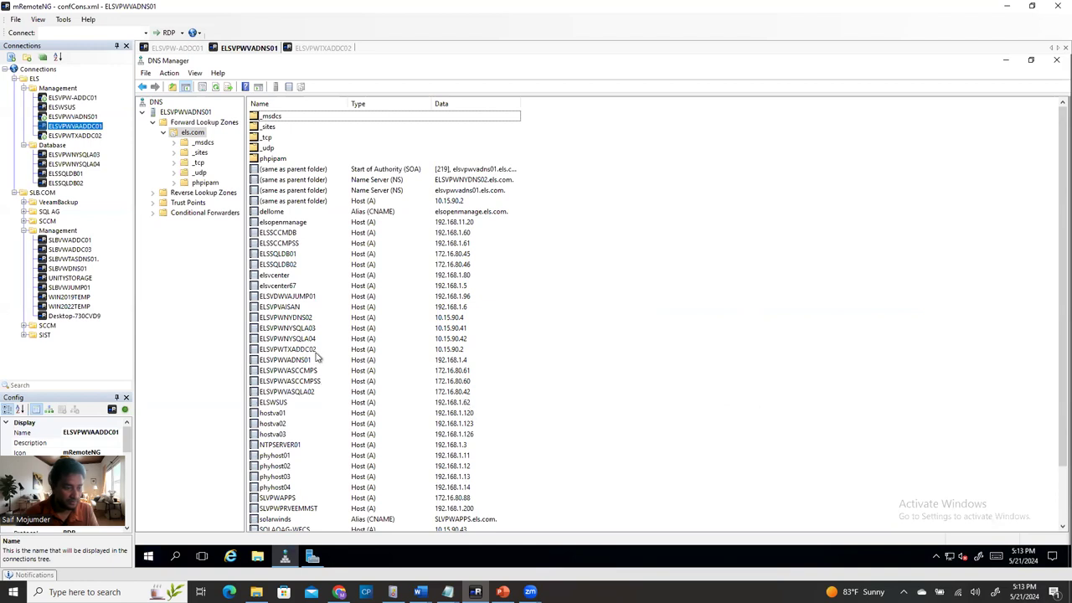
pyautogui.scroll(-2, 482, 485)
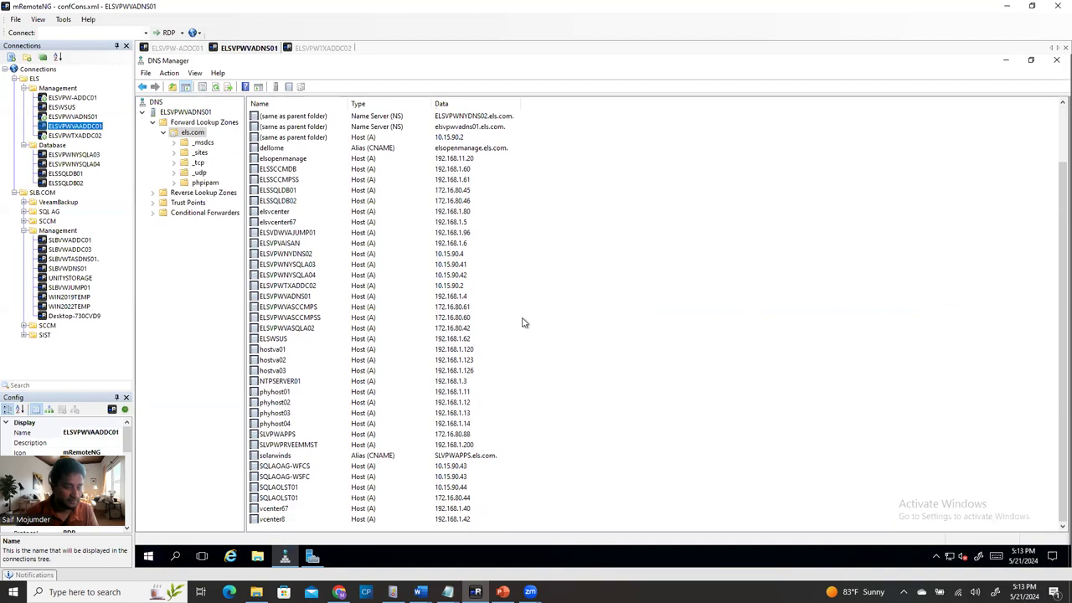
pyautogui.doubleClick(201, 192)
pyautogui.click(211, 202)
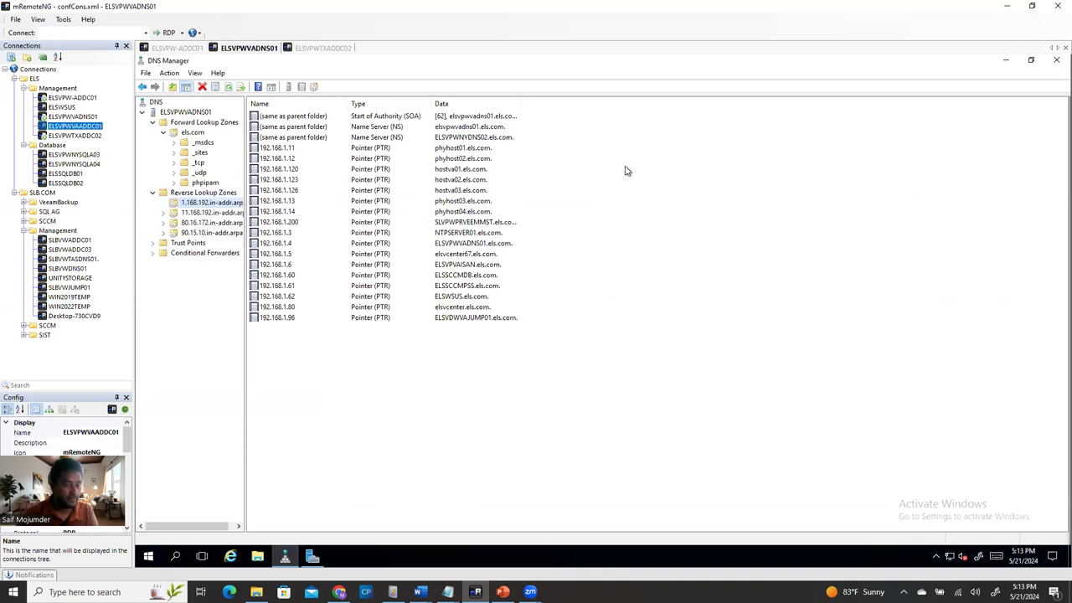
pyautogui.click(227, 87)
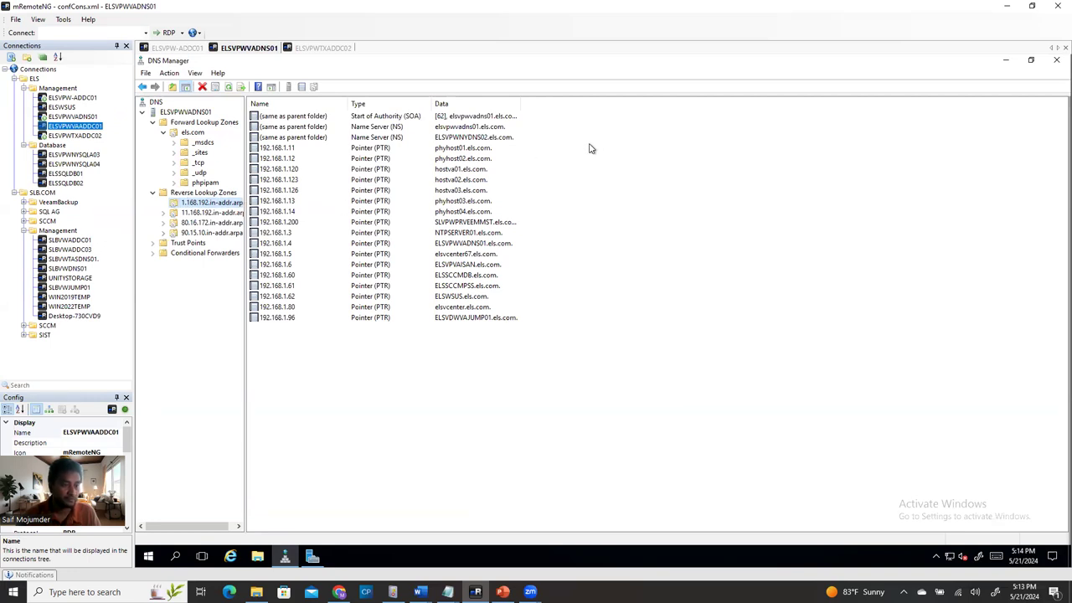
pyautogui.click(176, 48)
pyautogui.click(664, 353)
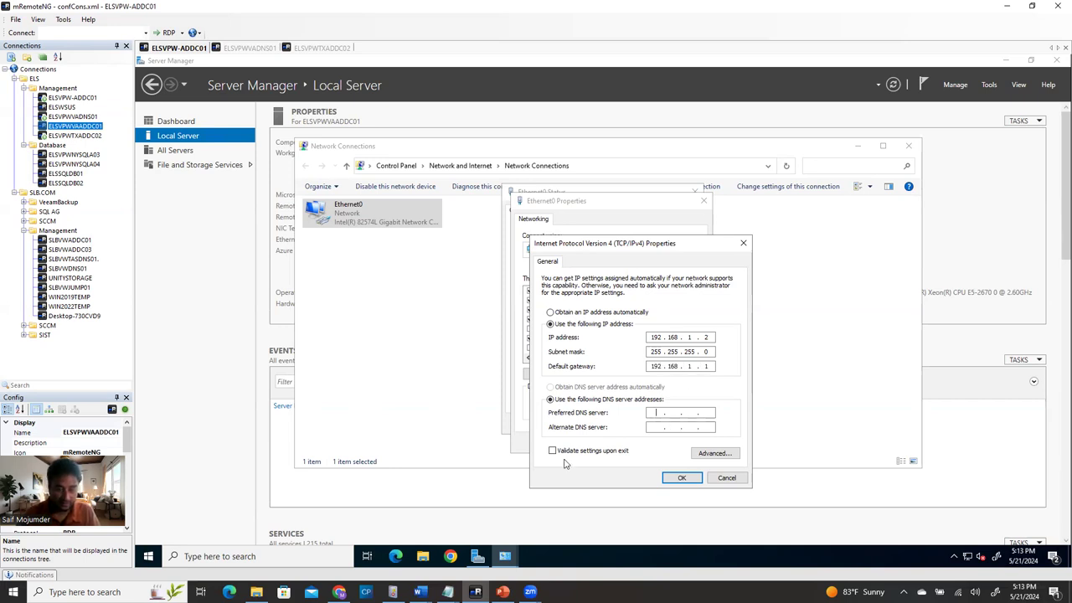
# Step: Enter DNS server 192.168.1.4 and verify that address on the DNS server's Local Server page
pyautogui.write('192 . 168 .  .')
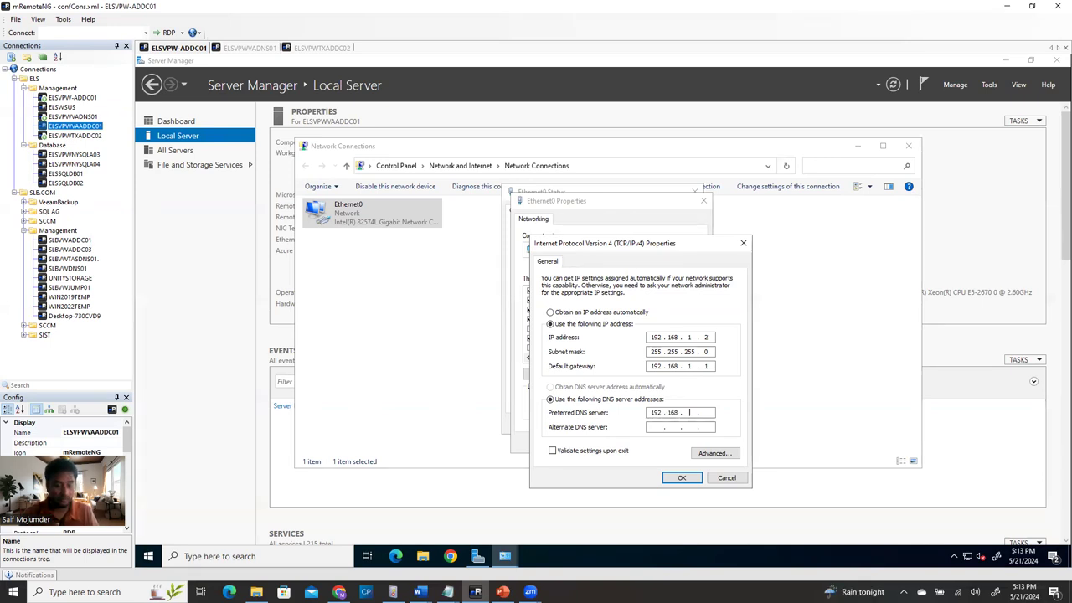
pyautogui.write('1.4')
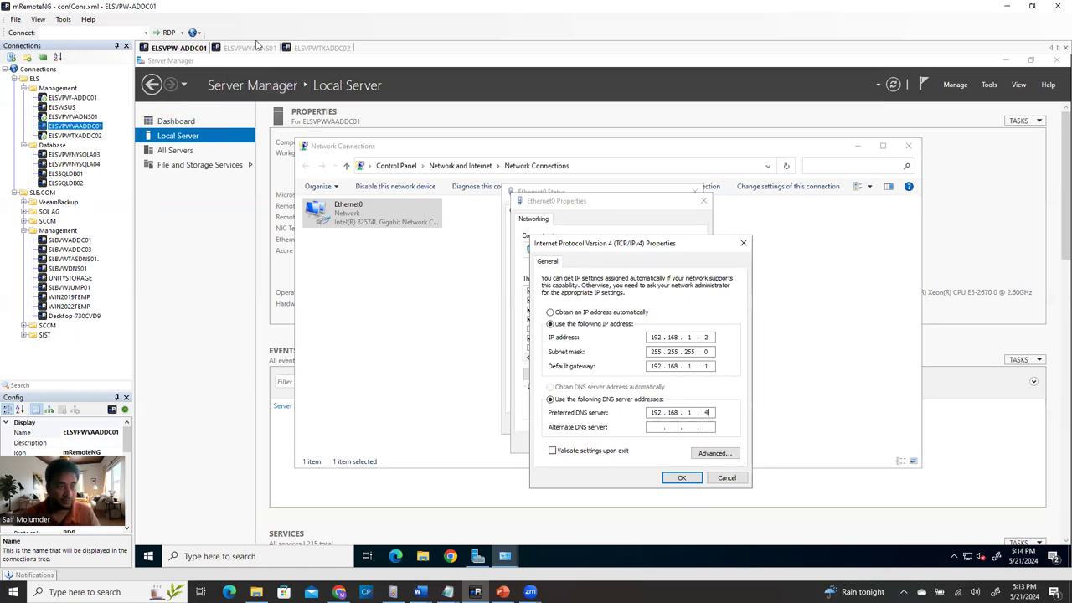
pyautogui.click(255, 48)
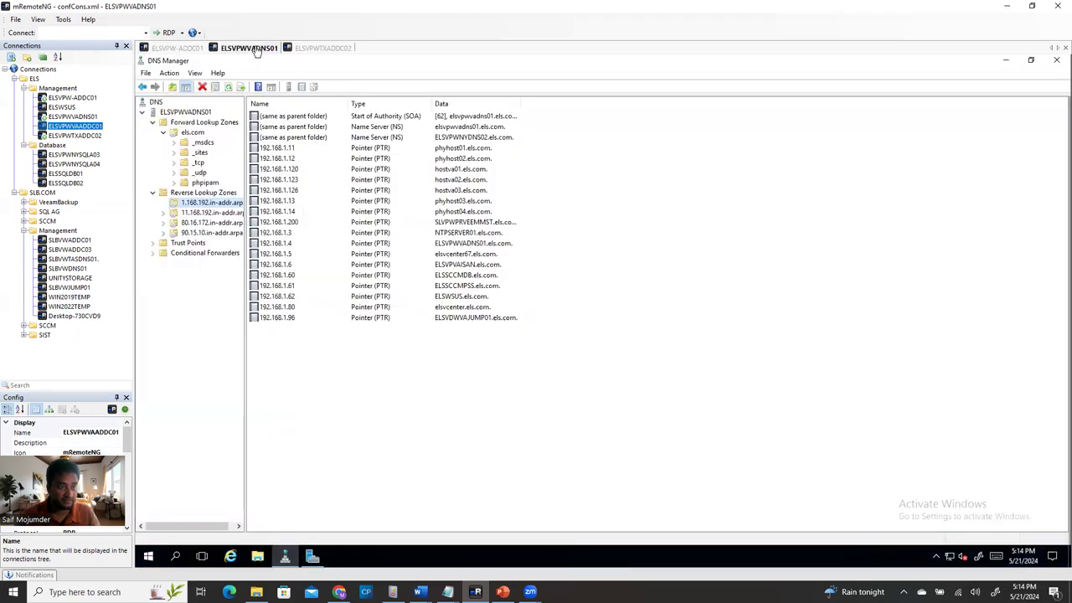
pyautogui.click(311, 556)
pyautogui.click(186, 137)
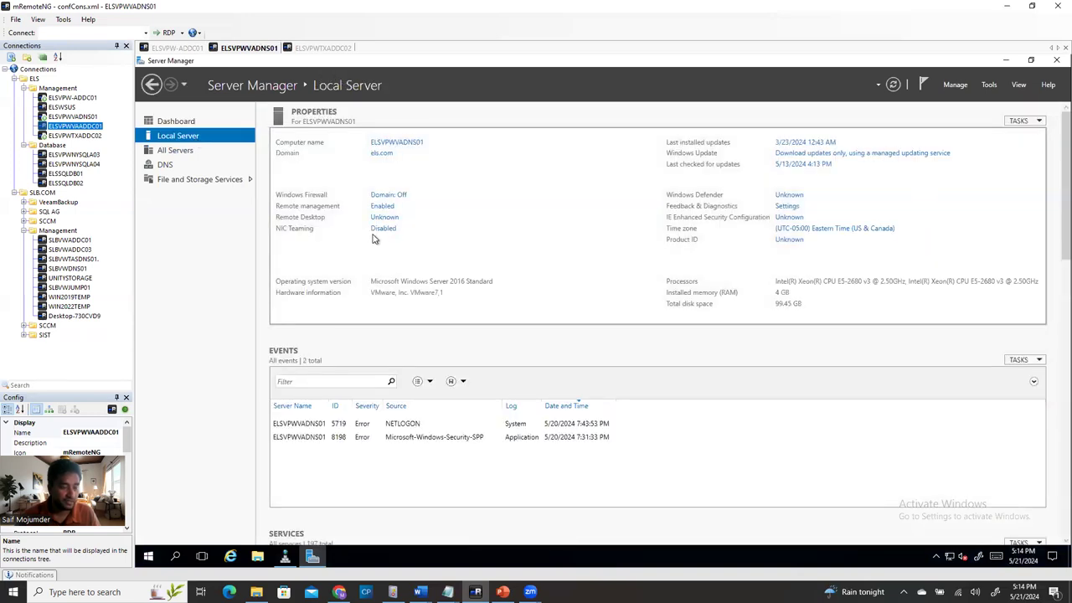
# Step: Apply the static IPv4 and adapter settings, then cancel the dropped session's reconnect prompt
pyautogui.click(339, 49)
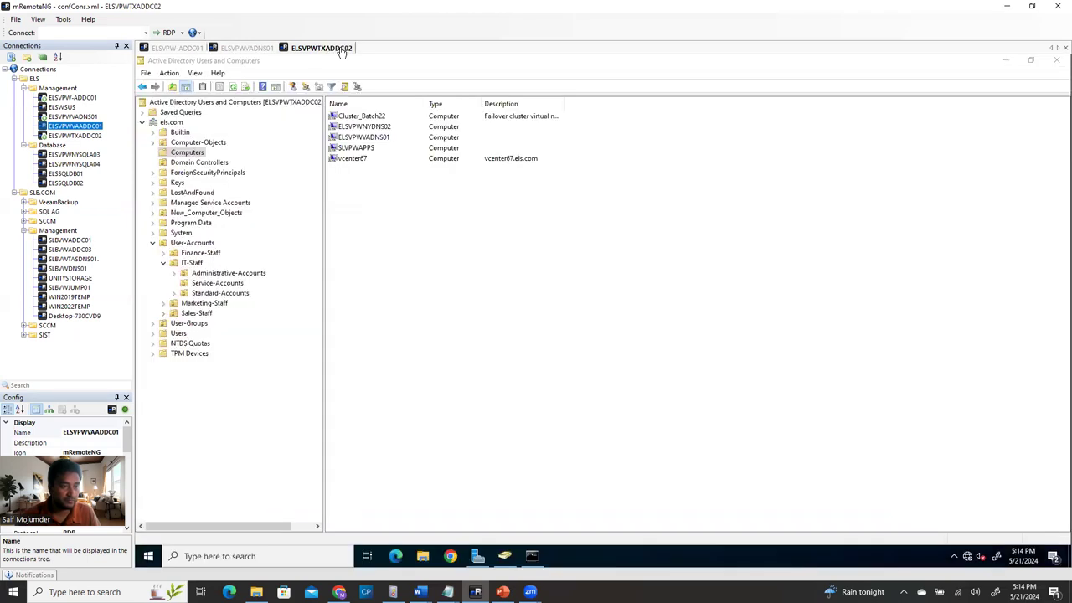
pyautogui.click(173, 48)
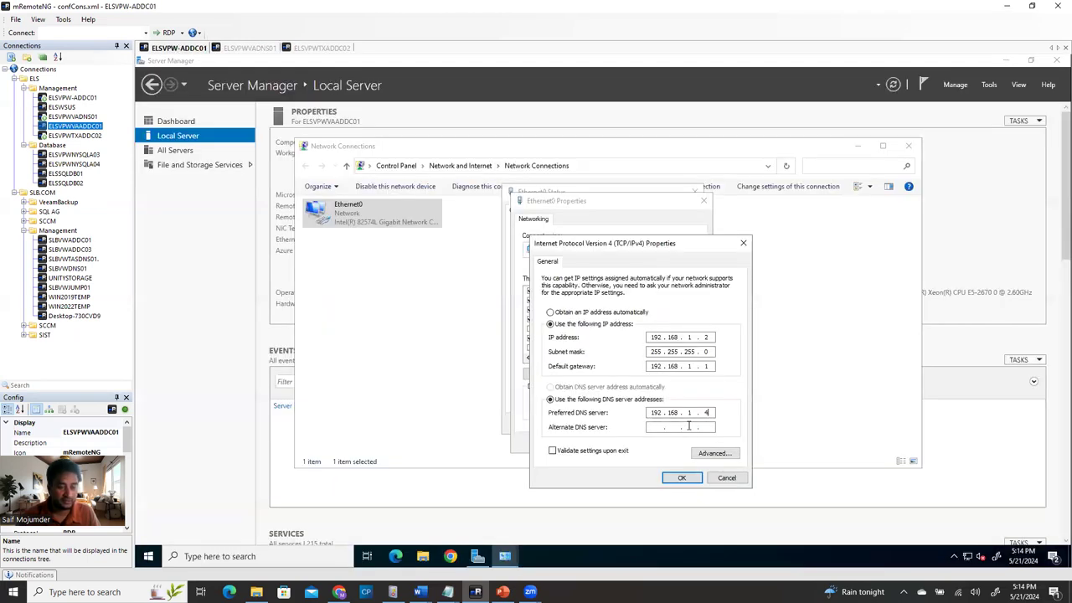
pyautogui.click(682, 477)
pyautogui.click(642, 442)
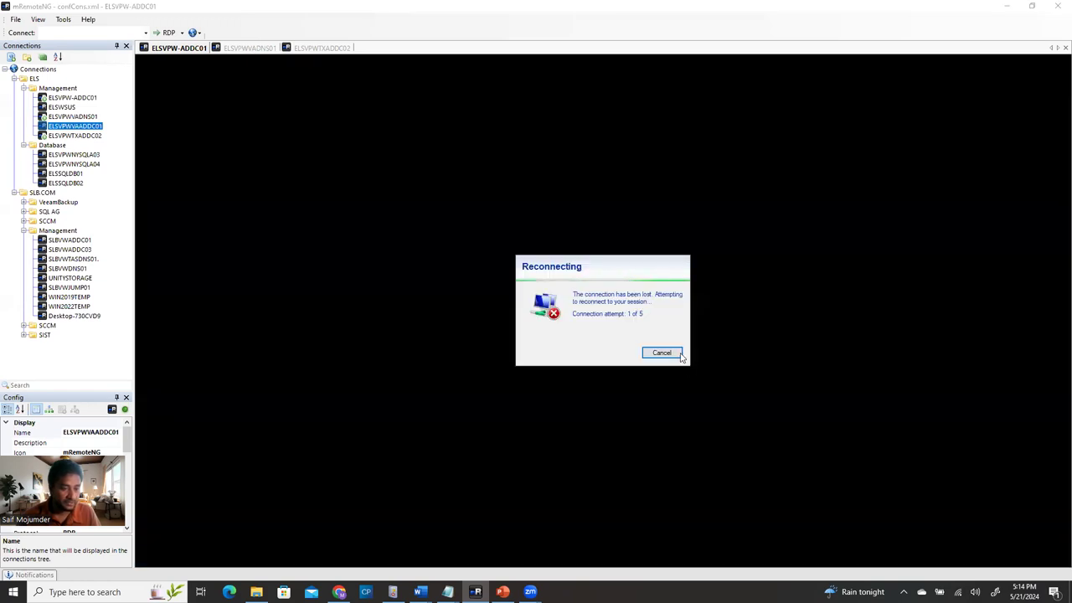
pyautogui.click(678, 353)
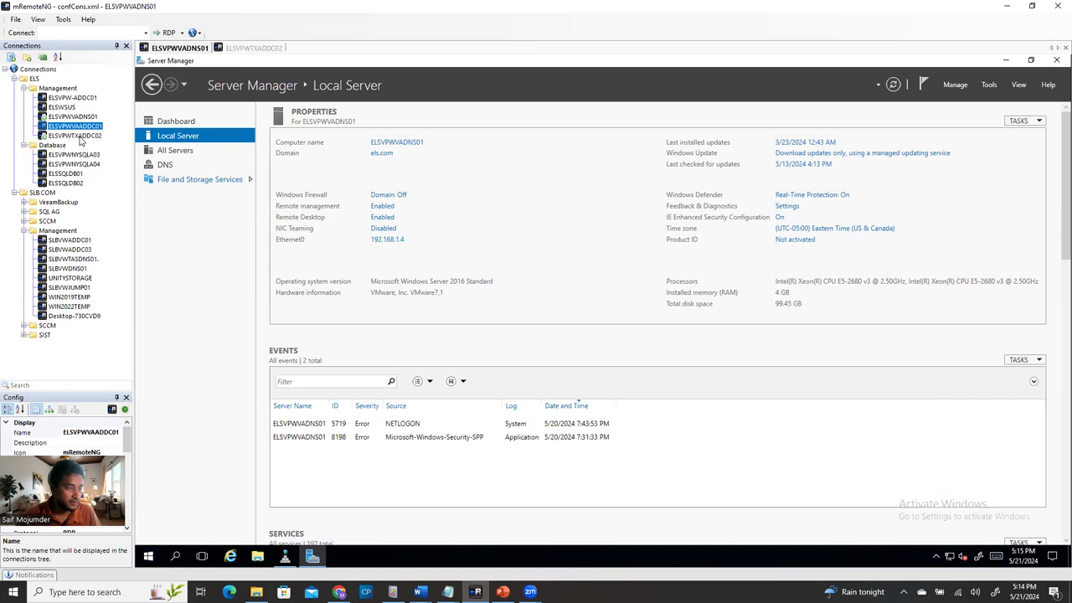
# Step: Change the ELSVPW-ADDC01 connection's hostname to 192.168.1.2 and reconnect to it
pyautogui.click(82, 99)
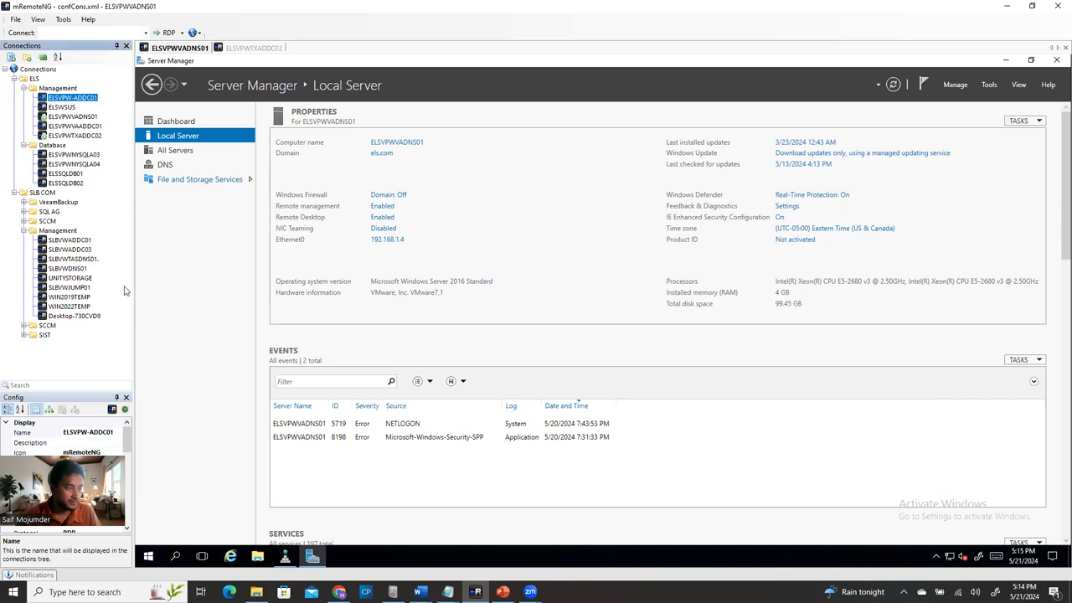
pyautogui.click(76, 423)
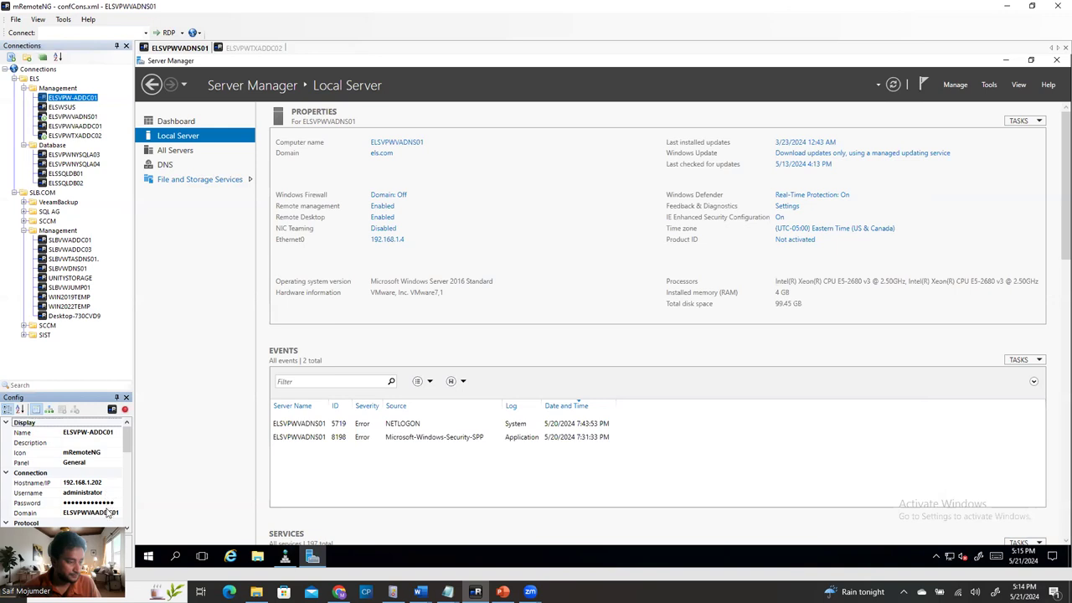
pyautogui.click(105, 482)
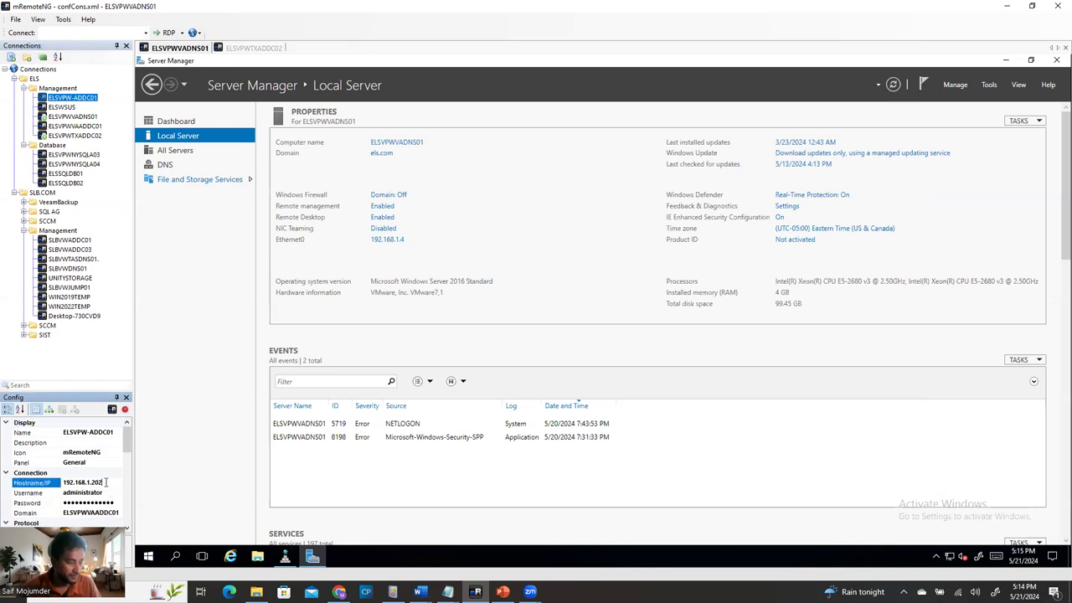
pyautogui.press('BackSpace')
pyautogui.press('BackSpace')
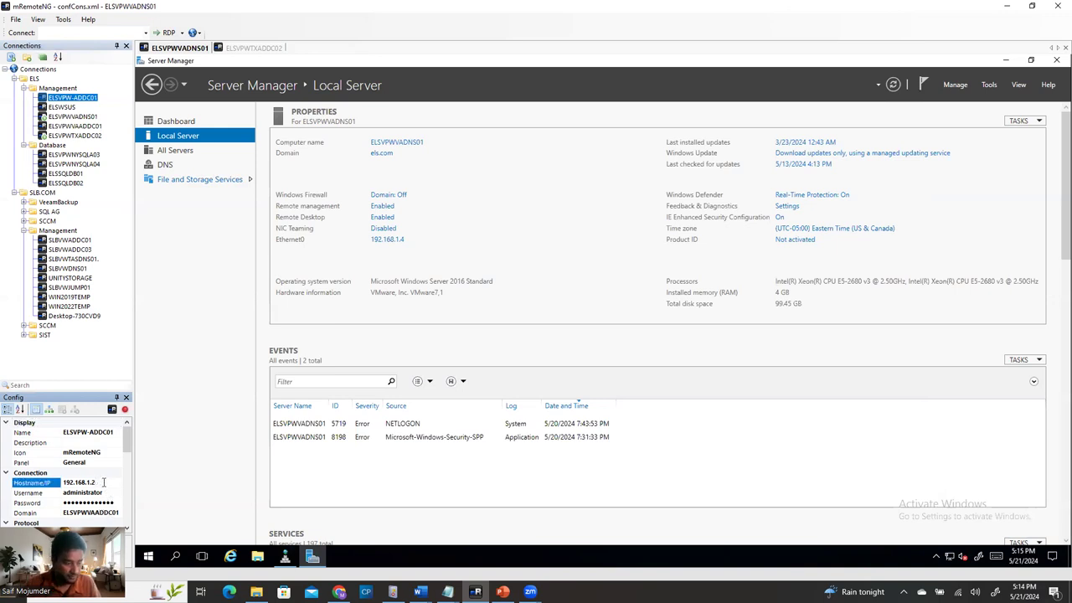
pyautogui.click(245, 257)
pyautogui.click(94, 98)
pyautogui.doubleClick(93, 100)
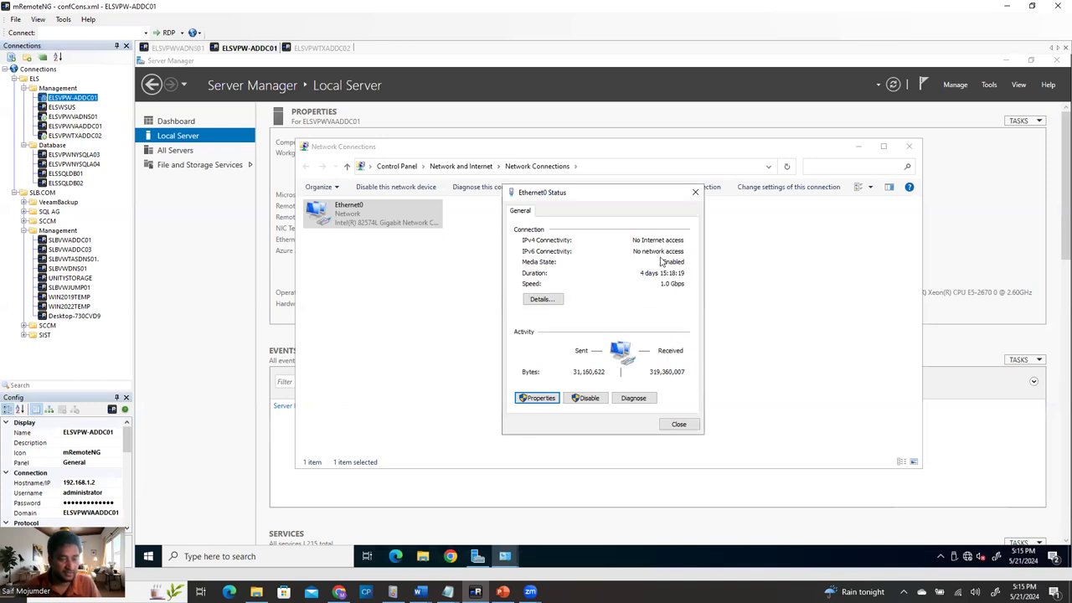
# Step: Open the Ethernet0 IPv4 properties to confirm static IP 192.168.1.2 and DNS 192.168.1.4
pyautogui.click(697, 190)
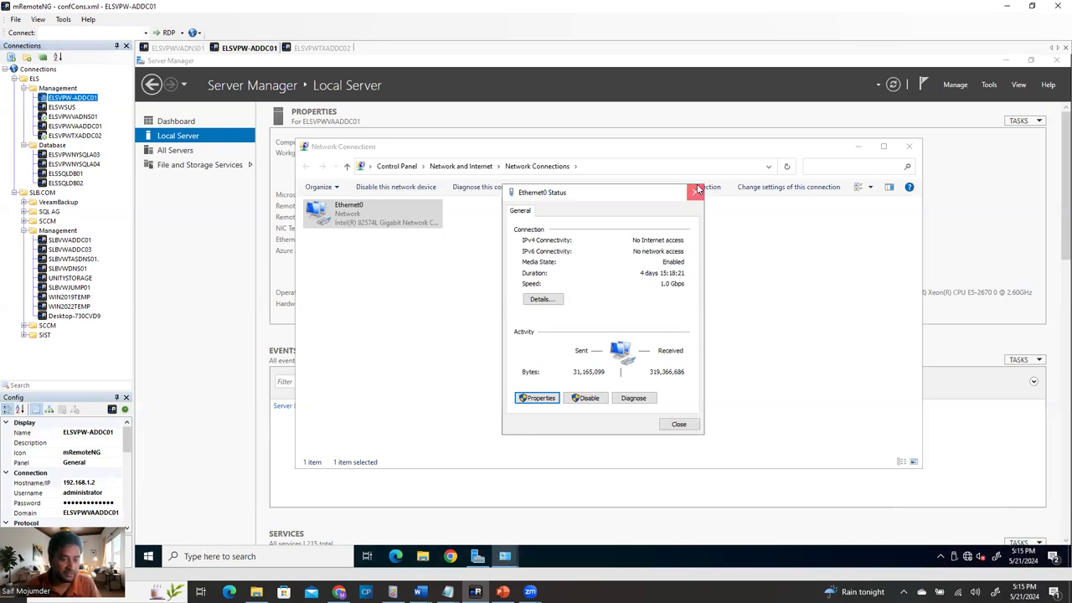
pyautogui.click(537, 398)
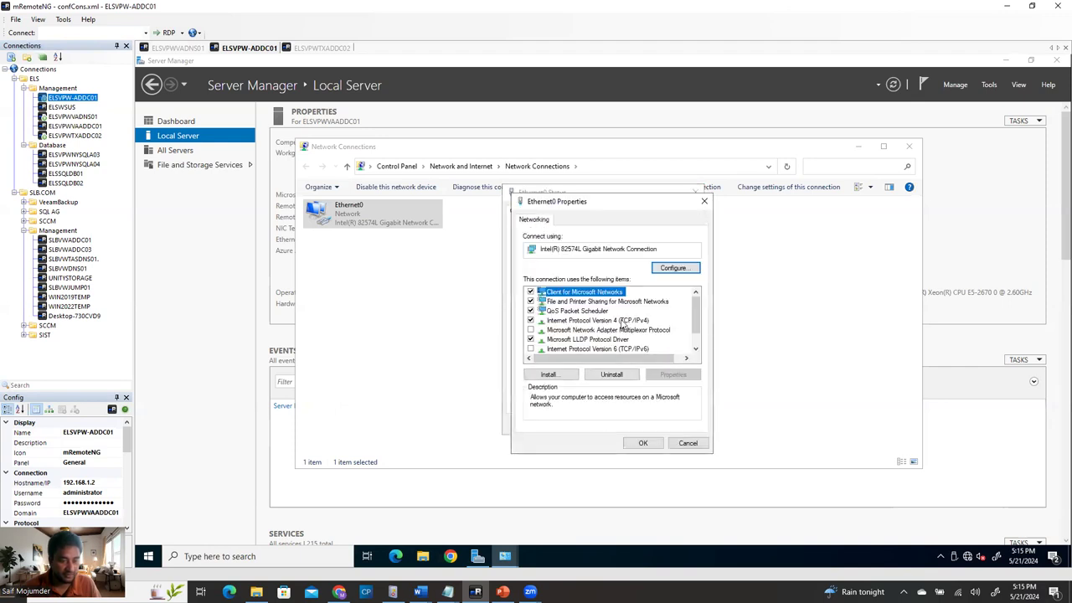
pyautogui.click(624, 319)
pyautogui.click(659, 374)
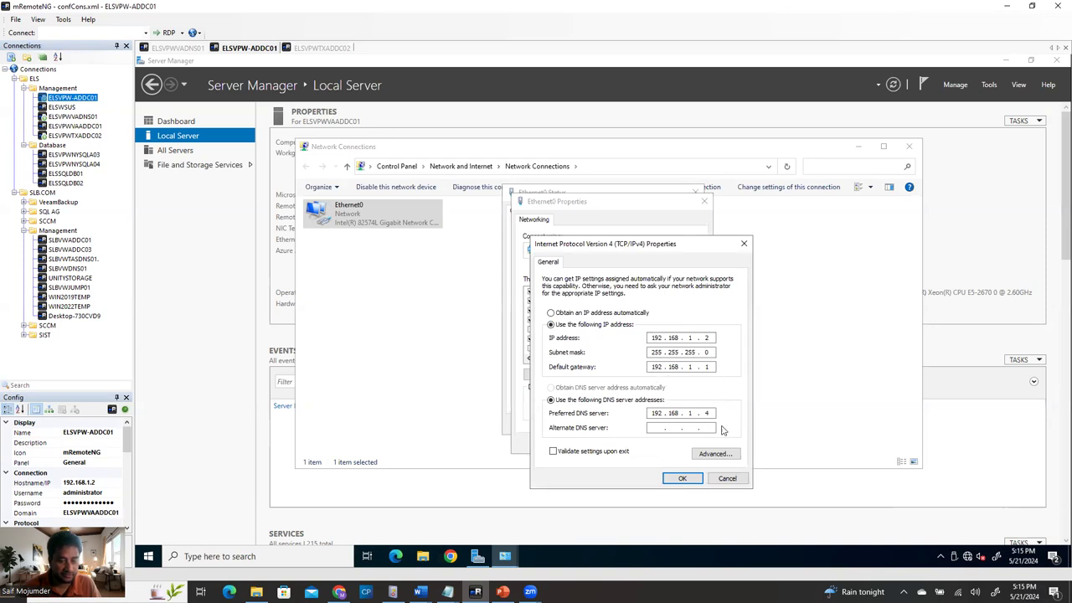
# Step: Cancel the IPv4 and adapter dialogs, then close Ethernet0 Status and Network Connections
pyautogui.click(727, 478)
pyautogui.click(687, 444)
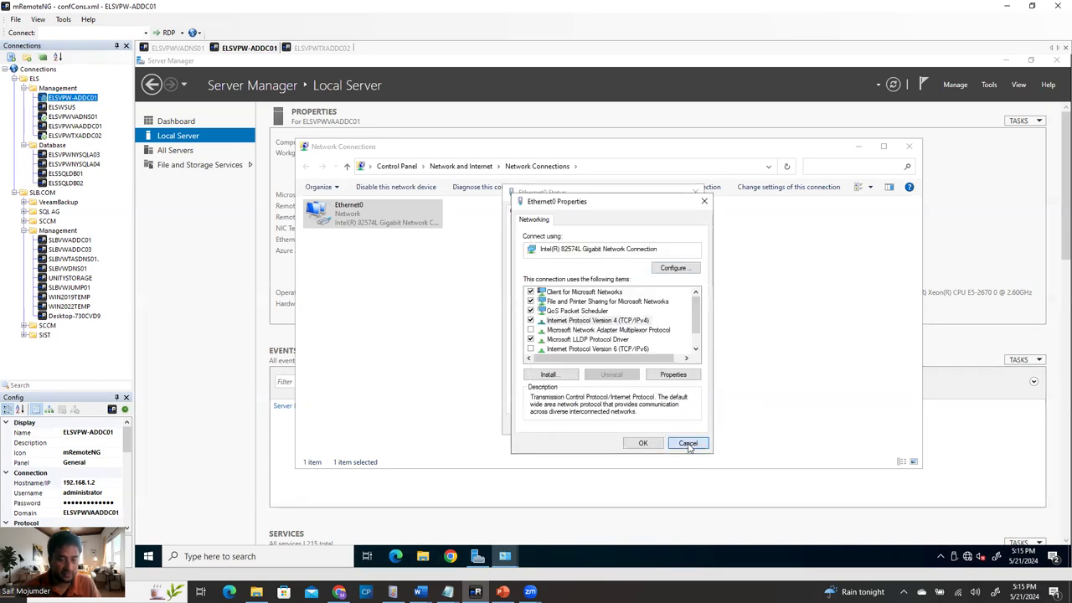
pyautogui.click(688, 425)
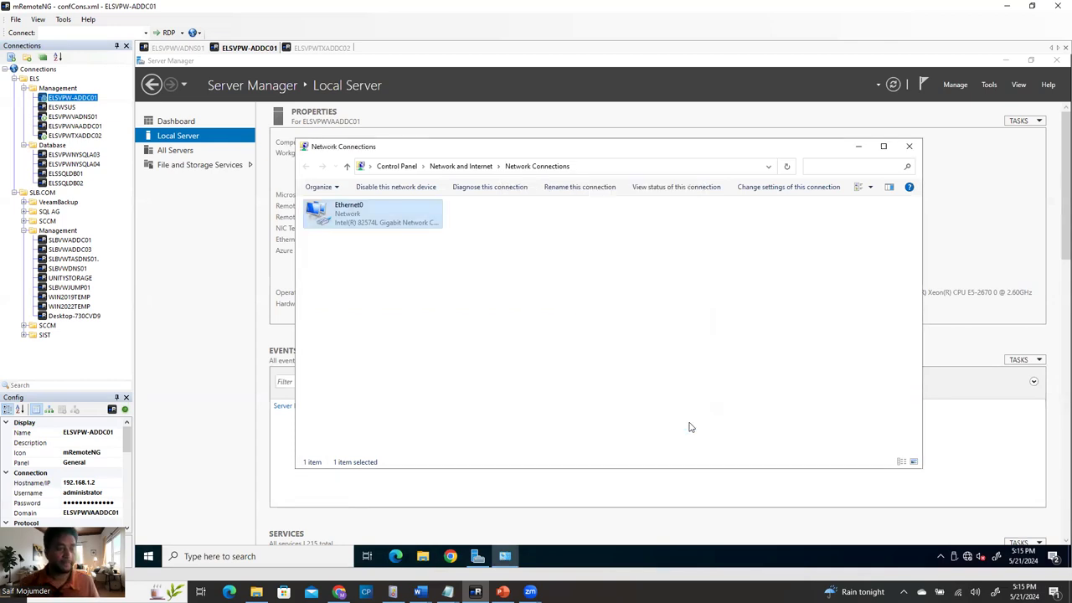
pyautogui.click(909, 147)
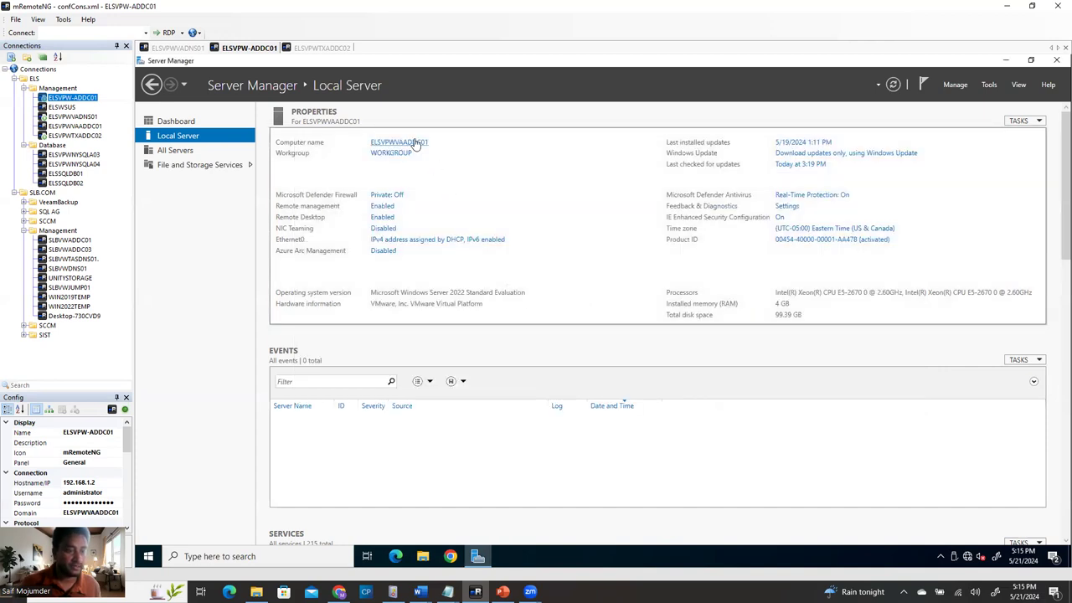
pyautogui.click(342, 49)
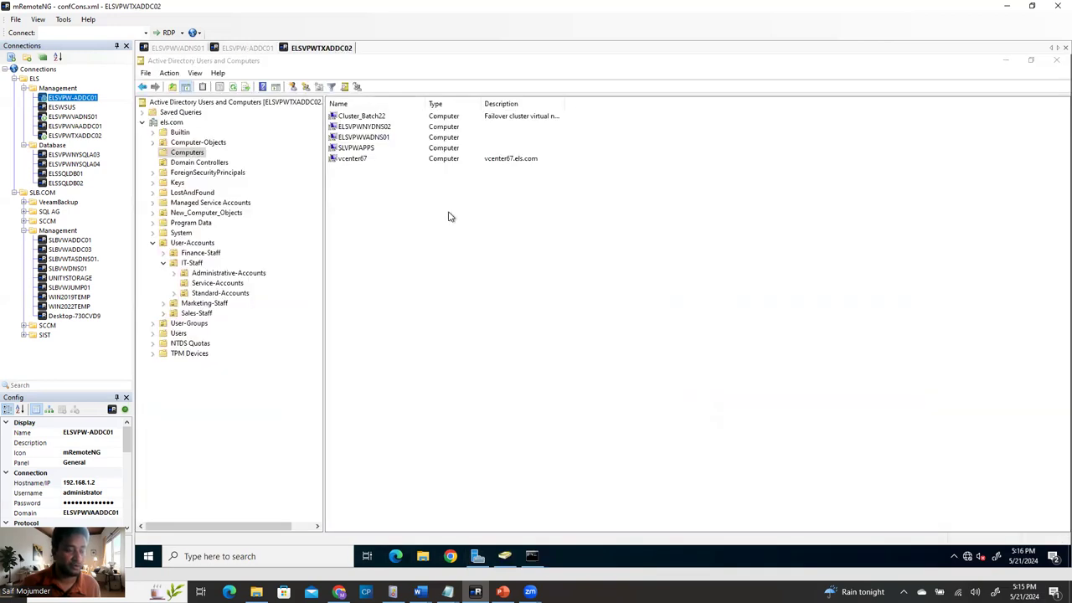
pyautogui.click(532, 556)
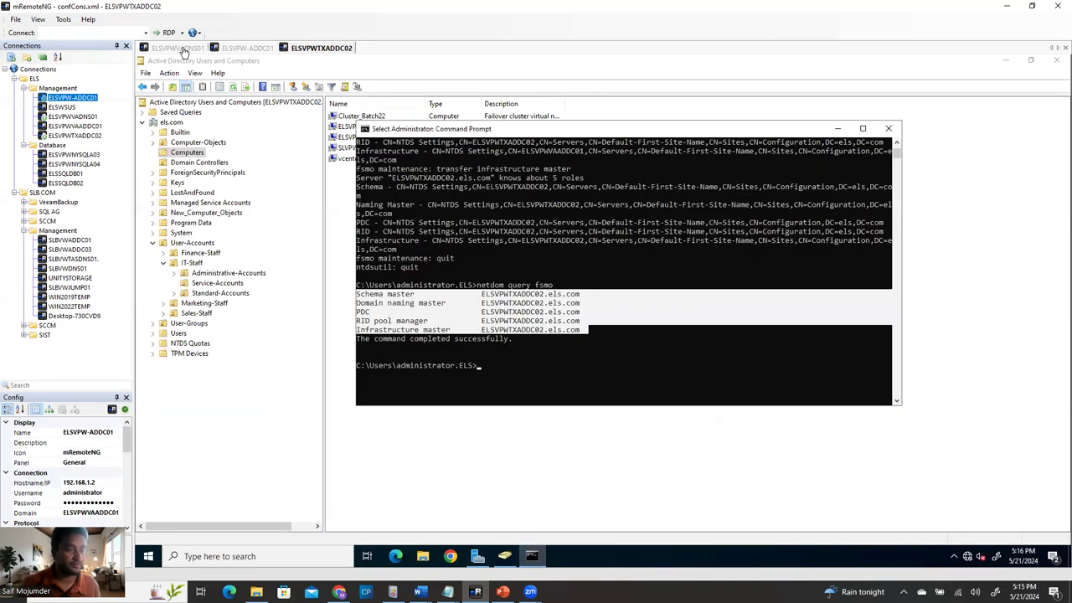
pyautogui.click(248, 48)
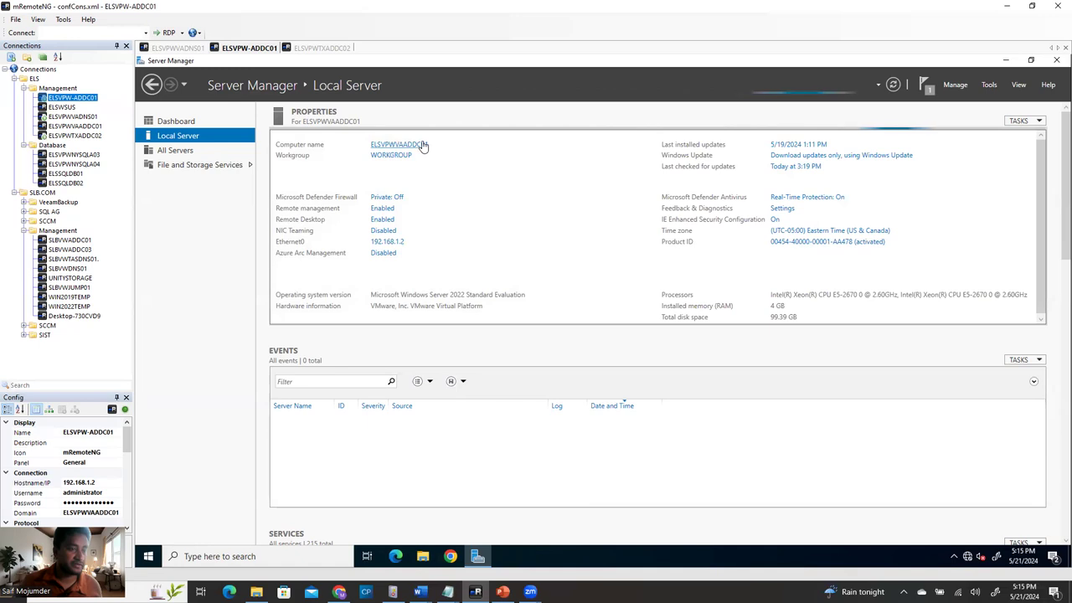
pyautogui.click(186, 121)
# Step: Start a role-based install on ELSVPWVAADDC01 and select Active Directory Domain Services with its management features
pyautogui.click(422, 193)
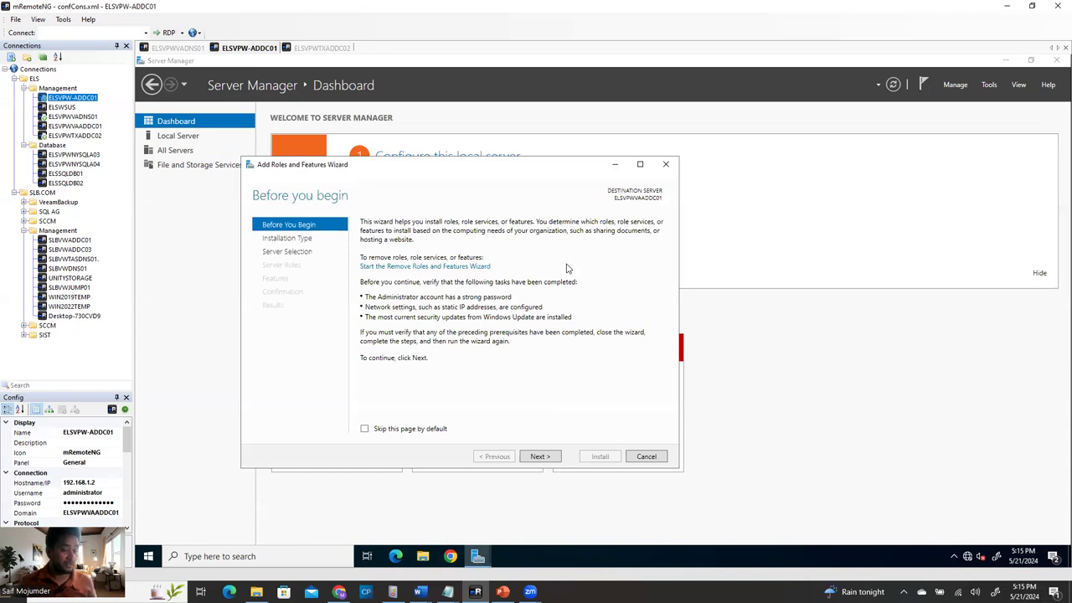
pyautogui.click(536, 458)
pyautogui.click(534, 459)
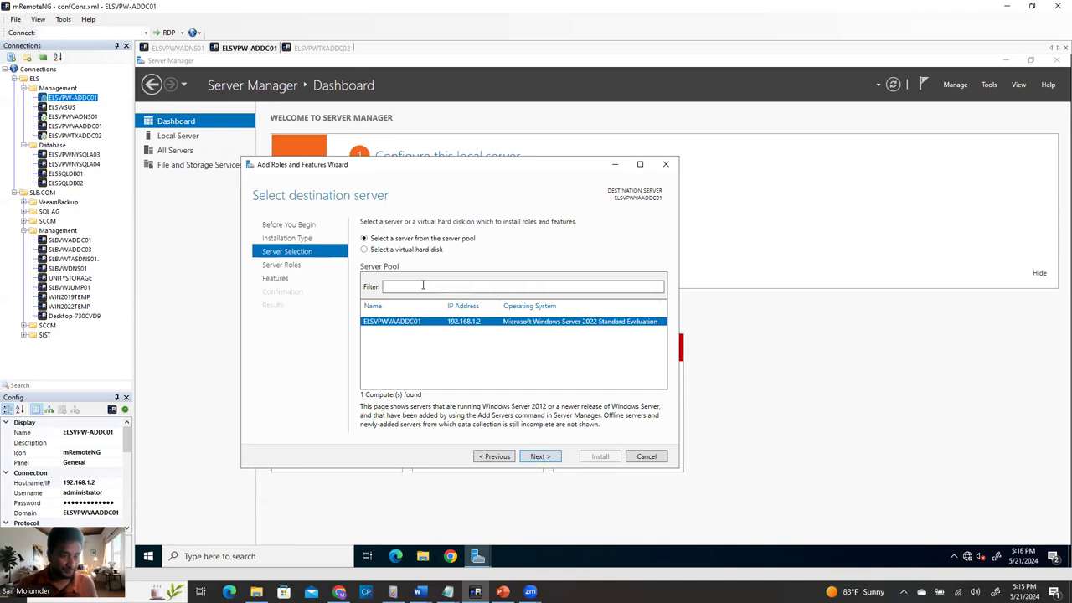
pyautogui.click(540, 457)
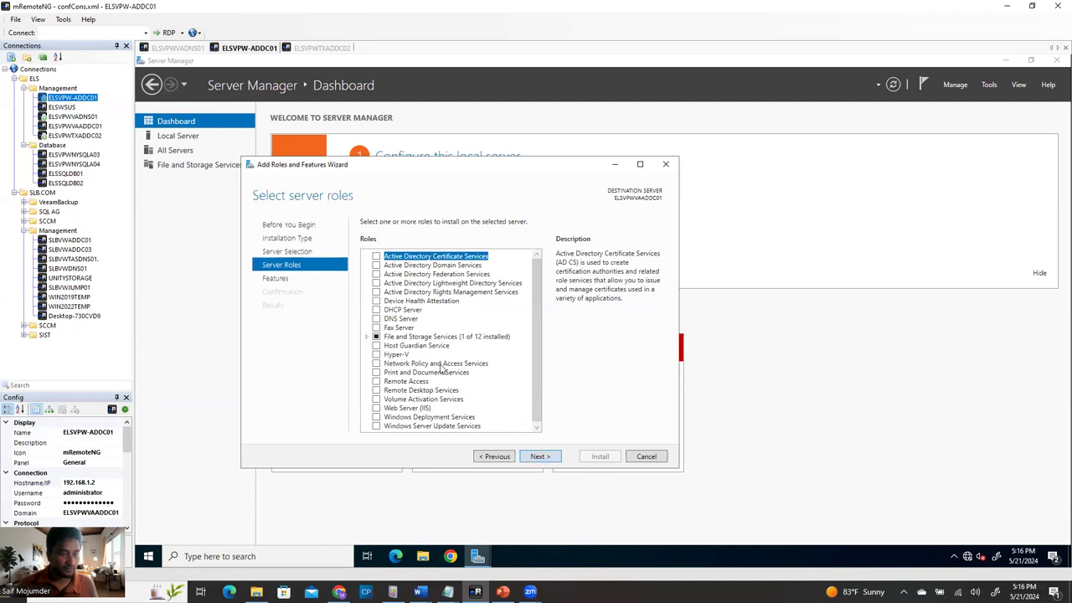
pyautogui.click(376, 266)
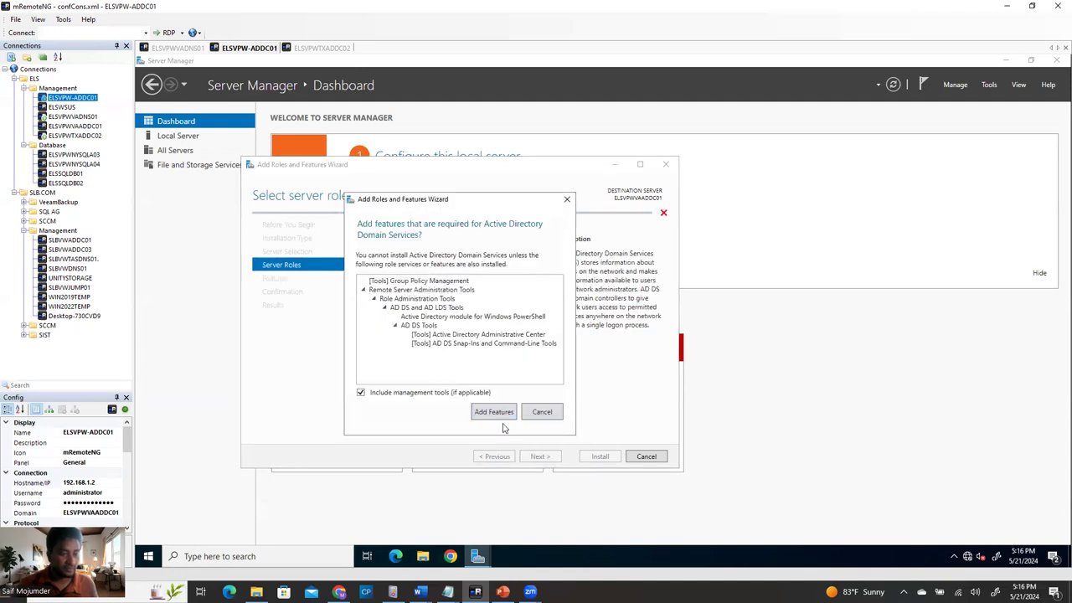
pyautogui.click(494, 412)
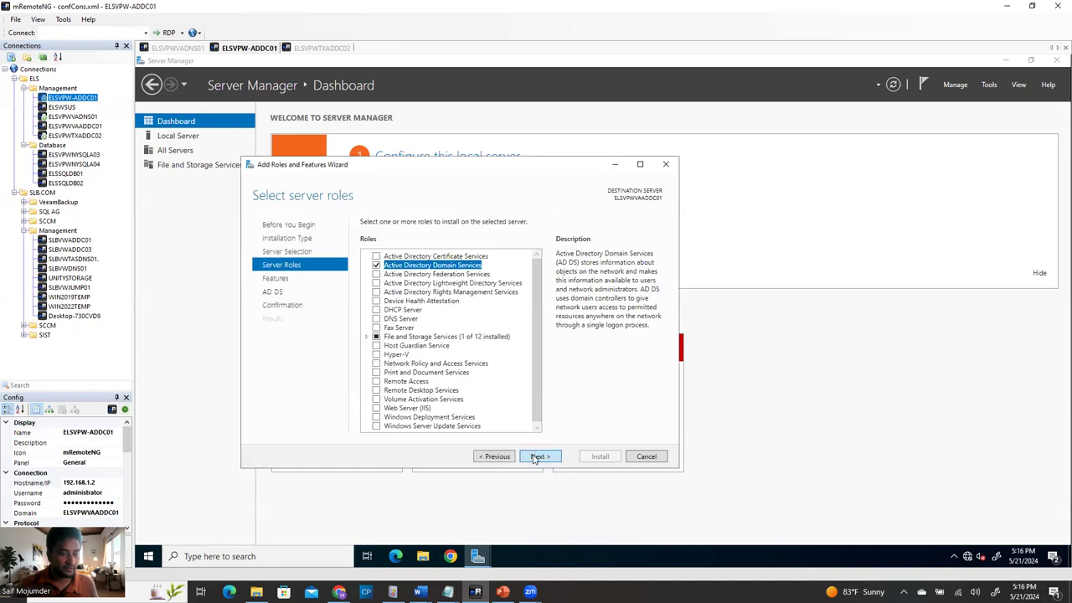
# Step: Advance past the Features and AD DS pages and start the installation
pyautogui.click(540, 457)
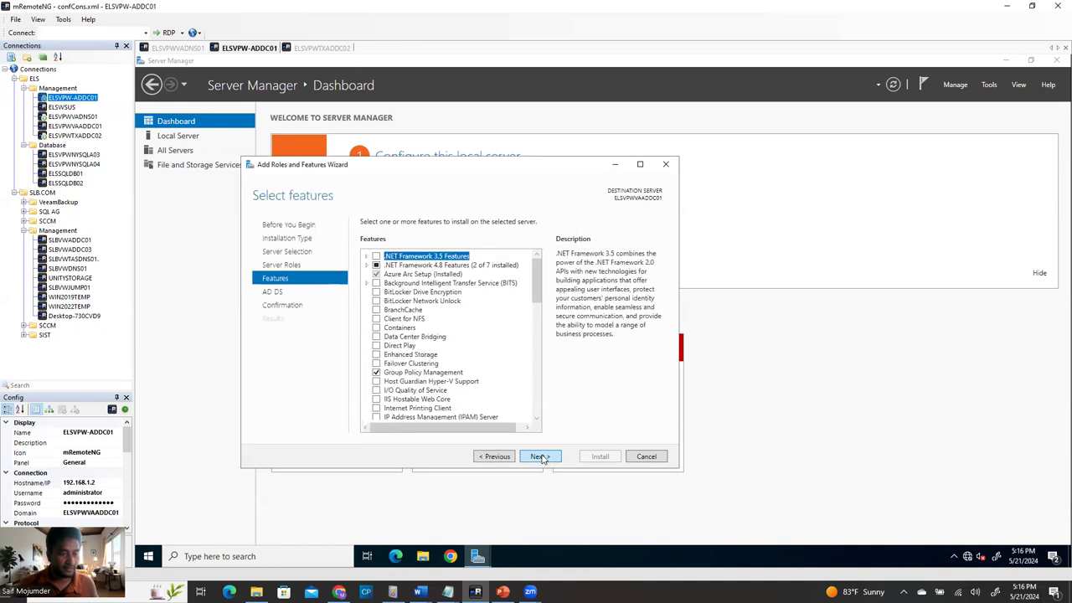
pyautogui.click(540, 458)
pyautogui.click(541, 457)
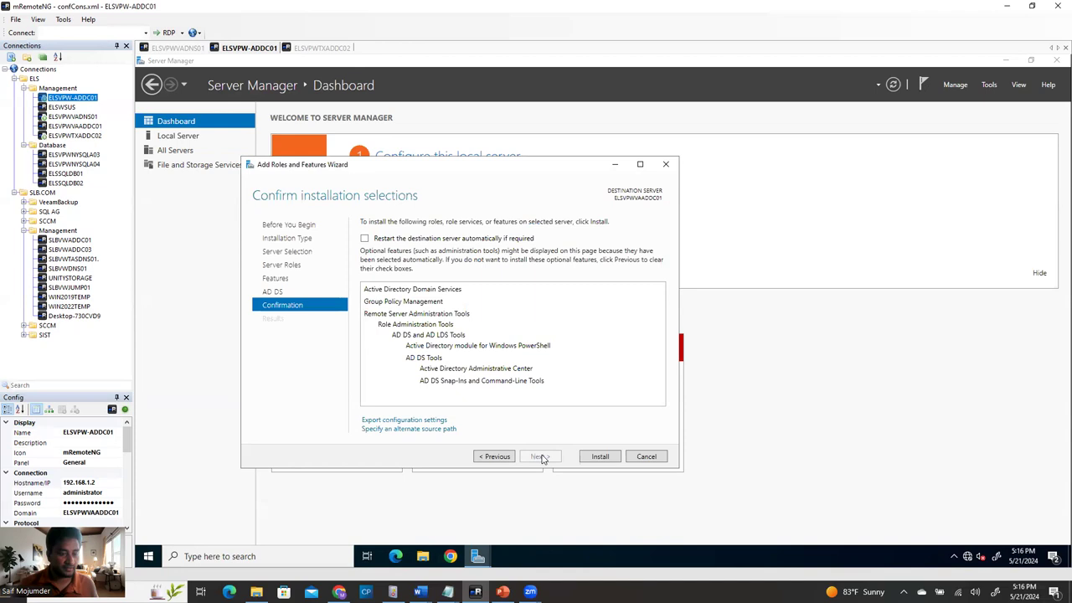
pyautogui.click(589, 458)
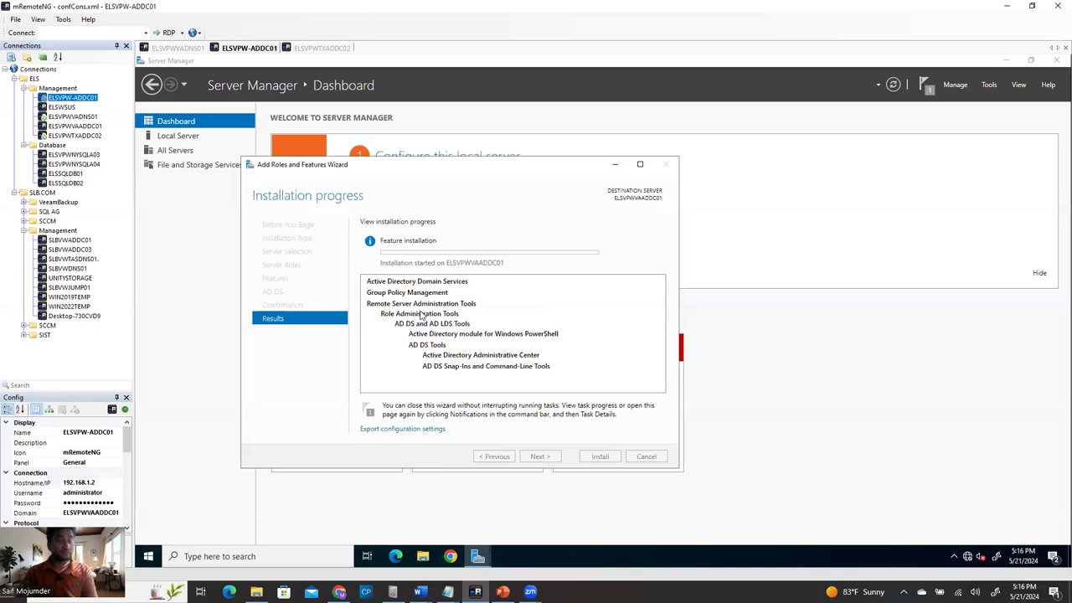
# Step: Check the ELSVPWTXADDC02 session twice, returning each time to the new server's installation progress
pyautogui.click(345, 48)
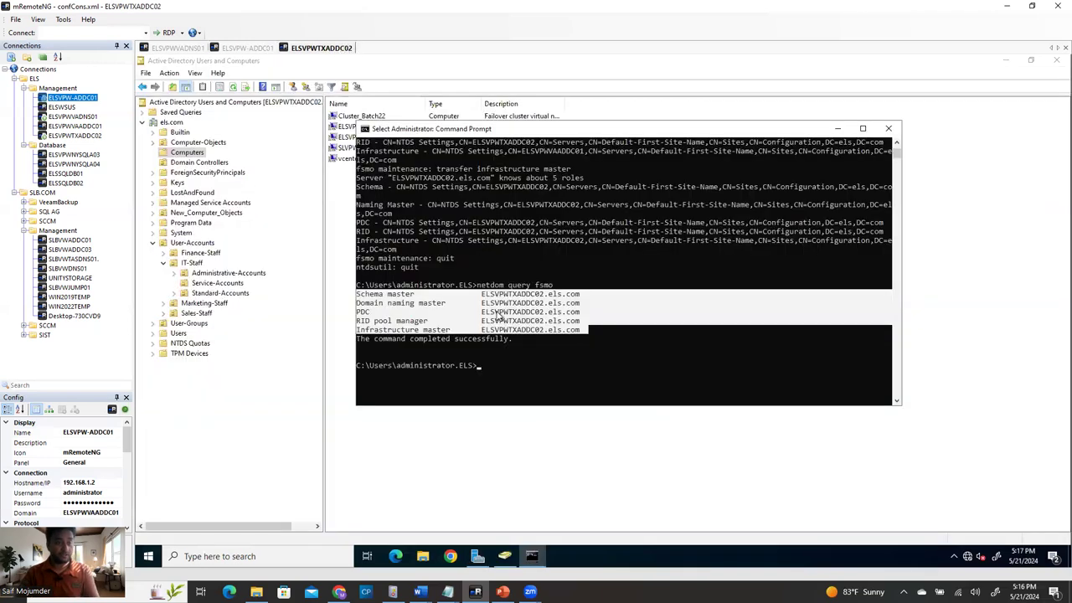
pyautogui.click(238, 47)
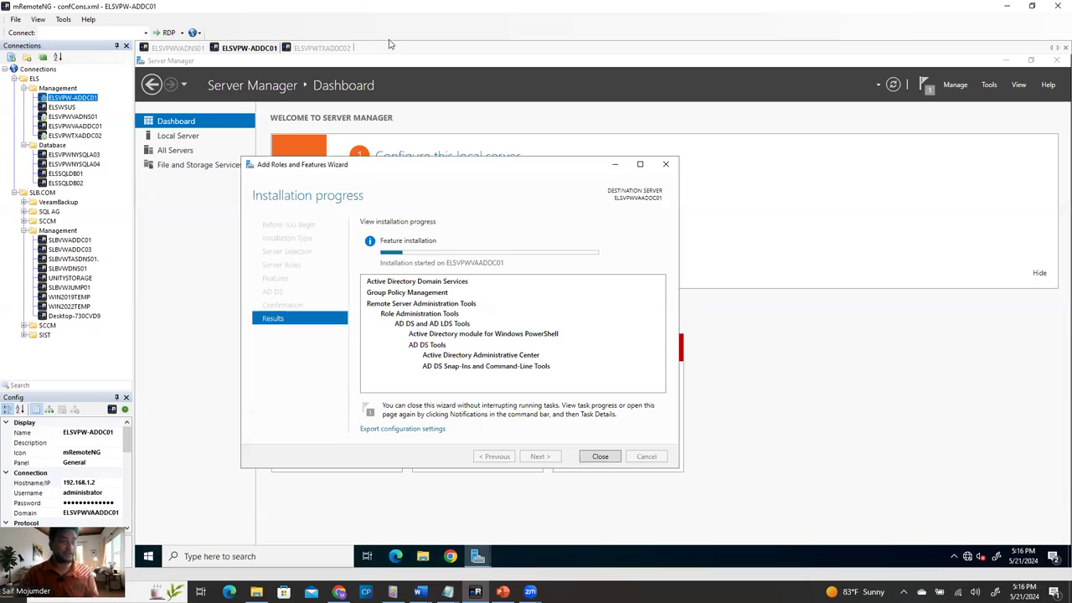
pyautogui.click(325, 49)
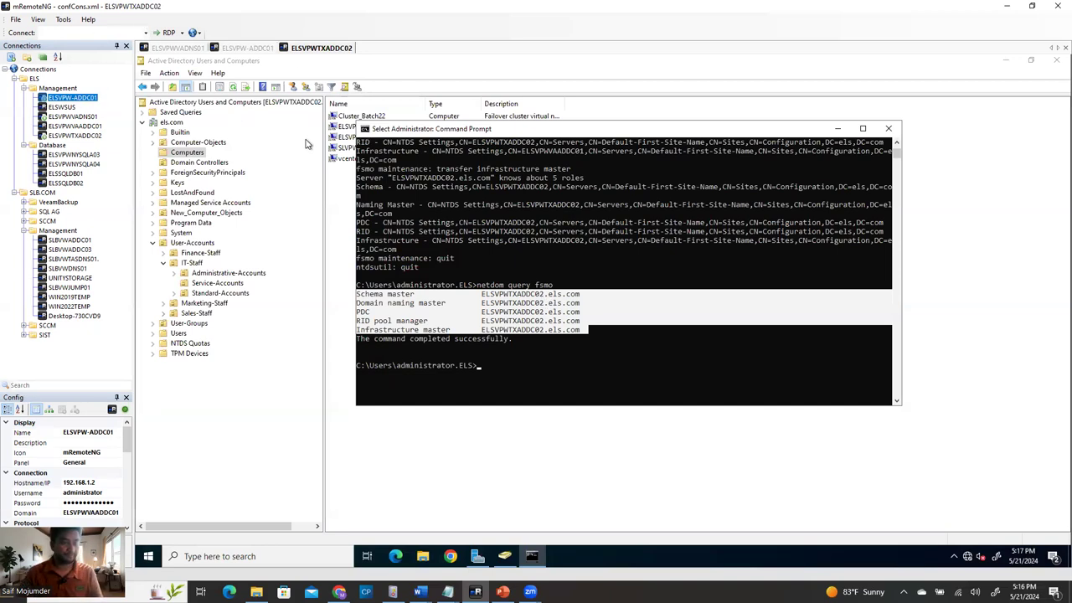
pyautogui.click(249, 49)
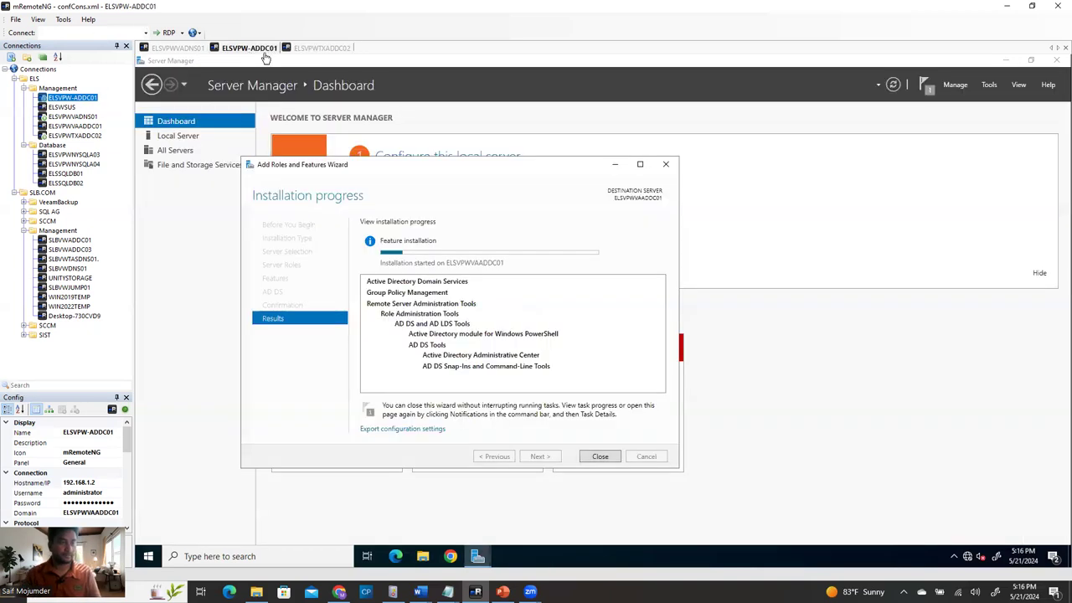
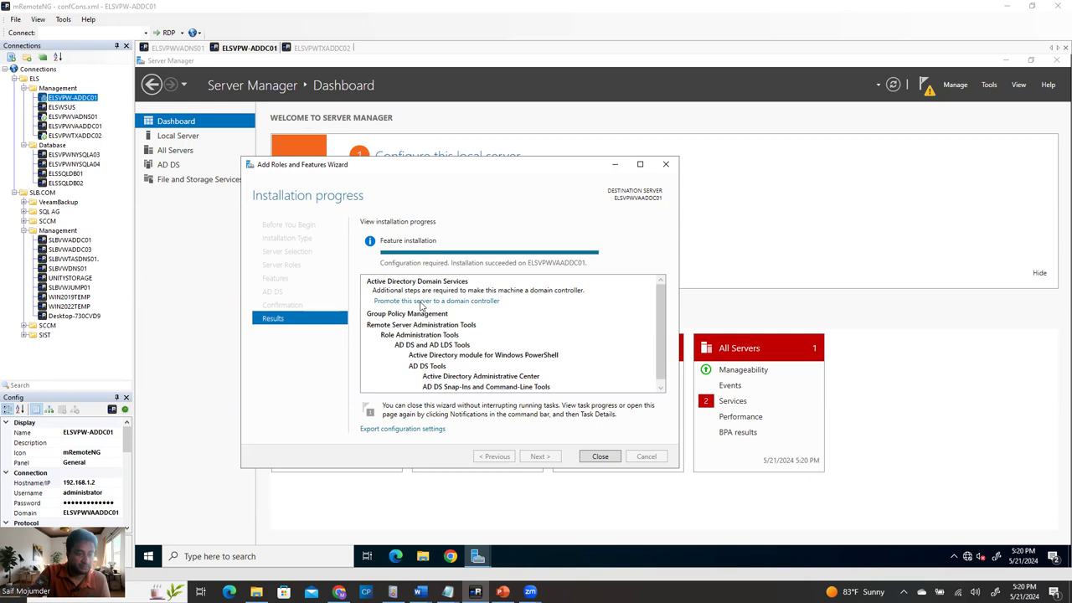
# Step: Close the feature installation wizard and launch domain controller promotion from the post-deployment notification
pyautogui.click(600, 457)
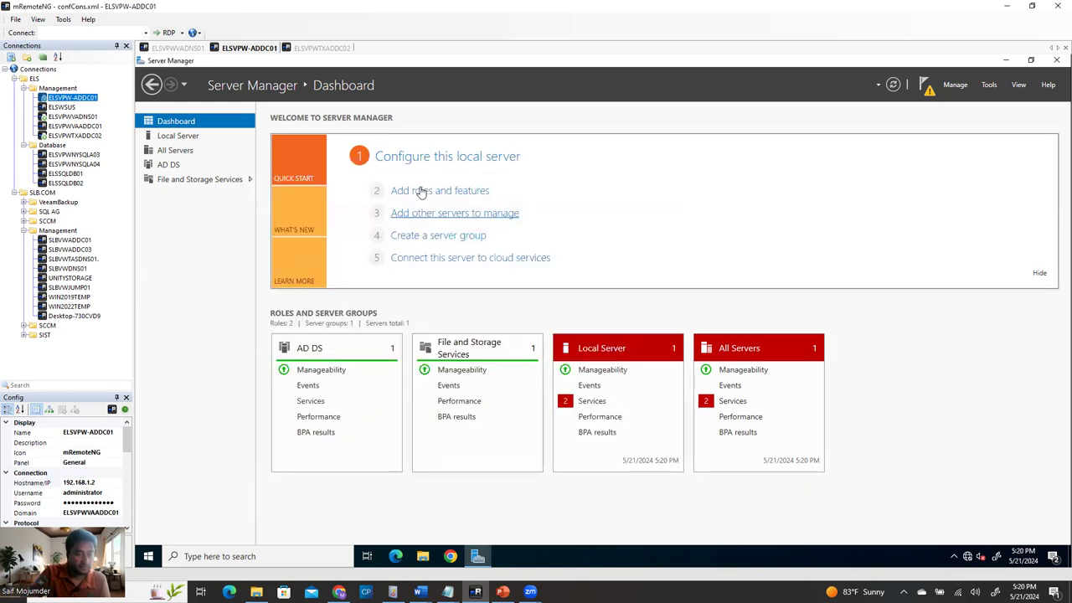
pyautogui.click(926, 86)
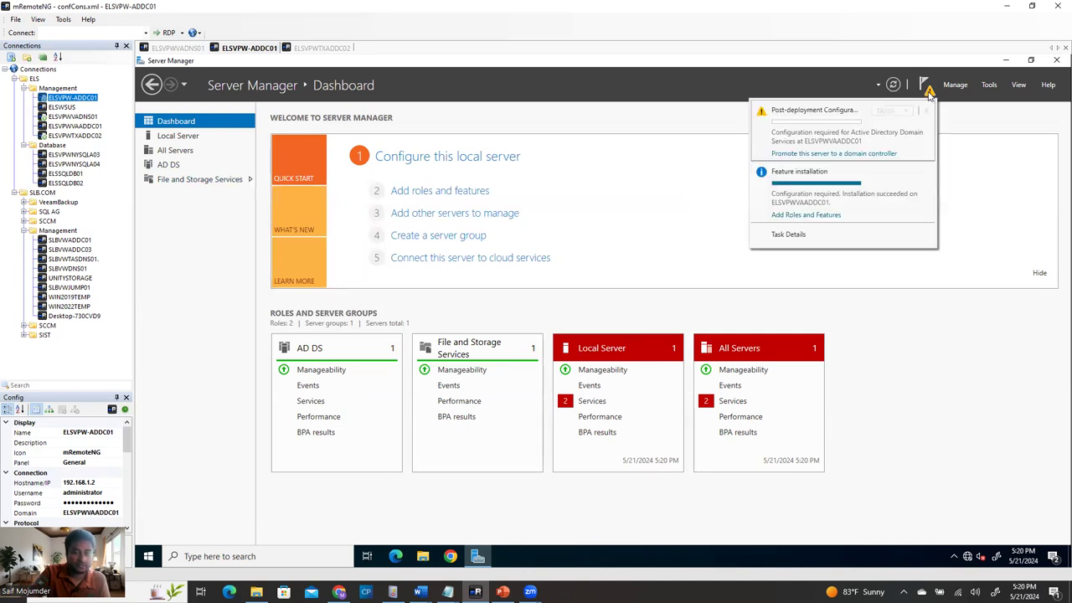
pyautogui.click(798, 155)
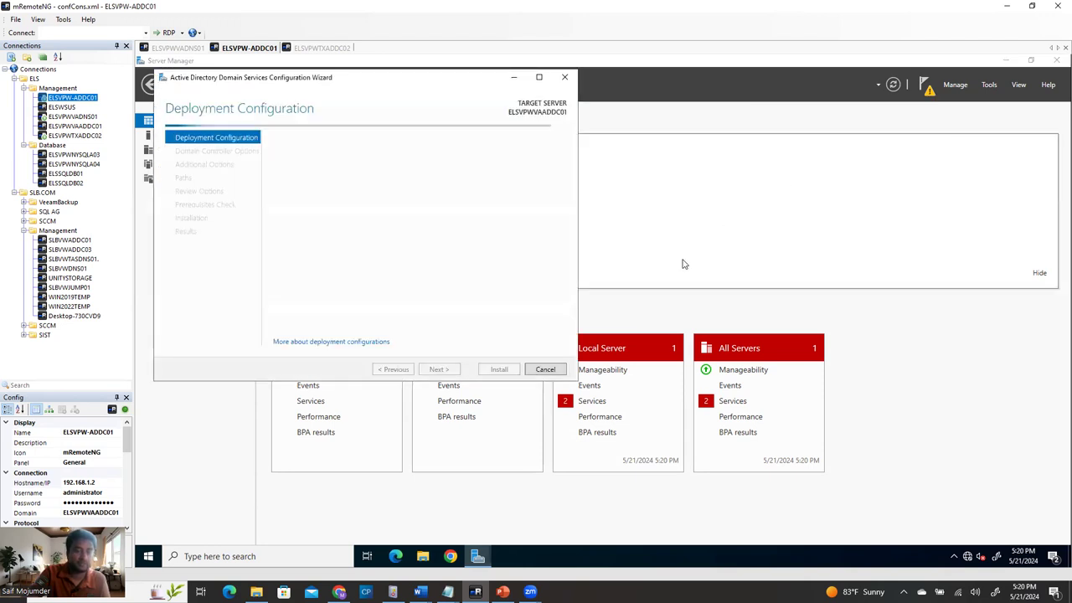
pyautogui.click(1007, 62)
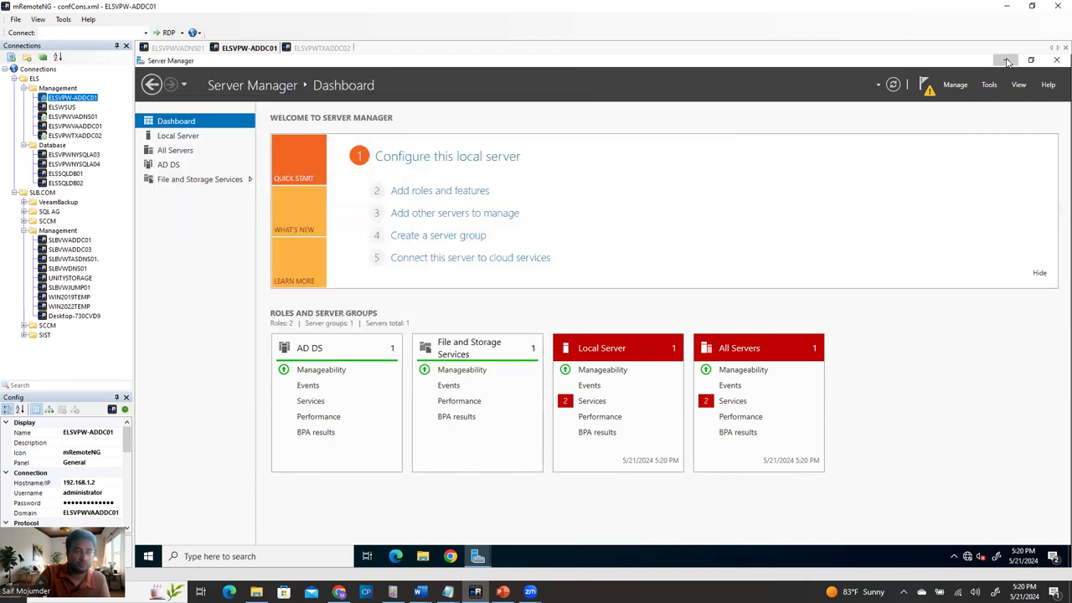
pyautogui.click(1007, 62)
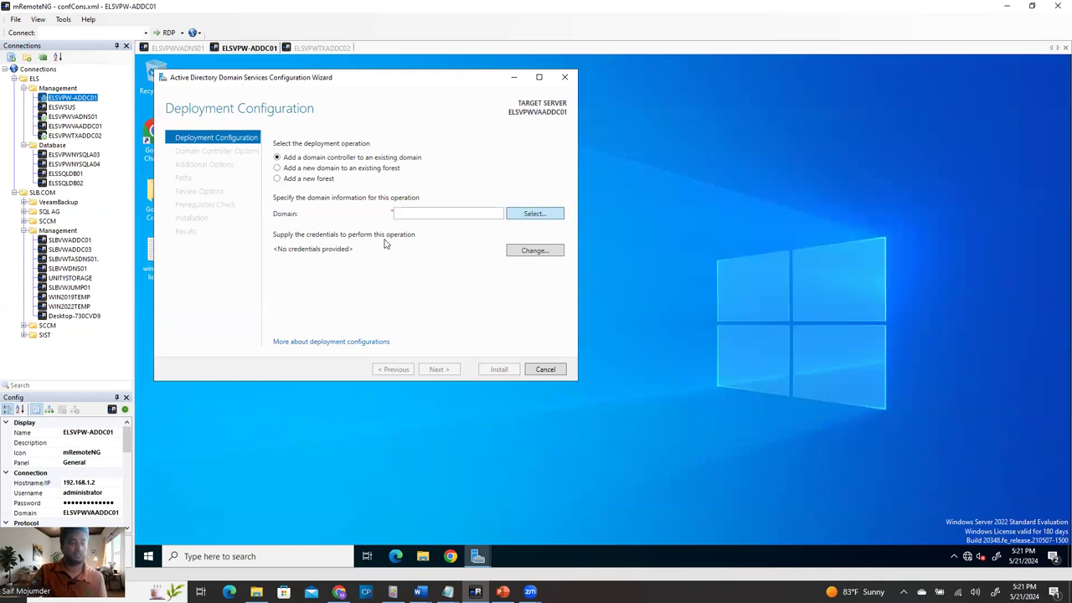
pyautogui.click(524, 216)
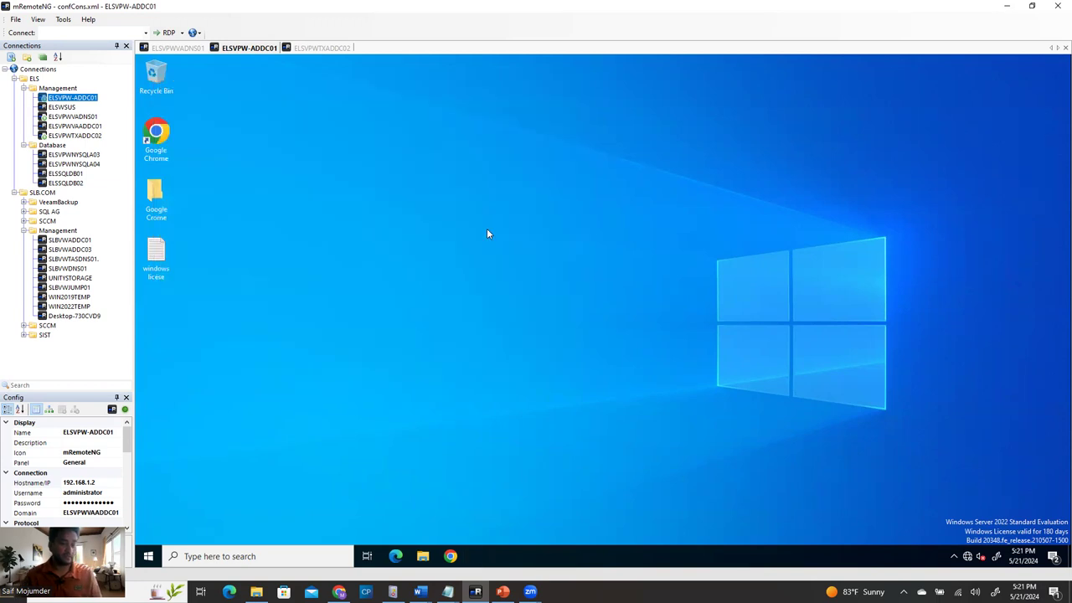
# Step: Refresh the remote desktop and open the Start menu
pyautogui.rightClick(452, 274)
pyautogui.click(483, 318)
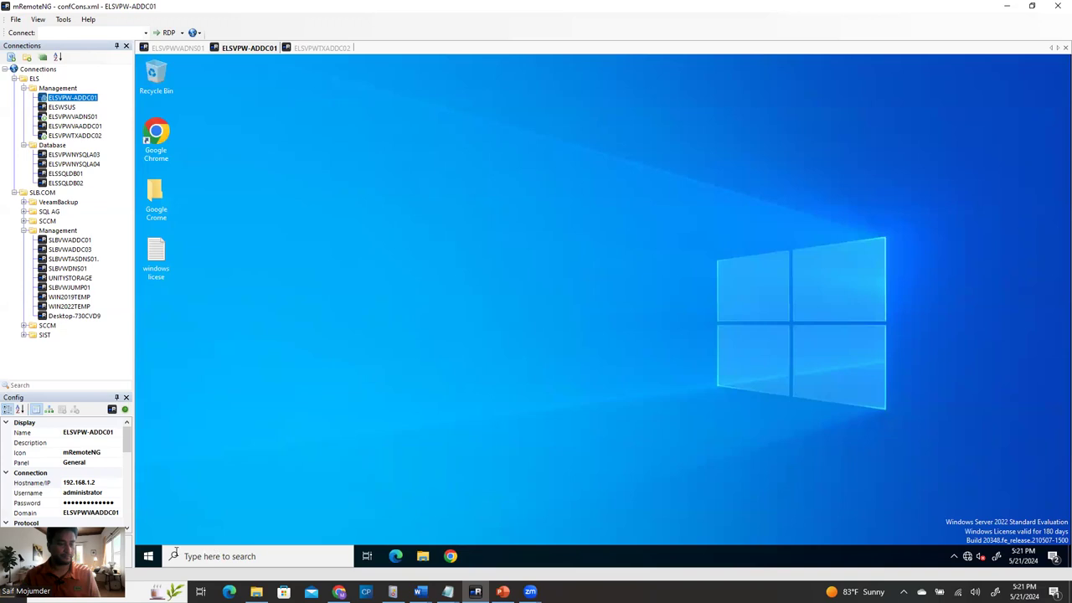
pyautogui.click(148, 557)
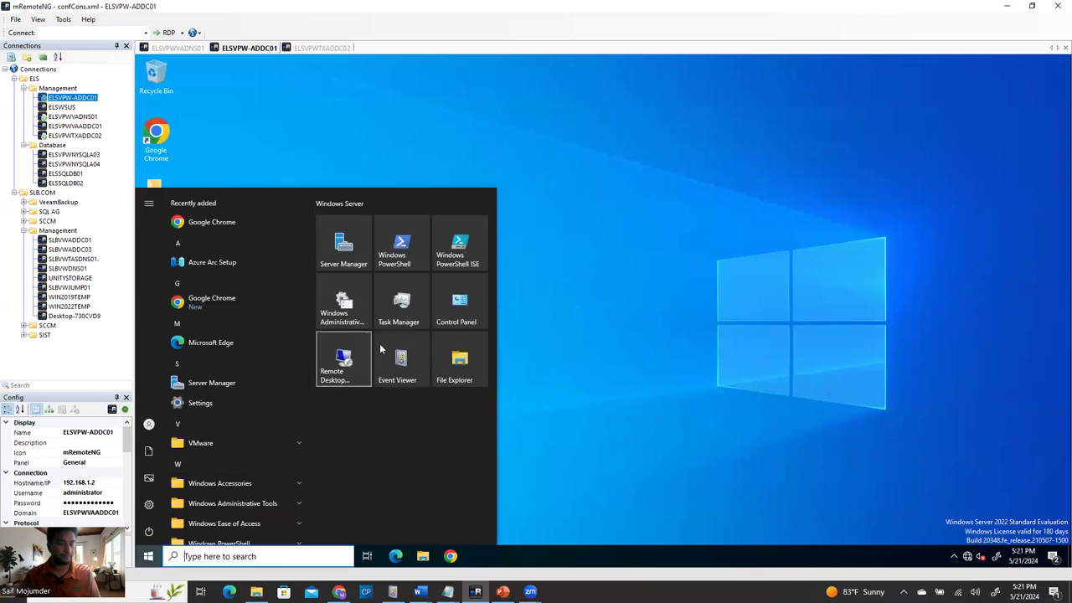
# Step: Relaunch Server Manager maximised, reopen the promotion wizard, and start selecting the existing domain
pyautogui.click(352, 252)
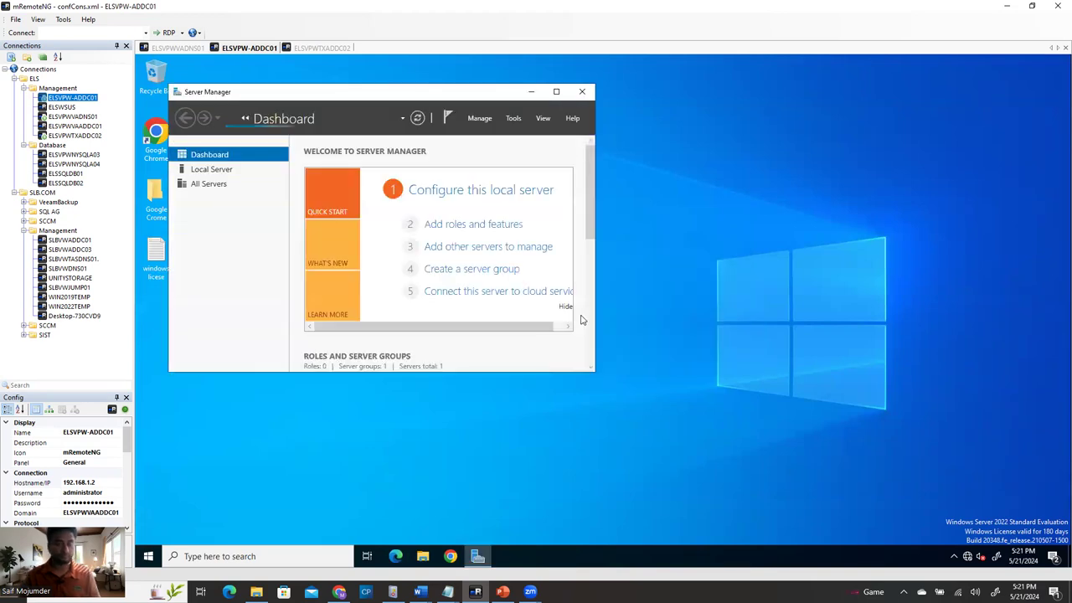
pyautogui.click(556, 93)
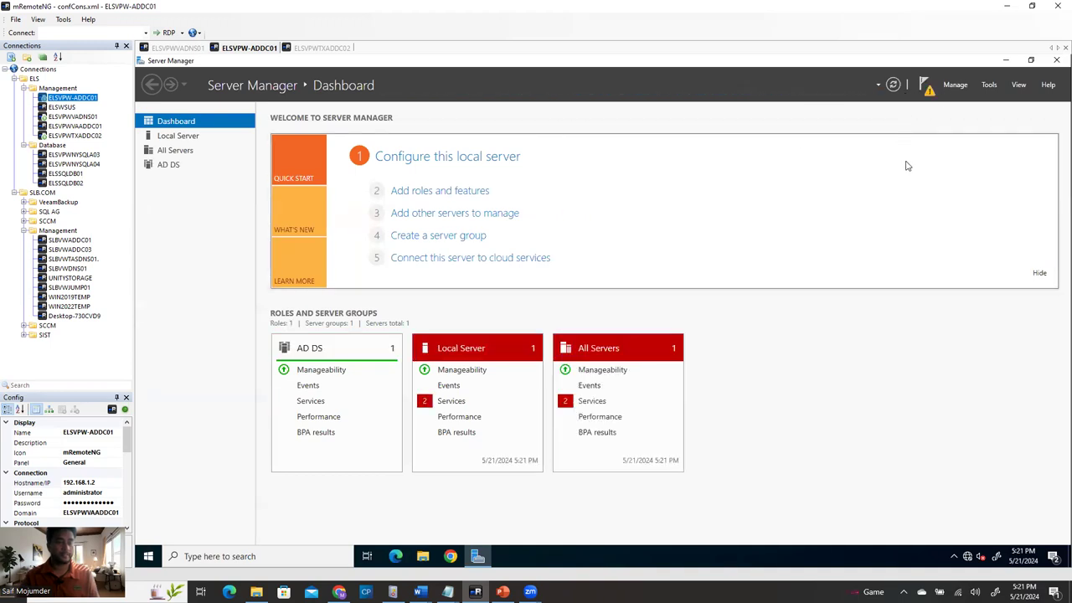
pyautogui.click(925, 84)
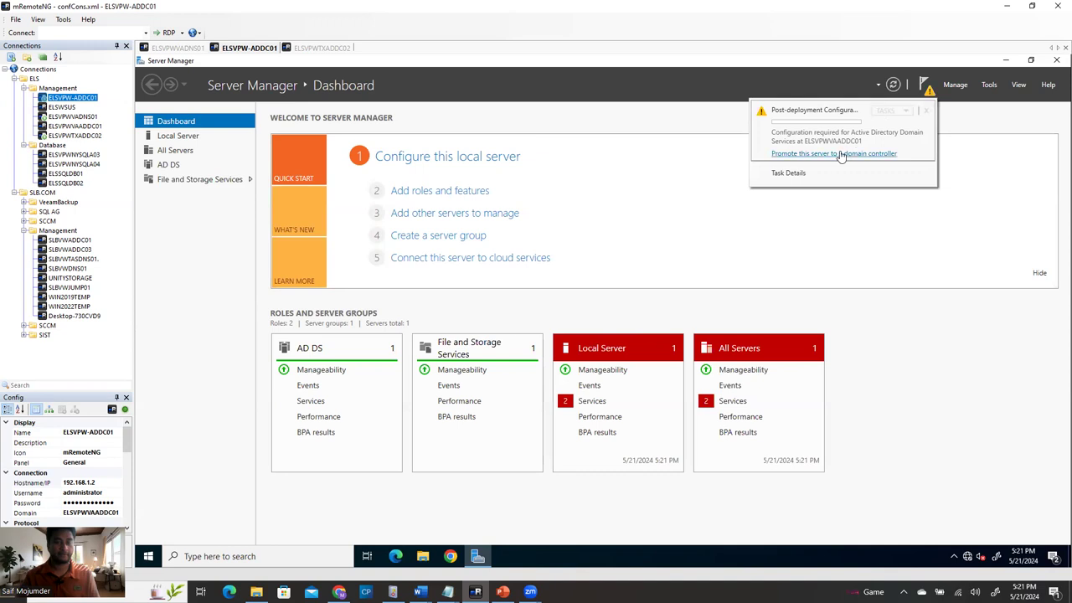
pyautogui.click(837, 154)
pyautogui.click(1007, 62)
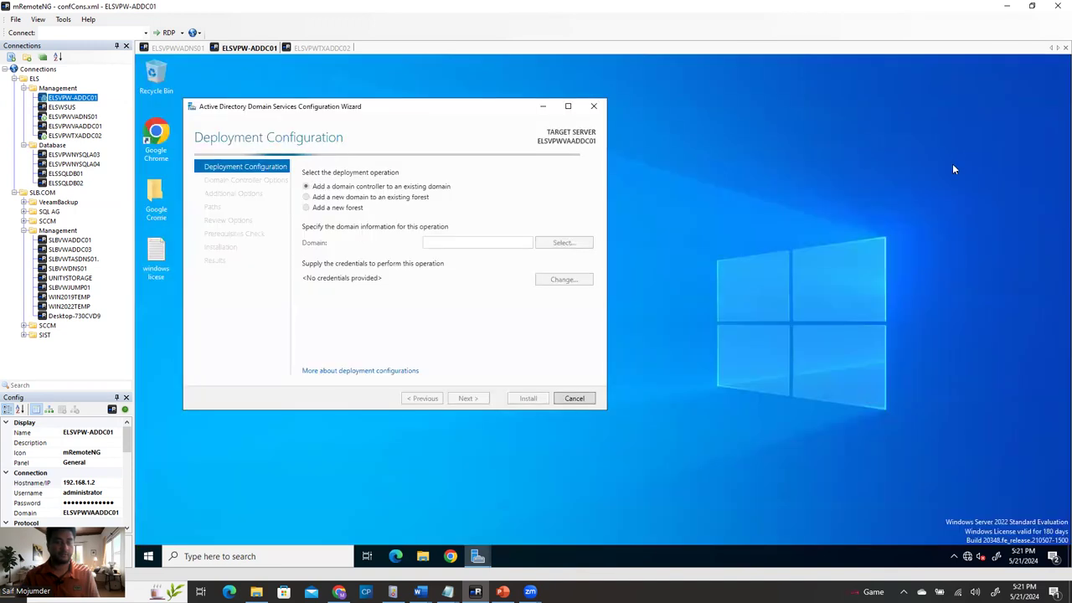
pyautogui.click(563, 244)
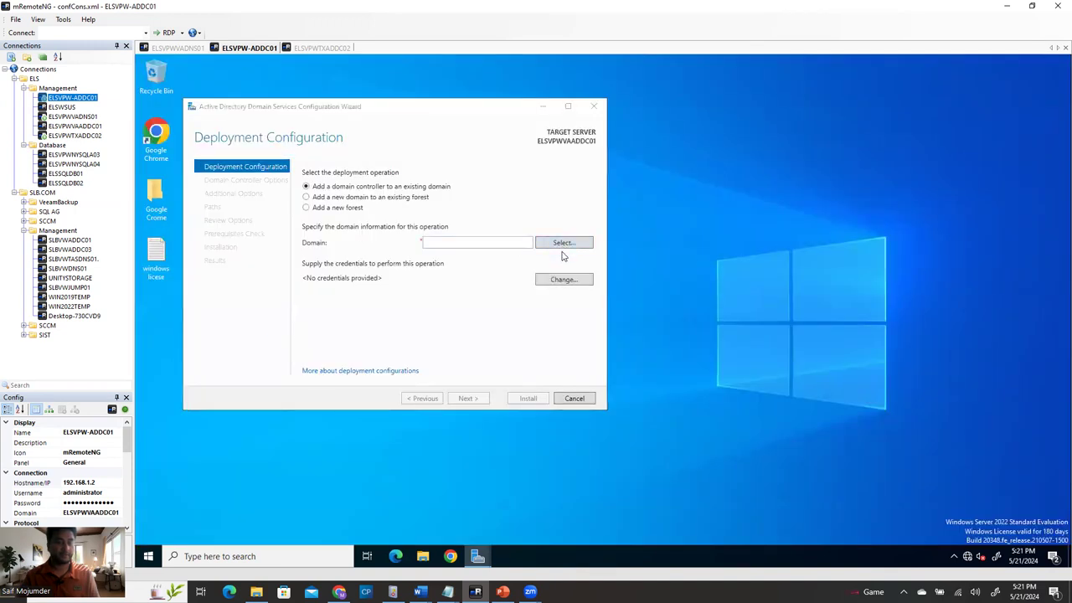
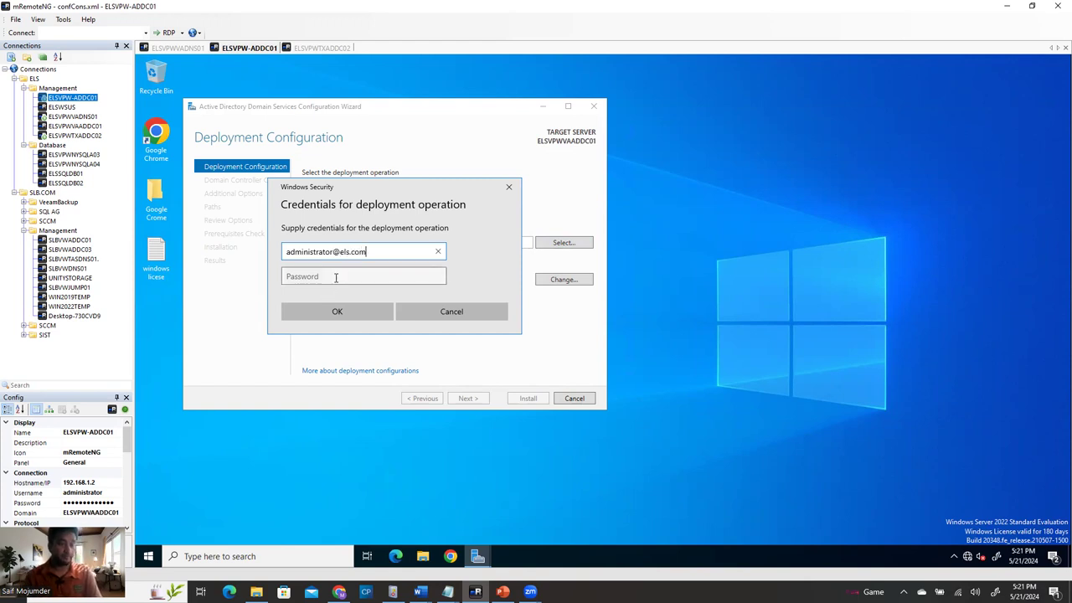
# Step: Enter the domain administrator user name and password, then choose els.com as the target domain
pyautogui.click(336, 277)
pyautogui.doubleClick(370, 253)
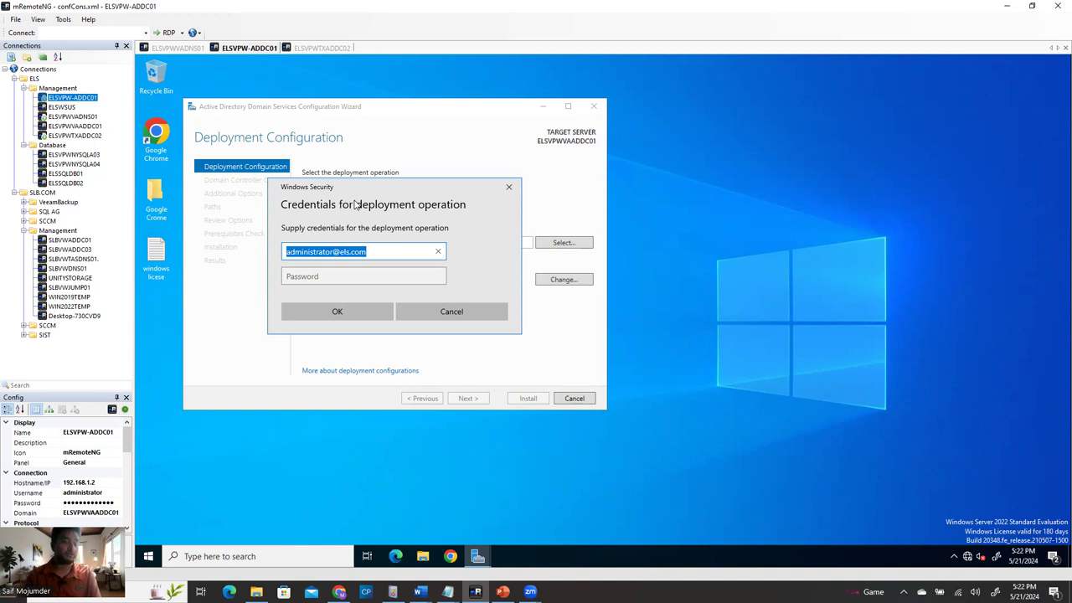
pyautogui.click(322, 277)
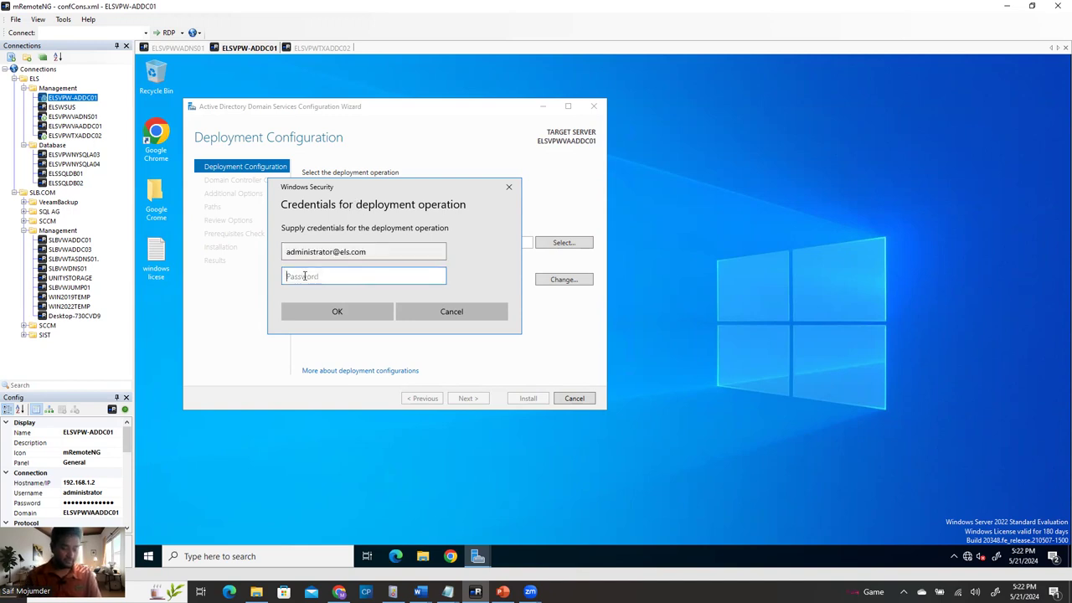
pyautogui.write('•••••')
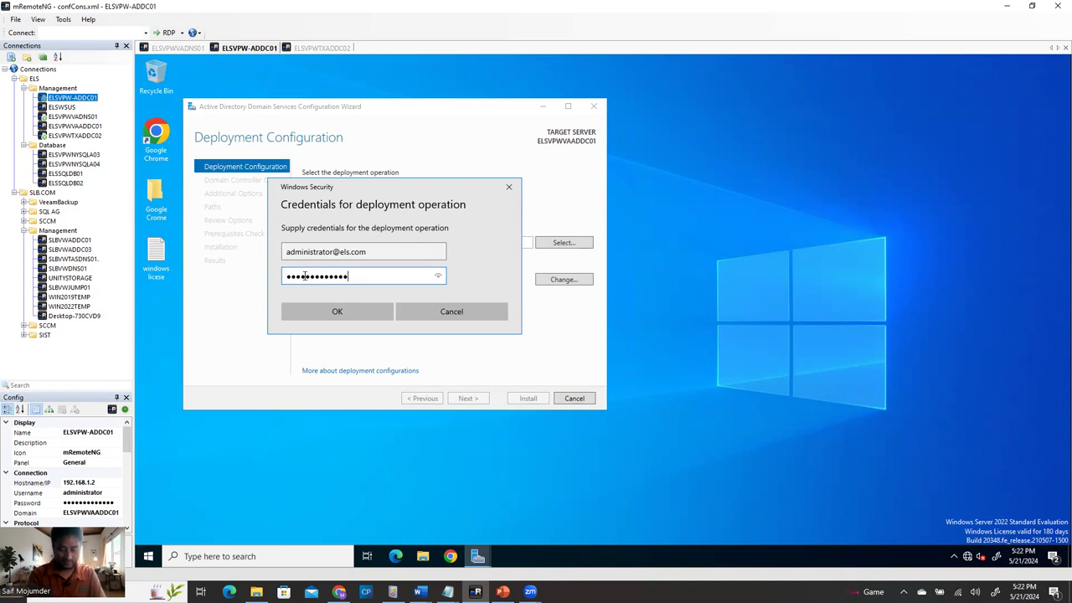
pyautogui.click(326, 318)
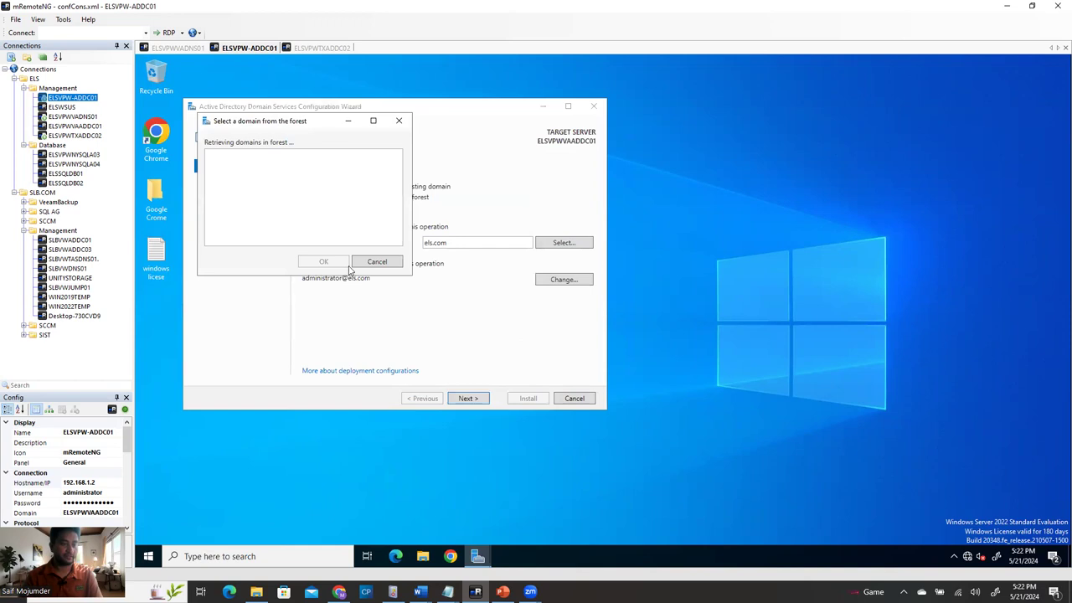
pyautogui.click(220, 168)
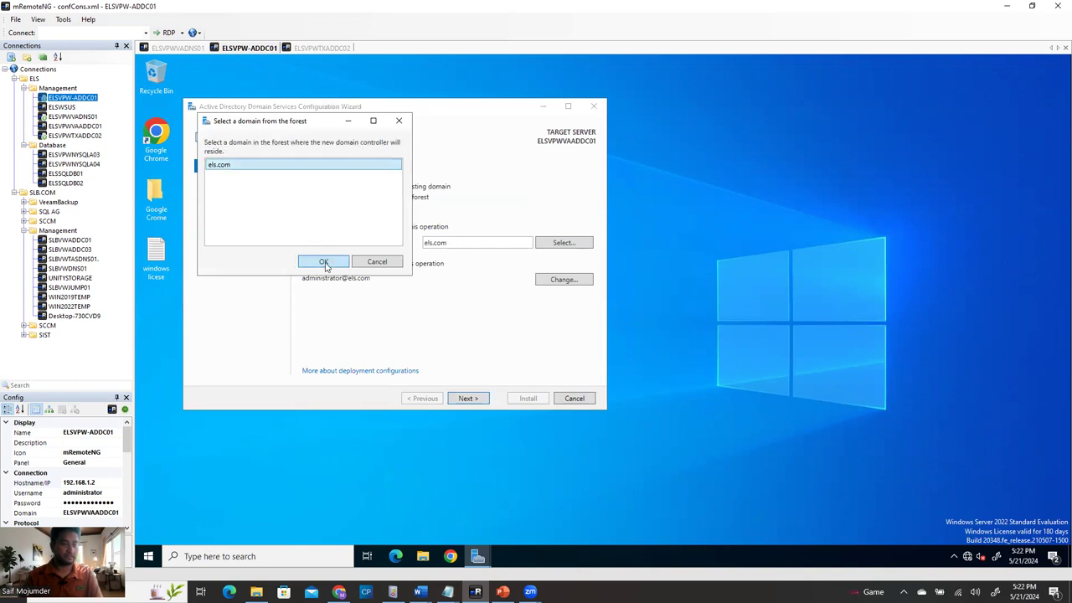
pyautogui.click(325, 262)
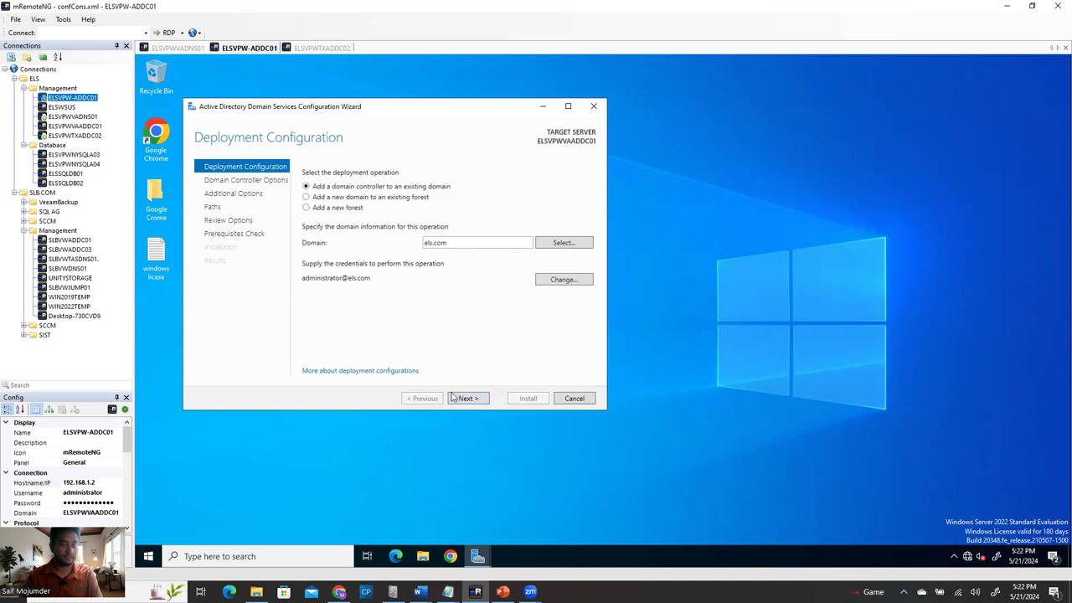
# Step: Untick DNS server, set and confirm the DSRM password, and continue to Additional Options
pyautogui.click(458, 400)
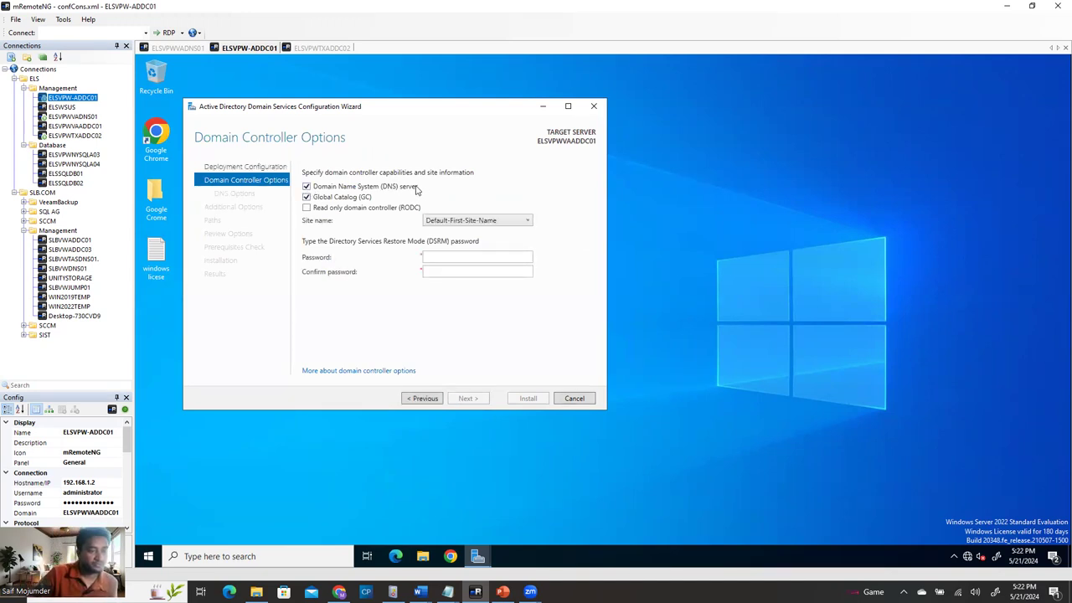
pyautogui.click(307, 186)
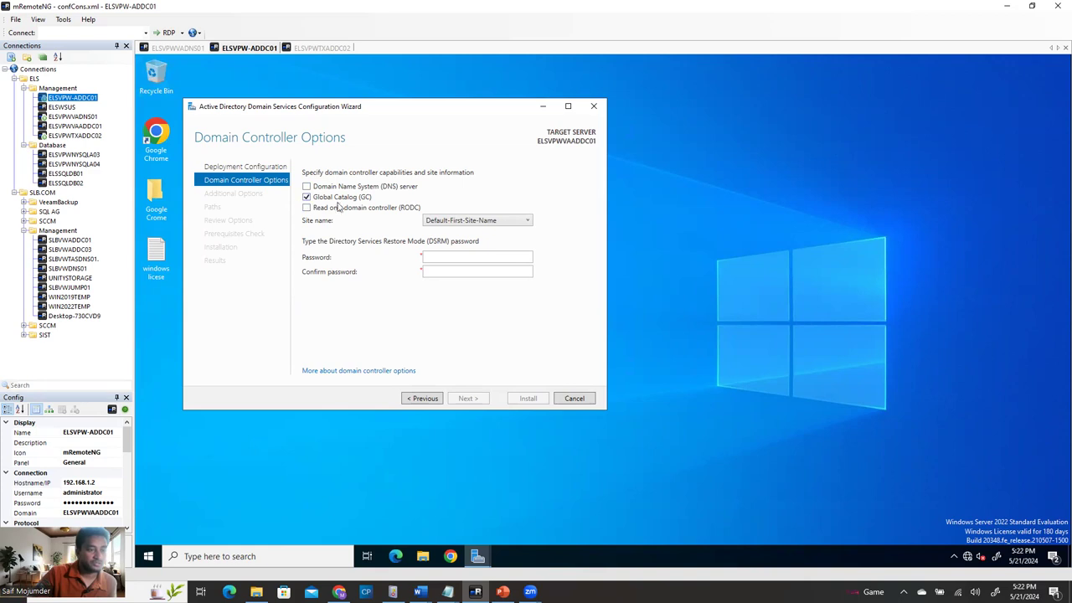
pyautogui.click(438, 259)
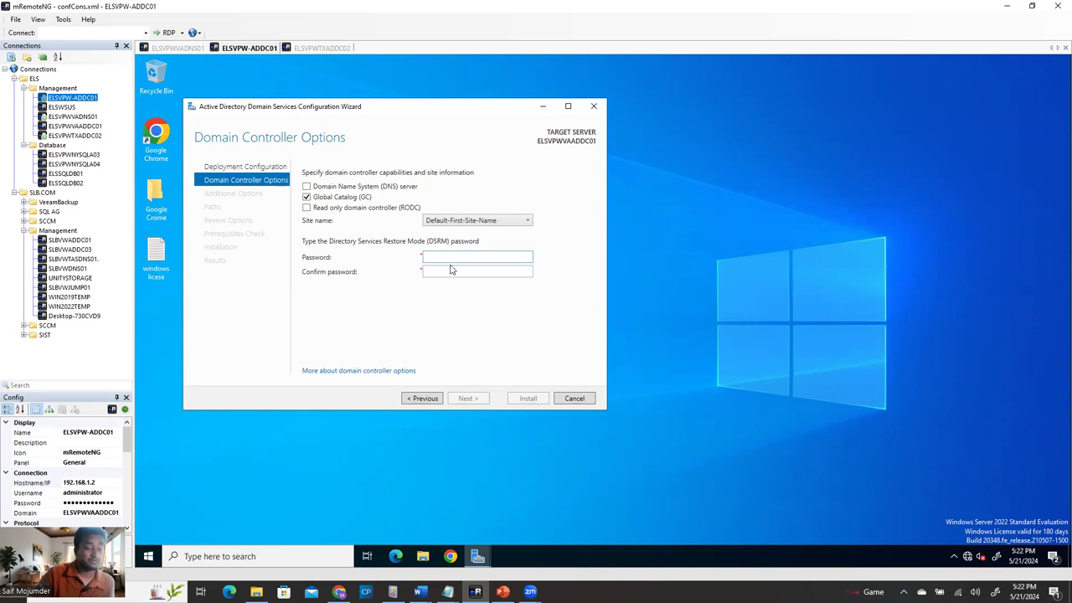
pyautogui.click(450, 269)
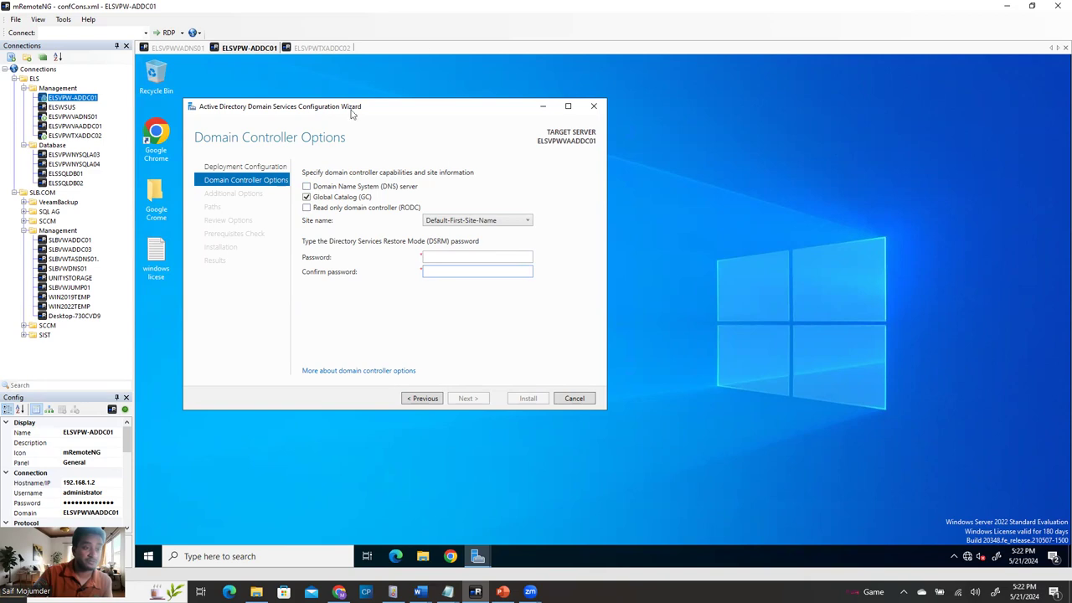
pyautogui.click(457, 256)
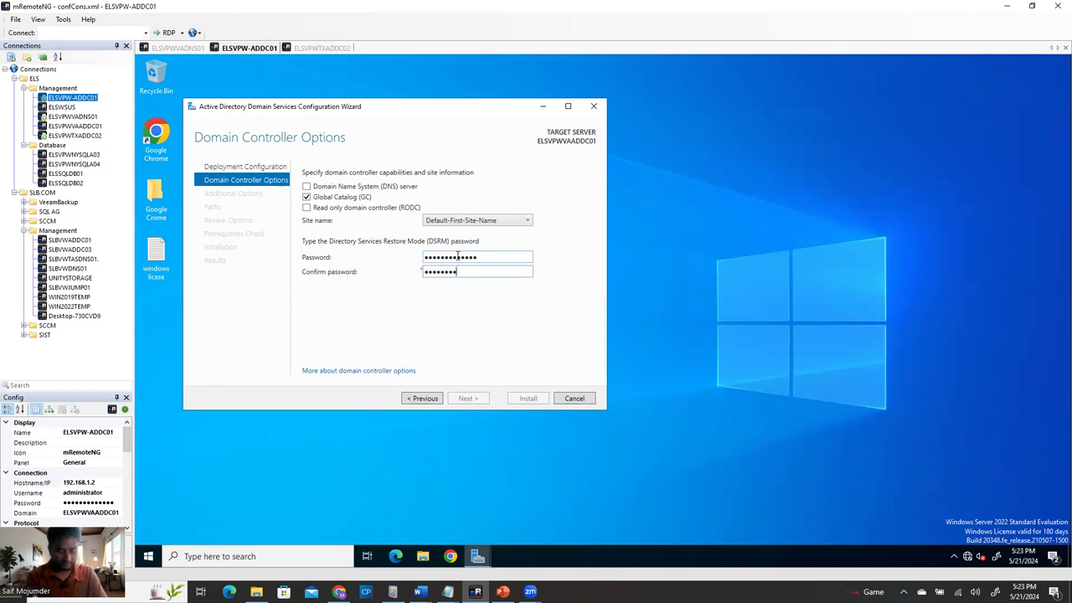
pyautogui.write('1')
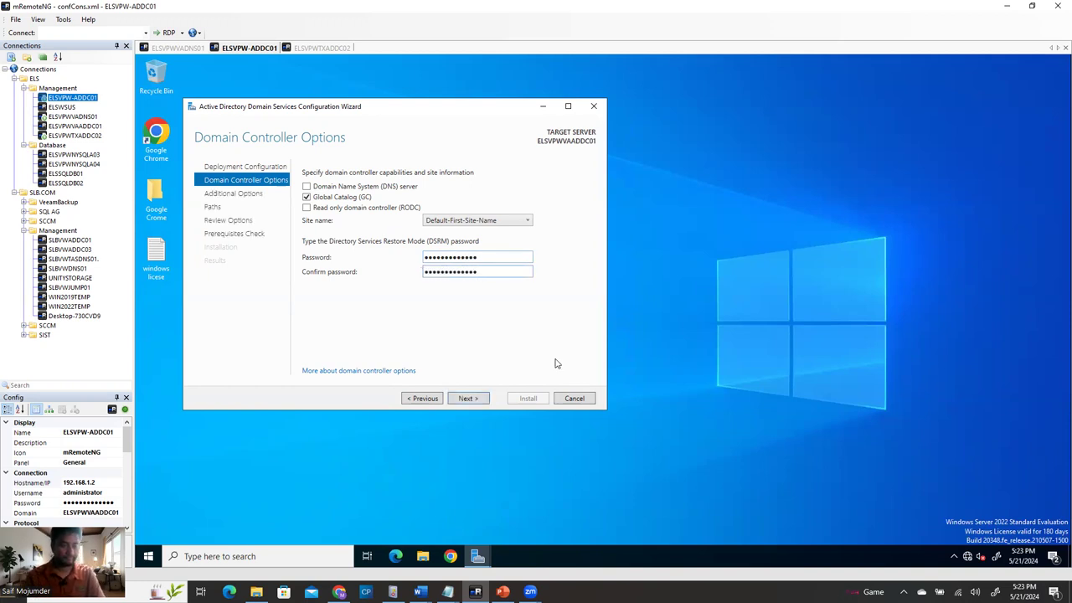
pyautogui.click(463, 399)
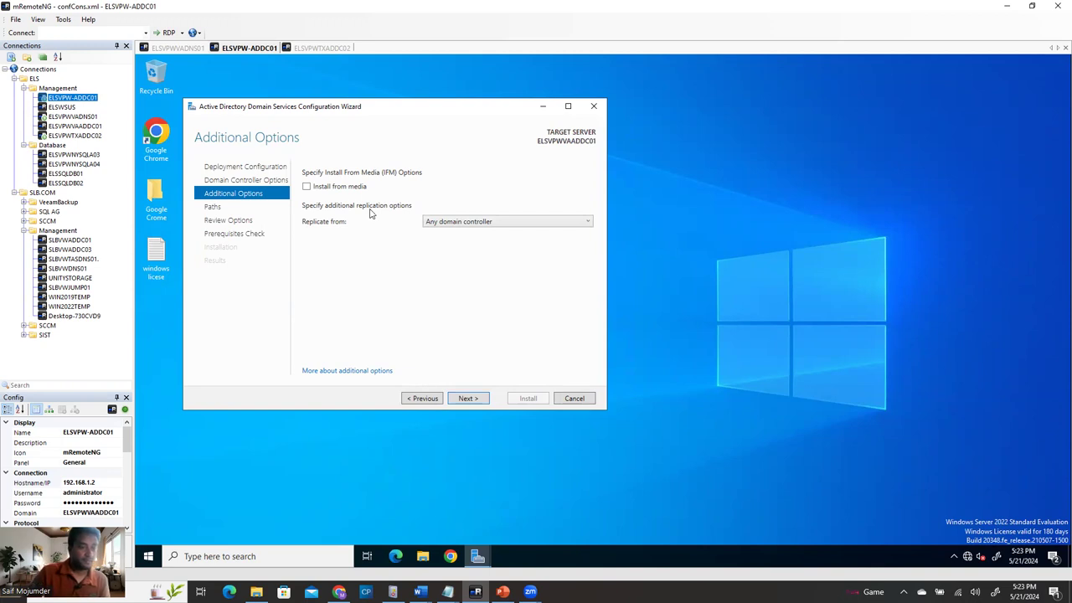
# Step: Keep Any domain controller as the replication source, accept default paths, and run prerequisites
pyautogui.click(512, 222)
pyautogui.click(469, 234)
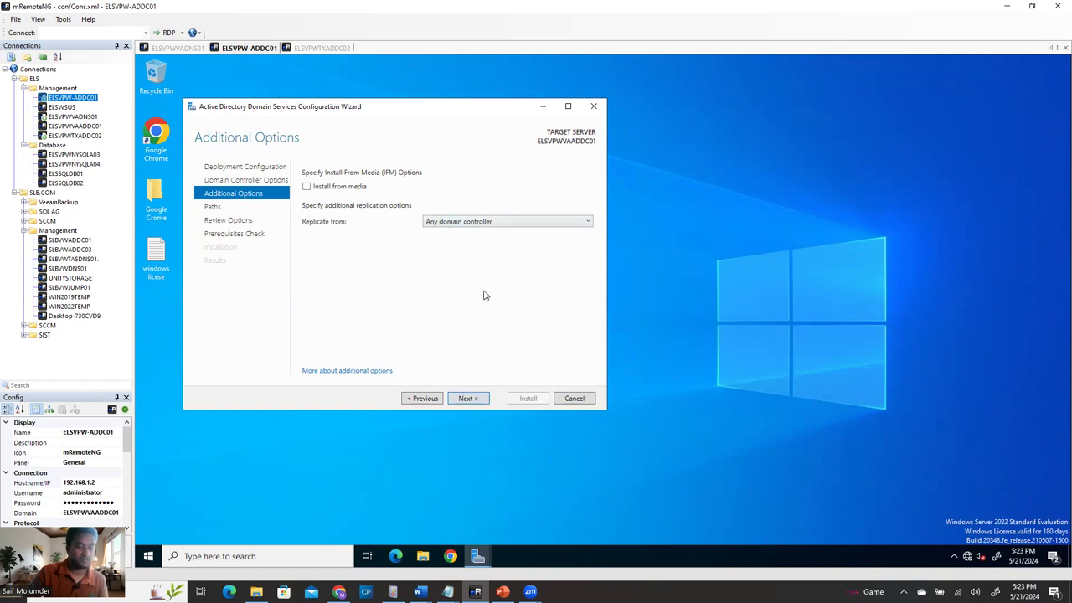
pyautogui.click(465, 399)
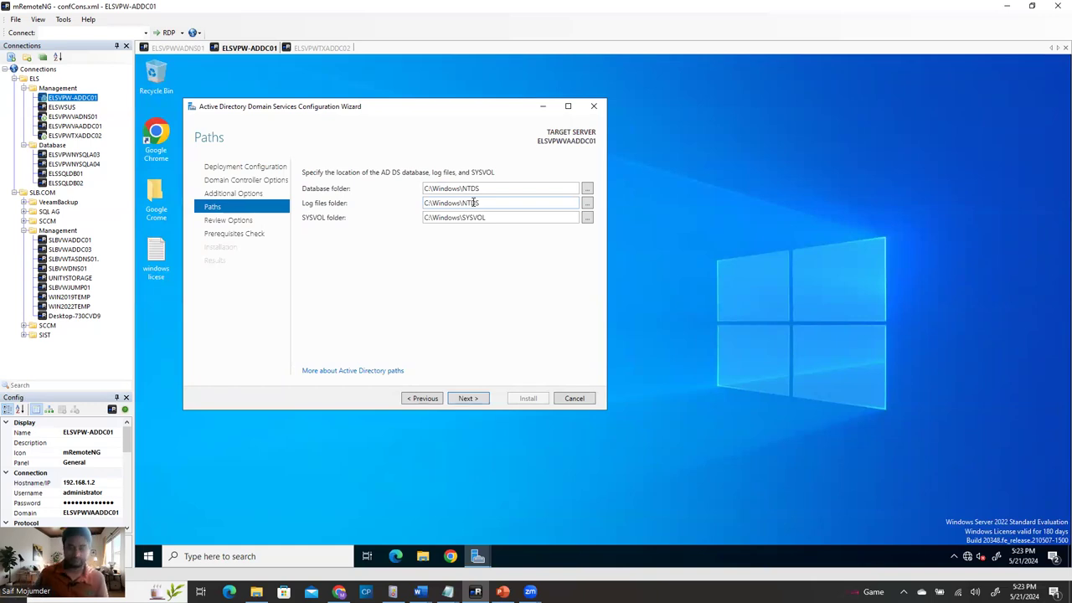
pyautogui.click(468, 398)
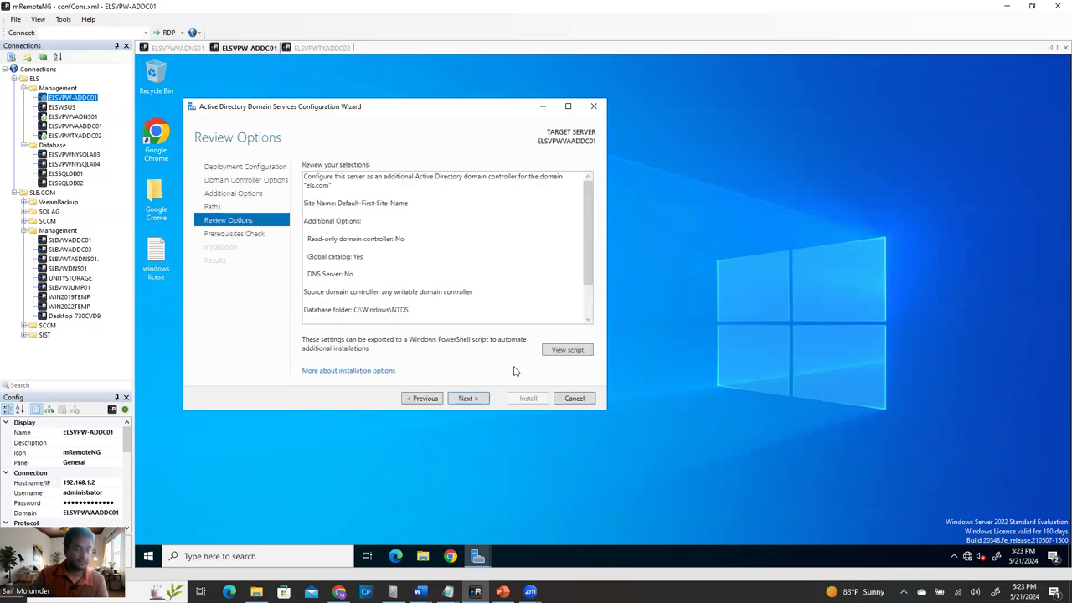
pyautogui.click(472, 405)
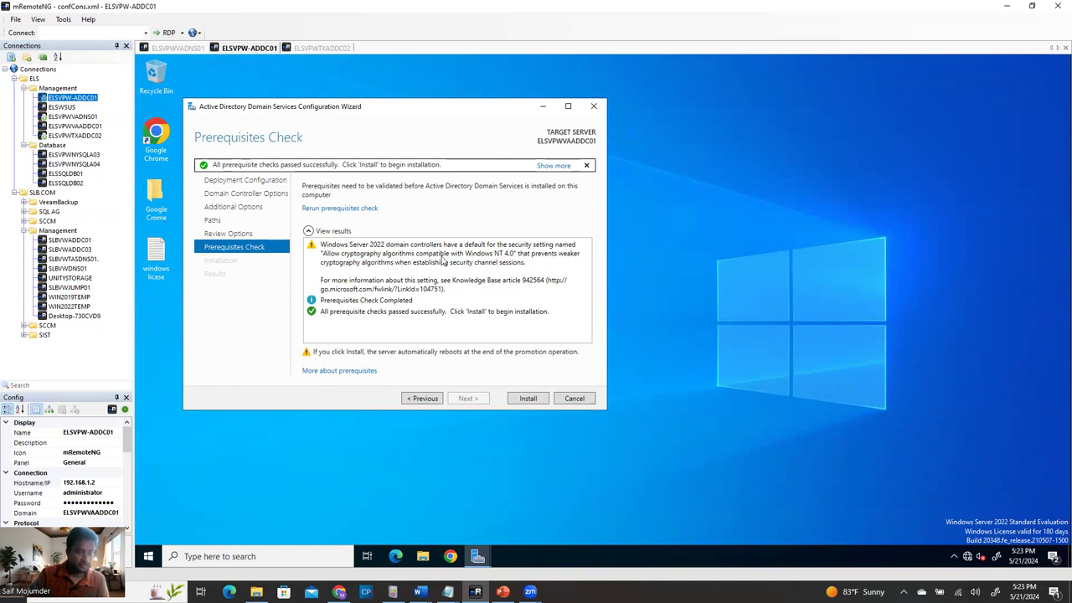
# Step: Install the domain controller, then dismiss the sign-out notice and close the Results page
pyautogui.click(528, 399)
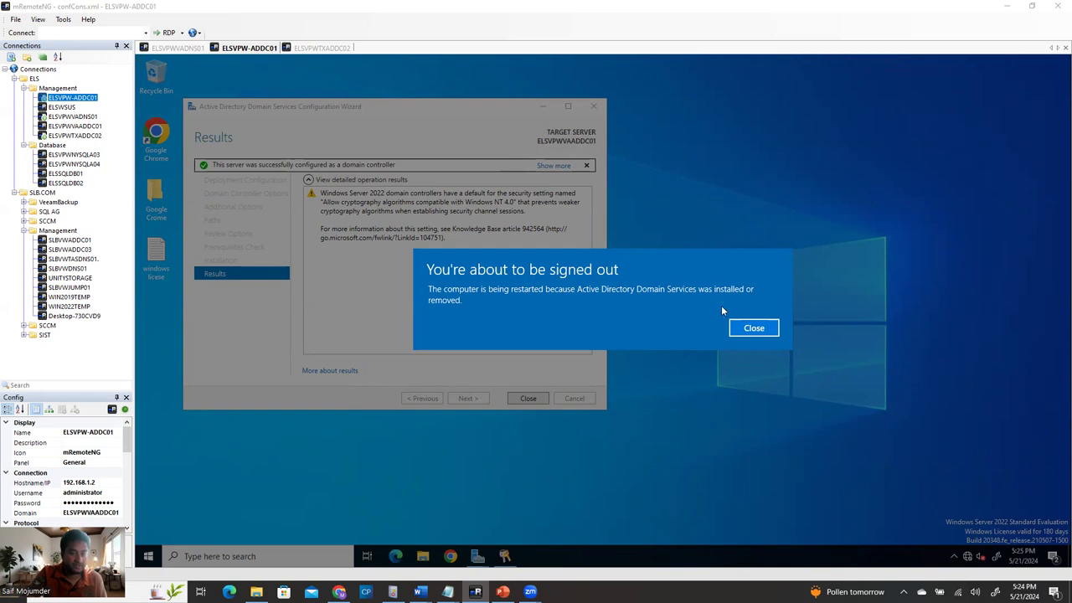
pyautogui.click(768, 333)
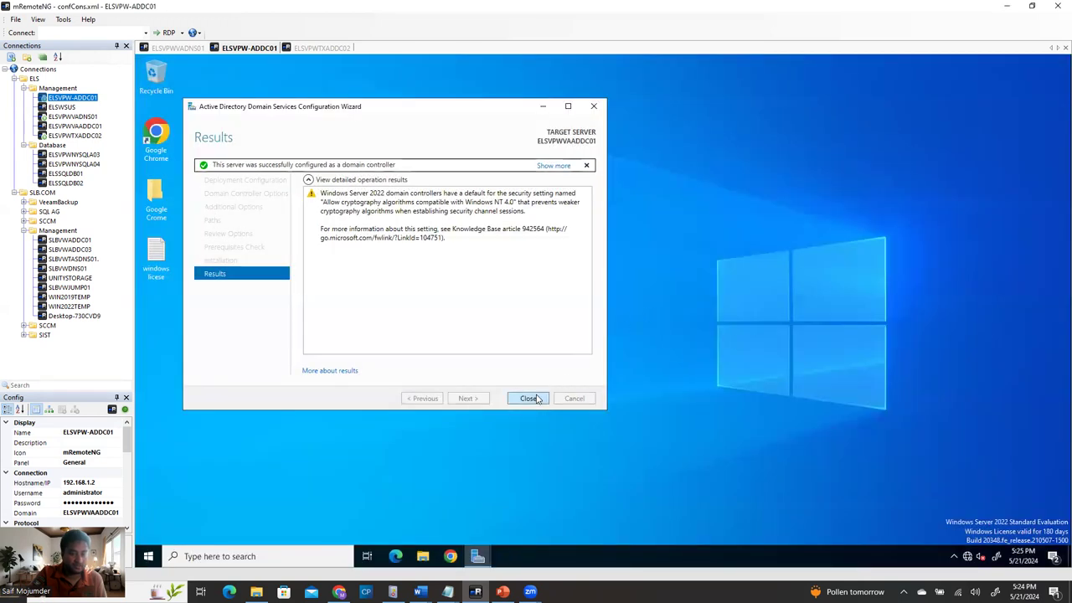
pyautogui.click(537, 400)
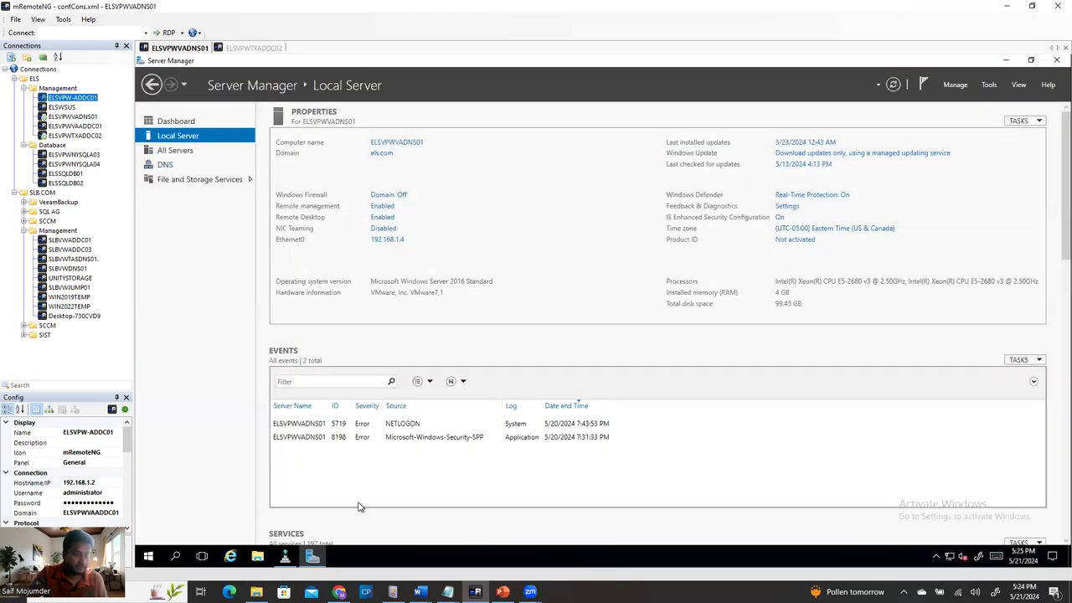
# Step: Watch ELSVPWVAADDC01 reboot in a vSphere web console, then return to mRemoteNG
pyautogui.click(339, 591)
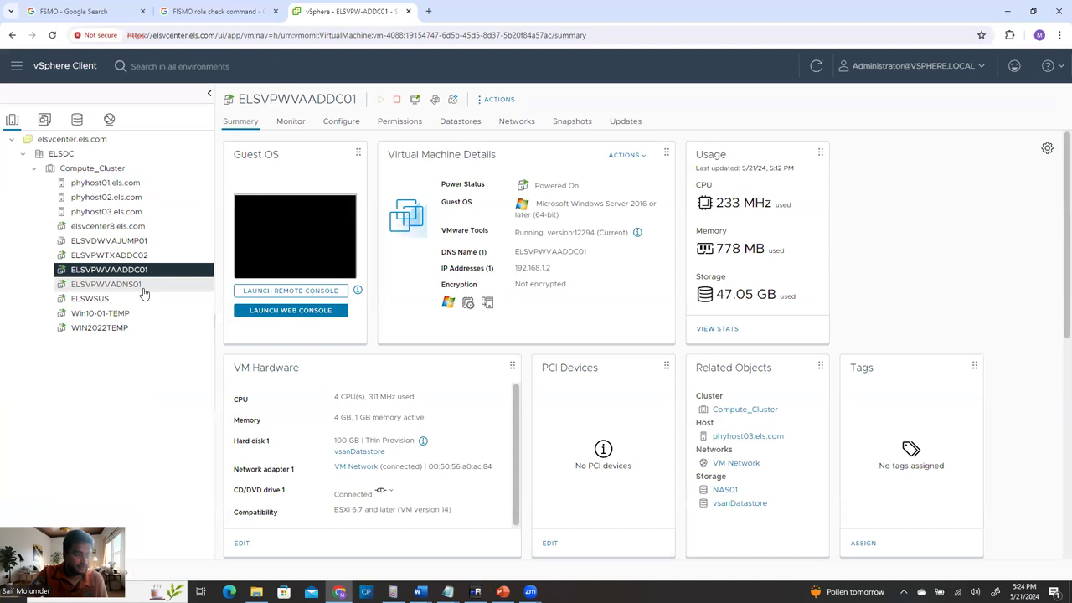
pyautogui.click(282, 236)
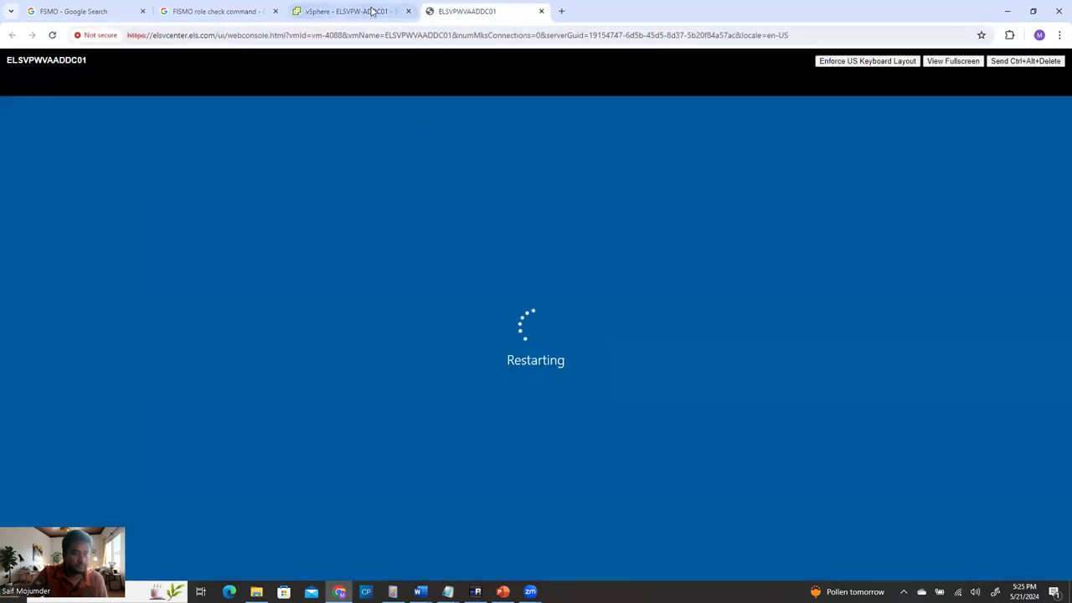
pyautogui.click(360, 10)
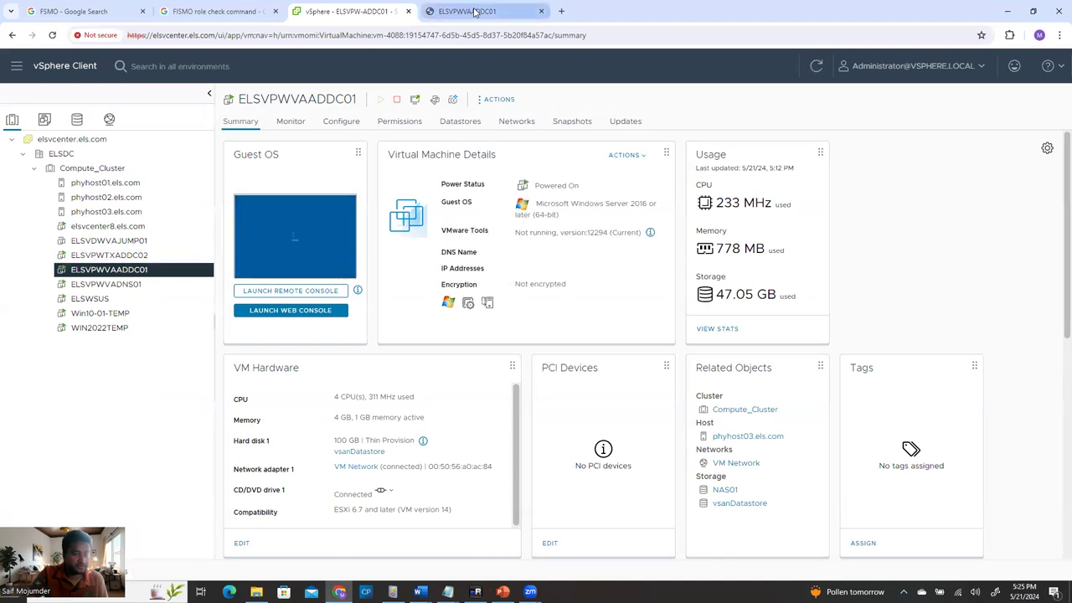
pyautogui.click(474, 12)
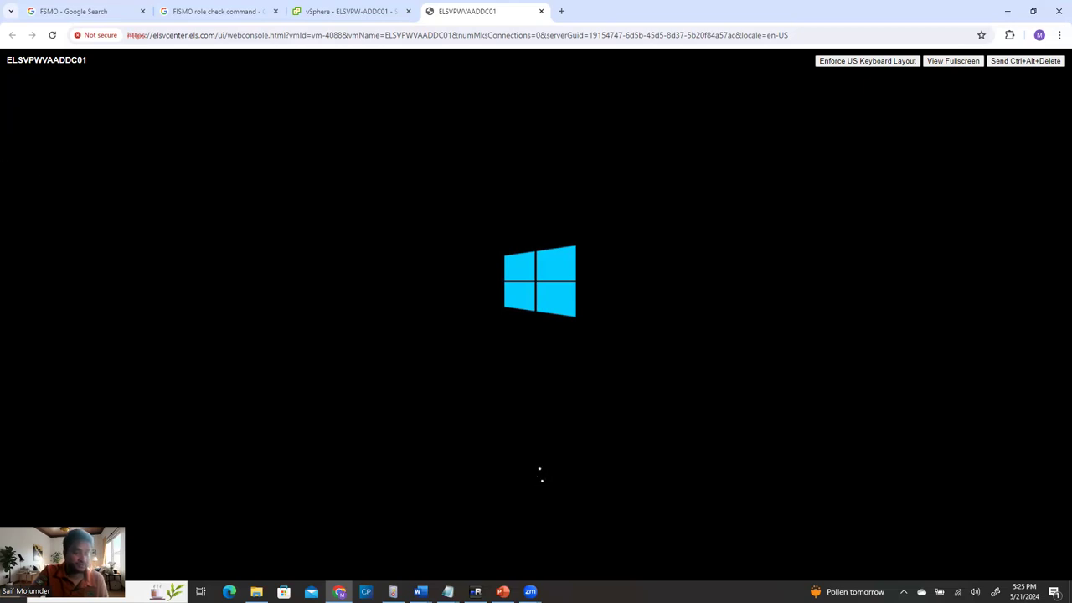
pyautogui.click(352, 13)
pyautogui.click(496, 10)
pyautogui.click(383, 7)
pyautogui.click(492, 13)
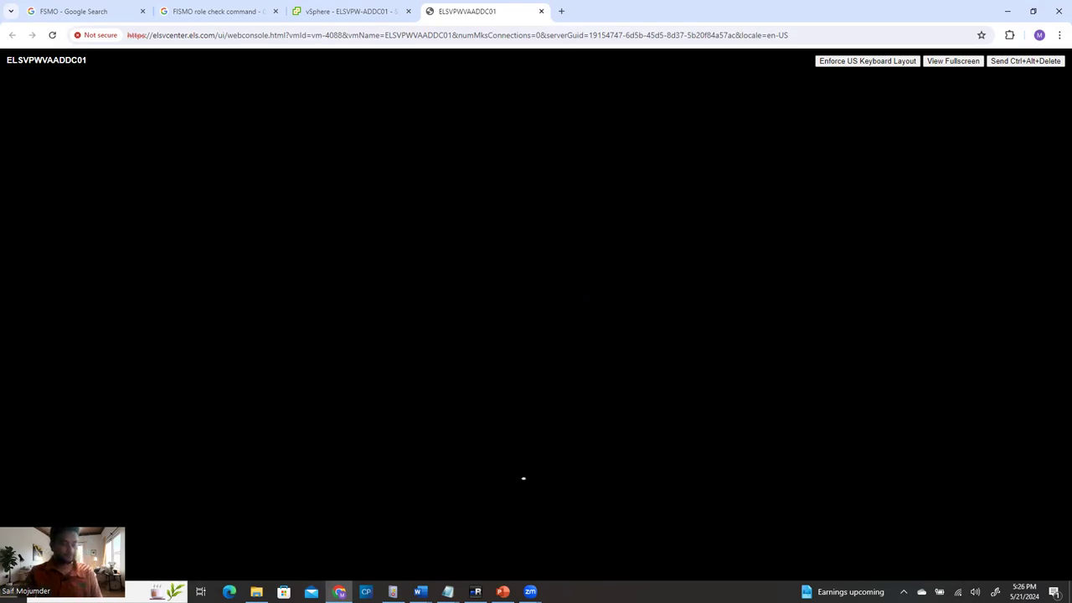
pyautogui.click(366, 11)
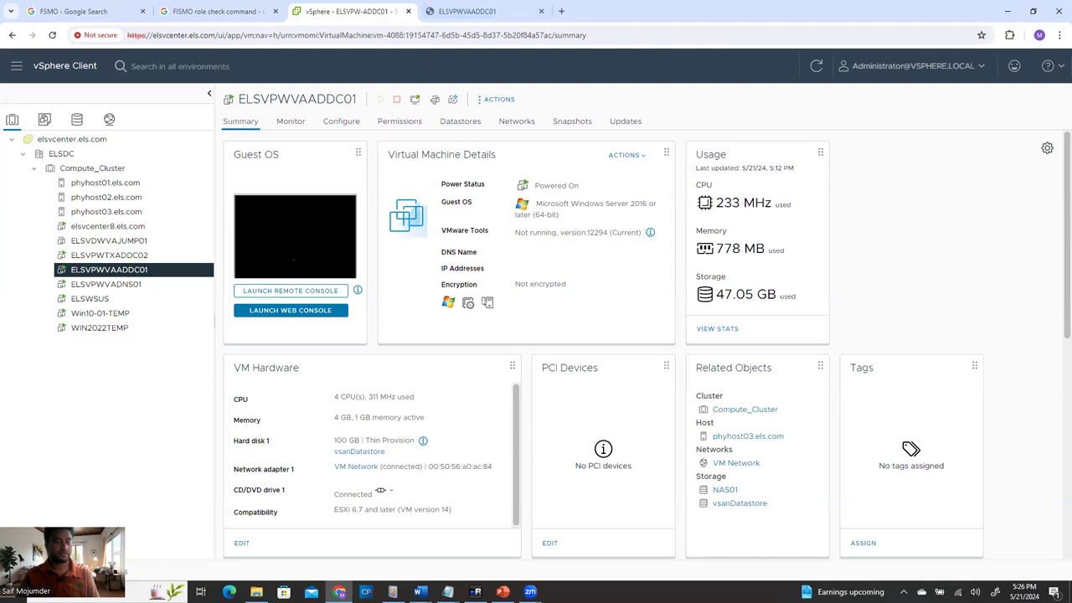
pyautogui.click(474, 591)
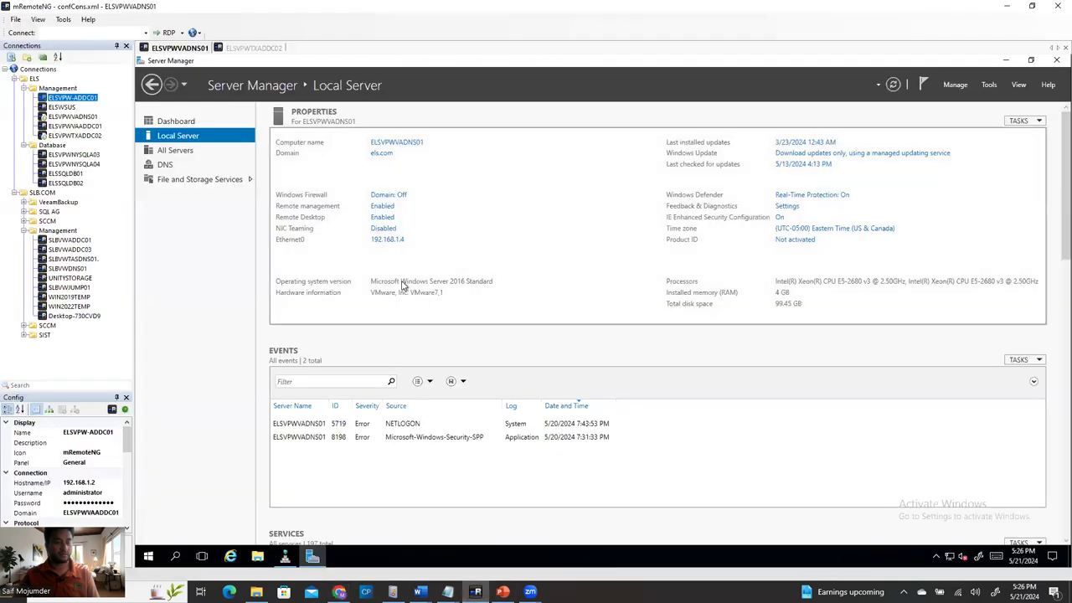
# Step: Switch to the ELSVPWTXADDC02 session and close its Network Connections window
pyautogui.click(273, 51)
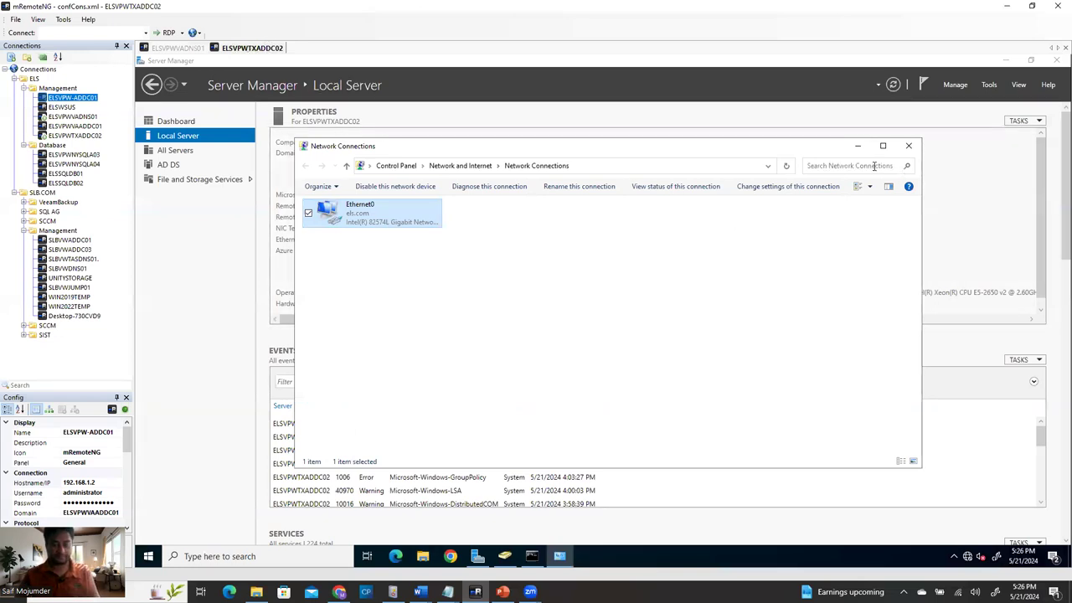
pyautogui.click(908, 146)
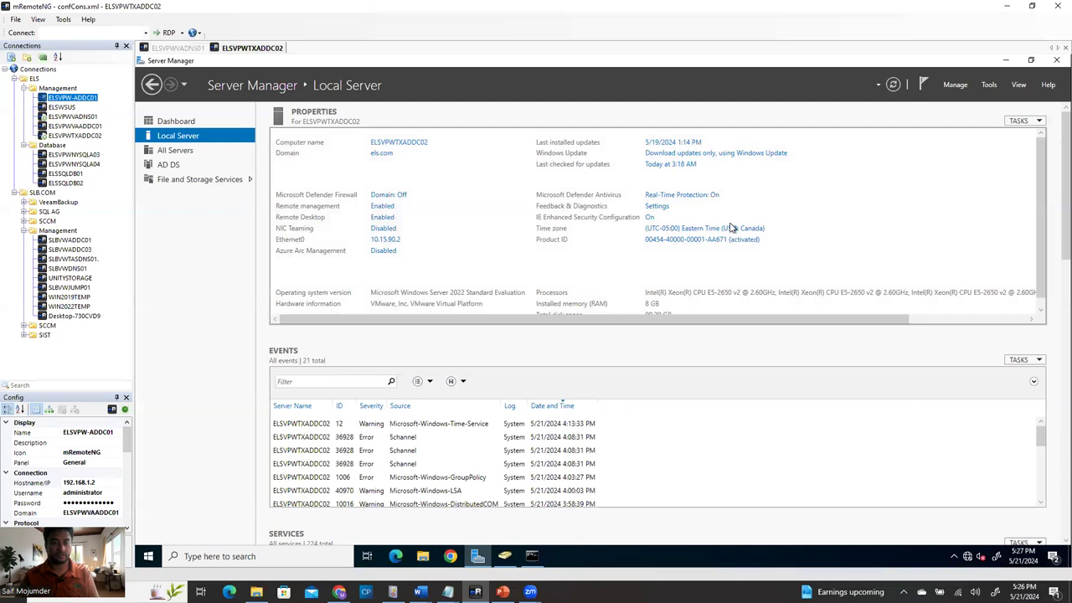
# Step: In AD Sites and Services, find ELSVPWVAADDC01 with NTDS Settings under Default-First-Site-Name Servers
pyautogui.click(989, 87)
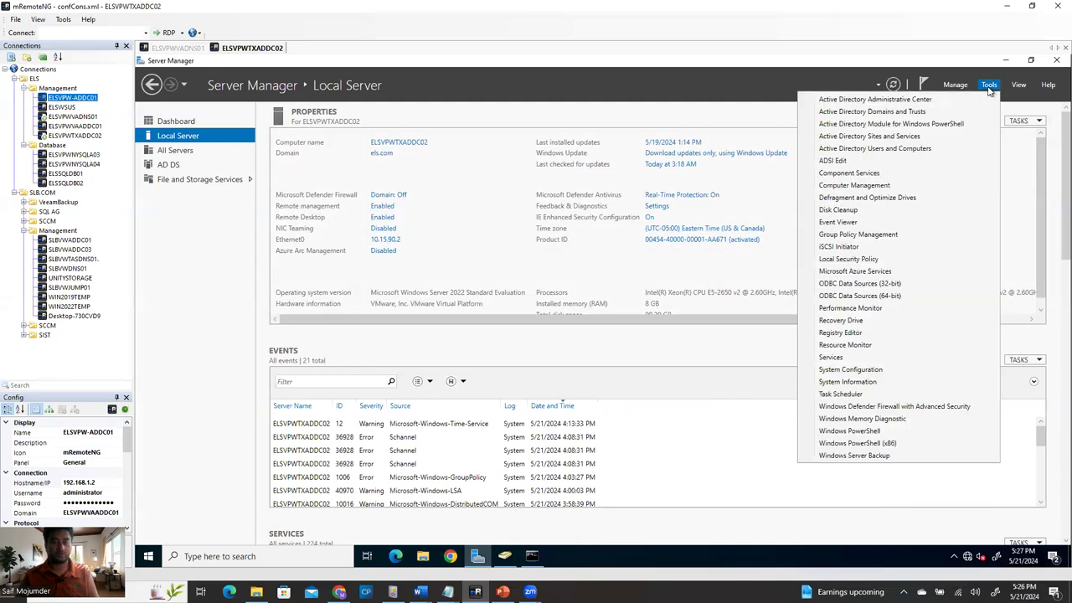
pyautogui.click(914, 140)
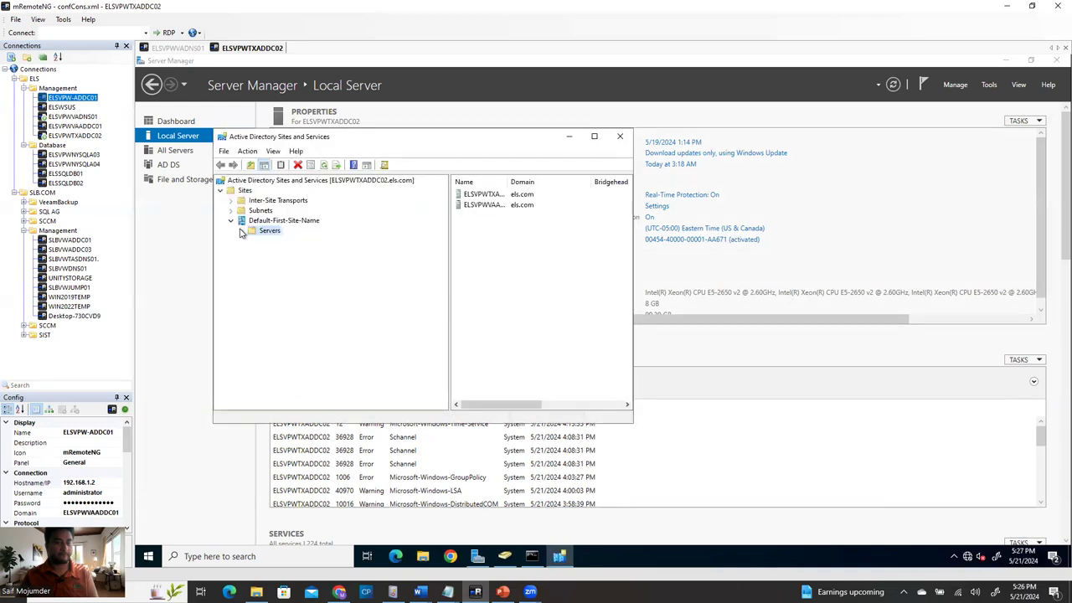
pyautogui.click(324, 165)
pyautogui.click(242, 231)
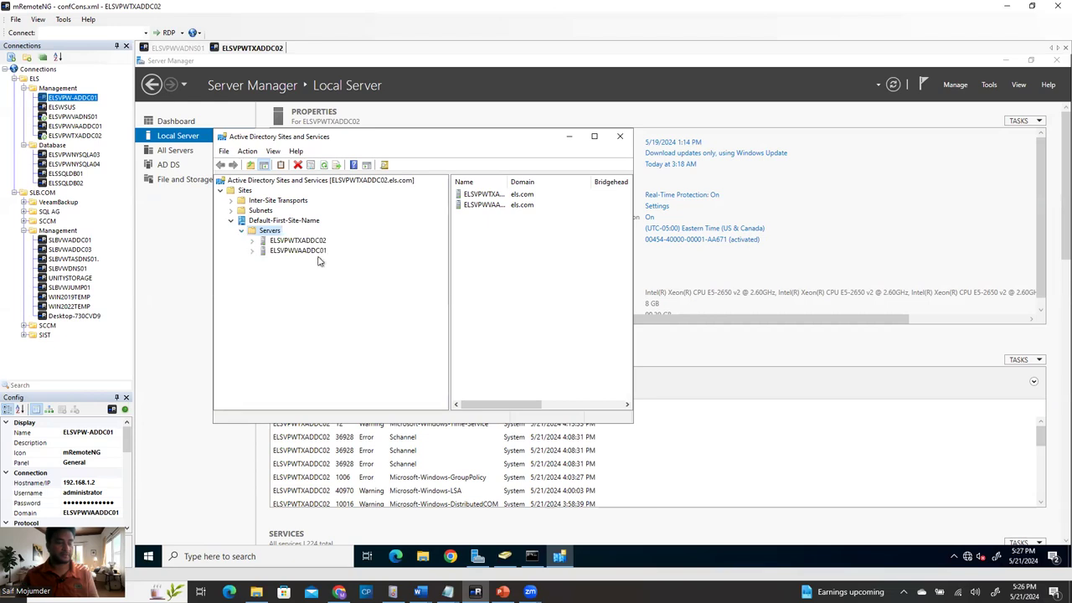
pyautogui.click(286, 253)
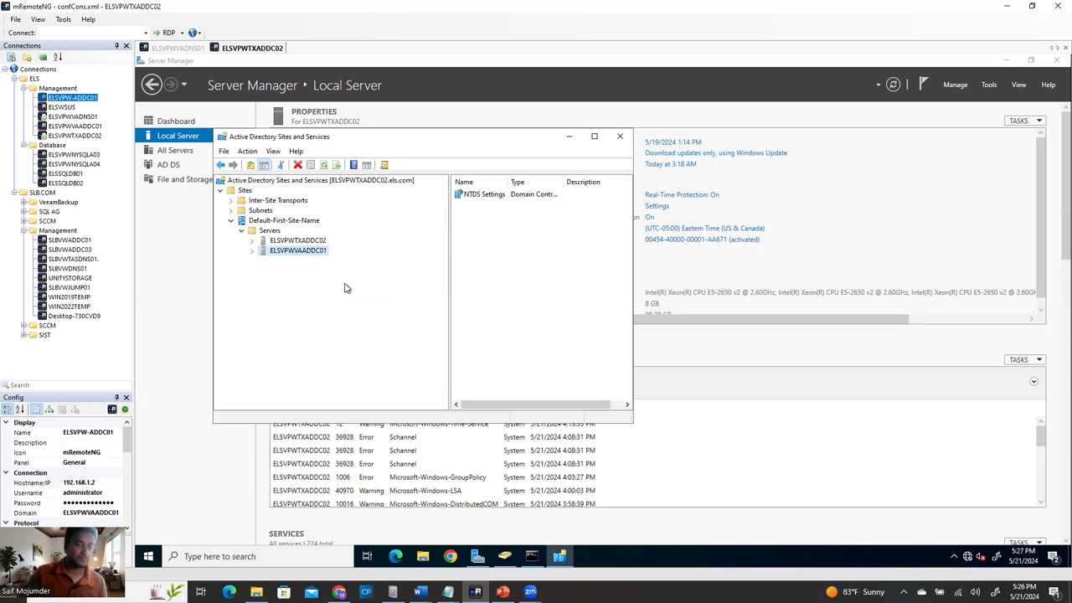
# Step: Bring Active Directory Users and Computers forward in the ELSVPWTXADDC02 session
pyautogui.click(178, 49)
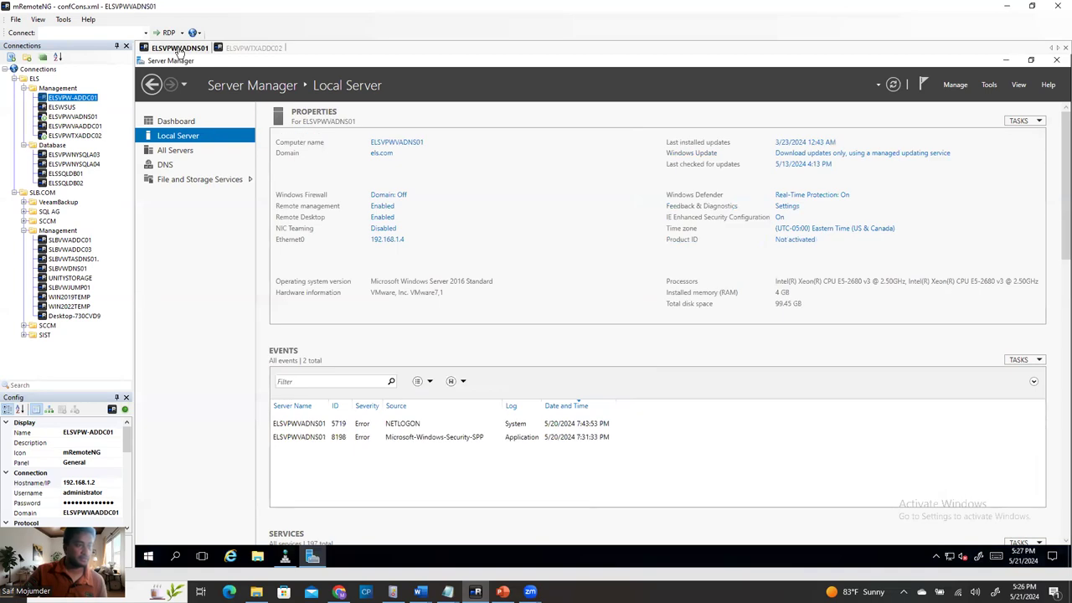
pyautogui.click(260, 50)
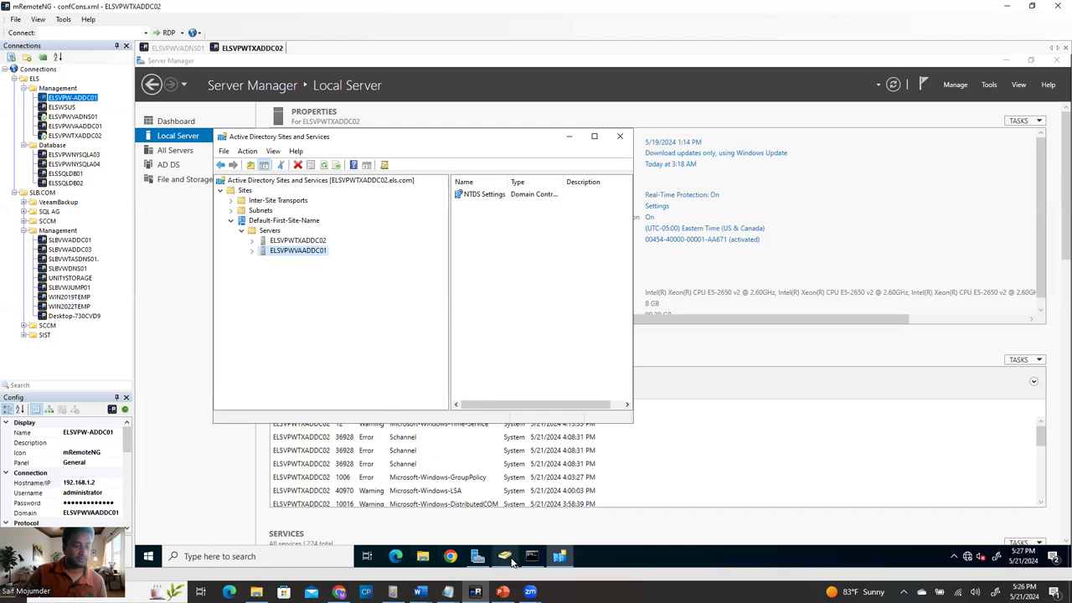
pyautogui.click(505, 556)
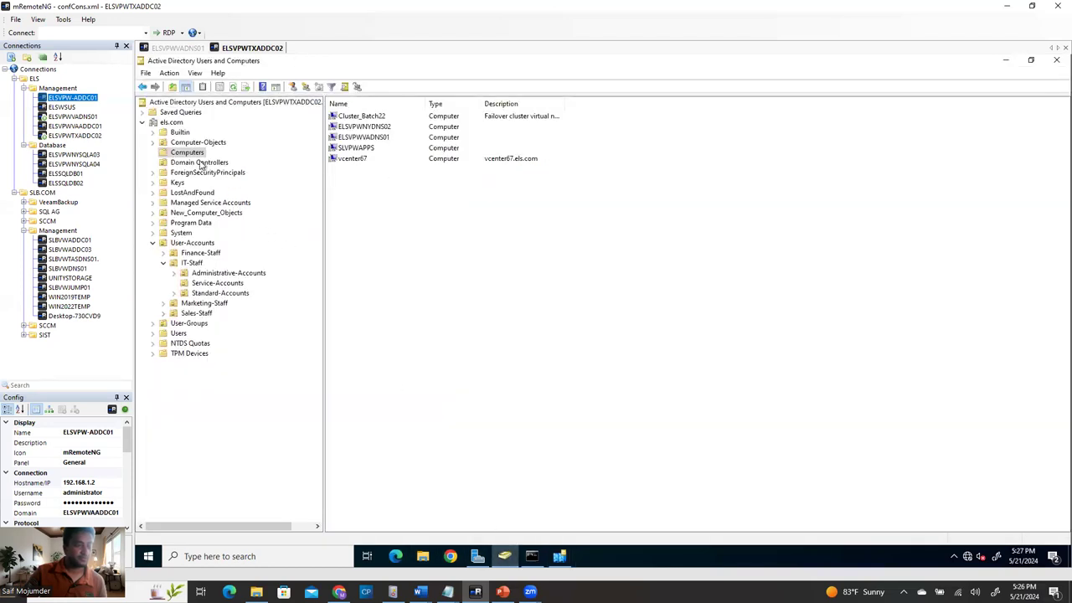
# Step: Check ELSVPWVAADDC01 and ELSVPWTXADDC02 in ADUC's Domain Controllers container, then switch to vSphere
pyautogui.click(233, 87)
pyautogui.click(209, 163)
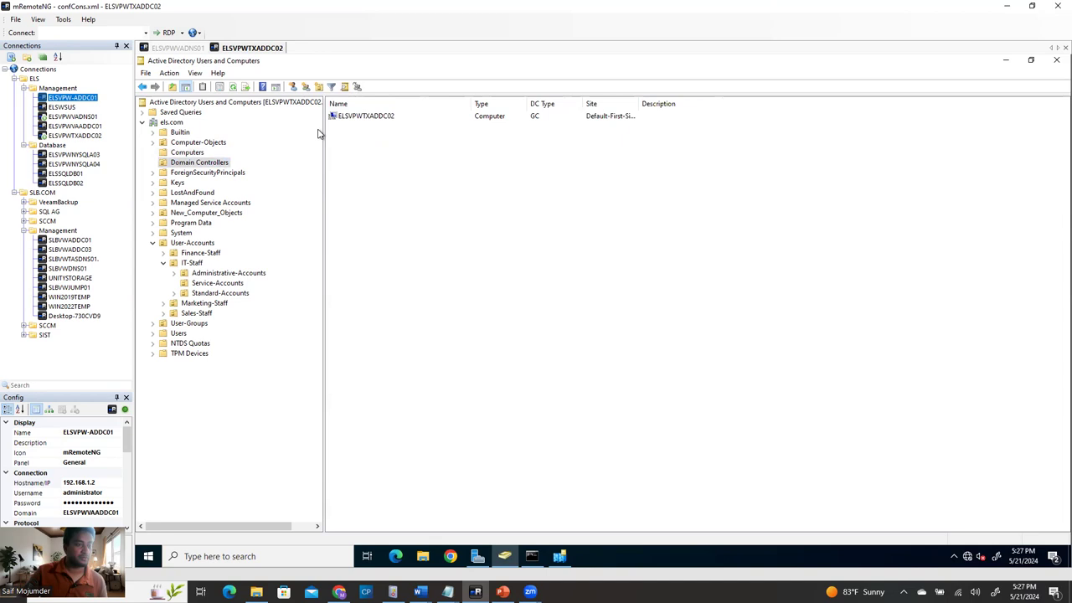
pyautogui.click(235, 88)
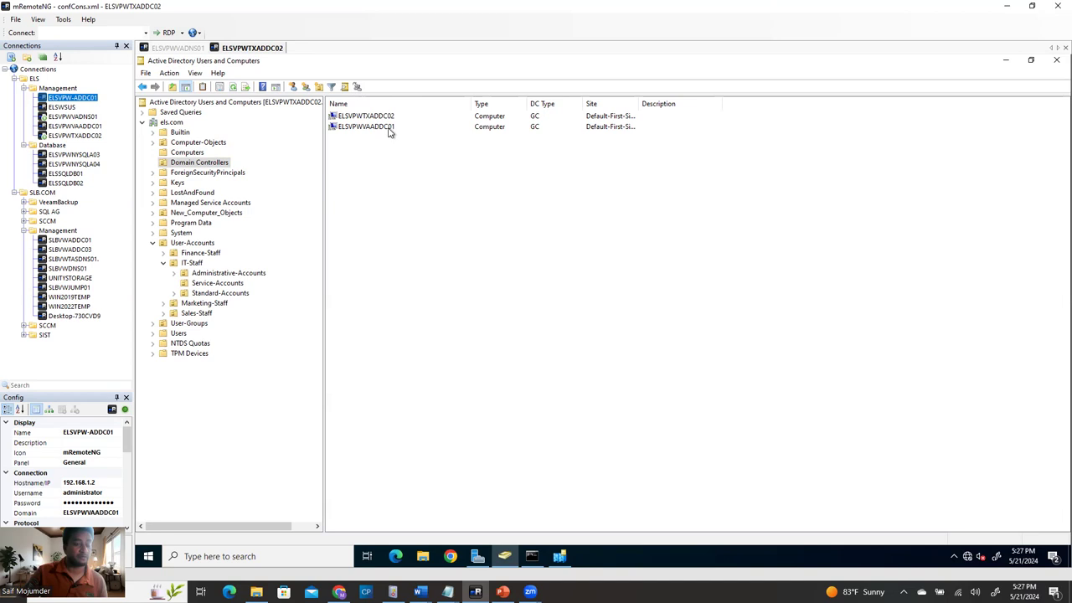
pyautogui.click(388, 128)
pyautogui.click(398, 185)
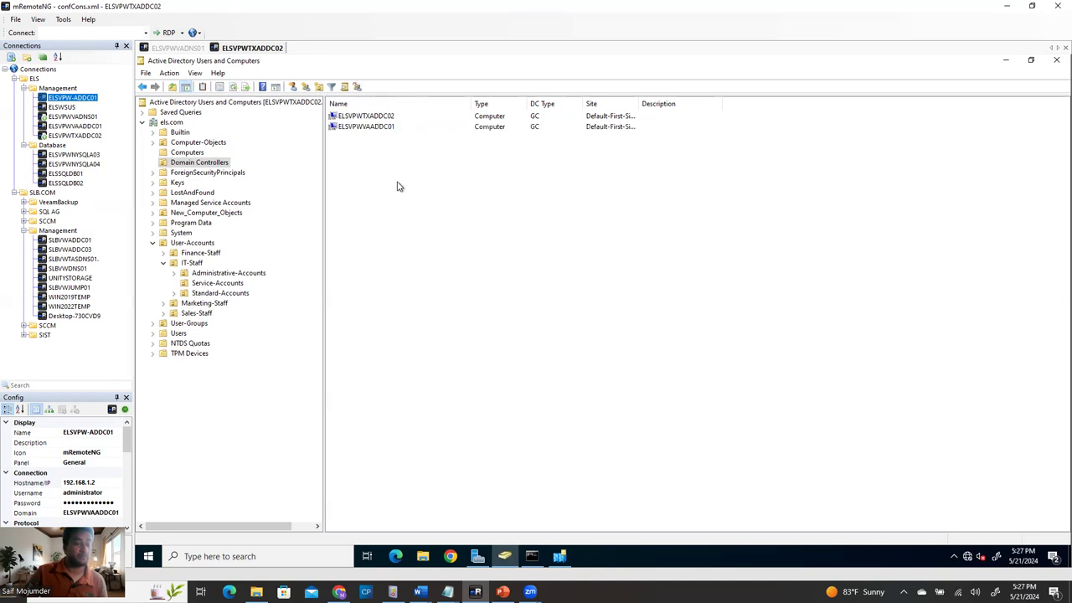
pyautogui.click(387, 128)
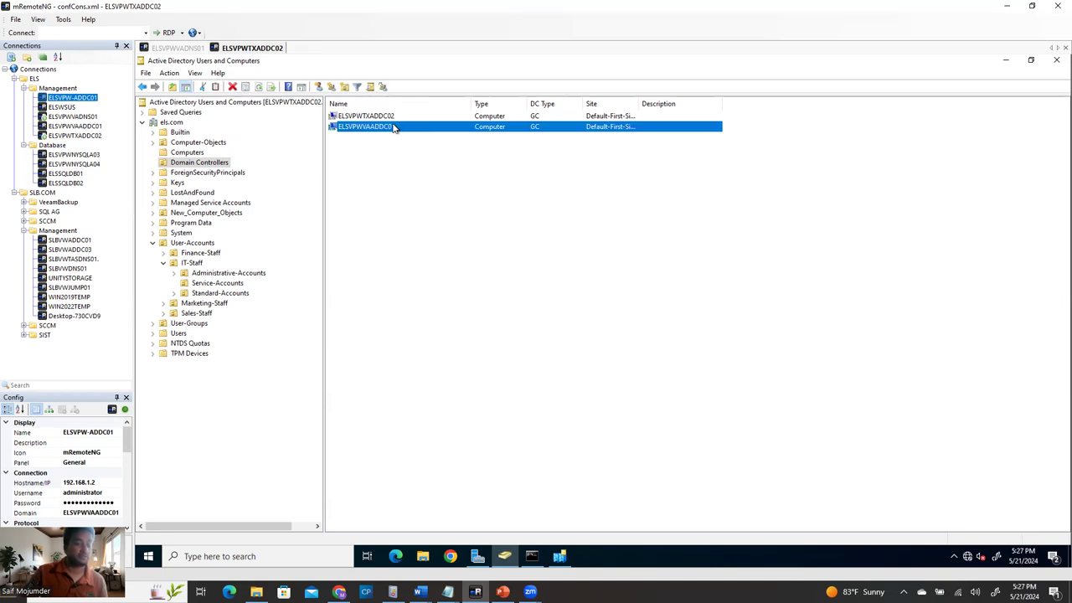
pyautogui.click(391, 117)
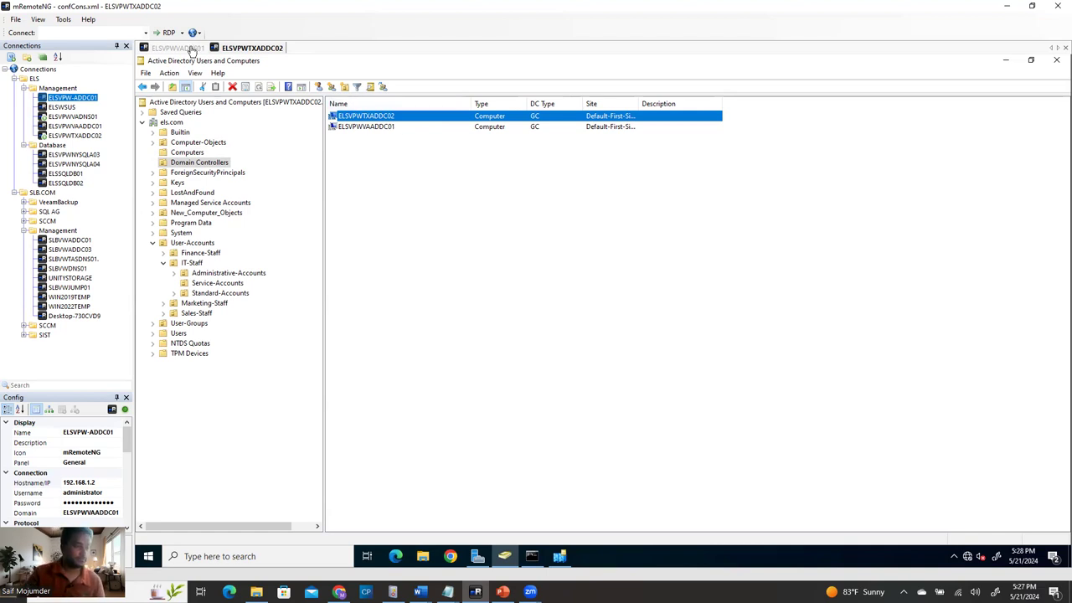
pyautogui.click(339, 592)
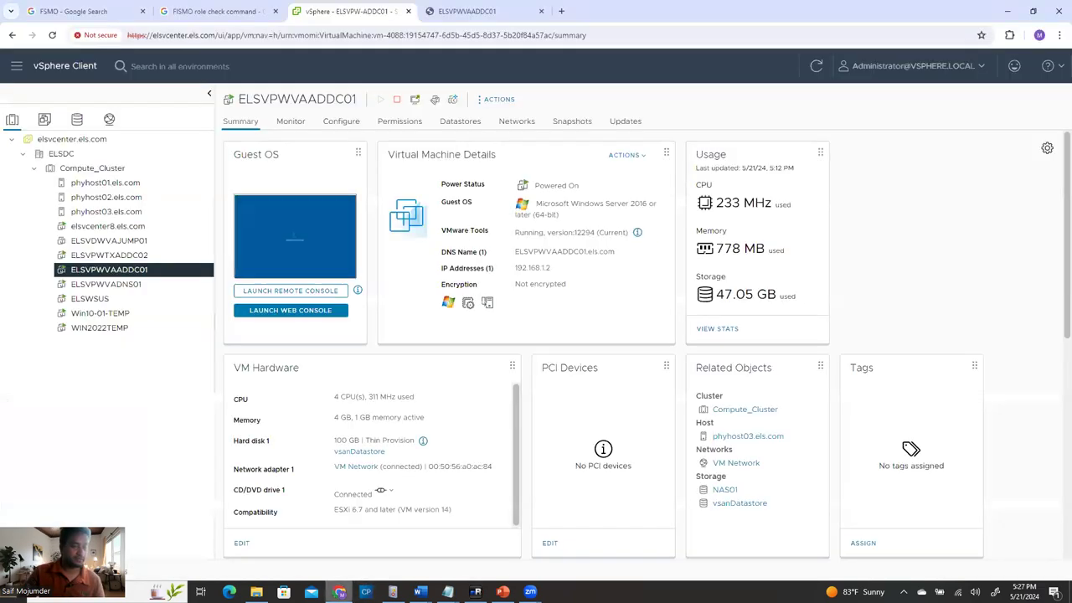
# Step: Close the ELSVPWVAADDC01 vSphere web console tab and minimize Chrome to reveal mRemoteNG
pyautogui.click(478, 14)
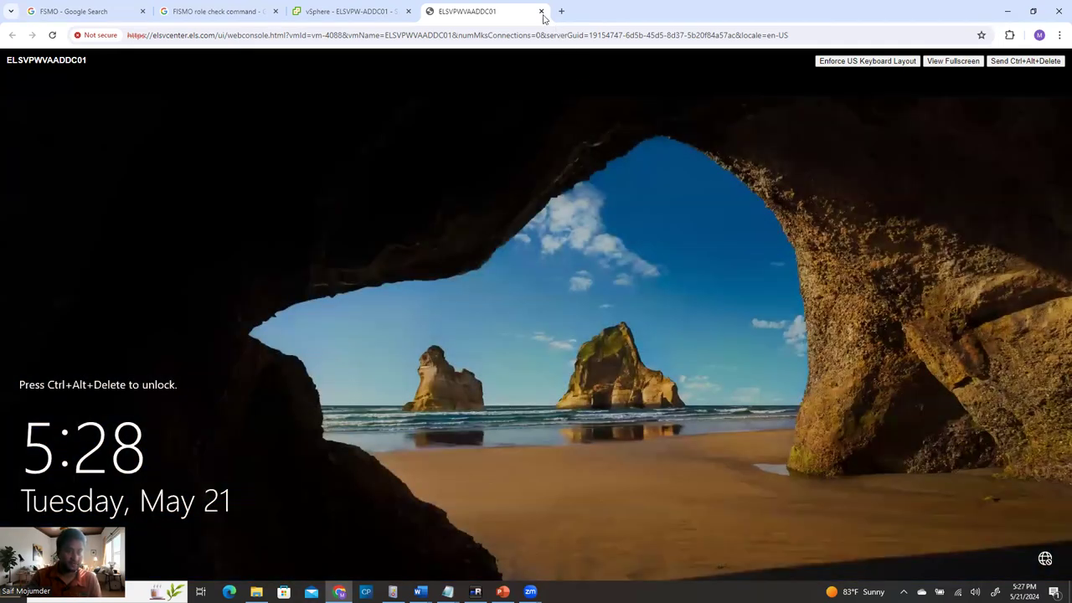
pyautogui.click(540, 11)
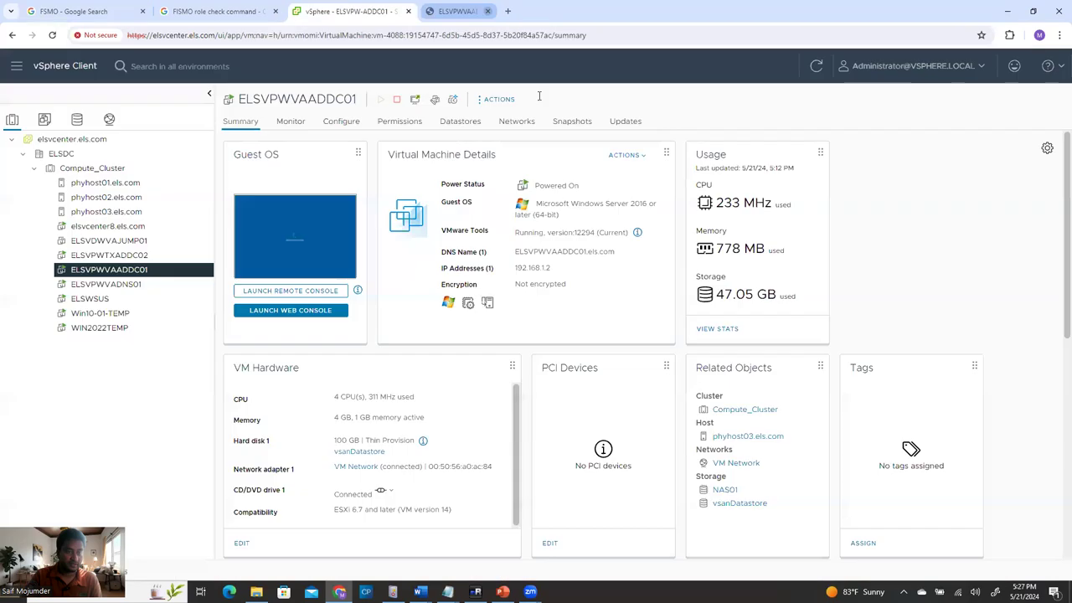
pyautogui.click(1006, 11)
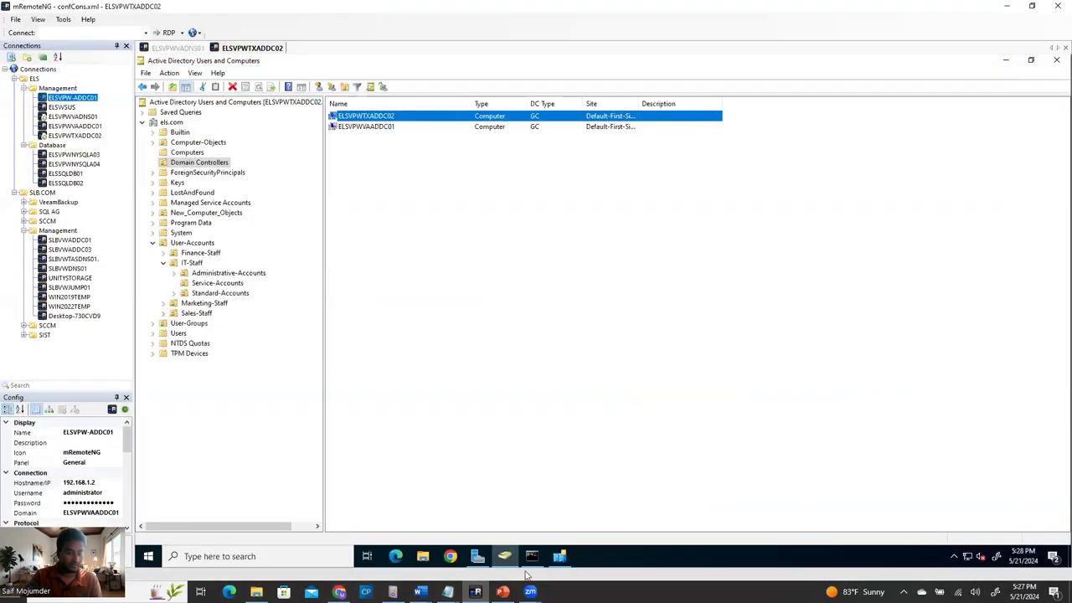
# Step: Restore mRemoteNG and start an RDP connection to ELSVPWVAADDC01 from the Connections tree
pyautogui.click(470, 584)
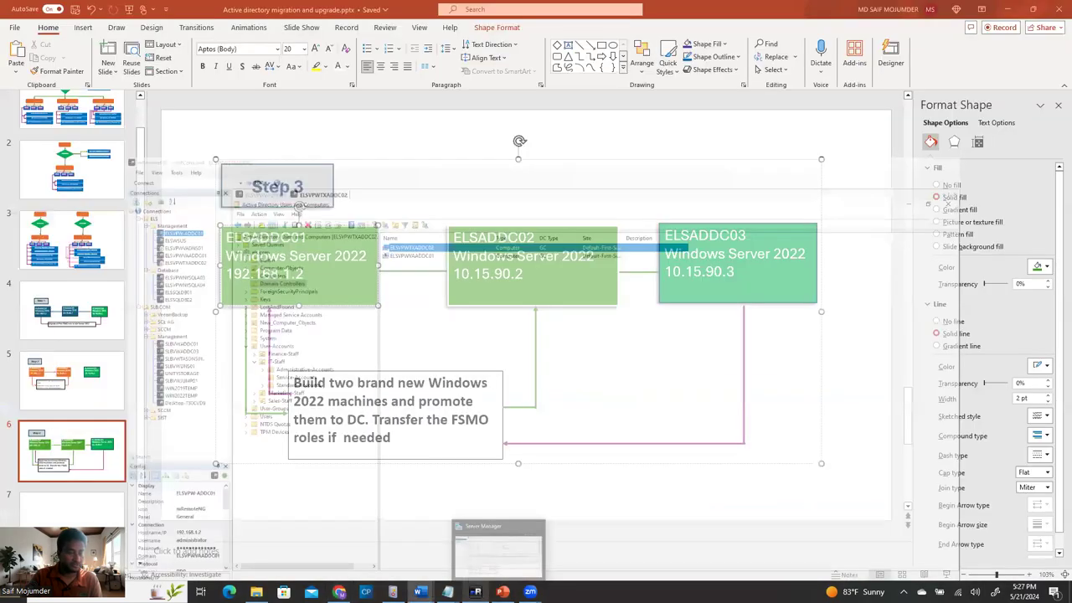
pyautogui.click(475, 590)
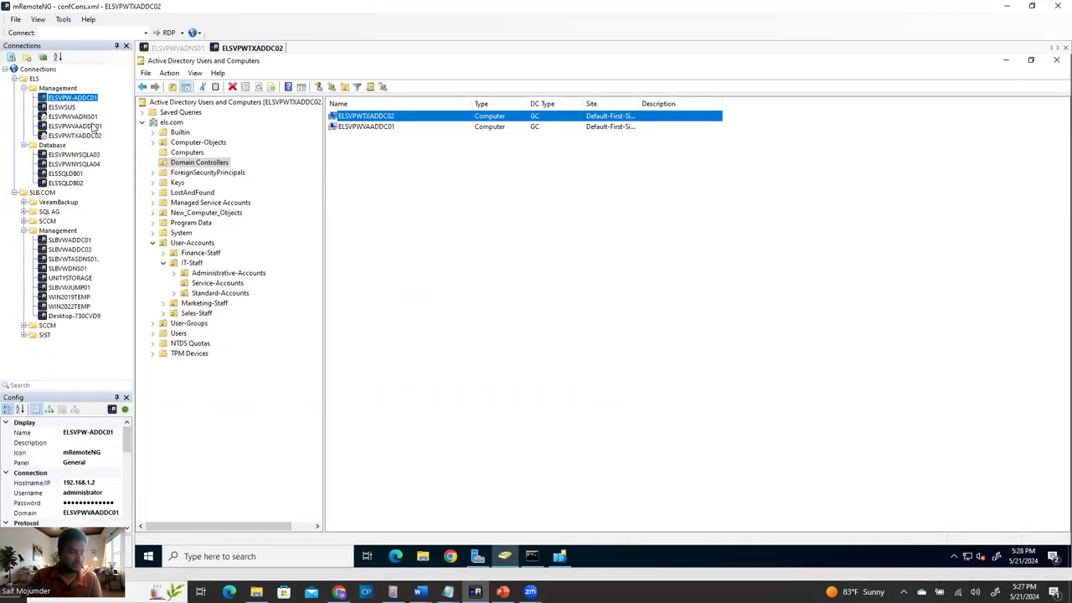
pyautogui.click(92, 127)
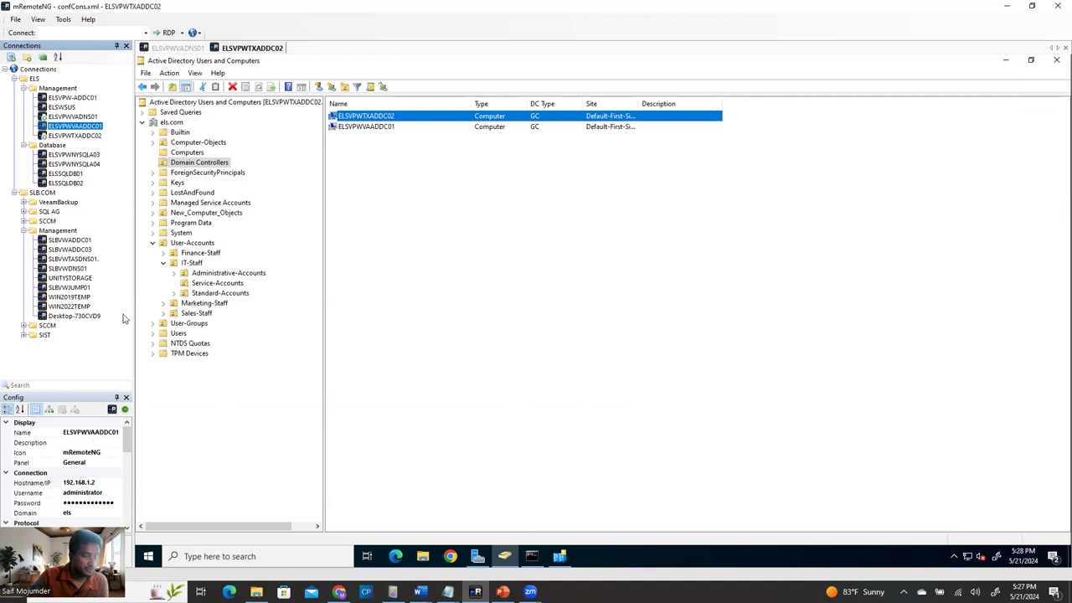
pyautogui.doubleClick(100, 128)
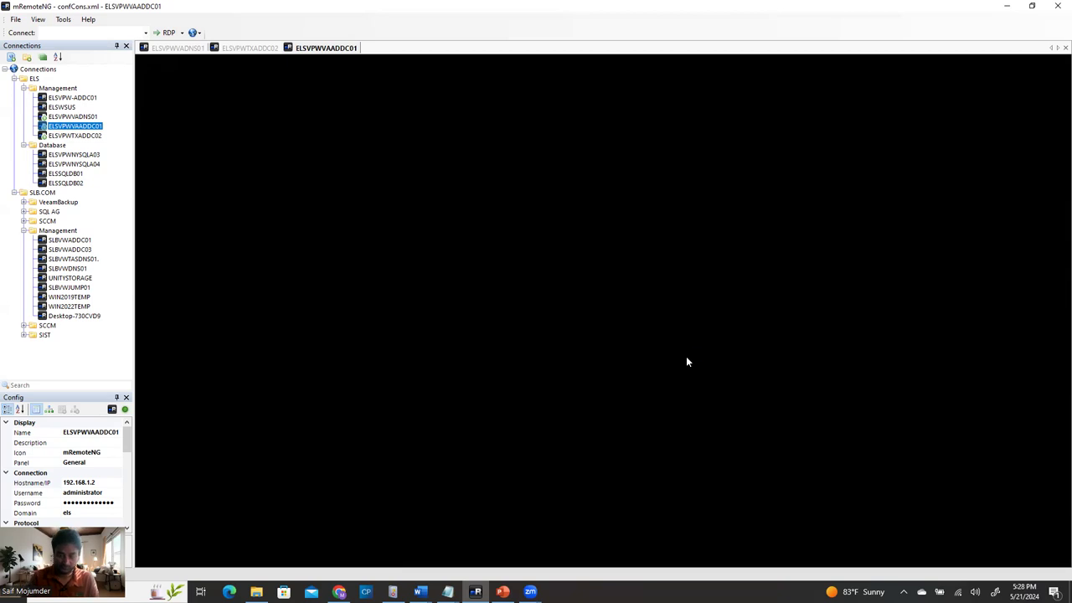
# Step: Bring the ELSVPWVAADDC01 session forward and show Server Manager's Local Server page
pyautogui.click(258, 50)
pyautogui.click(321, 47)
pyautogui.click(258, 49)
pyautogui.click(340, 52)
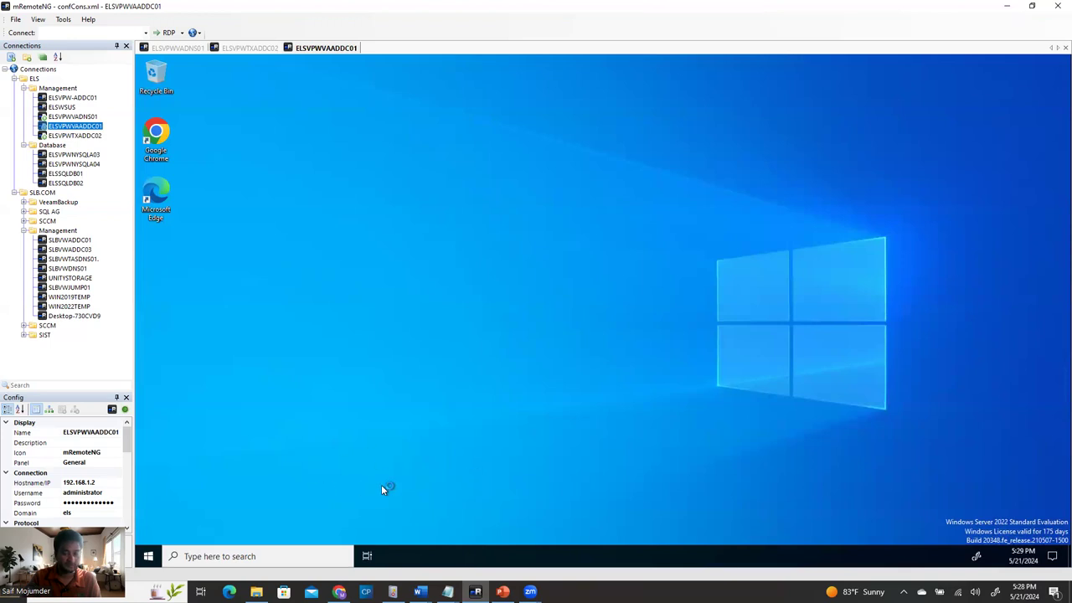
pyautogui.rightClick(535, 332)
pyautogui.click(381, 320)
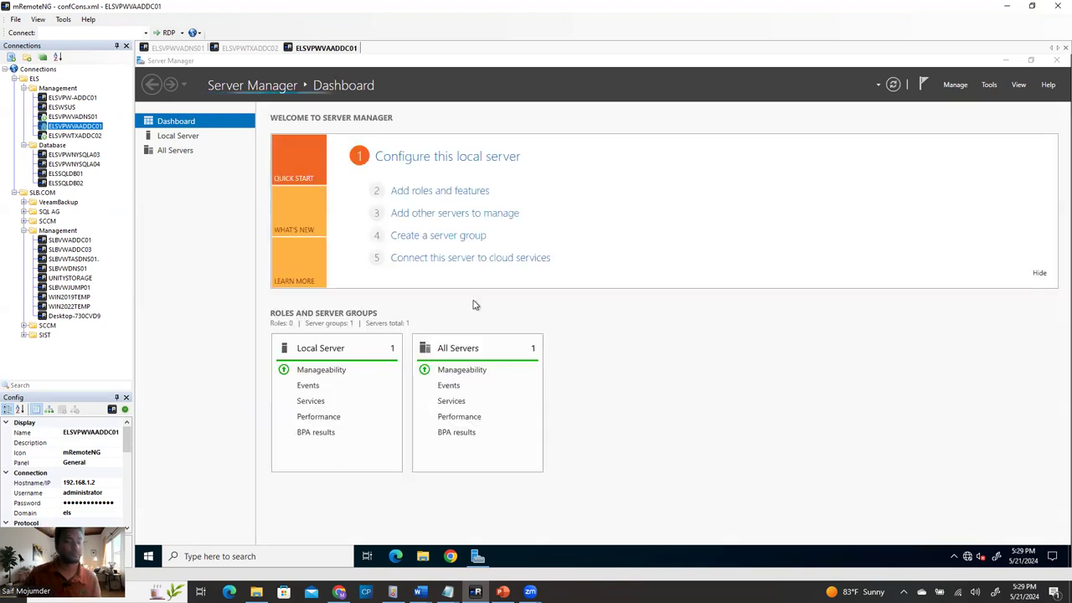
pyautogui.click(189, 138)
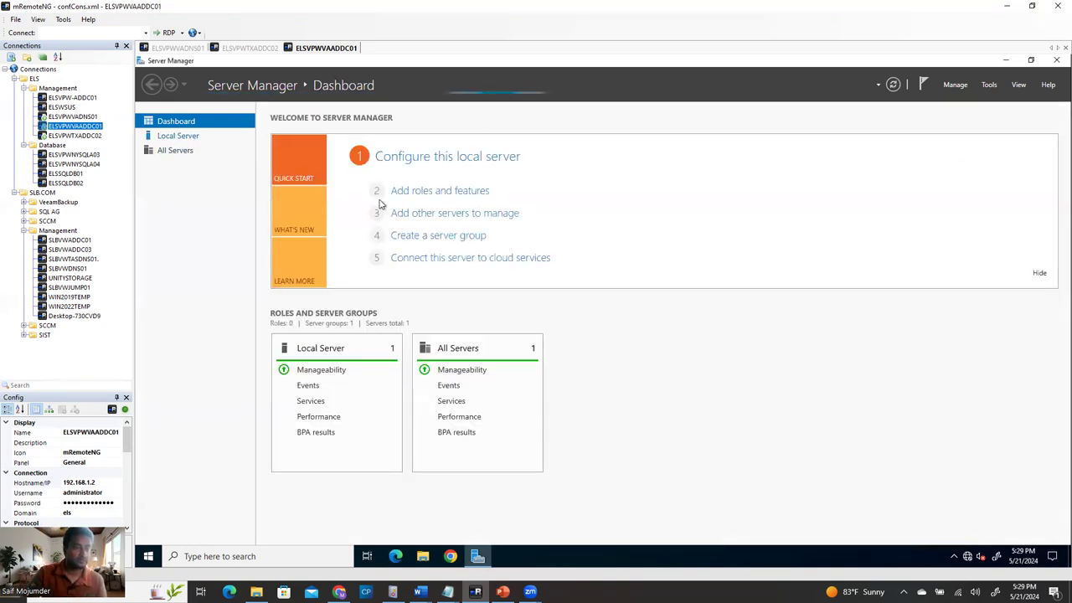
pyautogui.click(989, 86)
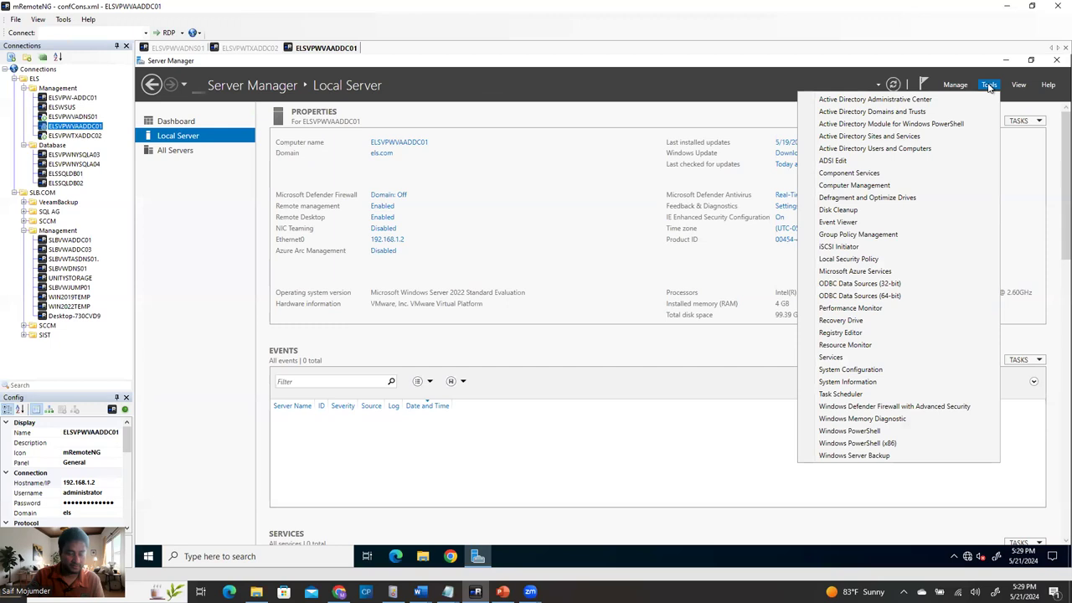
pyautogui.click(989, 86)
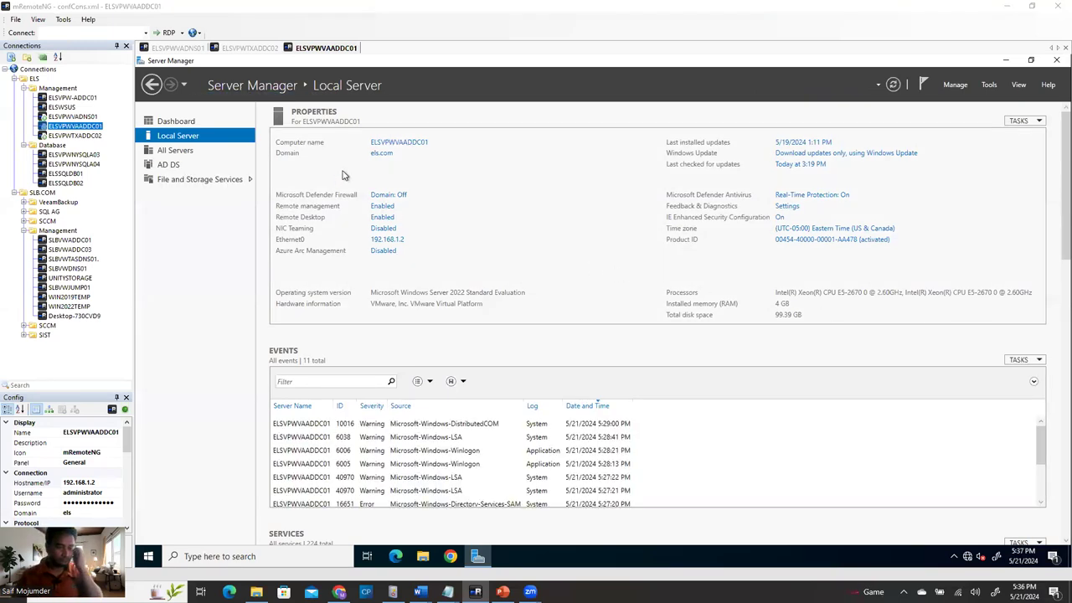
pyautogui.click(178, 48)
# Step: Return to the ELSVPWTXADDC02 session and bring up its Server Manager from the taskbar
pyautogui.click(335, 50)
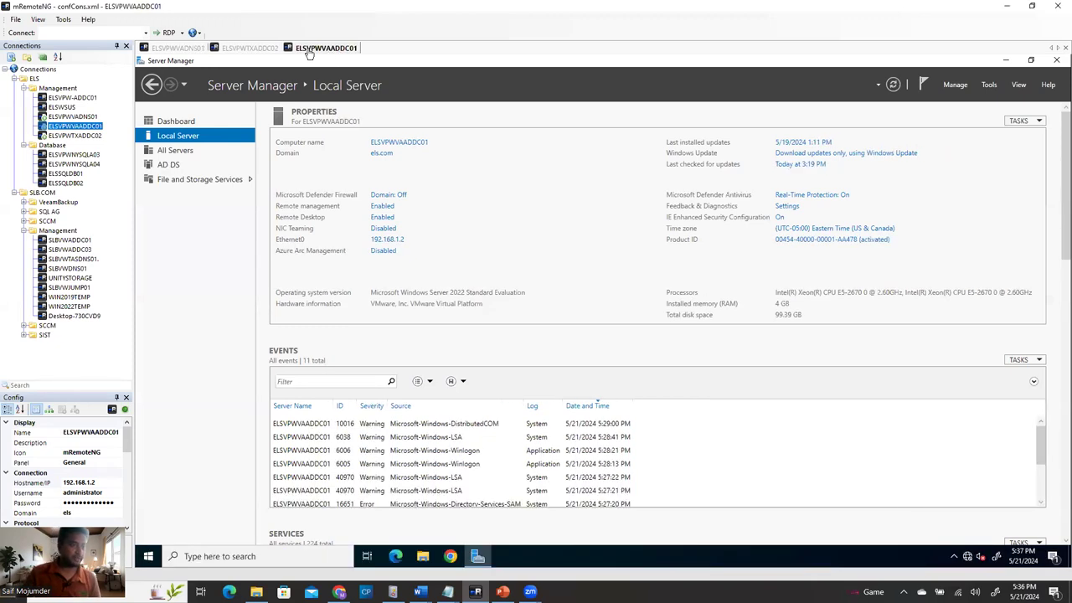
pyautogui.click(255, 48)
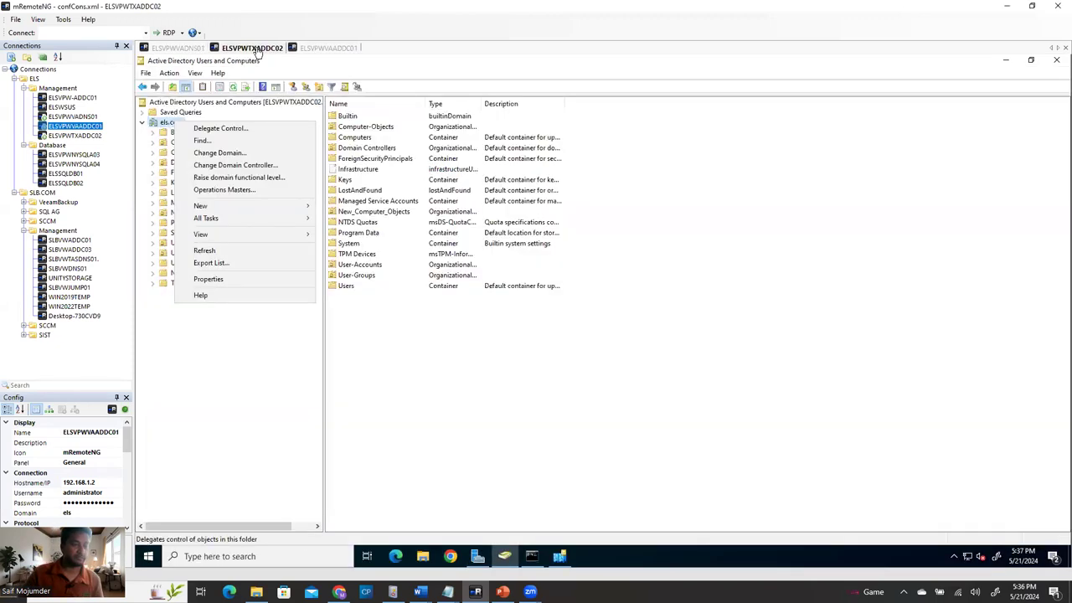
pyautogui.click(339, 49)
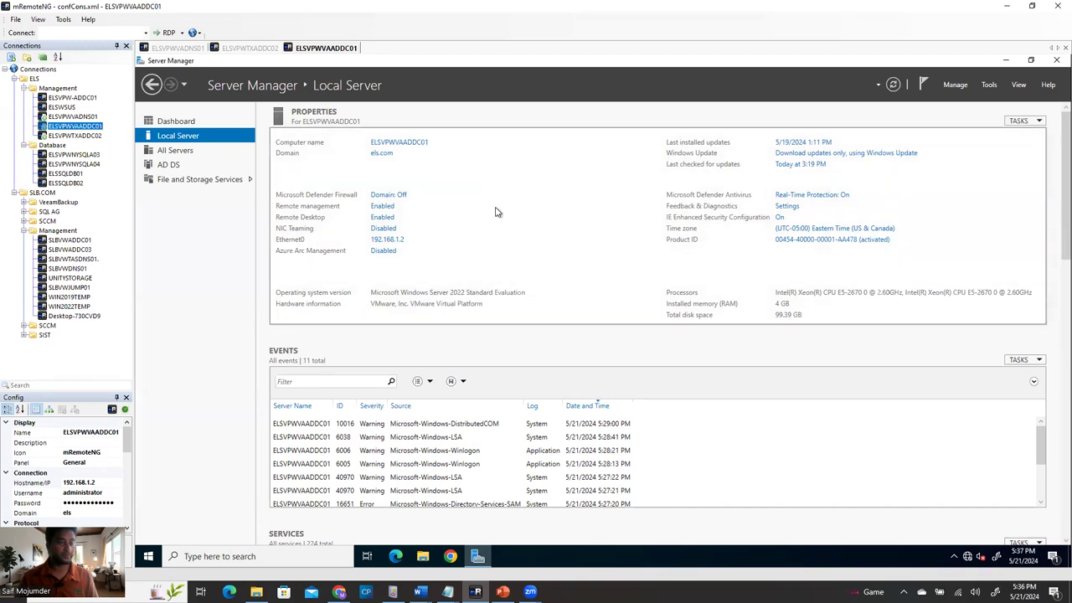
pyautogui.click(248, 48)
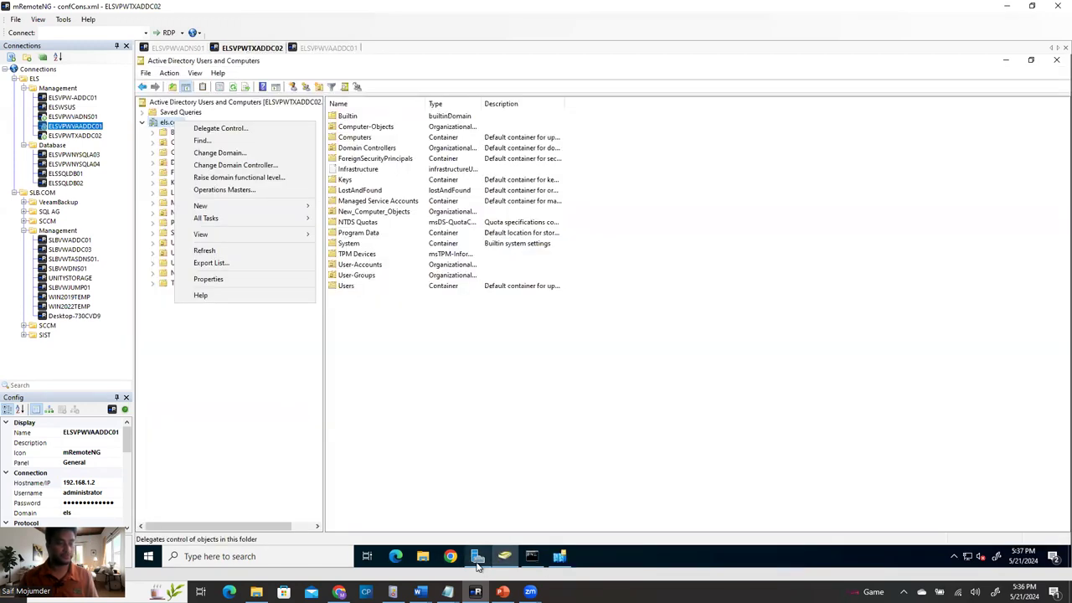
pyautogui.click(478, 557)
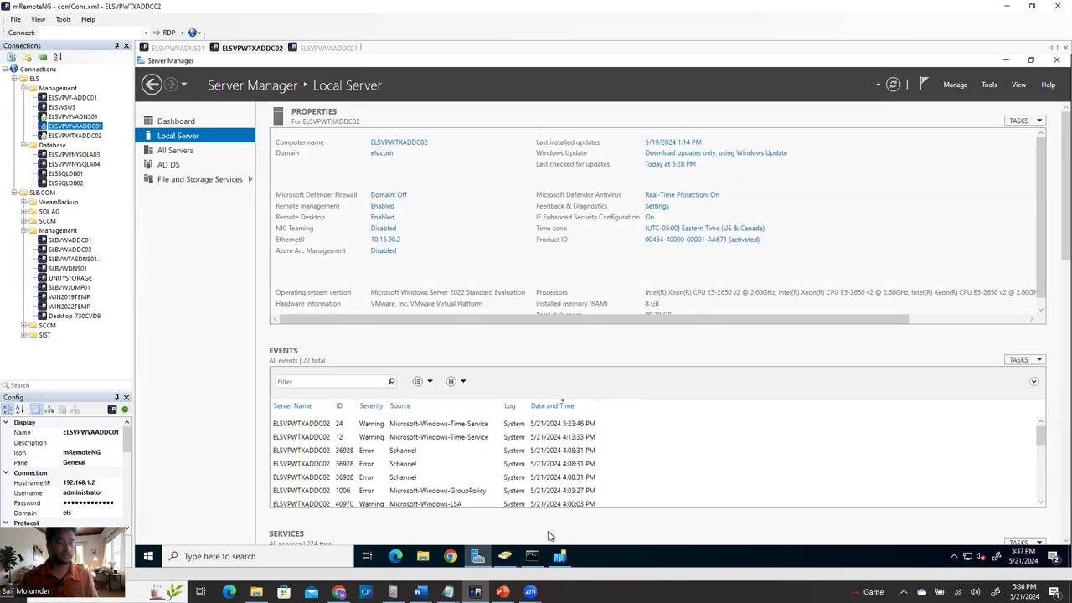
# Step: Rerun netdom query fsmo on ELSVPWTXADDC02, showing all five roles still held there
pyautogui.hotkey('alt', 'Tab')
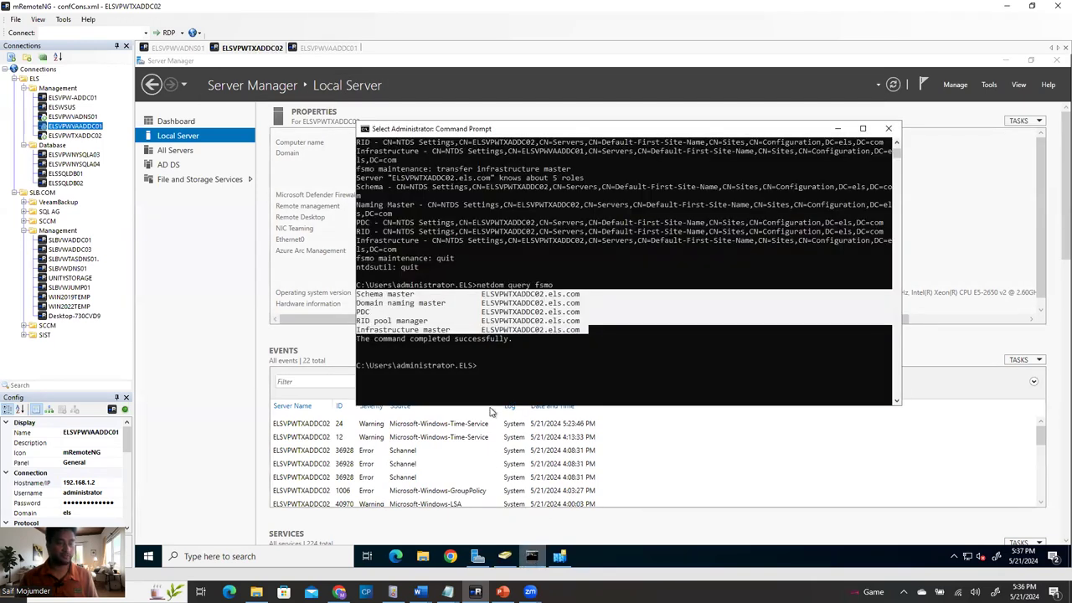
pyautogui.click(545, 377)
pyautogui.press('Up')
pyautogui.press('Return')
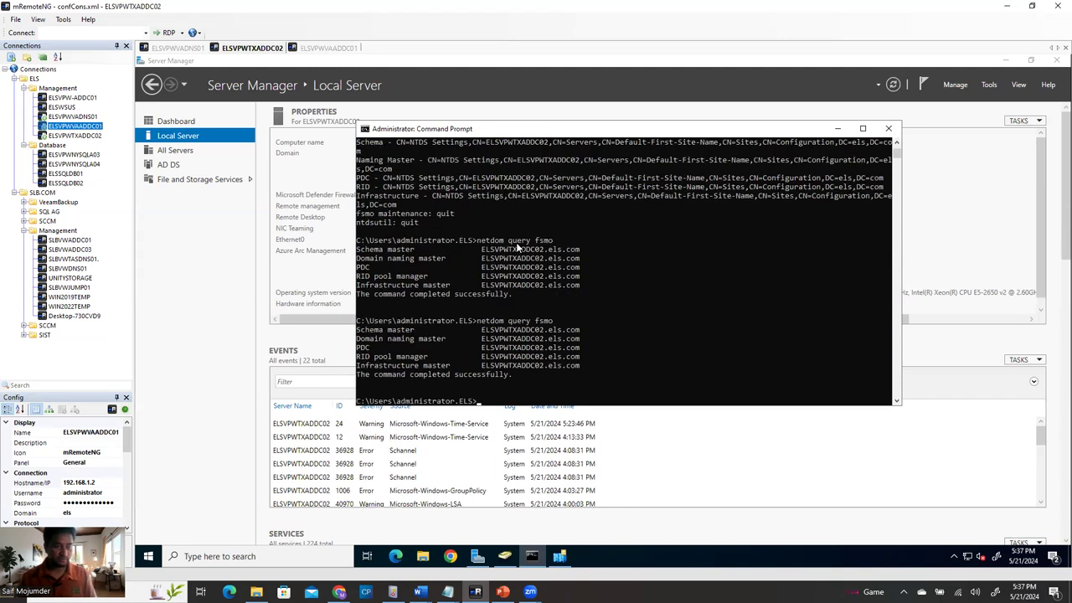
pyautogui.moveTo(480, 329); pyautogui.dragTo(553, 366)
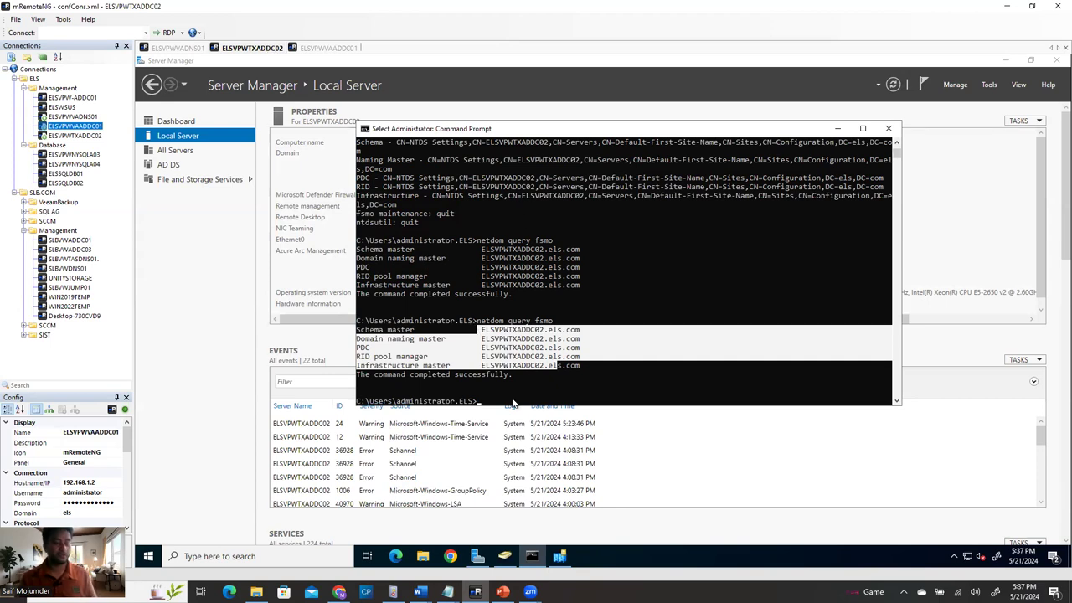
pyautogui.click(514, 402)
# Step: Recall ntdsutil from the command history and start it
pyautogui.press('Up')
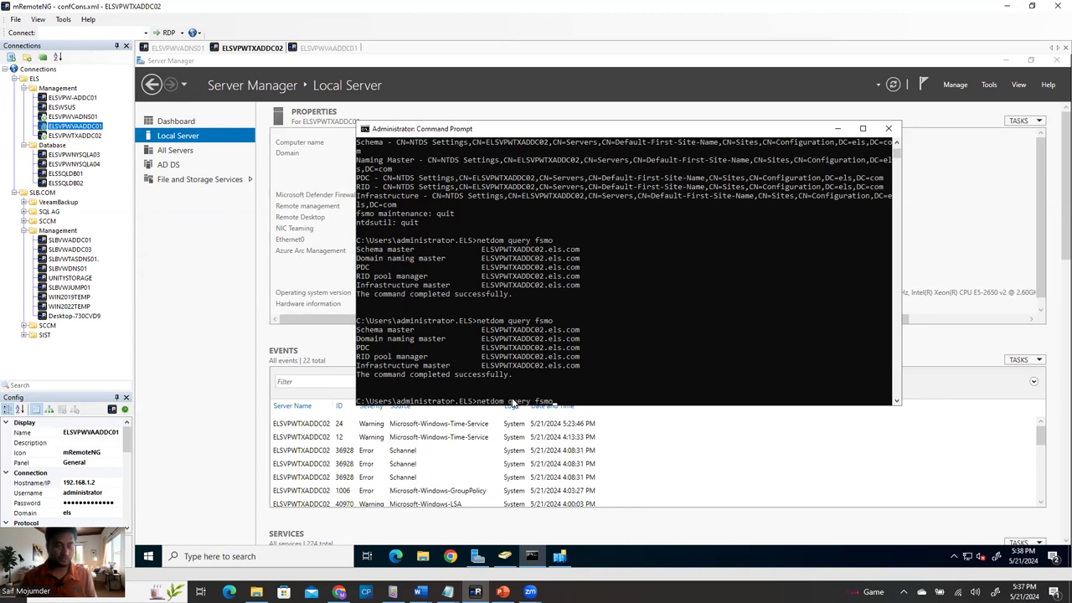
pyautogui.press('Up')
pyautogui.press('Down')
pyautogui.press('Up')
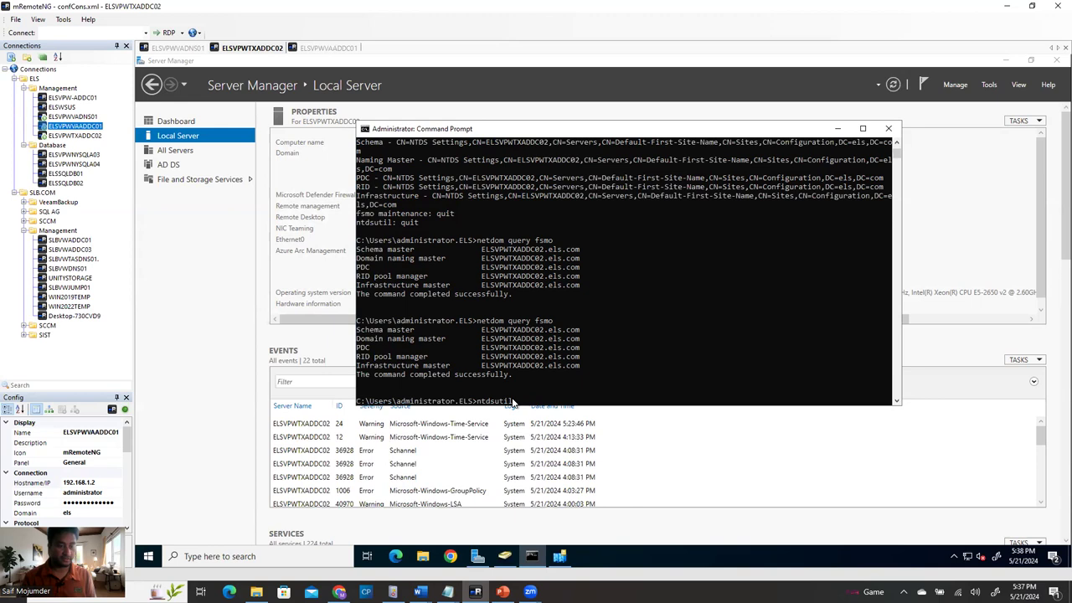
pyautogui.press('Return')
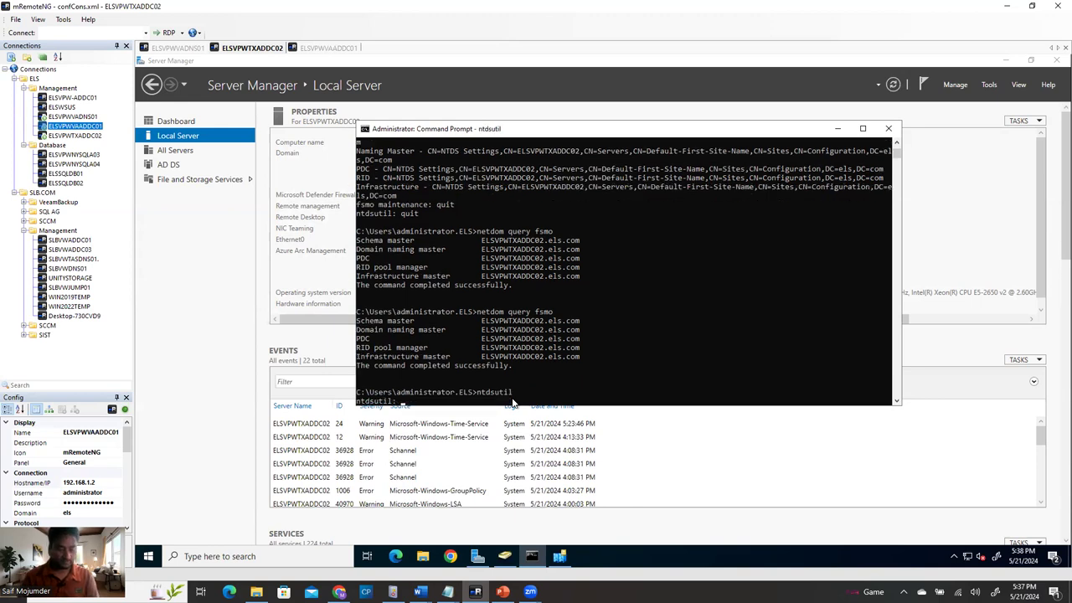
# Step: Enter ntdsutil's role mode and try a connect to server command edited for ELSVPWVAADDC01
pyautogui.write('role')
pyautogui.press('Return')
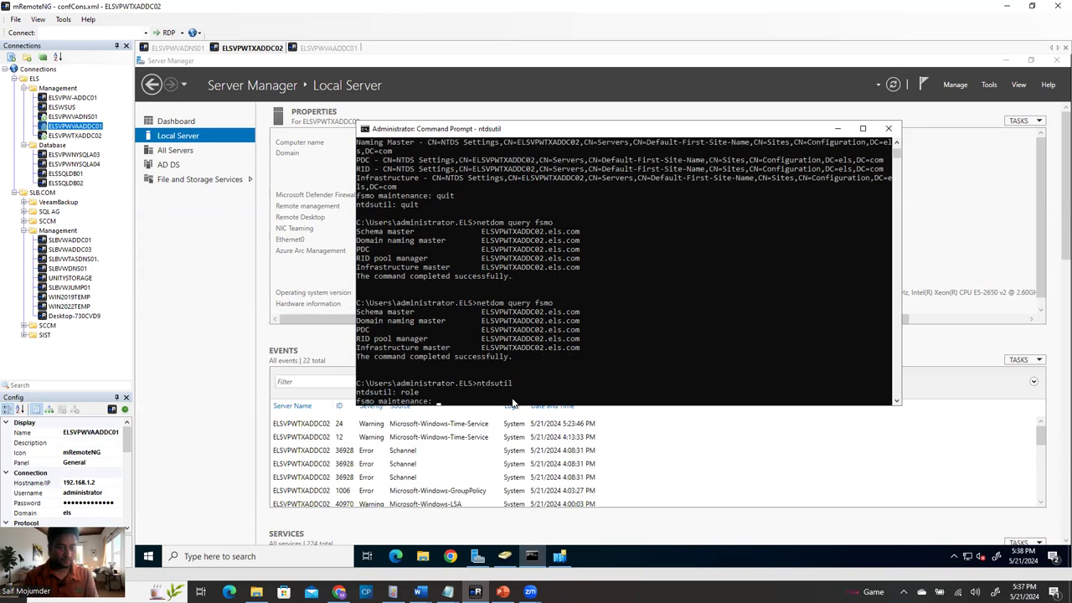
pyautogui.write('role')
pyautogui.press('BackSpace')
pyautogui.press('BackSpace')
pyautogui.press('BackSpace')
pyautogui.press('BackSpace')
pyautogui.write('transfer pdc')
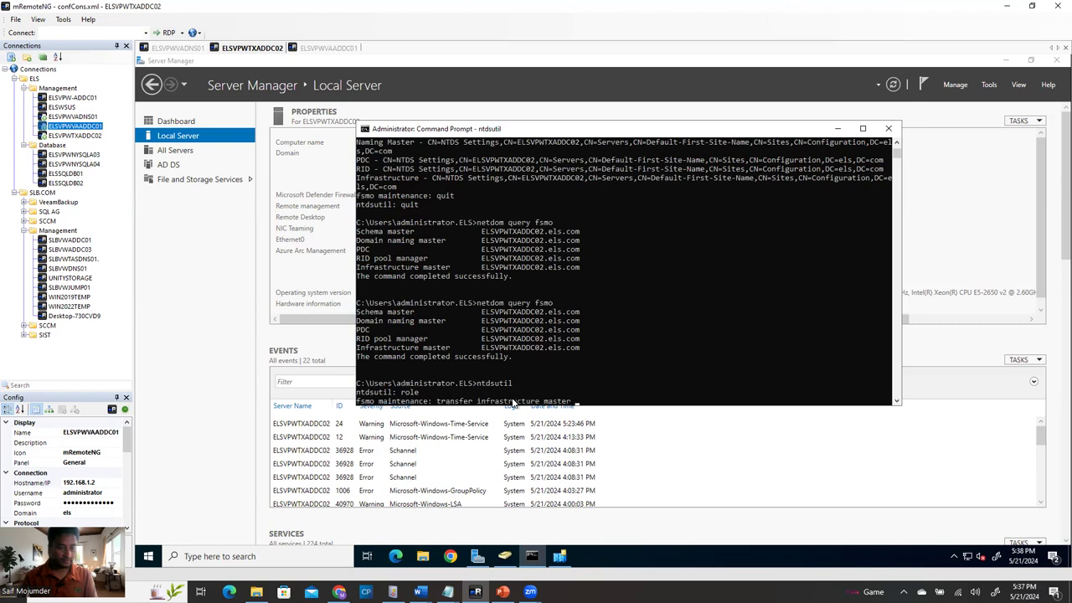
pyautogui.press('Up')
pyautogui.press('Up')
pyautogui.press('Up')
pyautogui.press('Up')
pyautogui.press('Up')
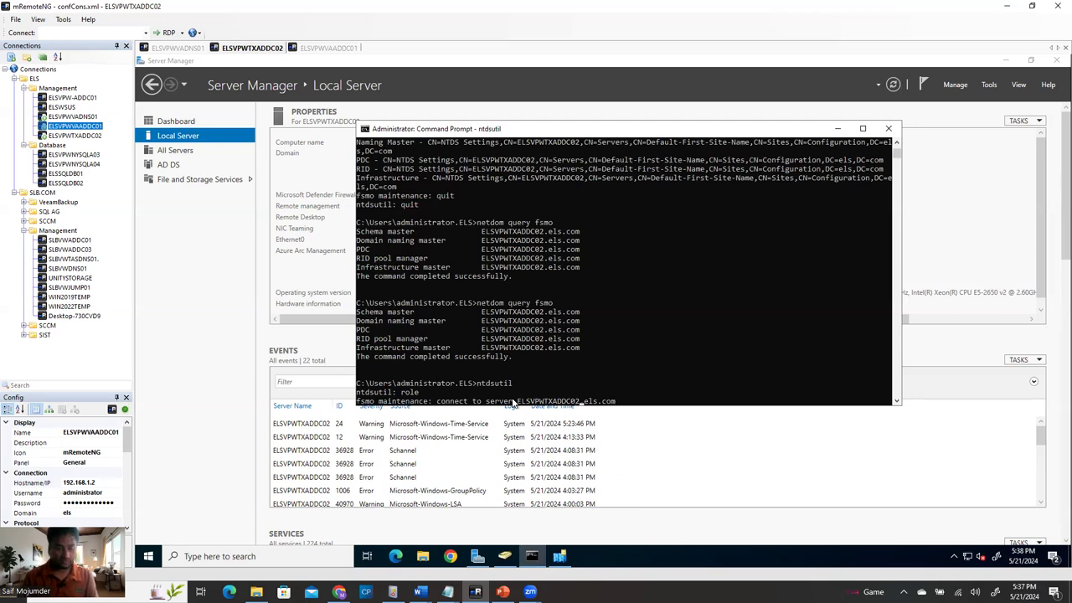
pyautogui.press('BackSpace')
pyautogui.write('1')
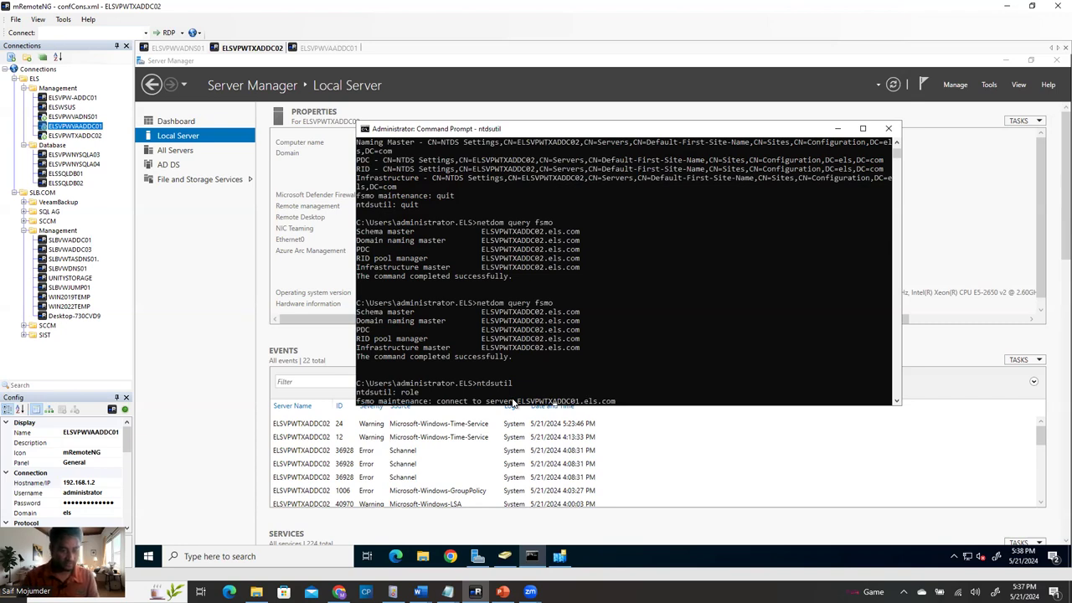
pyautogui.press('BackSpace')
pyautogui.press('BackSpace')
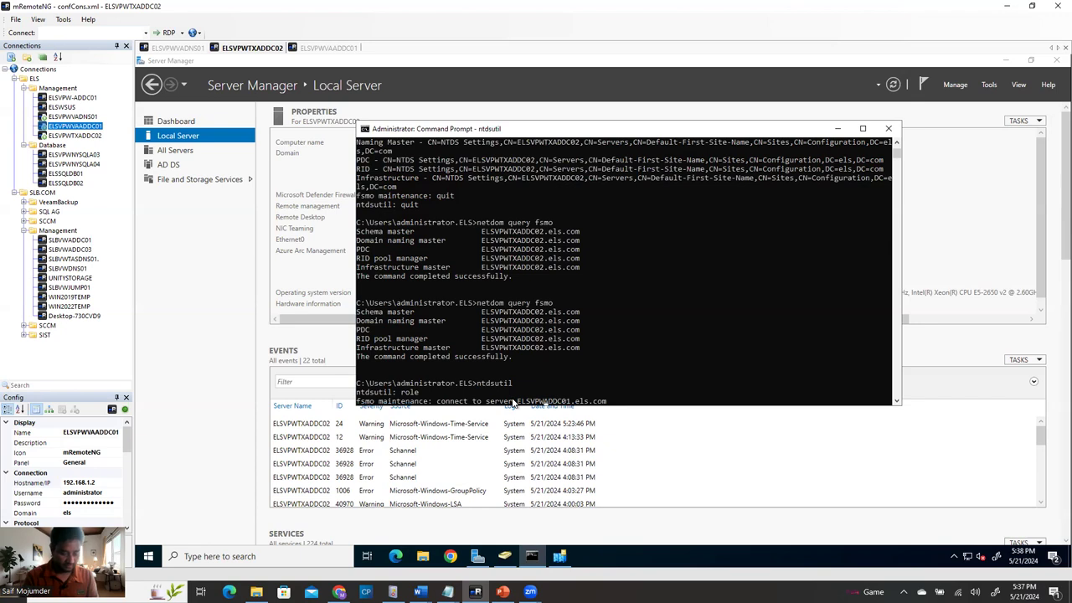
pyautogui.write('A')
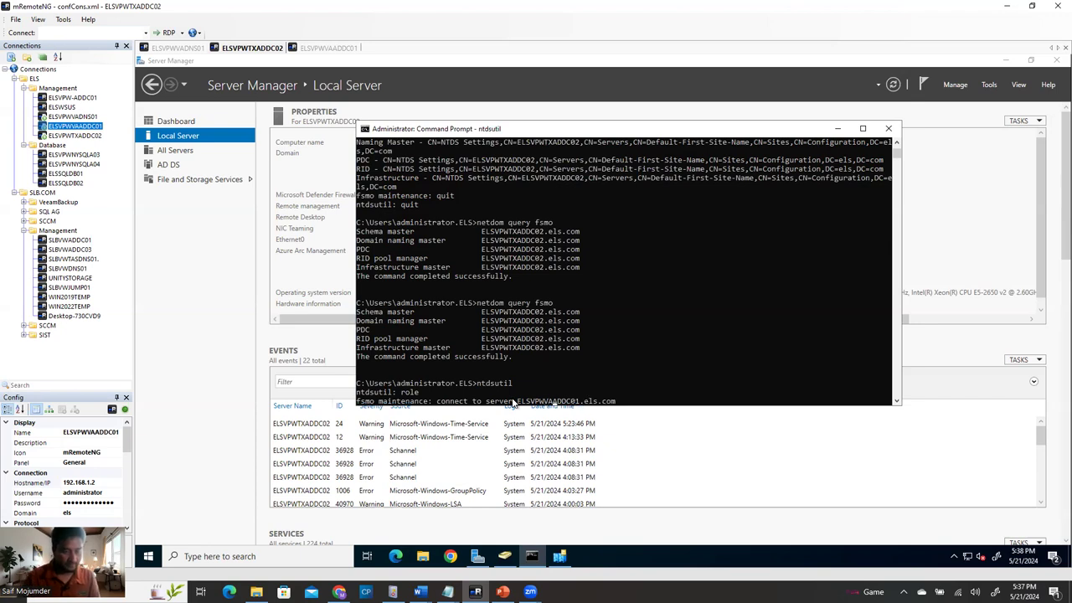
pyautogui.press('Return')
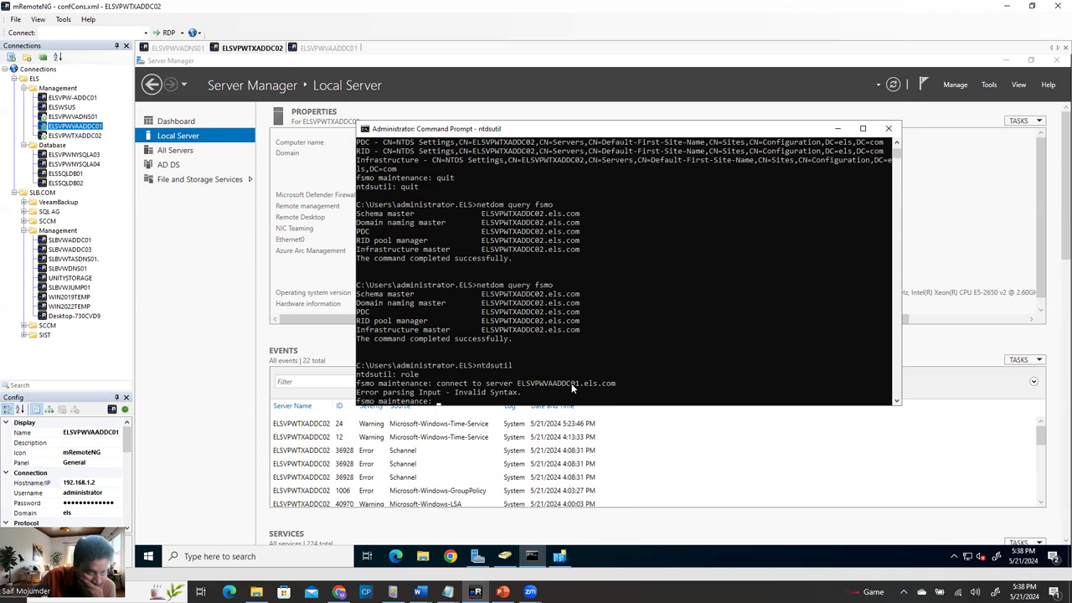
# Step: Clear the recalled command and enter ntdsutil's connections level
pyautogui.press('Up')
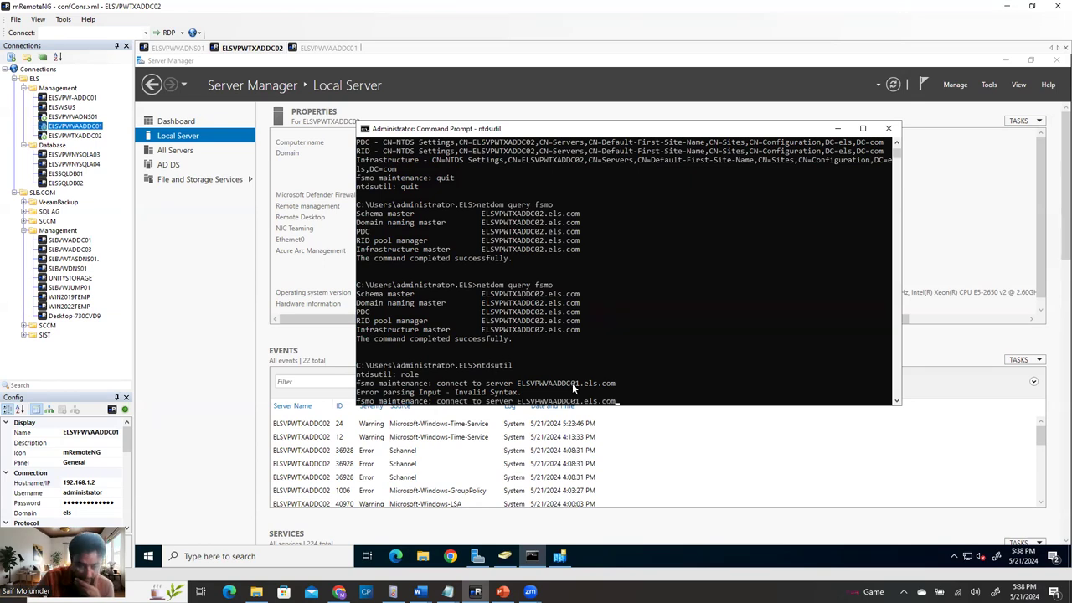
pyautogui.press('BackSpace')
pyautogui.press('BackSpace')
pyautogui.press('BackSpace')
pyautogui.press('BackSpace')
pyautogui.press('BackSpace')
pyautogui.press('BackSpace')
pyautogui.press('BackSpace')
pyautogui.press('BackSpace')
pyautogui.press('BackSpace')
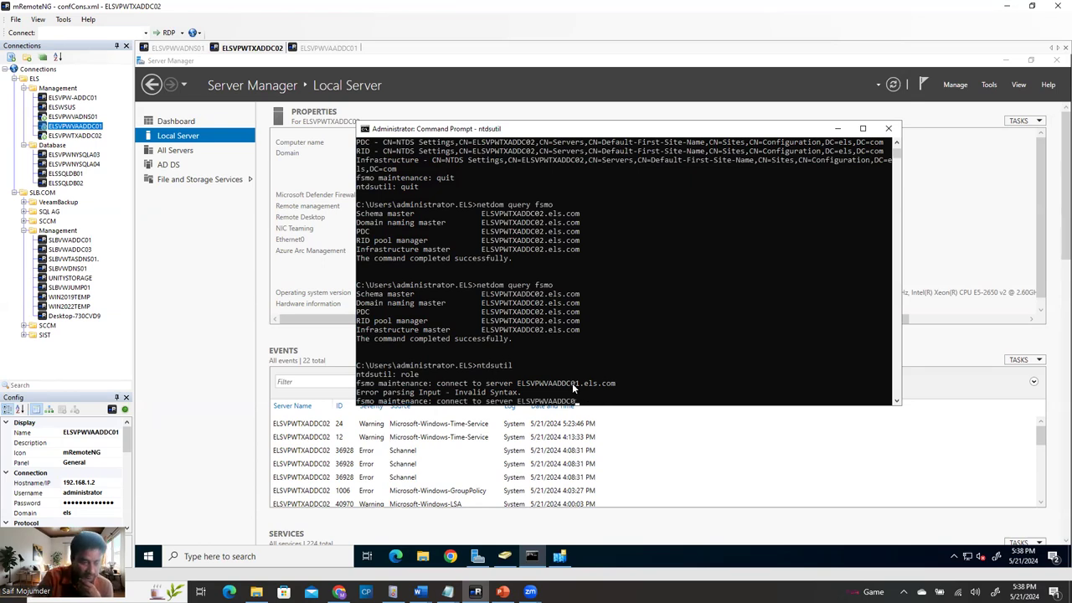
pyautogui.press('BackSpace')
pyautogui.press('BackSpace')
pyautogui.press('BackSpace')
pyautogui.press('BackSpace')
pyautogui.press('BackSpace')
pyautogui.press('BackSpace')
pyautogui.press('BackSpace')
pyautogui.press('BackSpace')
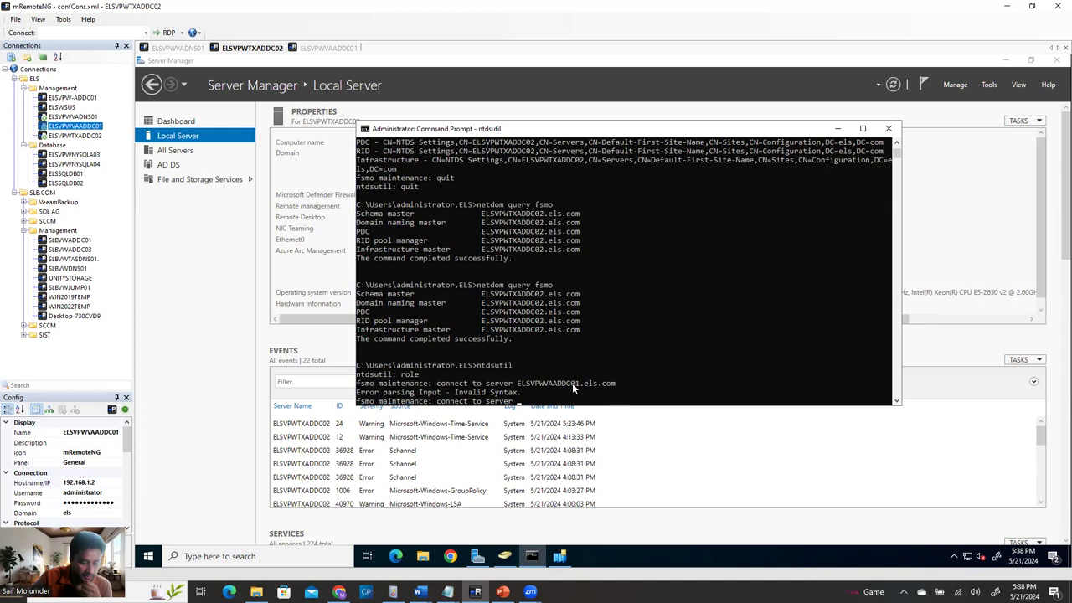
pyautogui.press('BackSpace')
pyautogui.press('BackSpace')
pyautogui.press('BackSpace')
pyautogui.press('BackSpace')
pyautogui.press('BackSpace')
pyautogui.press('BackSpace')
pyautogui.press('BackSpace')
pyautogui.press('BackSpace')
pyautogui.press('BackSpace')
pyautogui.press('BackSpace')
pyautogui.press('BackSpace')
pyautogui.press('BackSpace')
pyautogui.press('BackSpace')
pyautogui.press('BackSpace')
pyautogui.press('BackSpace')
pyautogui.press('BackSpace')
pyautogui.press('BackSpace')
pyautogui.press('BackSpace')
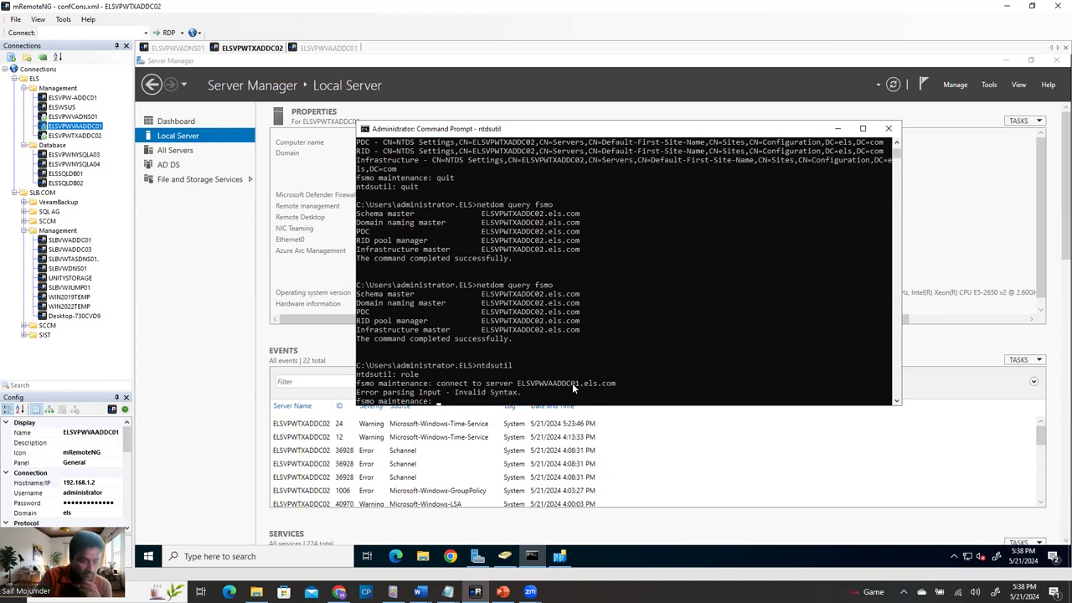
pyautogui.write('quit')
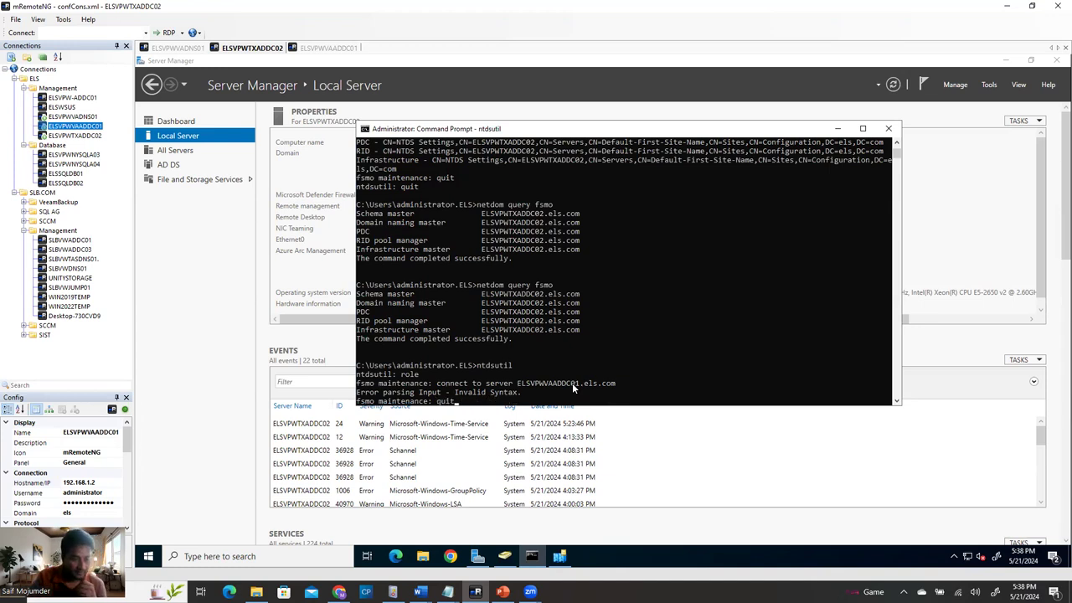
pyautogui.press('BackSpace')
pyautogui.press('BackSpace')
pyautogui.press('BackSpace')
pyautogui.press('BackSpace')
pyautogui.write('connections')
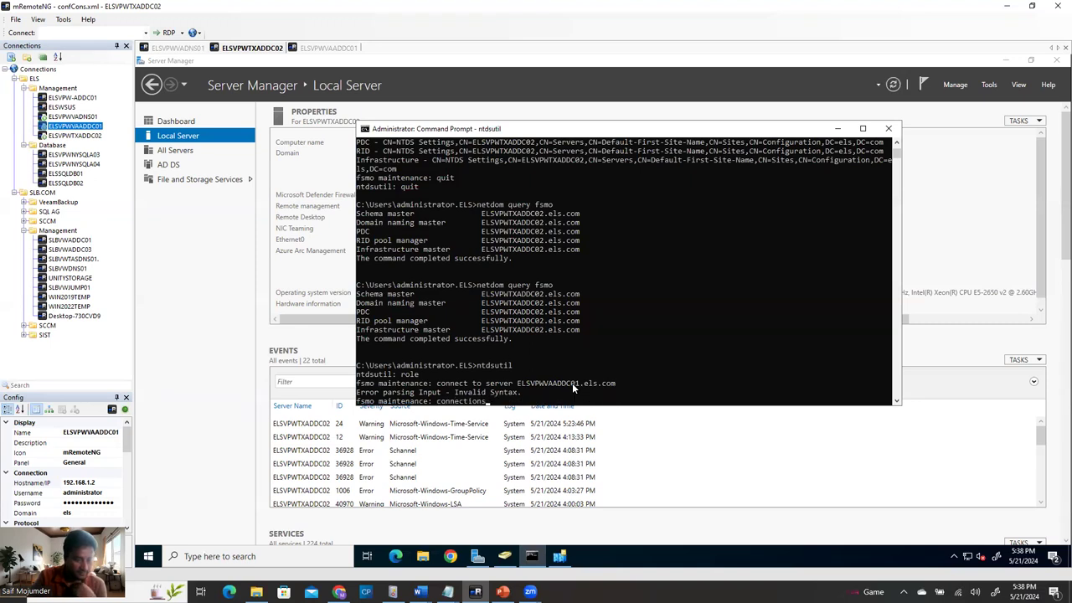
pyautogui.press('Return')
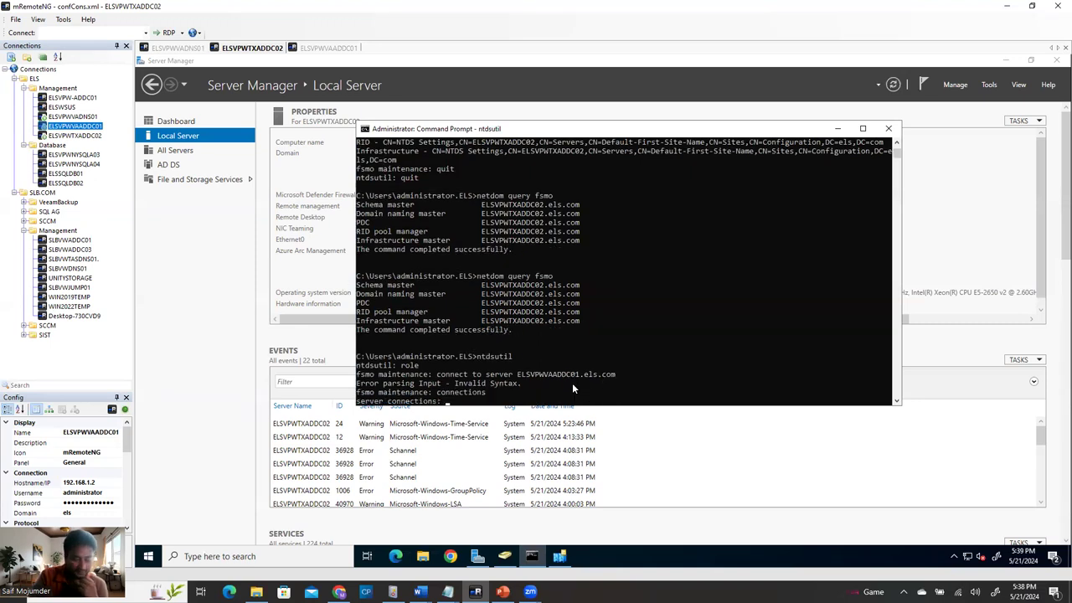
# Step: Run connect to server ELSVPWVAADDC01.els.com, pasting the copied server name
pyautogui.write('roles')
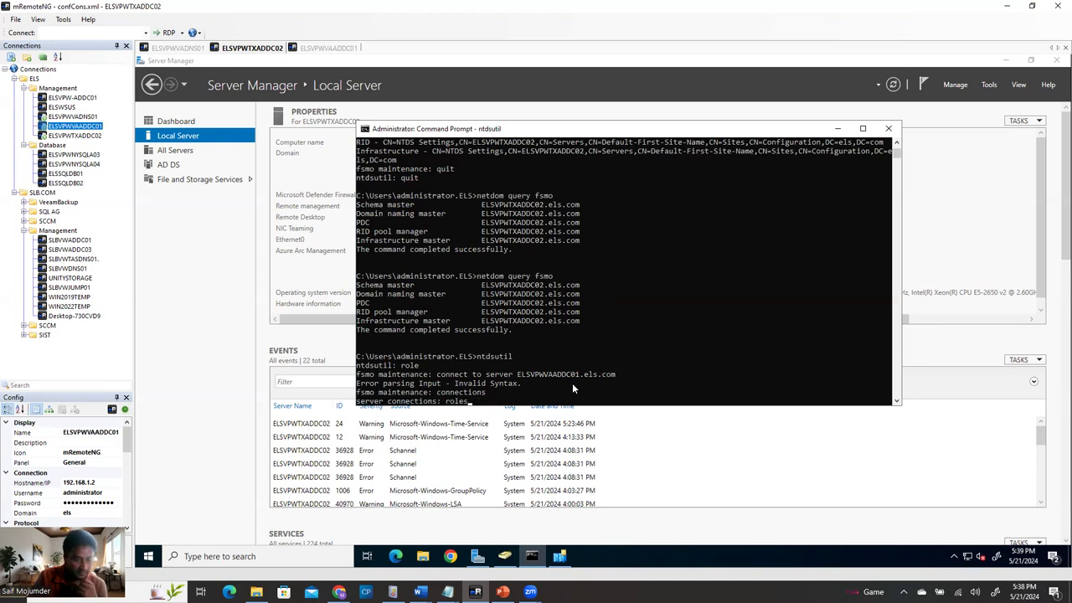
pyautogui.press('BackSpace')
pyautogui.press('BackSpace')
pyautogui.press('BackSpace')
pyautogui.press('BackSpace')
pyautogui.press('BackSpace')
pyautogui.write('connect to server ELSVPWTXADDC02.els.com')
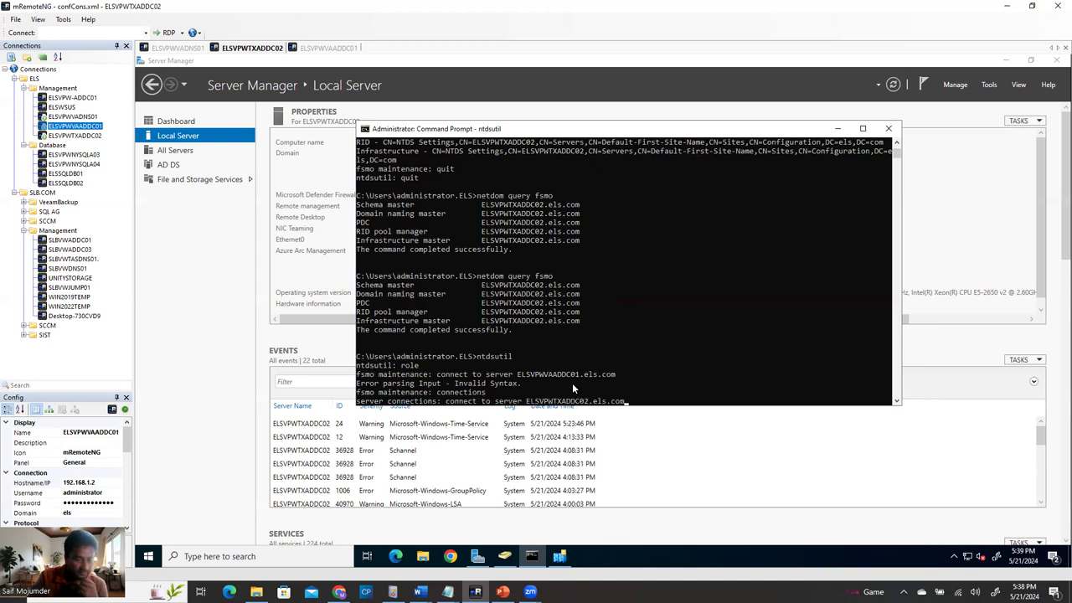
pyautogui.press('BackSpace')
pyautogui.press('BackSpace')
pyautogui.press('BackSpace')
pyautogui.press('Up')
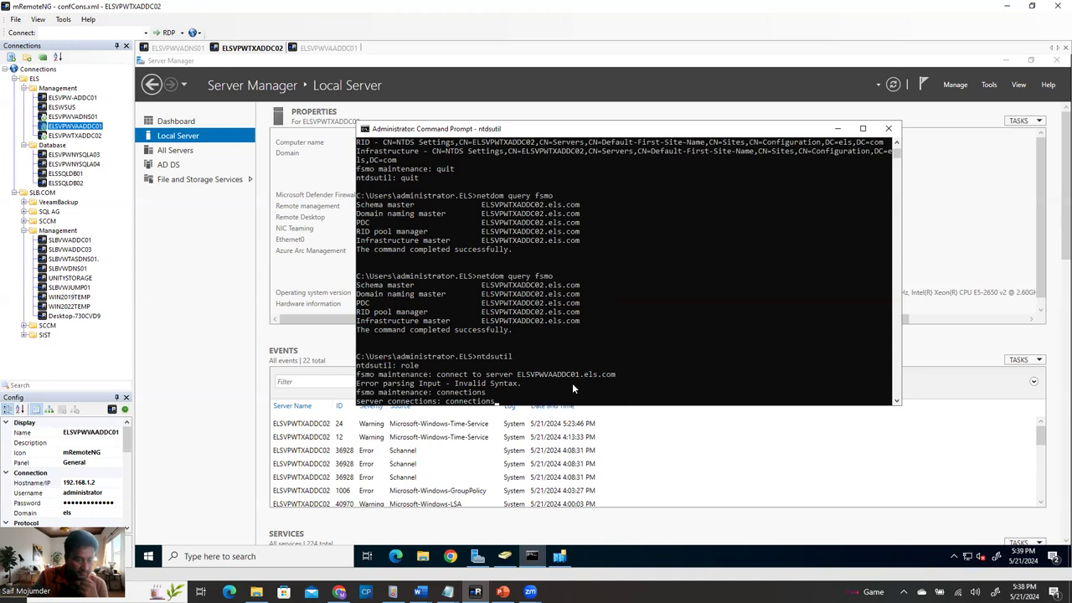
pyautogui.press('Up')
pyautogui.write('.els.com')
pyautogui.press('BackSpace')
pyautogui.press('BackSpace')
pyautogui.press('BackSpace')
pyautogui.press('BackSpace')
pyautogui.press('BackSpace')
pyautogui.press('BackSpace')
pyautogui.press('BackSpace')
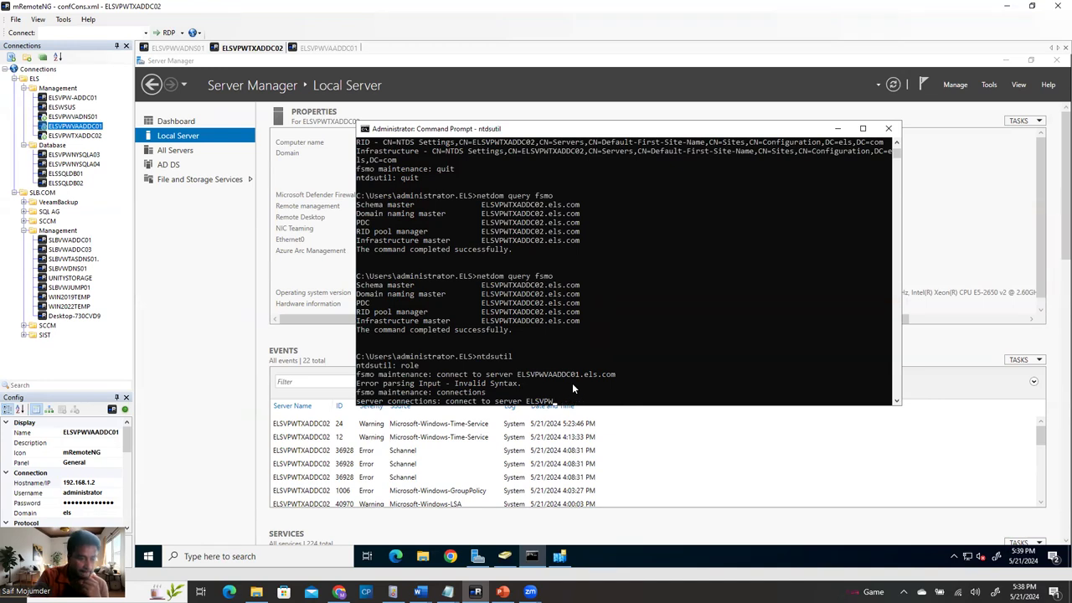
pyautogui.press('BackSpace')
pyautogui.press('BackSpace')
pyautogui.press('BackSpace')
pyautogui.press('BackSpace')
pyautogui.press('BackSpace')
pyautogui.press('BackSpace')
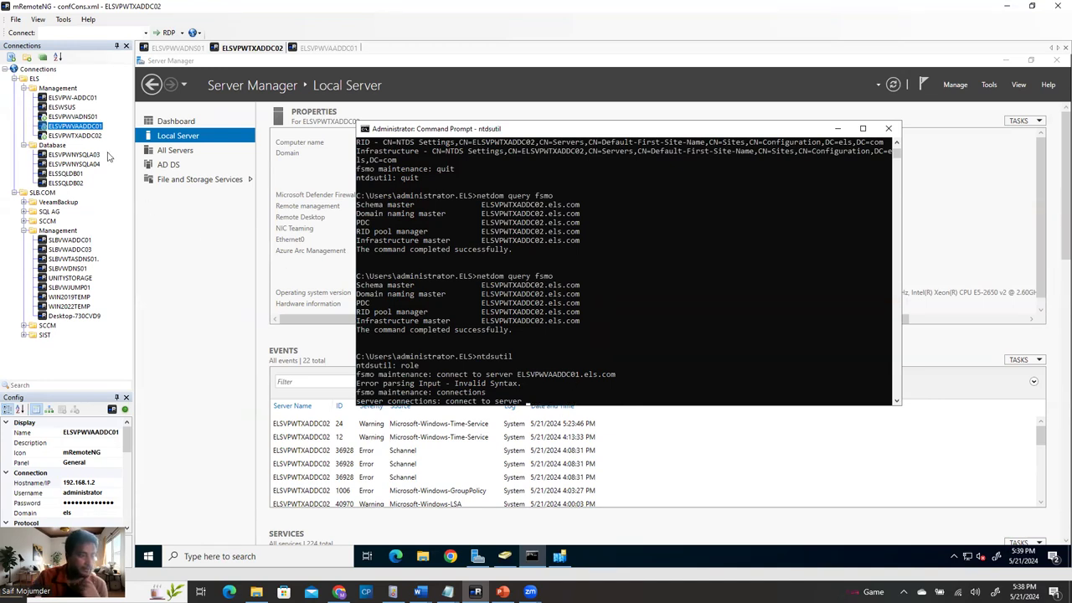
pyautogui.doubleClick(98, 433)
pyautogui.hotkey('ctrl', 'c')
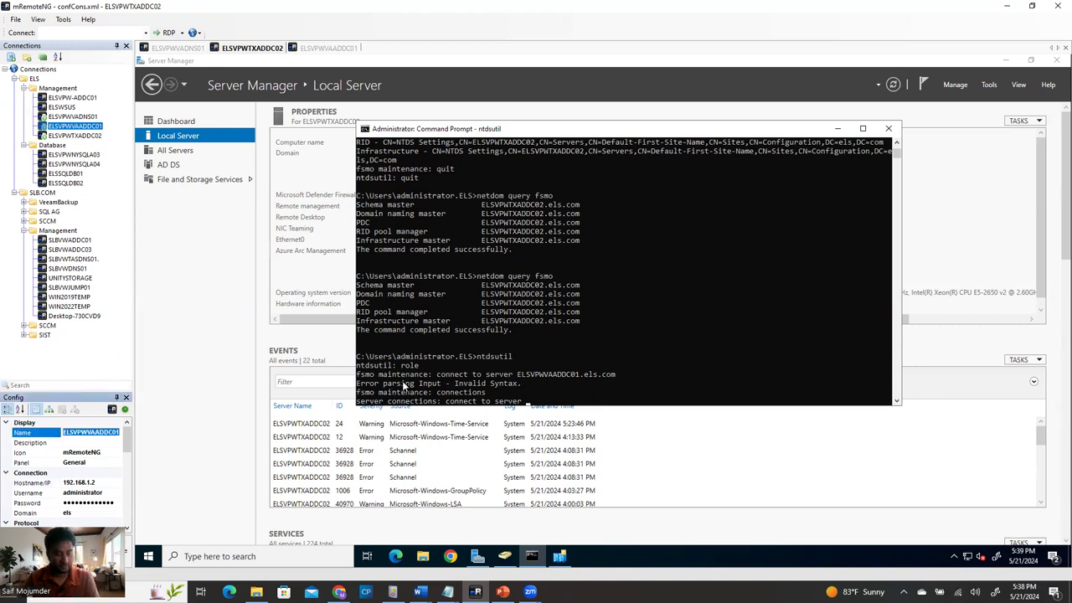
pyautogui.click(771, 366)
pyautogui.rightClick(771, 366)
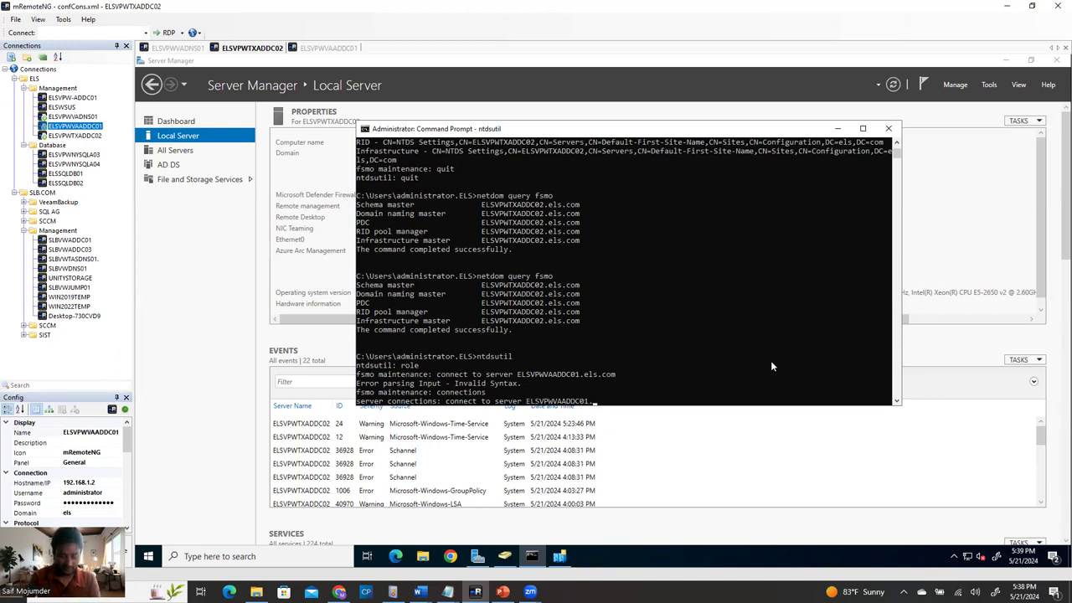
pyautogui.write('.els.com')
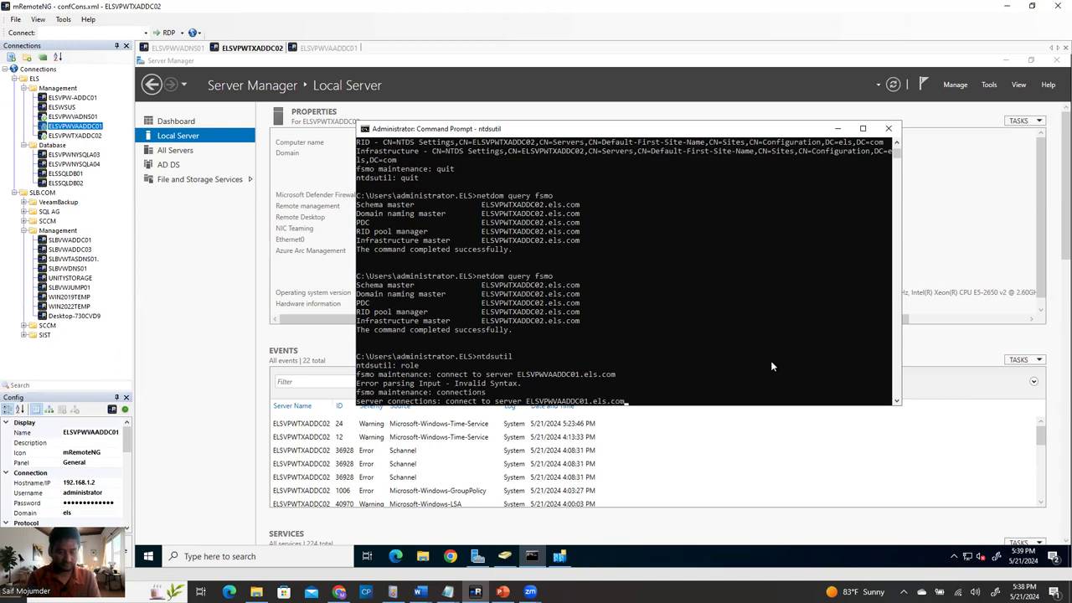
pyautogui.press('Return')
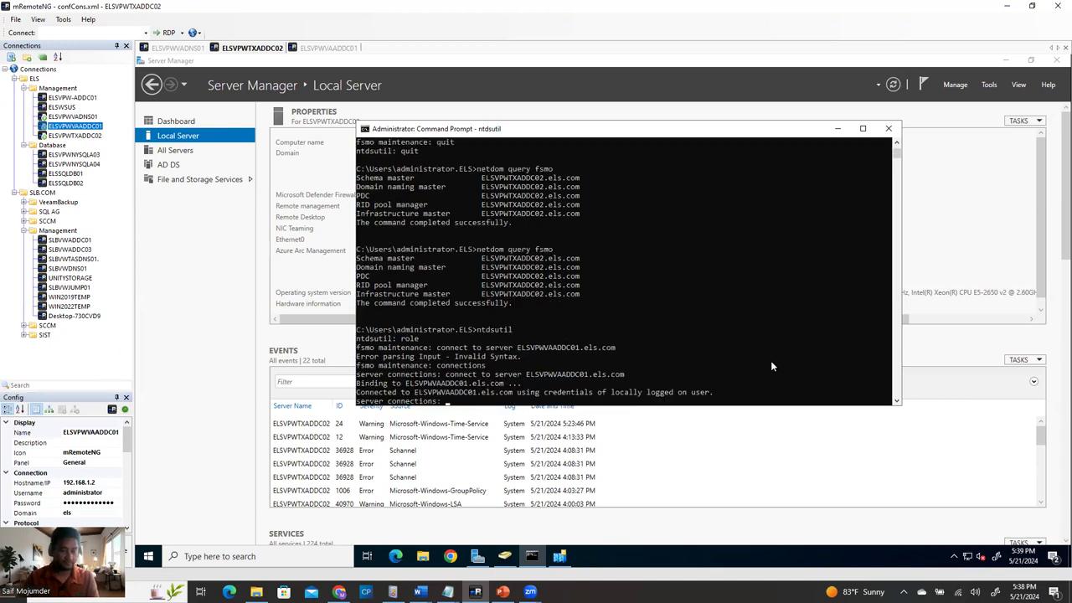
# Step: Quit connections back to fsmo maintenance and page through earlier commands
pyautogui.write('q')
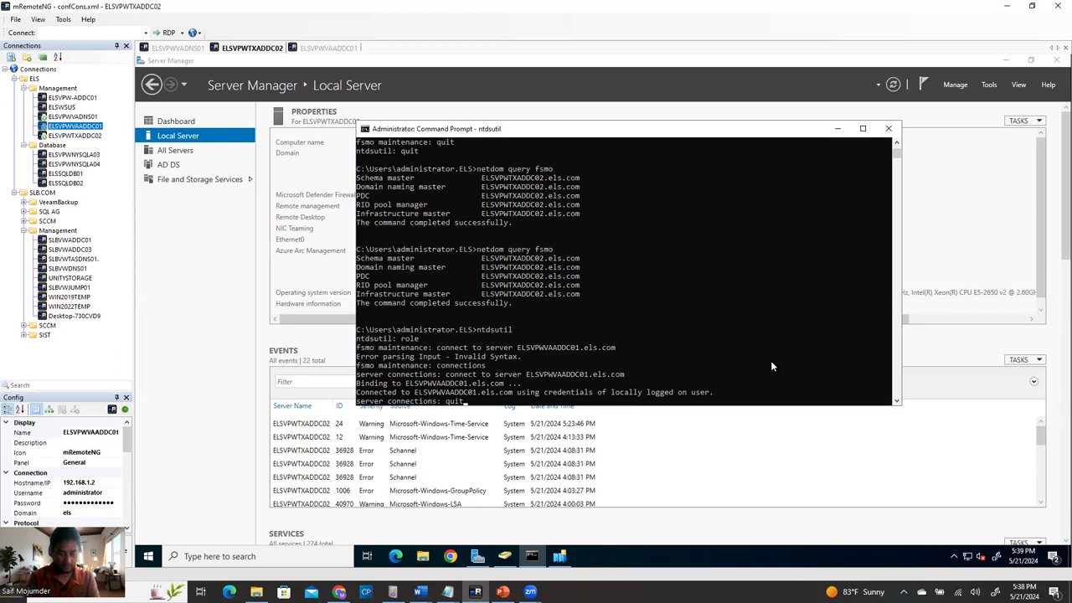
pyautogui.write('uit')
pyautogui.press('Return')
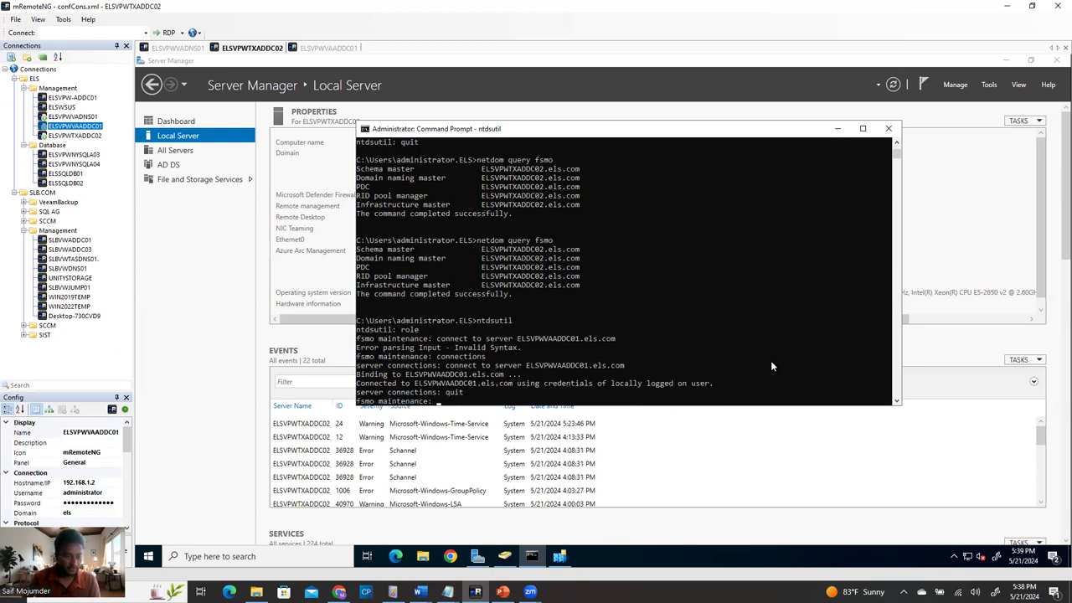
pyautogui.press('Up')
pyautogui.press('Up')
pyautogui.press('Up')
pyautogui.press('Up')
pyautogui.press('Up')
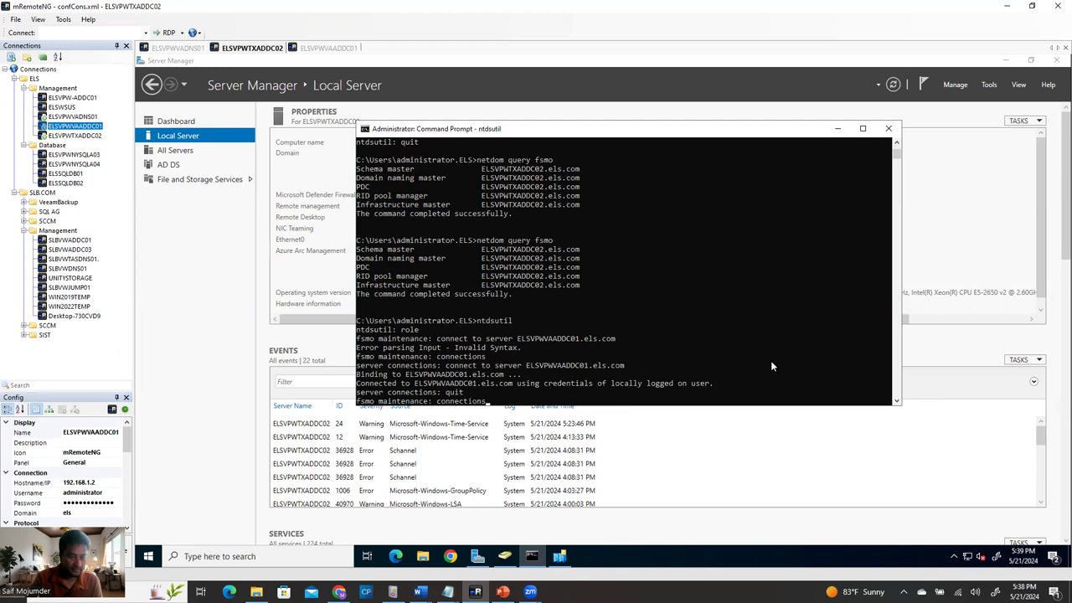
# Step: Transfer the schema master and naming master roles, confirming each with Yes
pyautogui.press('Up')
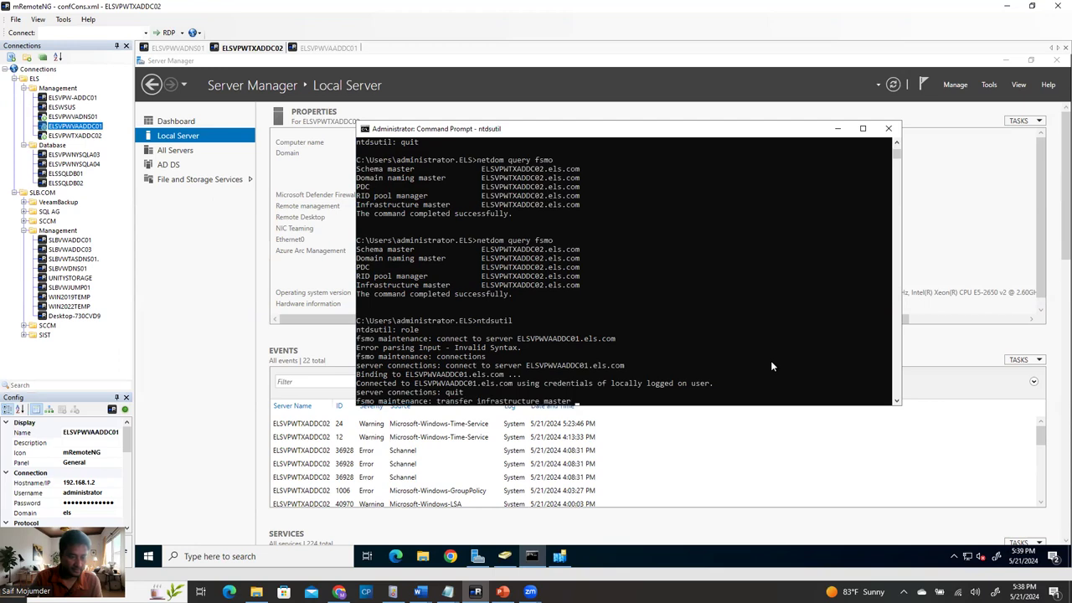
pyautogui.press('Up')
pyautogui.press('Up')
pyautogui.press('Up')
pyautogui.press('Up')
pyautogui.press('Return')
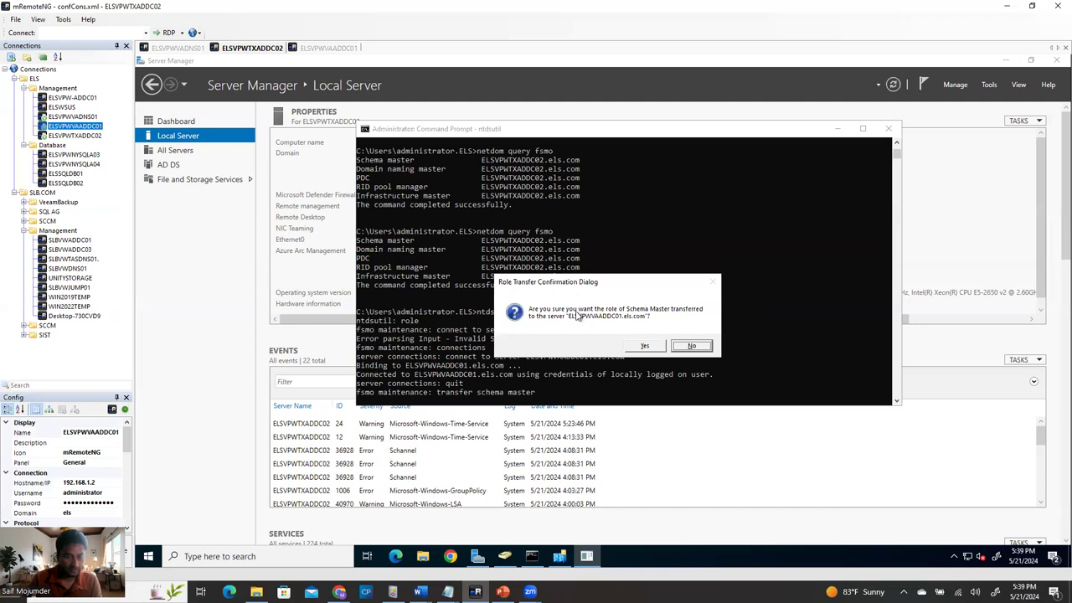
pyautogui.click(645, 346)
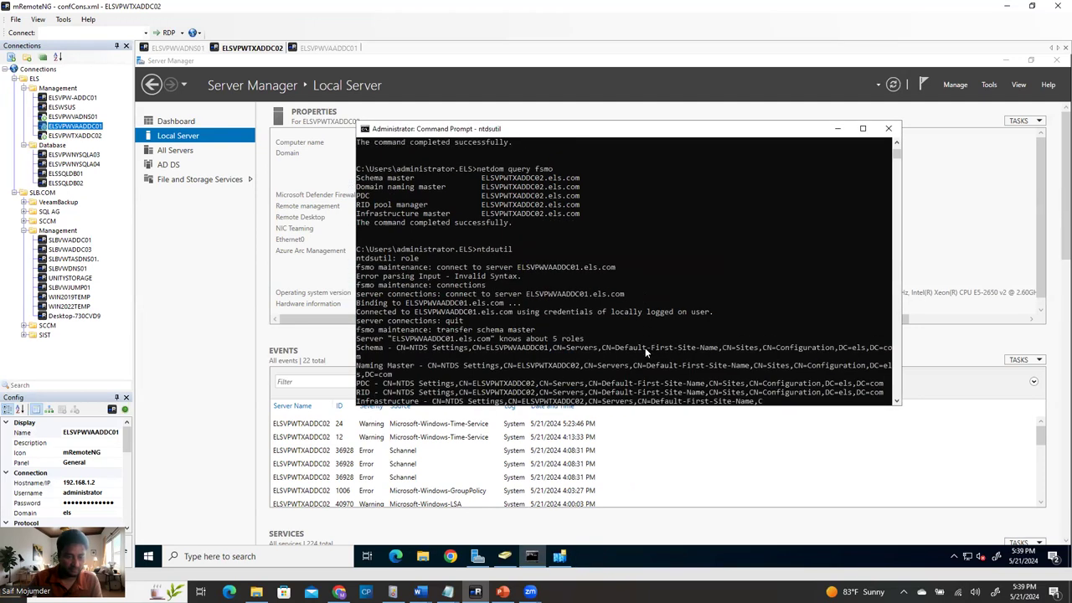
pyautogui.click(636, 379)
pyautogui.press('Up')
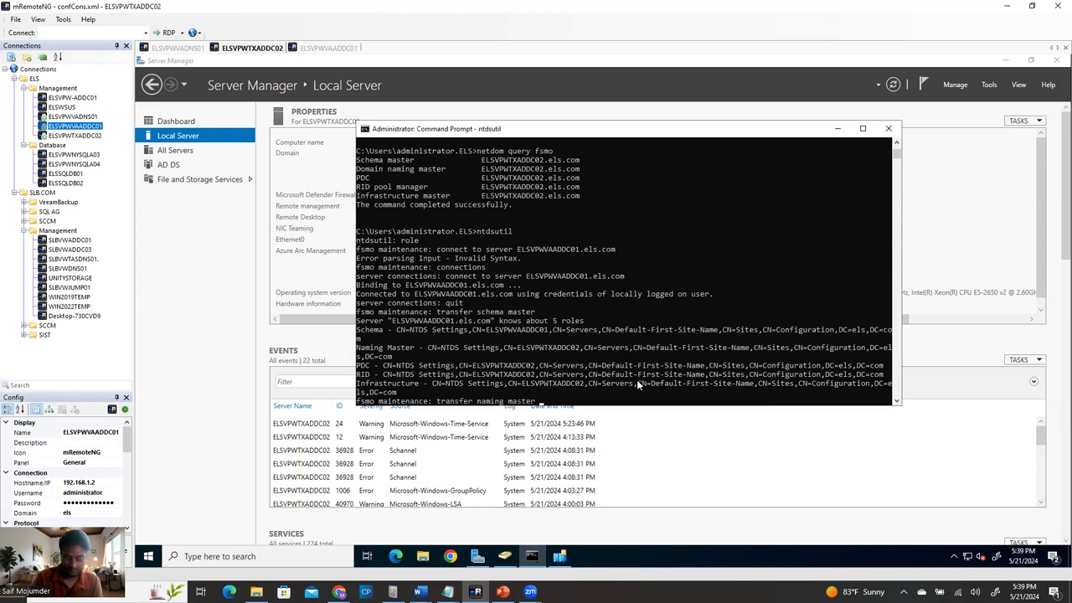
pyautogui.press('Return')
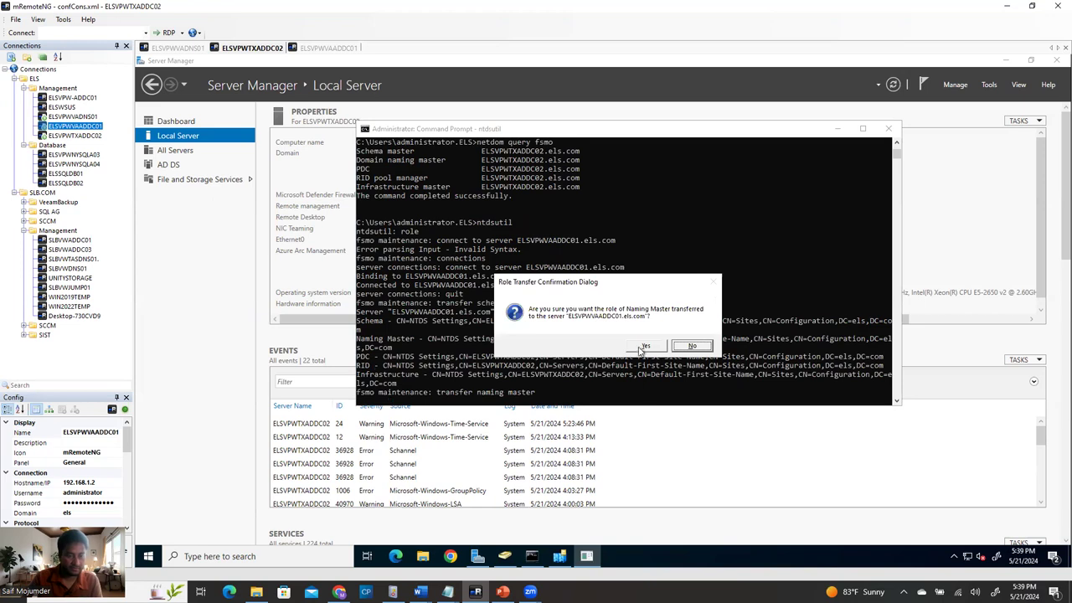
pyautogui.click(644, 345)
pyautogui.click(610, 393)
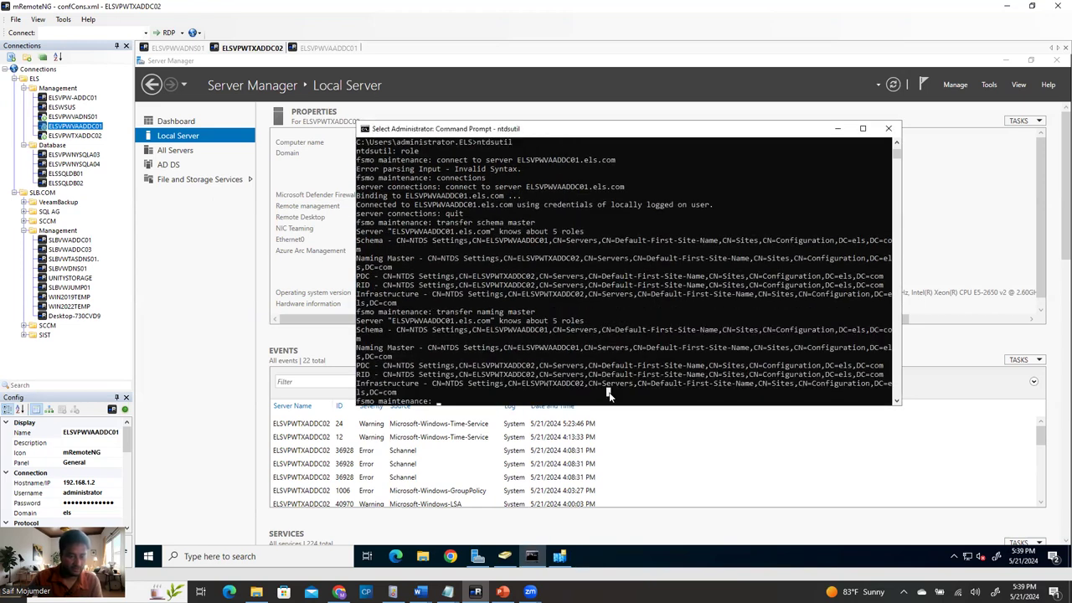
pyautogui.press('Escape')
# Step: Transfer the RID master and PDC roles, confirming each with Yes
pyautogui.press('Up')
pyautogui.press('BackSpace')
pyautogui.press('BackSpace')
pyautogui.press('BackSpace')
pyautogui.press('BackSpace')
pyautogui.press('BackSpace')
pyautogui.press('BackSpace')
pyautogui.press('BackSpace')
pyautogui.press('BackSpace')
pyautogui.press('BackSpace')
pyautogui.press('BackSpace')
pyautogui.press('BackSpace')
pyautogui.press('BackSpace')
pyautogui.press('BackSpace')
pyautogui.write('rid master')
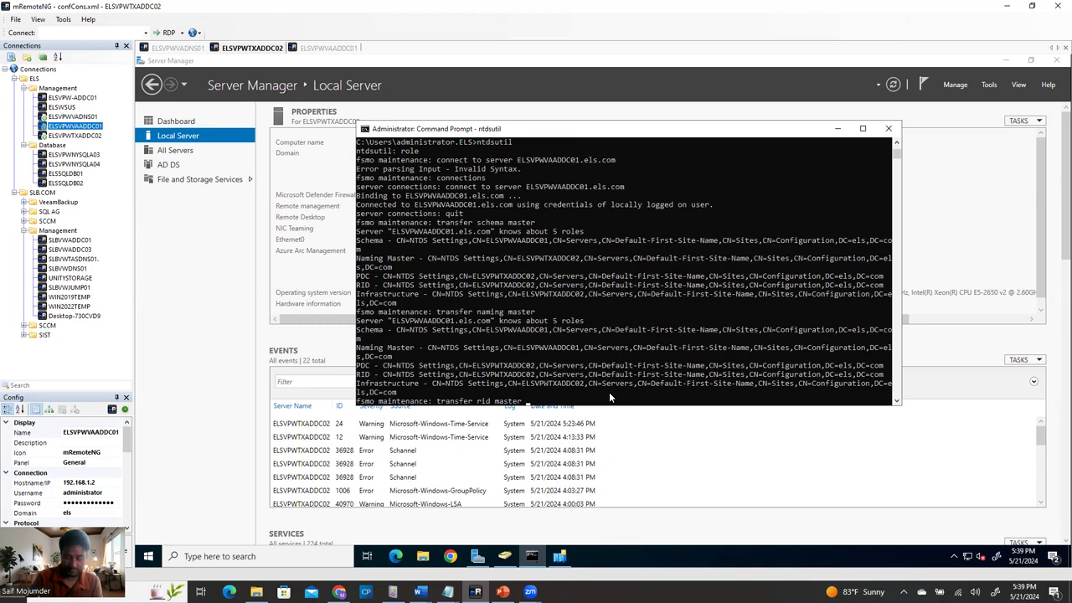
pyautogui.press('Return')
pyautogui.click(629, 347)
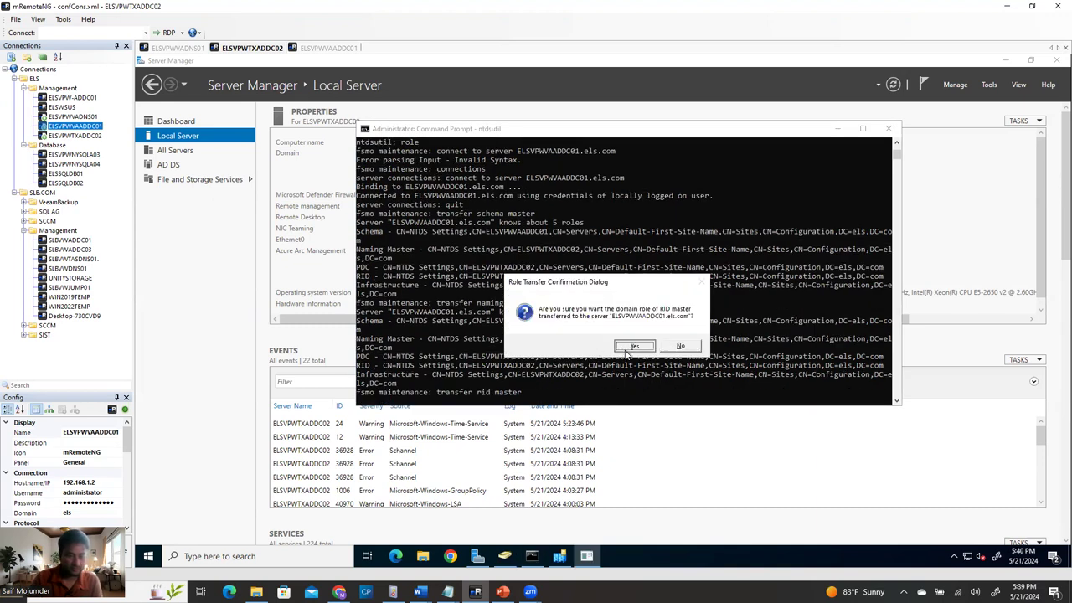
pyautogui.press('Up')
pyautogui.press('BackSpace')
pyautogui.press('BackSpace')
pyautogui.press('BackSpace')
pyautogui.press('BackSpace')
pyautogui.press('BackSpace')
pyautogui.press('BackSpace')
pyautogui.press('BackSpace')
pyautogui.press('BackSpace')
pyautogui.press('BackSpace')
pyautogui.press('BackSpace')
pyautogui.write('pdc')
pyautogui.press('Return')
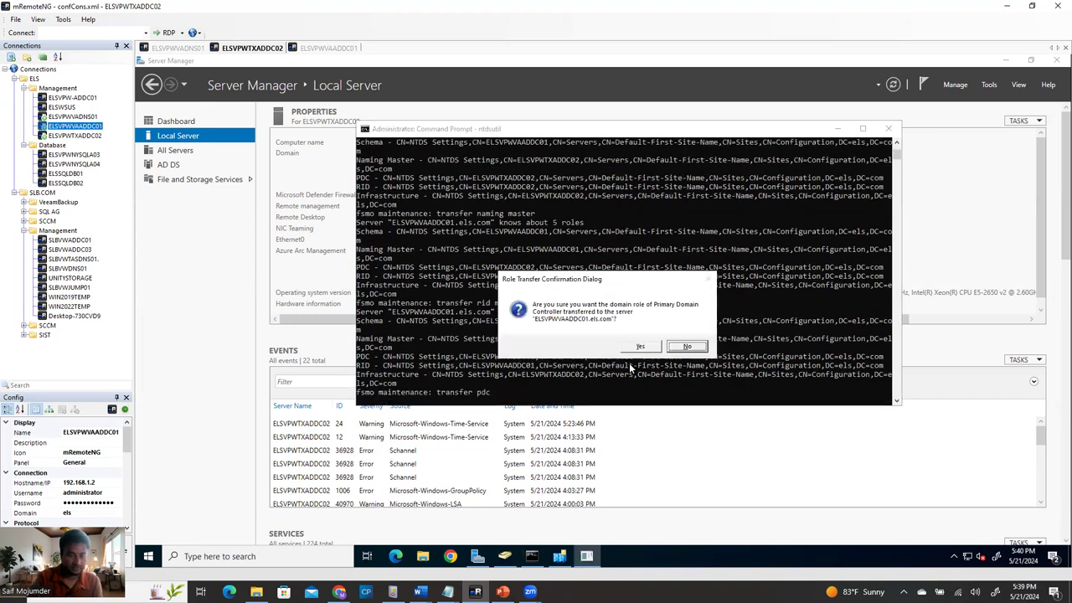
pyautogui.click(648, 346)
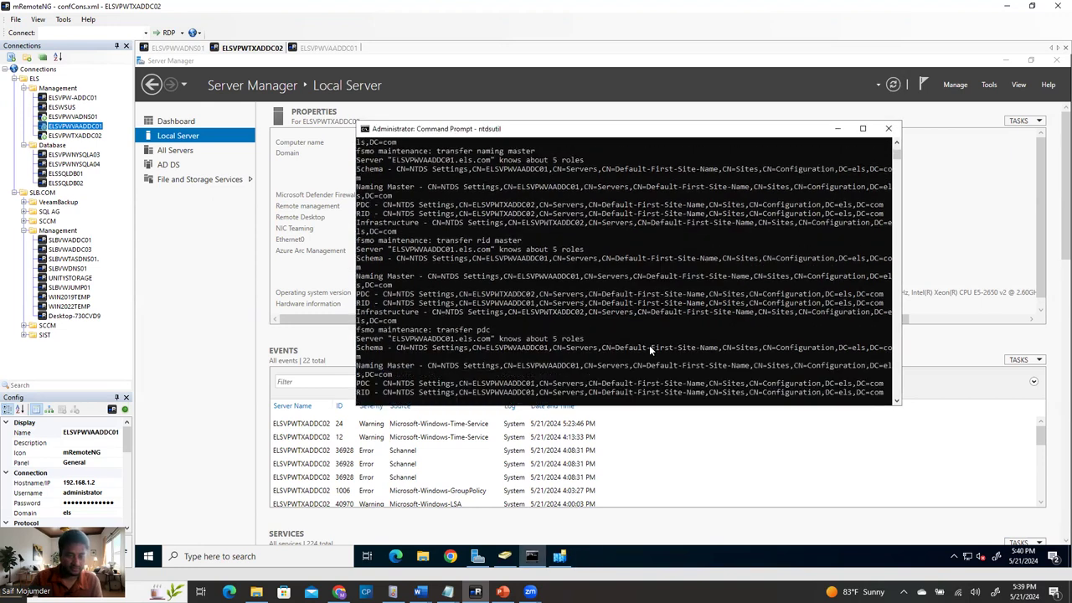
# Step: Transfer the infrastructure master role and confirm with Yes
pyautogui.press('Up')
pyautogui.press('Up')
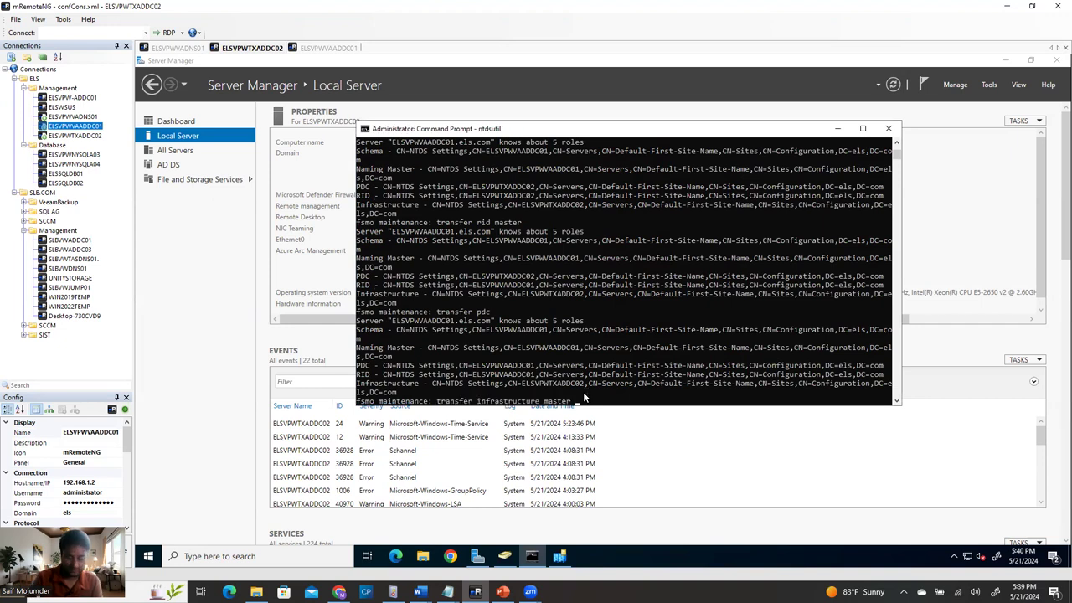
pyautogui.press('Return')
pyautogui.click(645, 346)
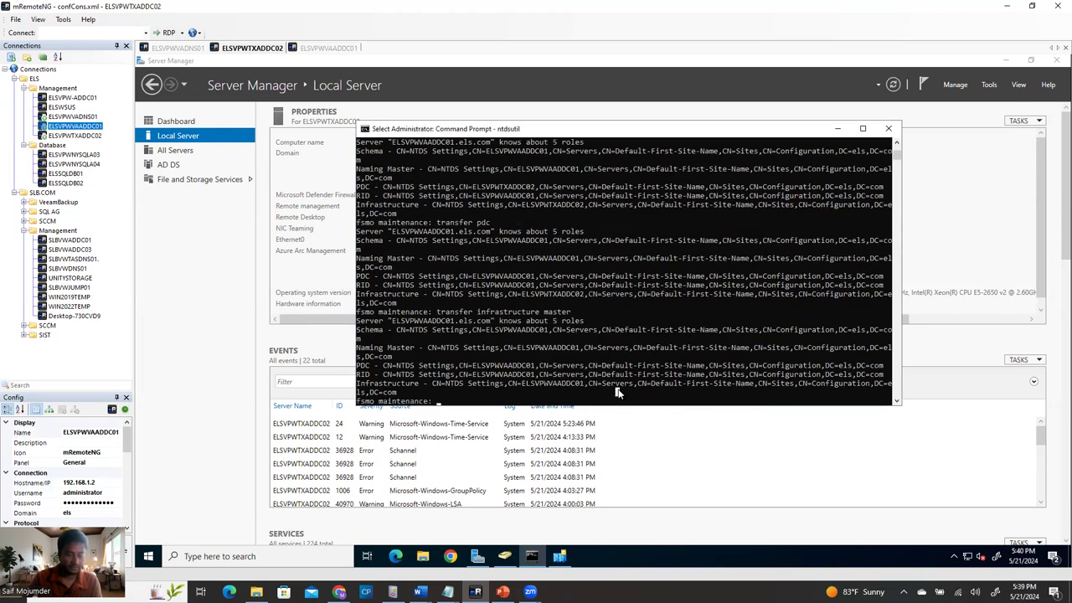
# Step: Quit fsmo maintenance and exit ntdsutil to the command prompt
pyautogui.write('quit')
pyautogui.press('Return')
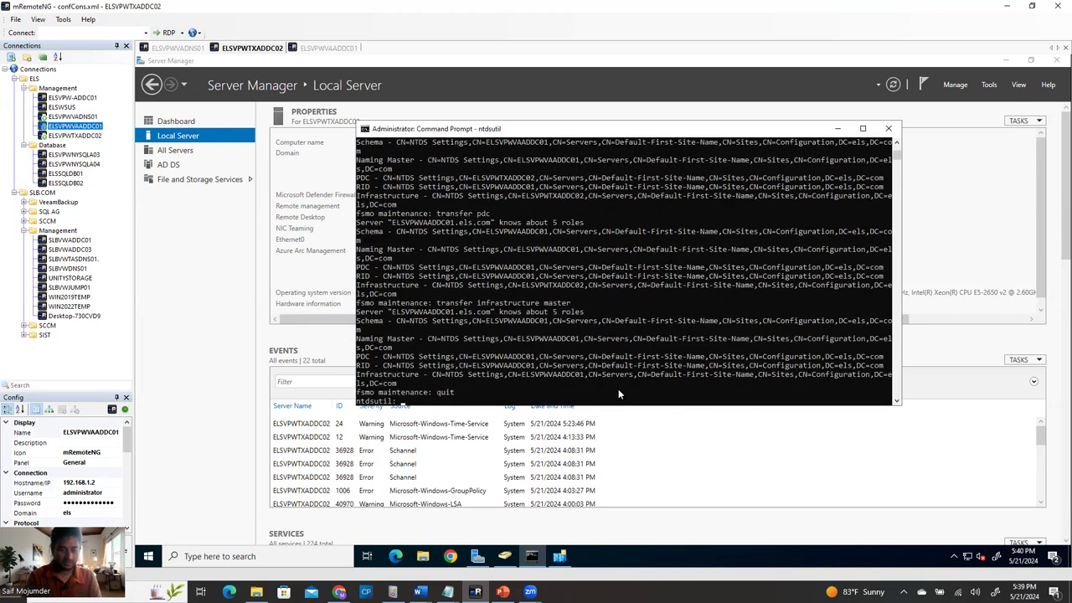
pyautogui.write('qu')
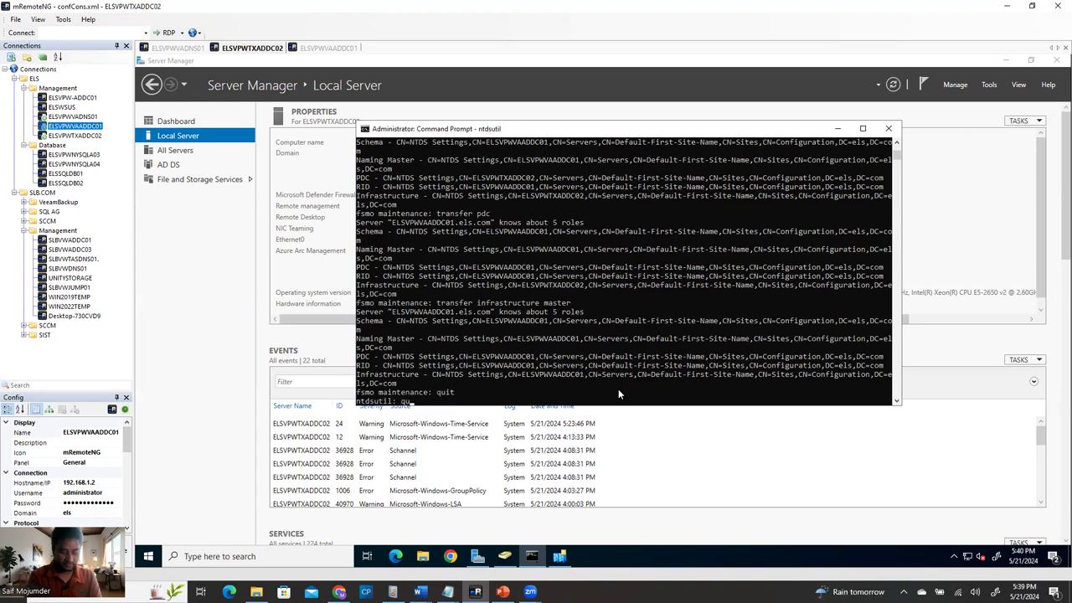
pyautogui.write('it')
pyautogui.press('Return')
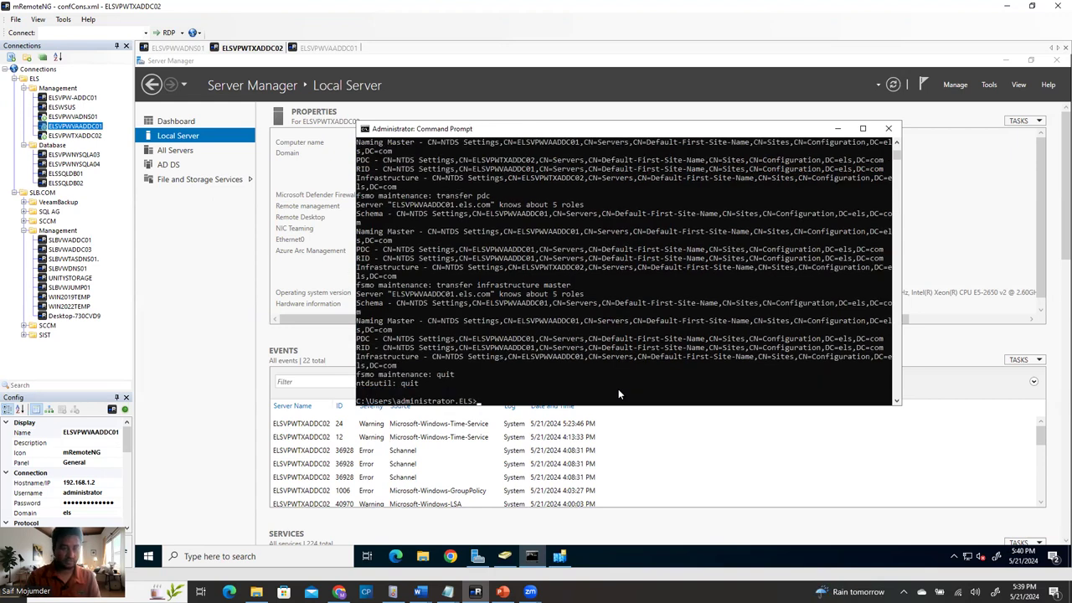
# Step: Run netdom query fsmo, confirming ELSVPWVAADDC01.els.com holds all five roles
pyautogui.write('netdom query fsmo')
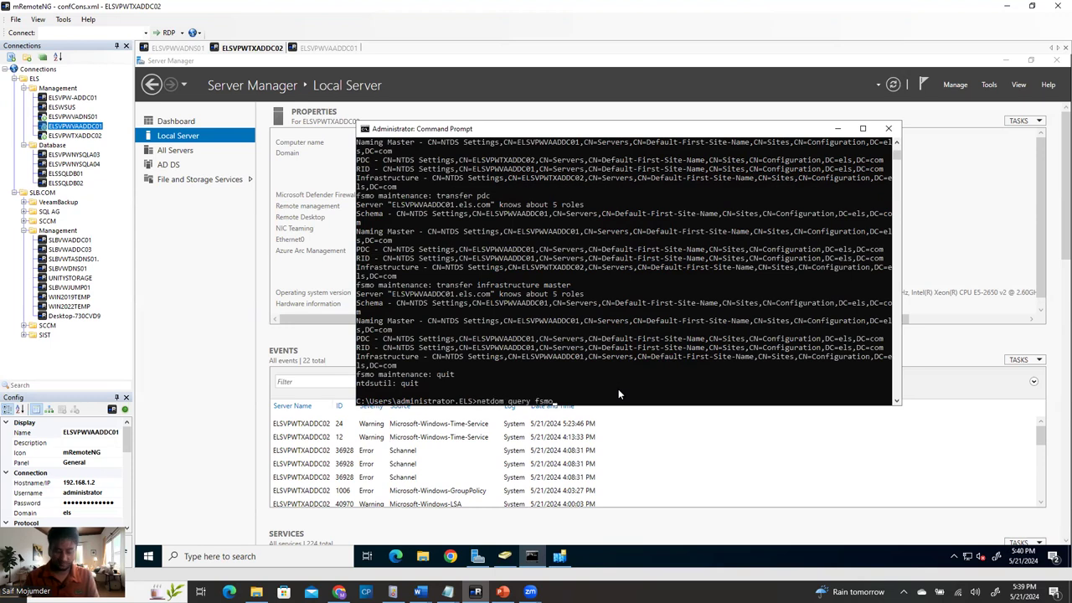
pyautogui.press('Return')
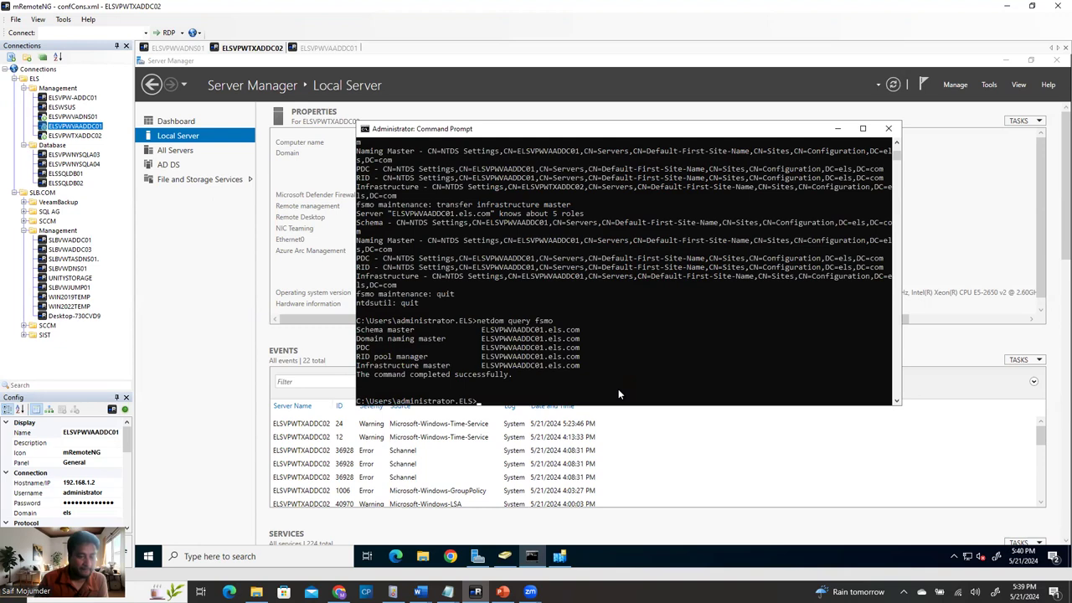
pyautogui.moveTo(581, 361); pyautogui.dragTo(355, 335)
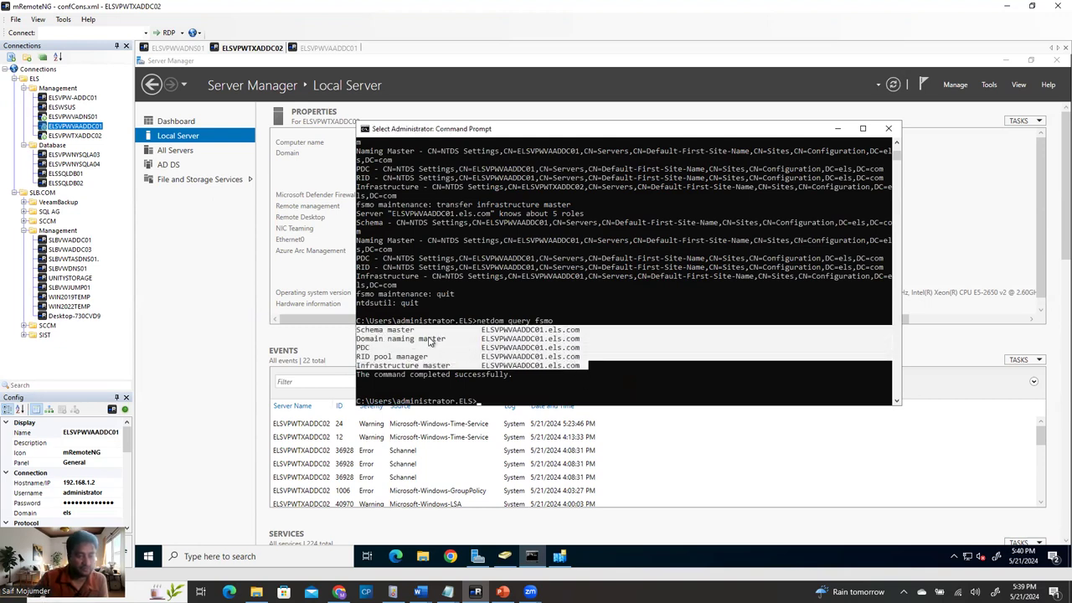
pyautogui.click(328, 48)
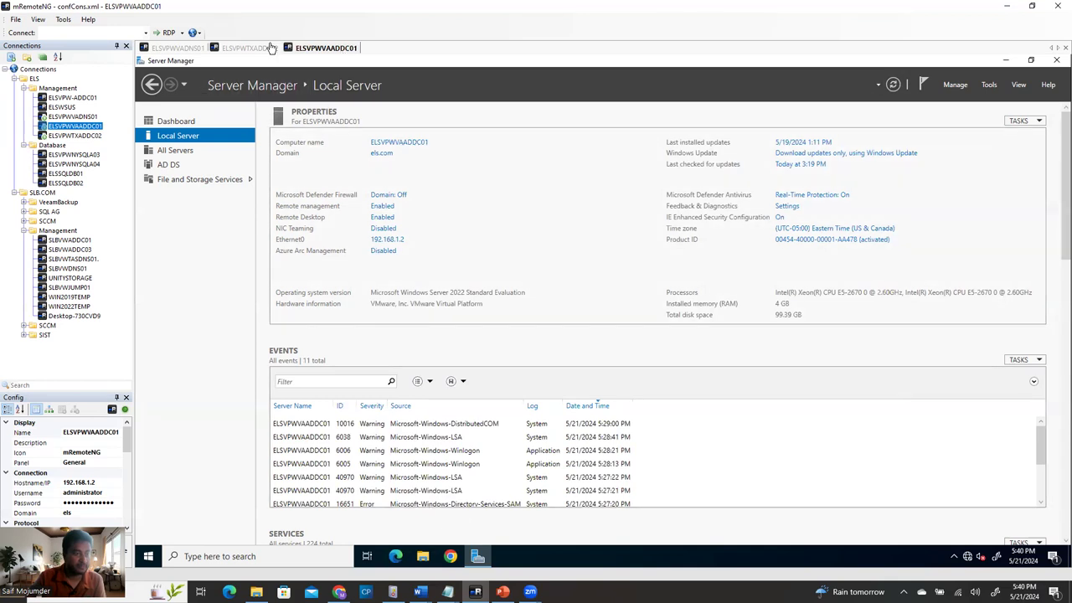
# Step: On ELSVPWTXADDC02, check the els.com domain functional level is Windows Server 2016 in ADUC
pyautogui.click(272, 48)
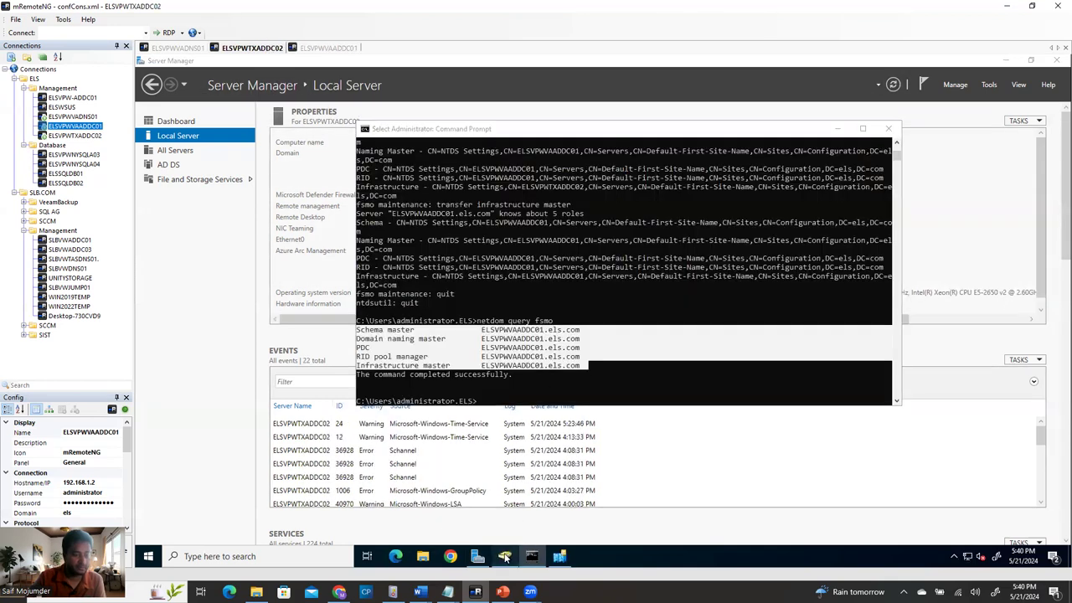
pyautogui.click(505, 556)
pyautogui.rightClick(176, 123)
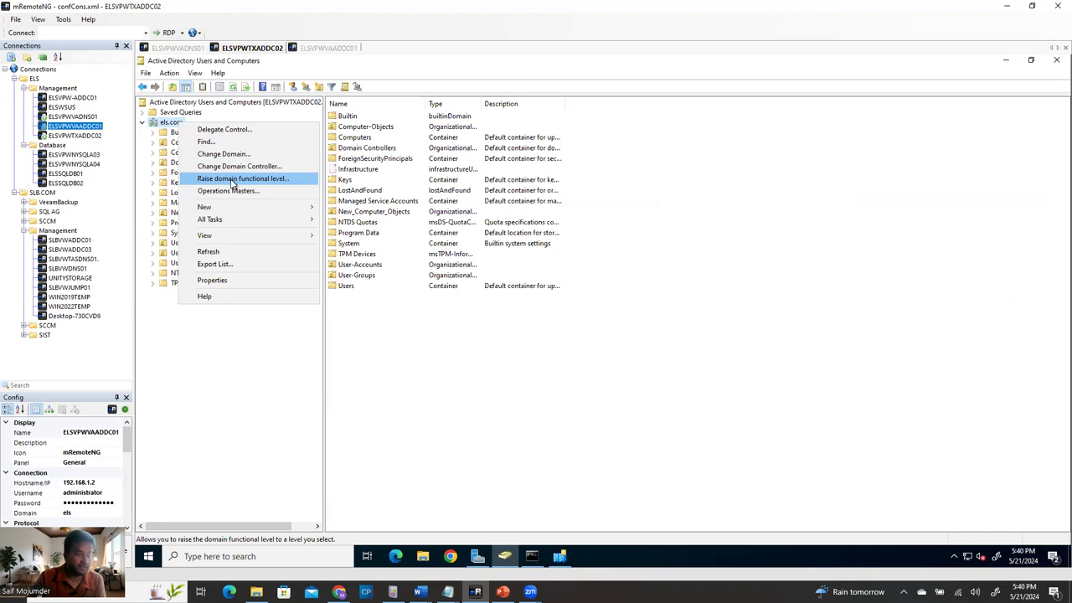
pyautogui.click(233, 180)
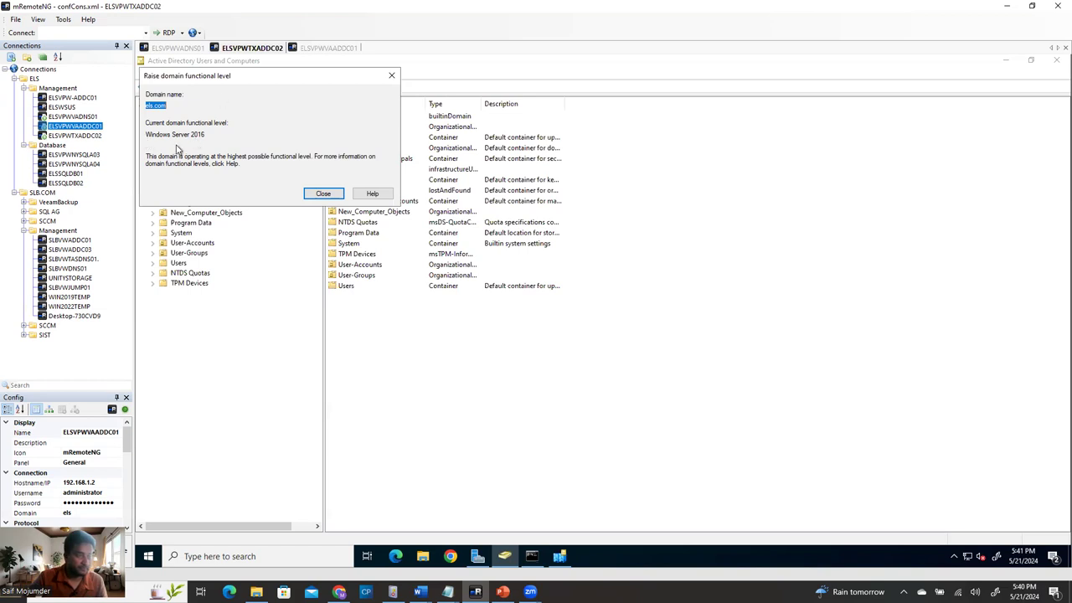
pyautogui.click(329, 197)
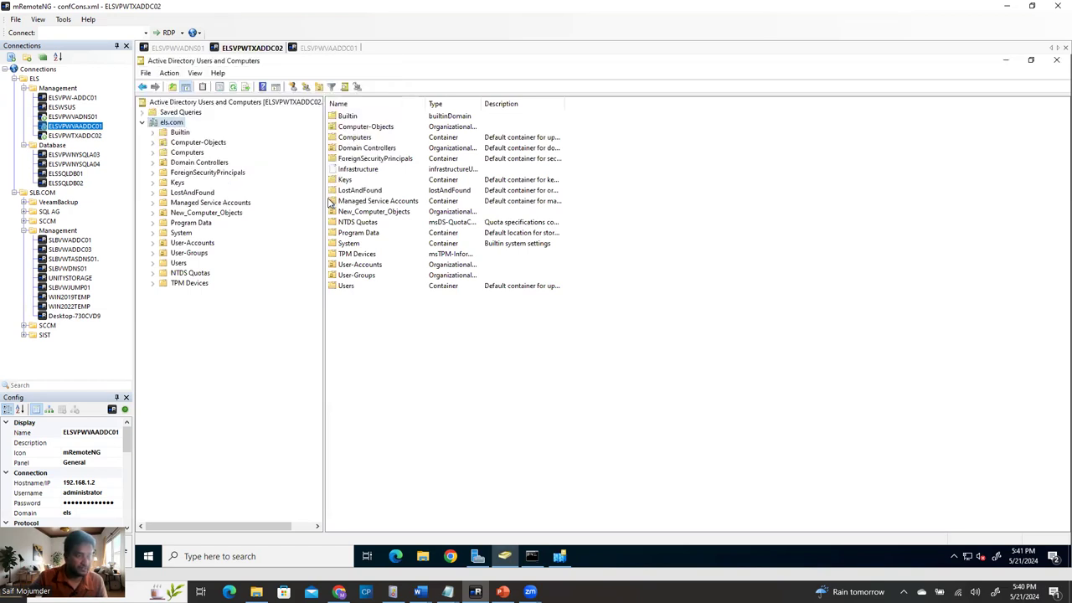
# Step: Toggle between the two domain controller sessions, narrow the ADUC tree pane, and go to ELSVPWVADNS01
pyautogui.click(350, 48)
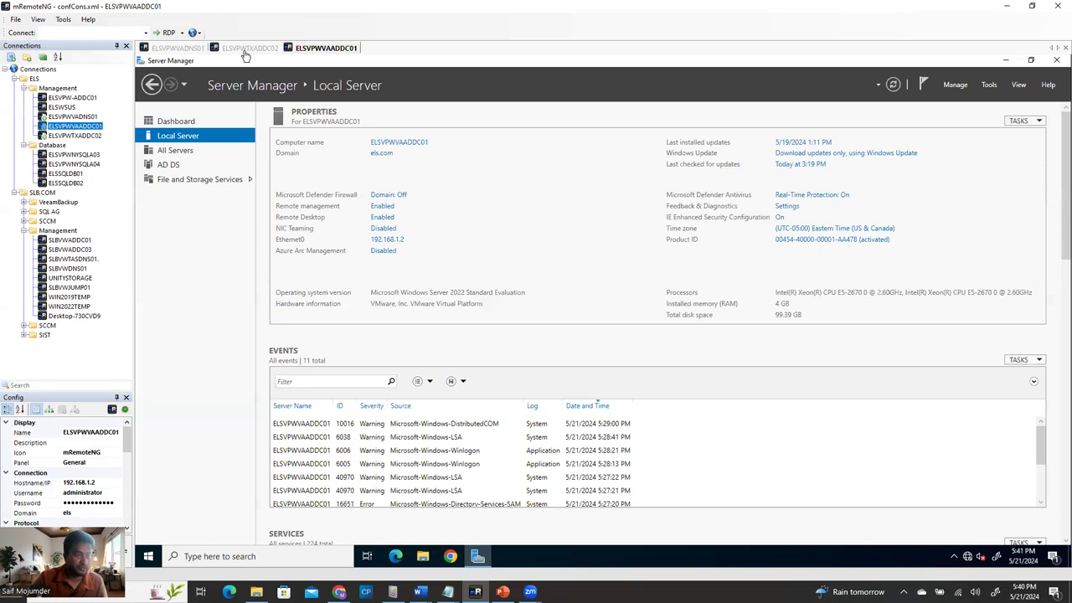
pyautogui.click(242, 48)
pyautogui.click(320, 48)
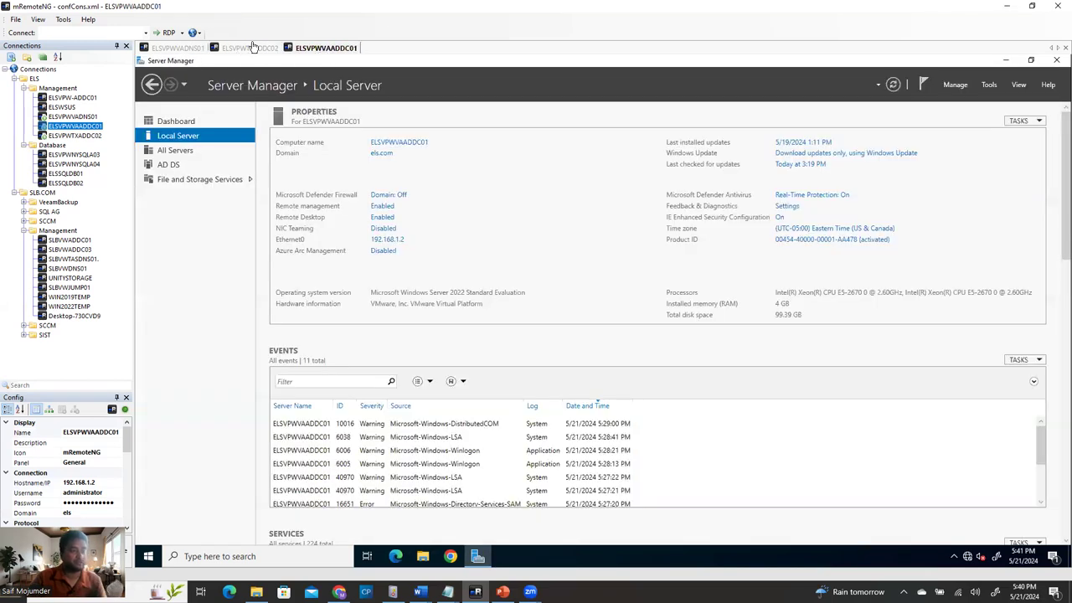
pyautogui.click(251, 48)
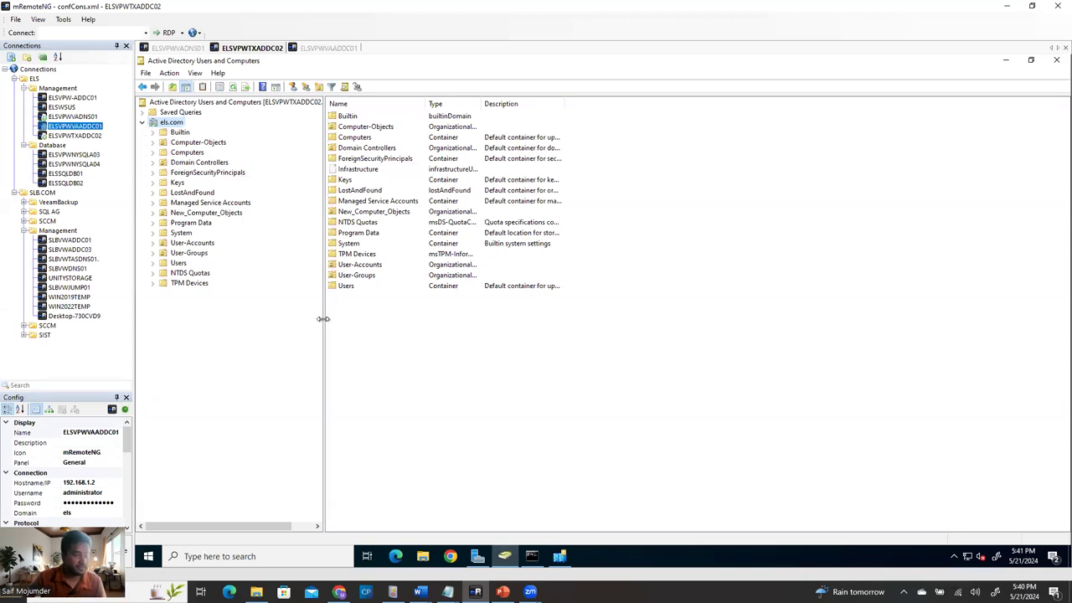
pyautogui.moveTo(322, 318); pyautogui.dragTo(307, 317)
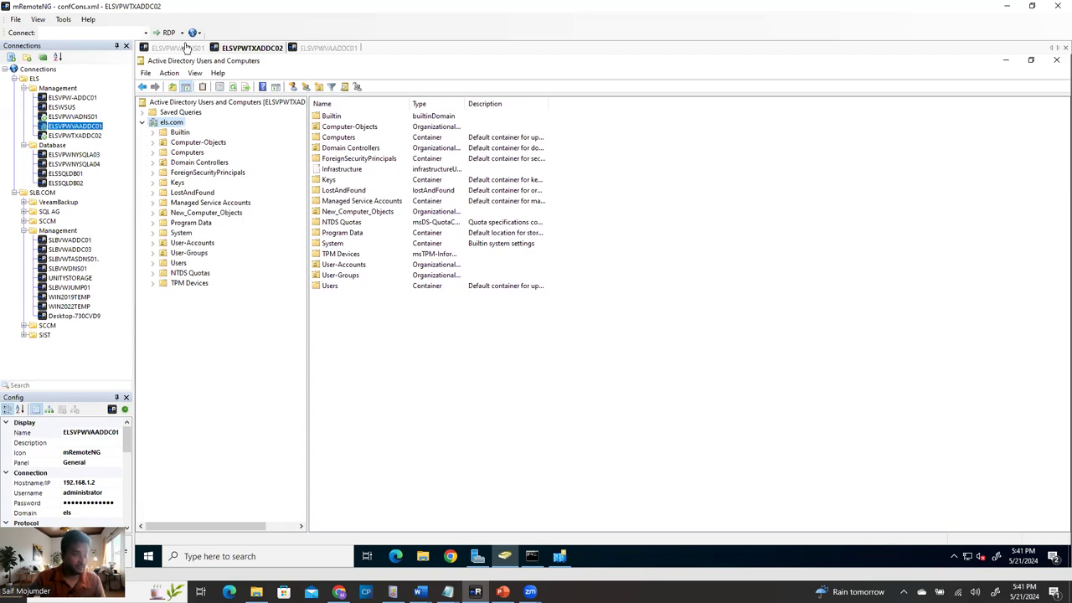
pyautogui.click(184, 47)
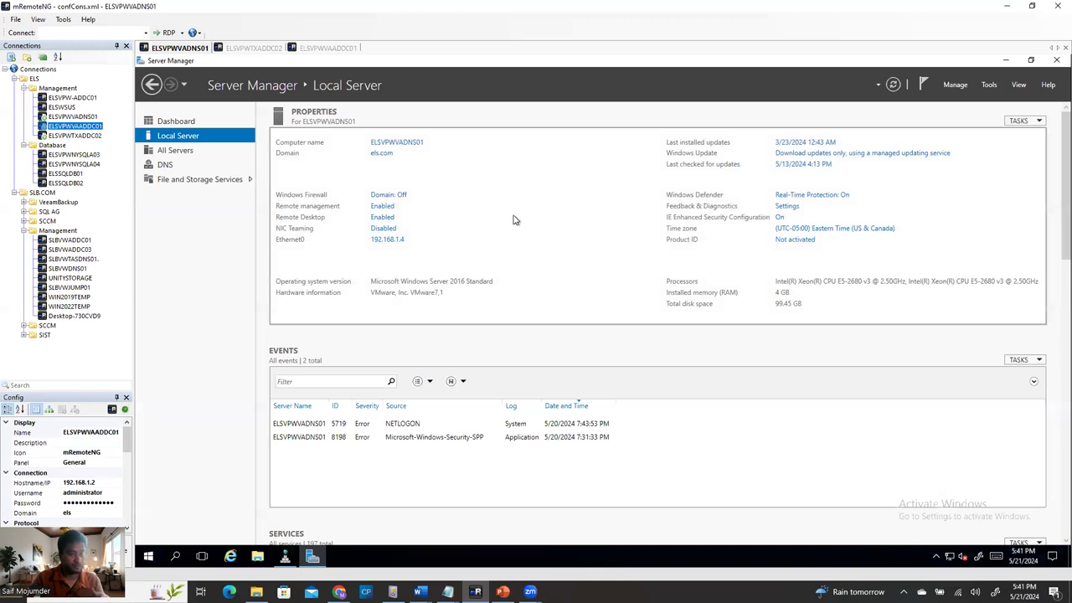